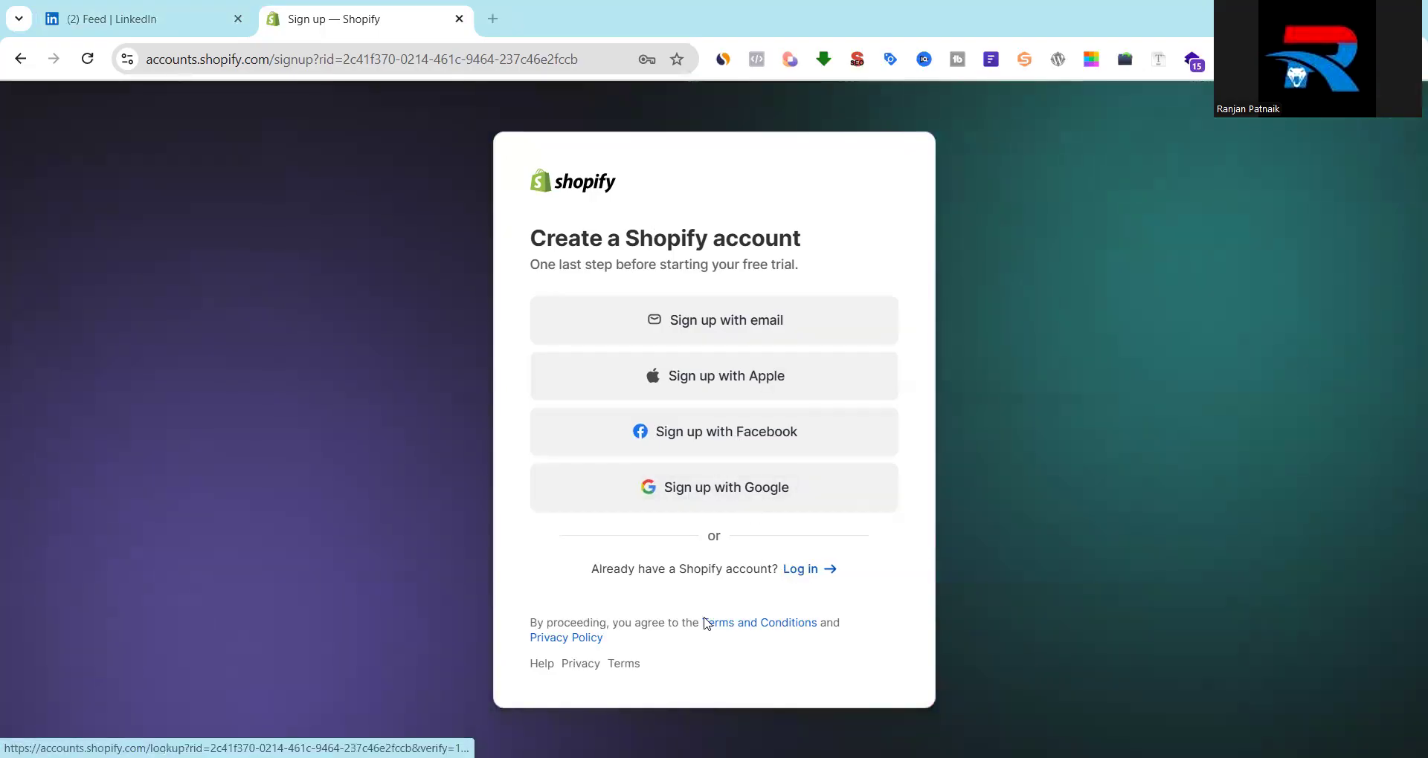
Choose email sign-up for the Shopify account and open SmailPro's temporary email page in a new browser tab
click(739, 322)
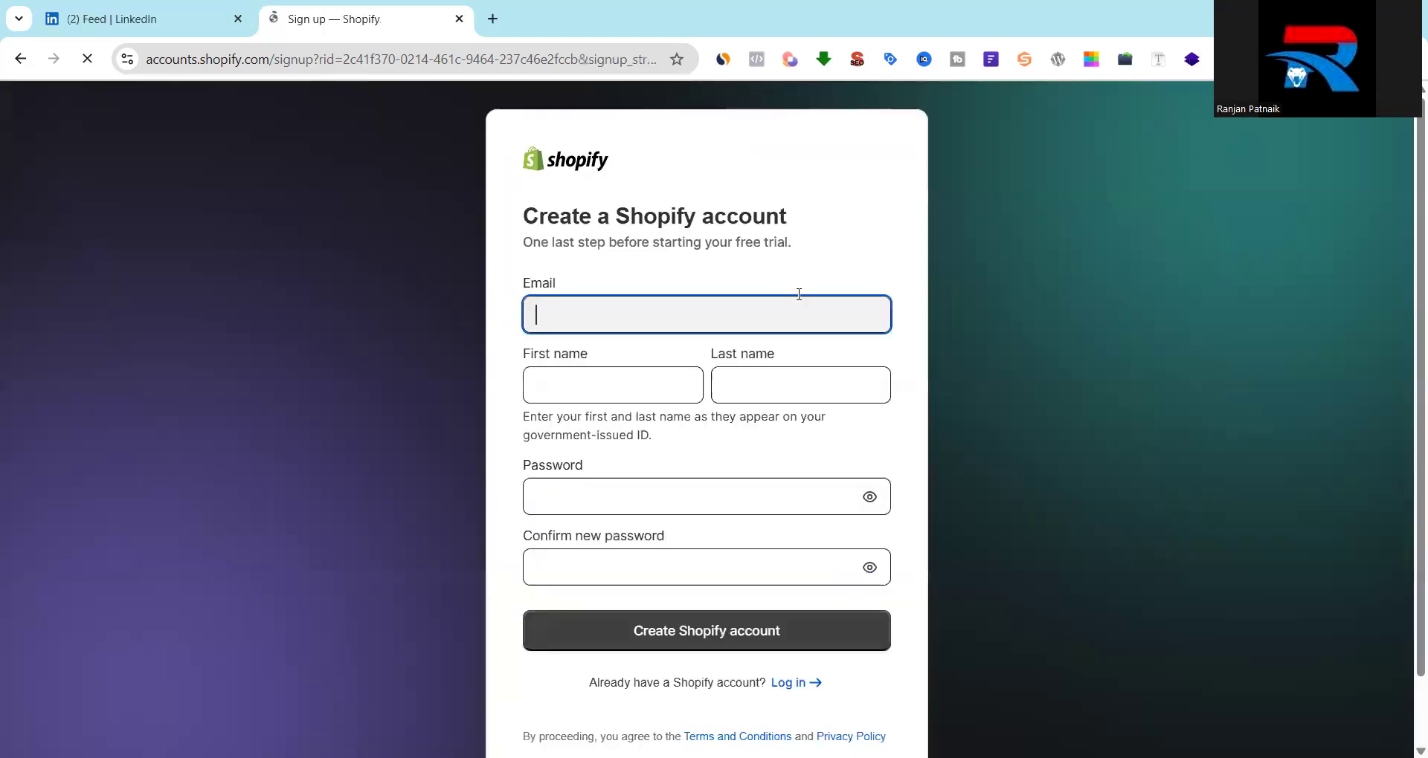
click(493, 18)
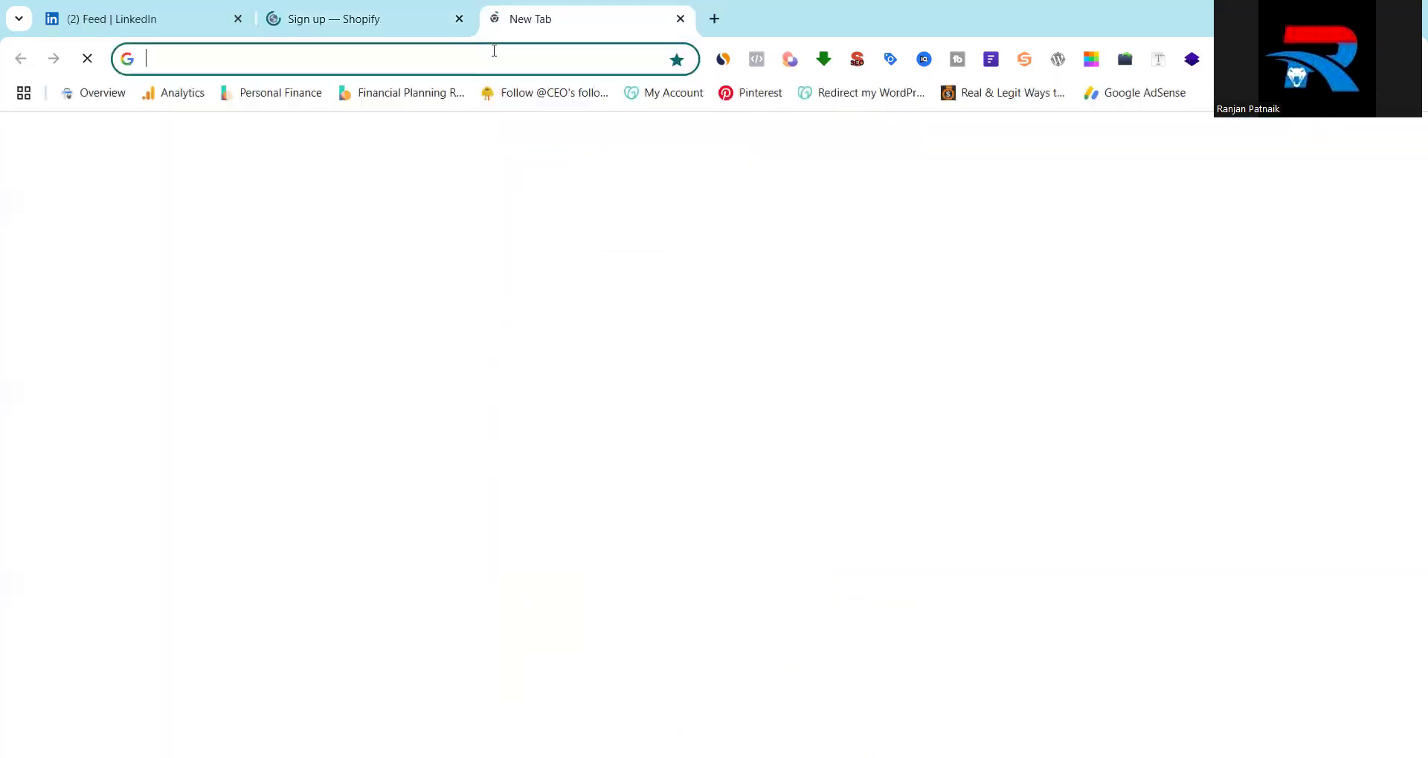
click(485, 56)
text(te)
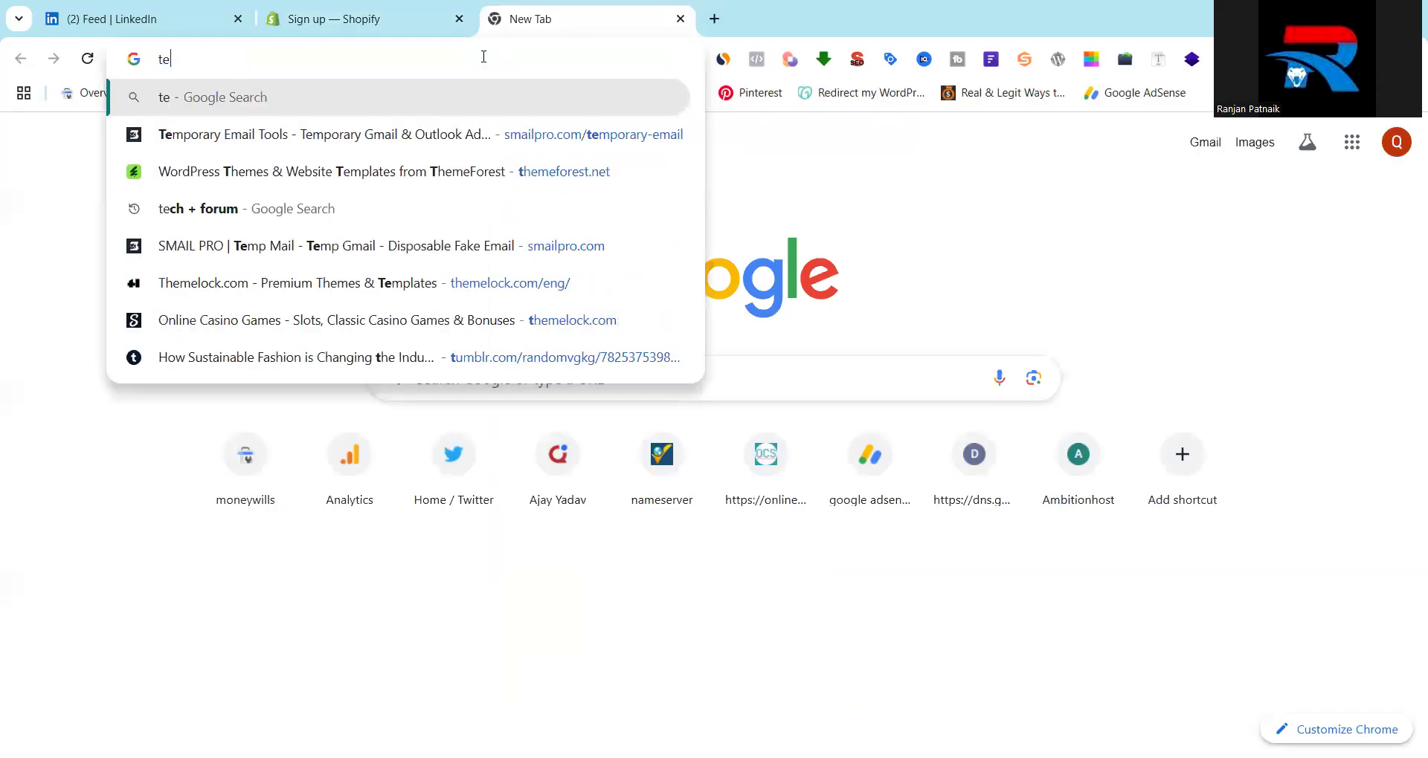
click(399, 281)
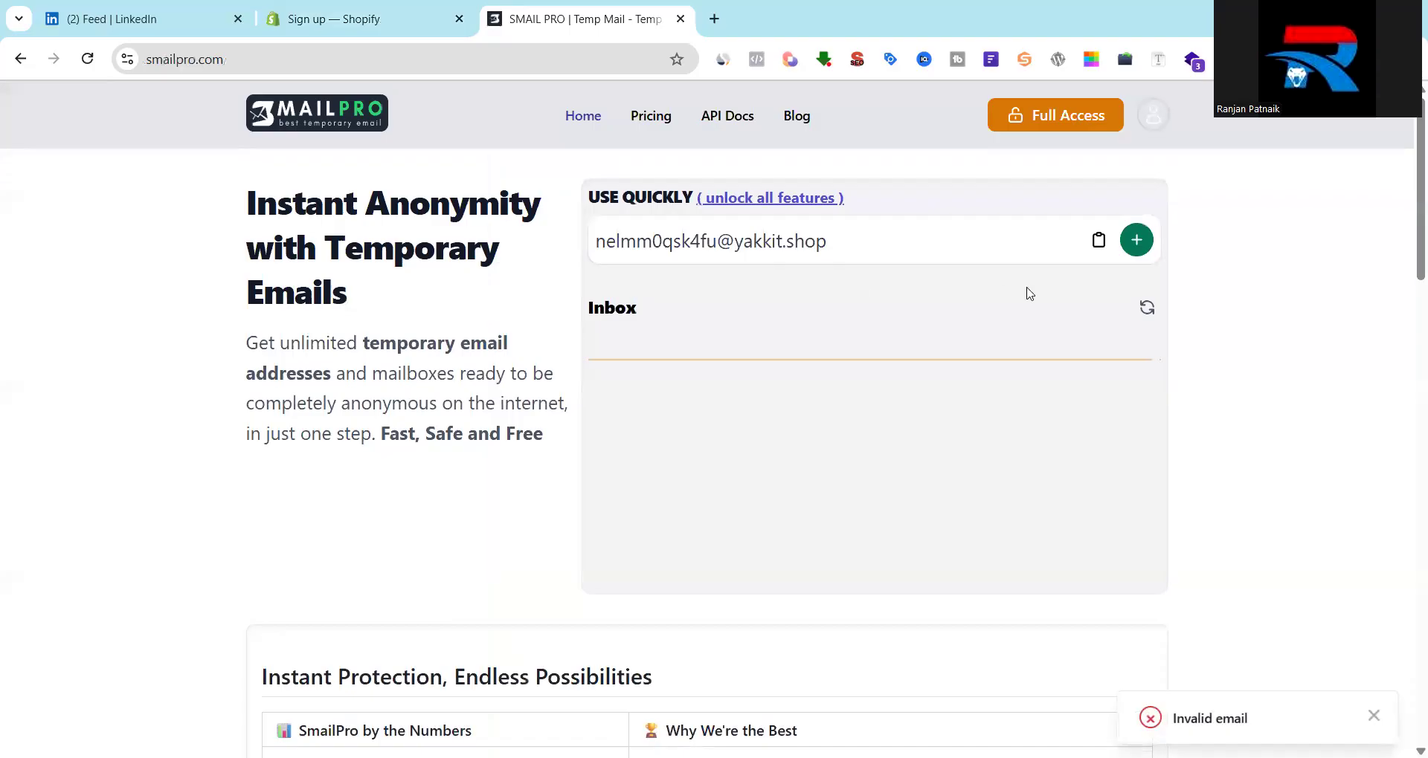
click(756, 202)
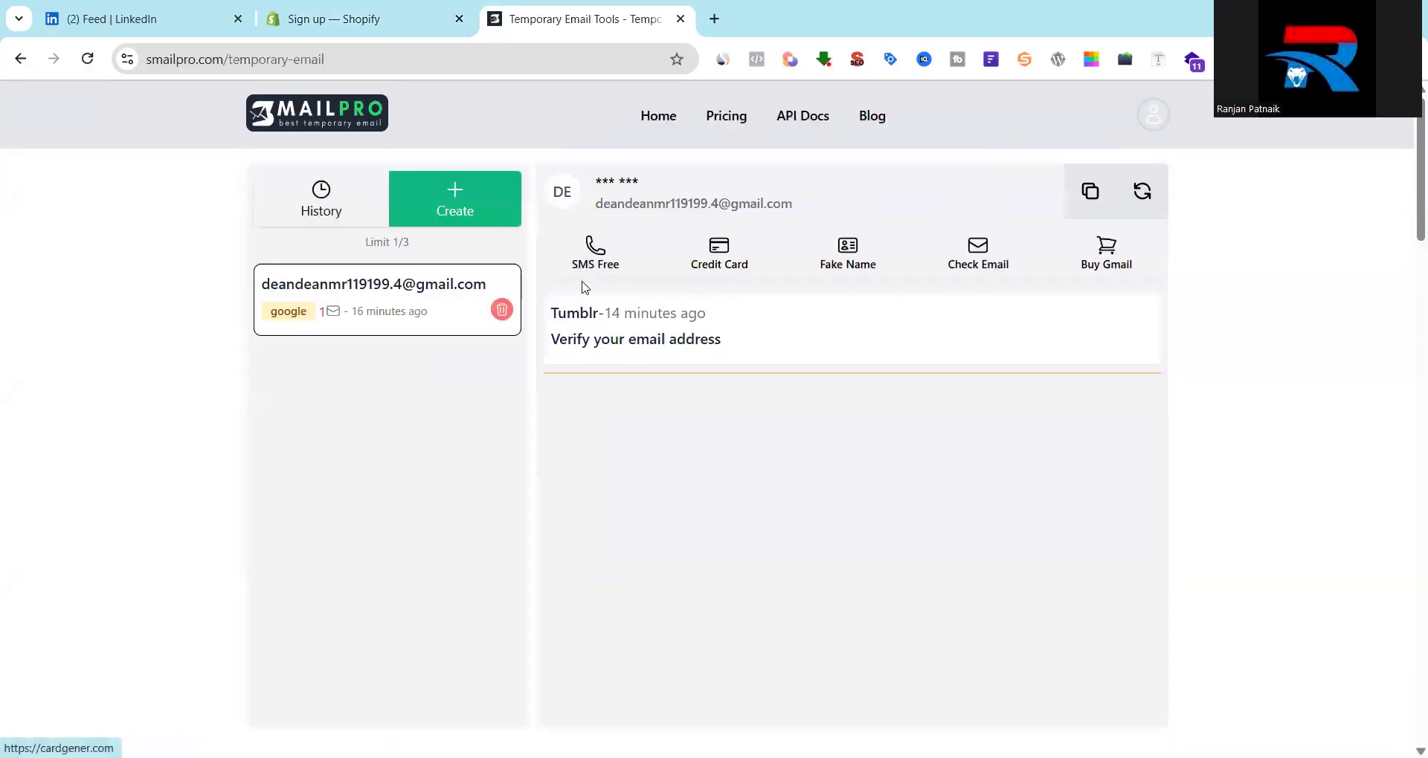
Delete the existing temporary email and generate a new random Google alias address on the gmail.com domain
click(502, 310)
click(437, 457)
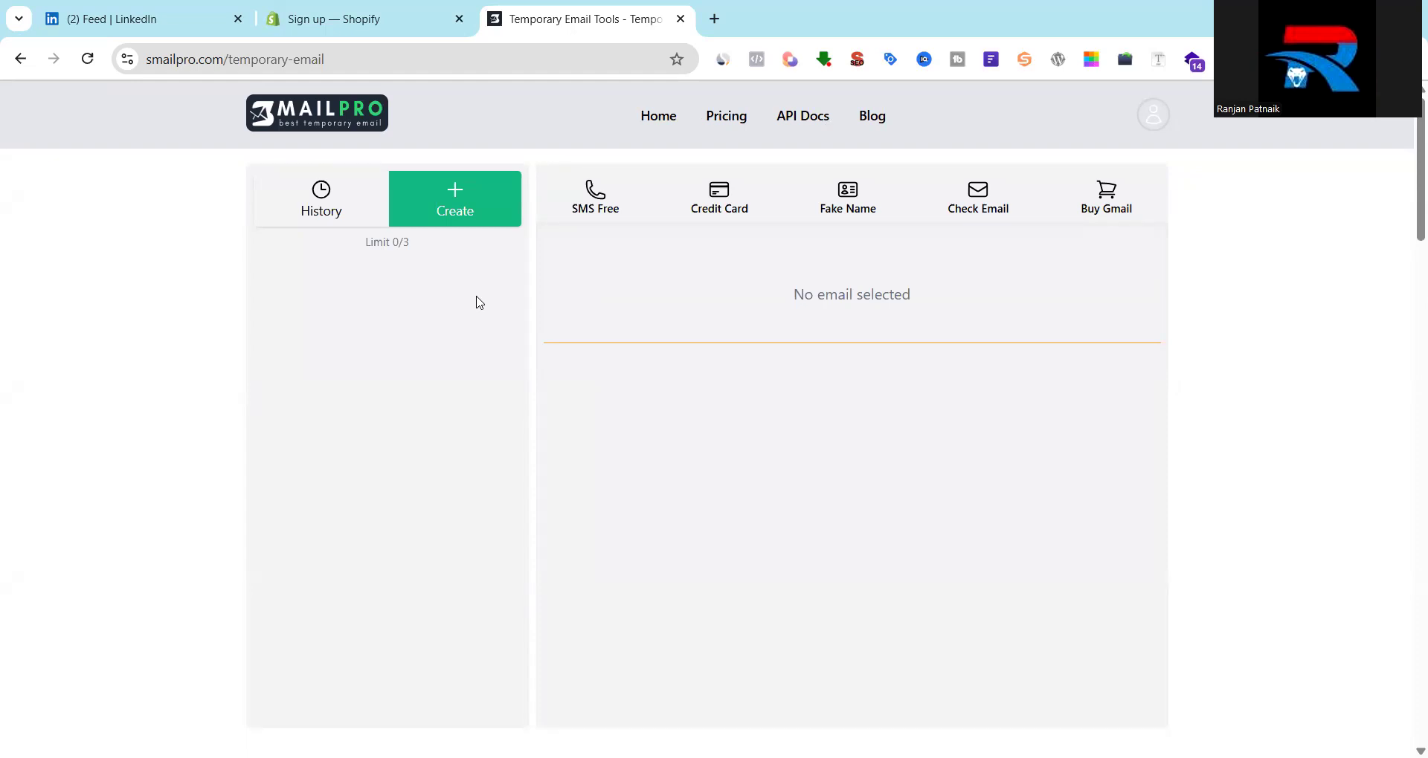
click(506, 214)
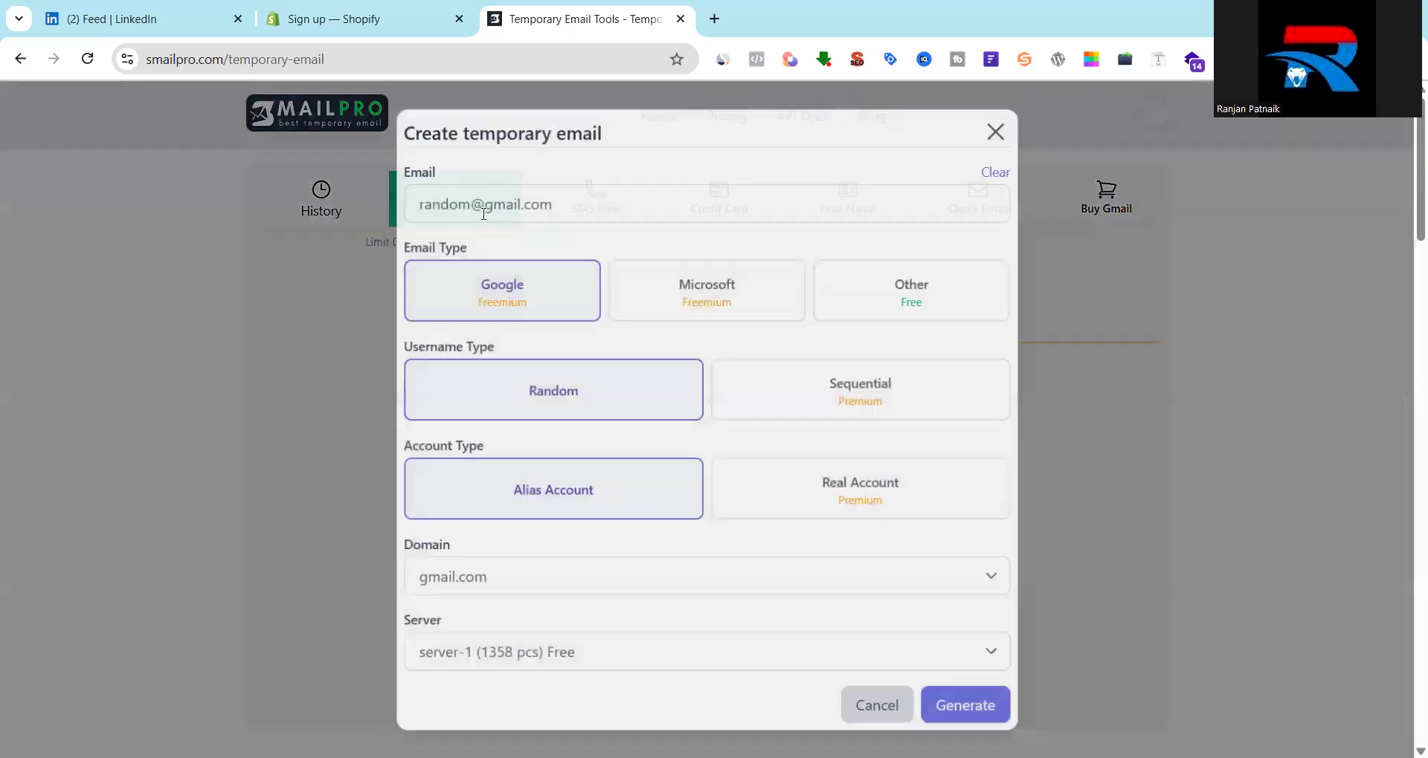
click(966, 707)
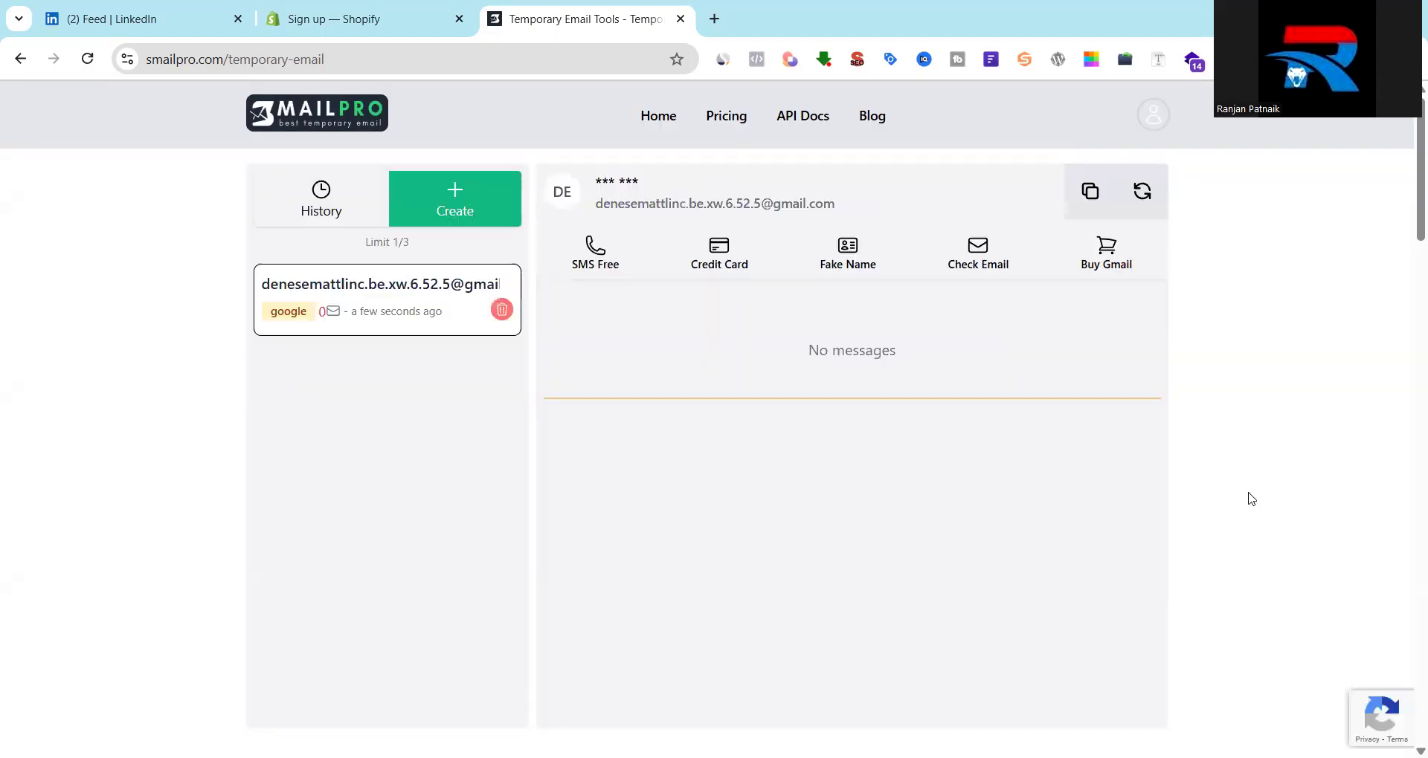
Copy the generated address into the Shopify sign-up form's email field and fill in the first and last name
click(1090, 194)
click(360, 22)
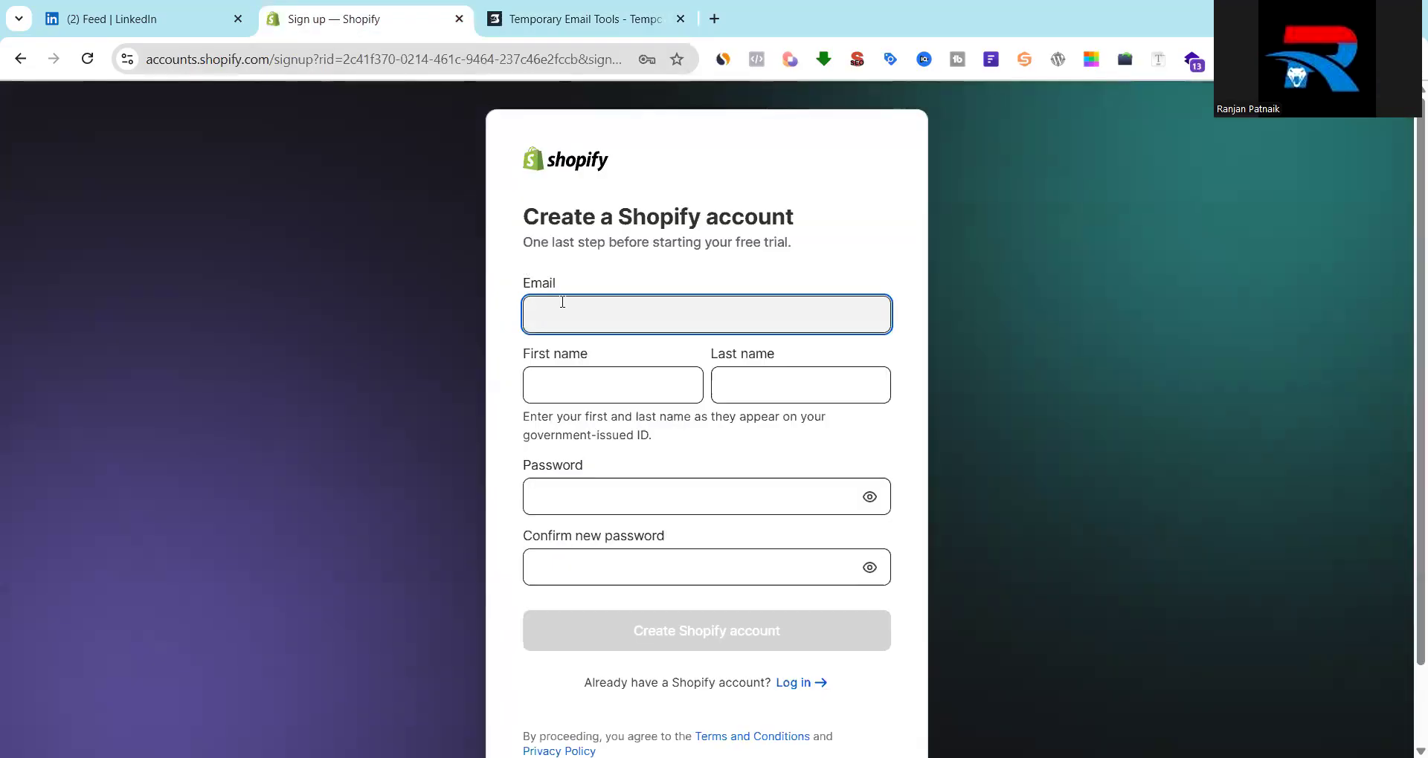
key(ctrl+v)
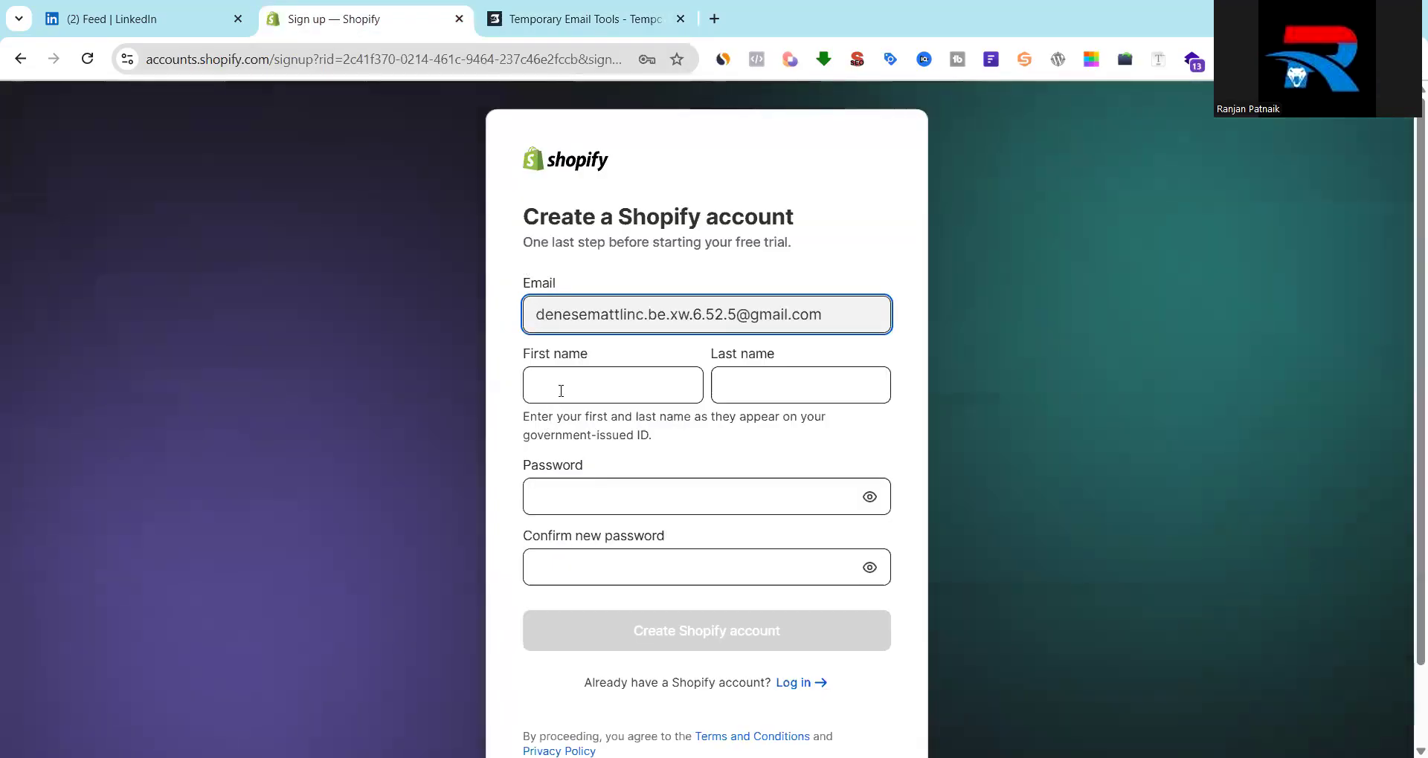
click(562, 388)
text(random)
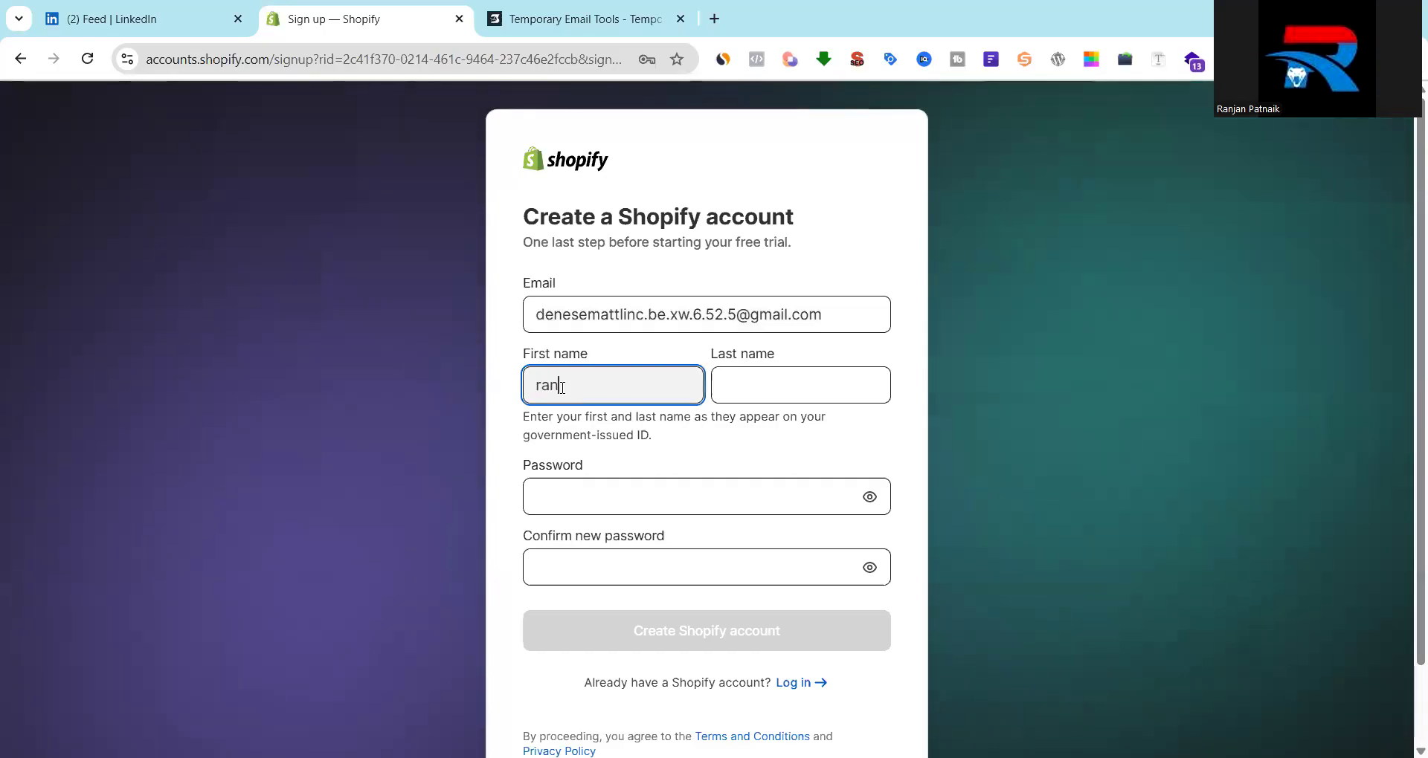
click(772, 388)
text(s)
click(640, 498)
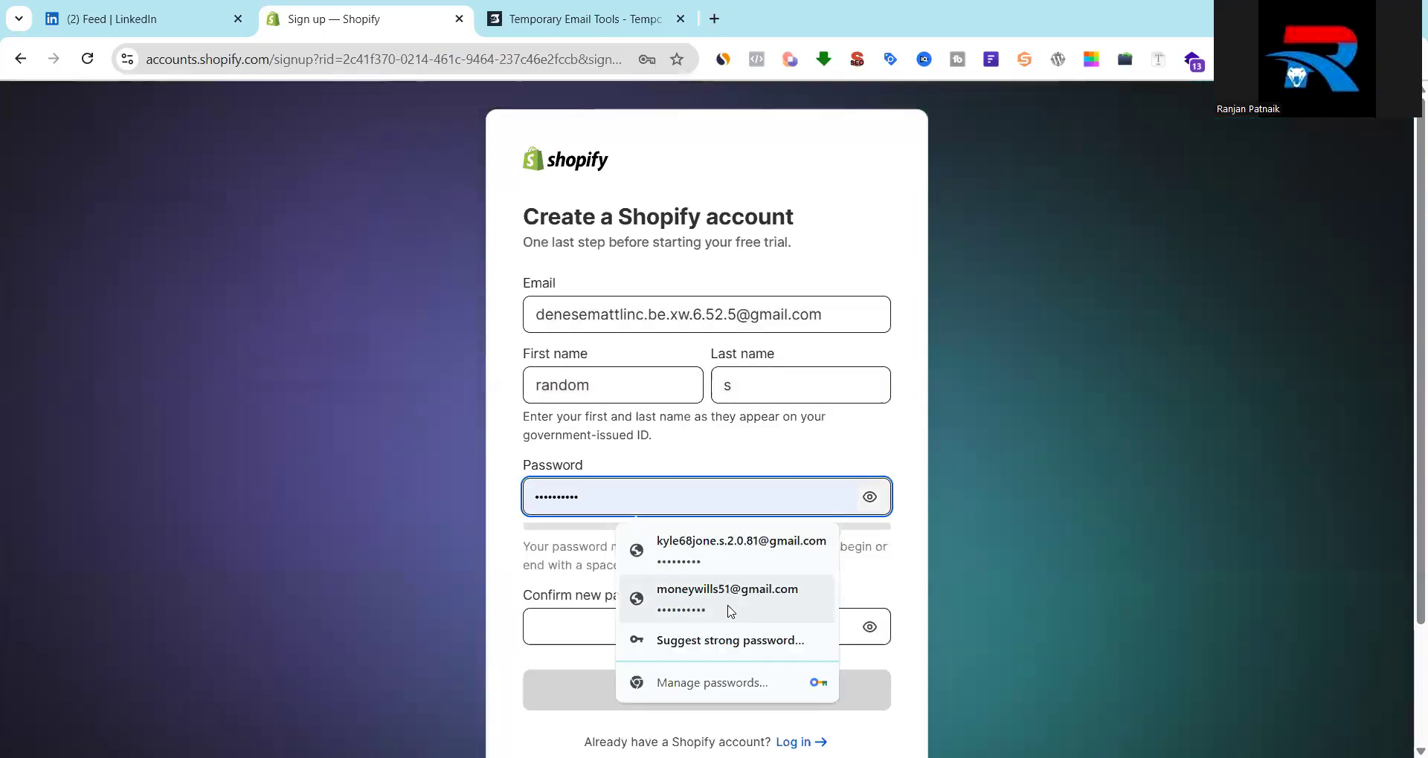
click(730, 678)
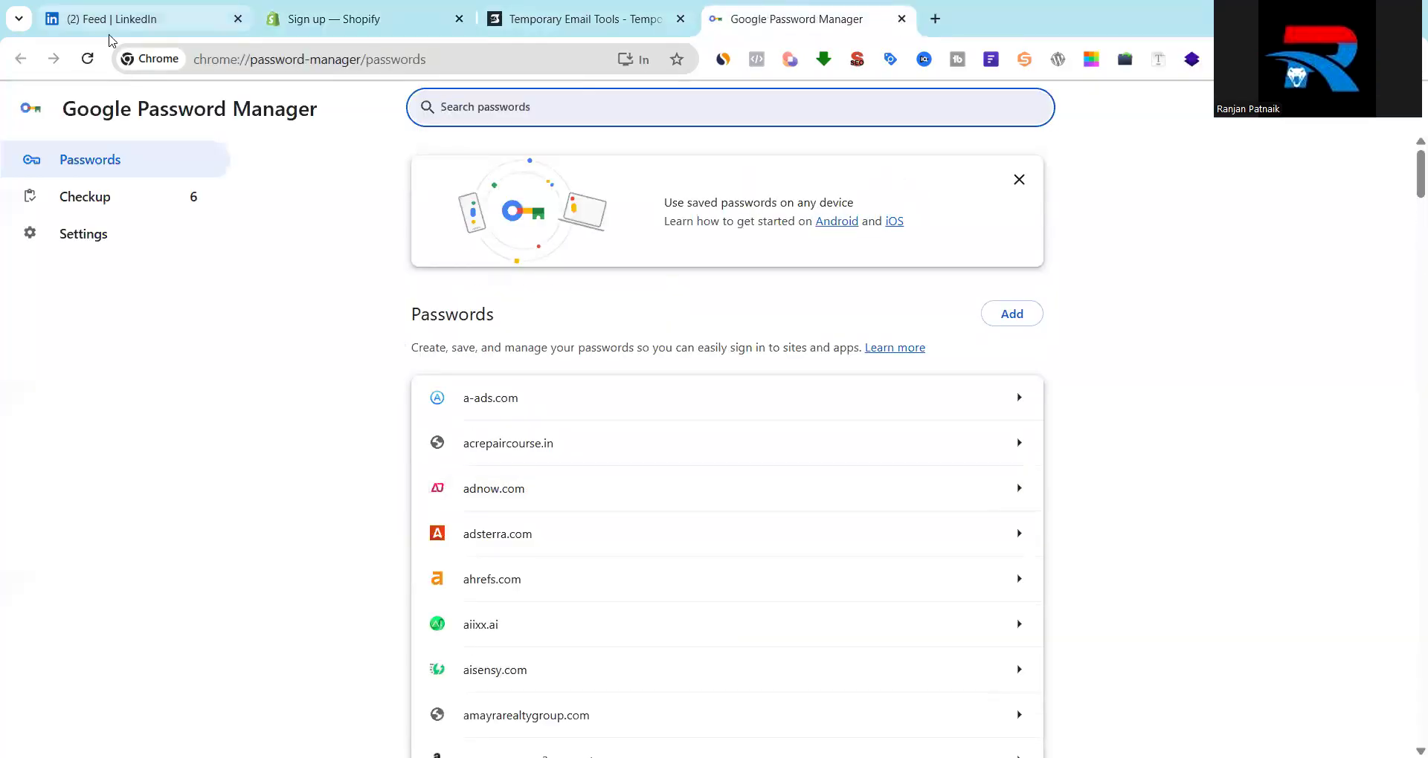
click(320, 16)
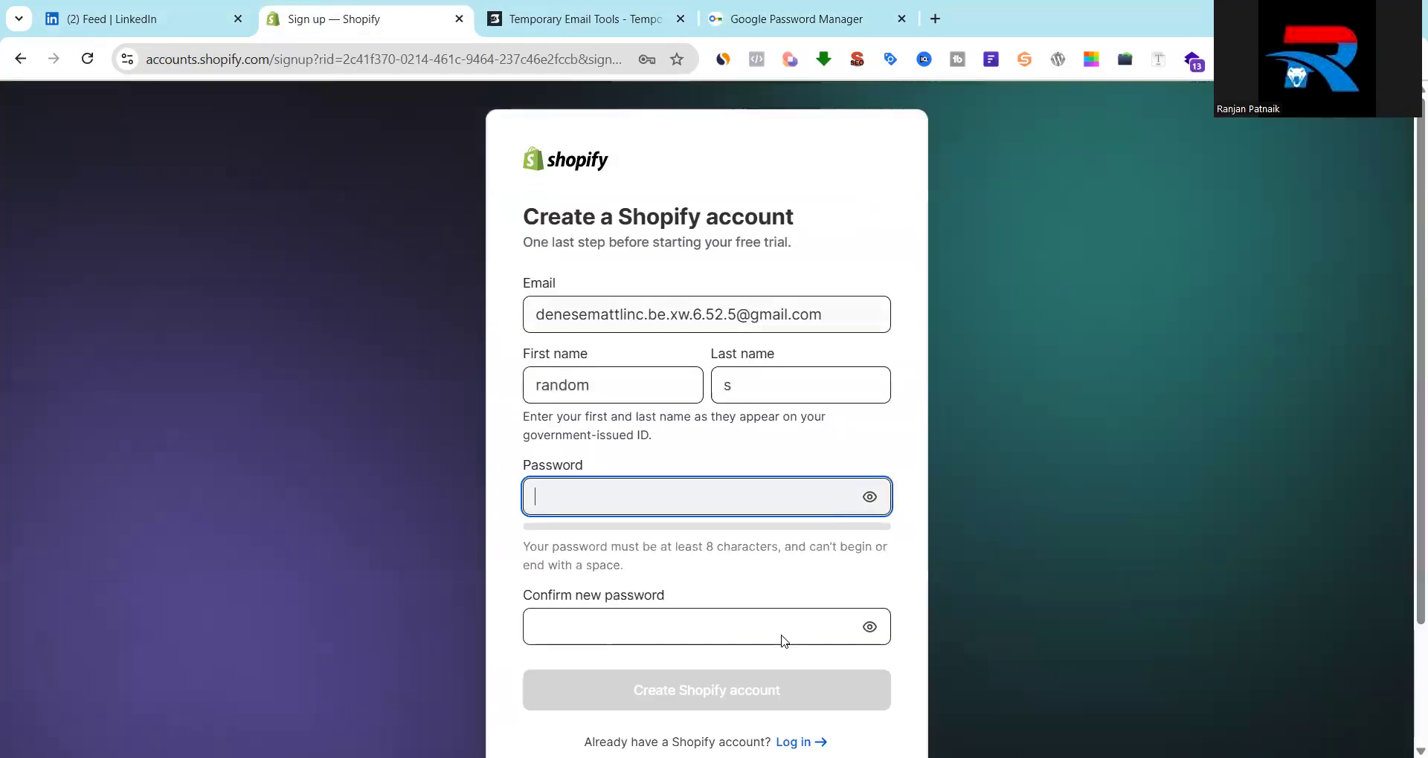
Fill the password and confirmation fields with a browser-suggested strong password and create the Shopify account
click(724, 497)
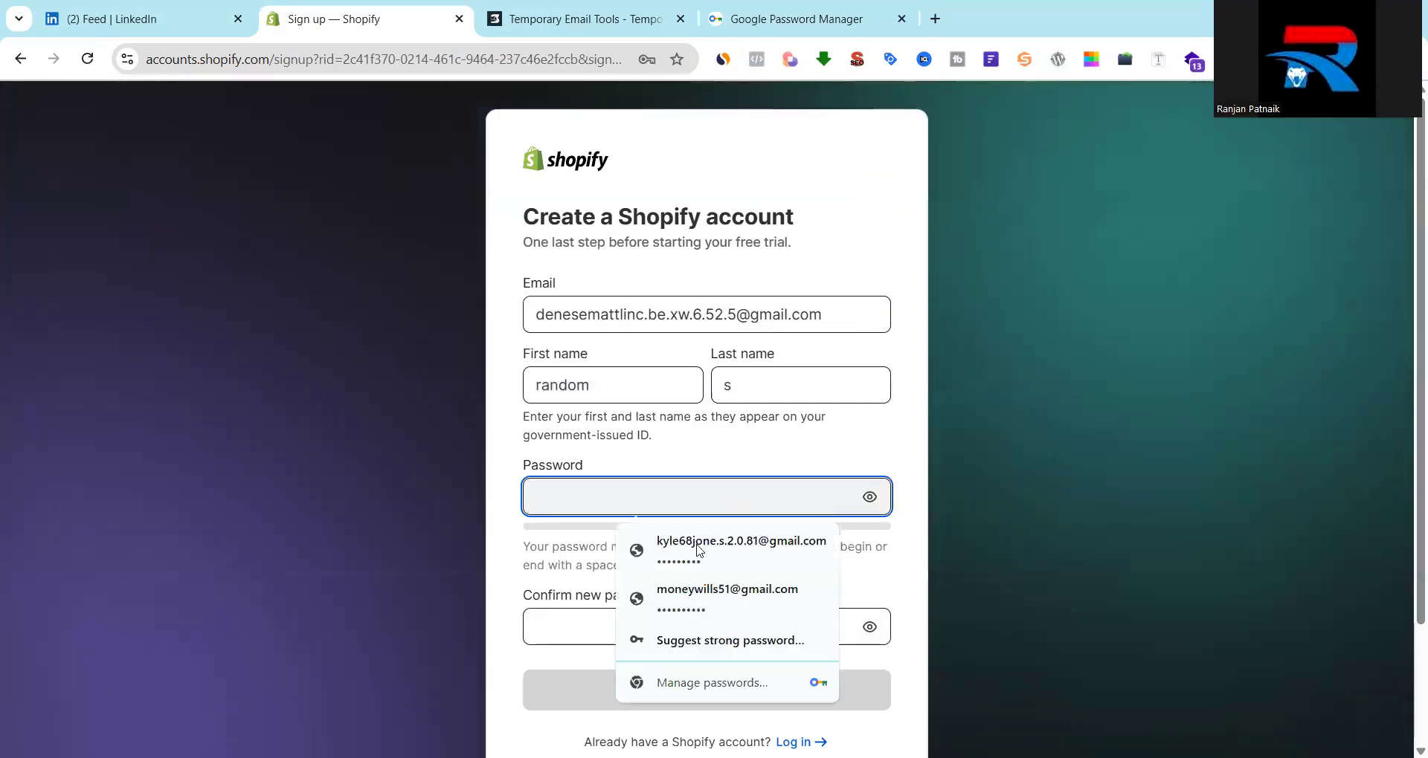
click(678, 637)
key(Return)
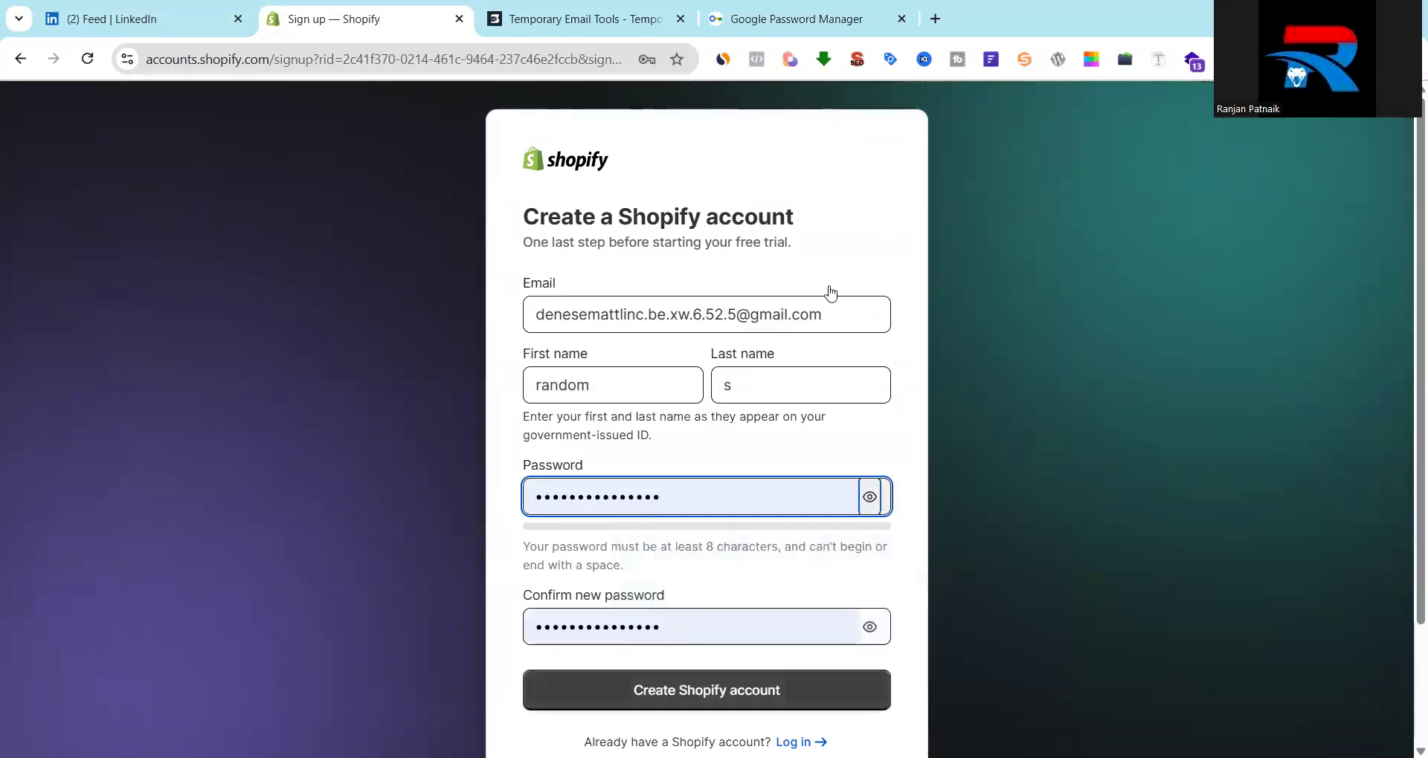
scroll(810, 350, down, 2)
click(758, 542)
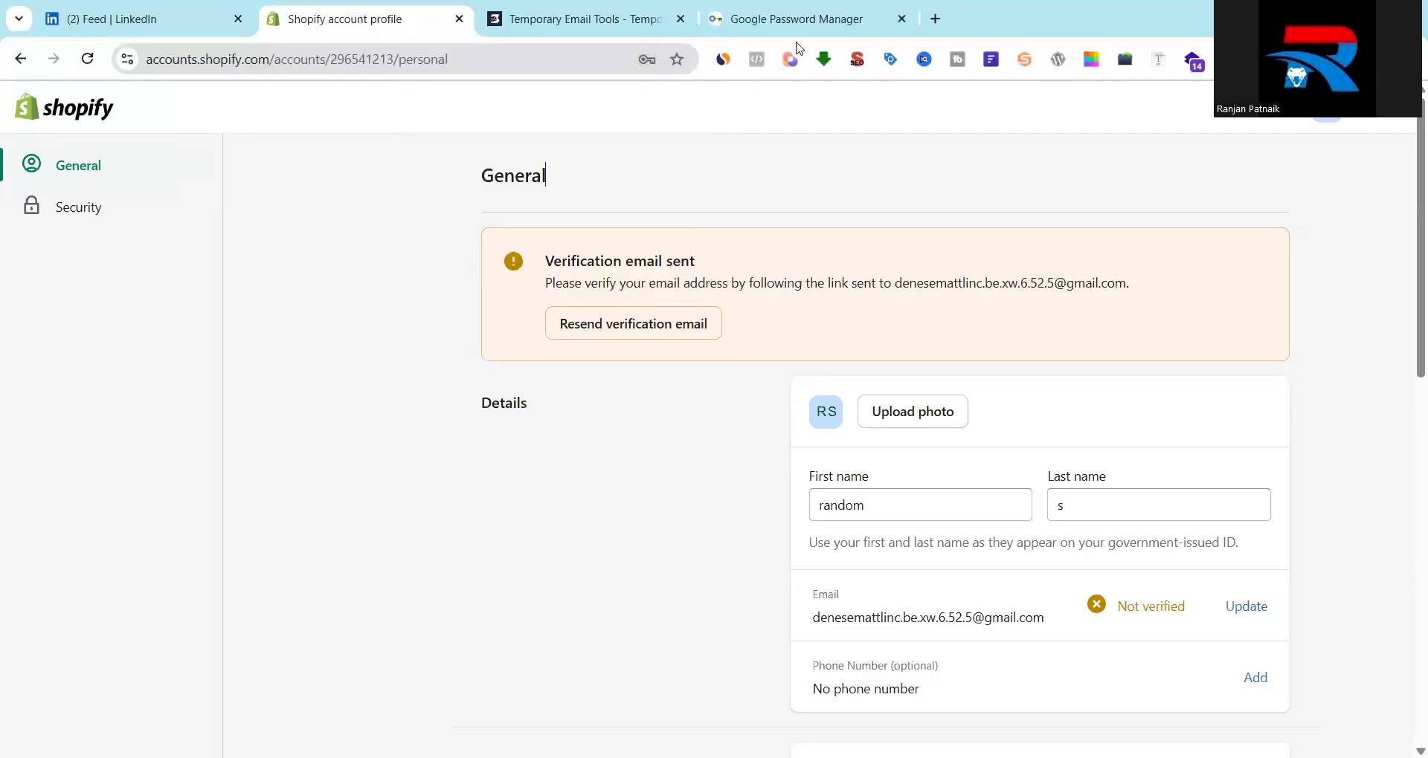
Open Shopify's verification message in the SmailPro inbox and confirm the email address in a new tab
click(584, 20)
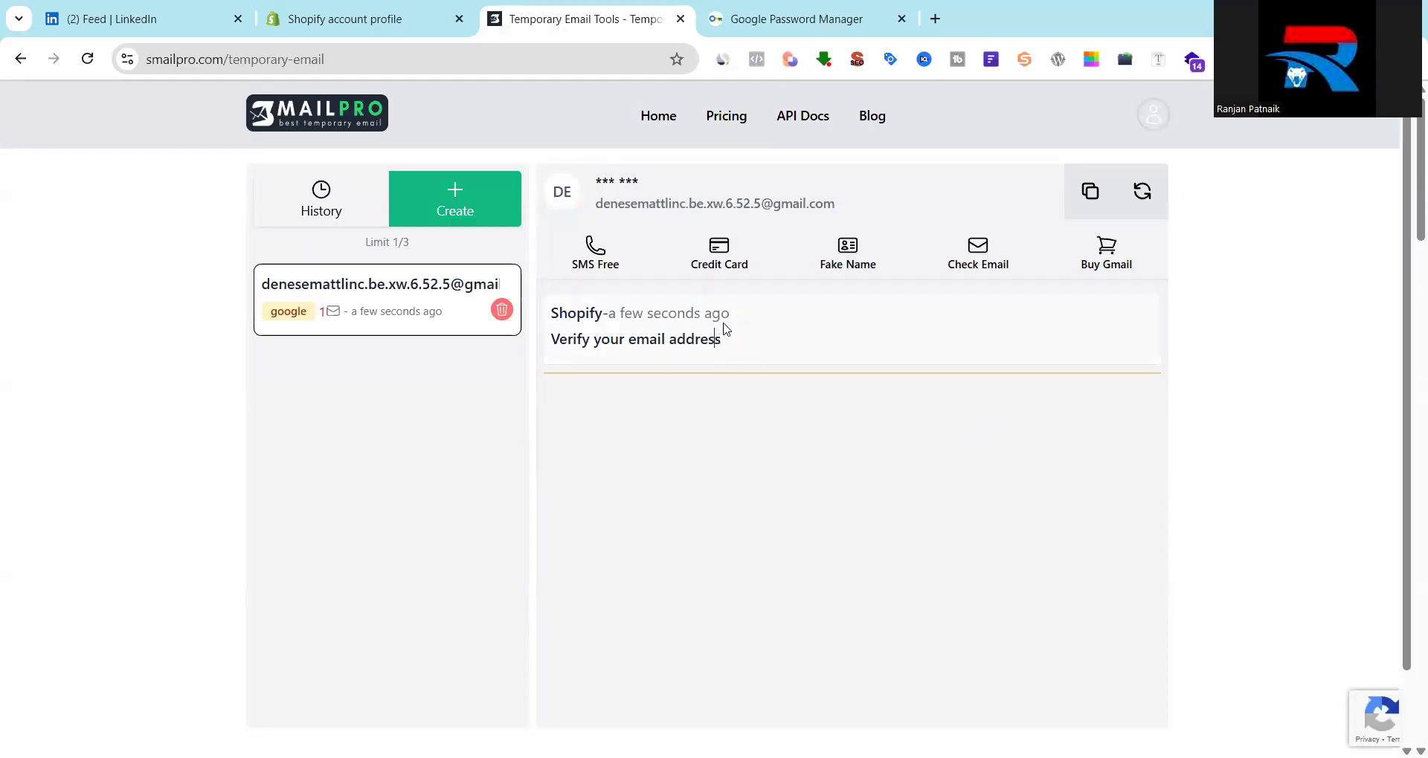
click(720, 326)
right_click(570, 435)
click(683, 456)
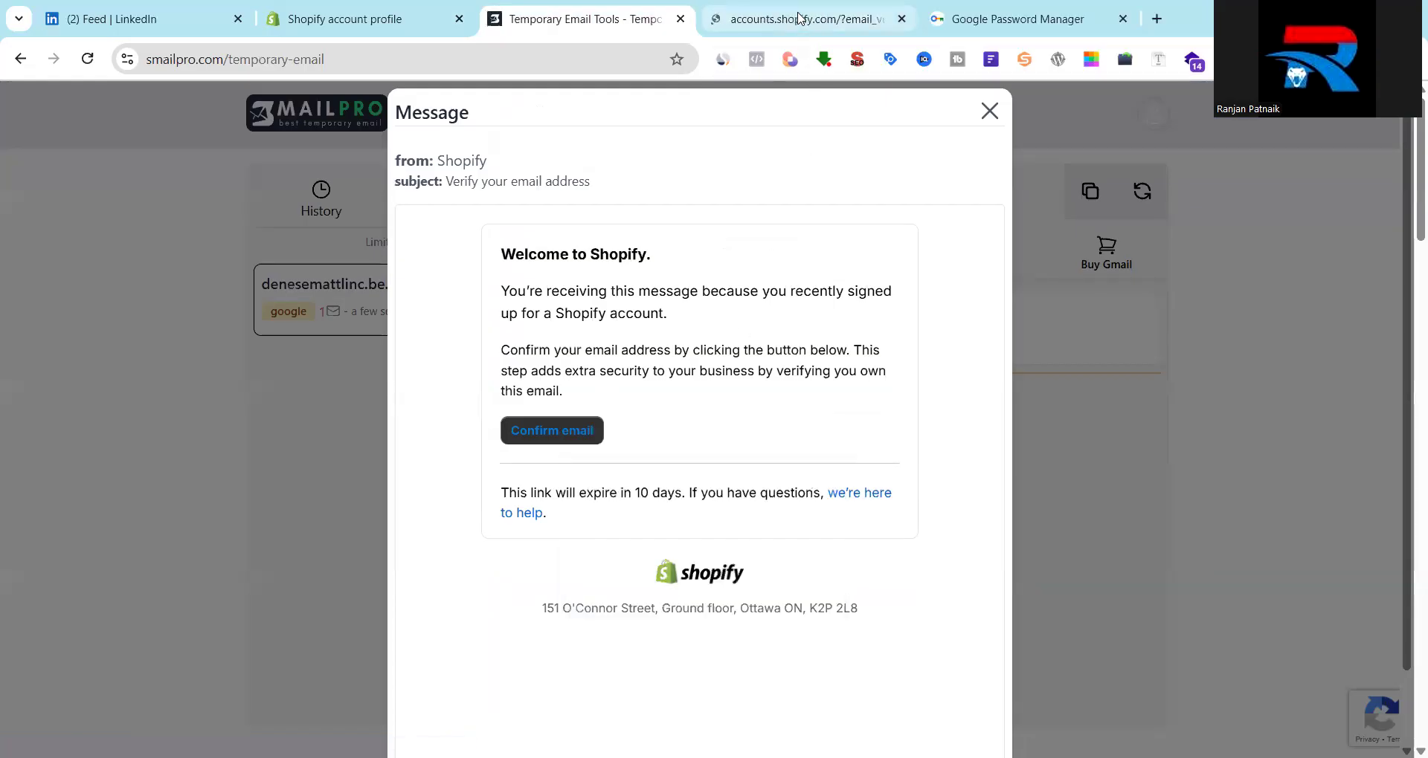
click(802, 19)
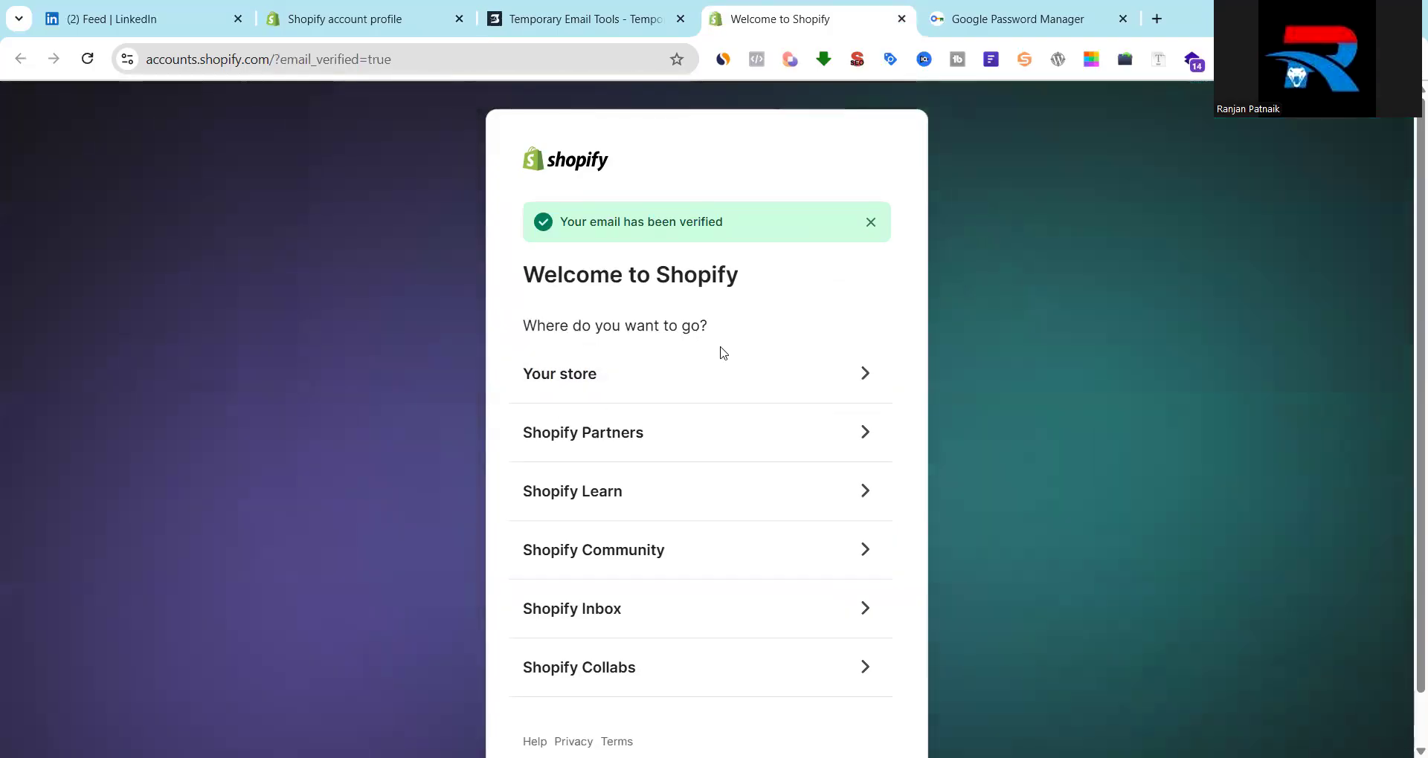
Proceed to Your store from the Shopify welcome page, continuing with the newly registered account
scroll(714, 394, down, 1)
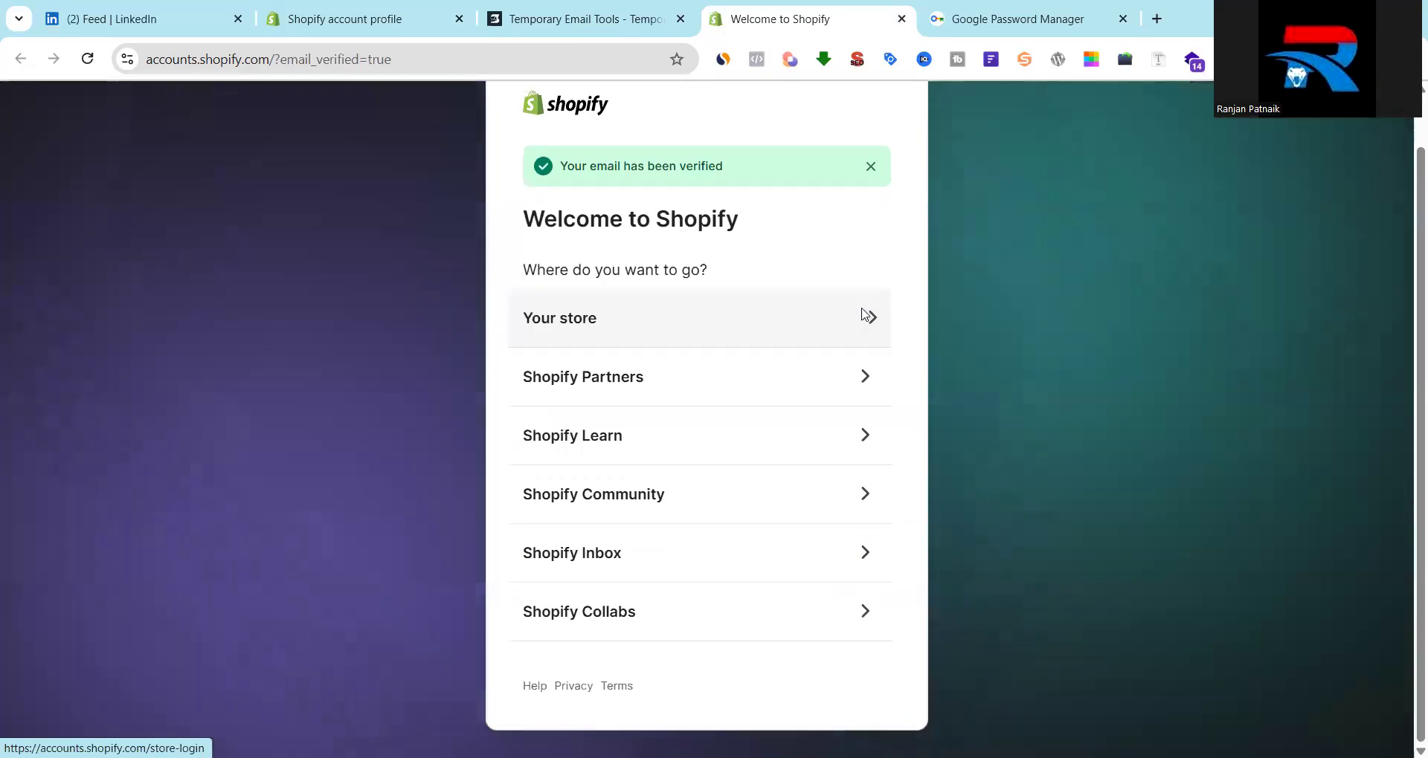
click(865, 315)
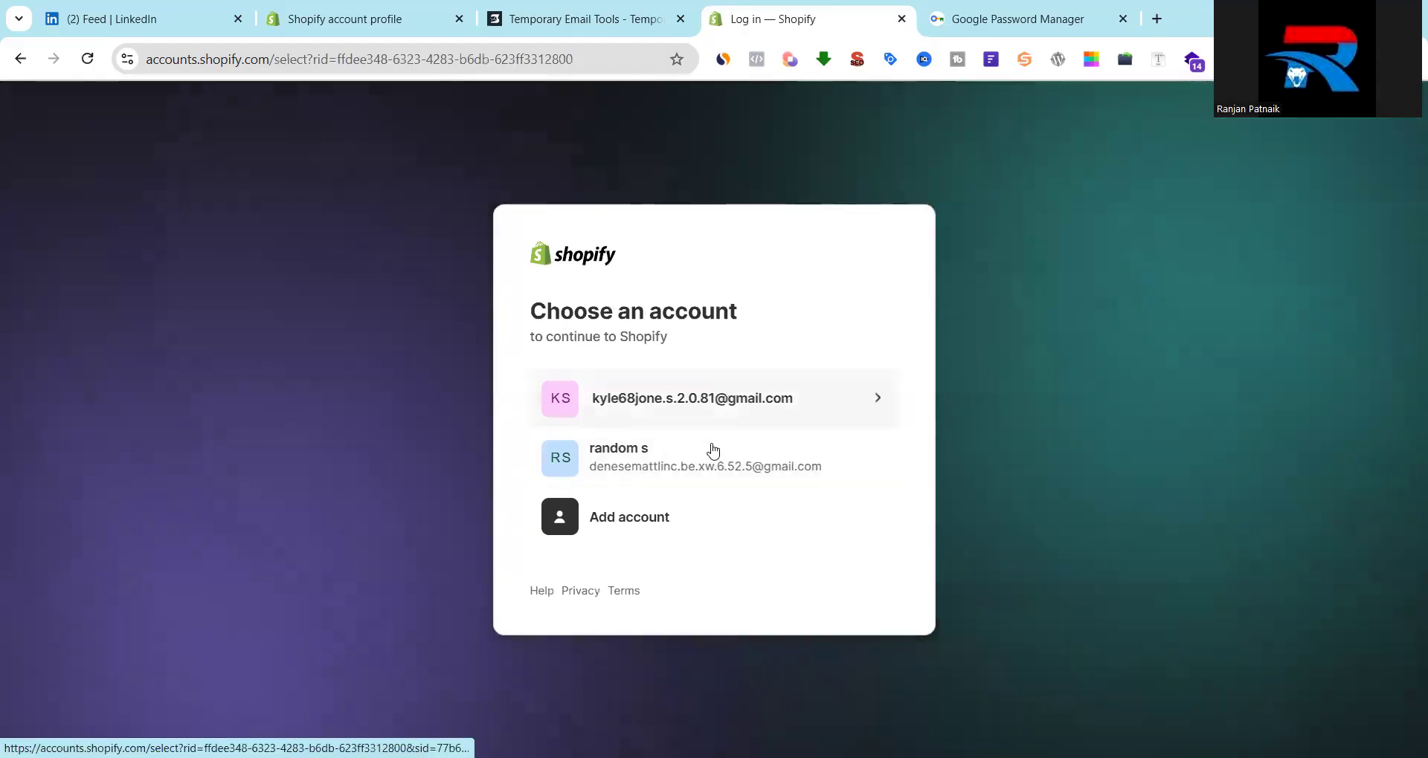
click(649, 460)
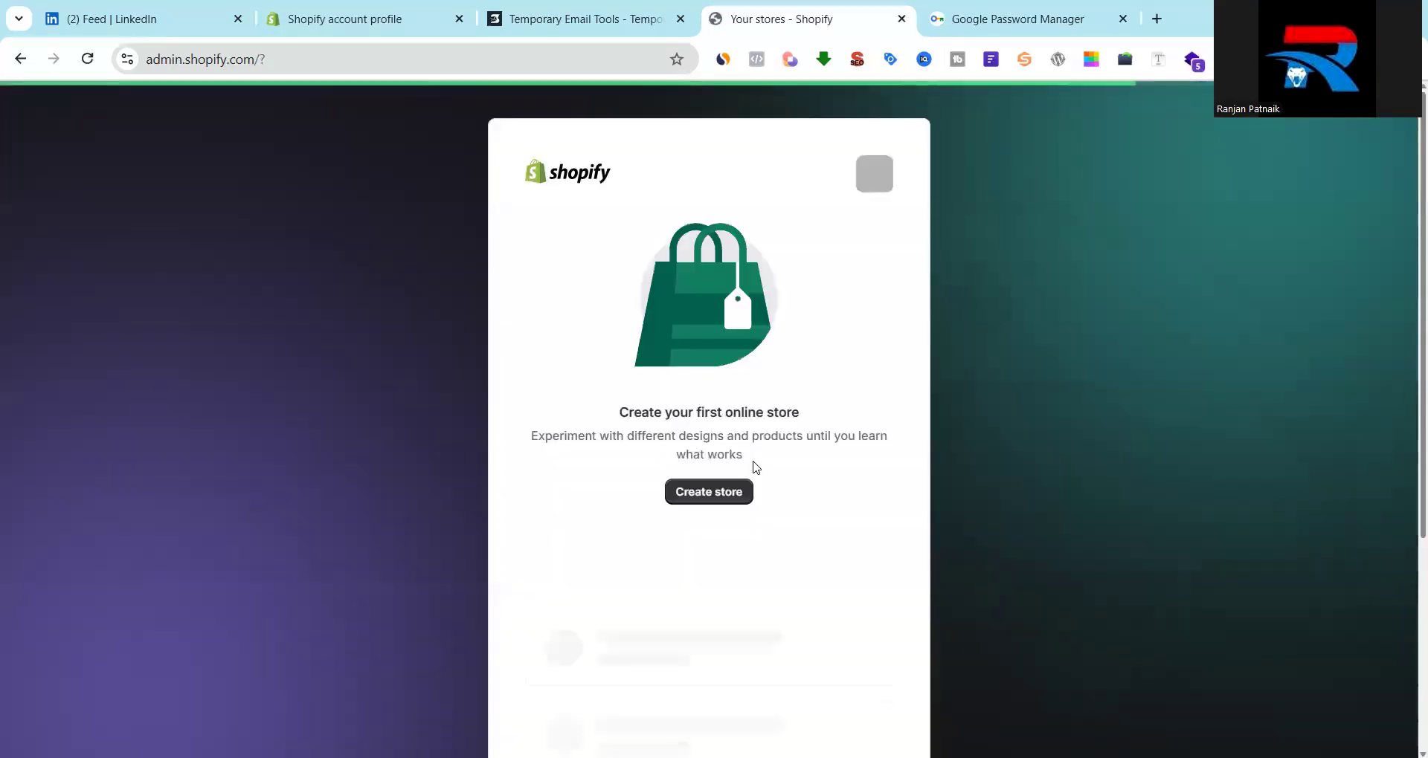
click(735, 506)
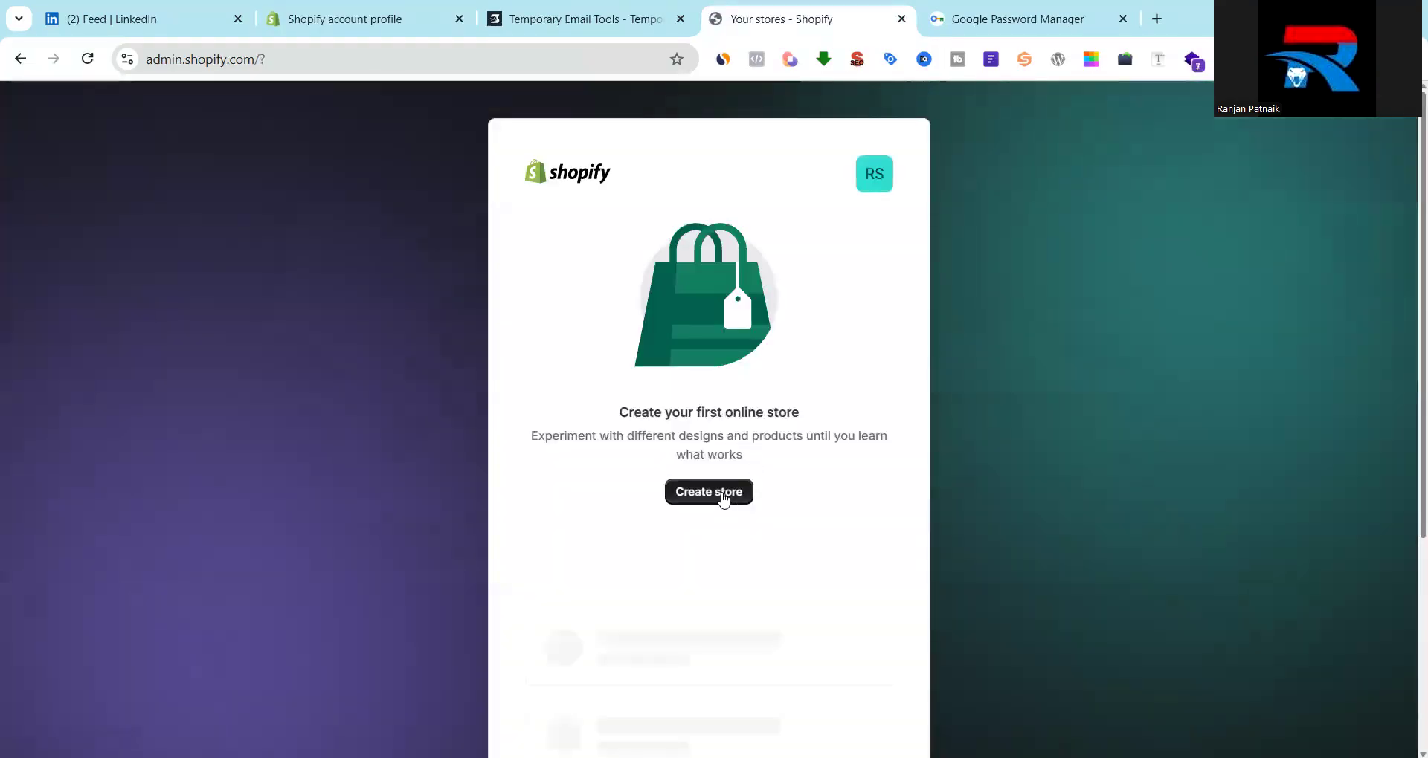
click(721, 494)
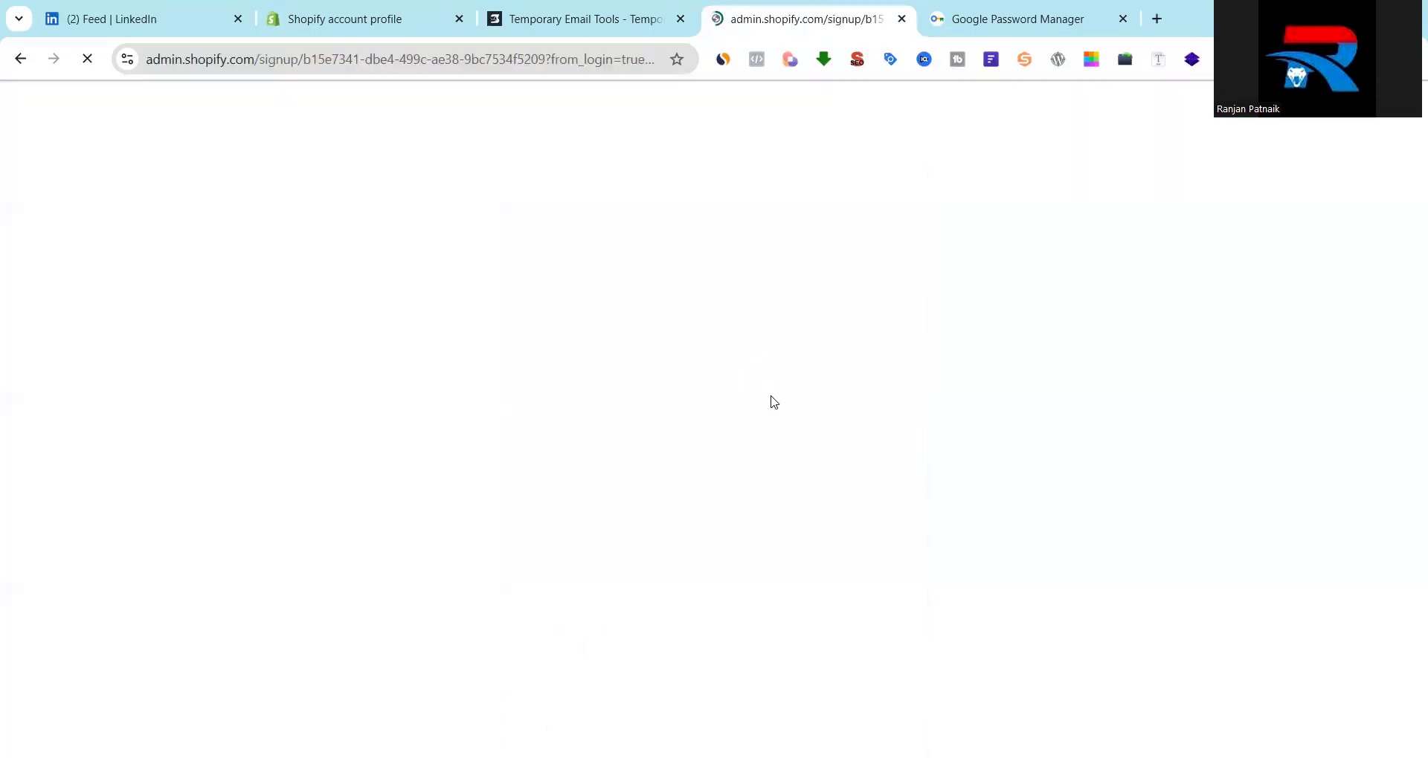
click(20, 59)
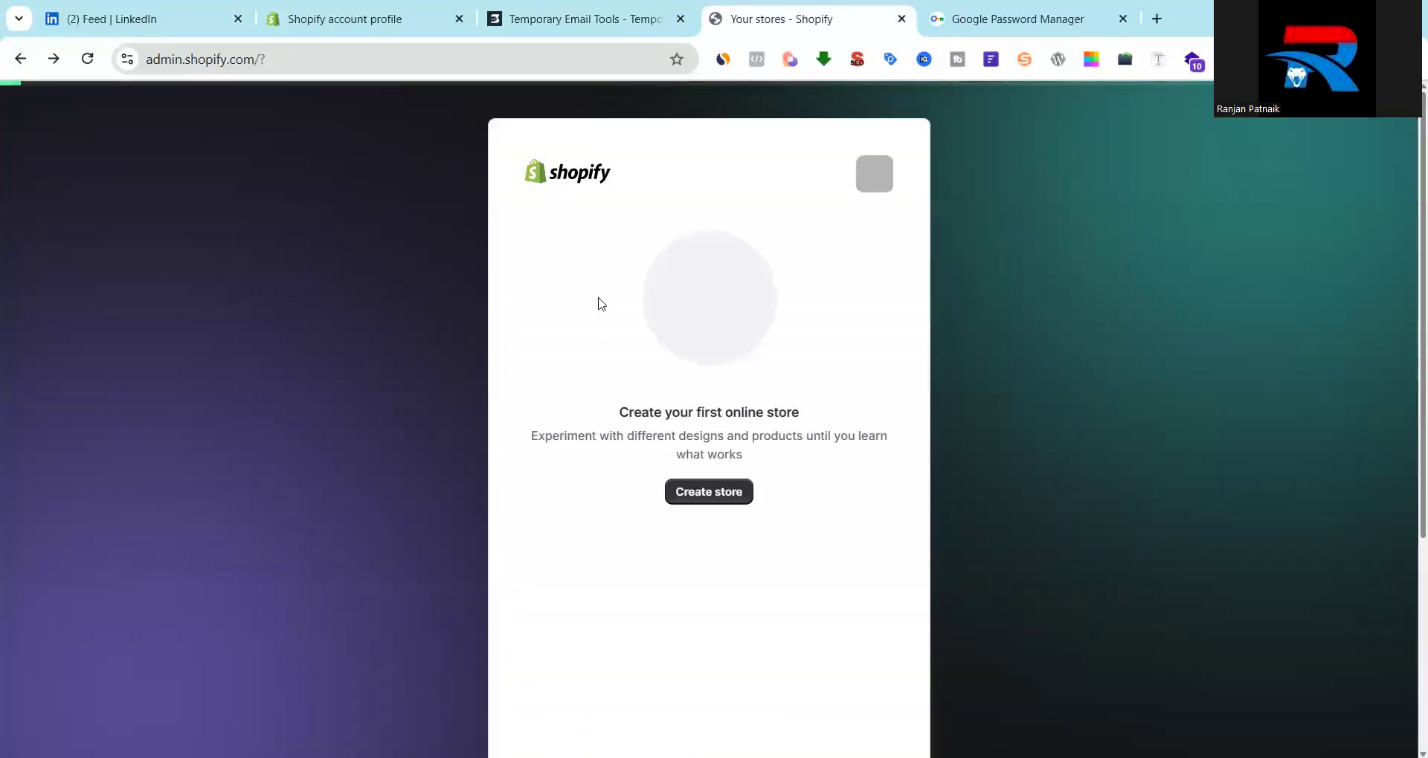
scroll(778, 535, down, 4)
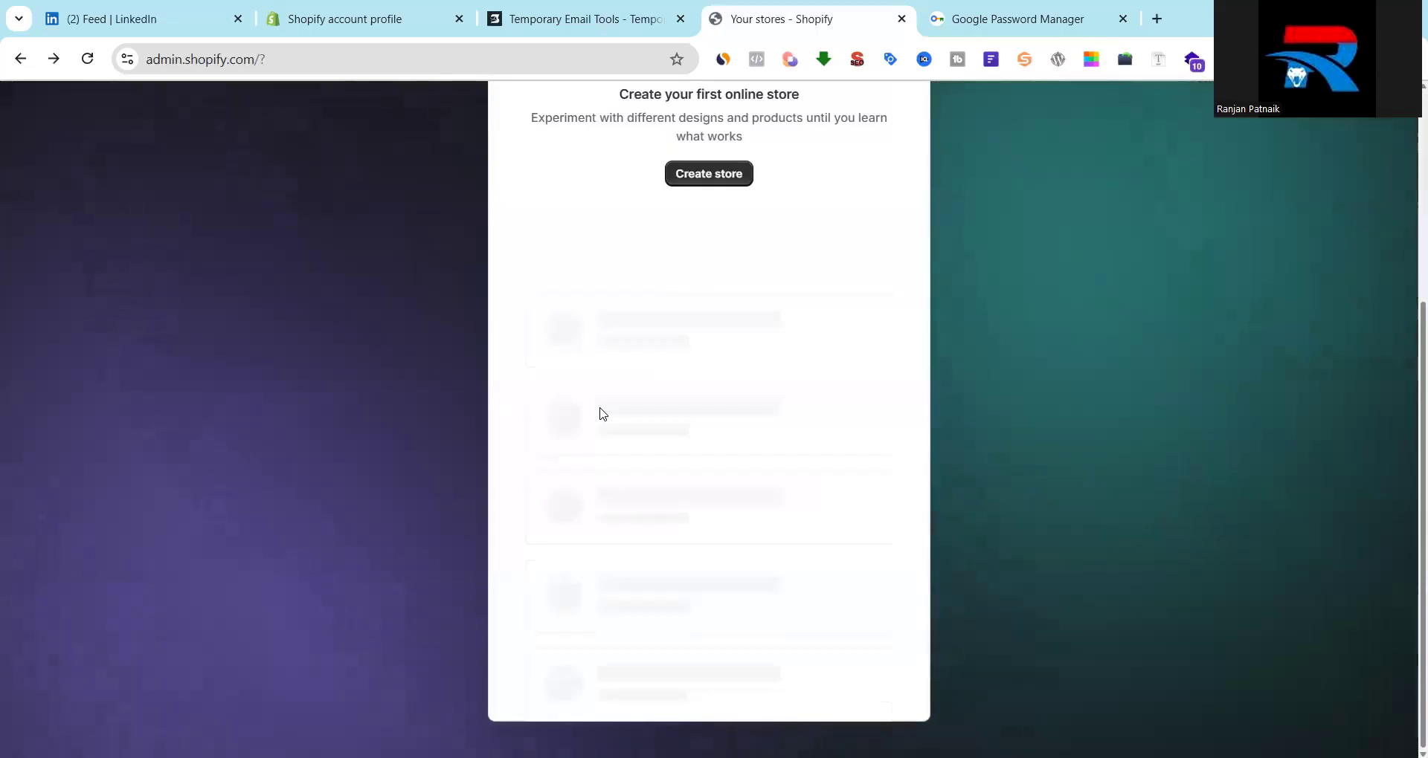
scroll(819, 376, up, 4)
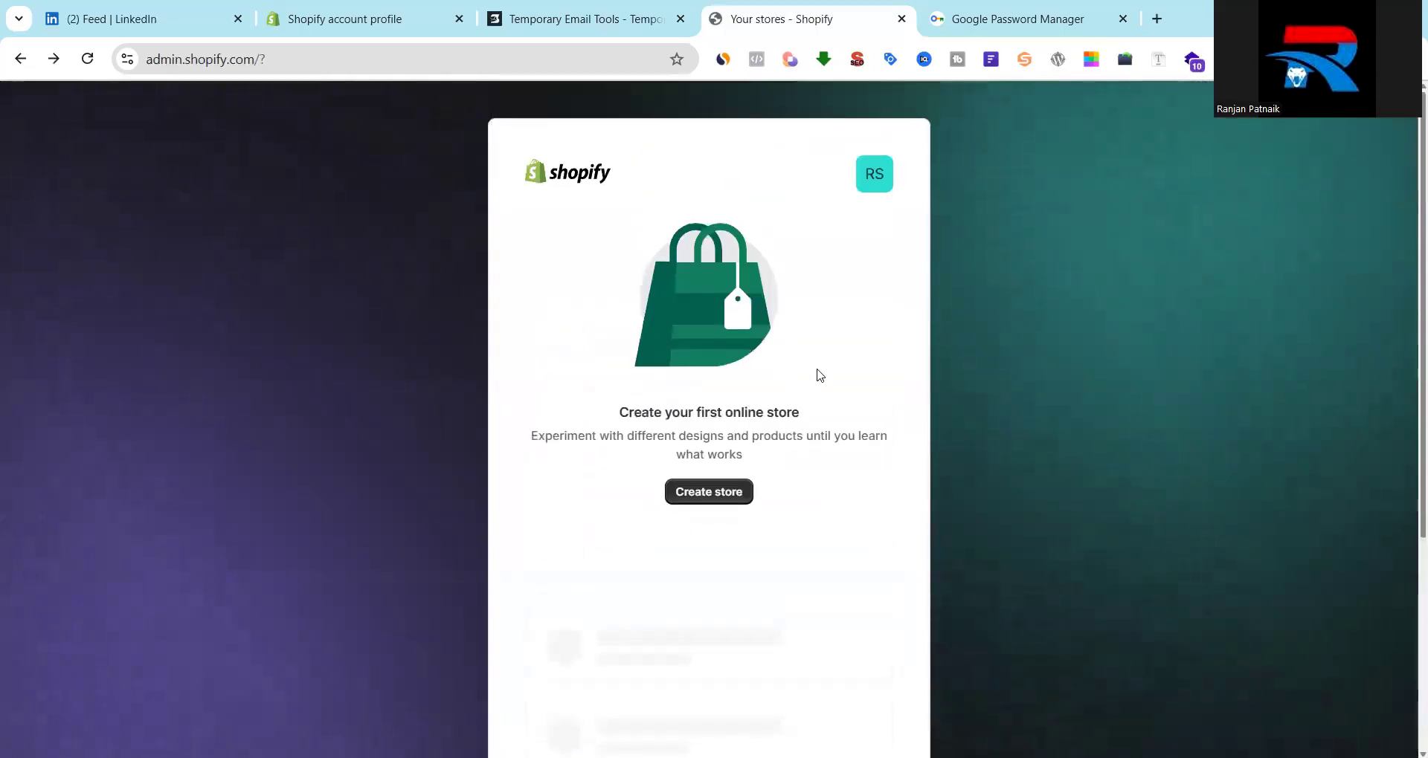
scroll(820, 374, down, 4)
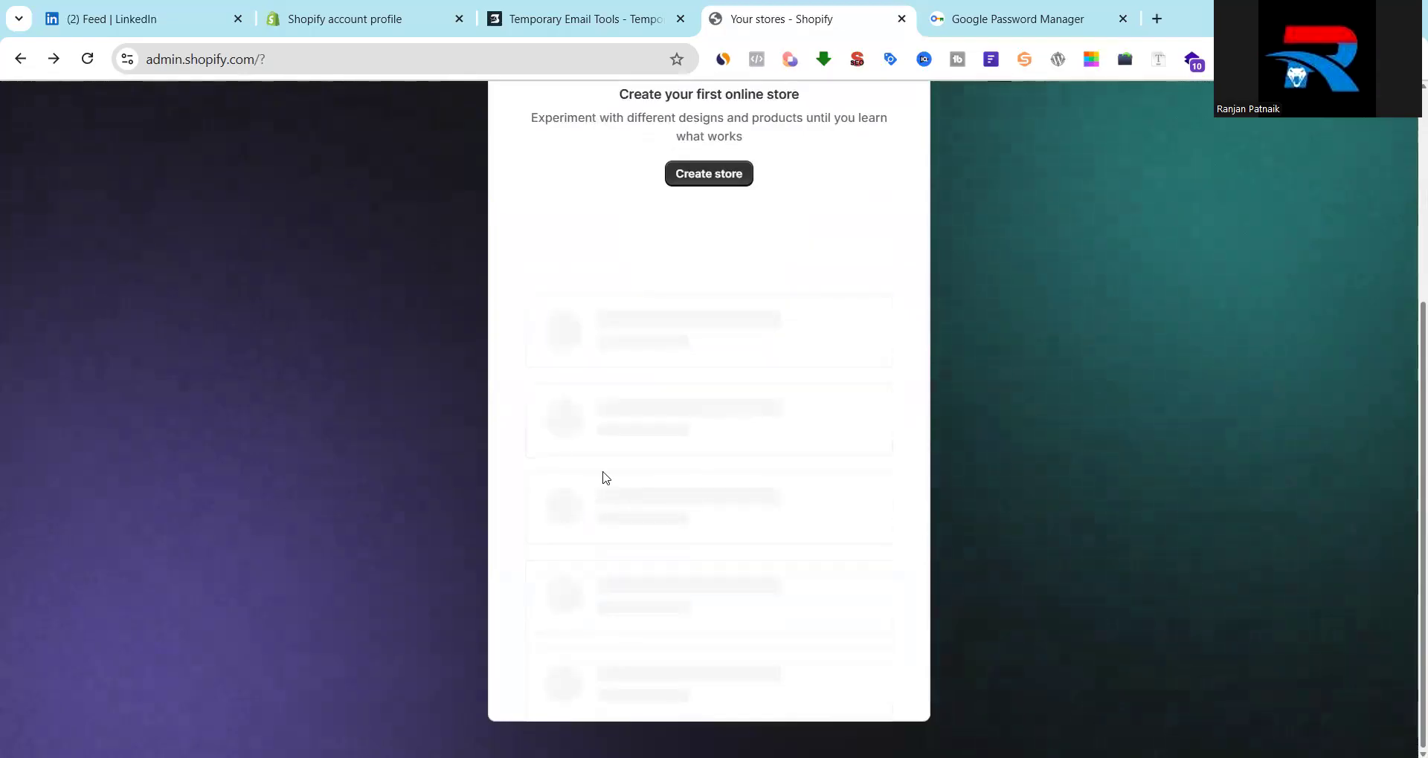
Start creating the first online store and select An online store and Social media as the places to sell
click(730, 177)
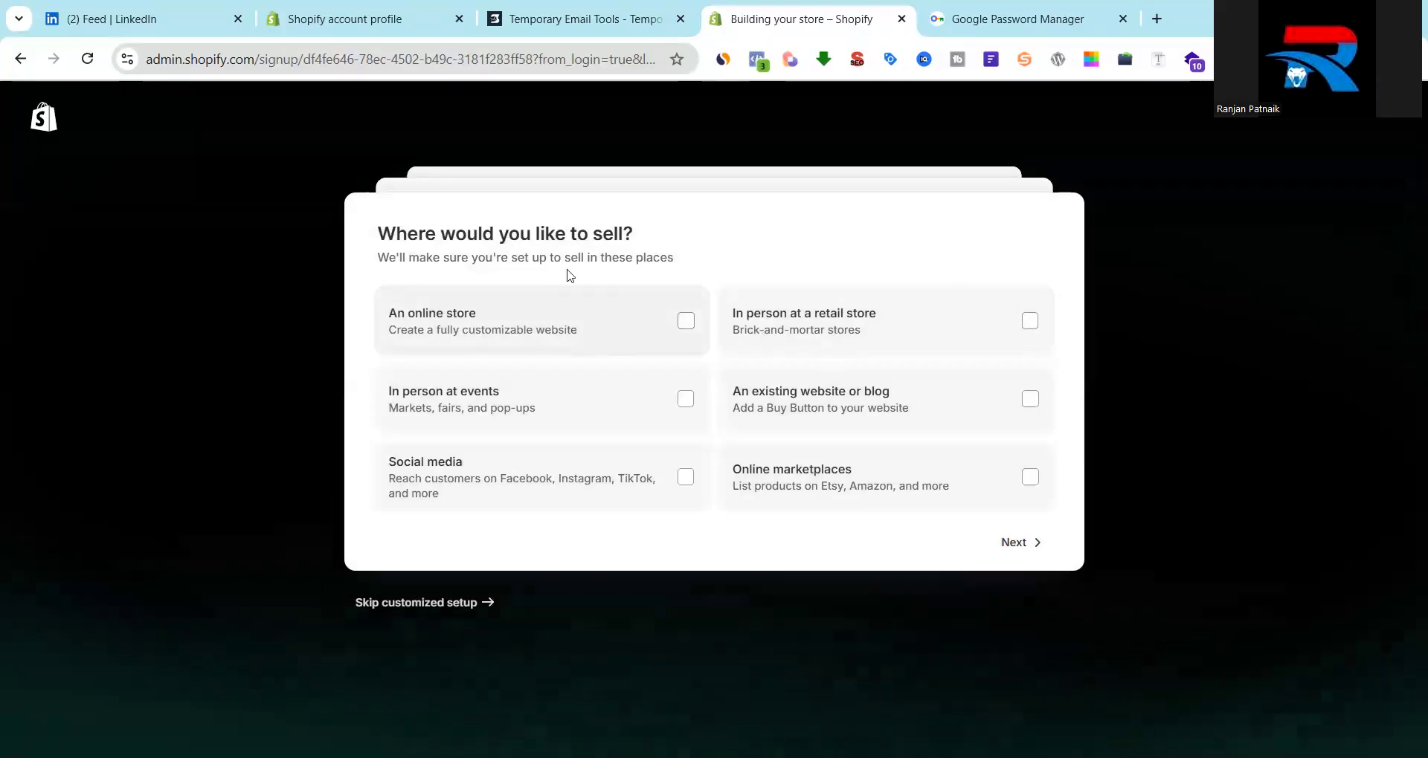
click(686, 325)
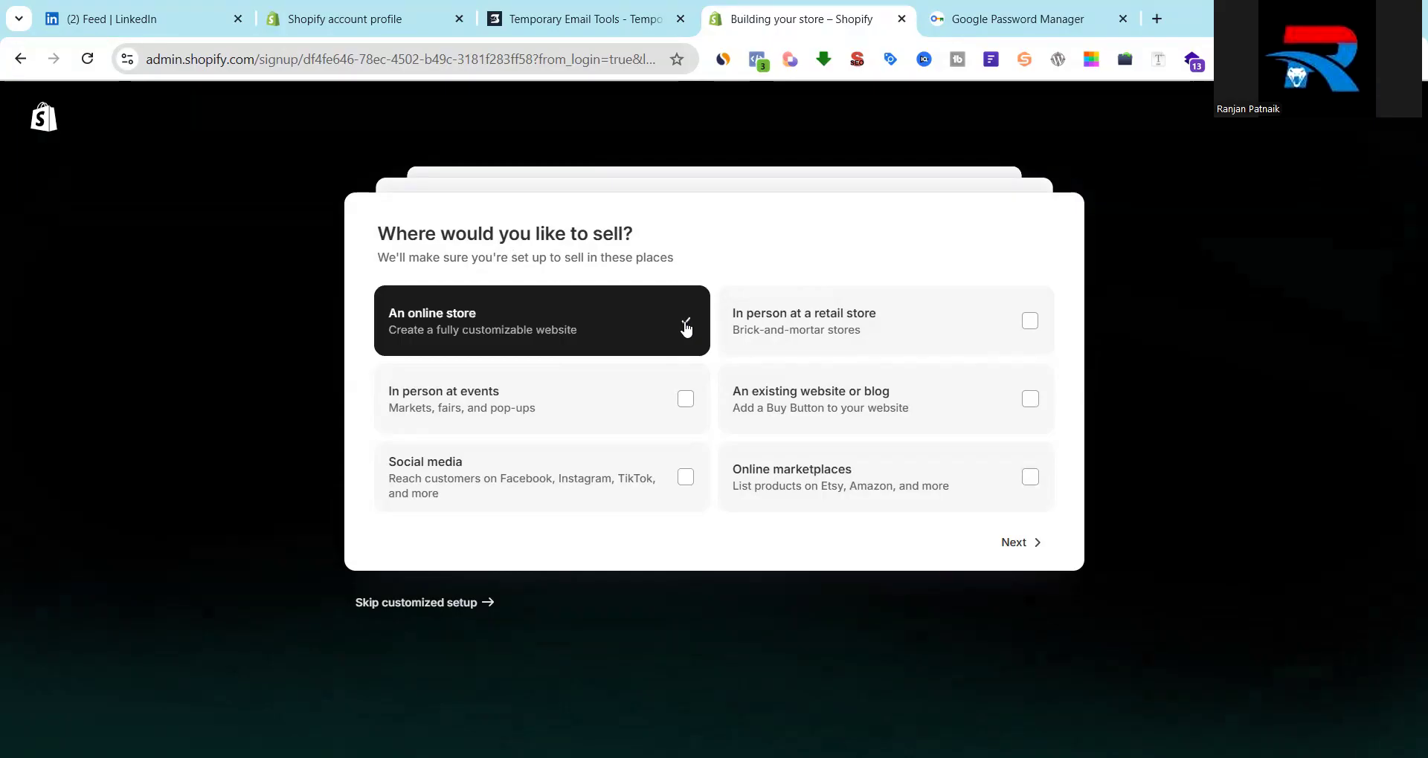
click(687, 480)
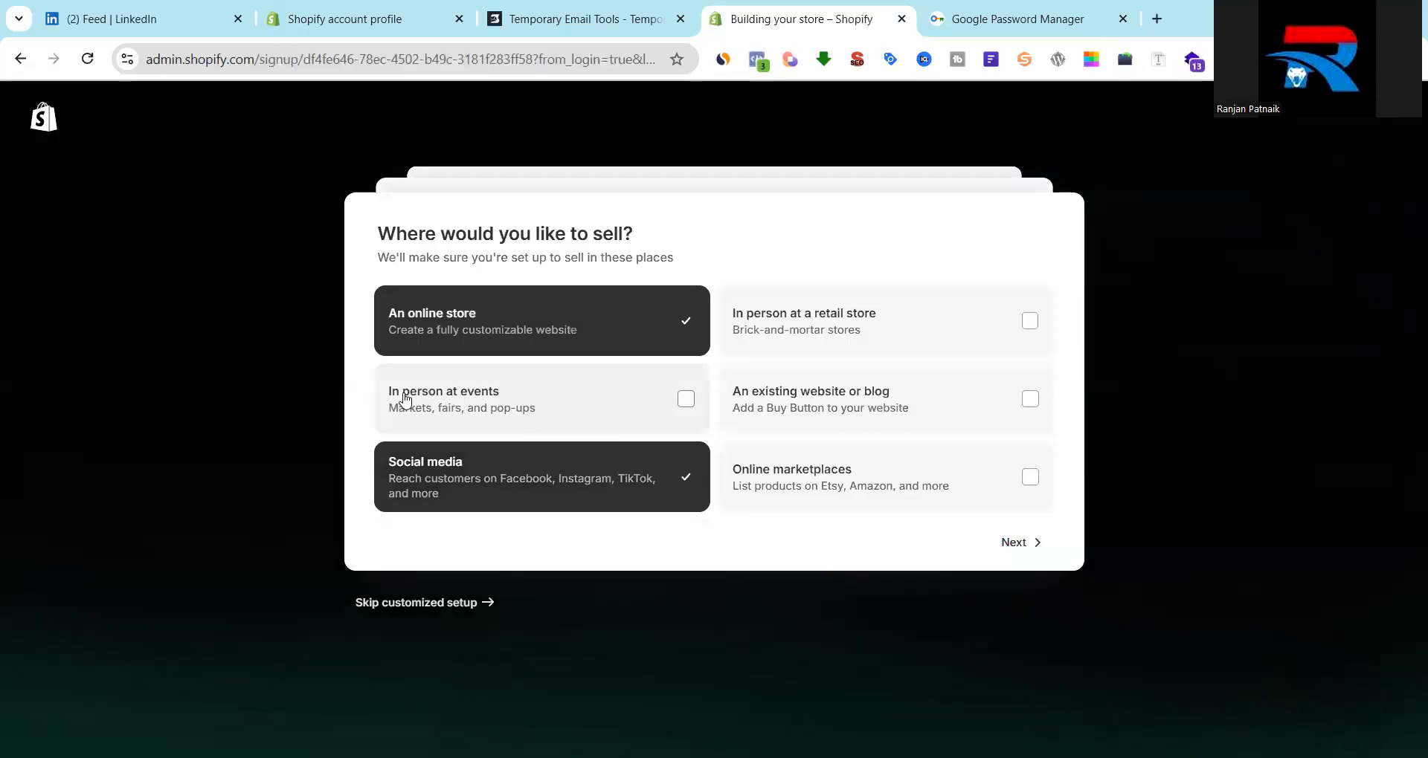
drag(397, 403, 367, 393)
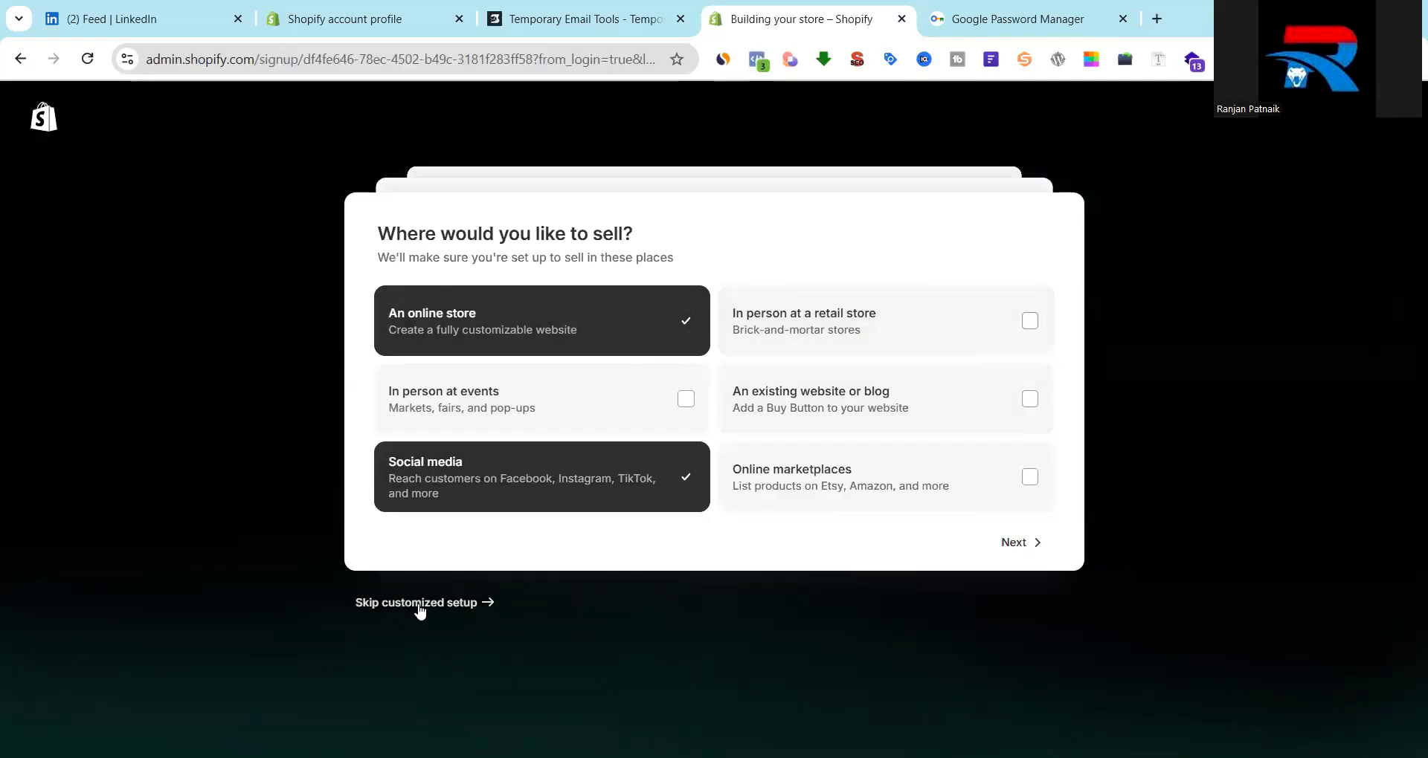
click(1016, 544)
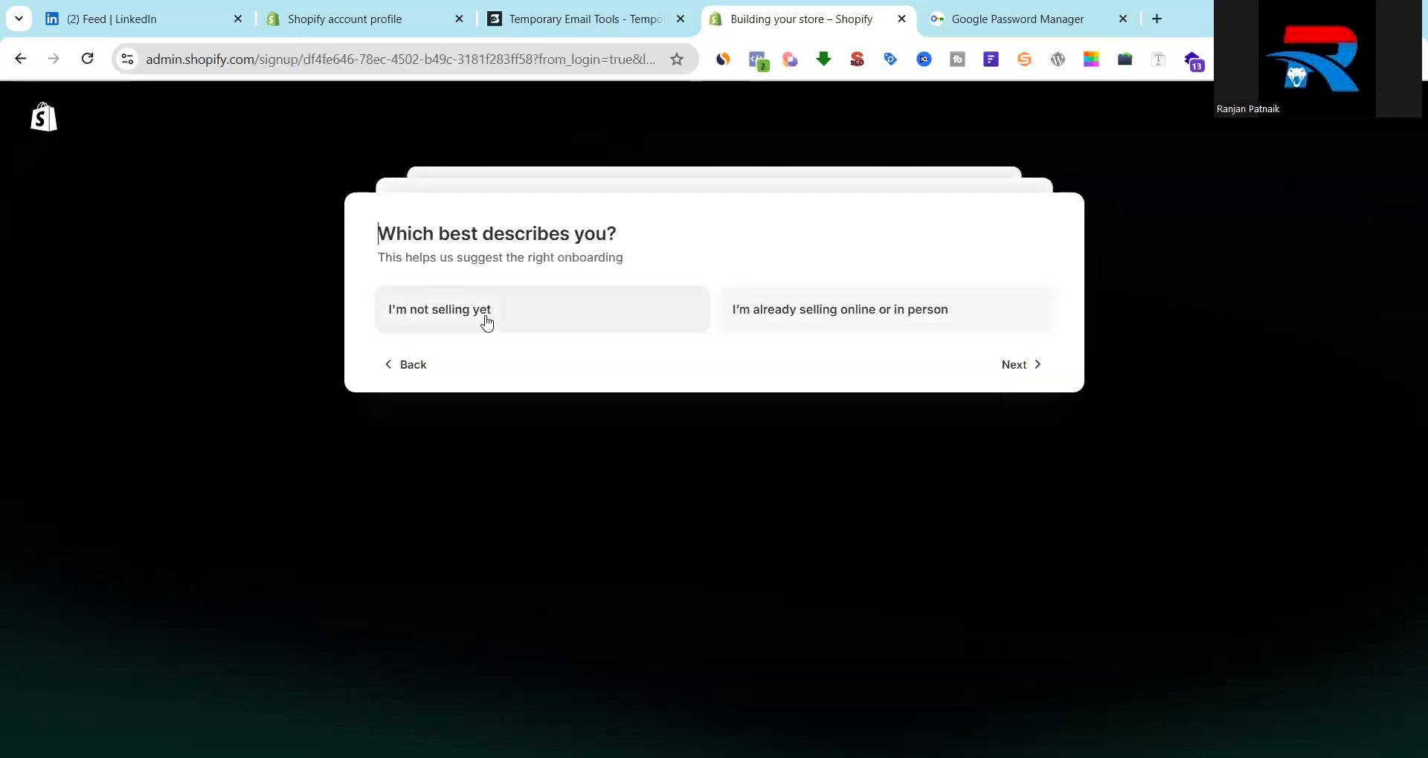
Answer the seller description question with "I'm not selling yet" and continue to the product question
click(486, 320)
click(1020, 366)
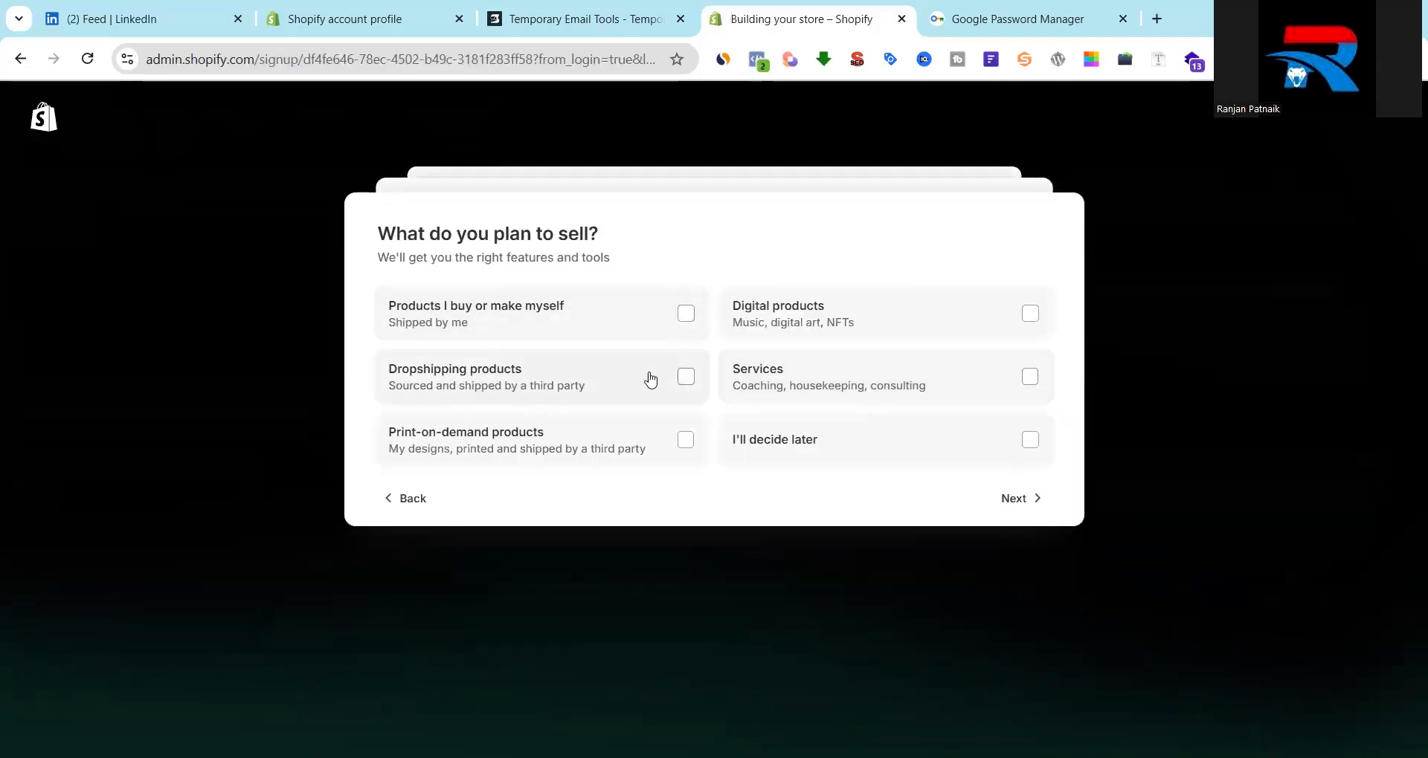
Choose Dropshipping products as what to sell, continue, and skip the plan selection to decide later
click(685, 377)
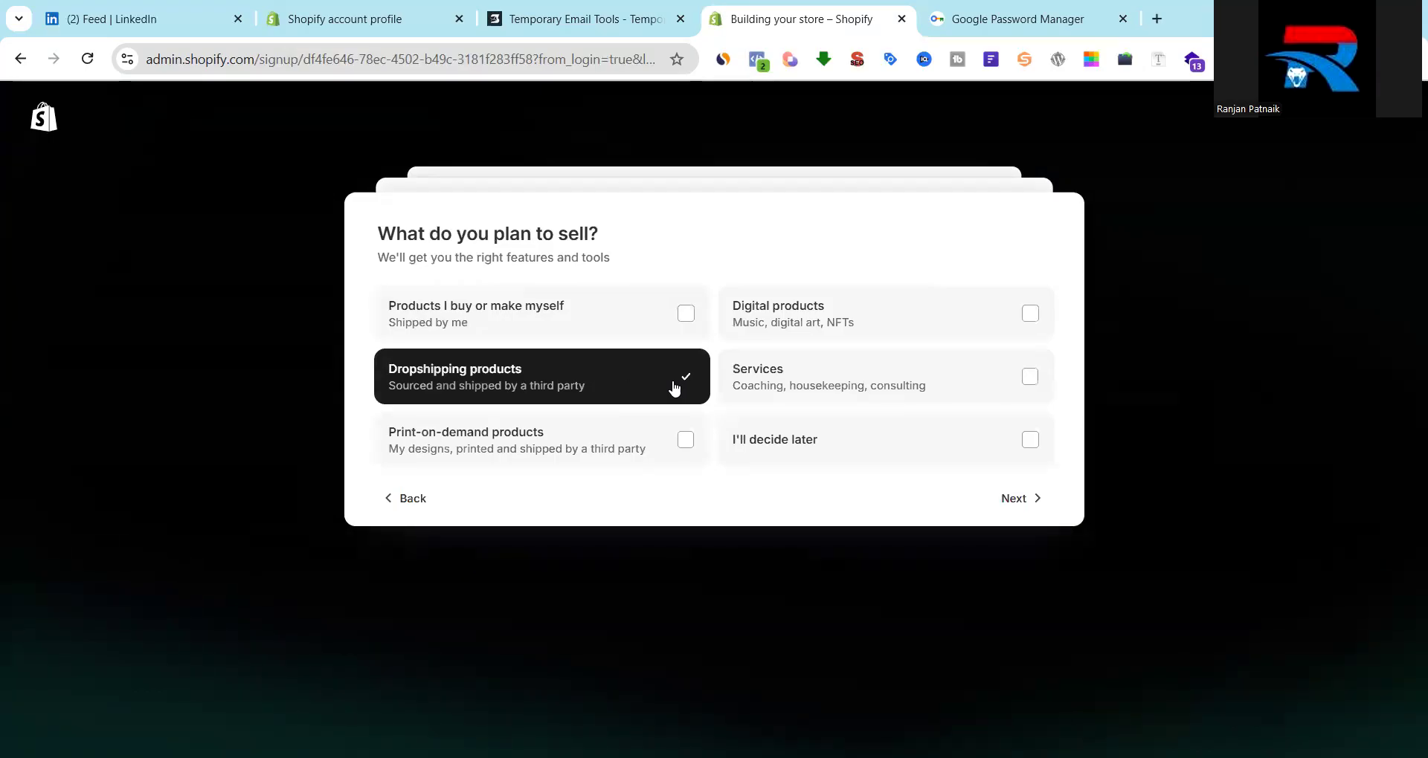
click(1037, 502)
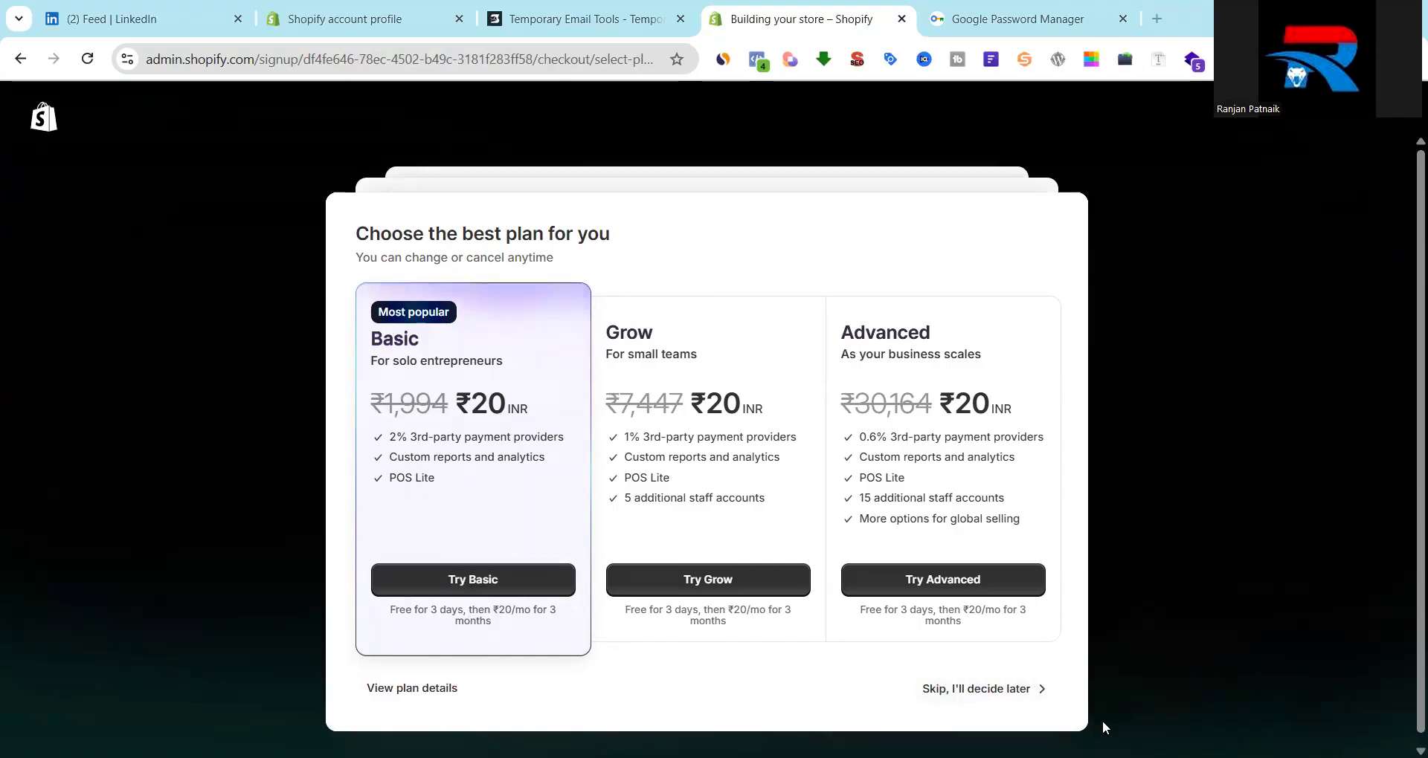
click(999, 690)
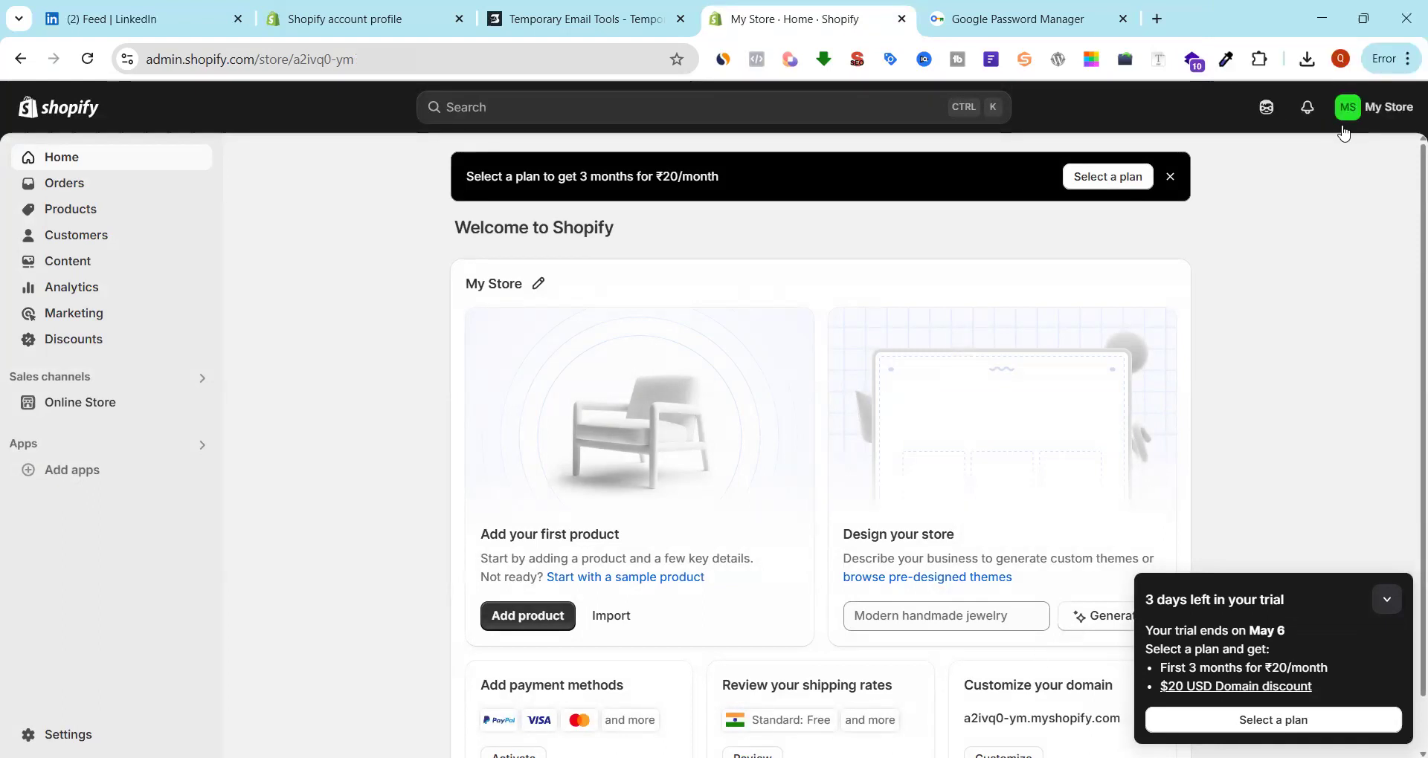
Look over the blank product form down to its search engine listing section, return to the store home, and close the setup guide
click(1388, 604)
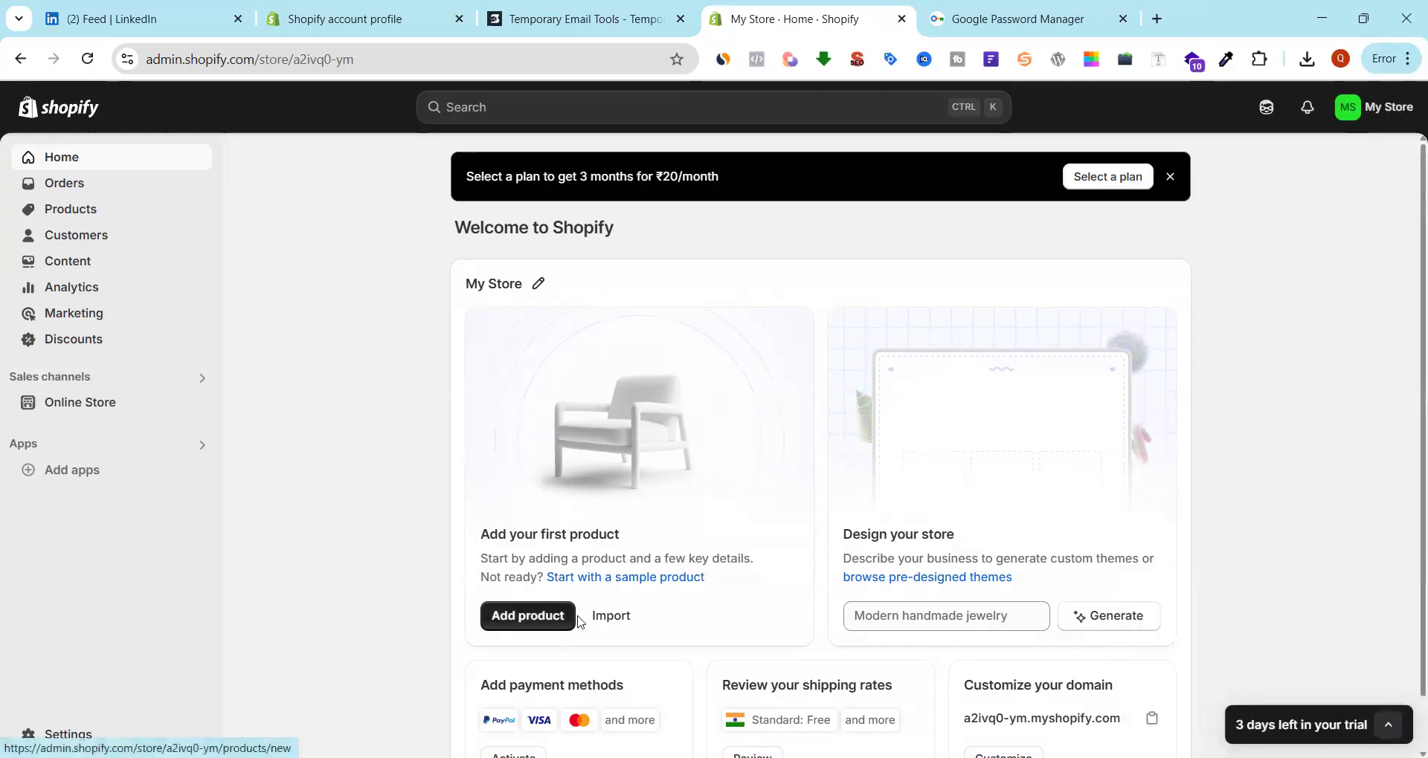
scroll(625, 610, down, 1)
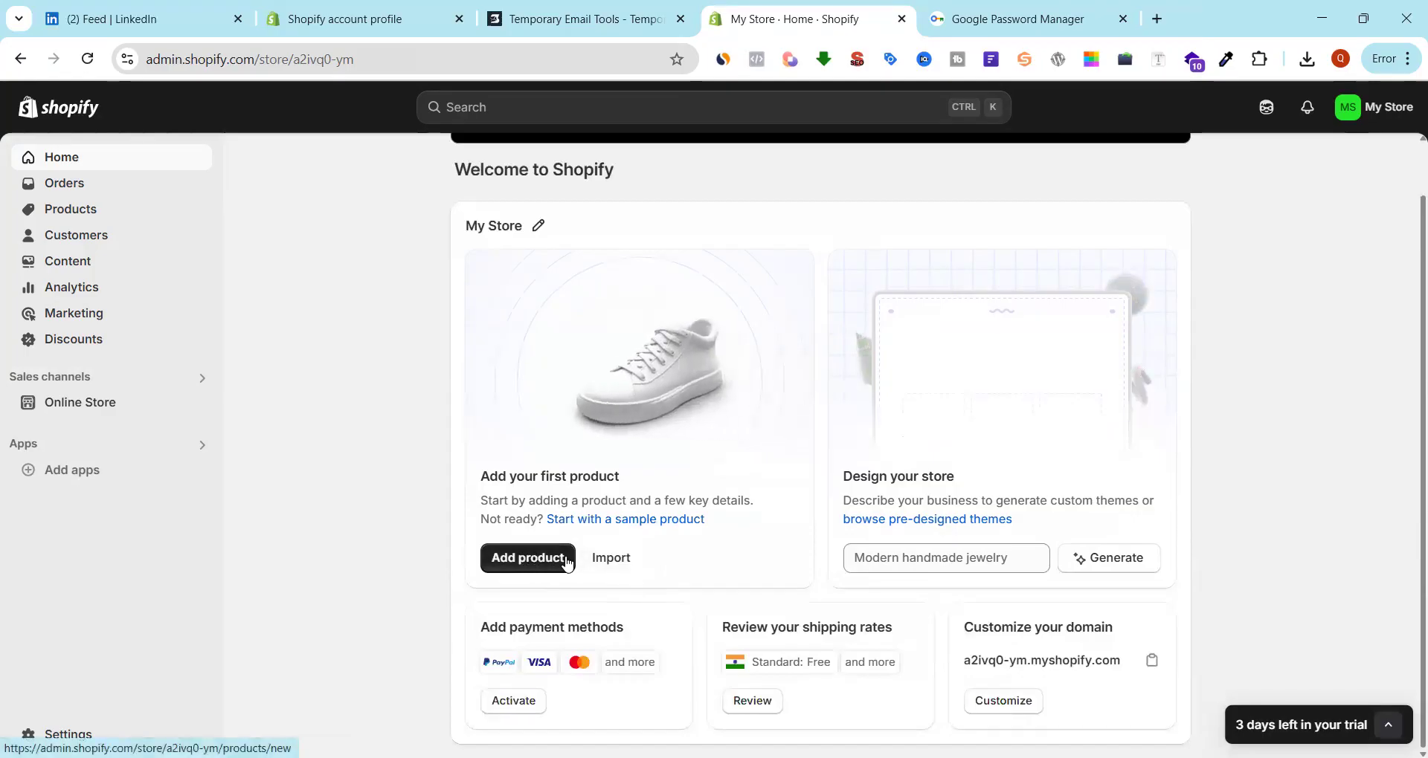
click(544, 561)
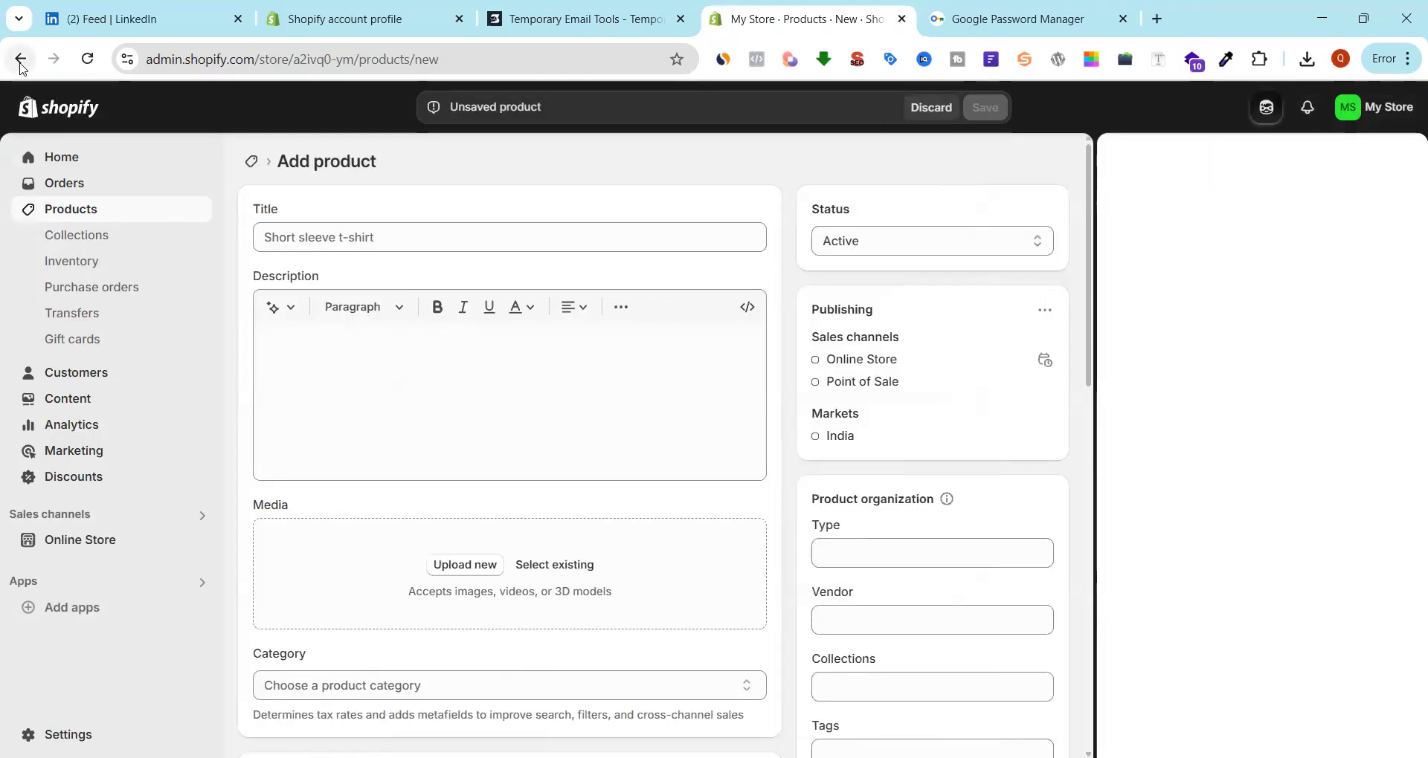
scroll(487, 487, down, 15)
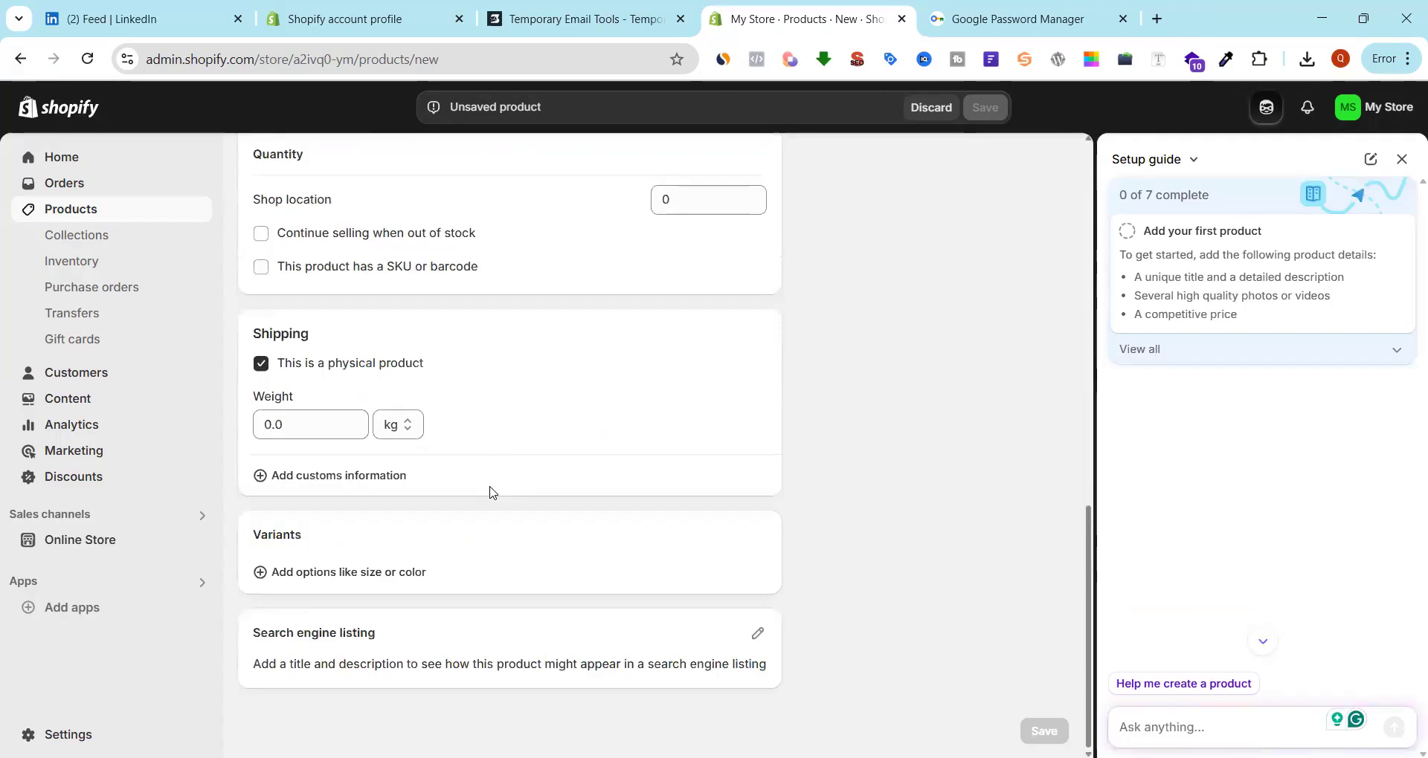
click(22, 62)
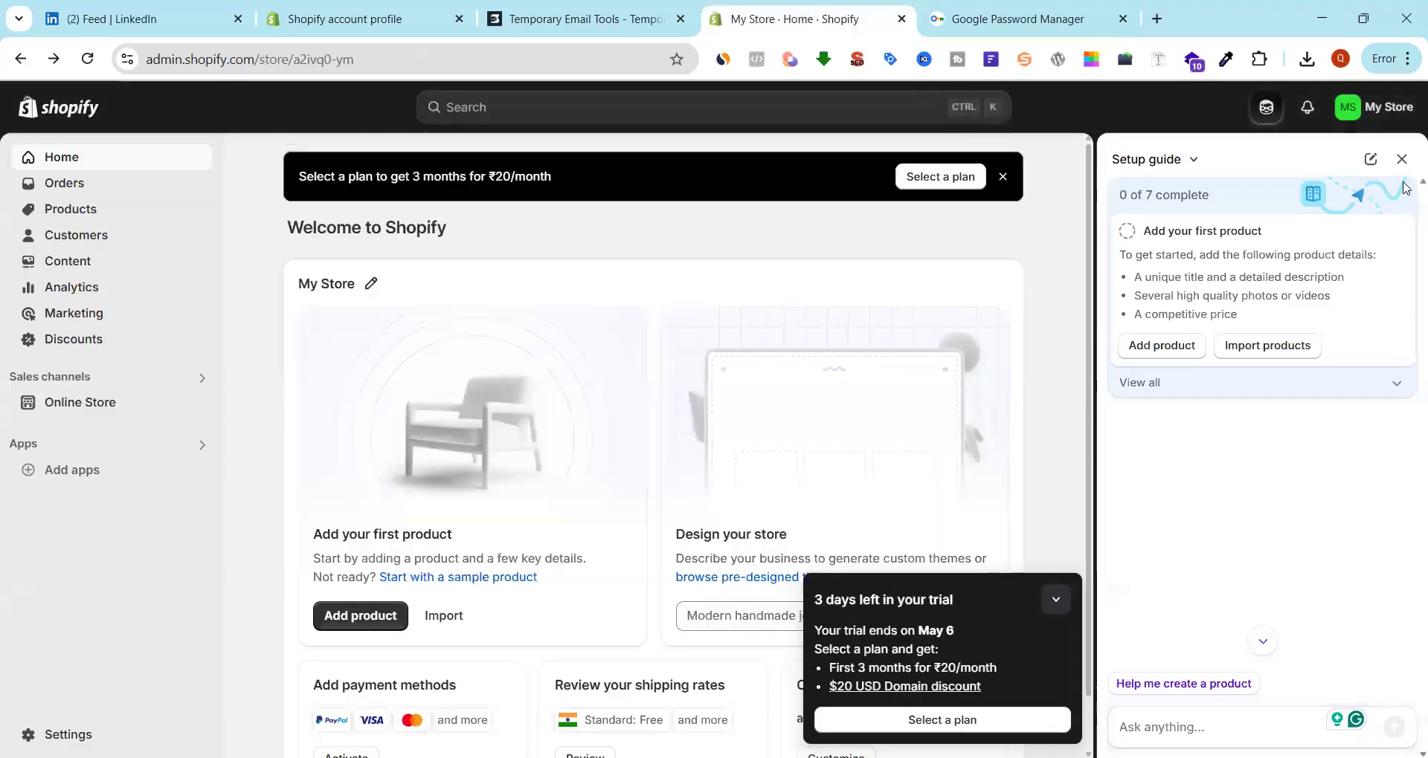
click(1403, 160)
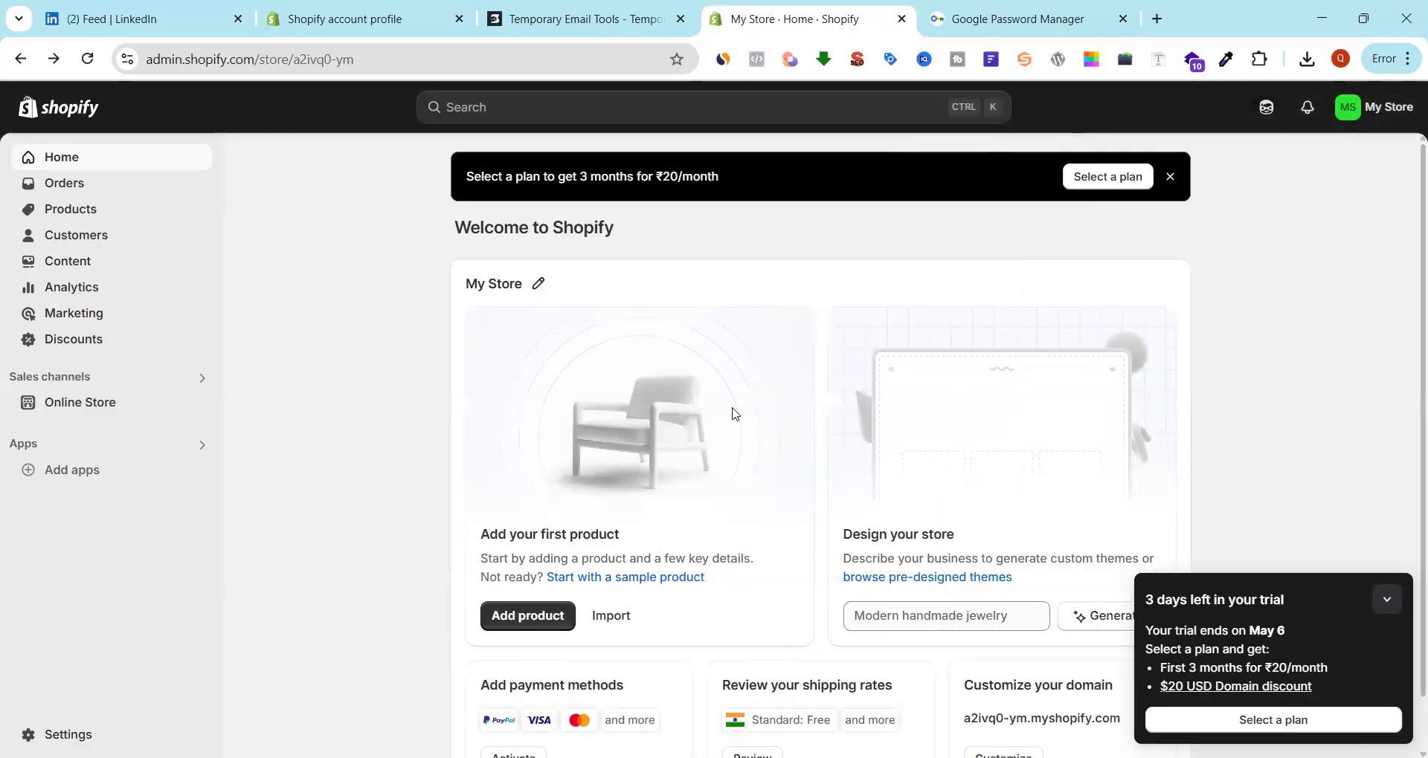
View the CSV product import dialog, cancel it, and open the product sourcing apps guide in the Shopify App Store
scroll(642, 528, down, 1)
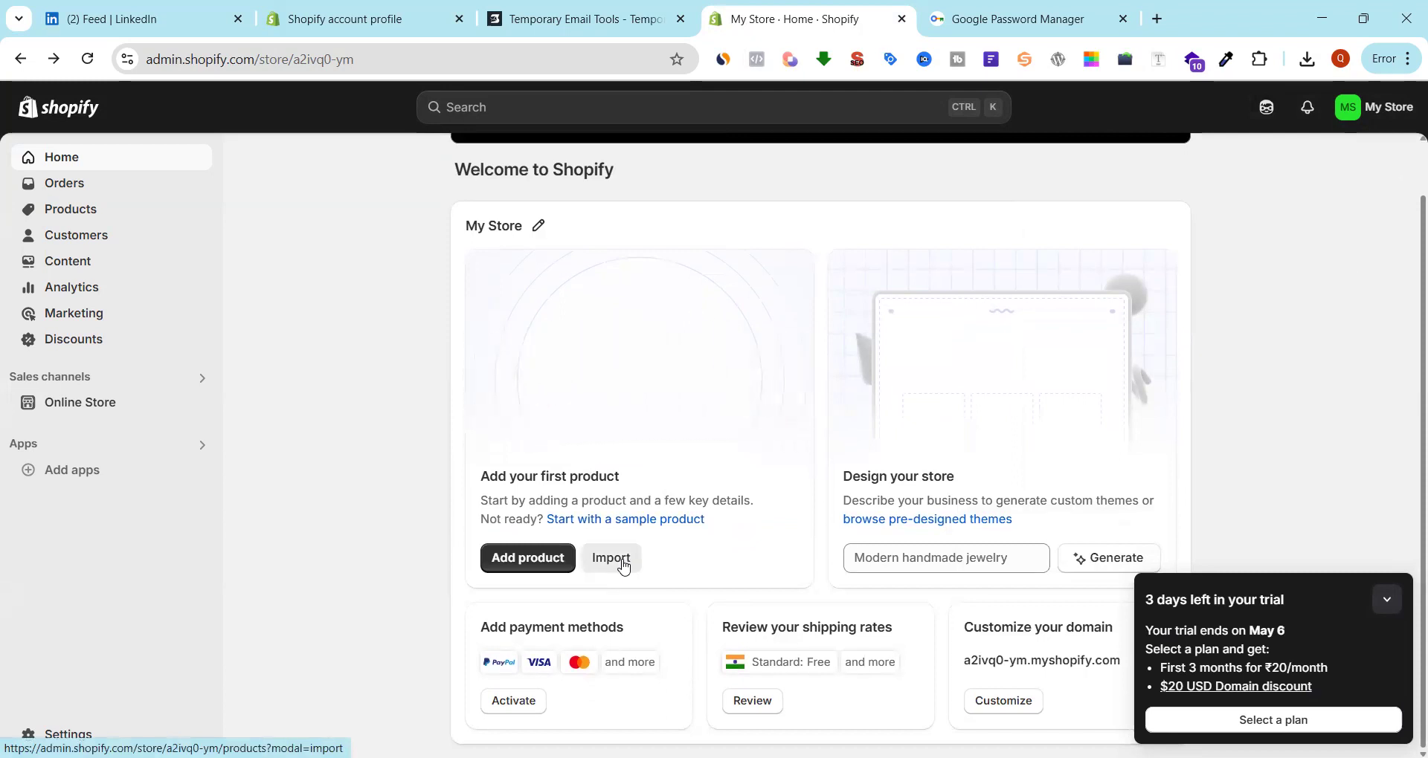
click(624, 565)
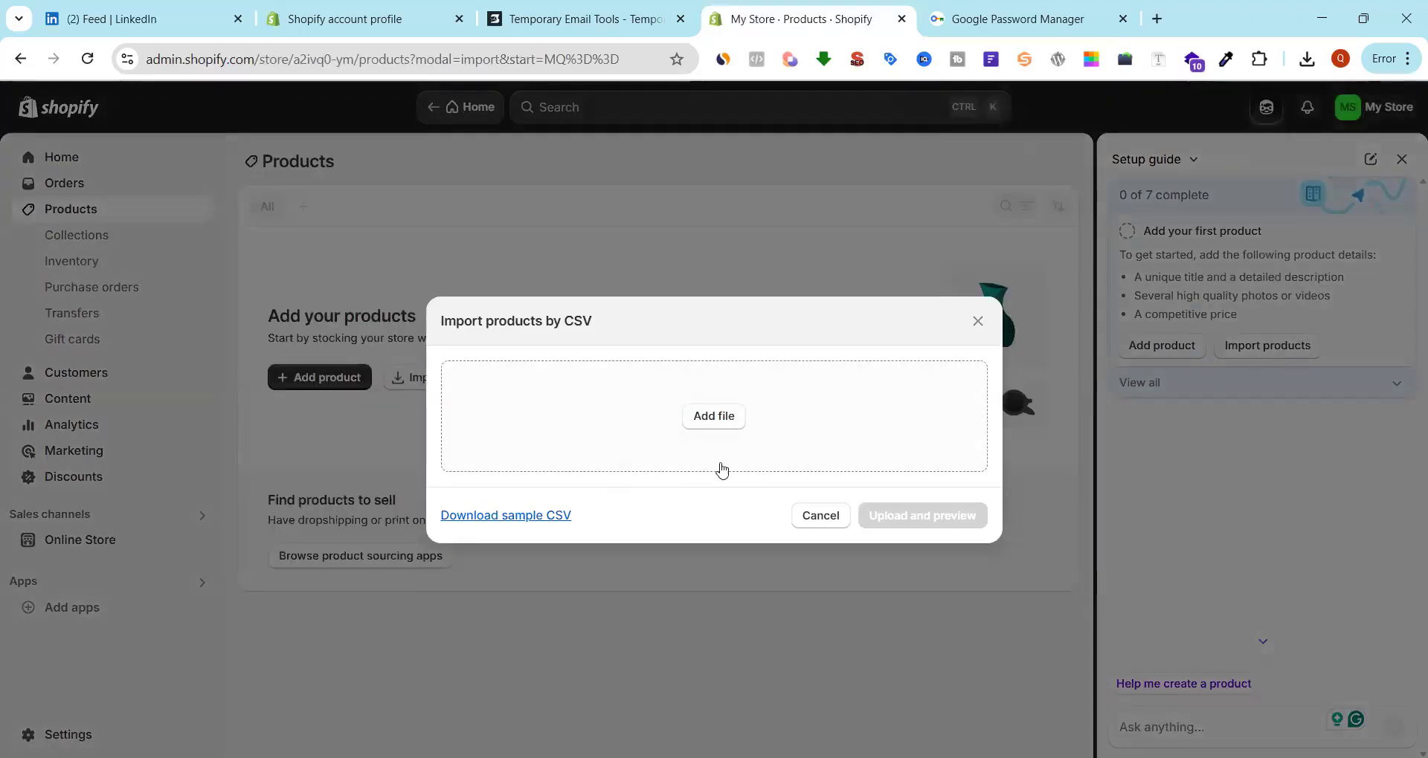
click(817, 519)
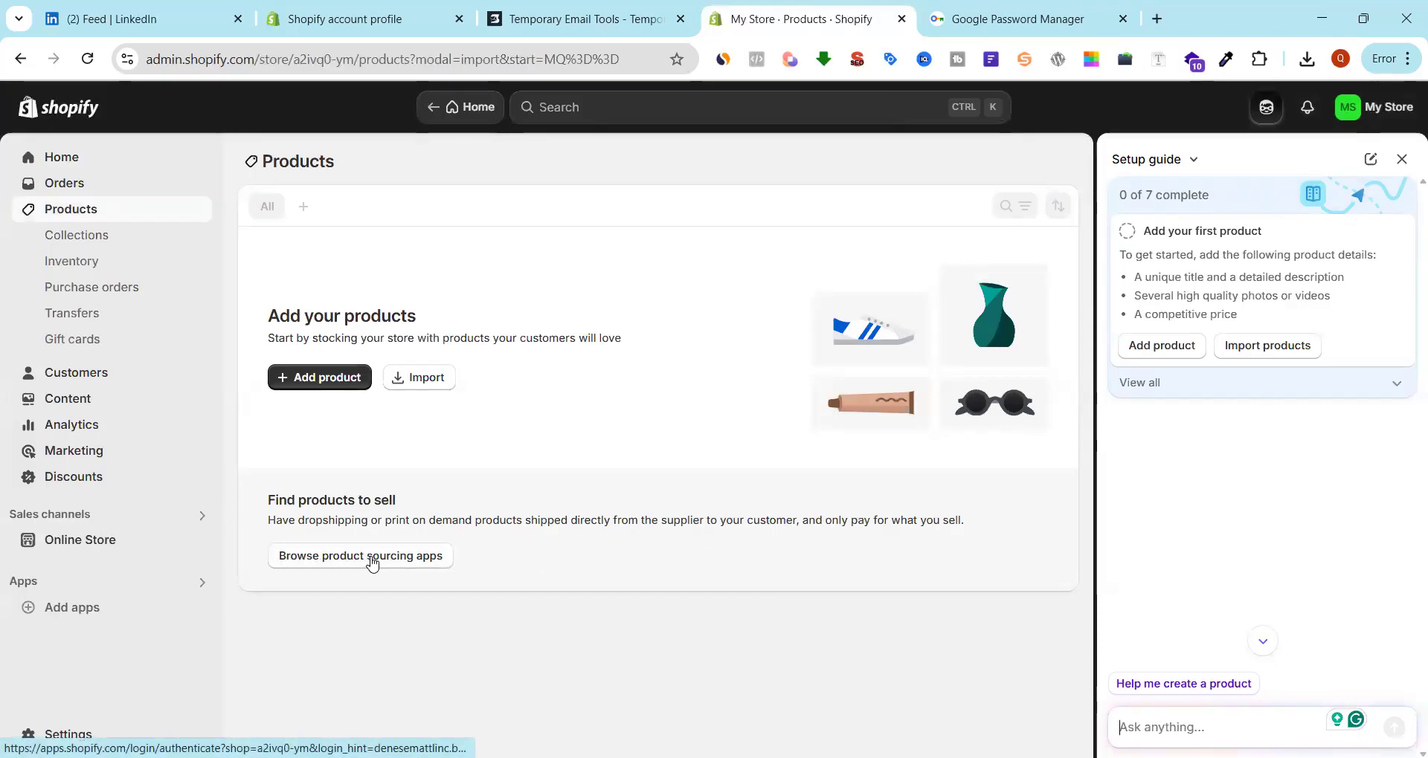
click(373, 565)
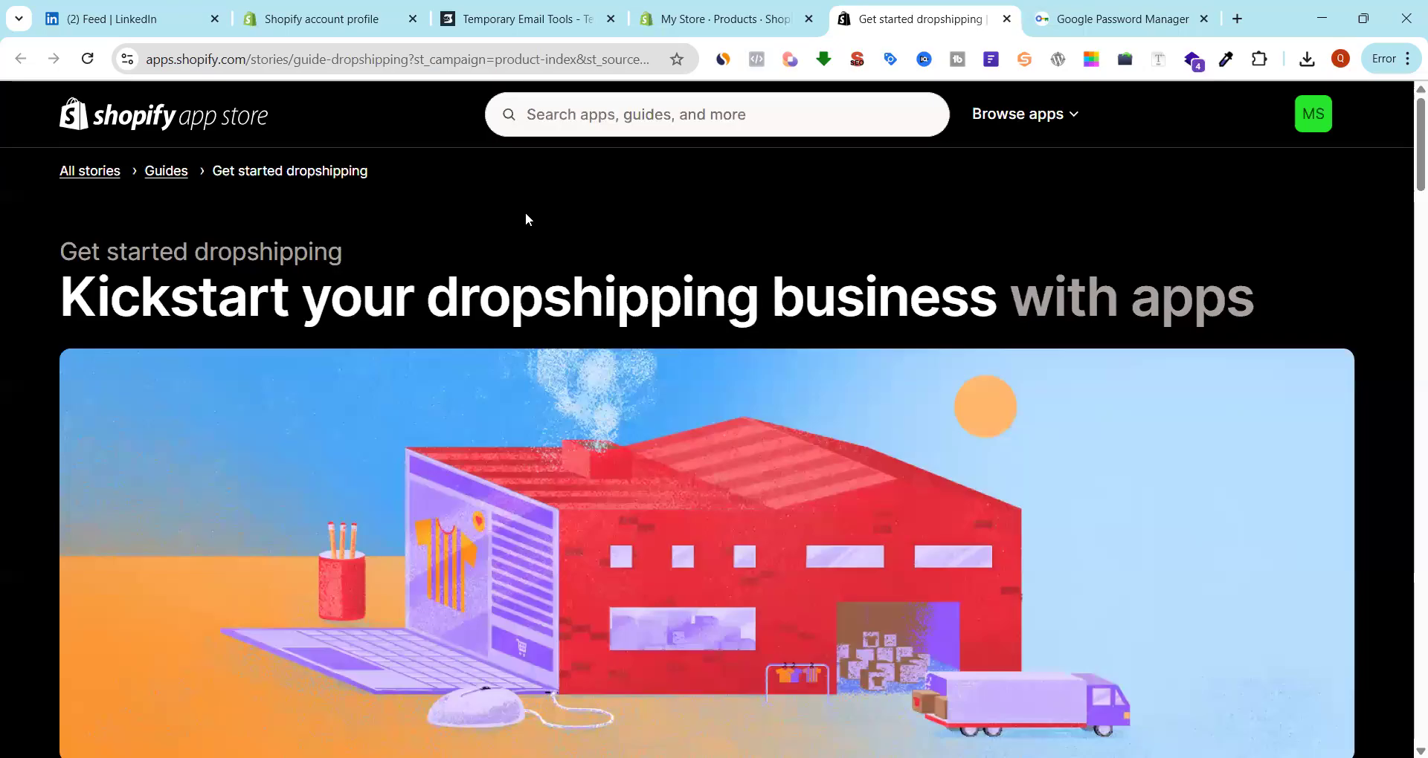
Switch to the Google Password Manager tab and search Google there for "dropshipping"
click(1115, 18)
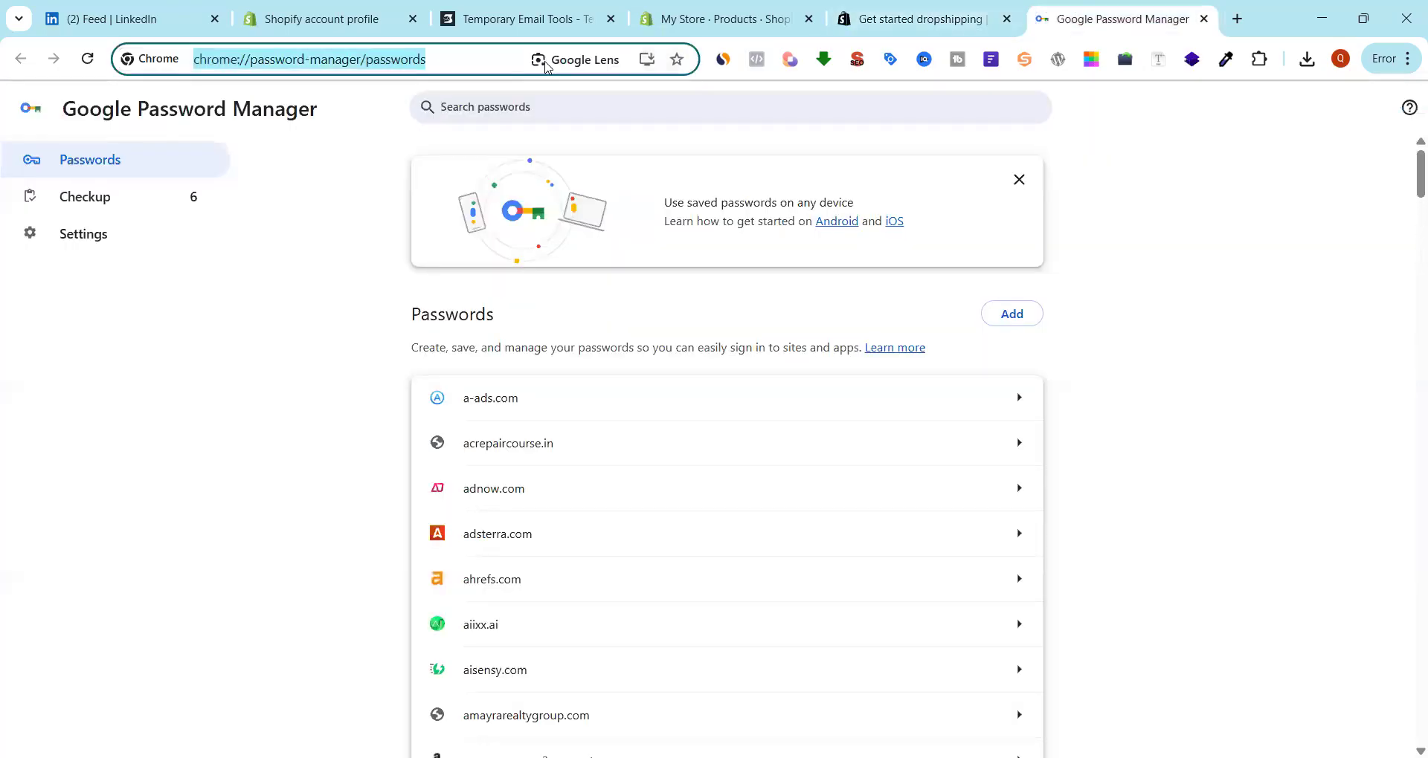
text(drop)
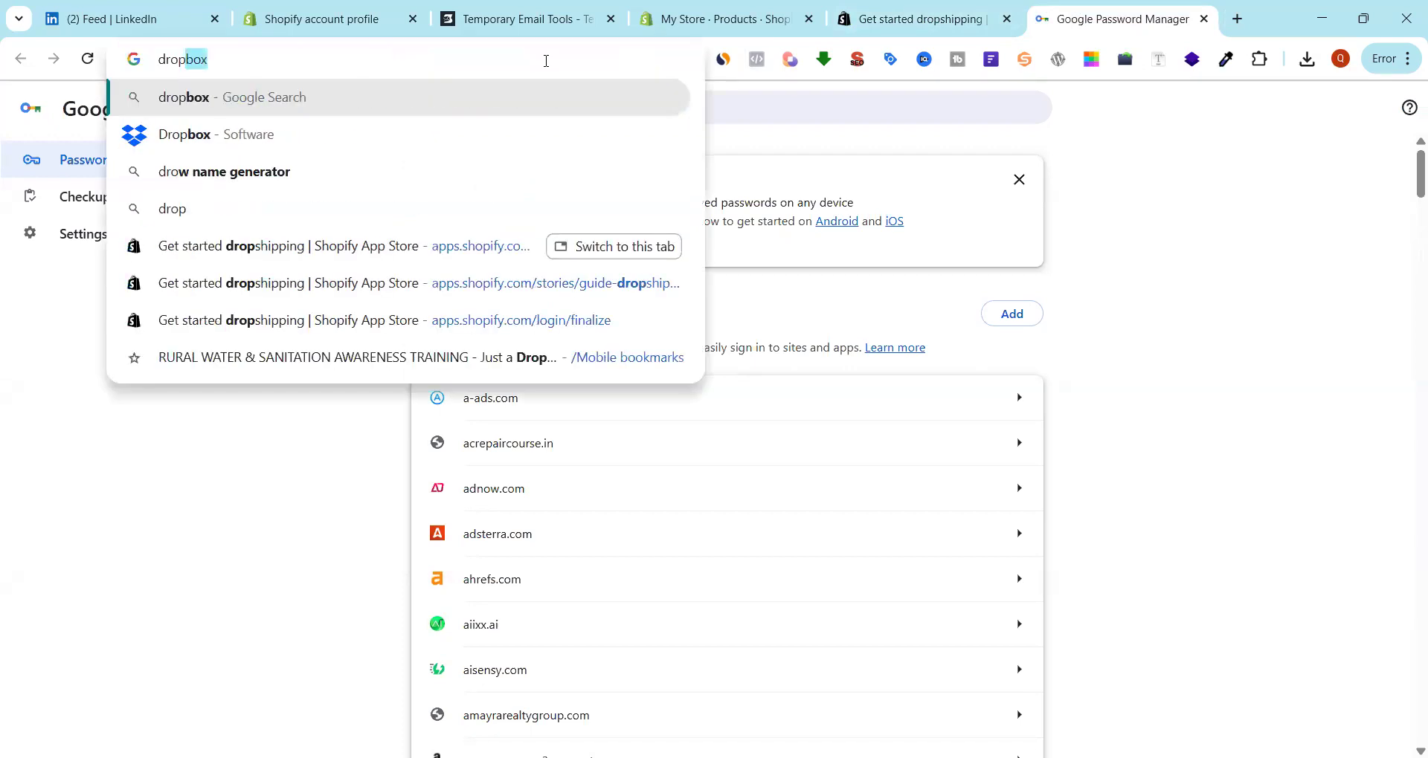
text(s)
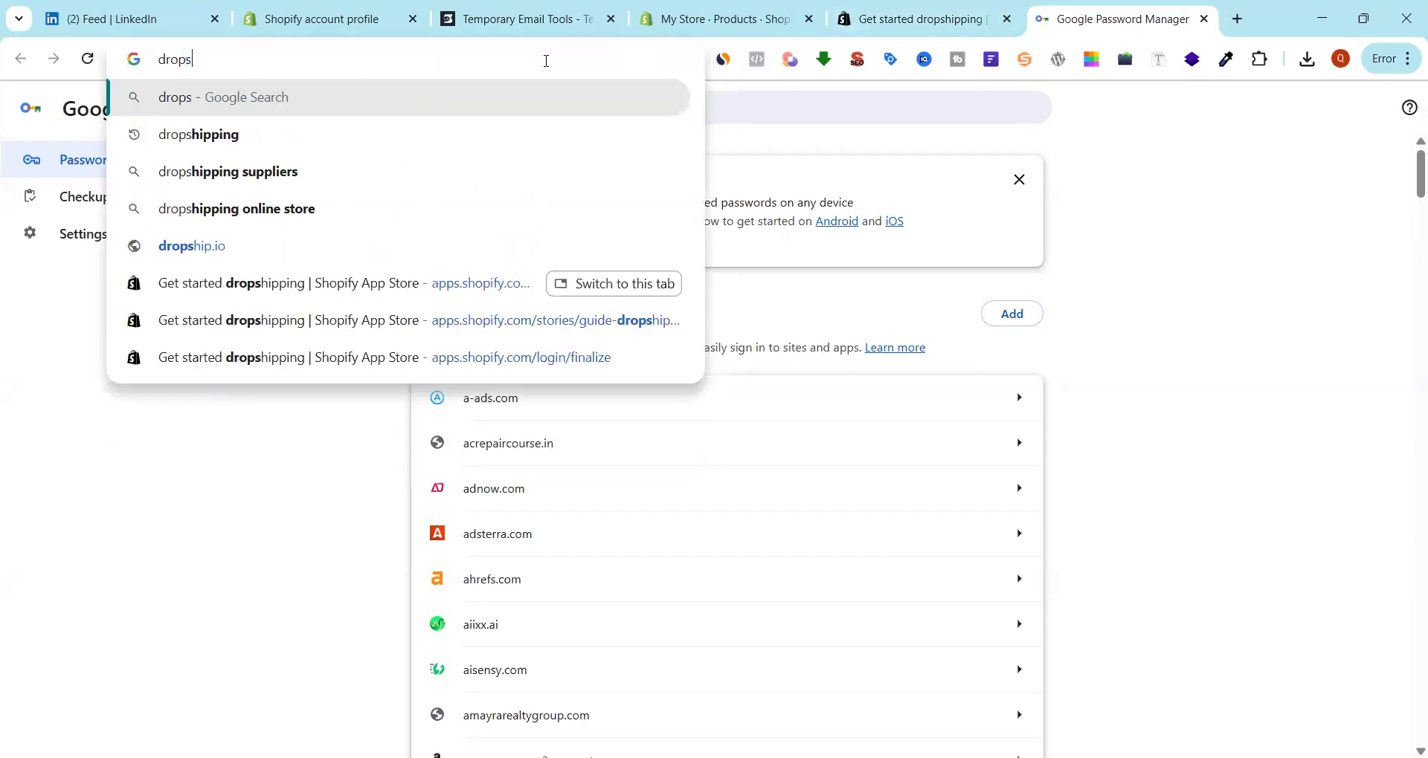
click(493, 125)
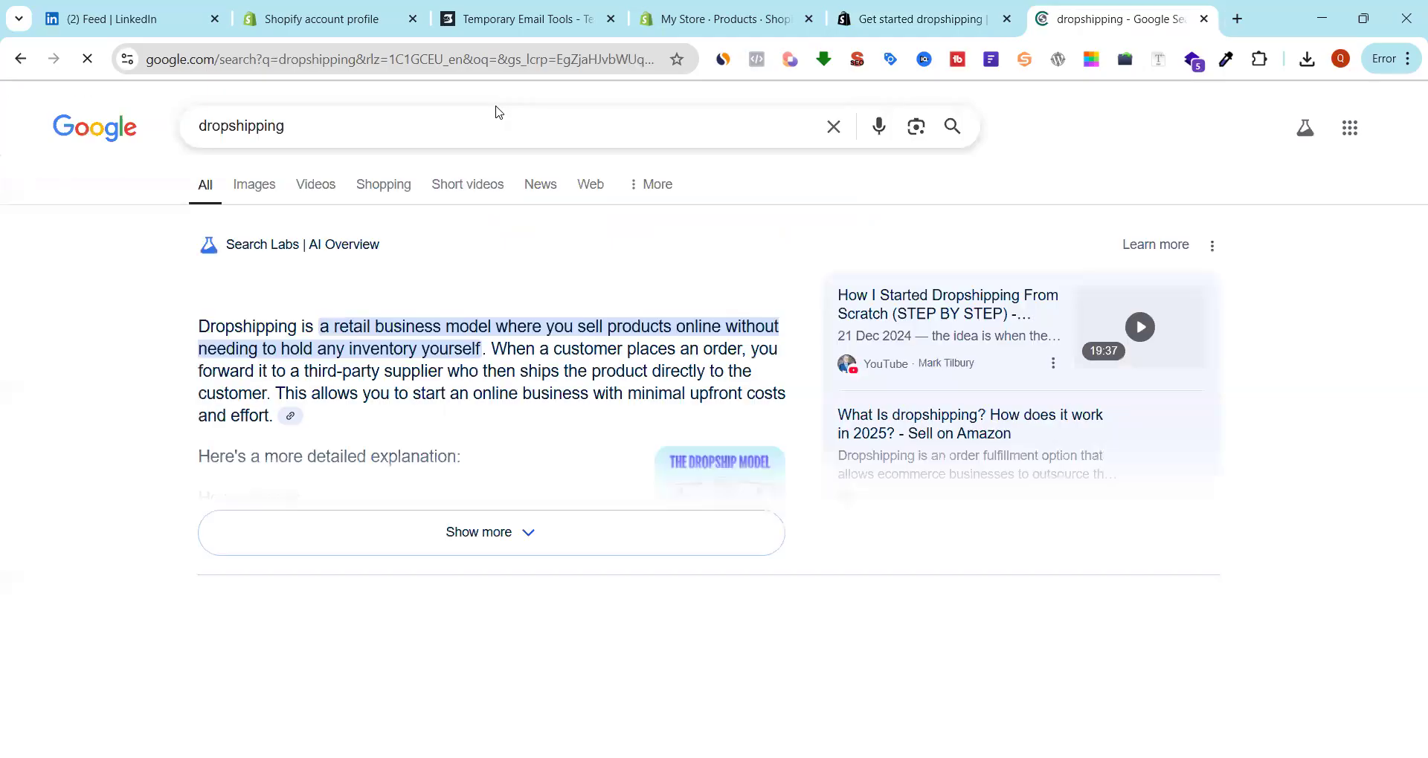
Search Google for "roposo clout dropshipping" and open the Roposo Clout Dropshipping listing in the Shopify App Store
click(300, 61)
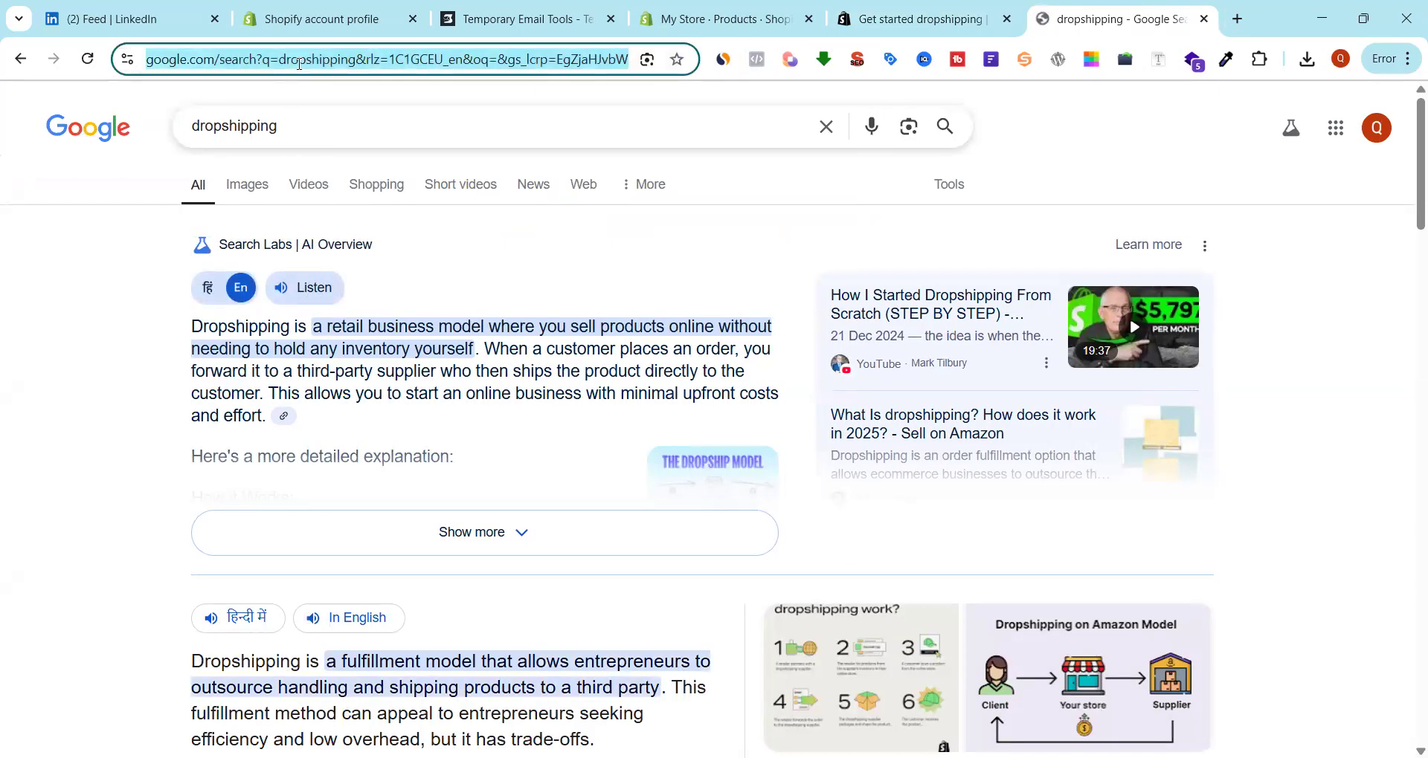
text(rop)
text(oso )
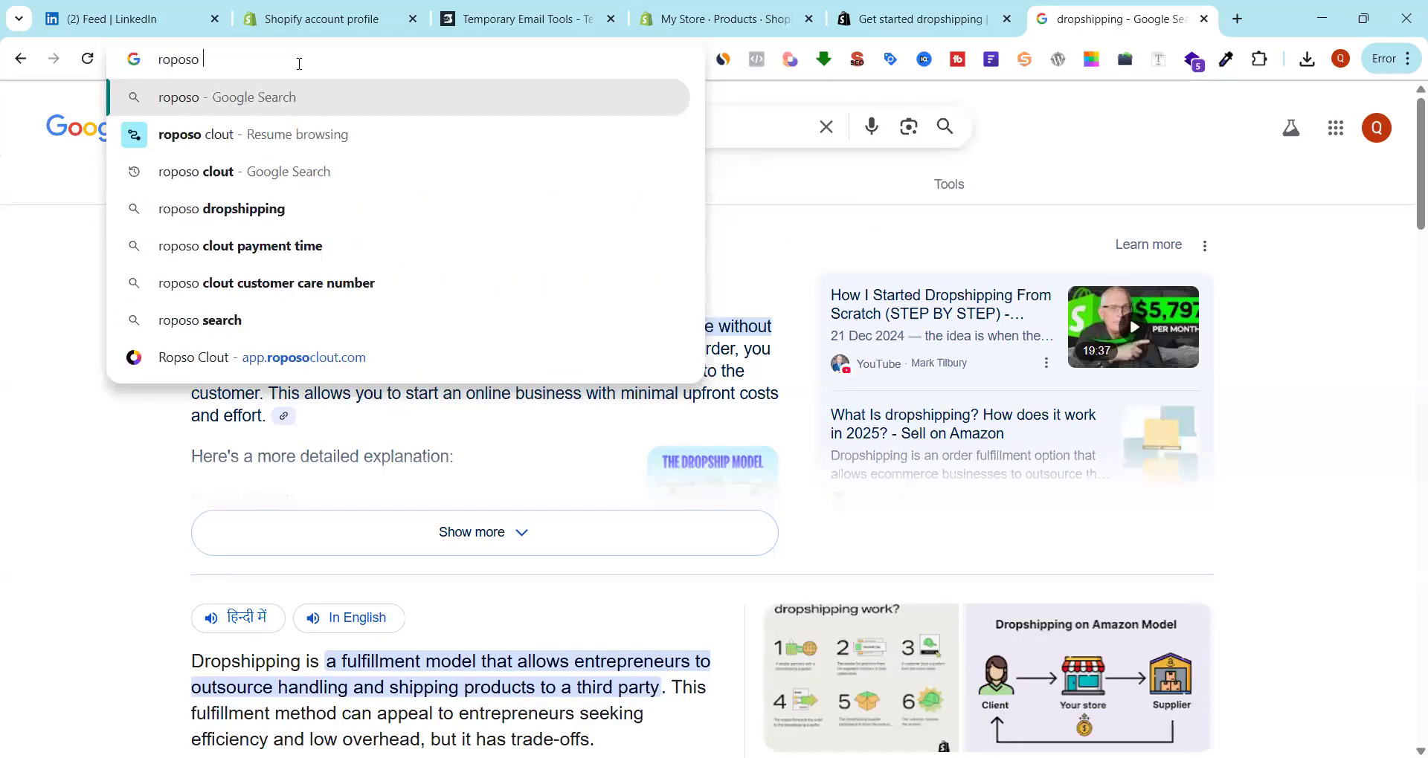
text(c)
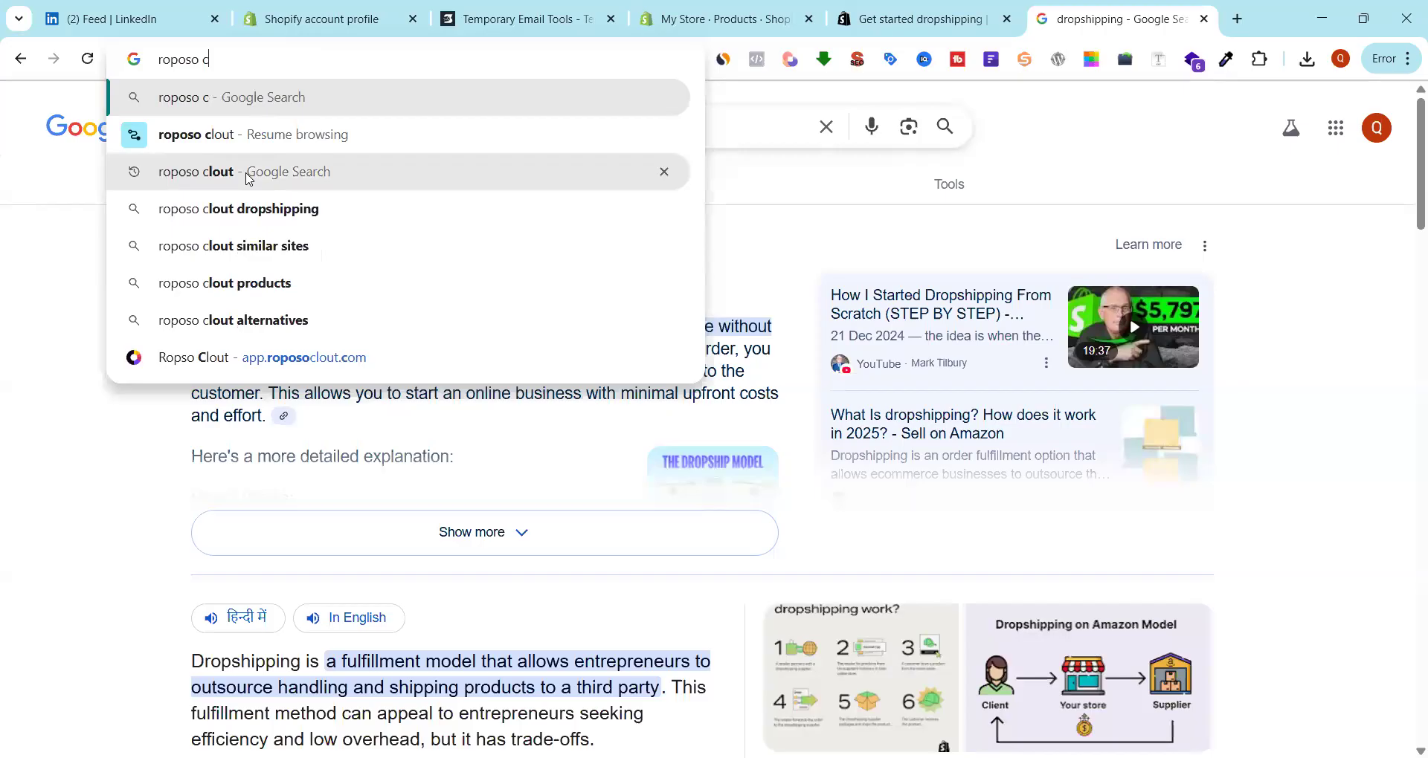
click(249, 212)
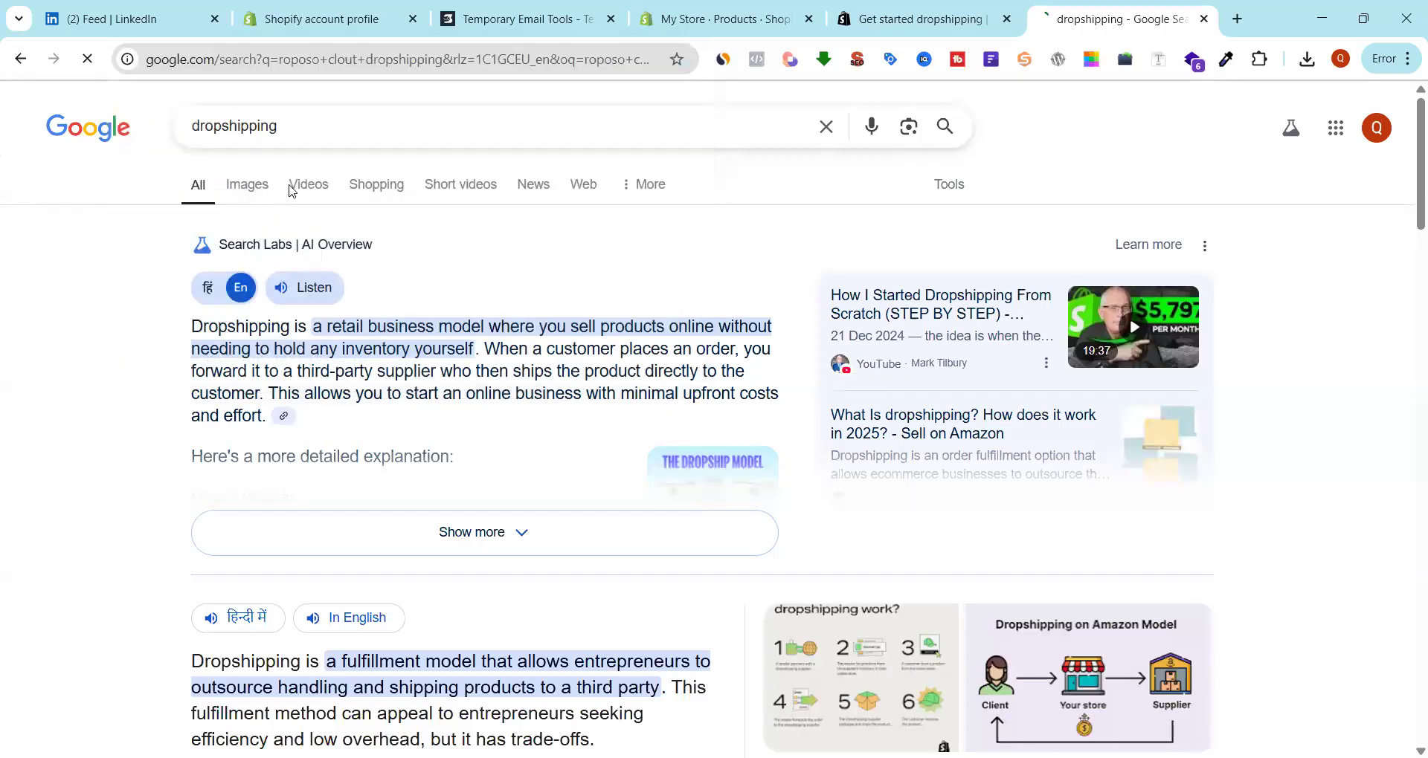
click(310, 291)
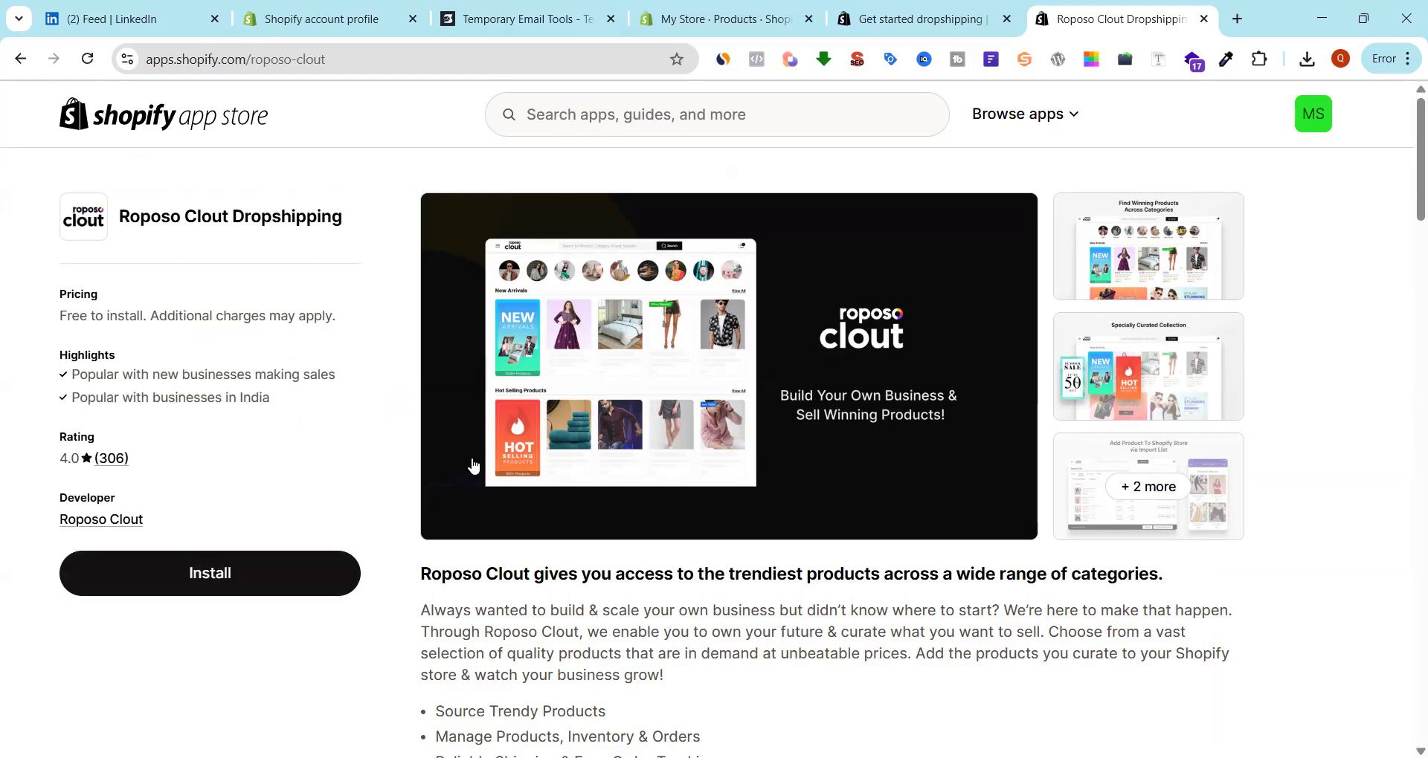
Install the Roposo Clout Dropshipping app on the store and link the new Shopify store to the signed-in Clout account
click(212, 578)
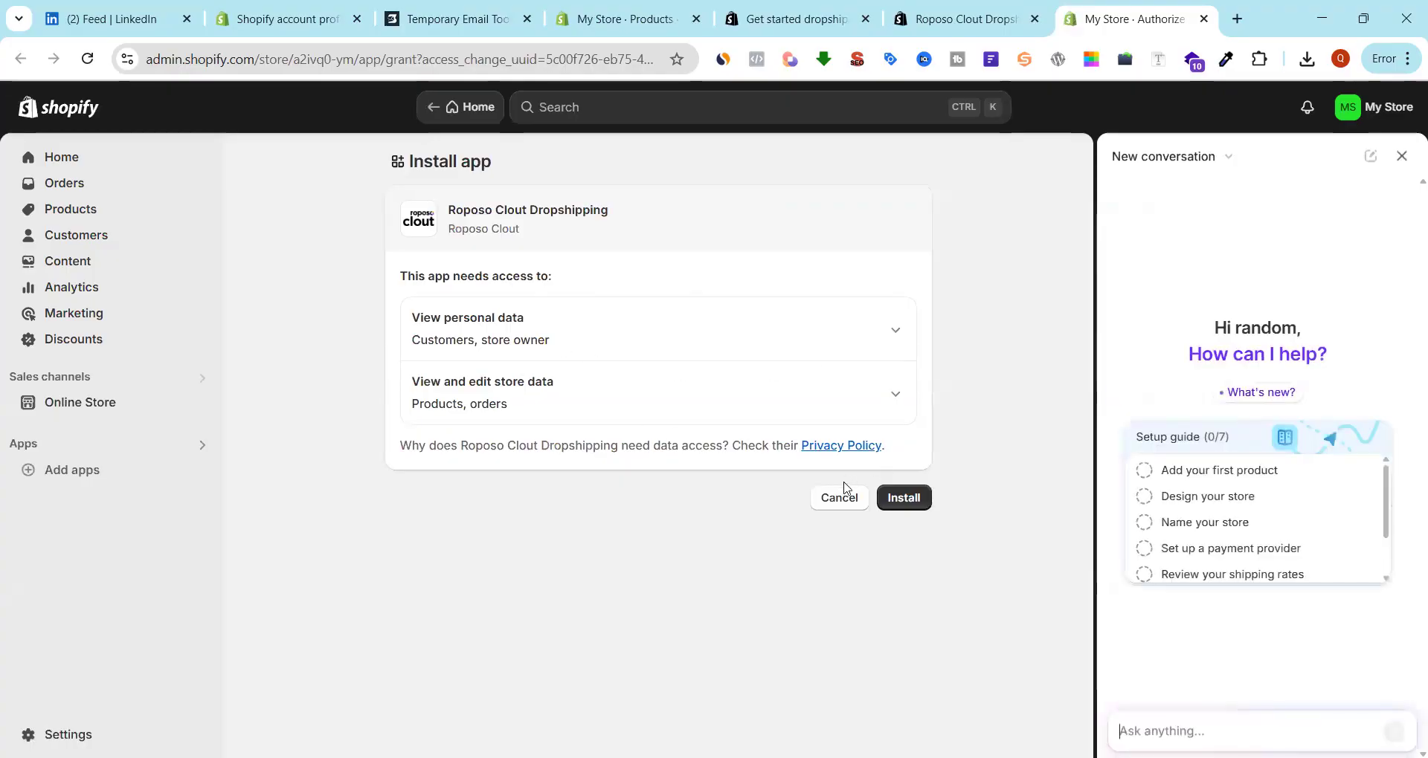
click(913, 503)
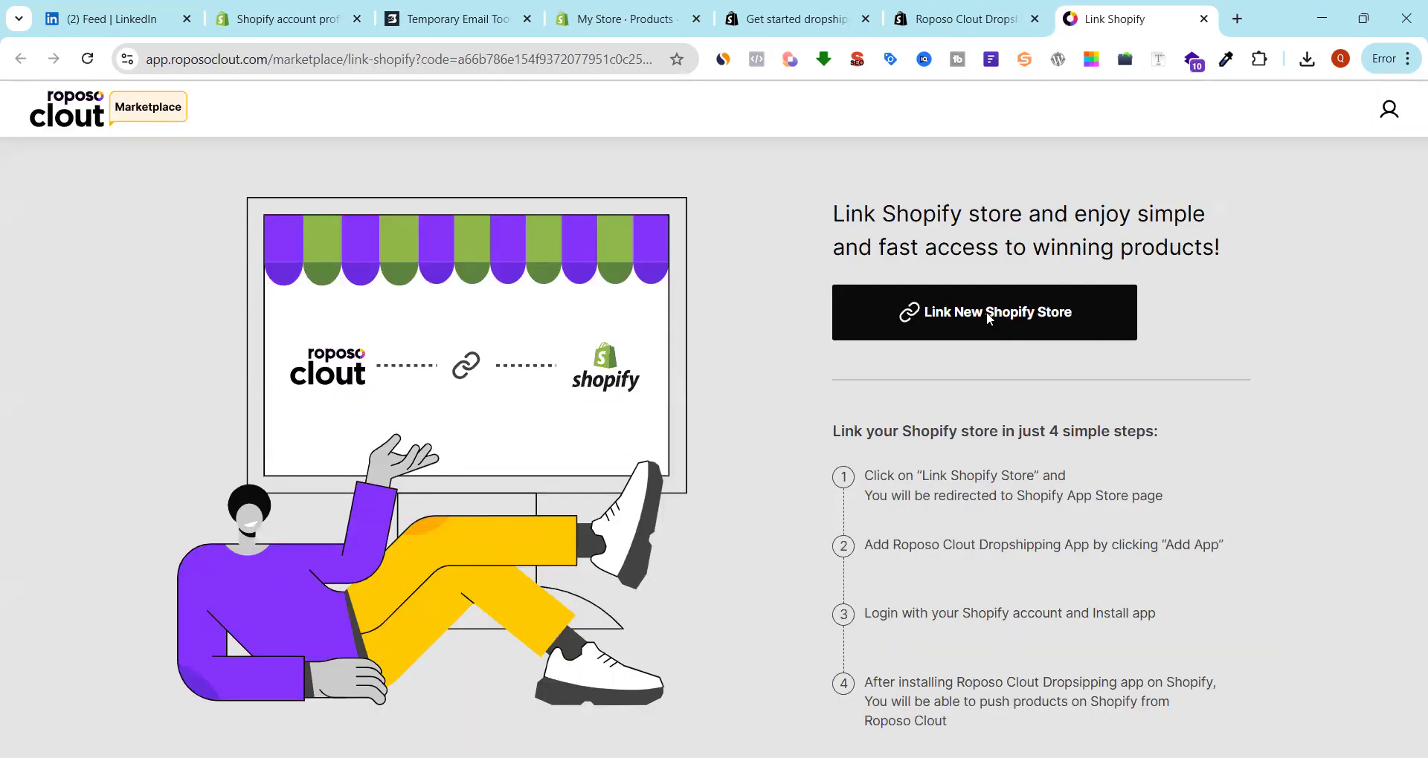
click(989, 311)
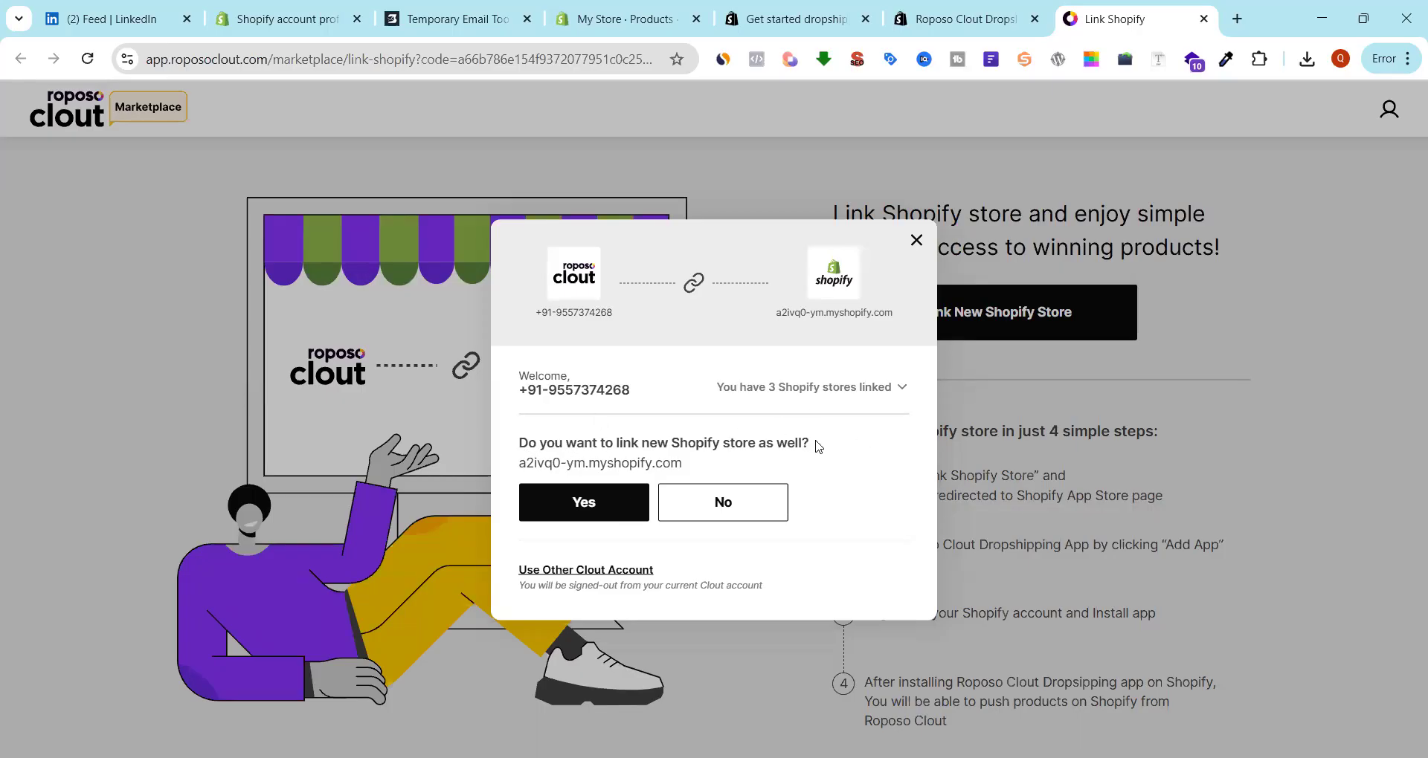
click(604, 511)
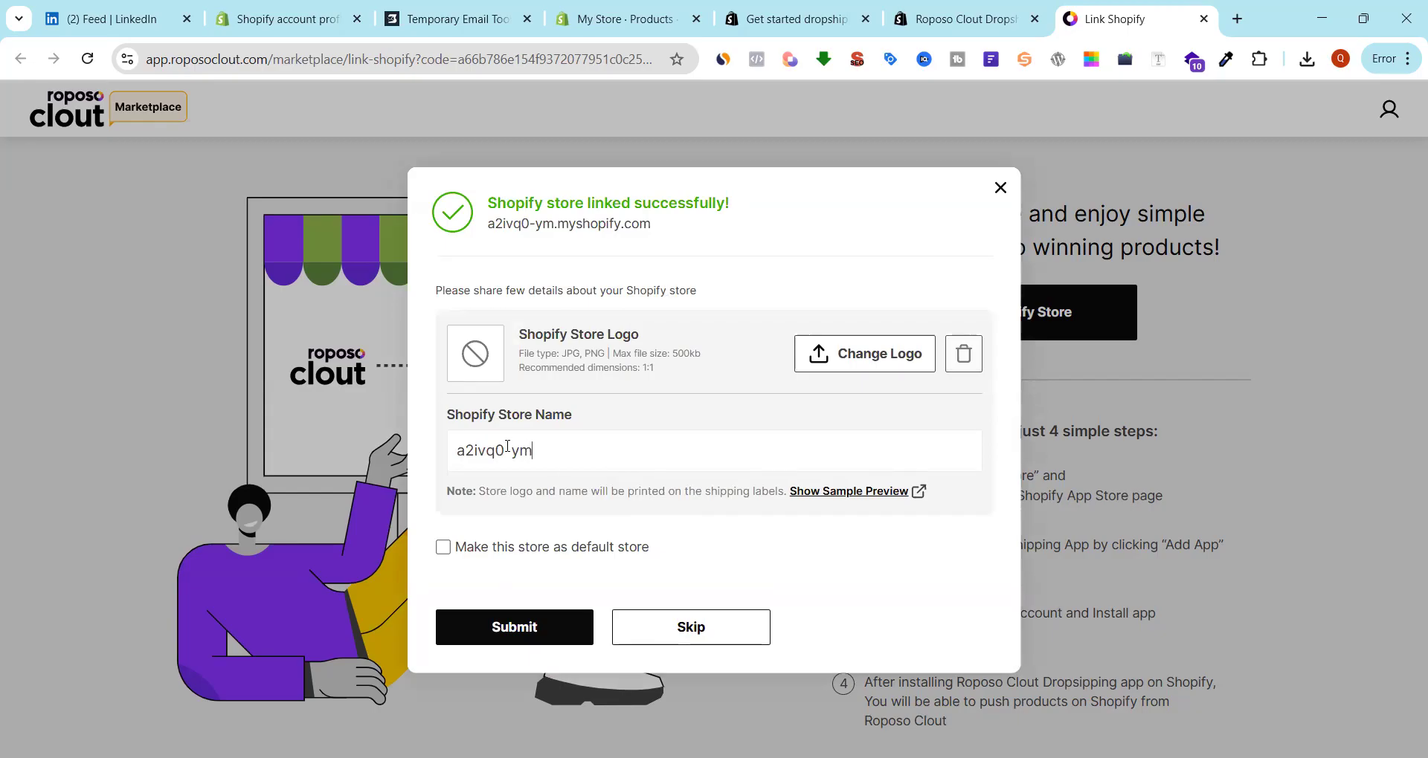
Name the linked Shopify store "atozallstore", make it the default store, and submit the details
drag(533, 448, 451, 448)
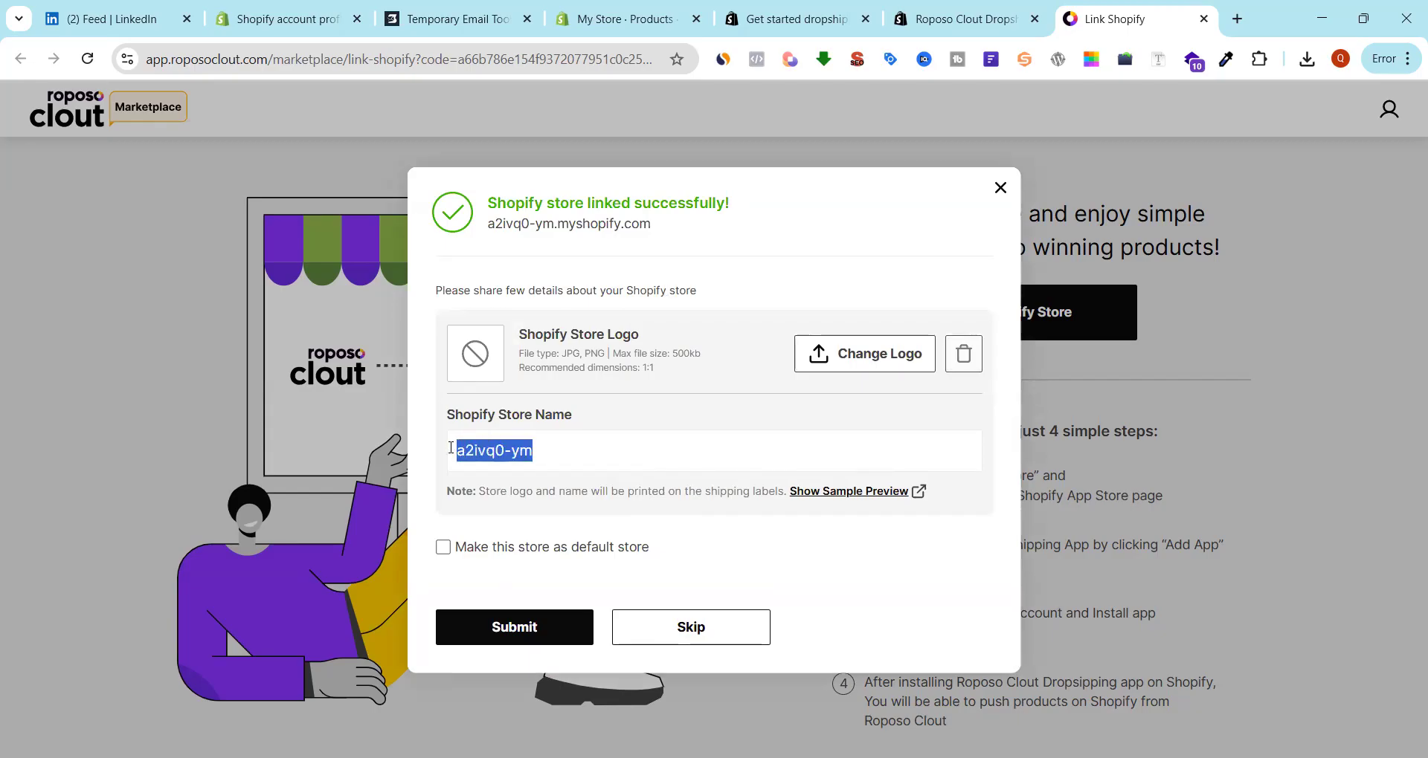
key(BackSpace)
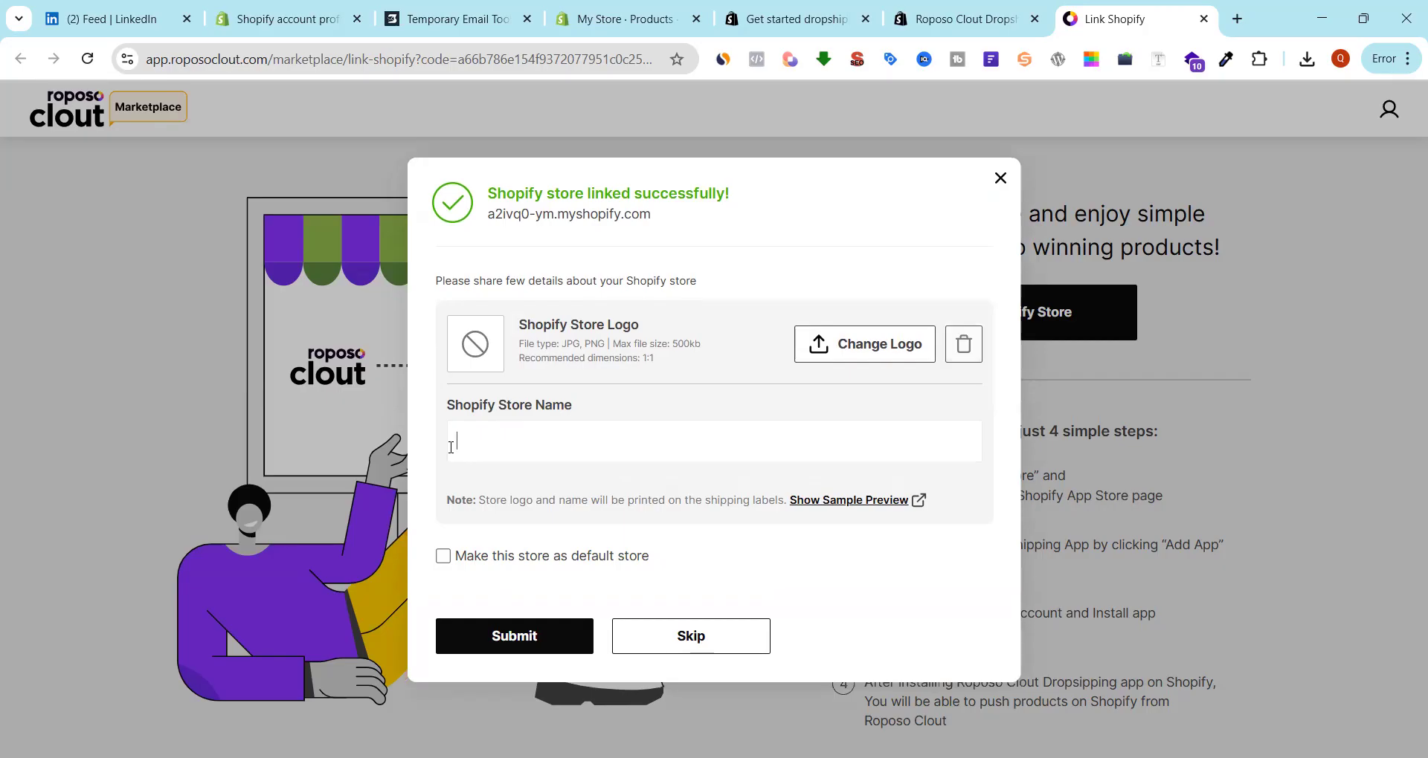
text(atozallstore)
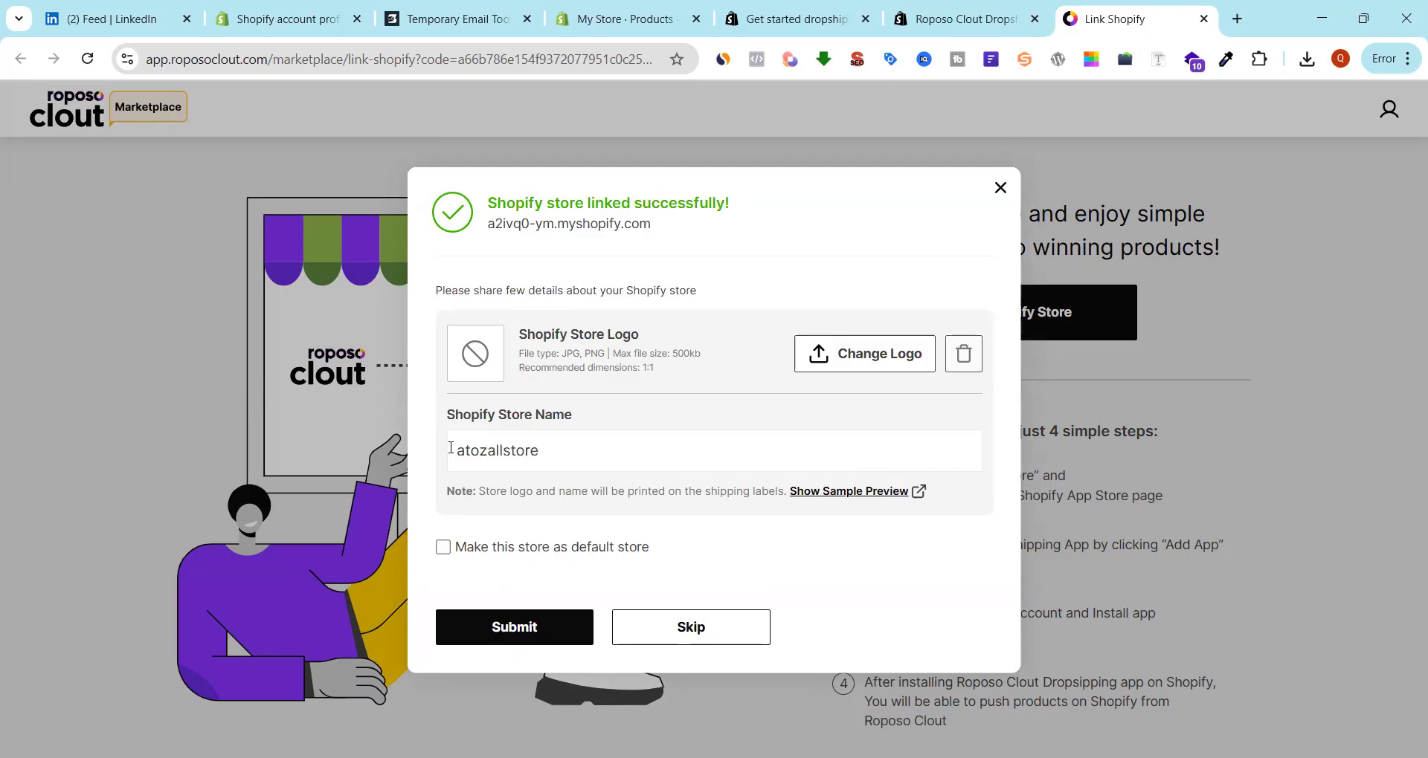
click(444, 549)
click(513, 629)
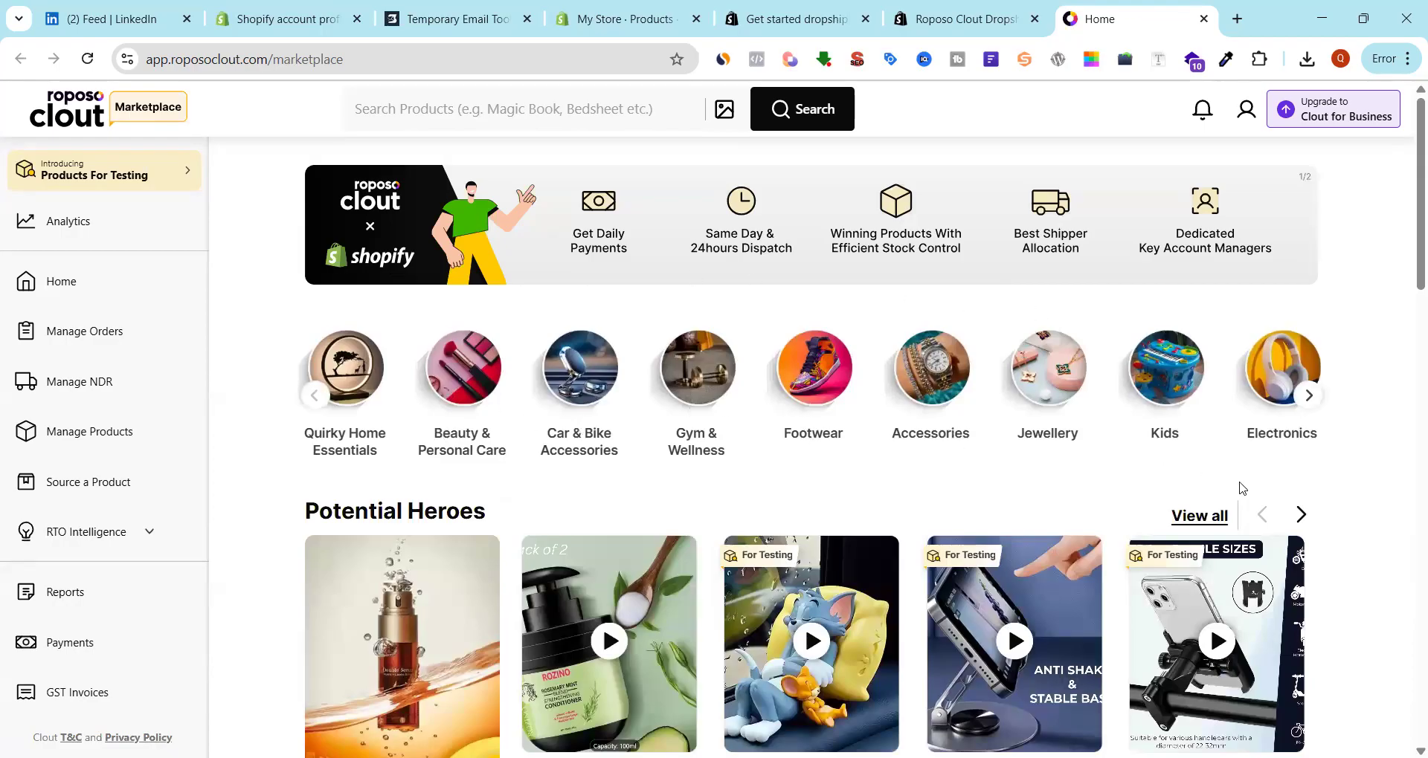
Browse the Roposo Clout marketplace home page, examining its product categories and collections down to China Imported
scroll(1240, 489, down, 7)
scroll(873, 447, up, 5)
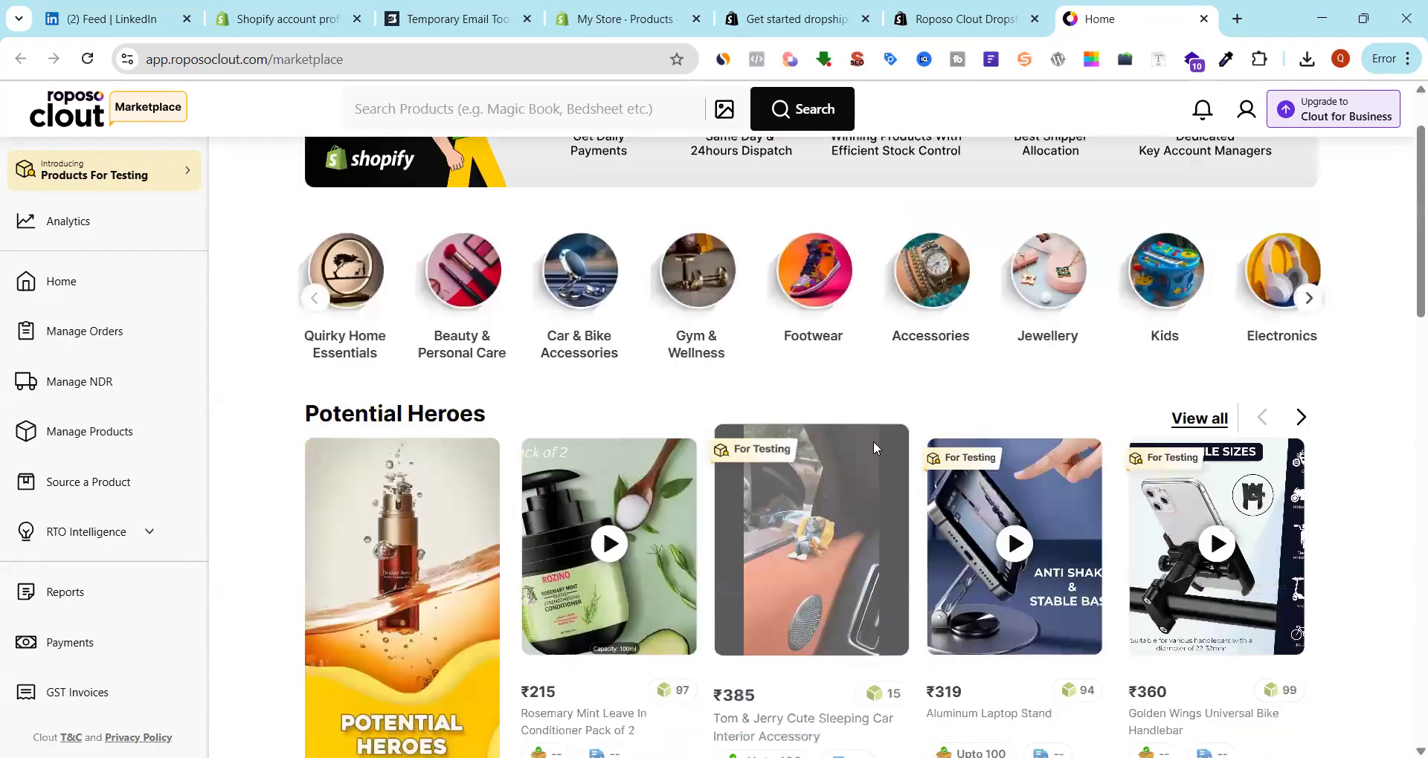
scroll(862, 449, up, 1)
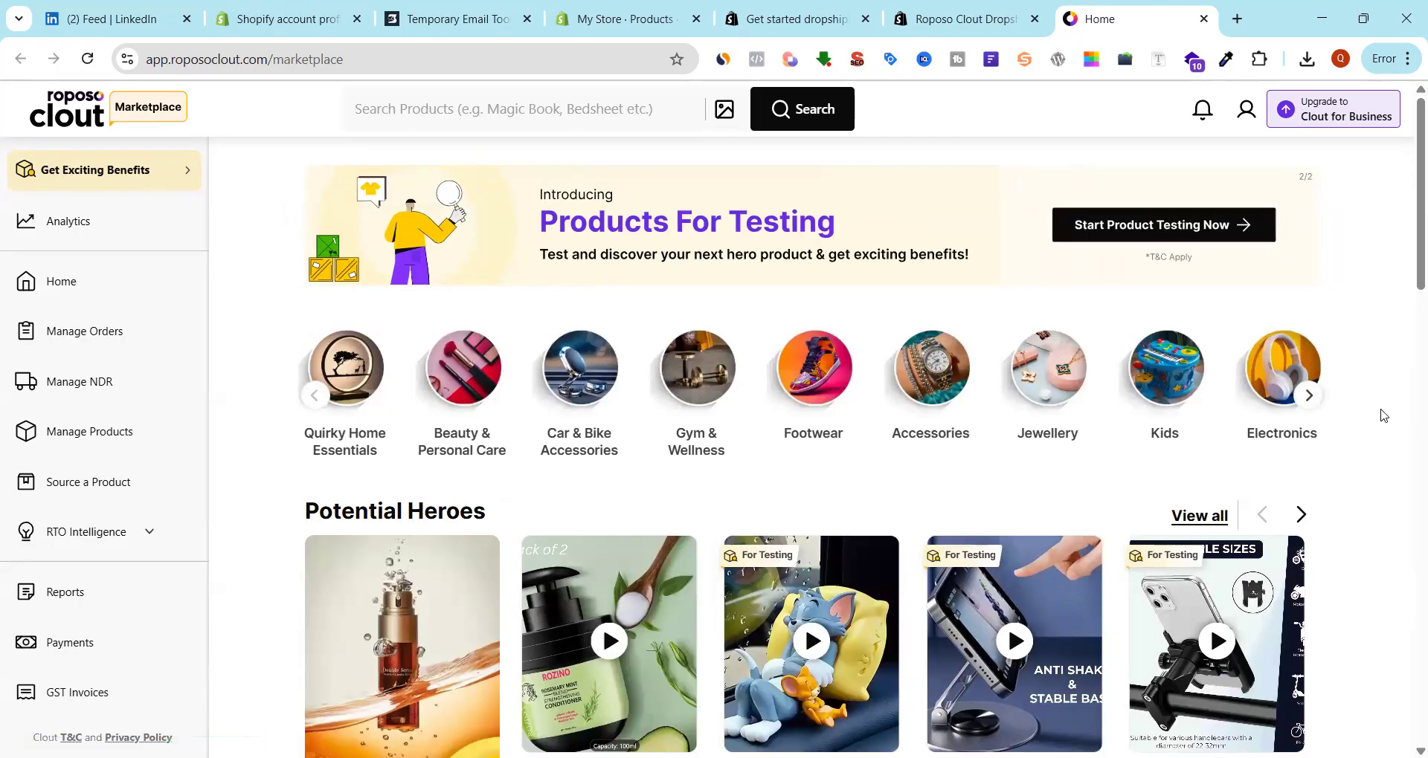
scroll(1383, 415, down, 5)
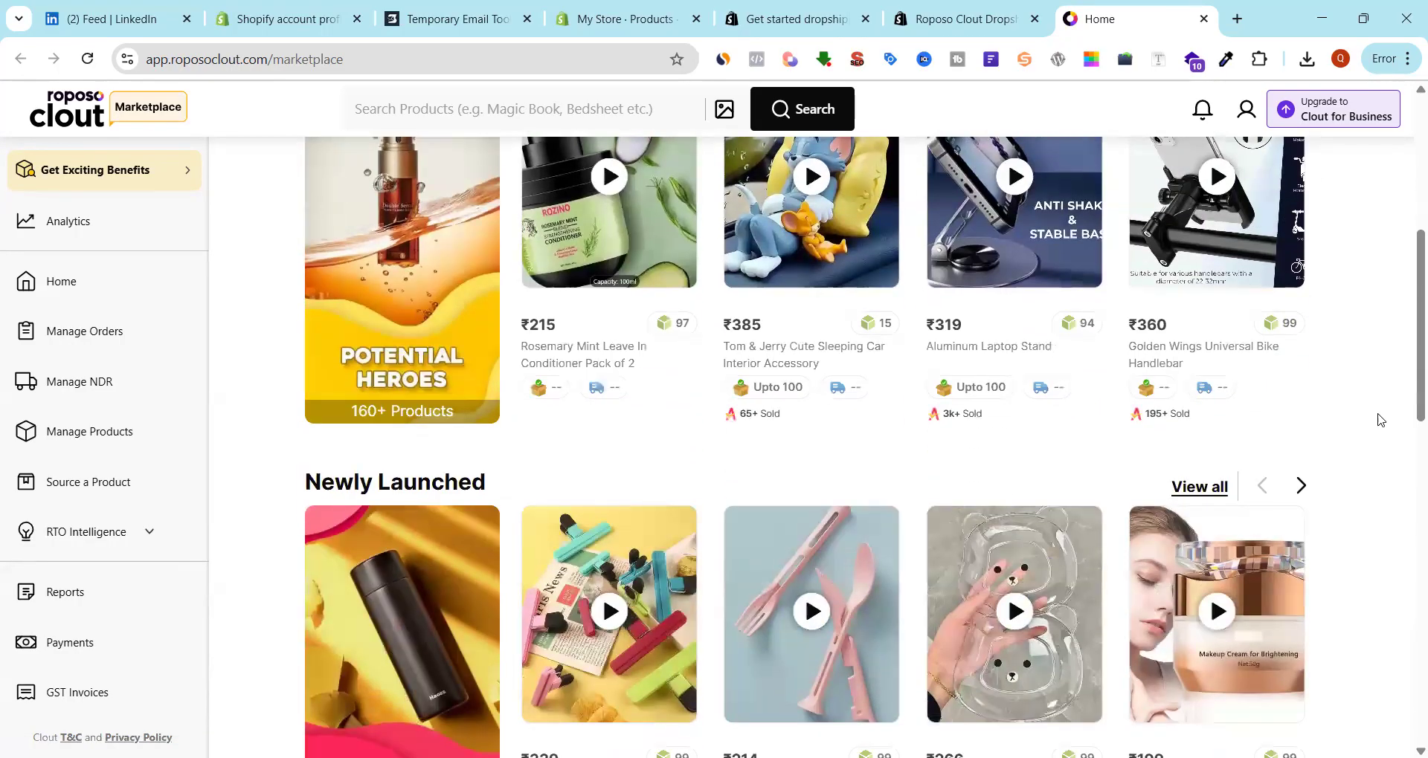
scroll(1383, 415, down, 5)
scroll(1379, 421, down, 4)
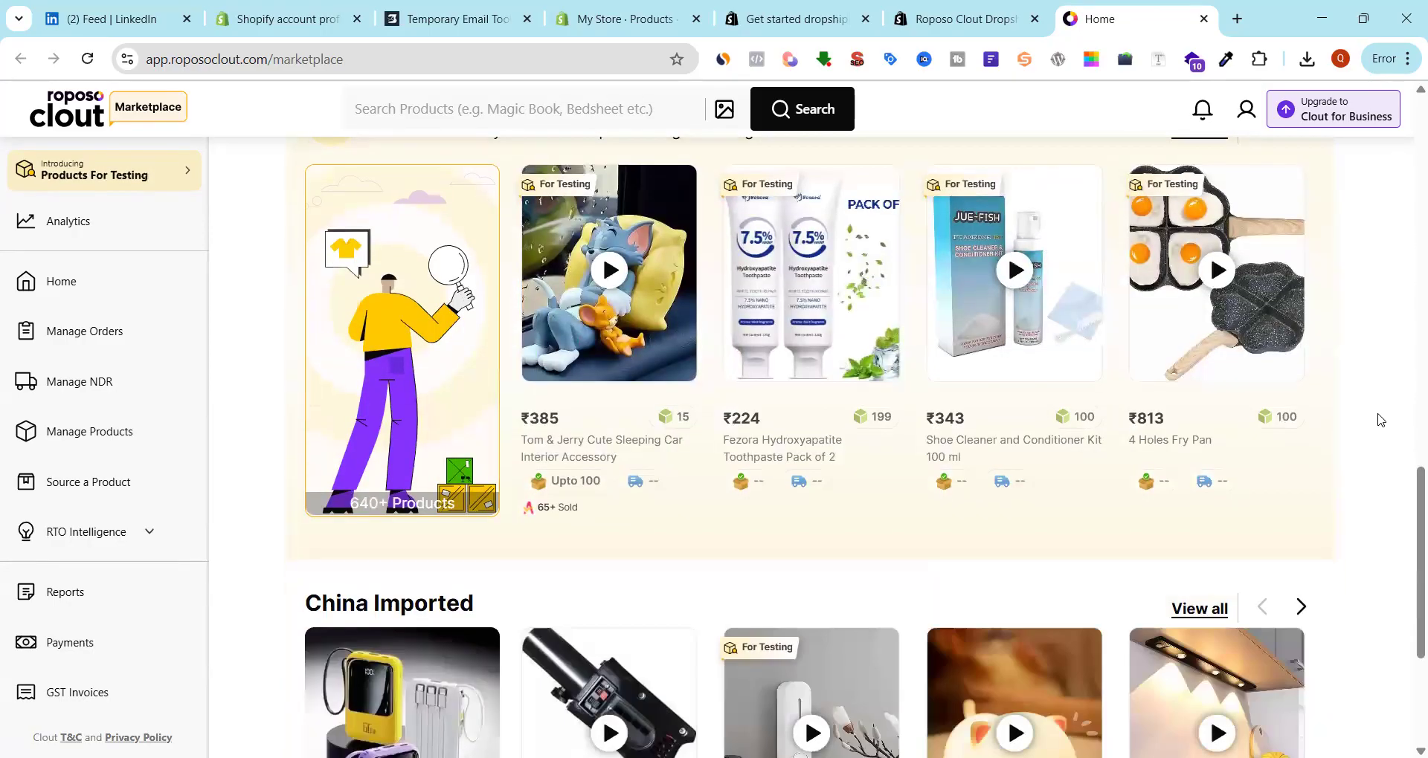
scroll(1379, 421, up, 15)
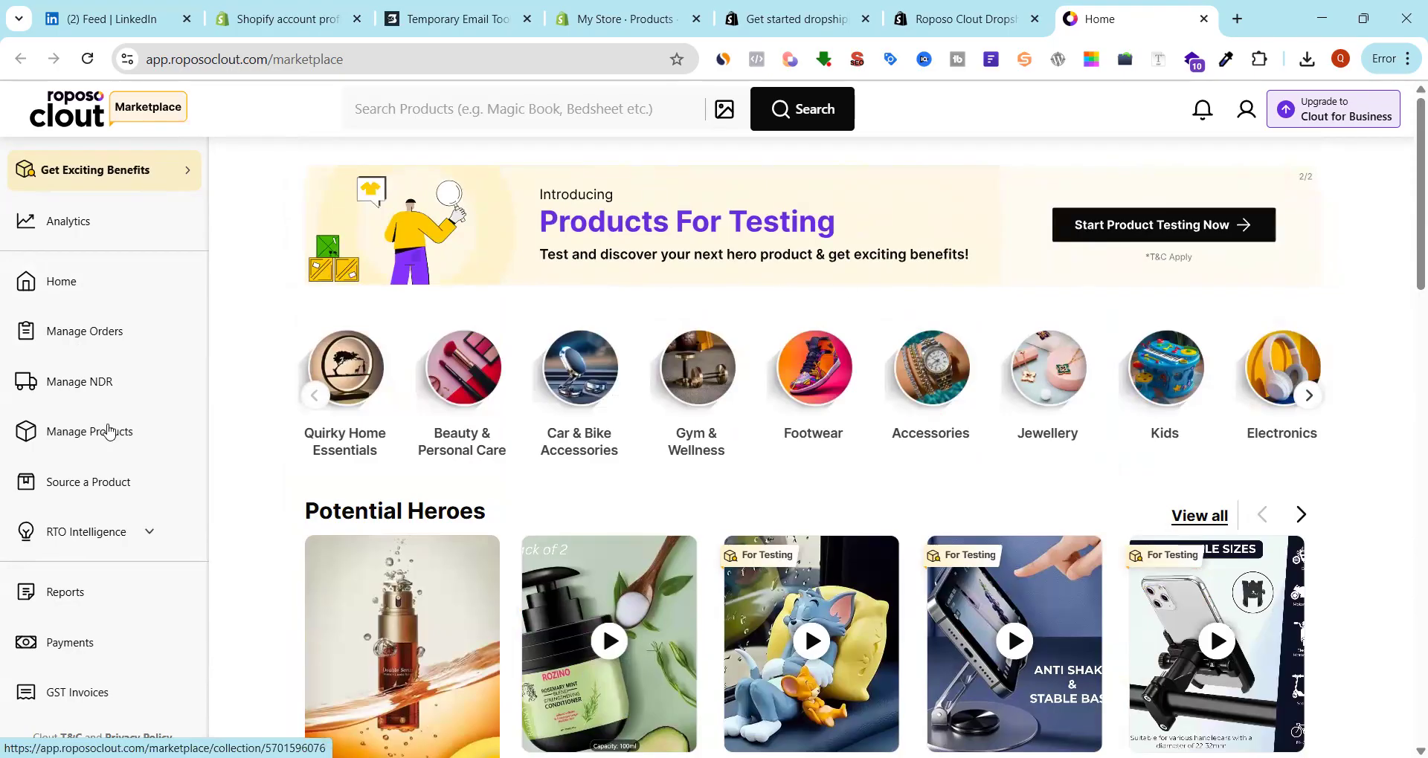
Open the Clout Training details, review the session's day, time and location, and close them
scroll(78, 569, down, 3)
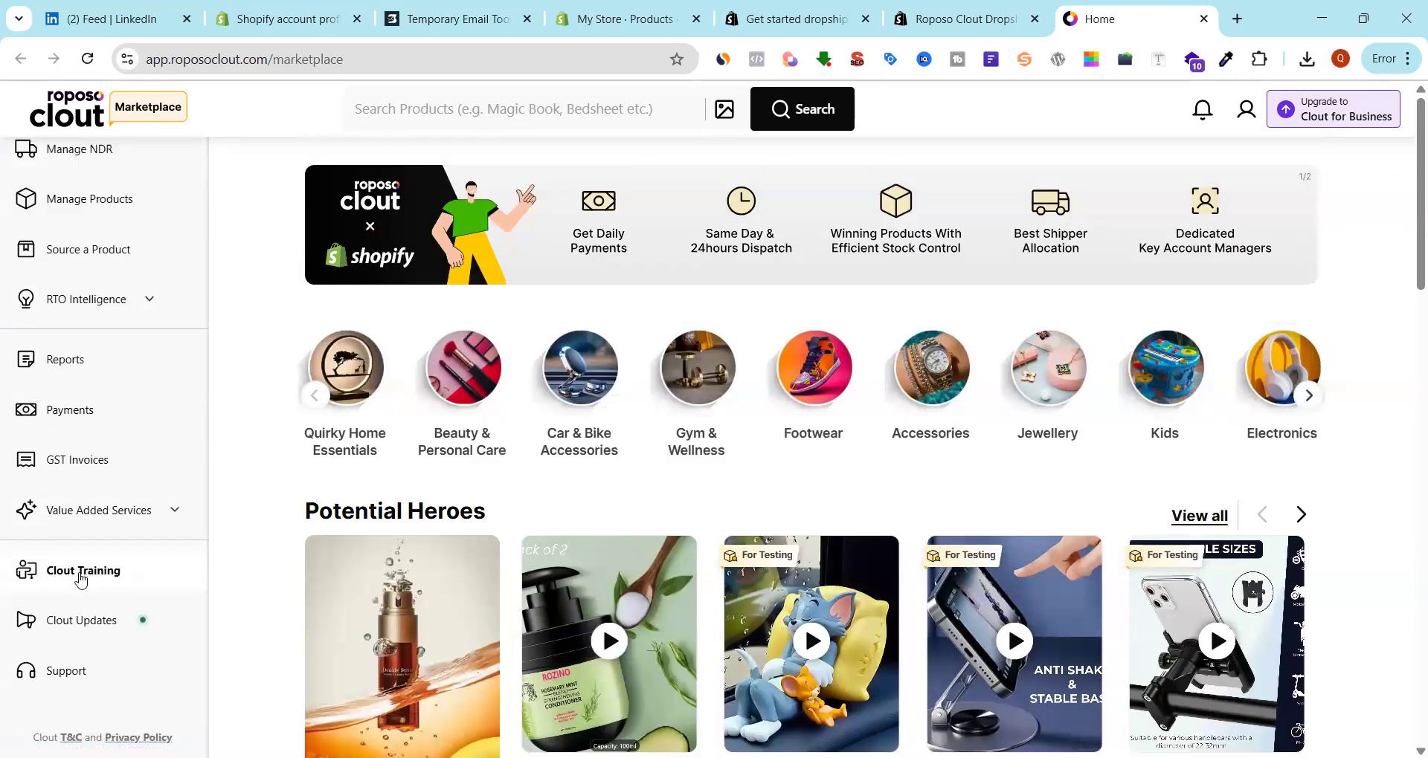
right_click(81, 580)
click(47, 575)
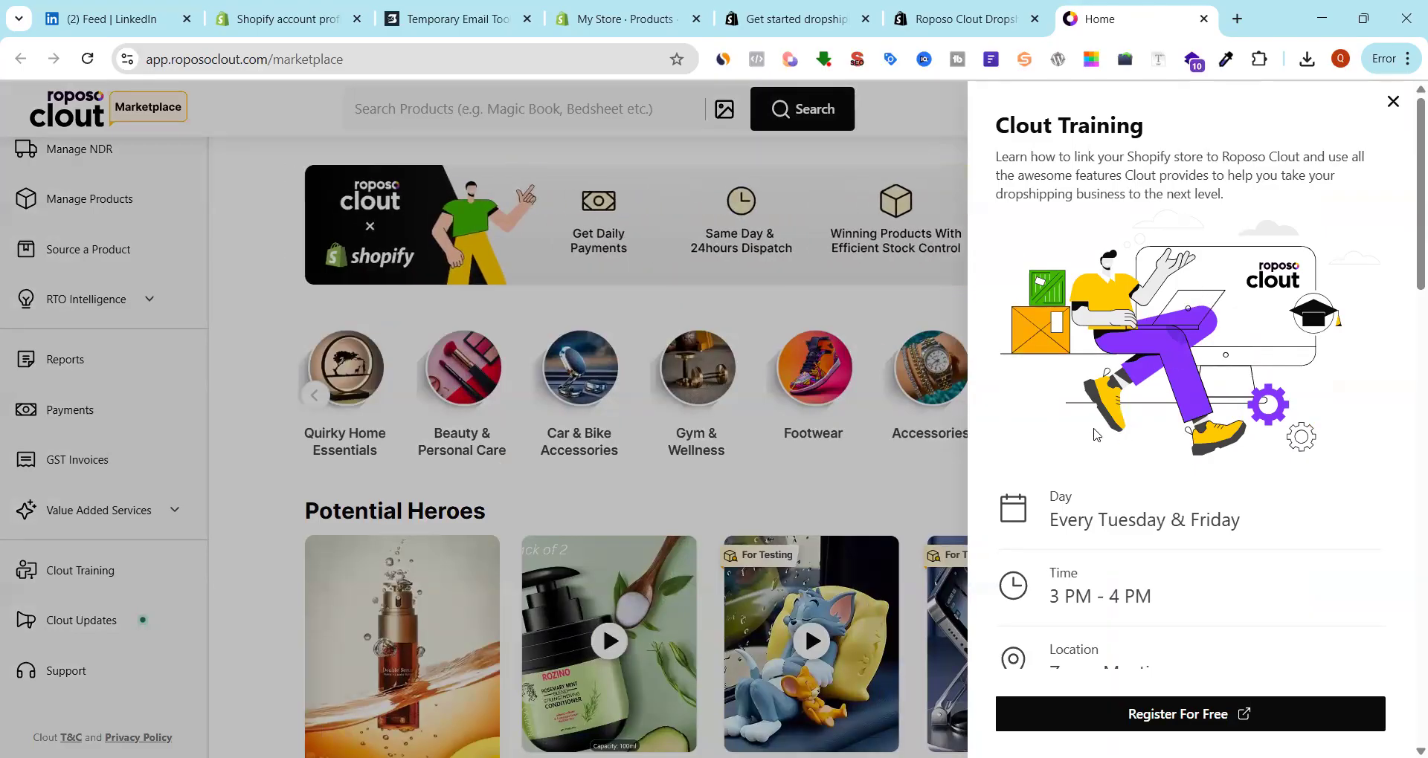
scroll(1087, 484, down, 1)
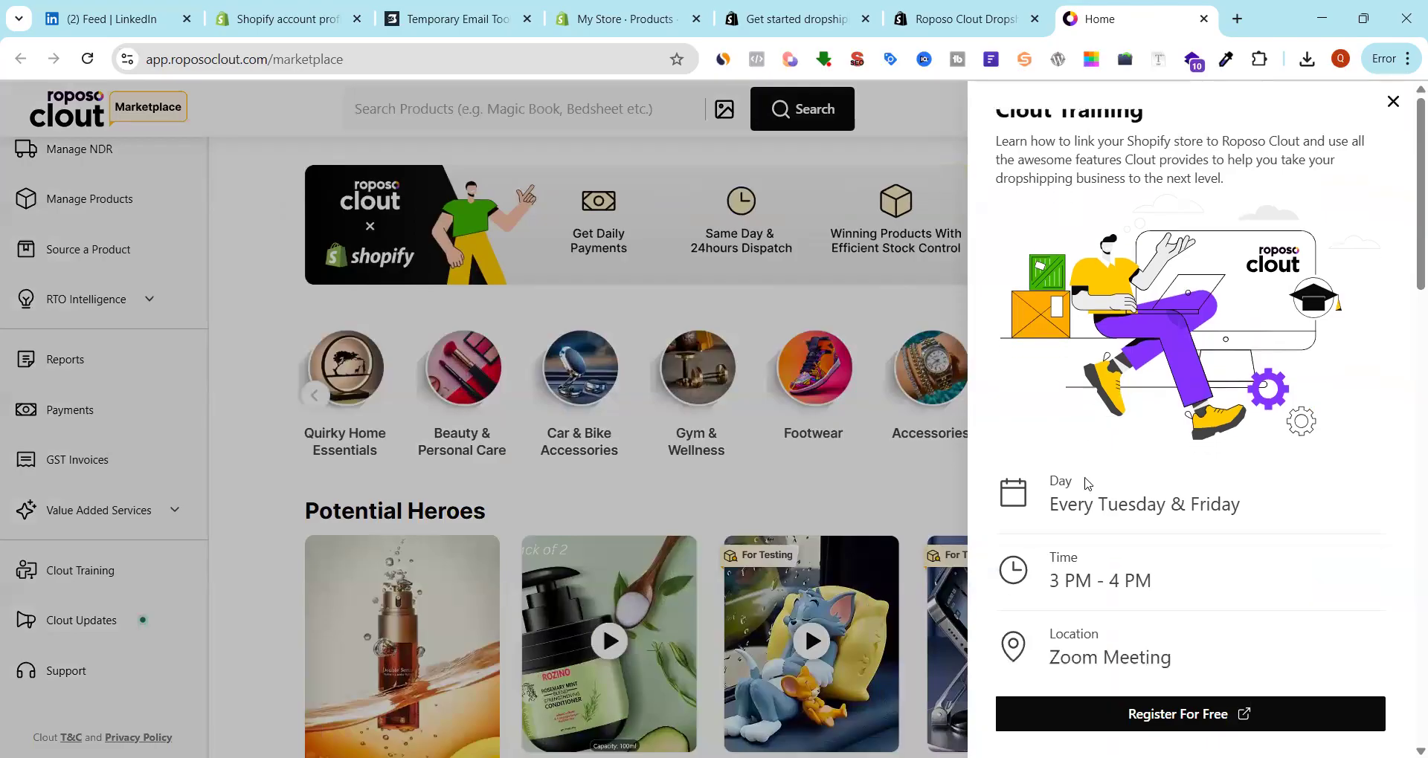
drag(1052, 583, 1182, 588)
drag(1054, 512, 1269, 516)
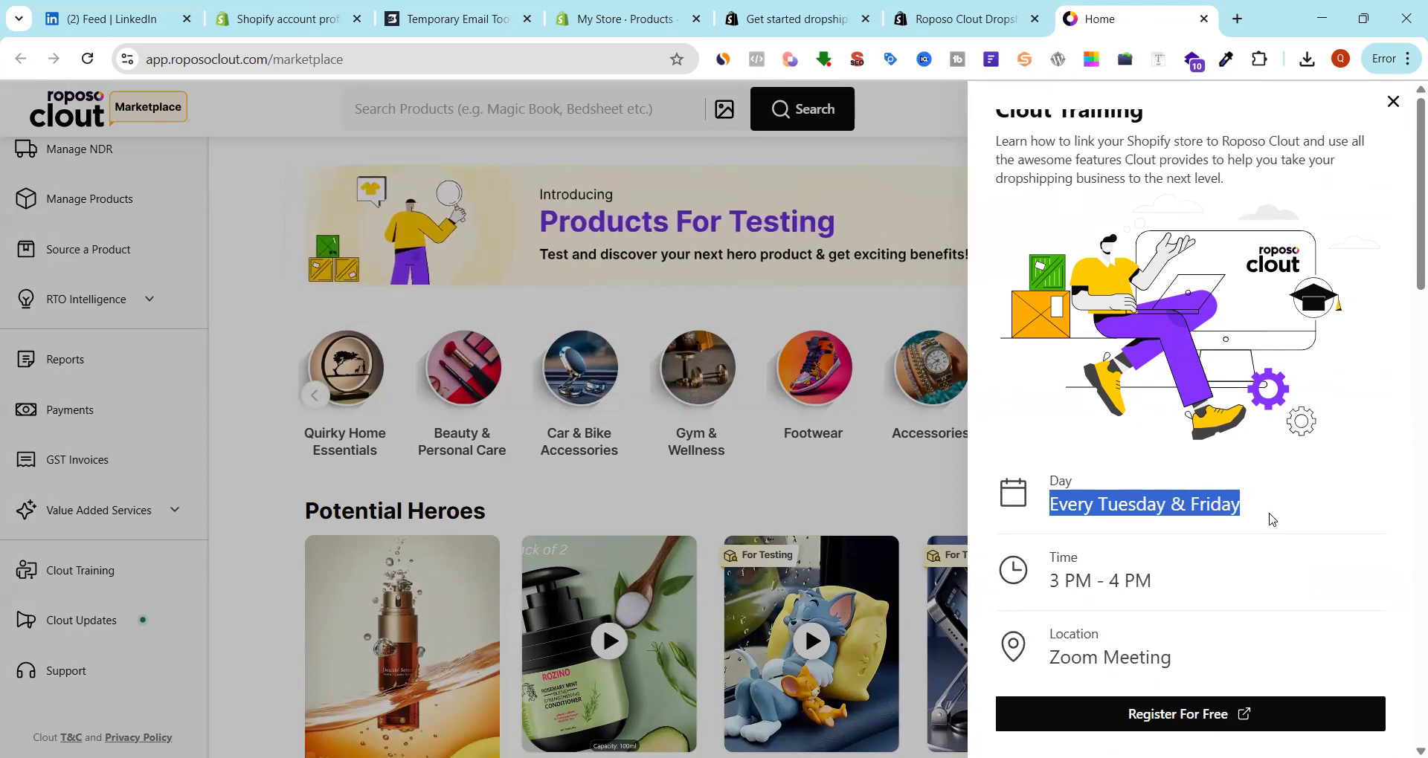
click(899, 488)
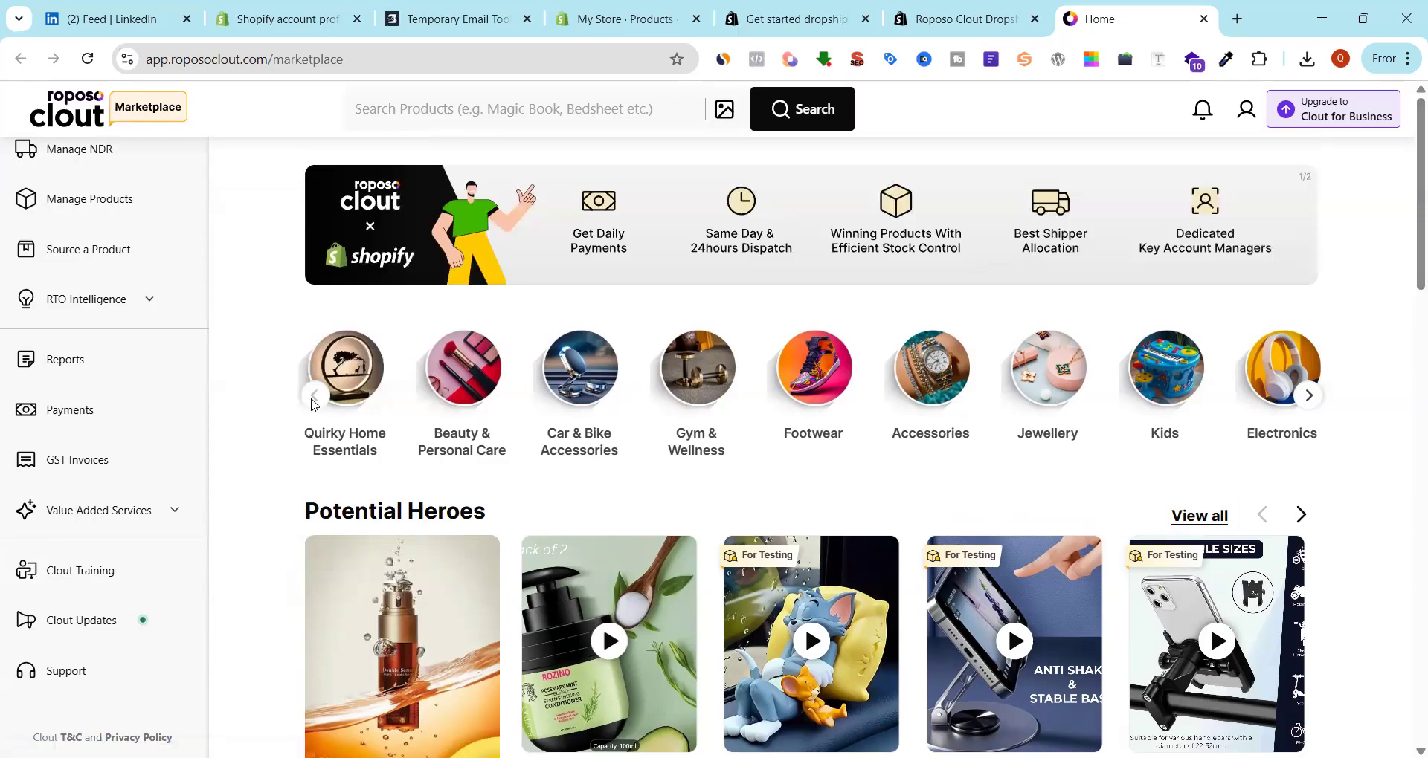
Browse further marketplace categories and open the Products For Testing collection to look through its testing products
click(1310, 397)
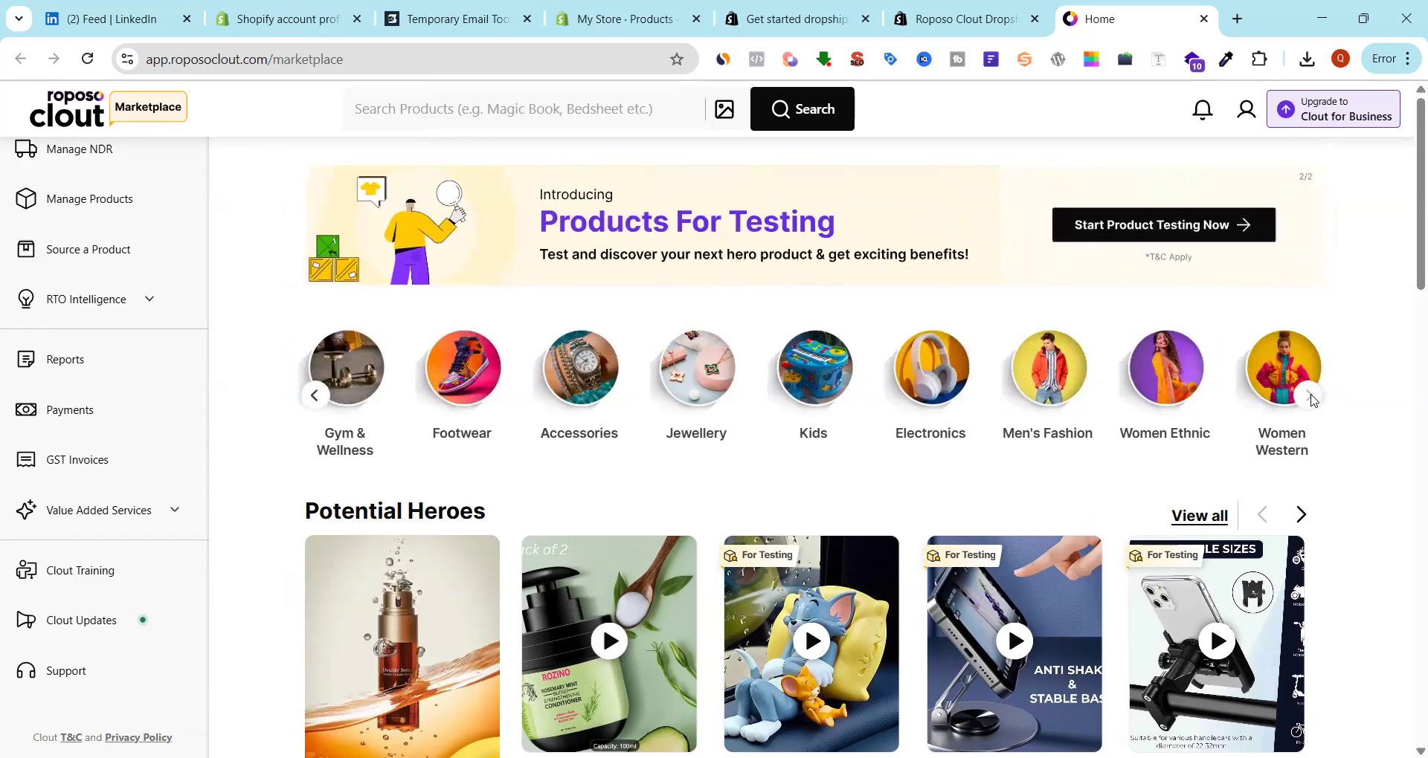
click(1214, 227)
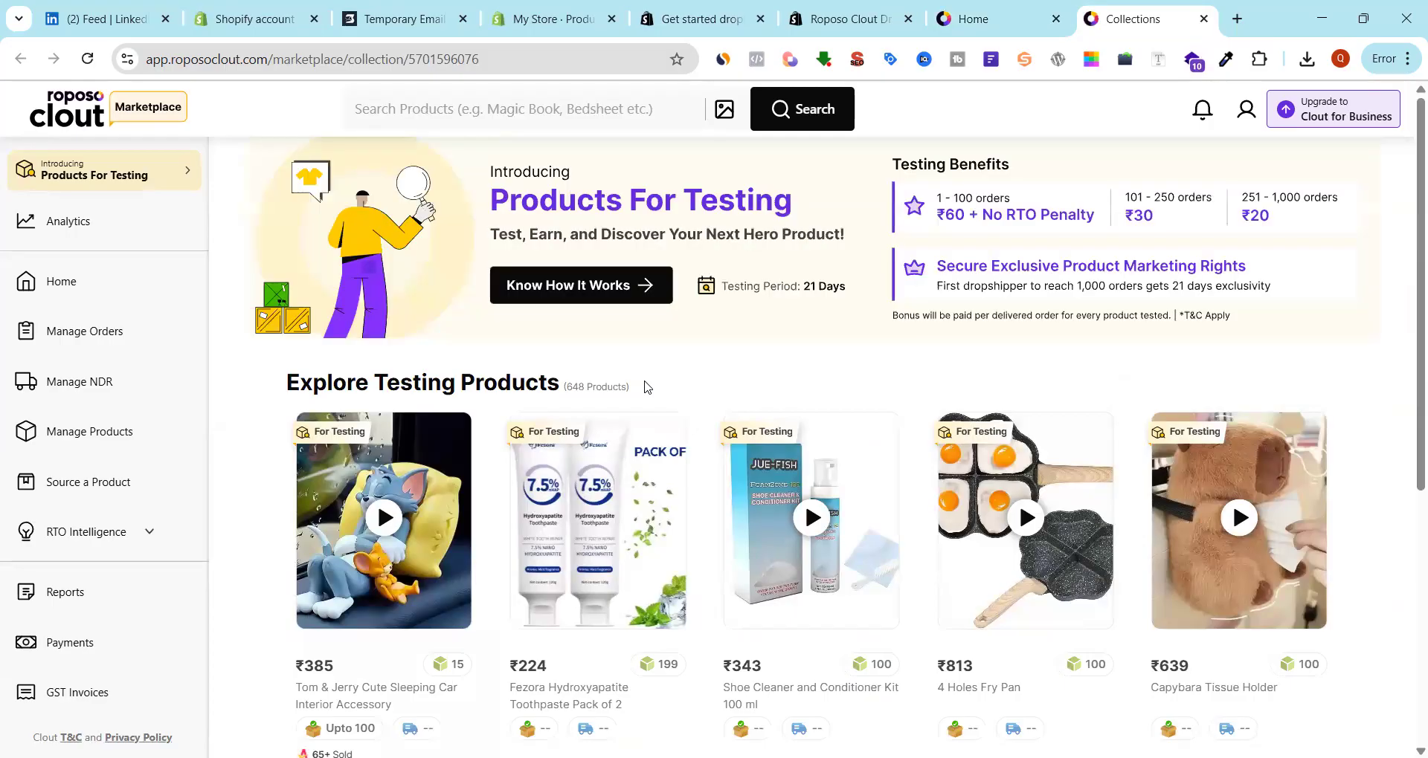
scroll(644, 387, down, 5)
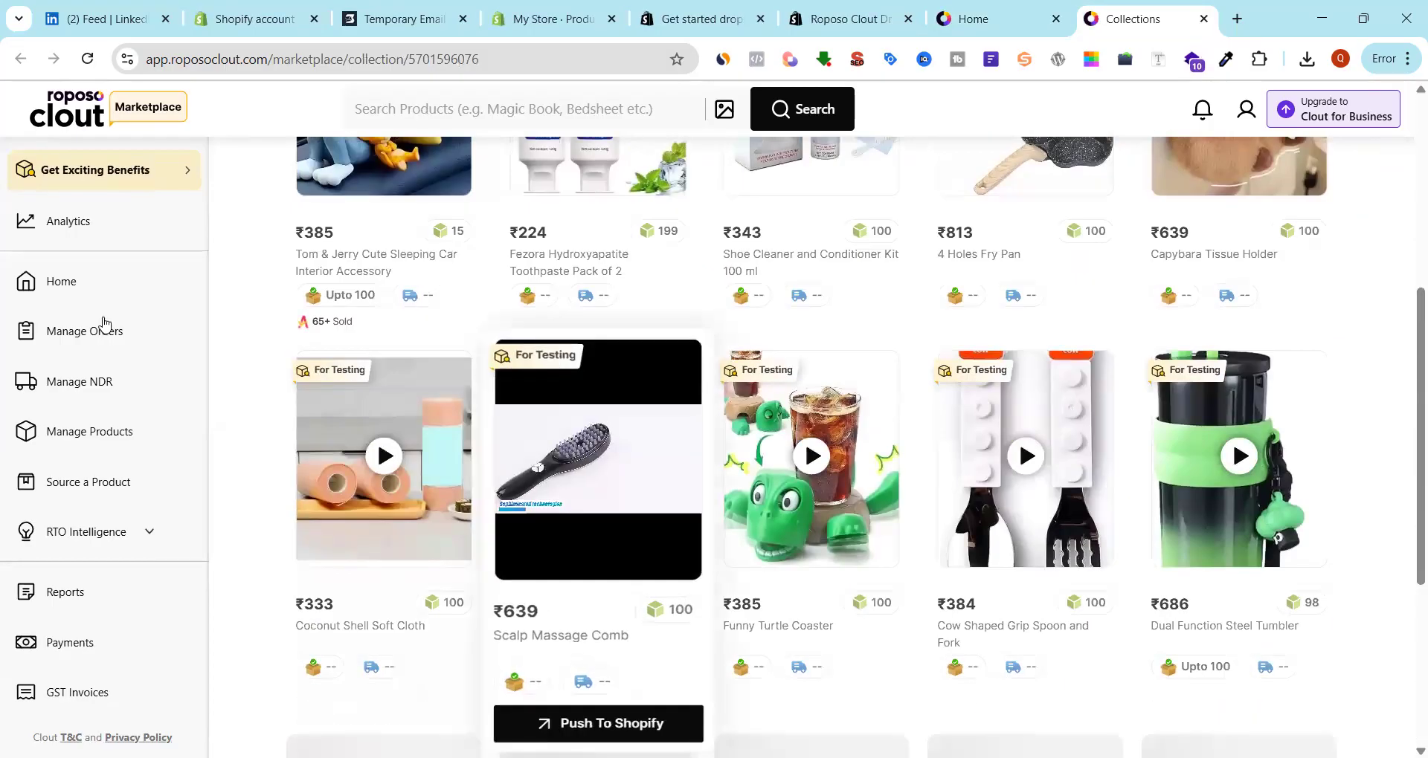
Open the store's Analytics and review the overall metrics, order charts, delivery tables and product analysis
click(82, 222)
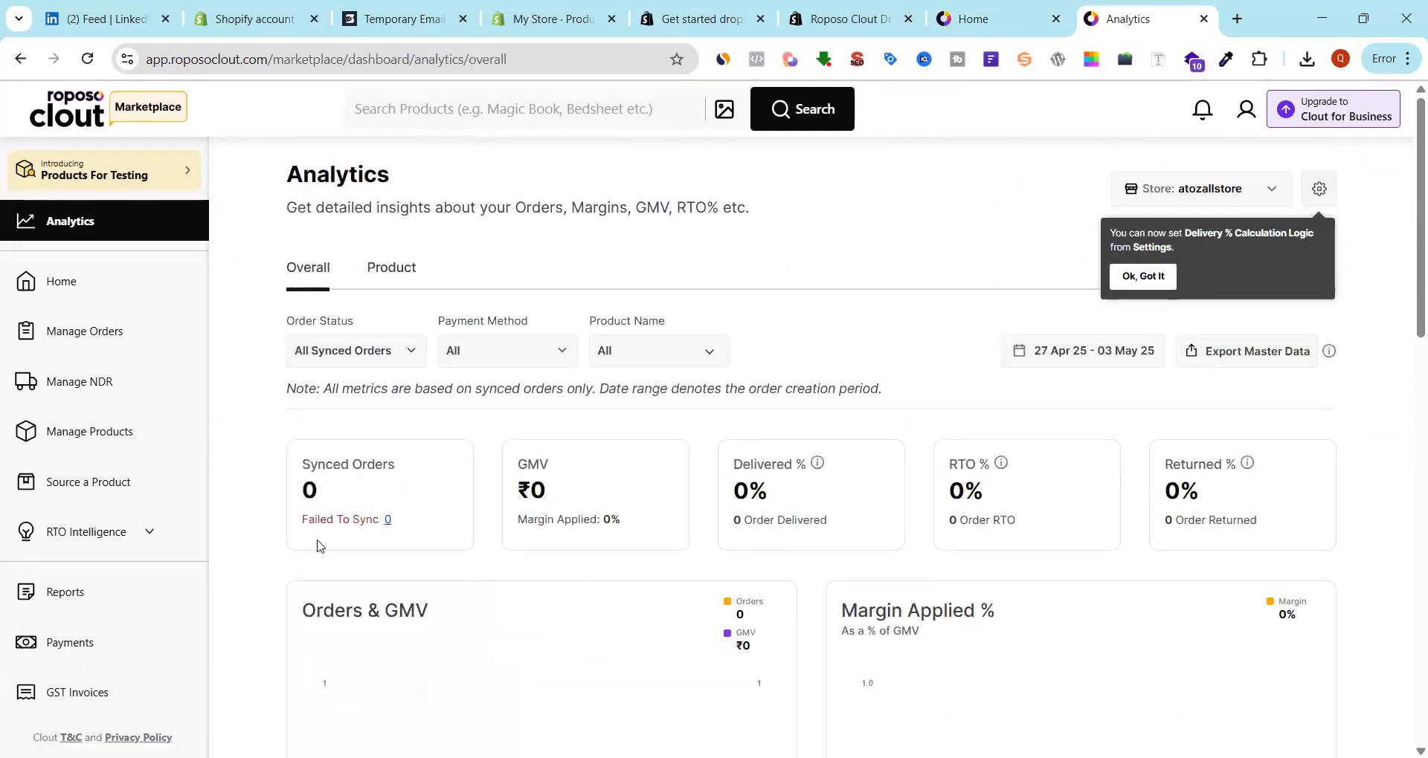
scroll(567, 462, down, 5)
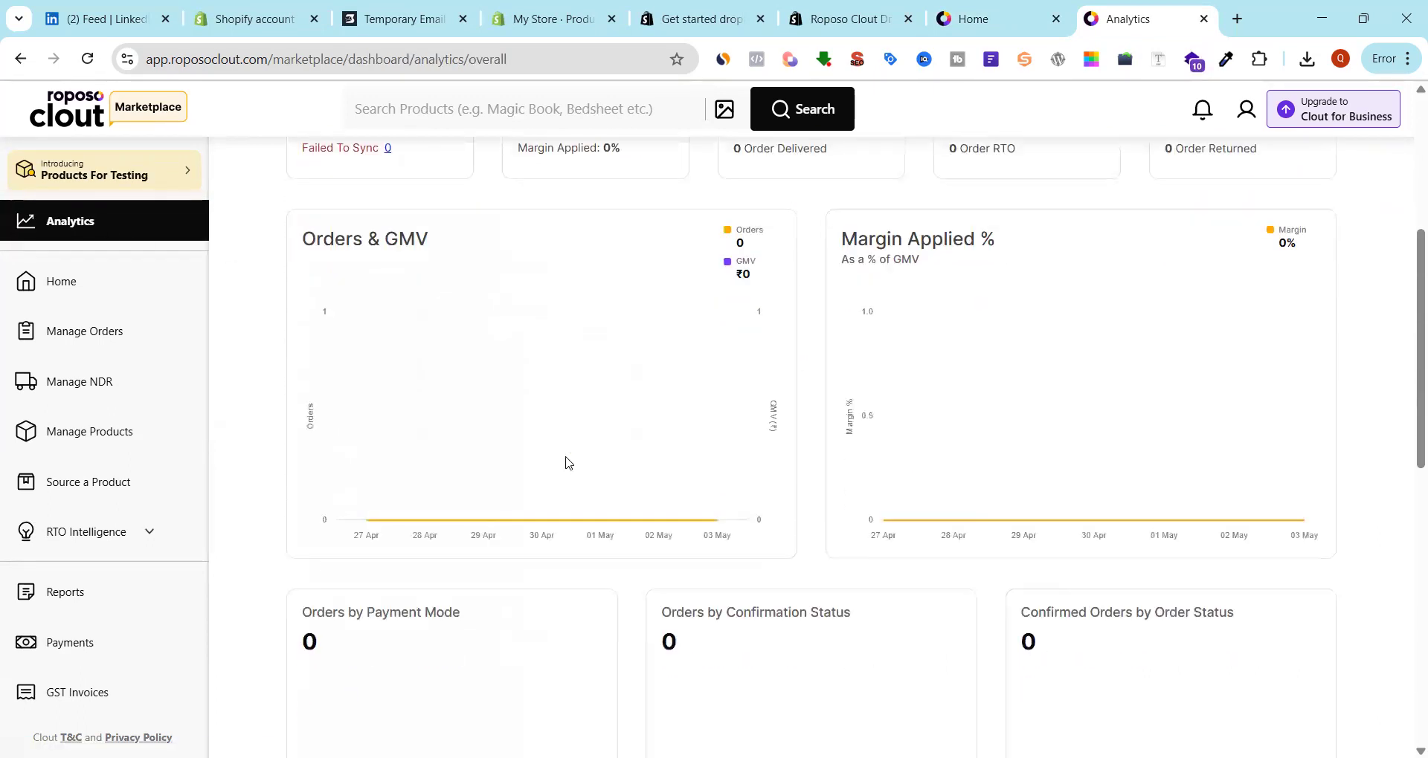
scroll(567, 462, down, 6)
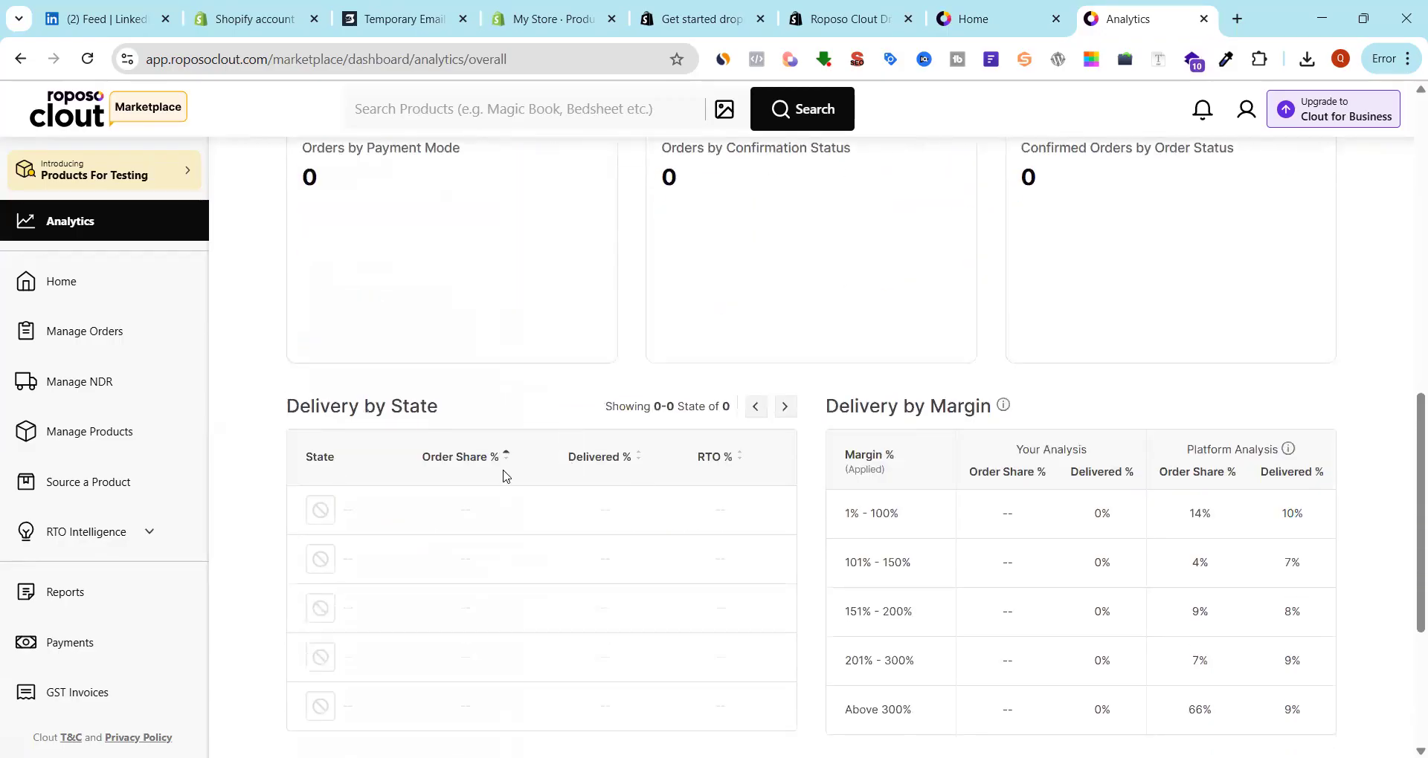
scroll(941, 532, down, 4)
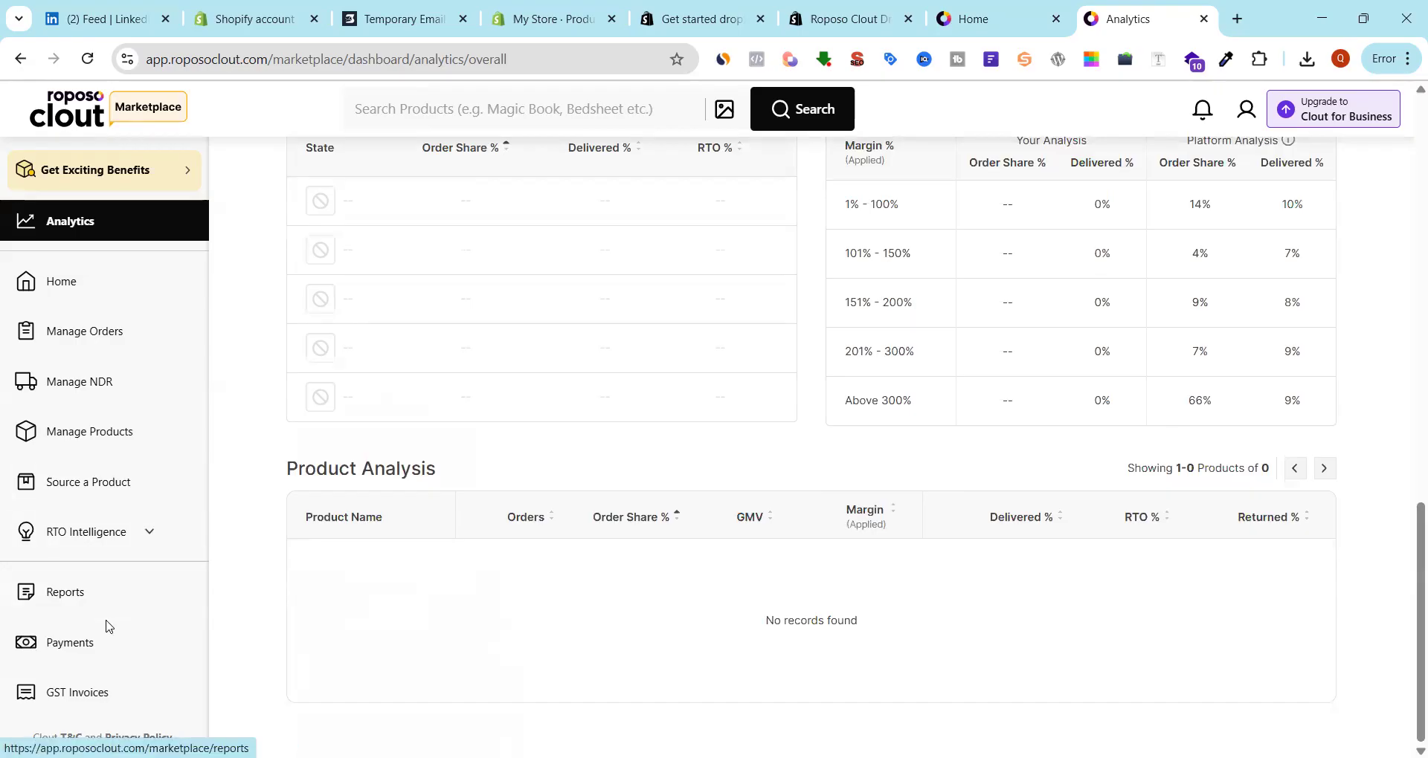
Check the Payments page and its payout schedule, and view the shipped orders in Manage Orders
click(98, 644)
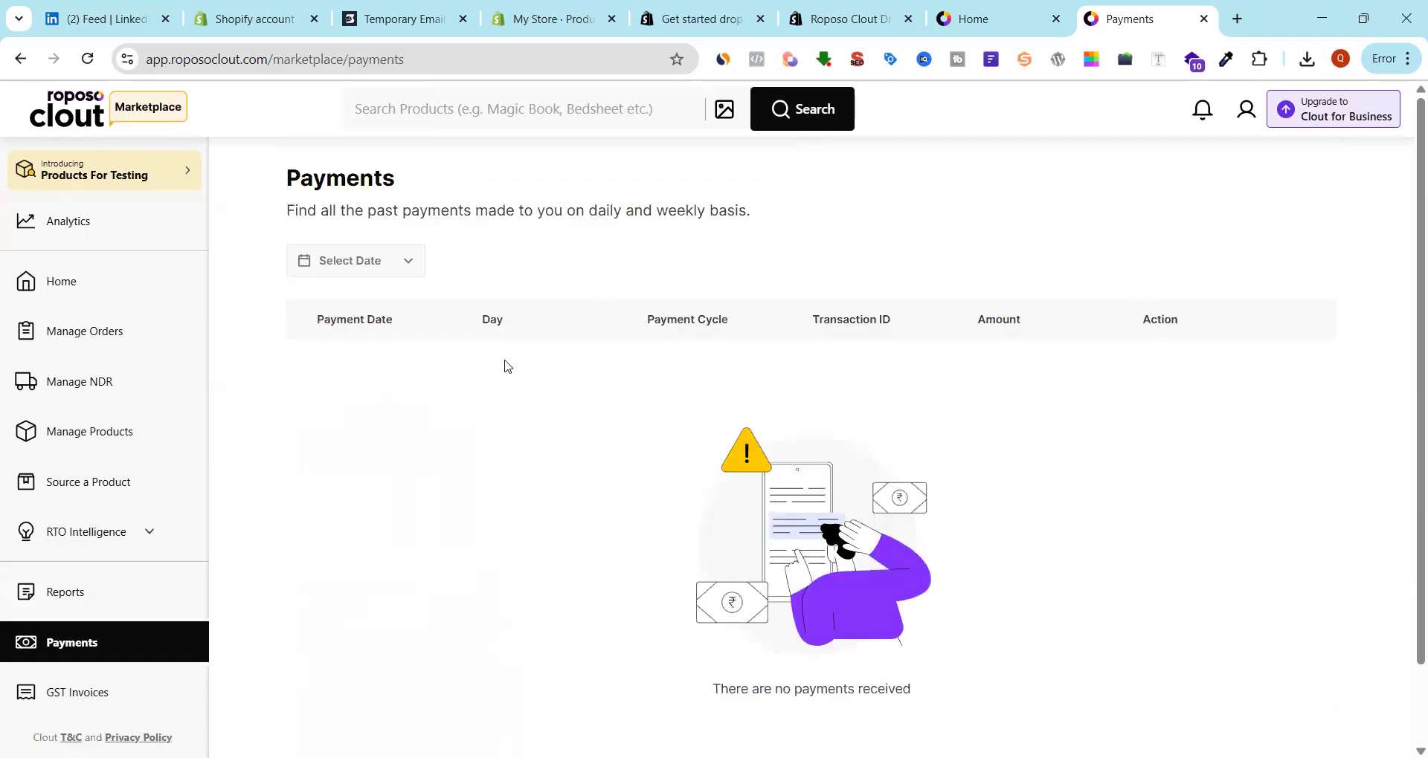
drag(644, 211, 793, 221)
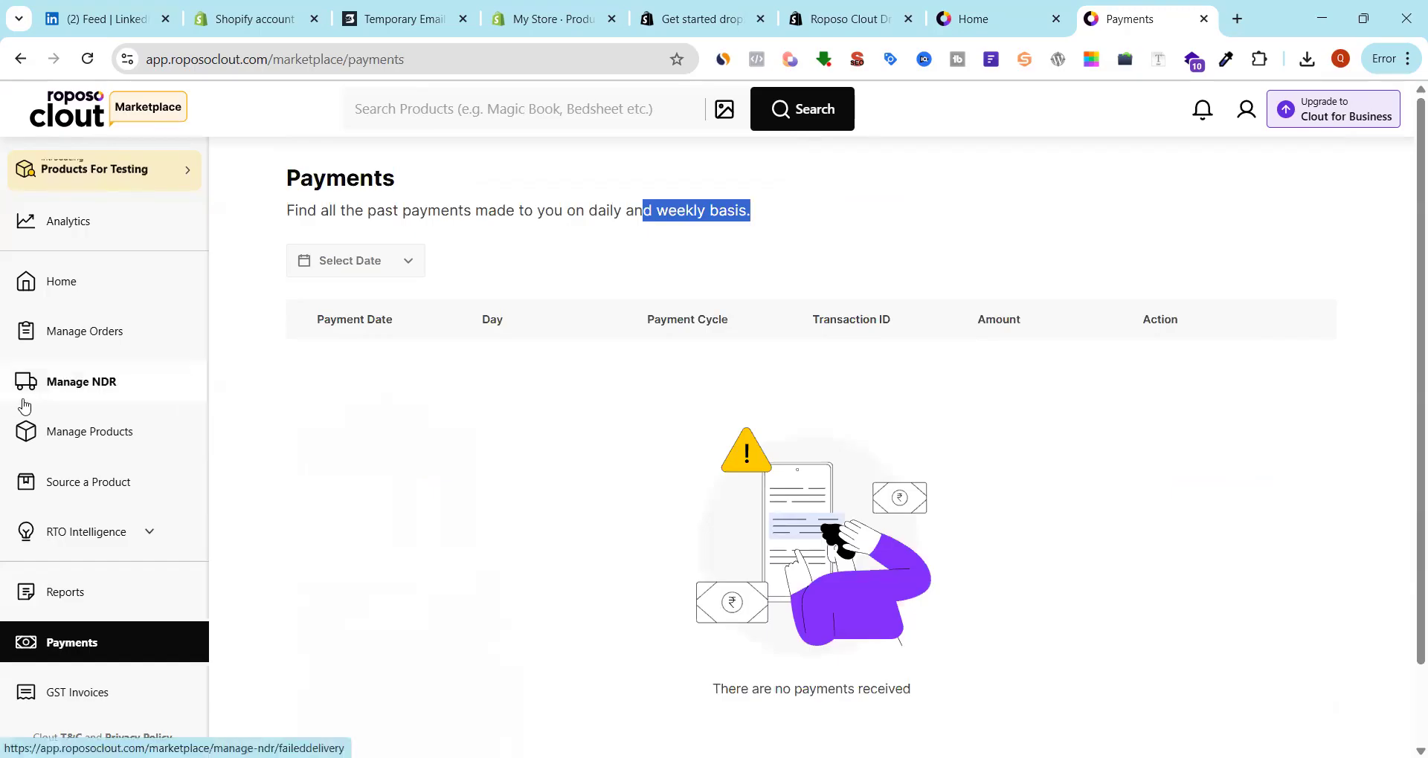
click(99, 336)
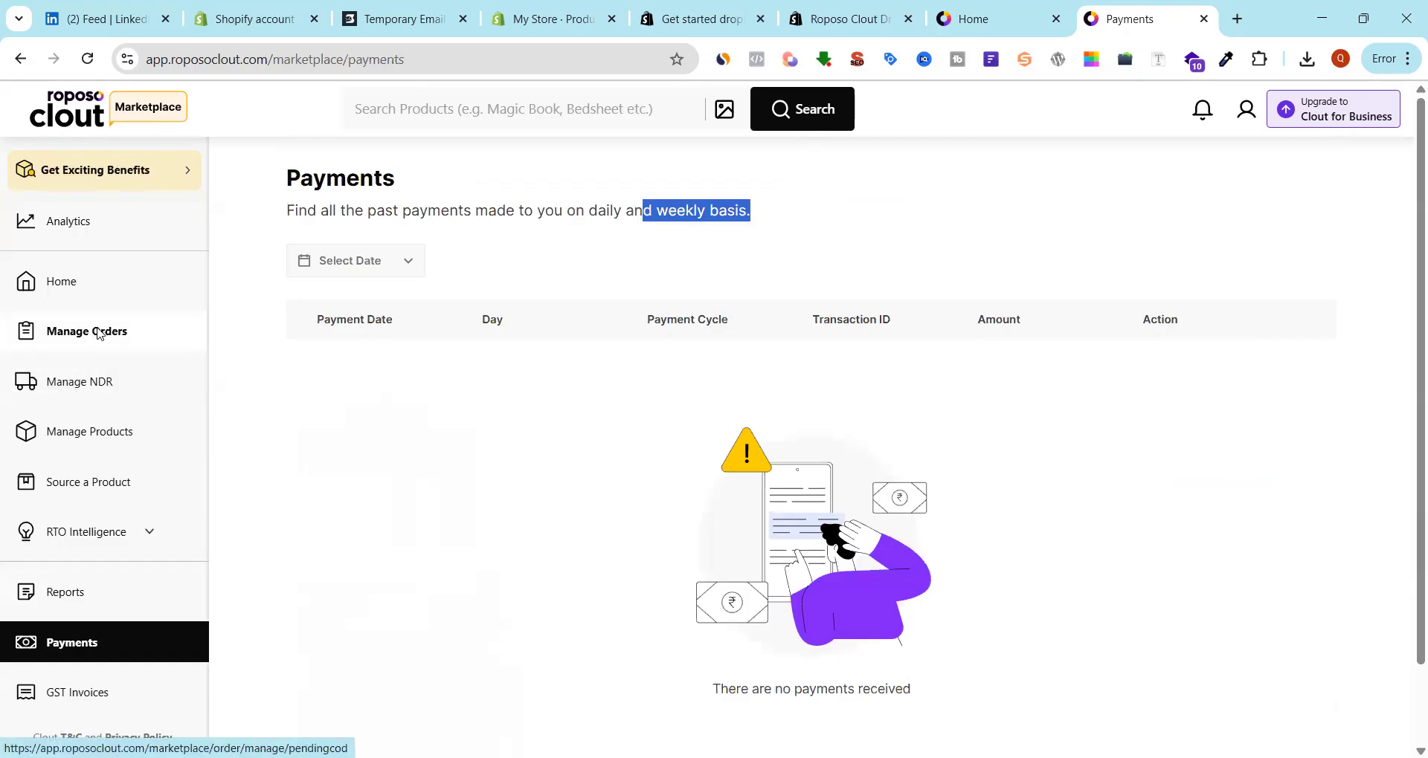
scroll(1120, 356, down, 1)
scroll(431, 417, up, 2)
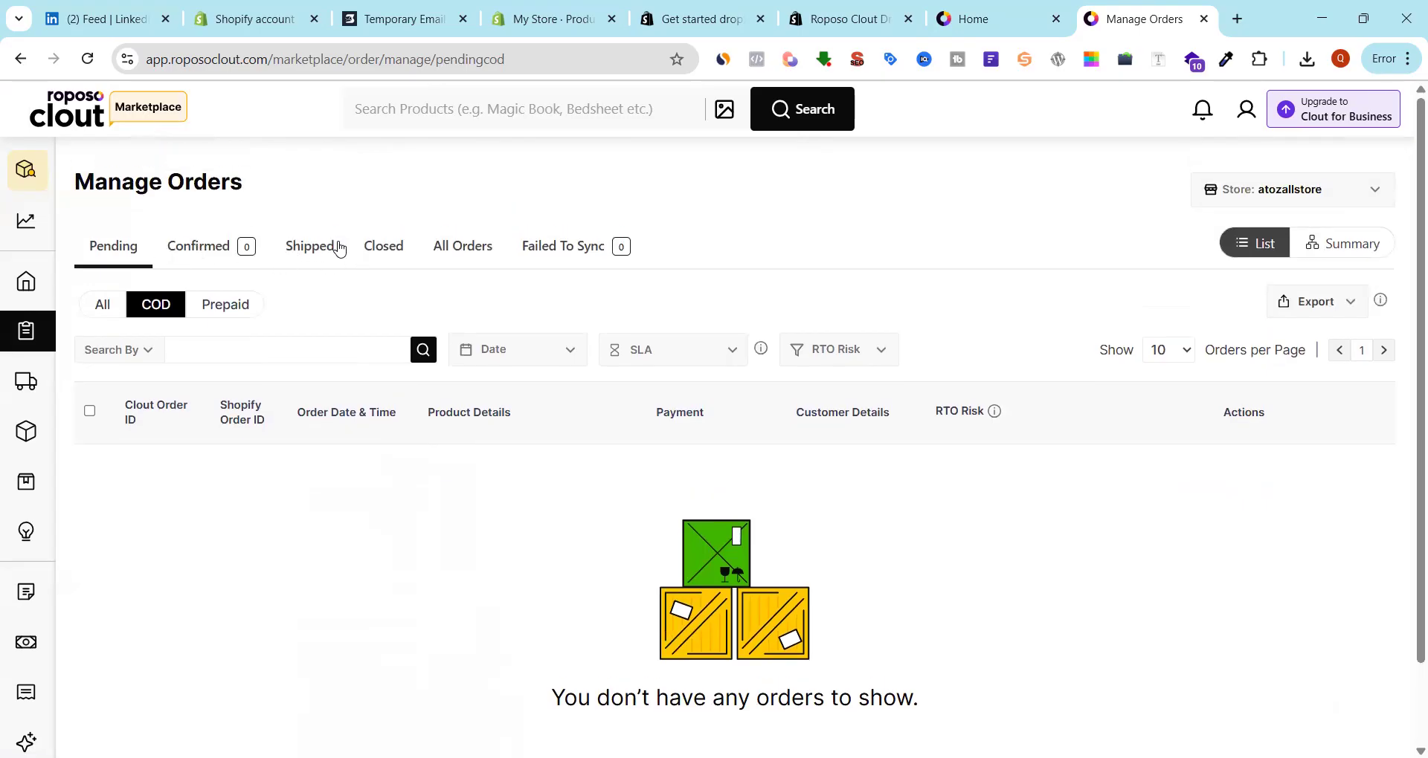
click(339, 248)
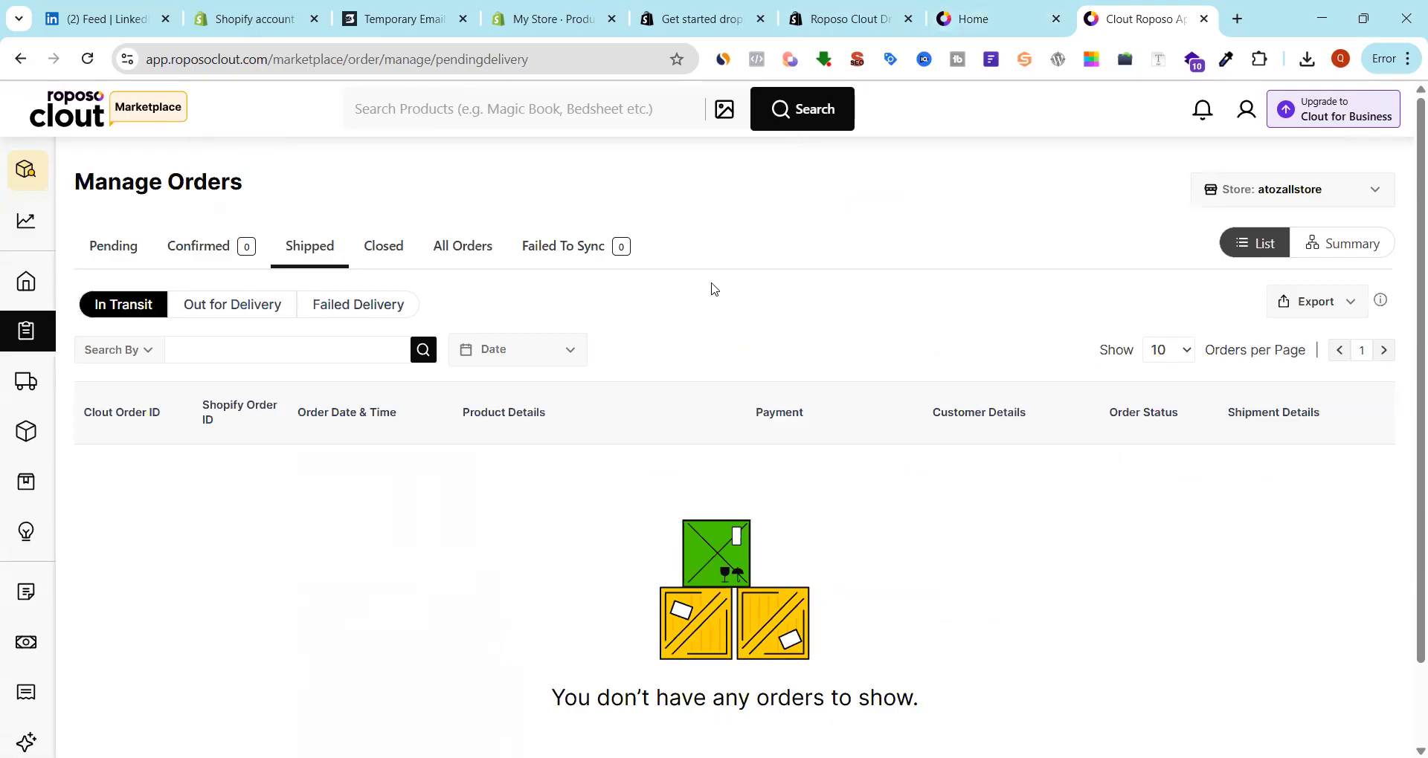
Open the High RTO Pincode List under RTO Intelligence and read how to exclude those pincodes in Facebook's Ad Manager
mouse_move(29, 386)
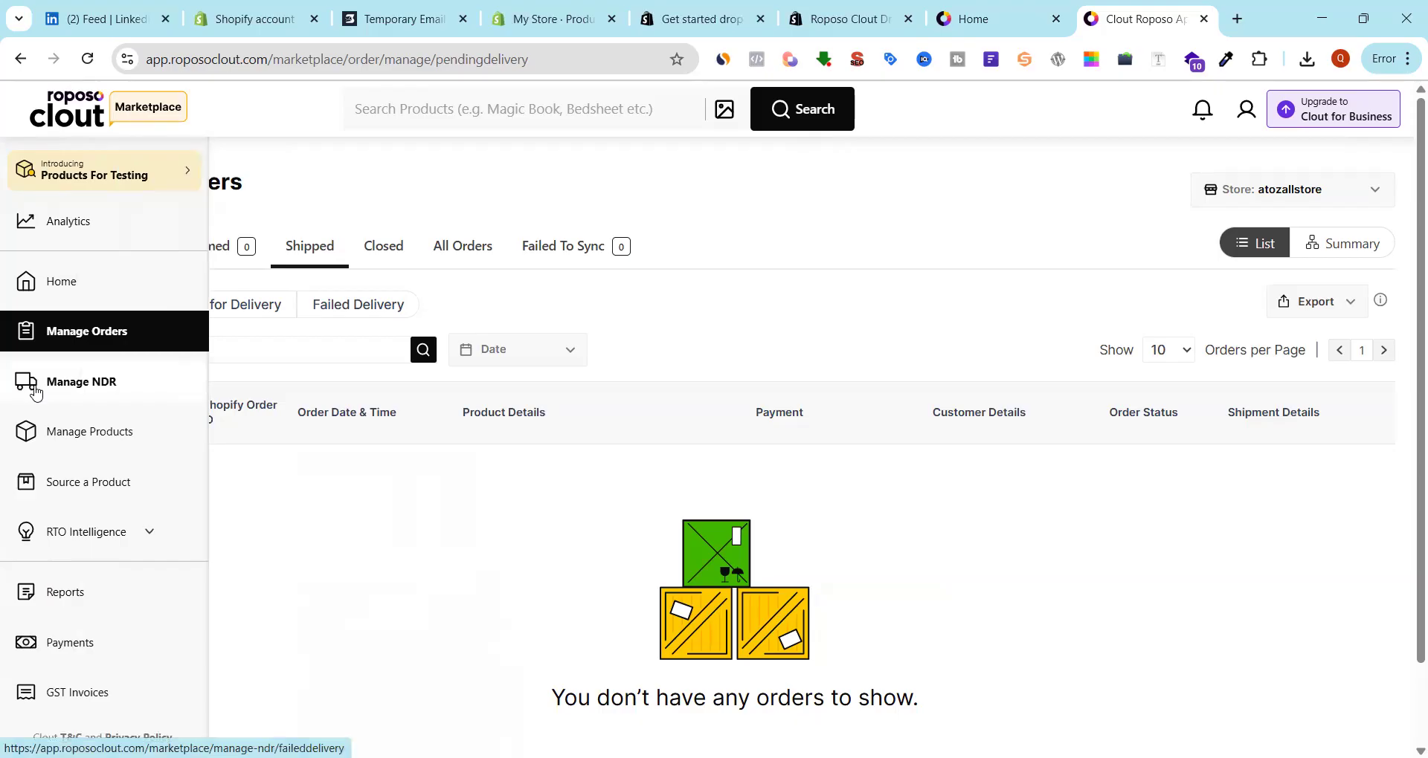
click(90, 533)
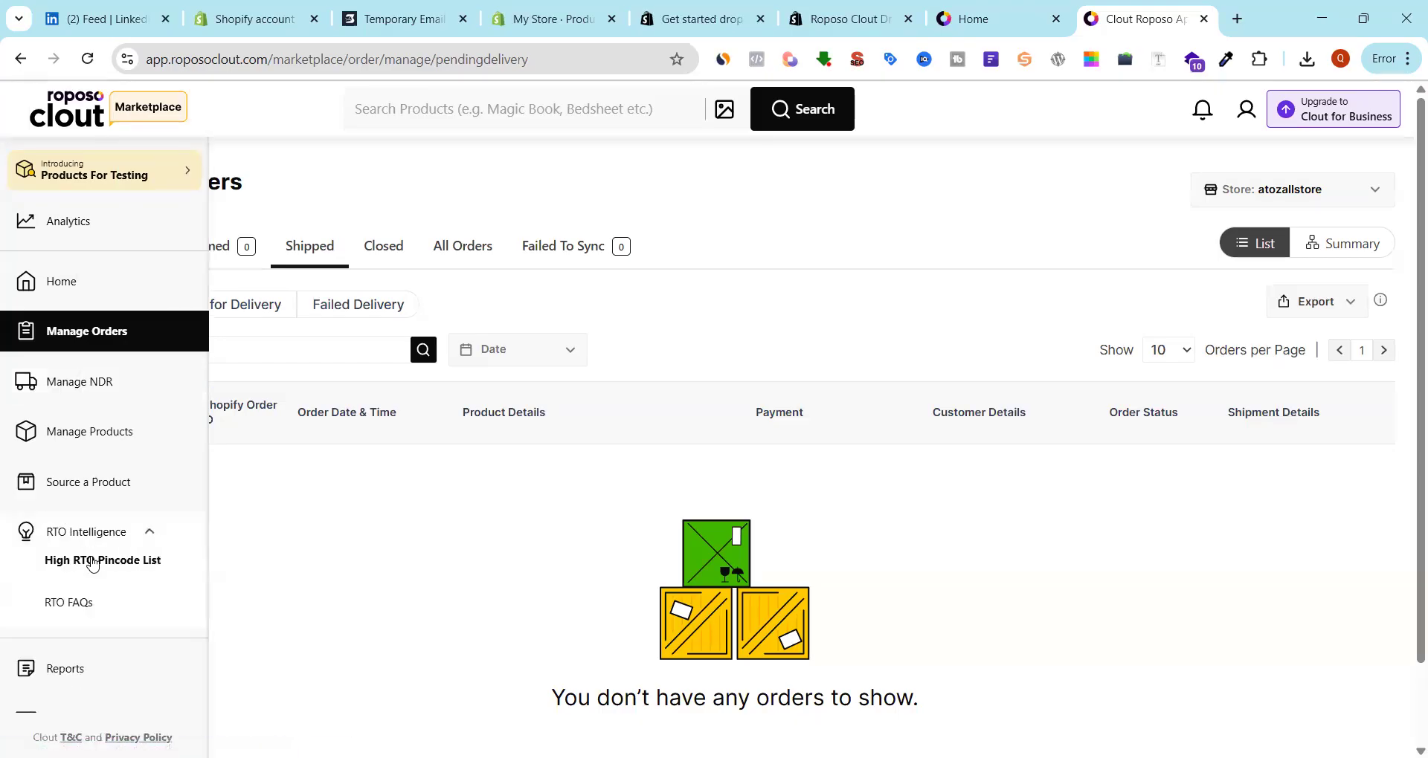
click(102, 560)
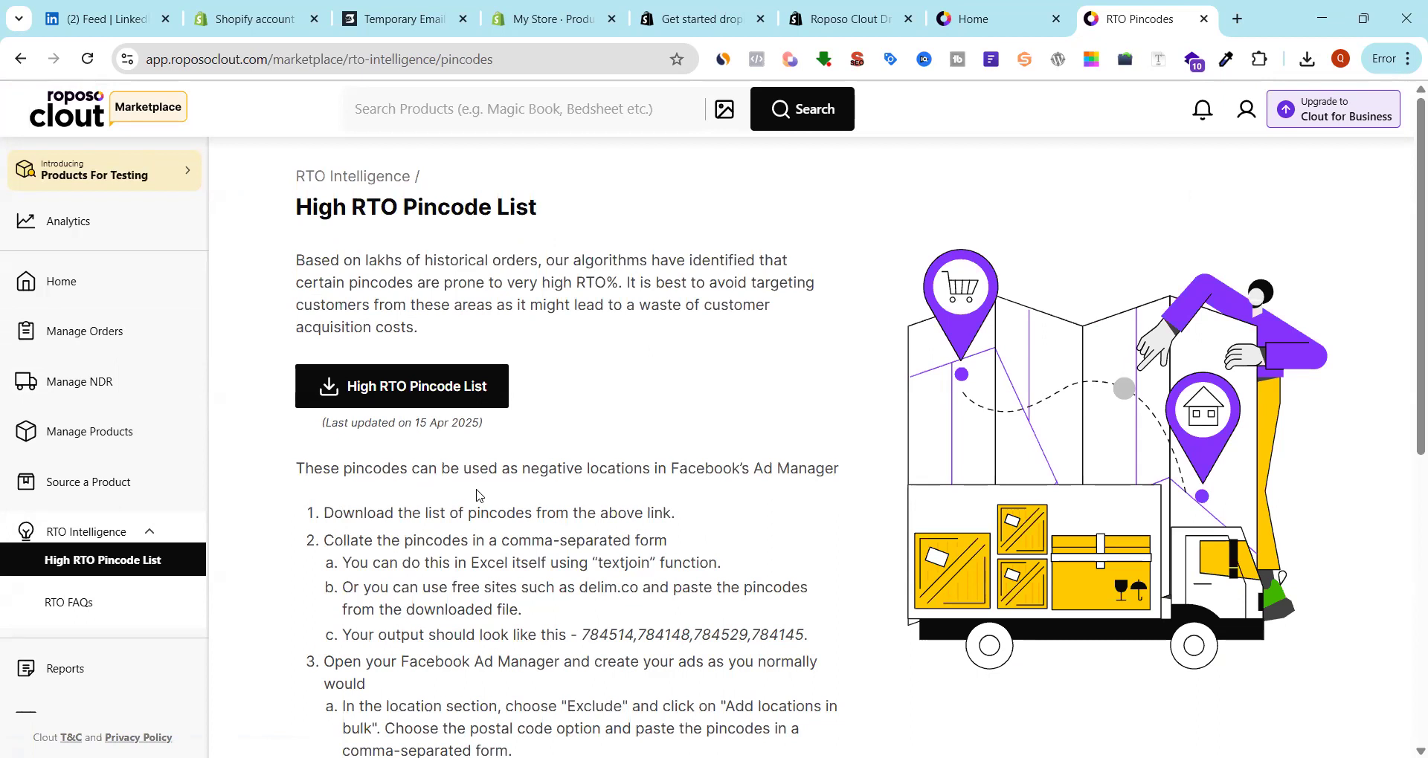
scroll(610, 453, down, 3)
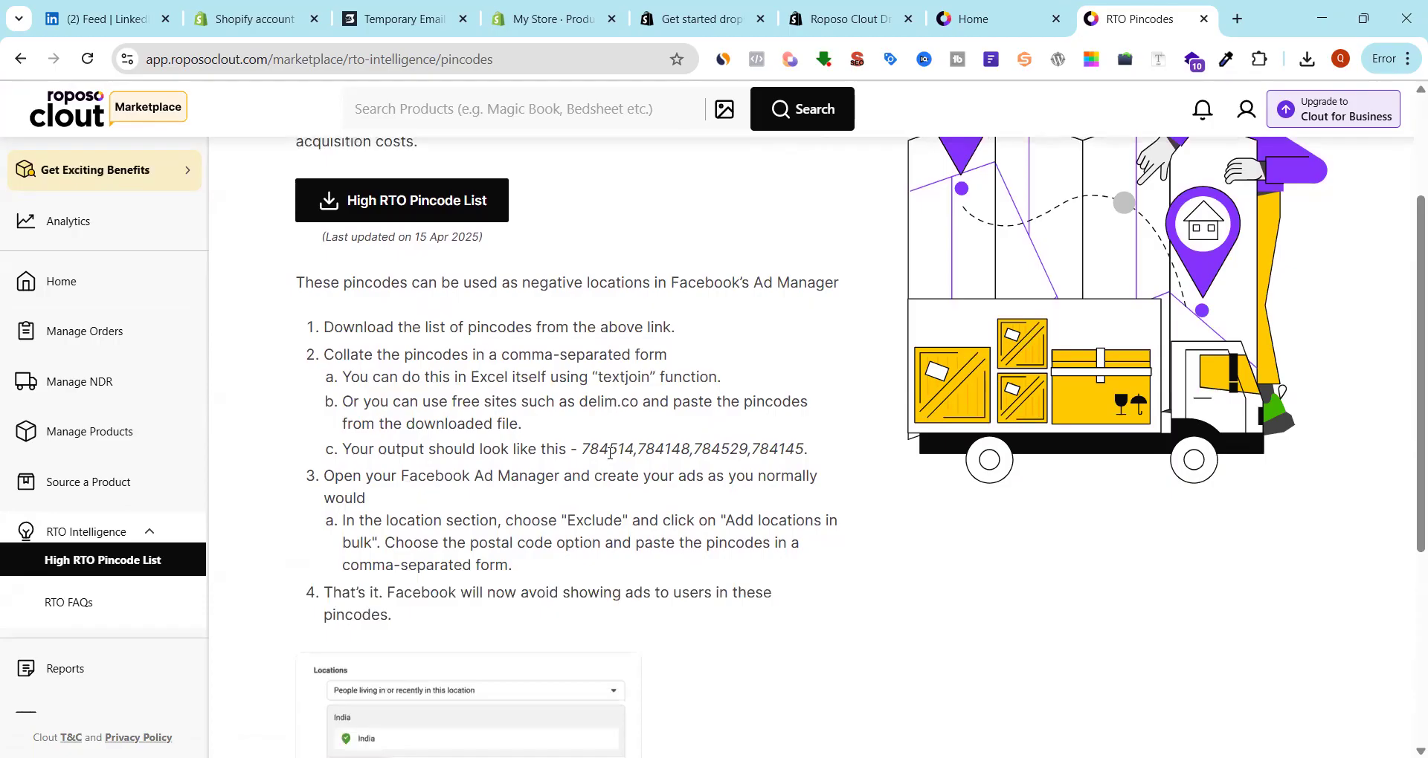
scroll(610, 453, up, 3)
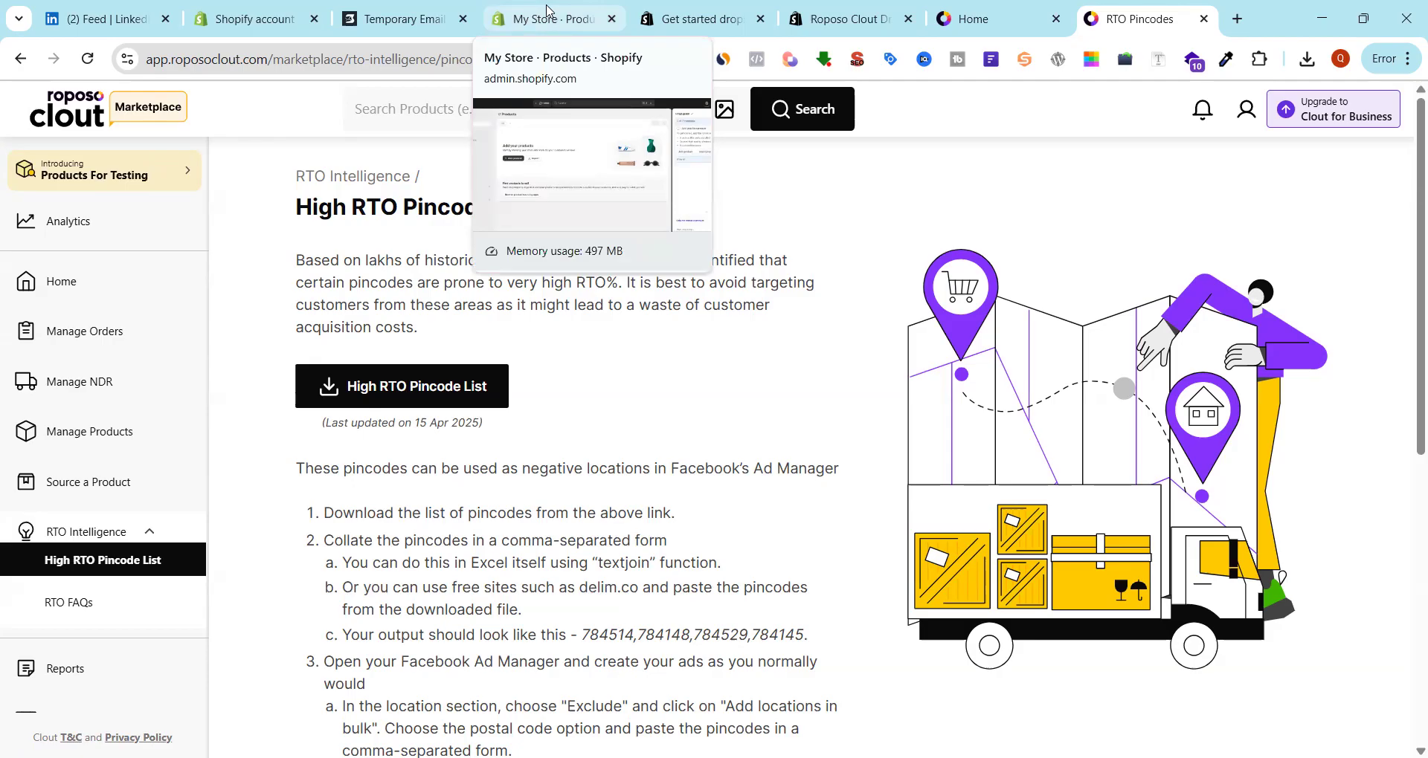
Search Google for "dropshipping suppliers" in a new browser tab
click(547, 11)
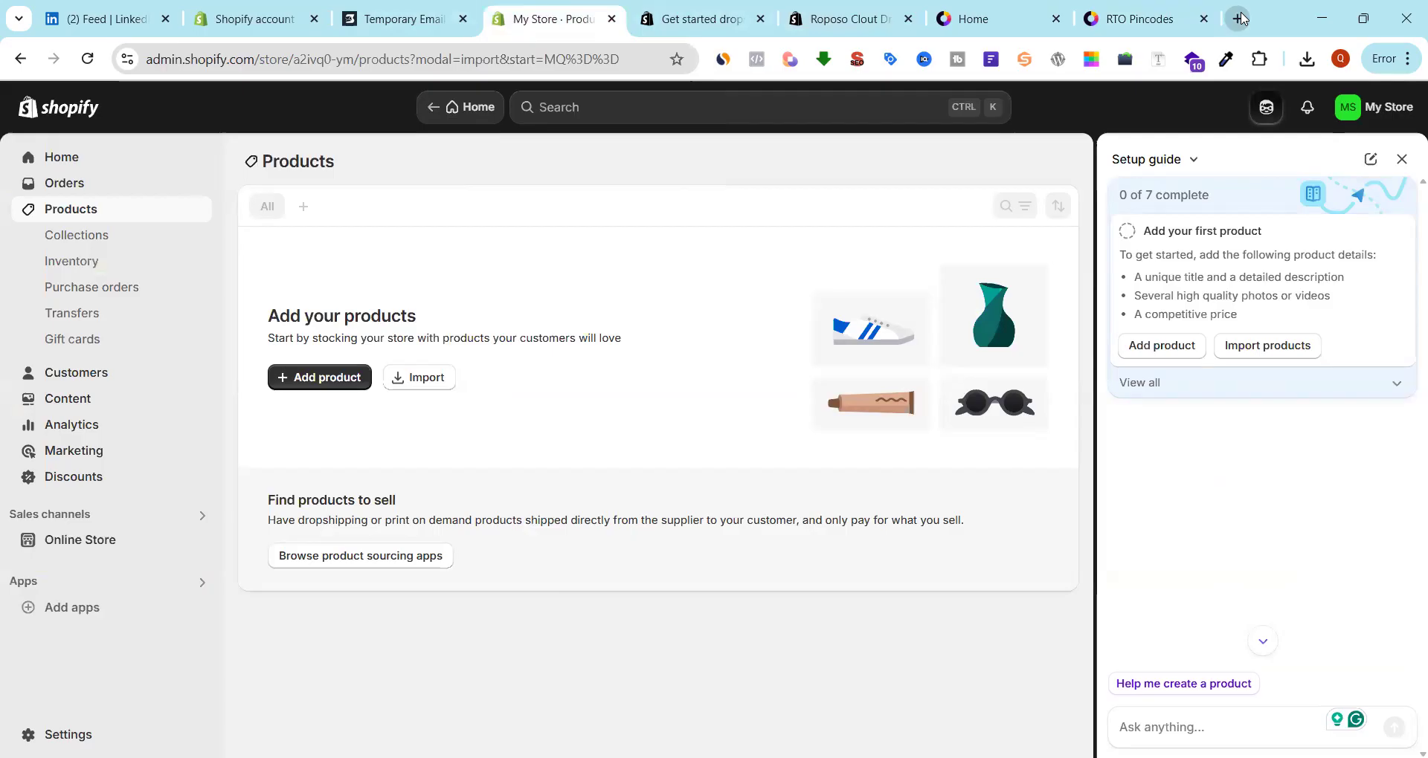
click(1240, 17)
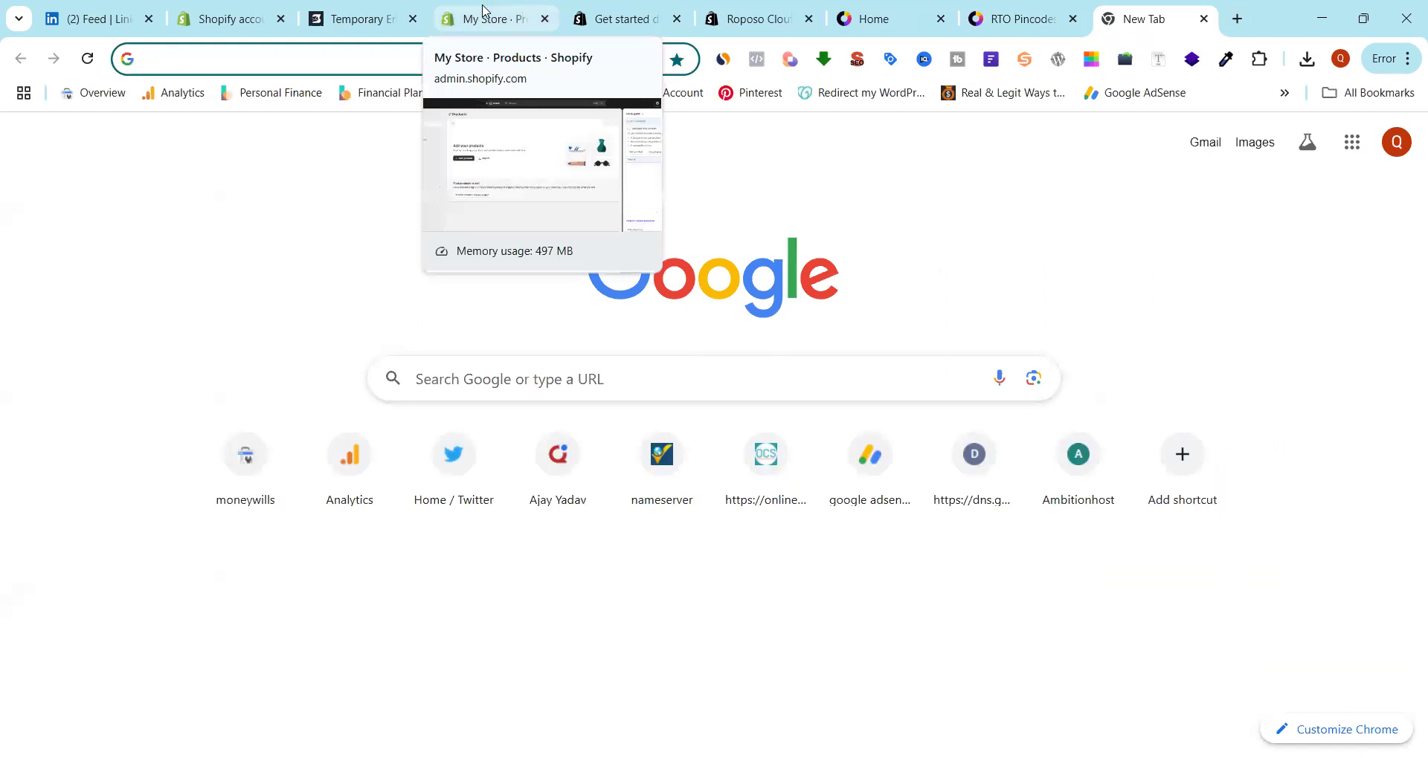
click(487, 10)
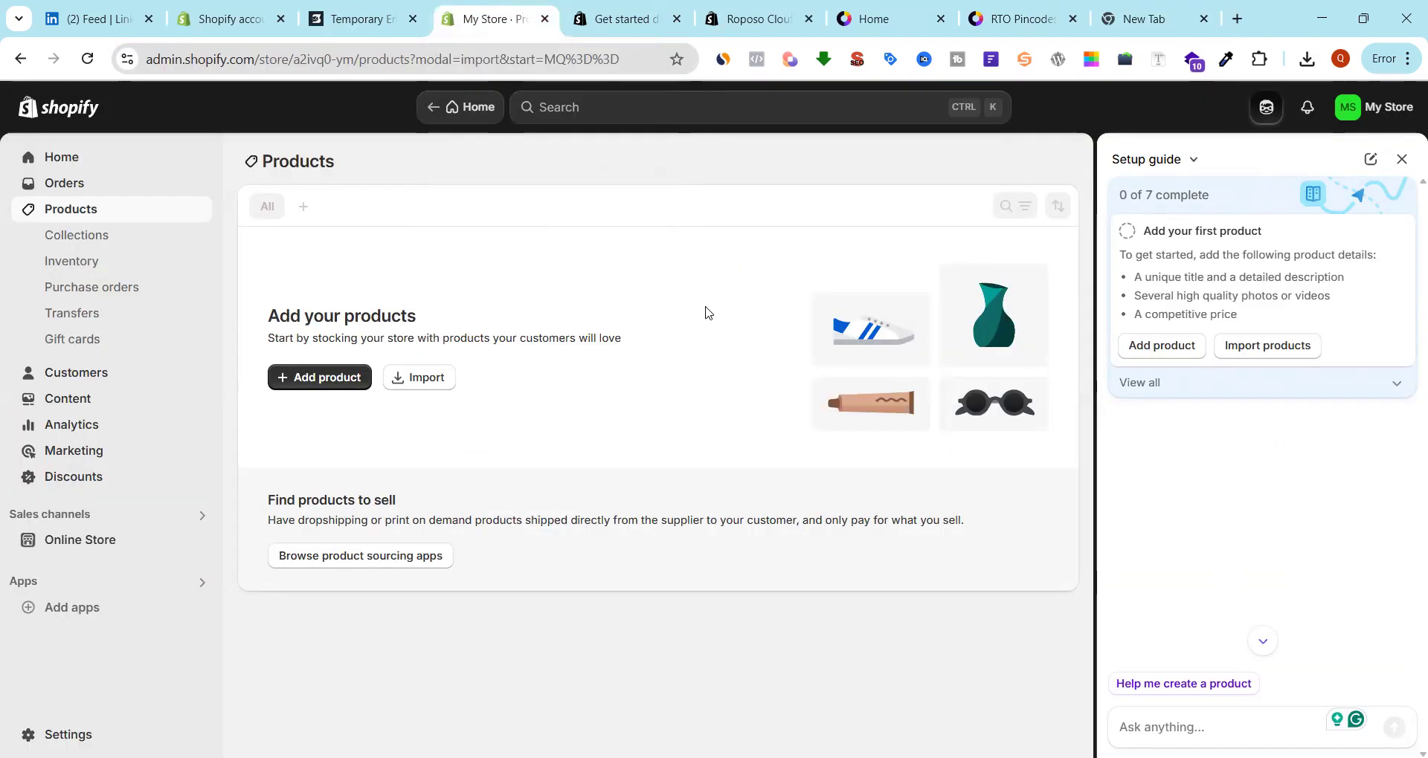
click(613, 19)
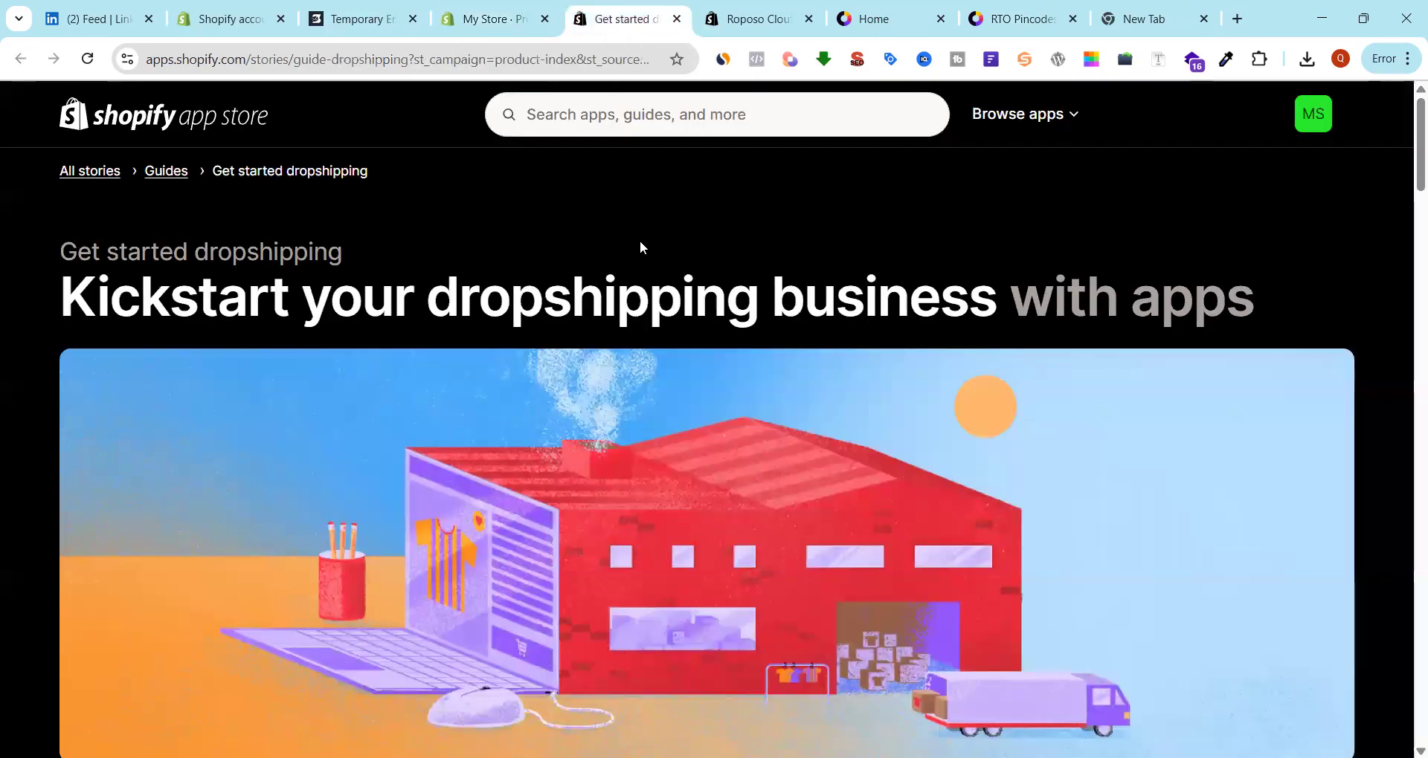
click(1145, 18)
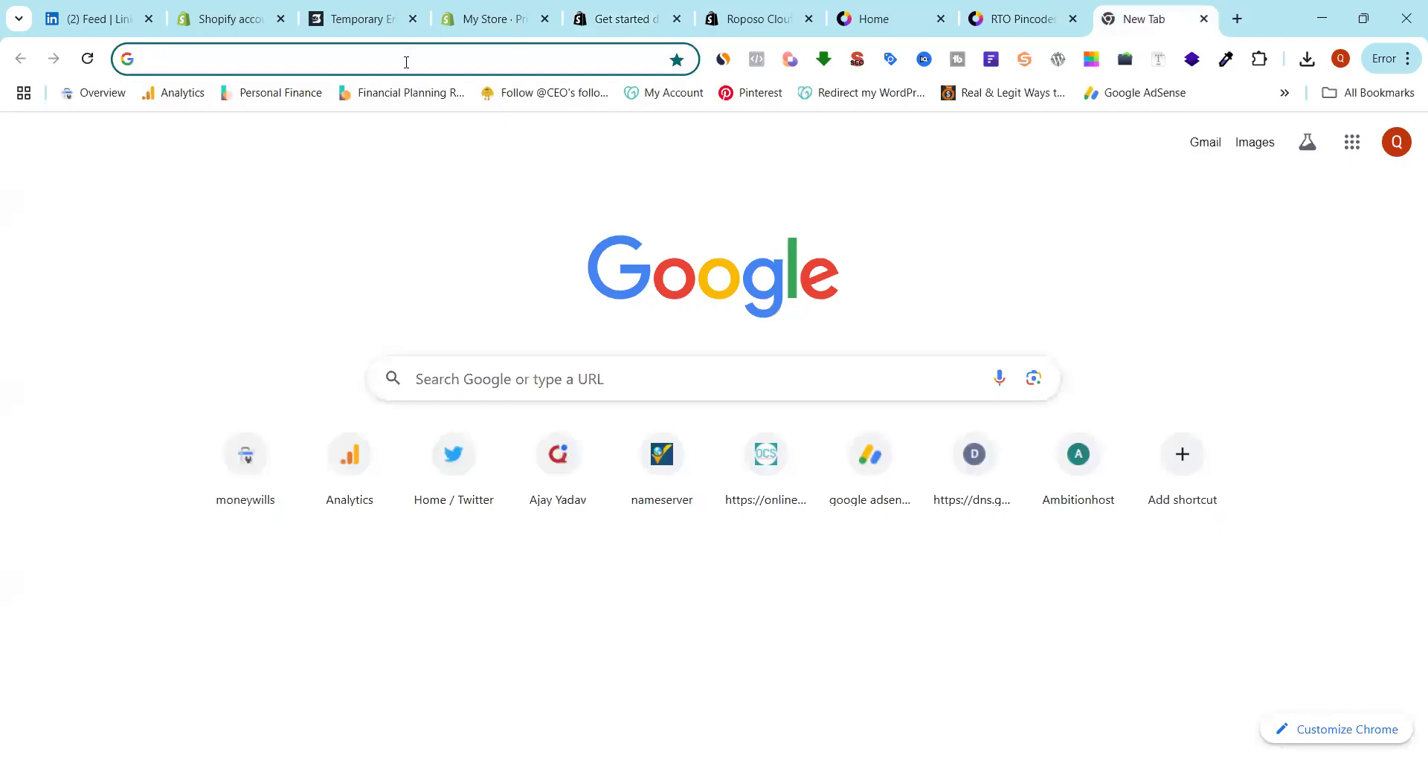
click(407, 60)
text(dr)
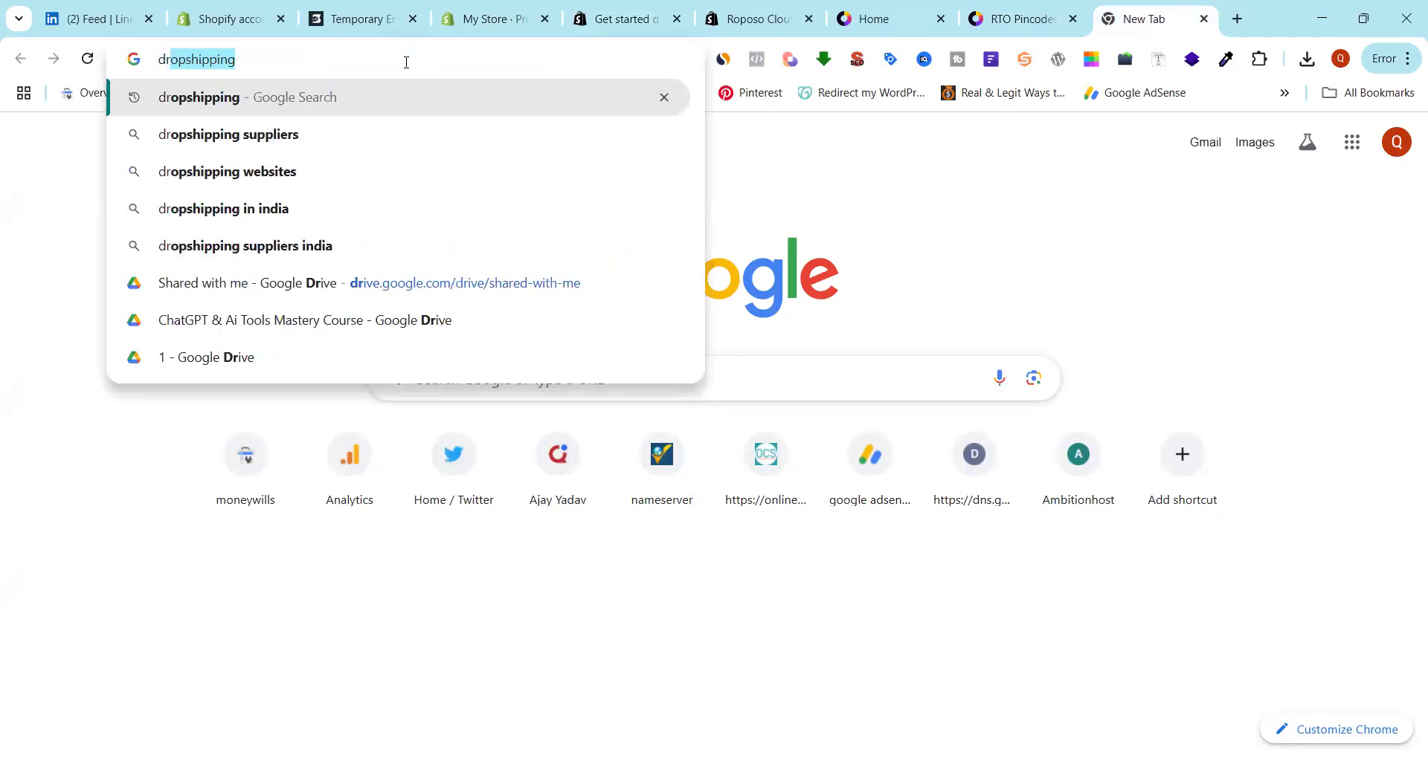
key(Down)
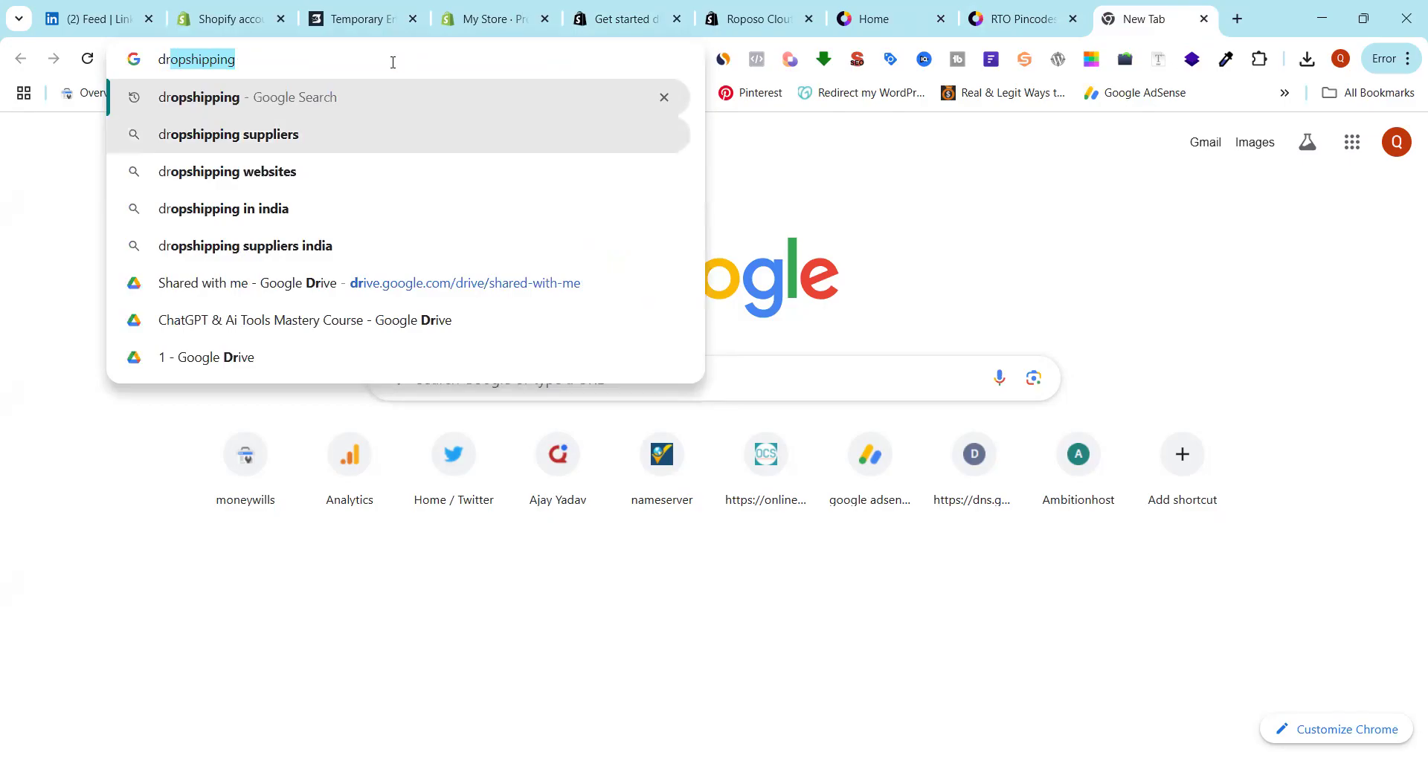
key(Return)
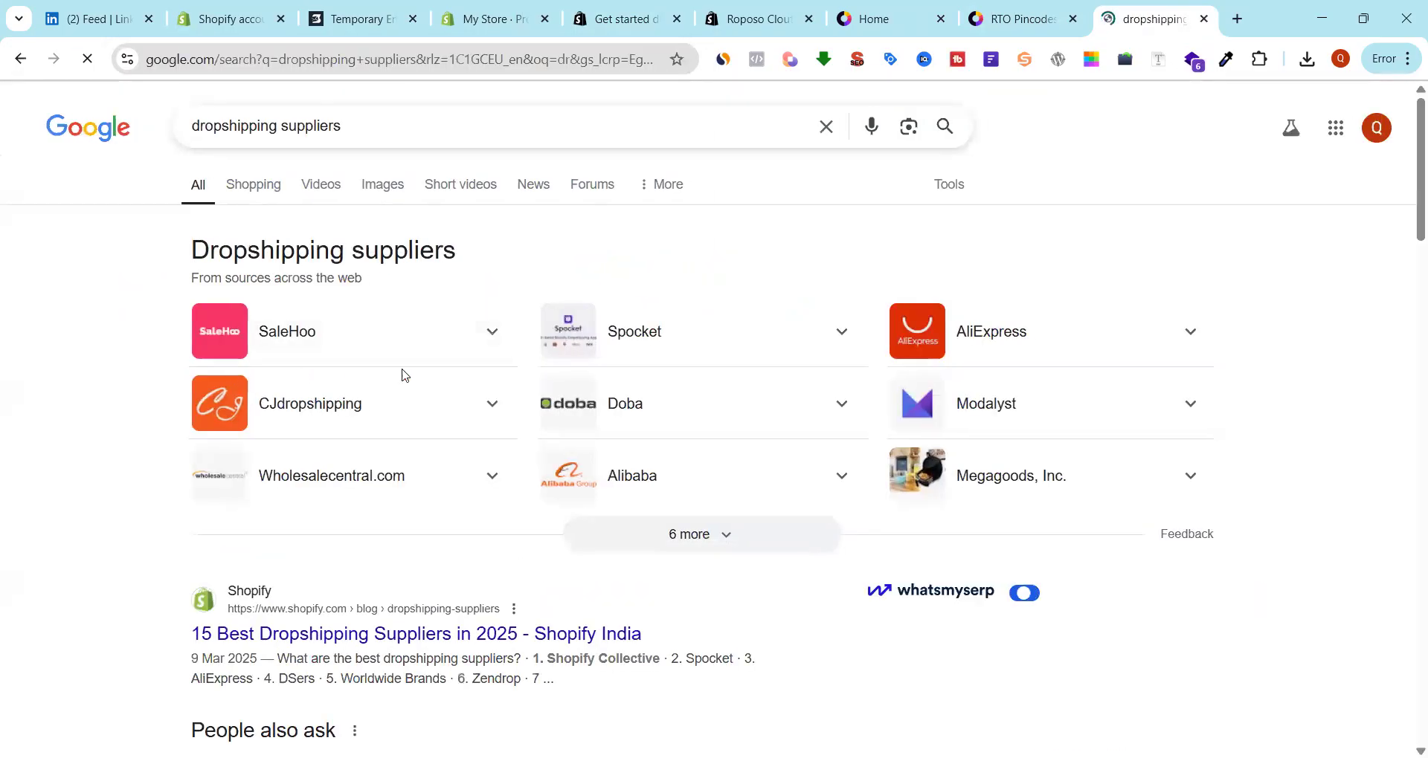
Expand the full list of dropshipping suppliers and open Shopify's "15 Best Dropshipping Suppliers in 2025" article in a new tab
click(731, 547)
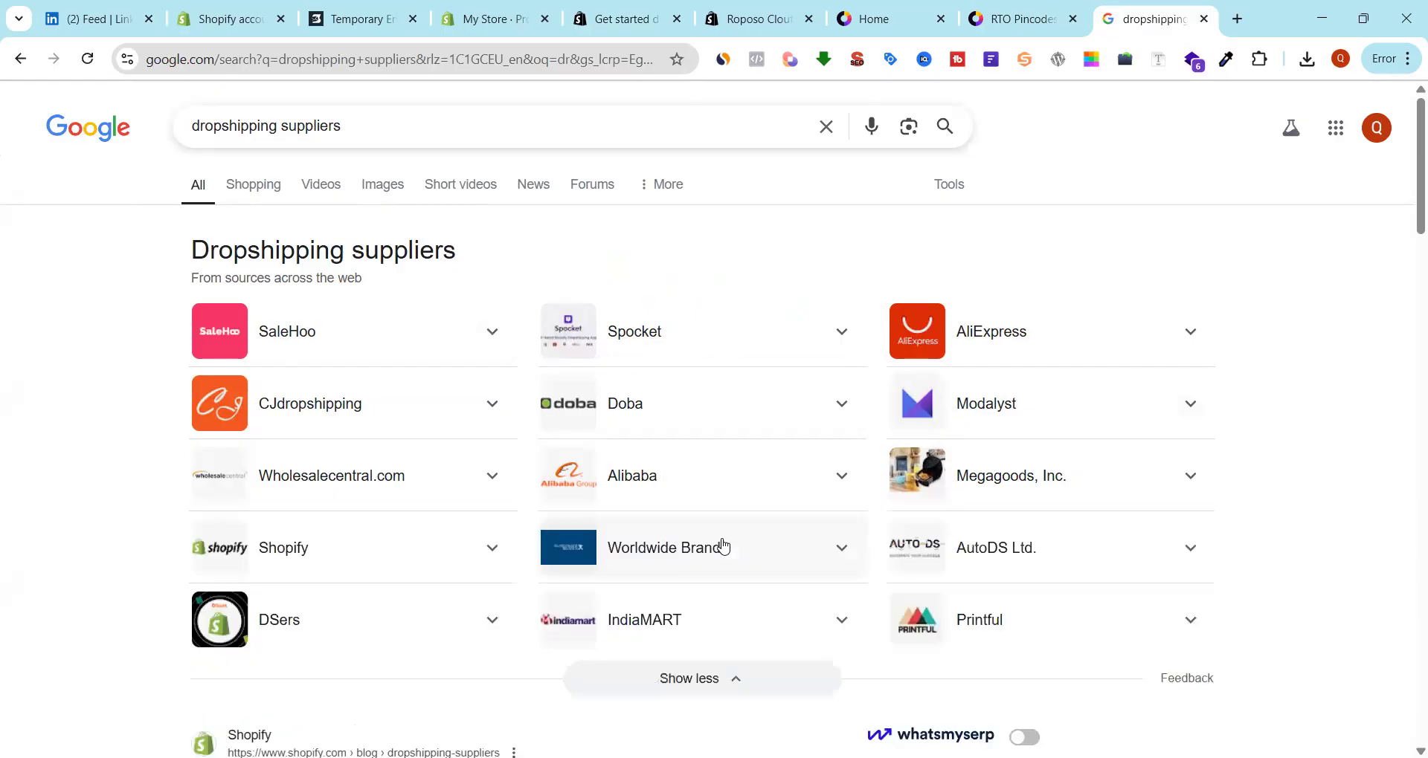
scroll(398, 399, down, 3)
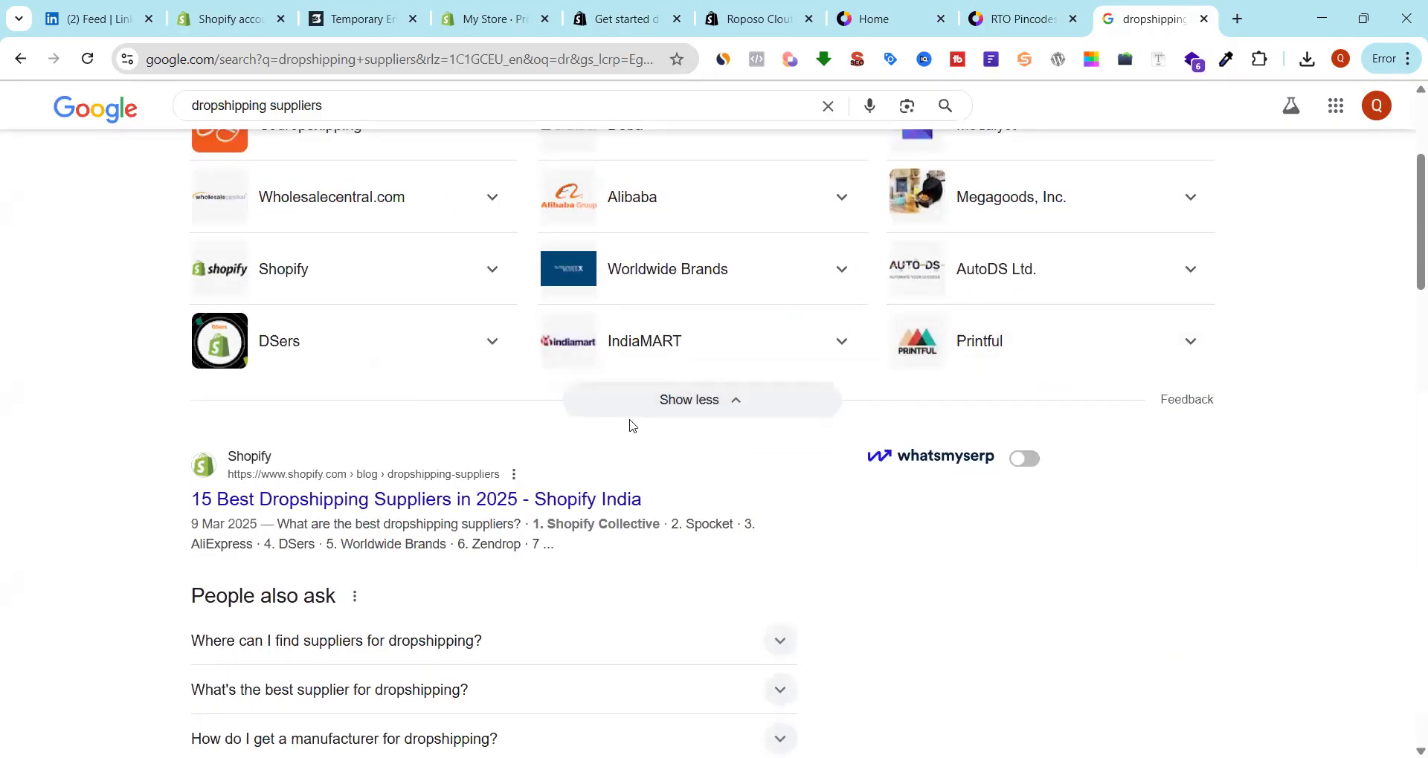
scroll(399, 398, up, 3)
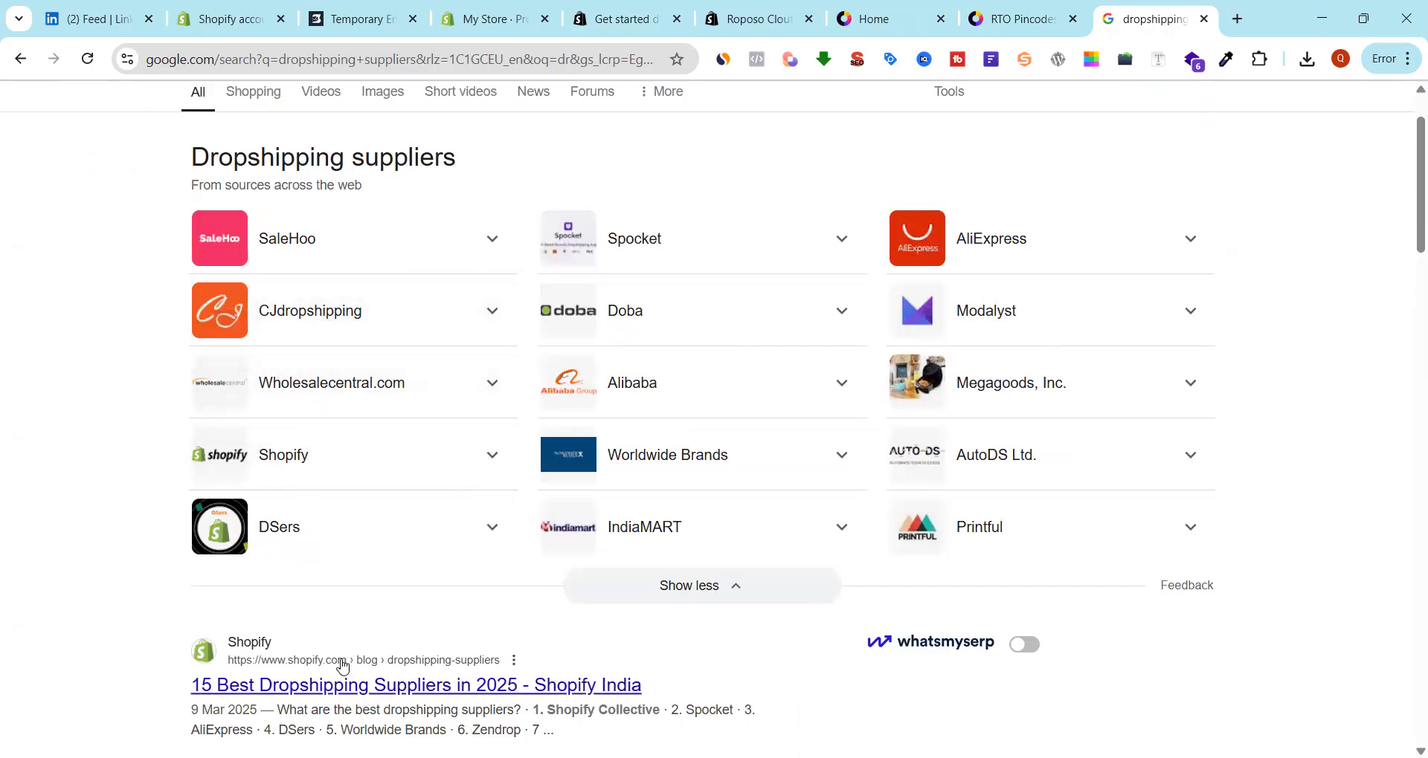
right_click(318, 689)
click(405, 383)
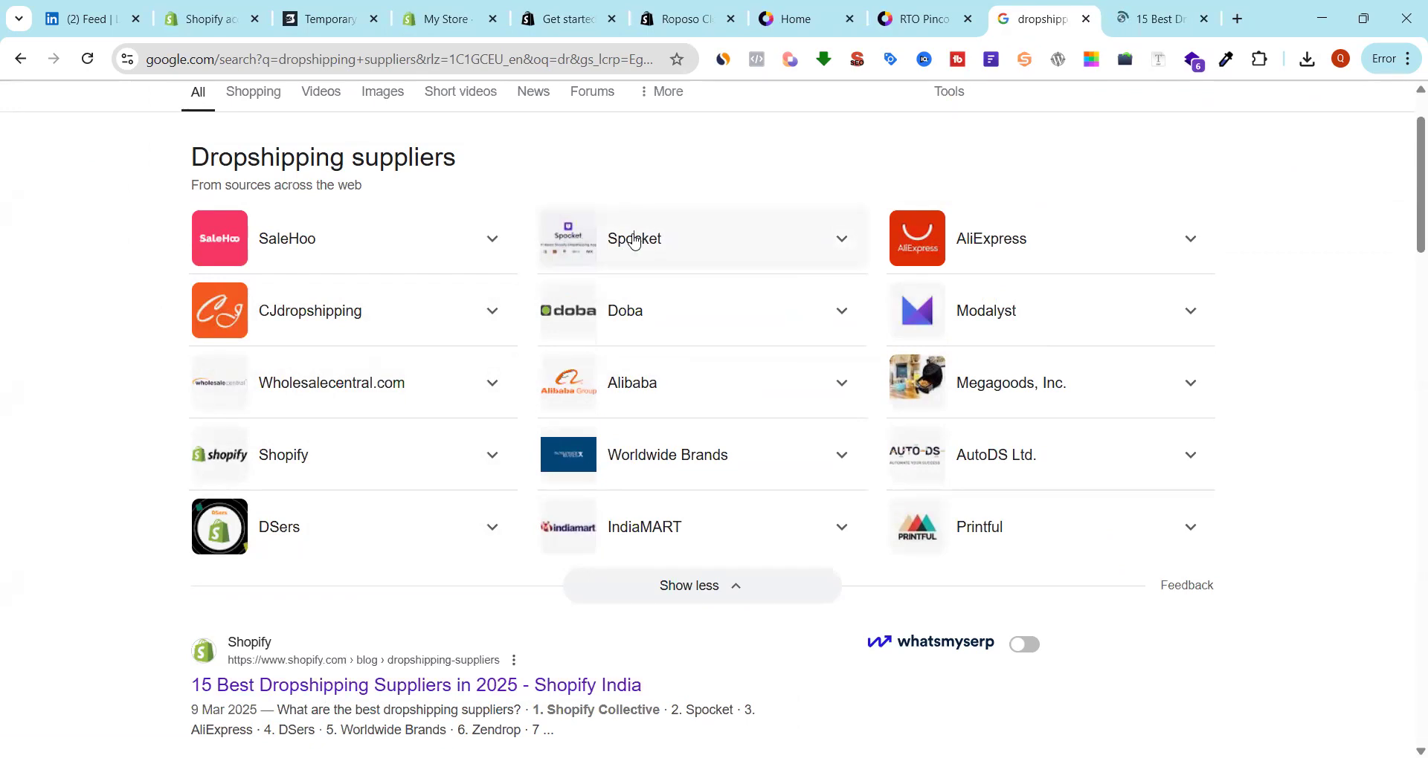
Expand the Spocket entry in the dropshipping suppliers list and read its description
click(636, 241)
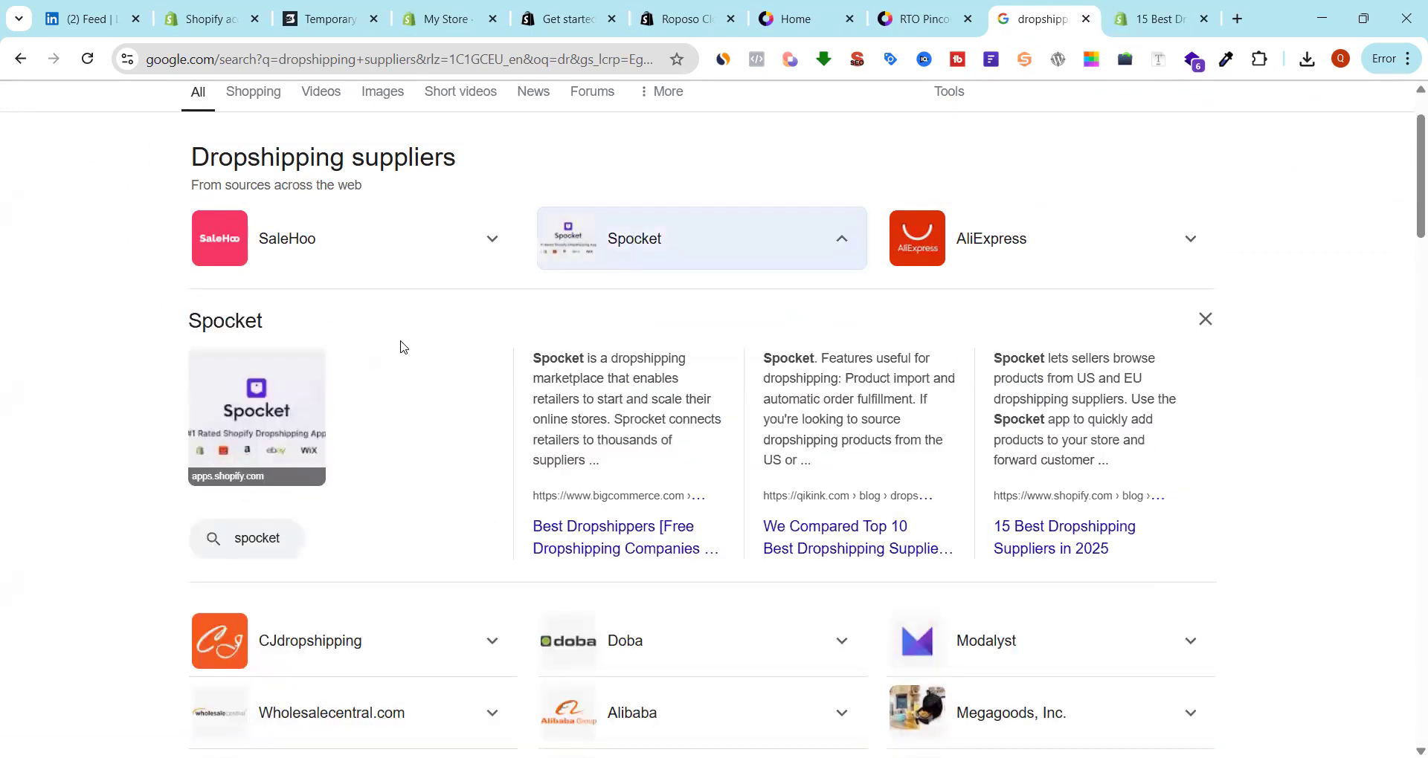
scroll(250, 430, down, 2)
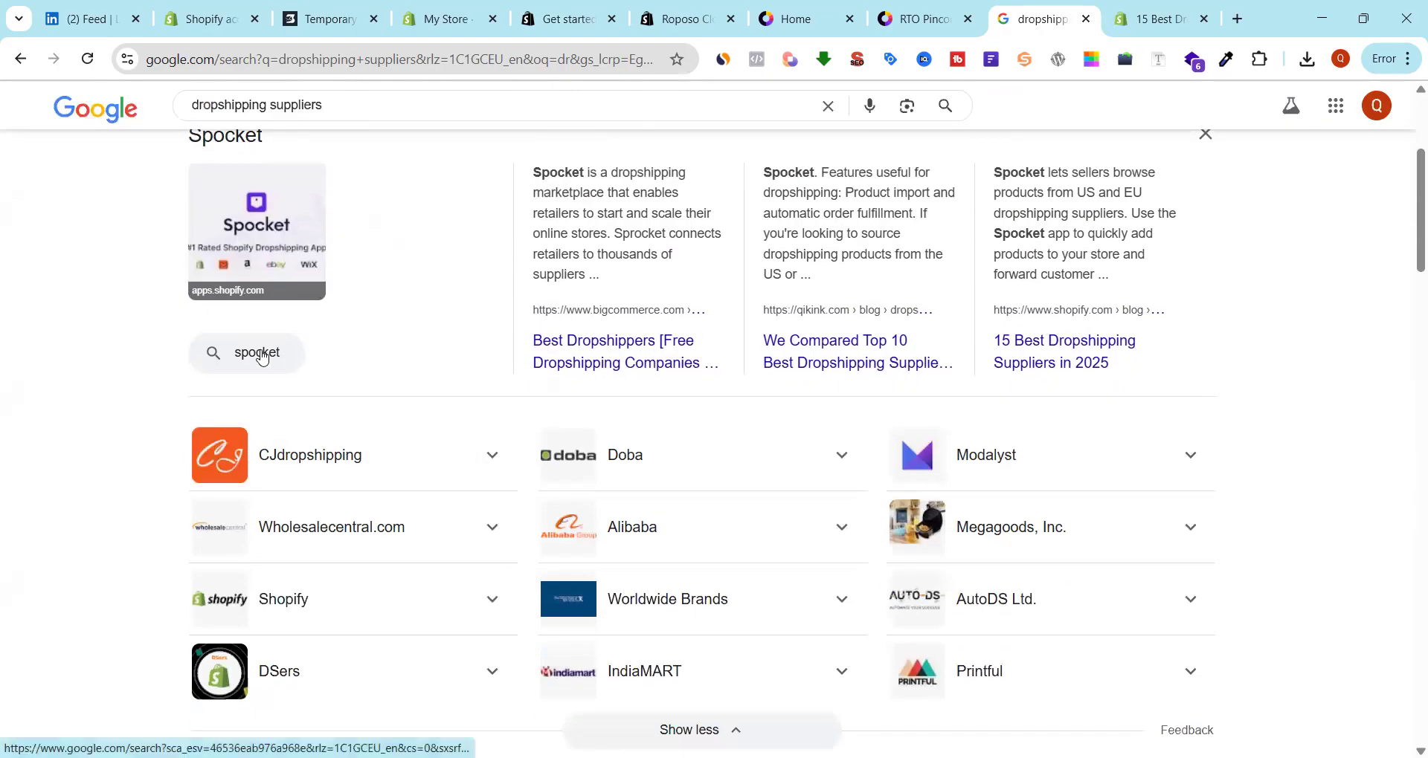
Read the supplier list and the Shopify Collective section in Shopify's "15 Best Dropshipping Suppliers in 2025" article, and close the article
click(1156, 19)
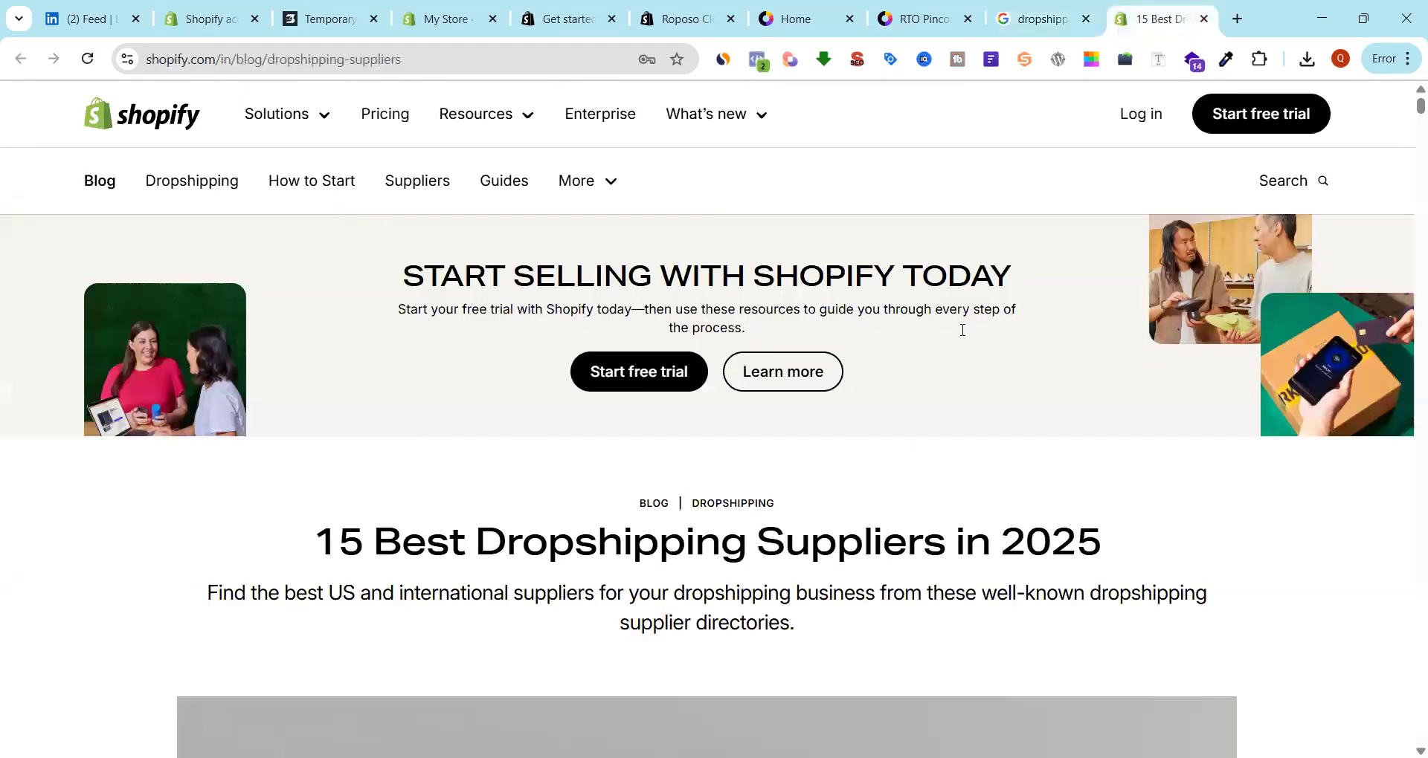
scroll(897, 485, down, 4)
scroll(897, 485, down, 15)
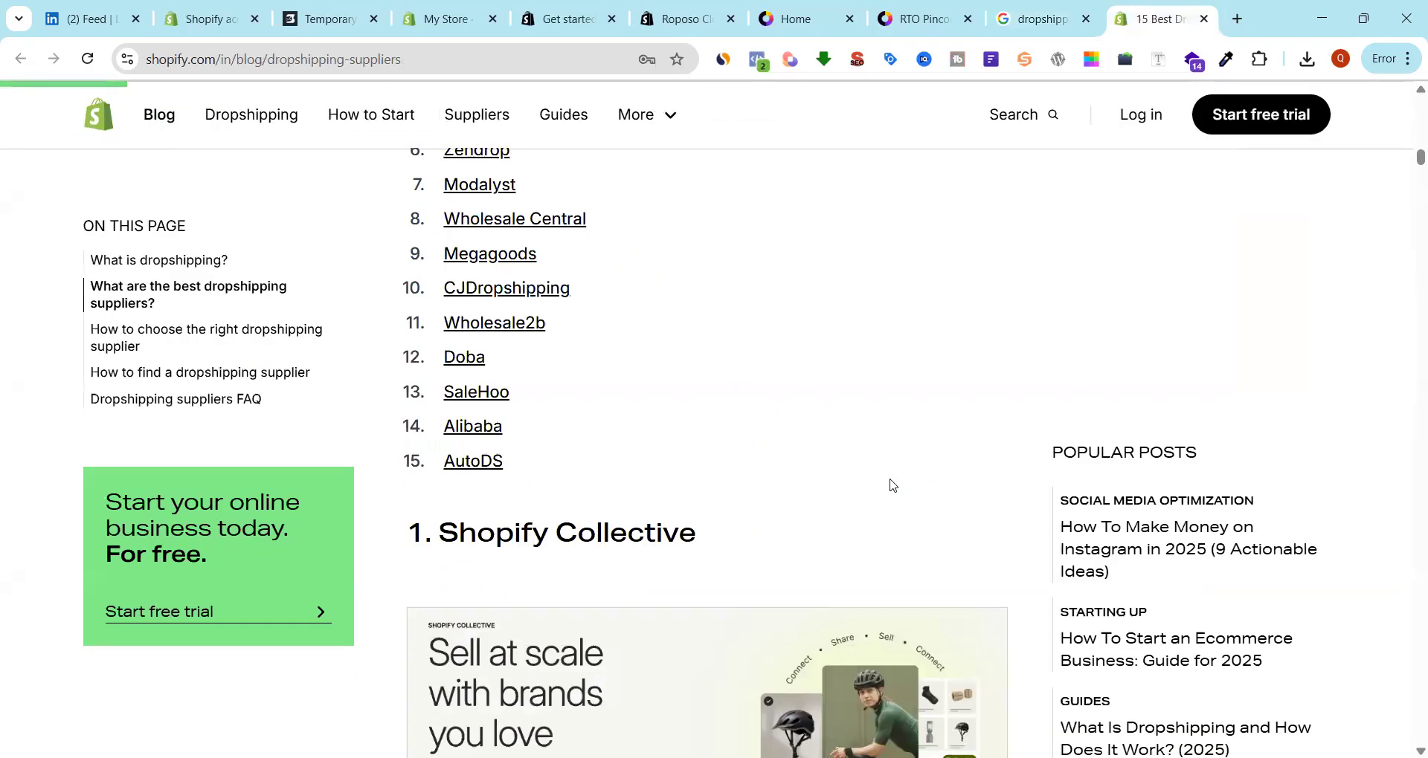
scroll(893, 486, up, 6)
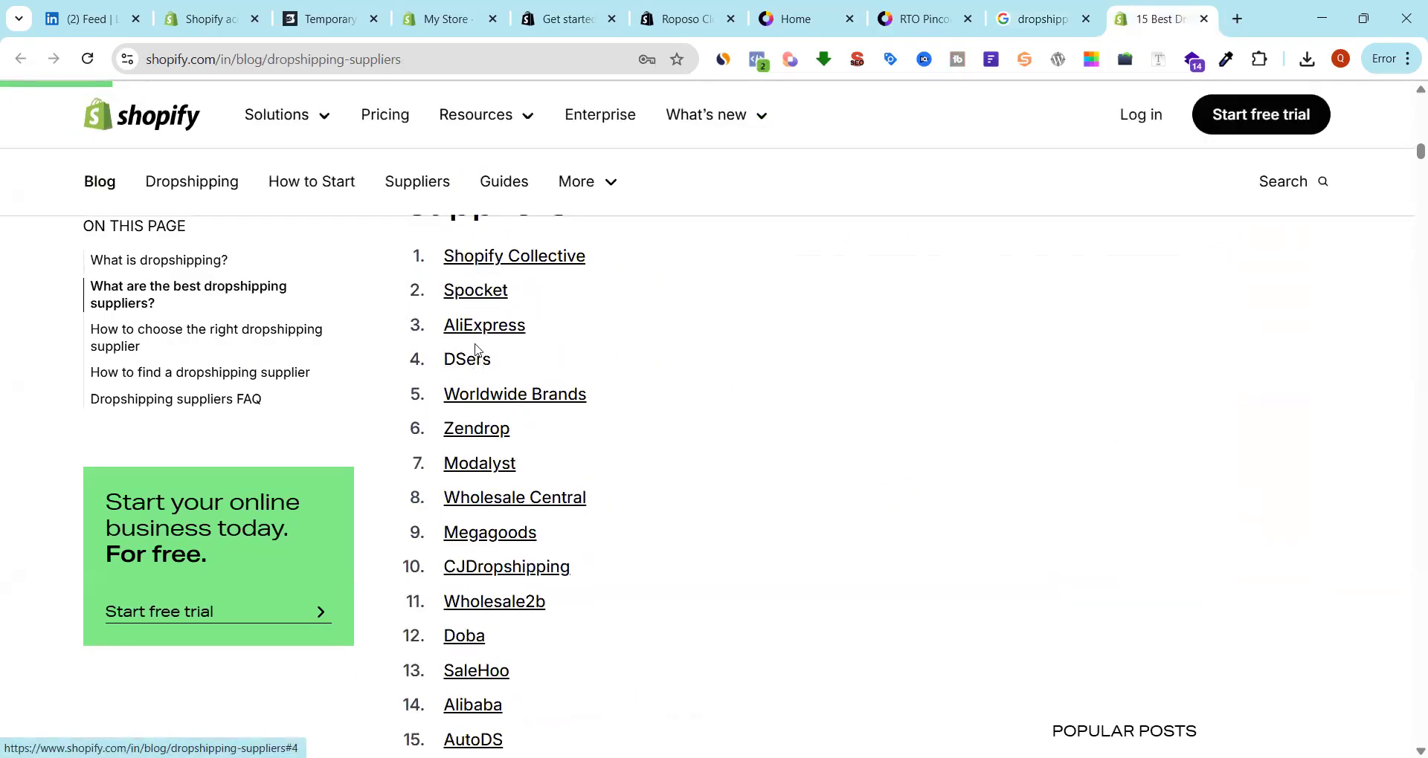
scroll(483, 511, down, 12)
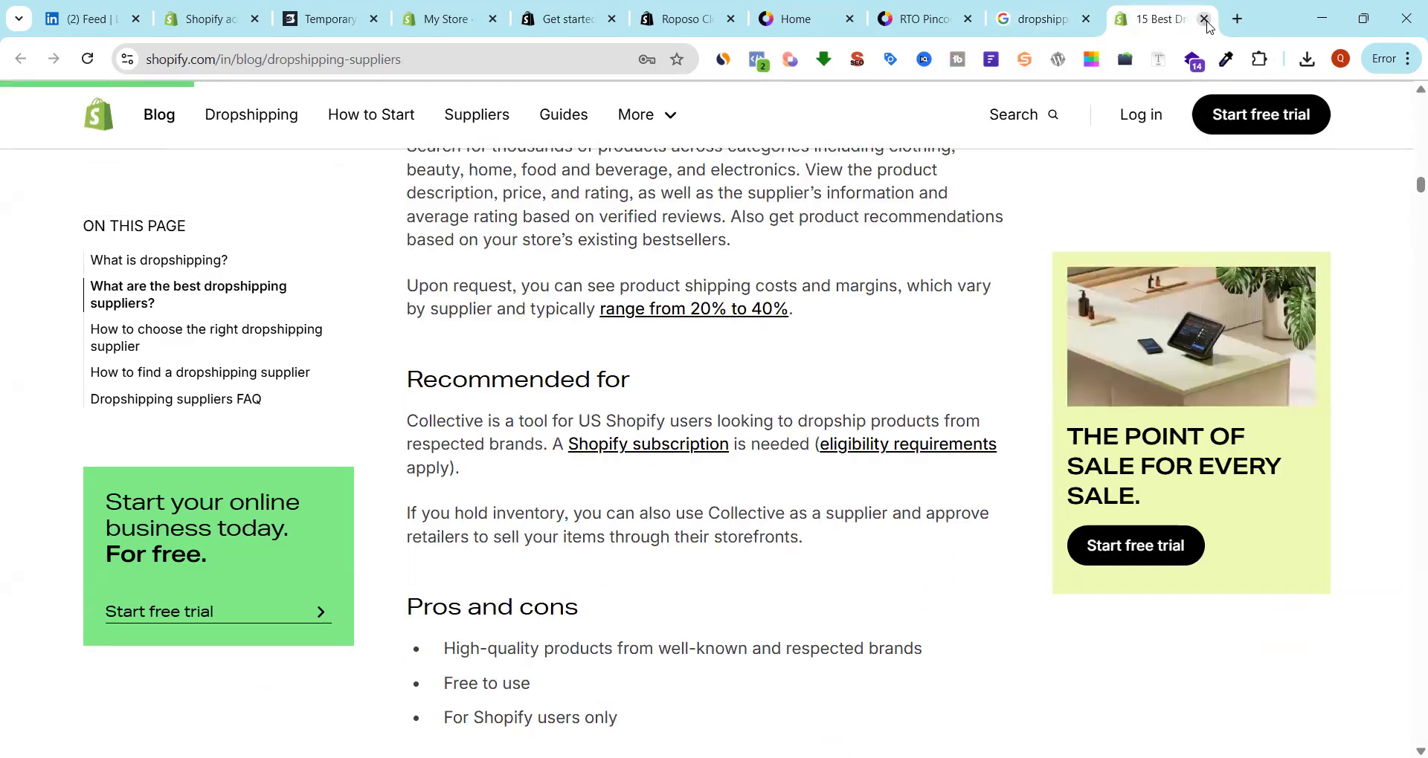
click(1204, 20)
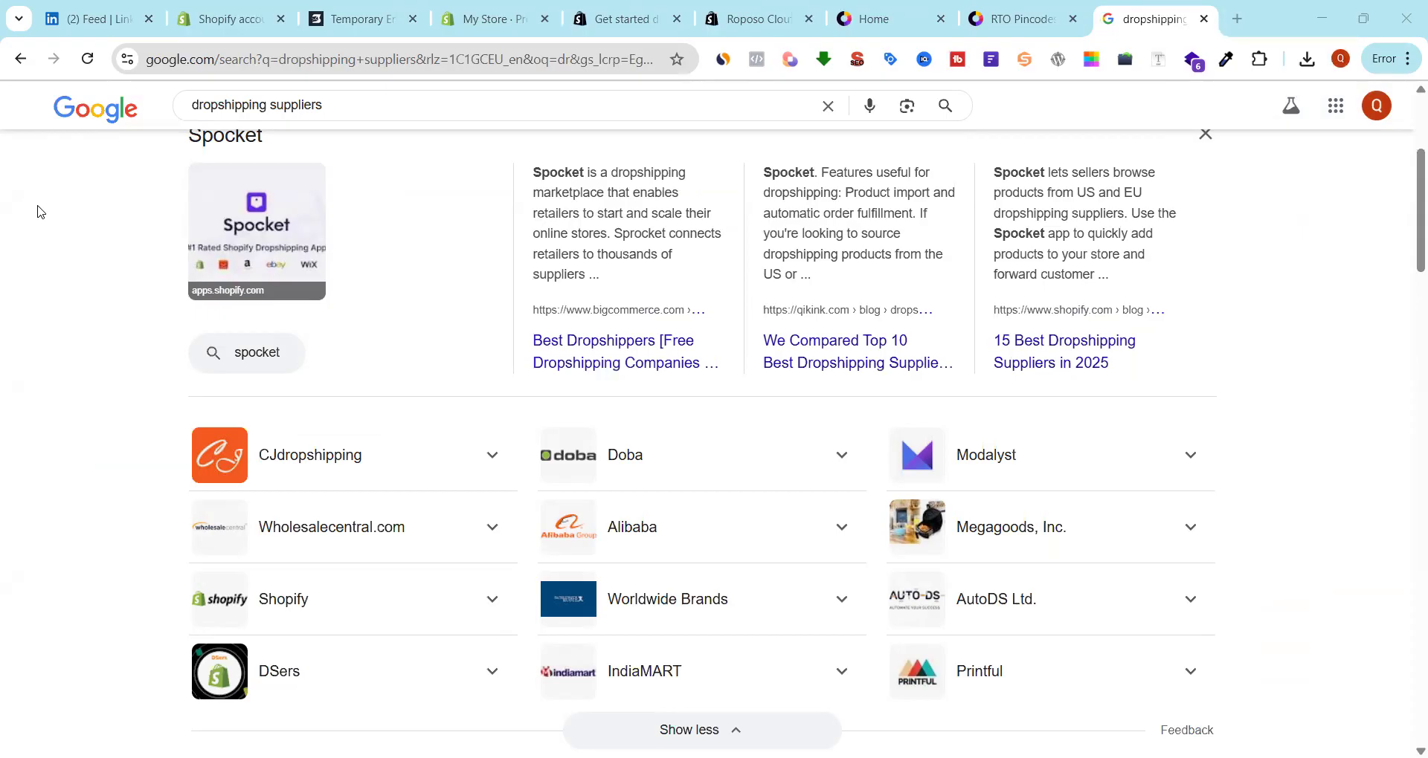
Skim the remaining dropshipping supplier search results and close the Google search to return to Roposo Clout
scroll(787, 226, down, 6)
scroll(787, 226, up, 7)
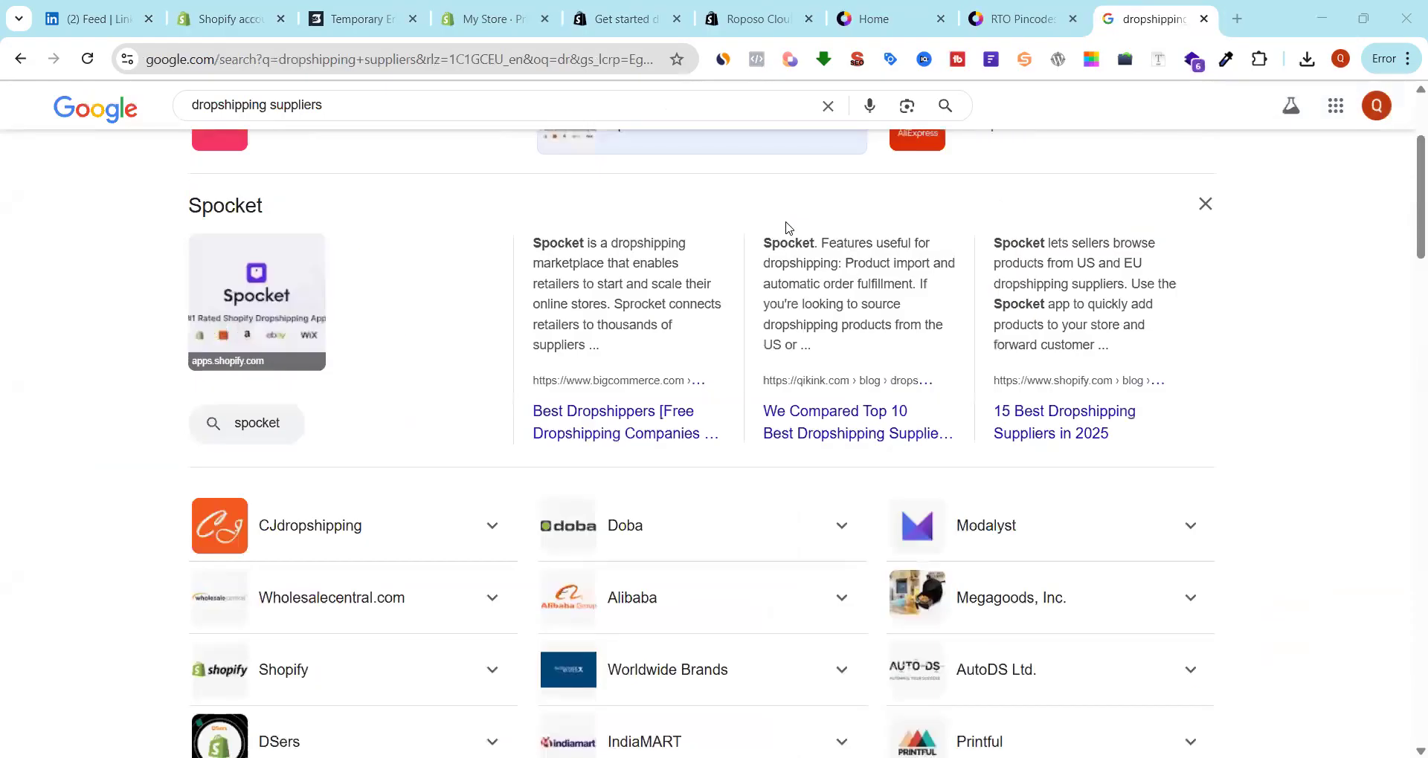
click(1204, 19)
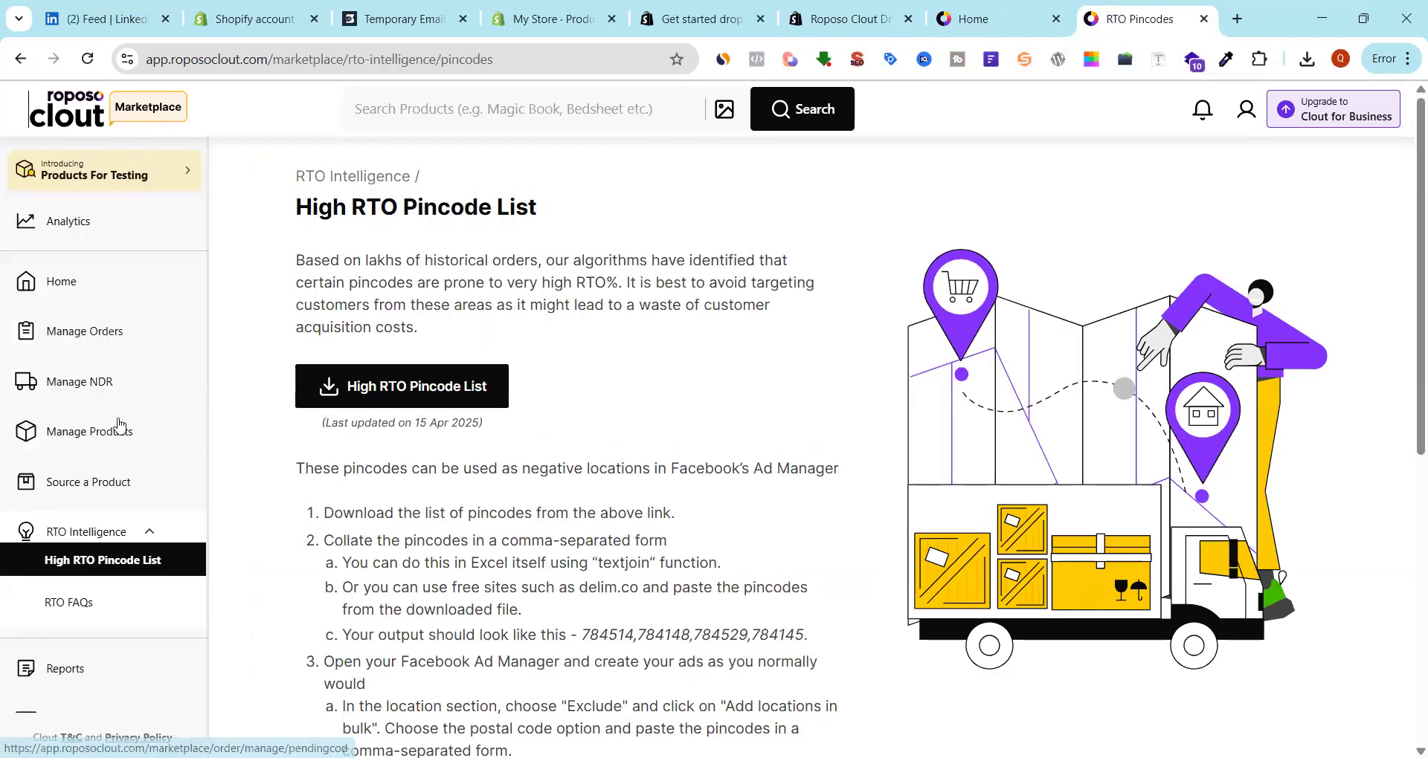
Open Roposo Clout's marketplace Home page and look over the available management sections
scroll(93, 372, down, 3)
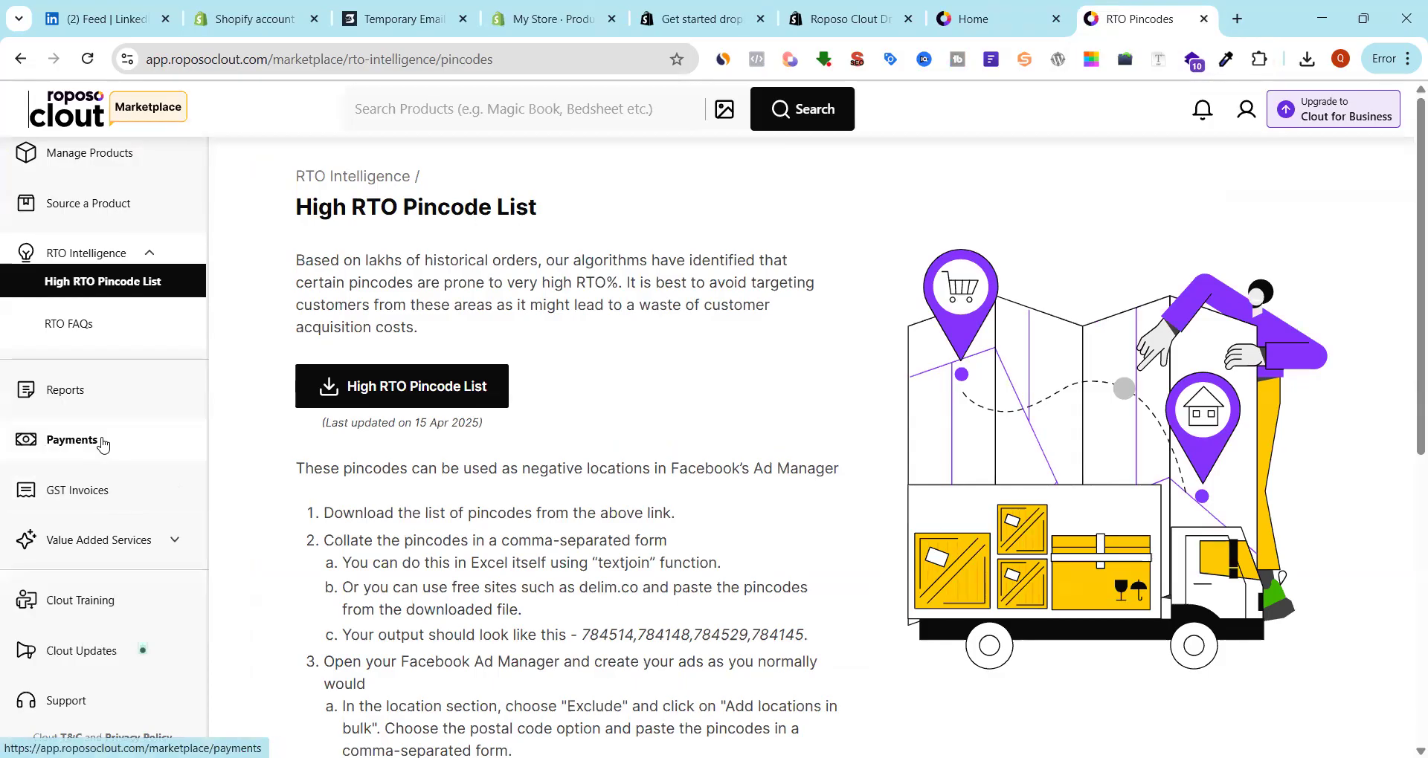
click(107, 284)
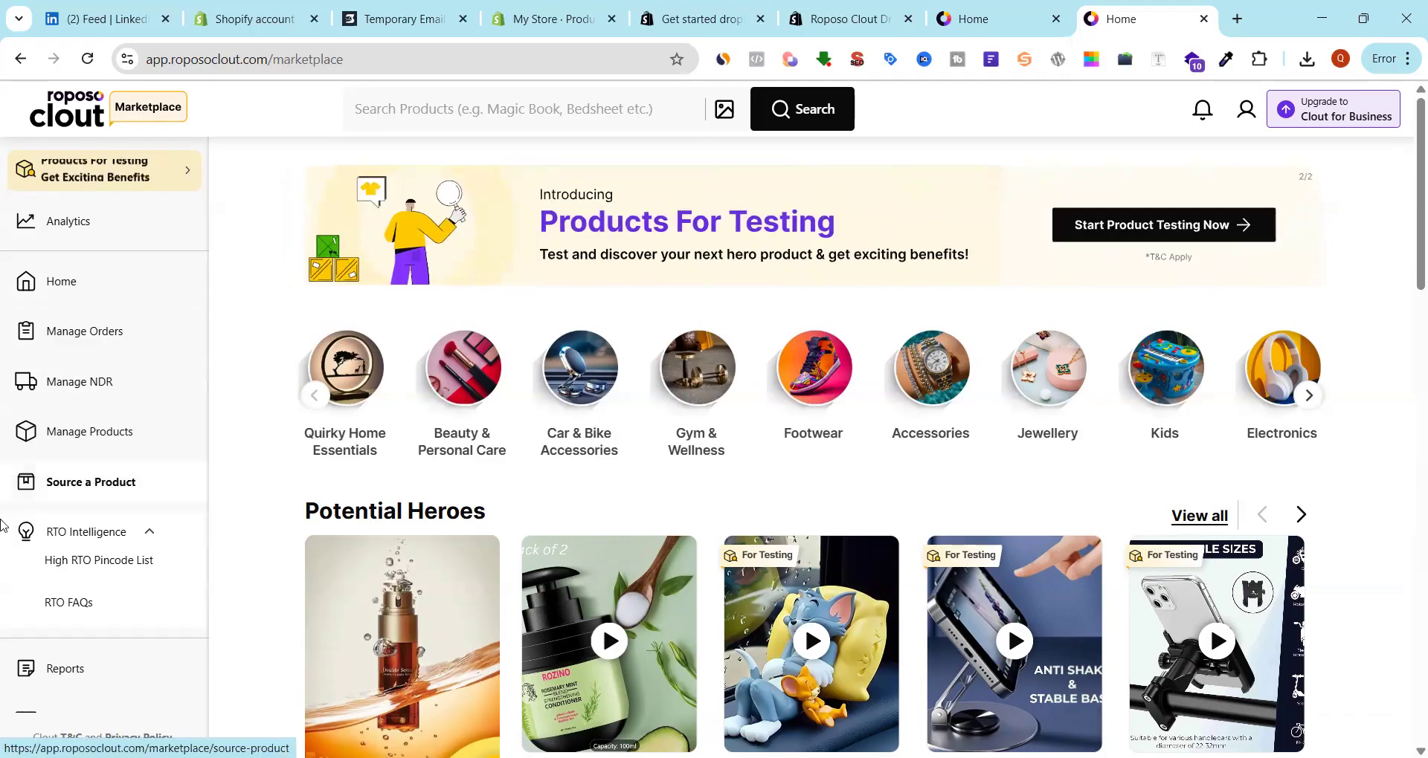
scroll(74, 572, down, 3)
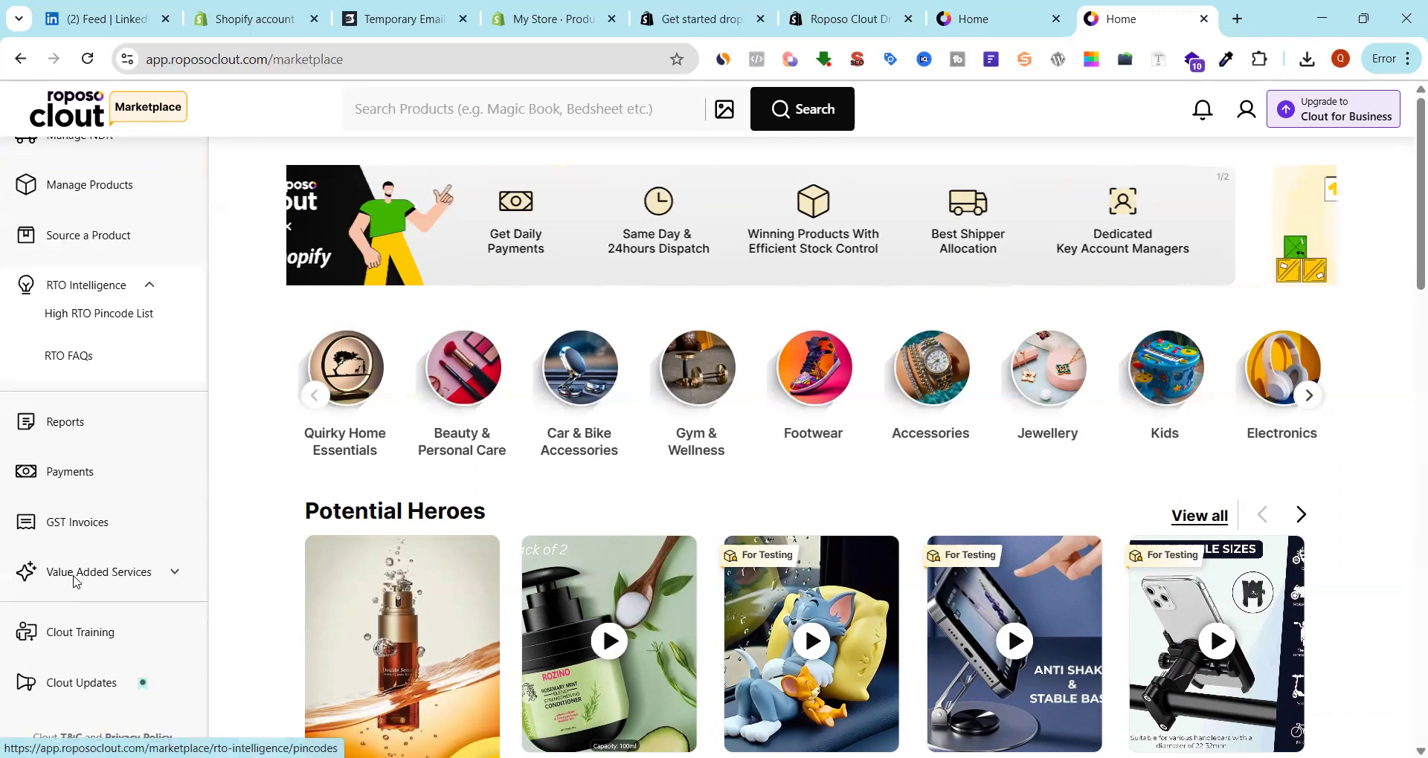
scroll(115, 521, up, 4)
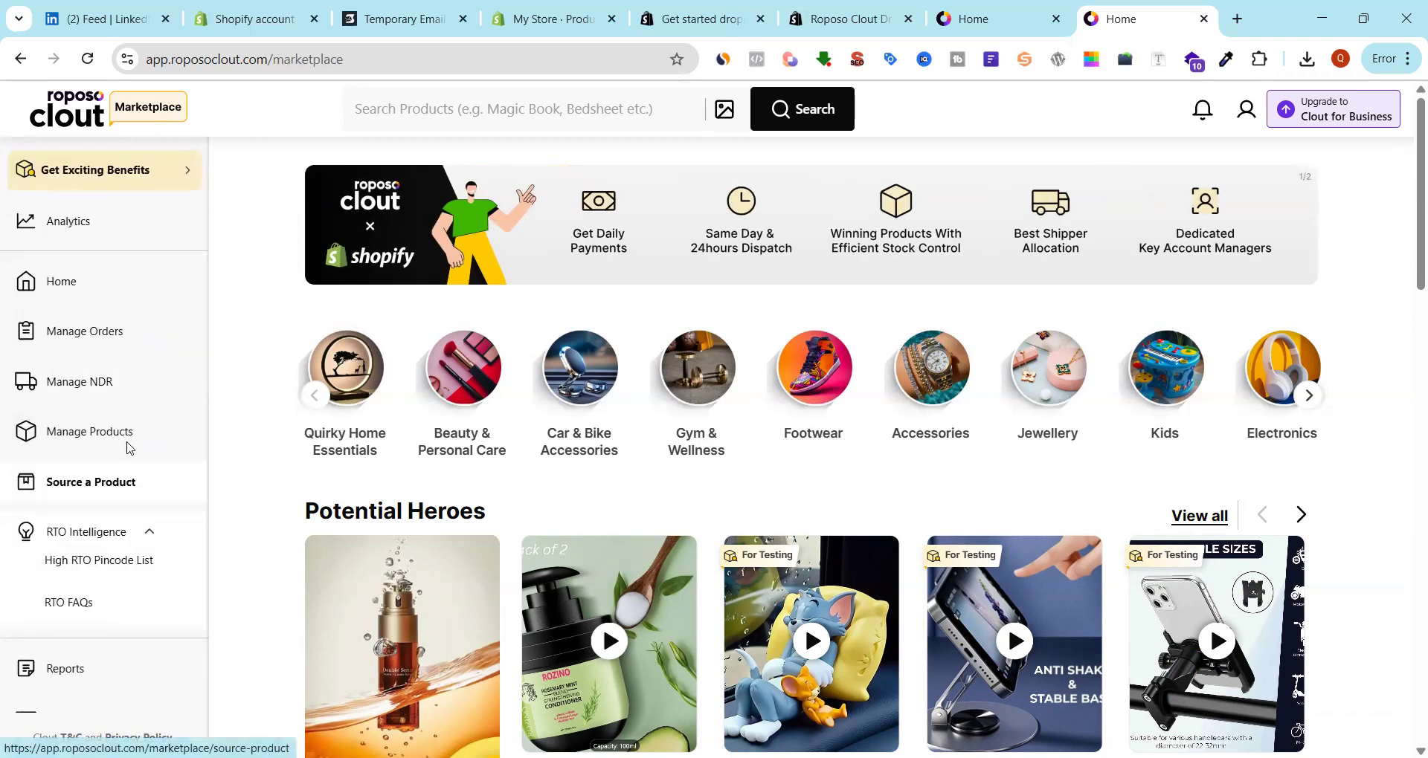
click(78, 281)
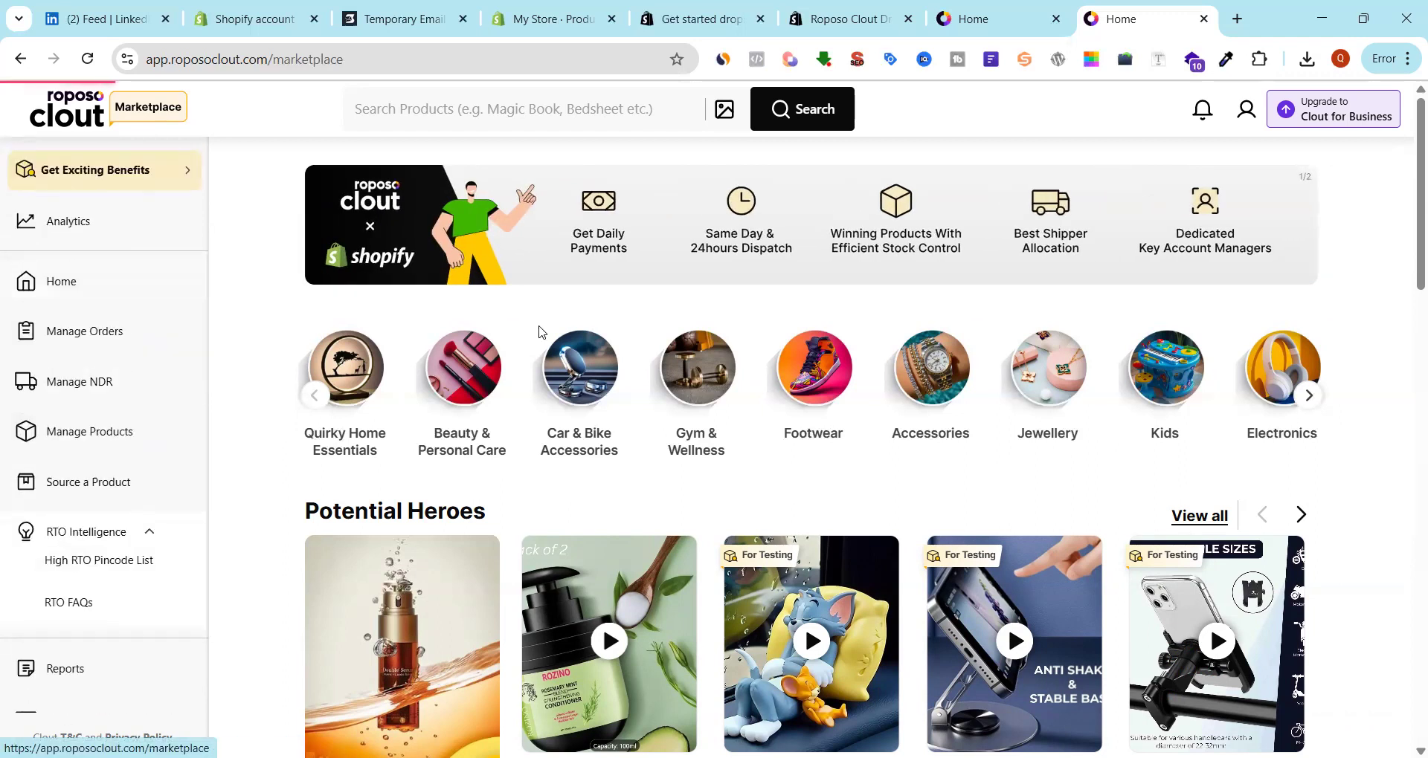
Look through the featured products on the marketplace home page and open the full Potential Heroes collection
scroll(844, 382, down, 5)
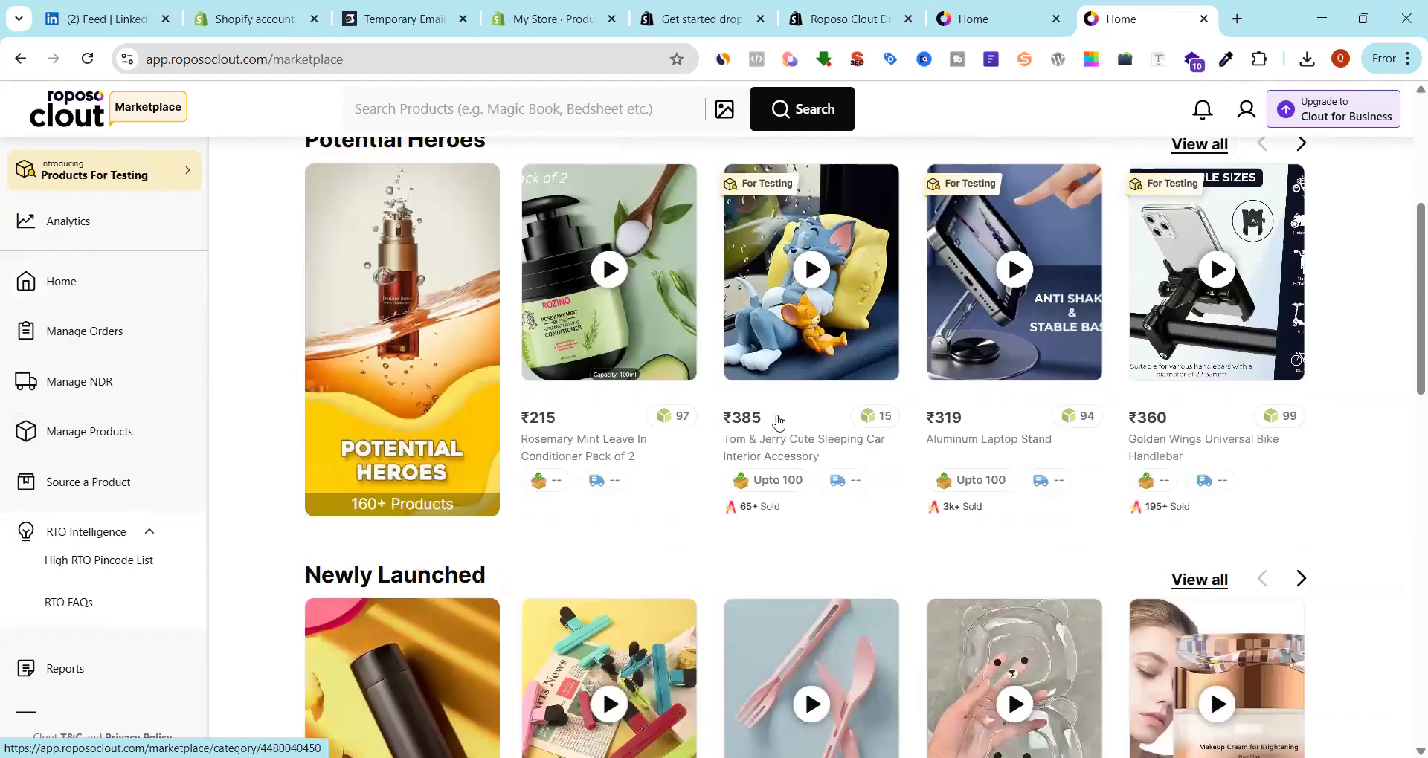
mouse_move(550, 439)
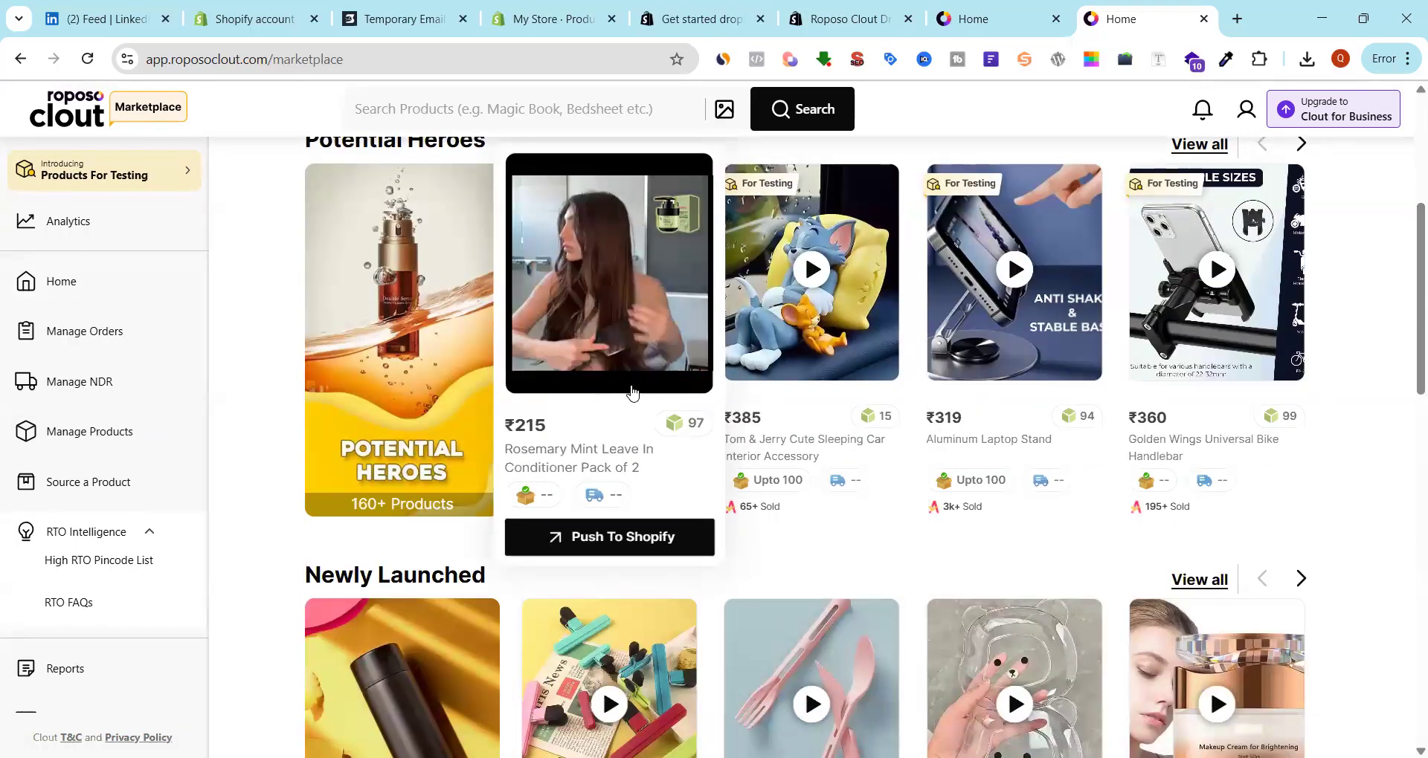
scroll(631, 392, up, 5)
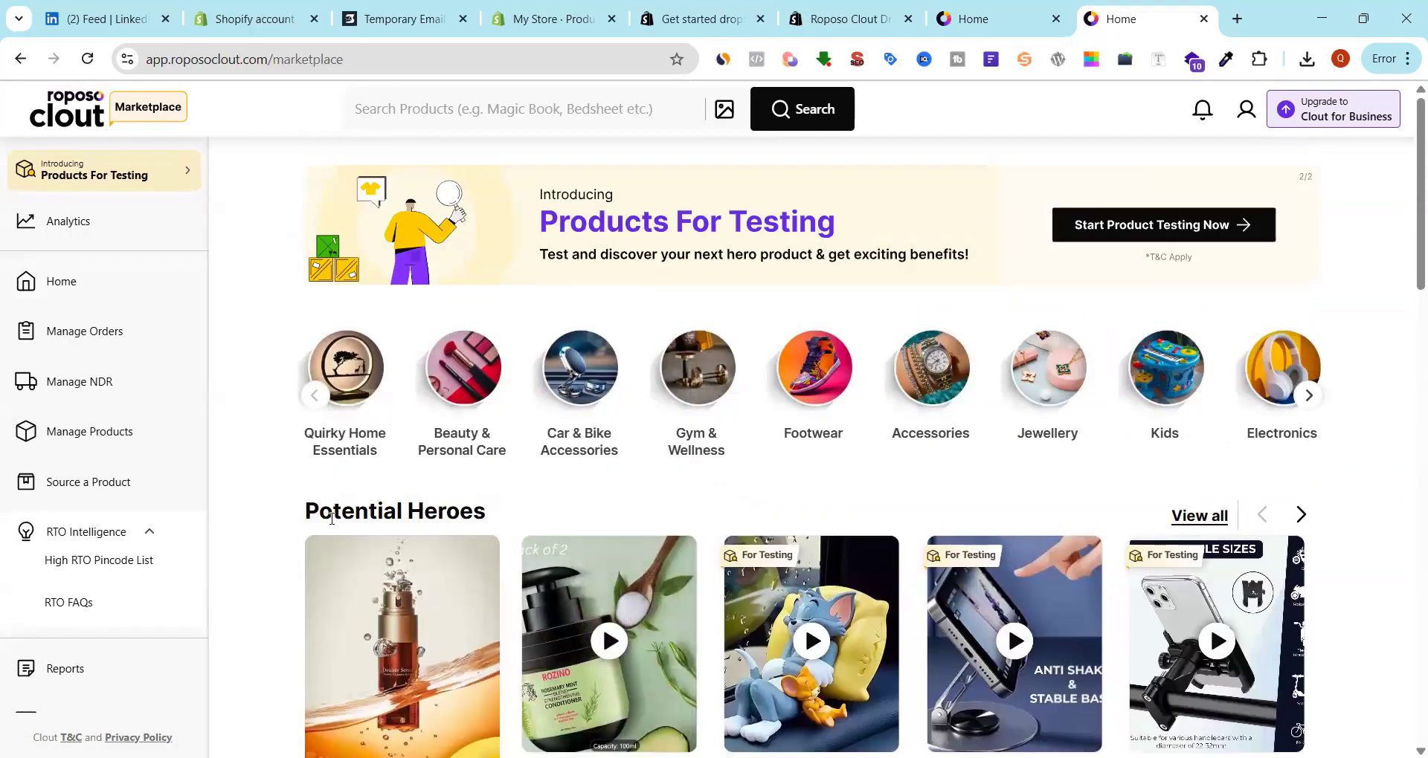
scroll(533, 509, down, 1)
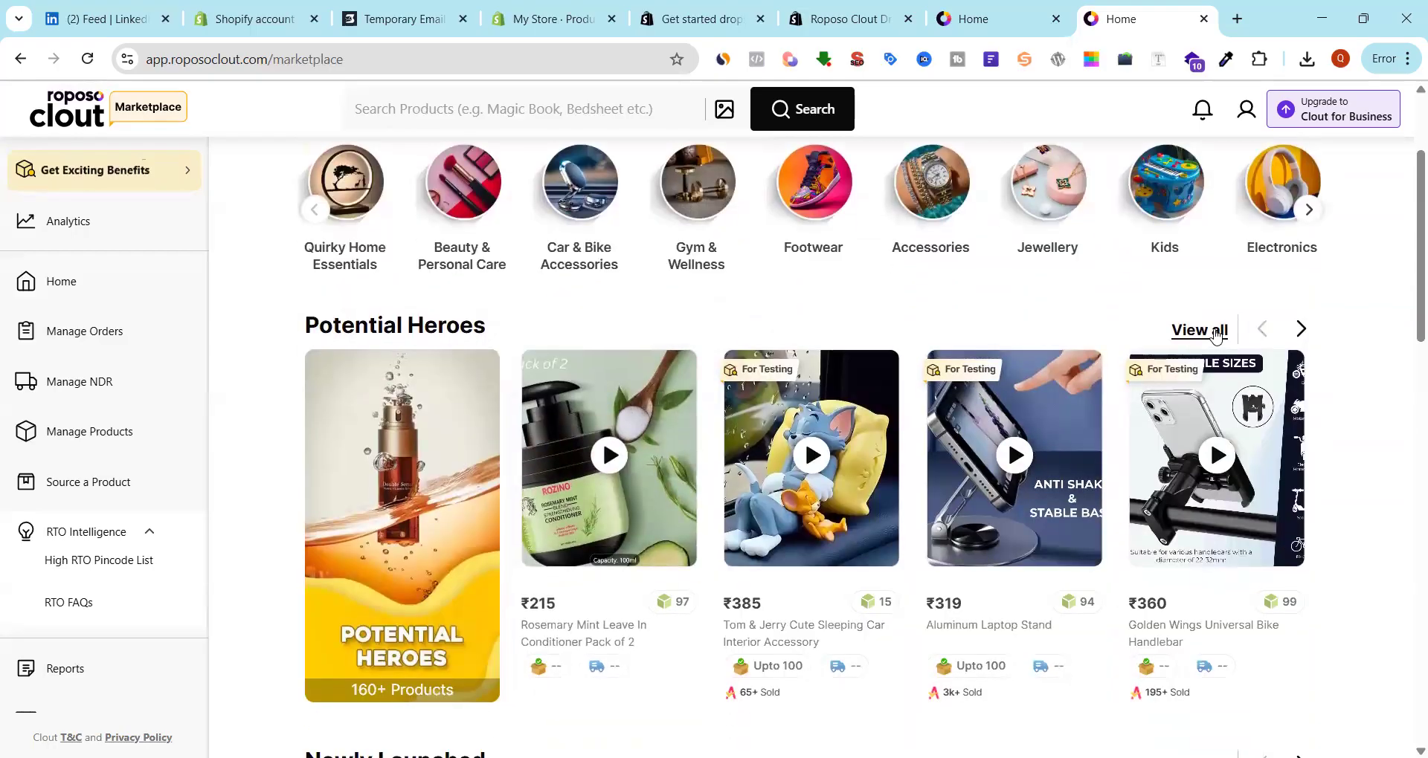
click(1213, 339)
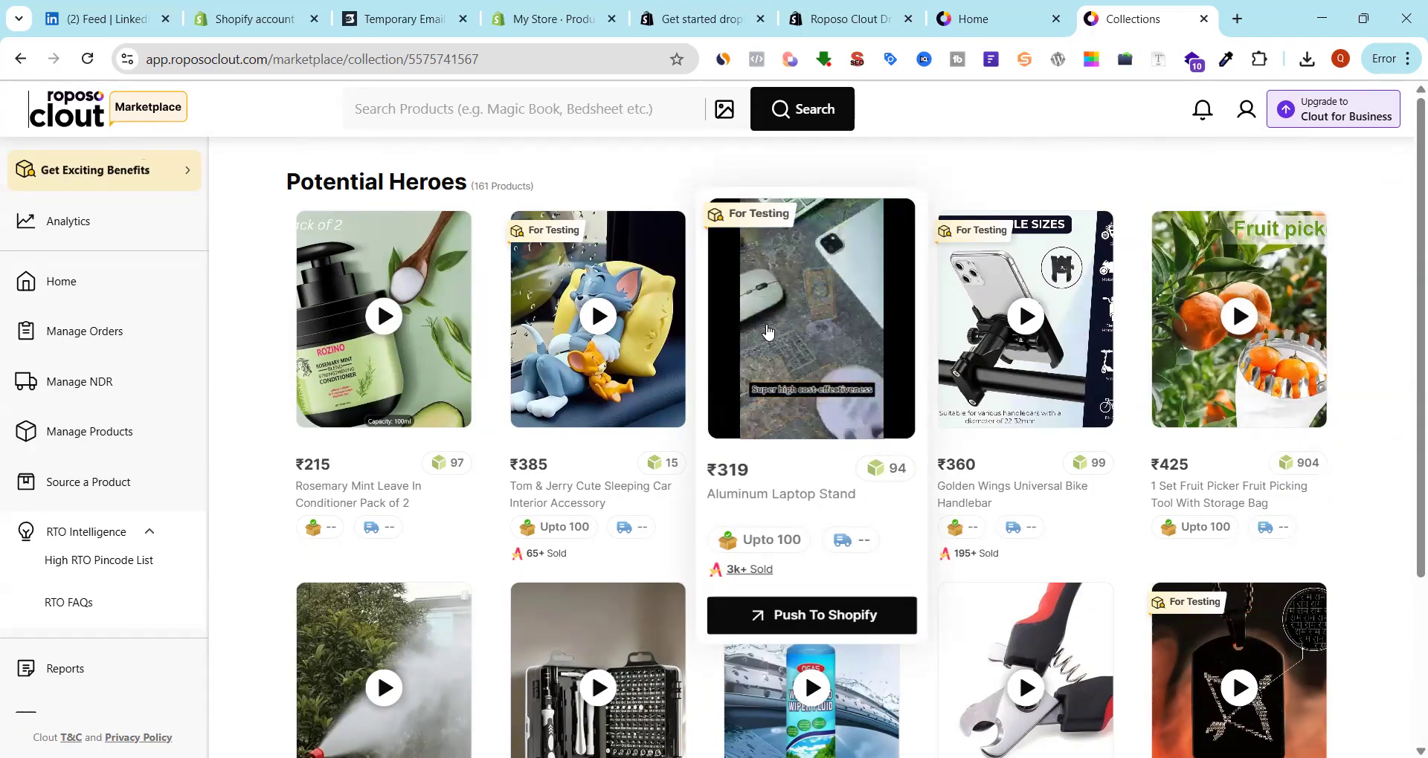
Browse the Potential Heroes collection, checking the products' prices and inventory
mouse_move(1291, 403)
scroll(1291, 402, down, 3)
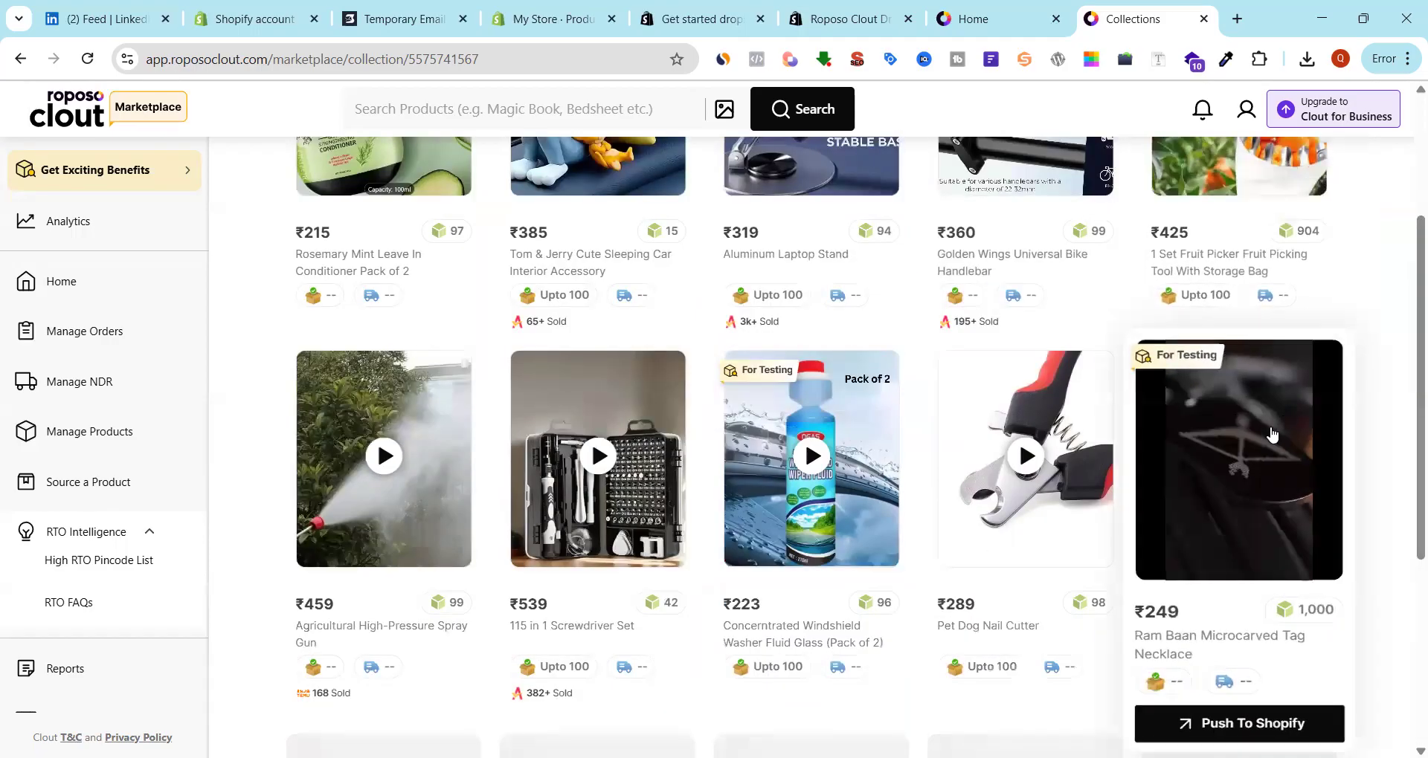
mouse_move(1227, 275)
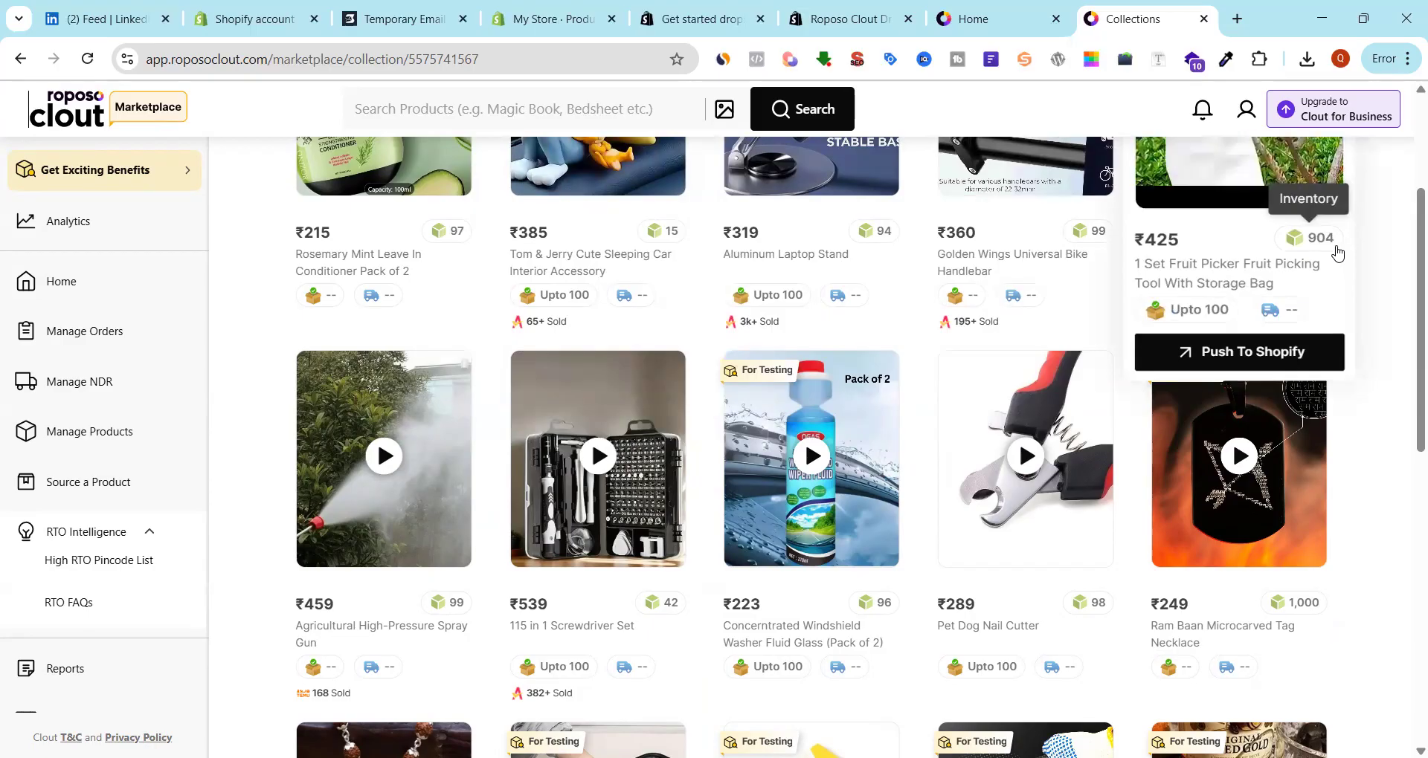
scroll(1315, 243, down, 5)
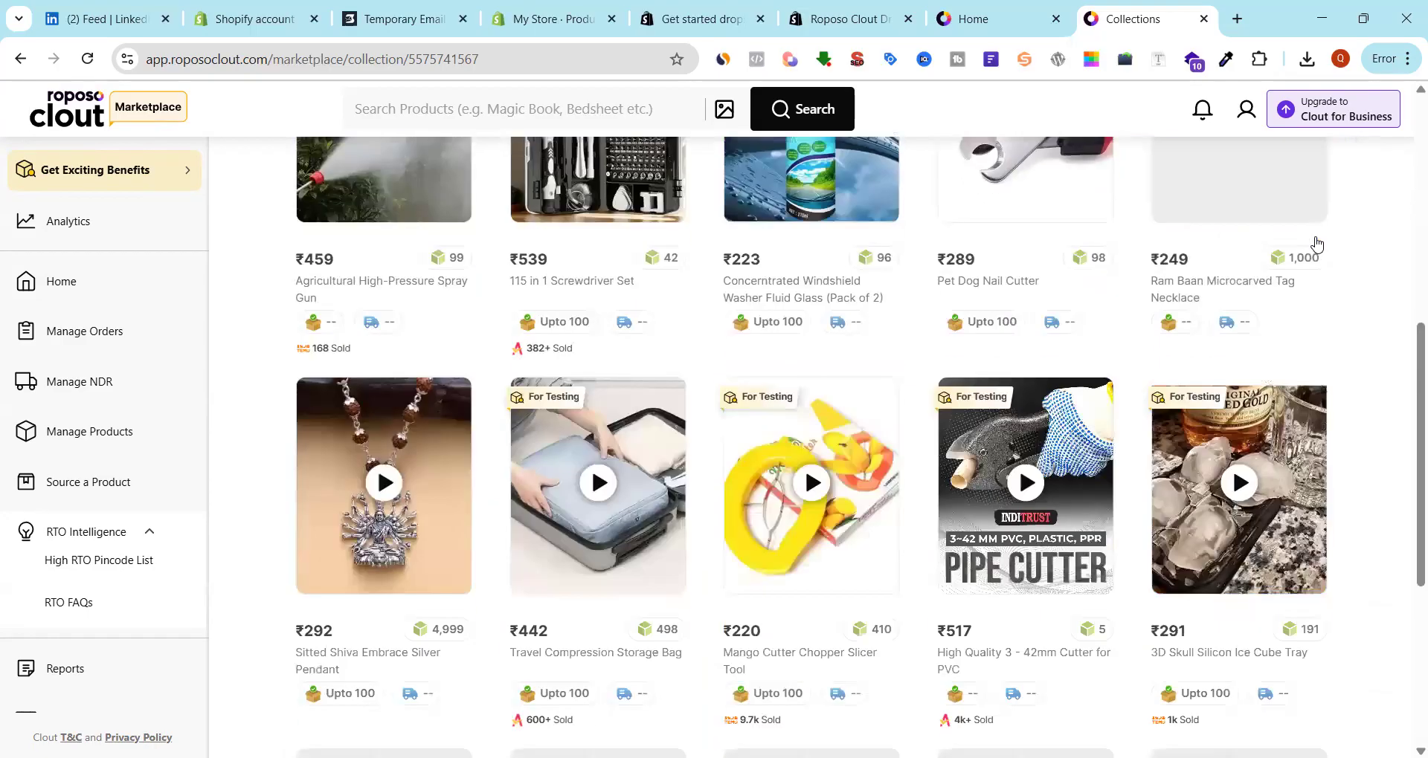
scroll(1315, 243, down, 2)
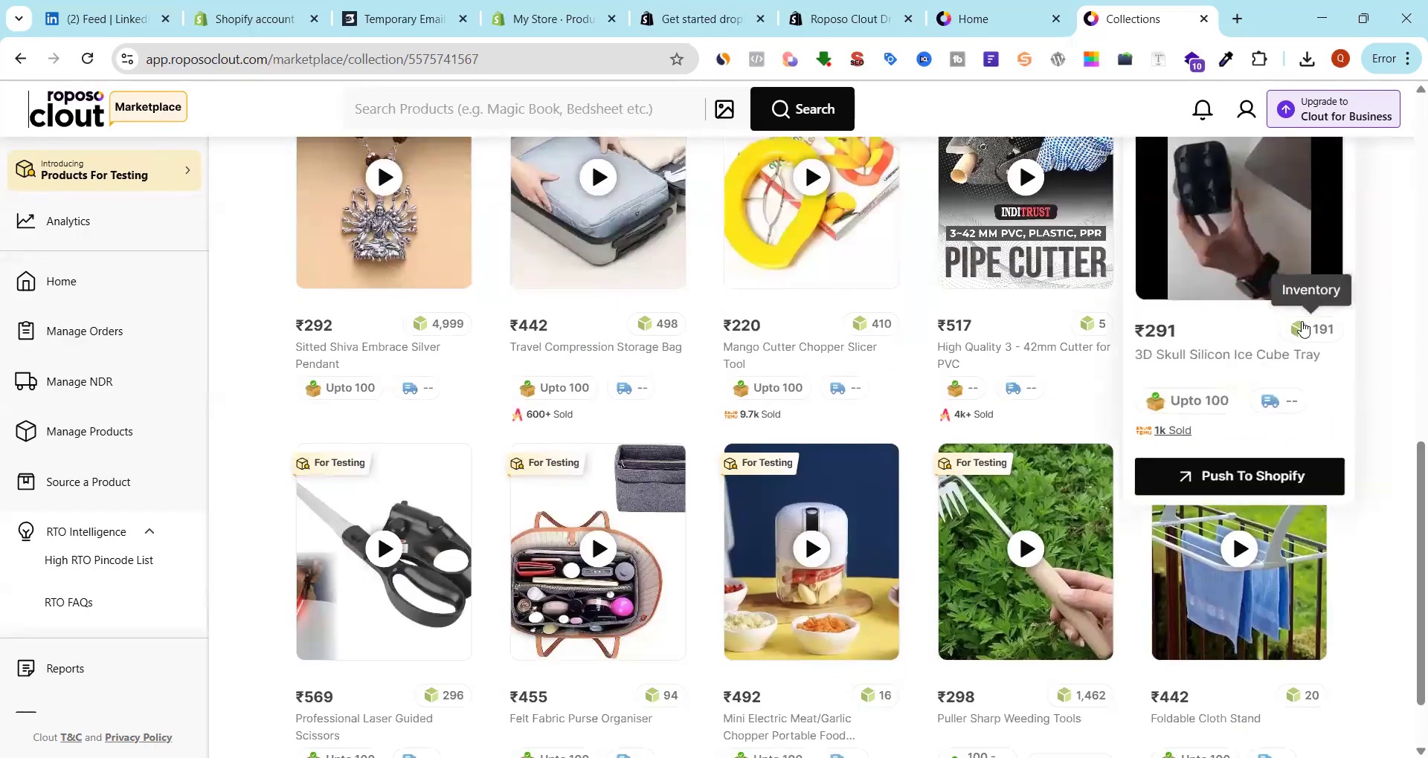
scroll(428, 349, down, 2)
scroll(428, 350, up, 2)
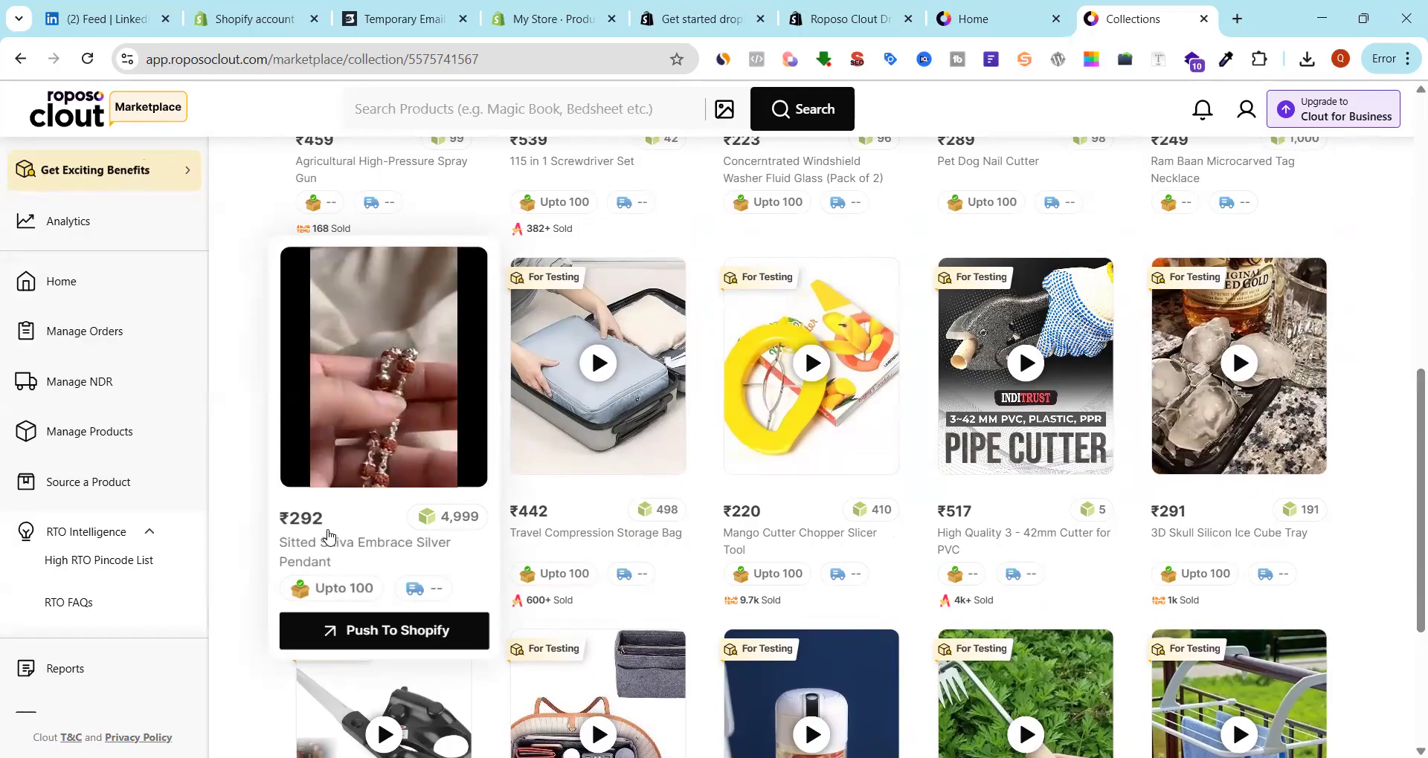
Open the Sitted Shiva Embrace Silver Pendant's product page from the Potential Heroes collection in a separate tab and view it
click(305, 542)
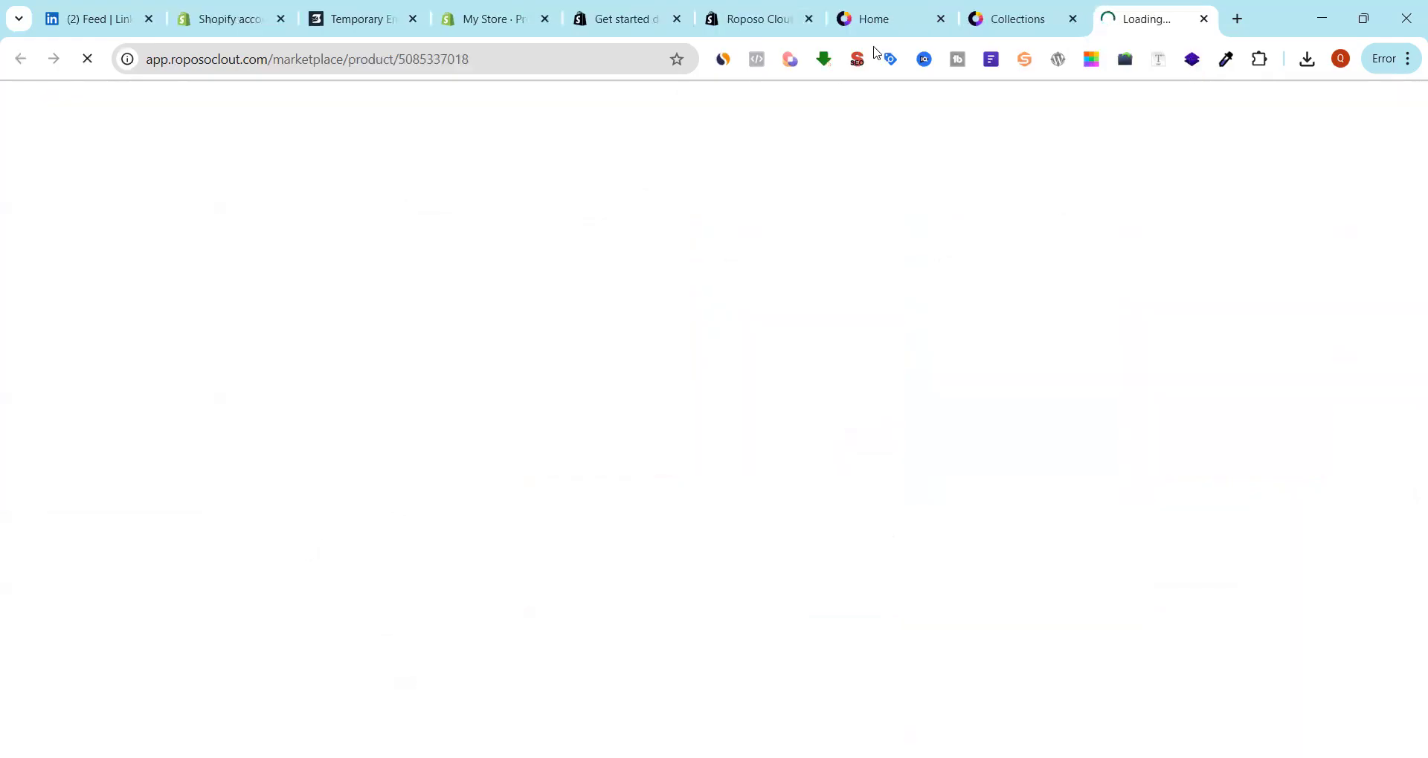
click(1004, 14)
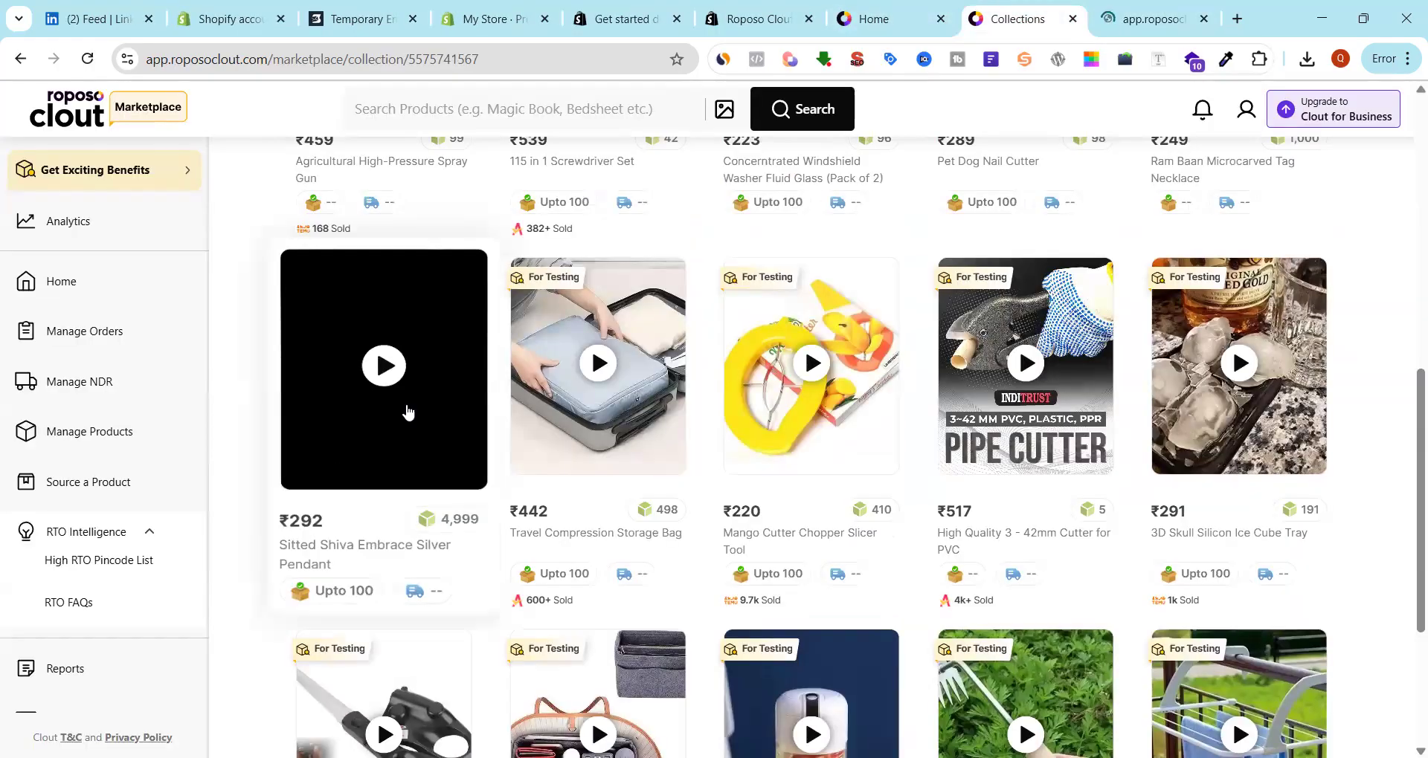
drag(332, 563, 283, 550)
click(284, 550)
right_click(281, 547)
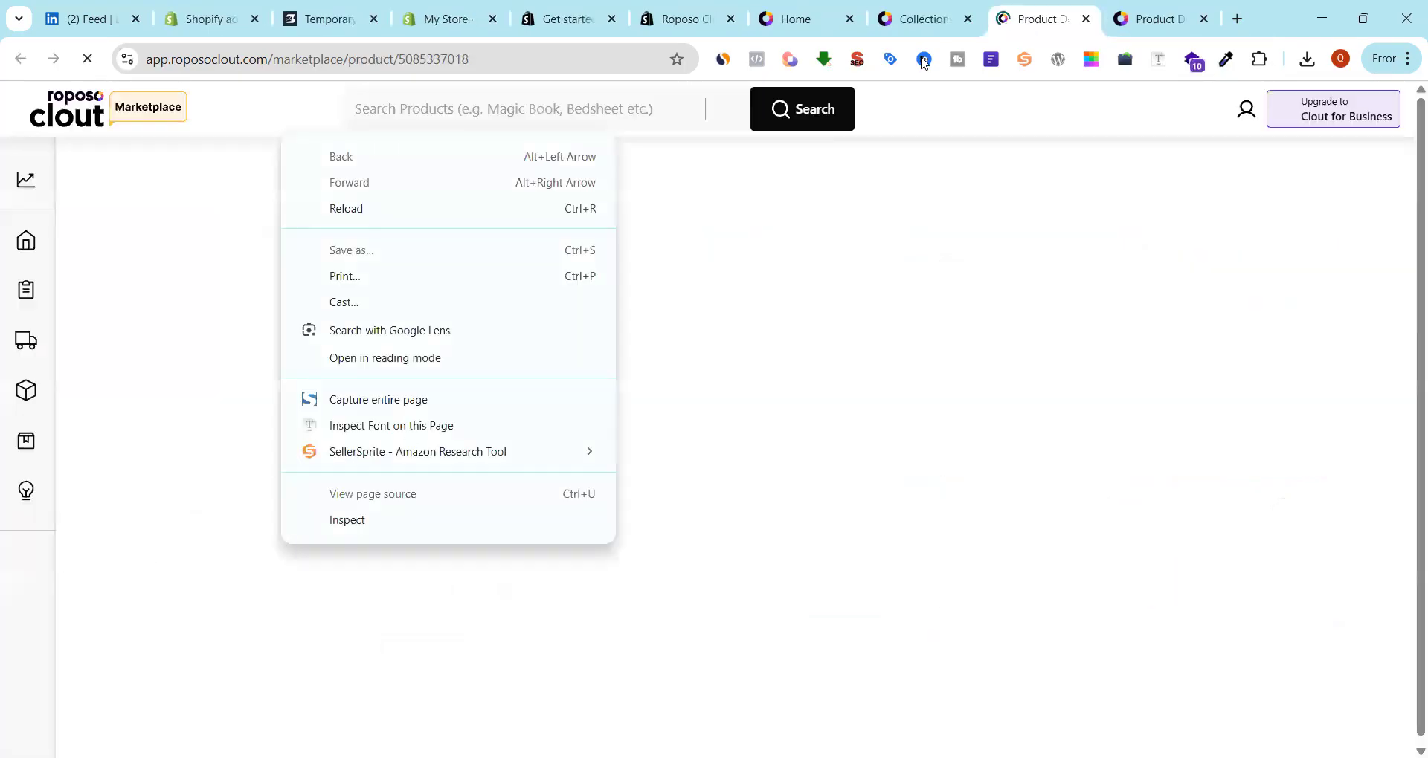
click(919, 18)
click(1015, 16)
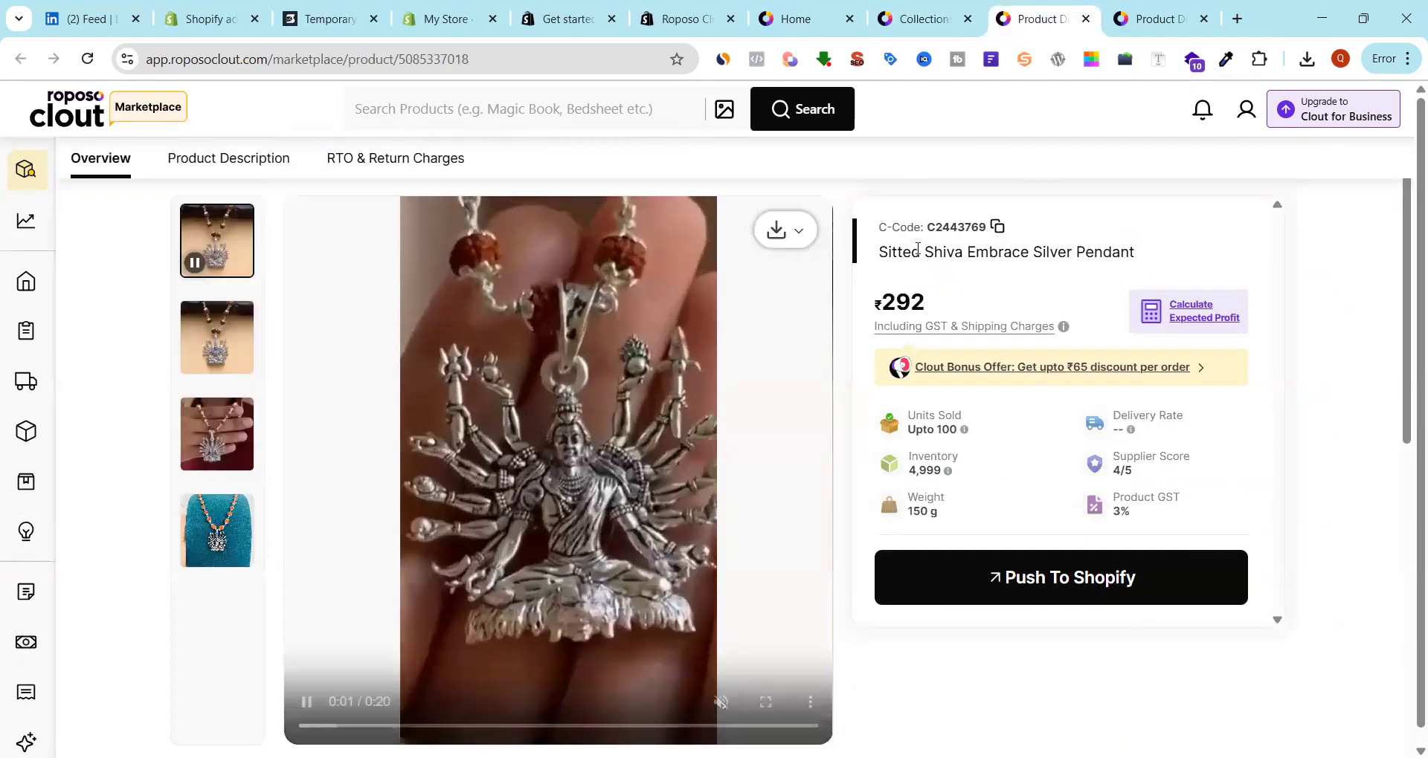
Search Google for the product title "Sitted Shiva Embrace Silver Pendant" from its Clout product page
drag(912, 251, 1123, 249)
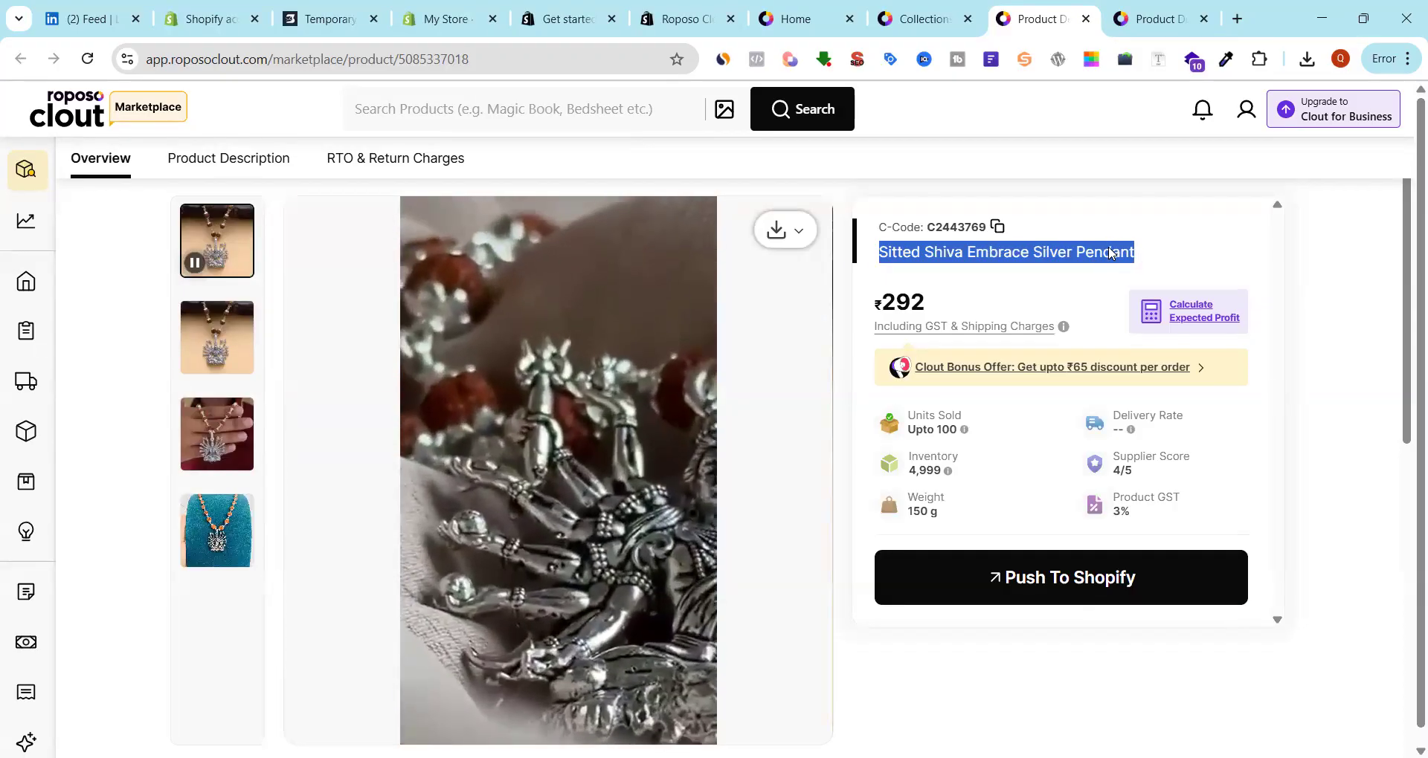
right_click(1109, 250)
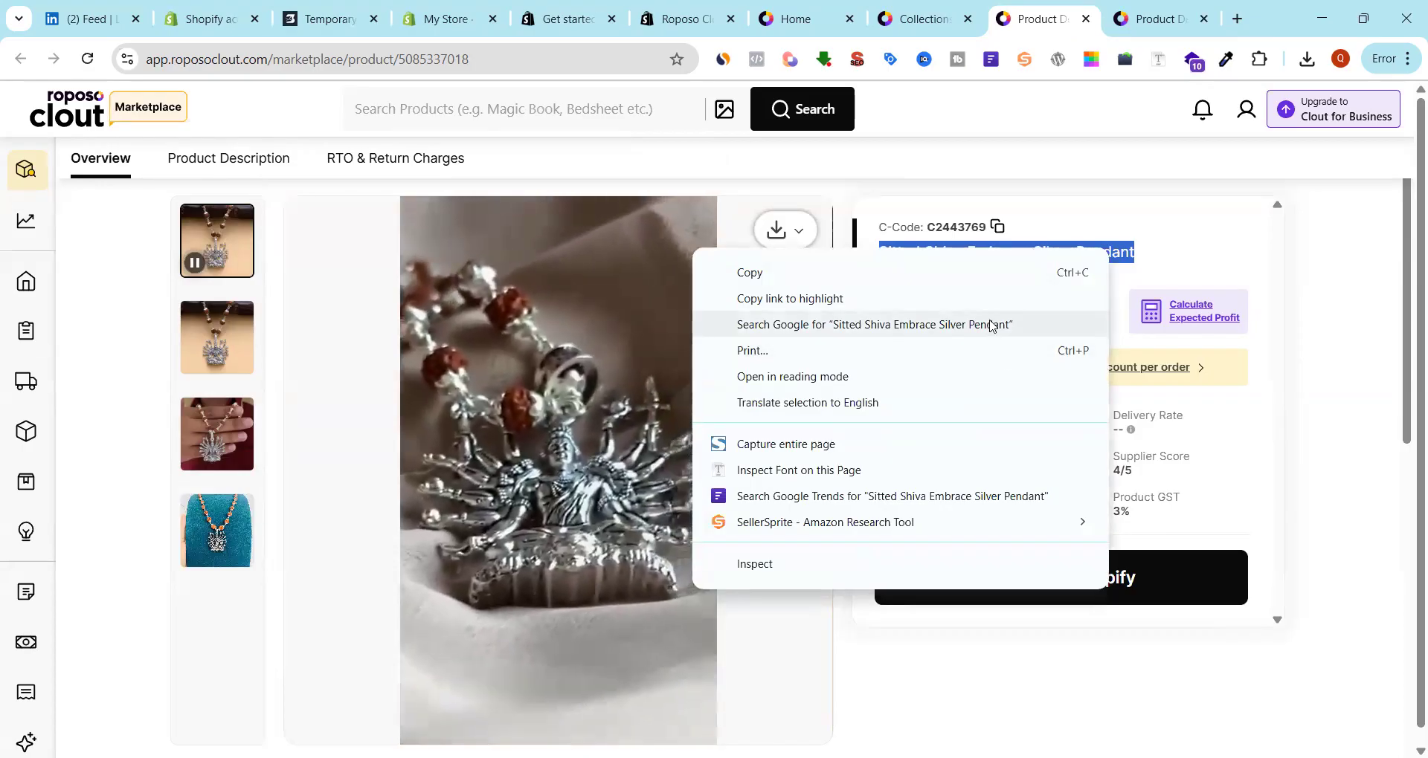
key(Escape)
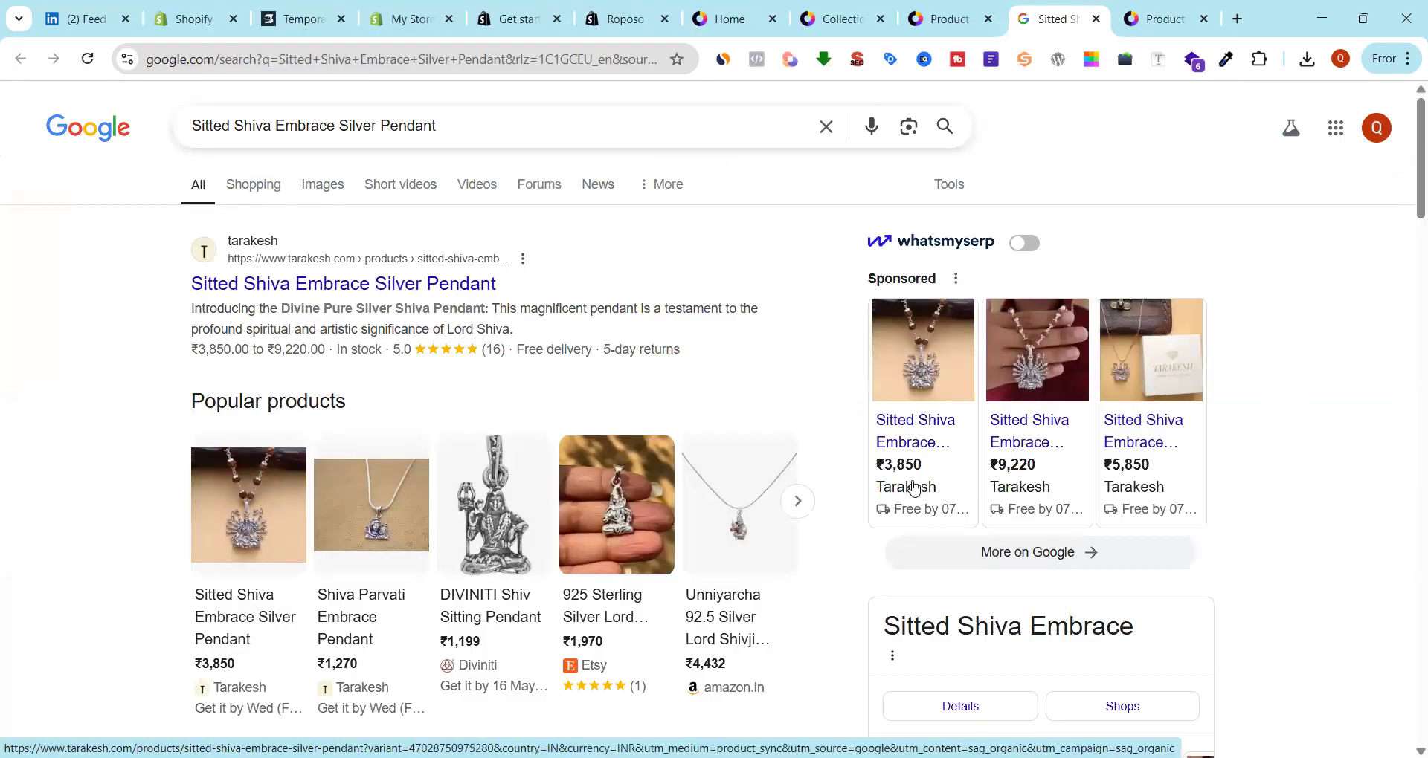
Compare the pendant's selling prices across the sponsored listings and popular products in the Google results
mouse_move(899, 488)
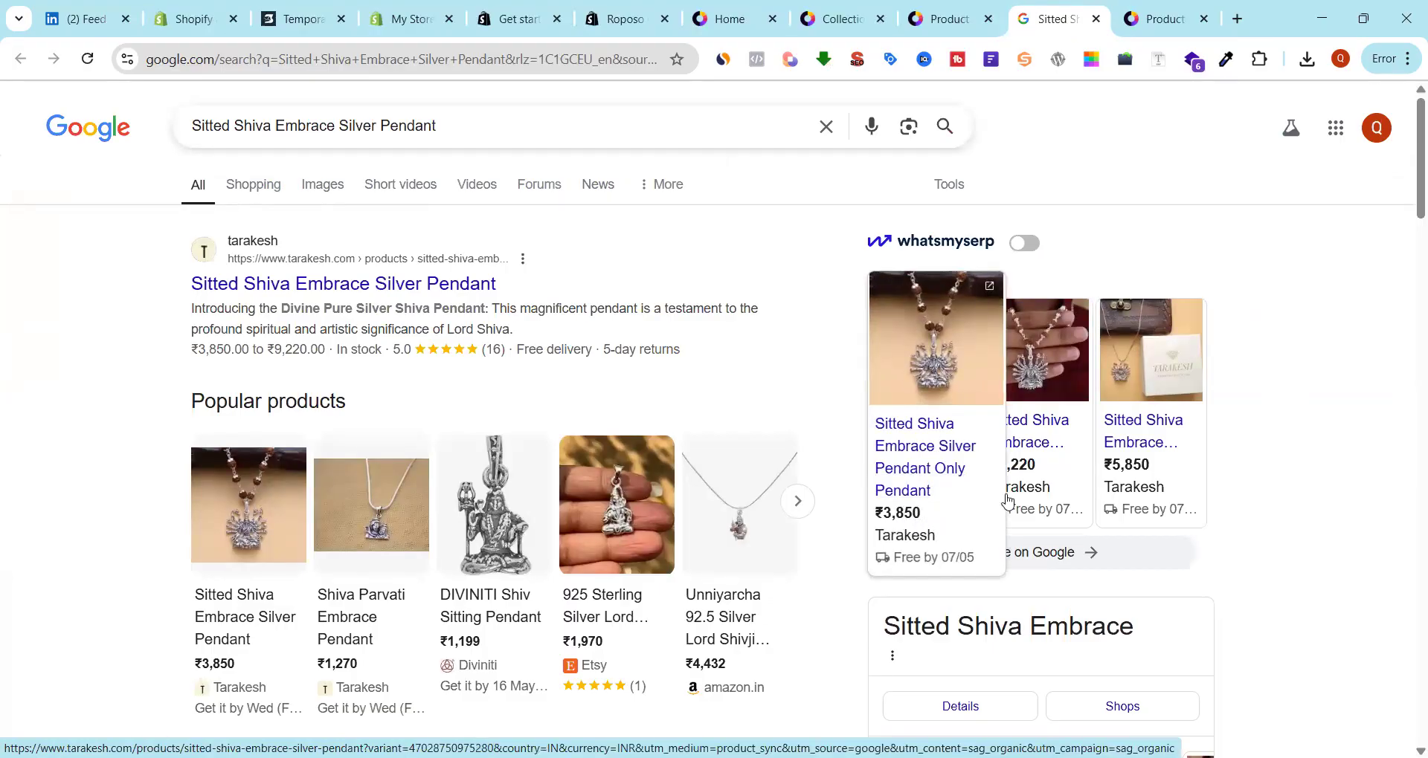
mouse_move(1036, 492)
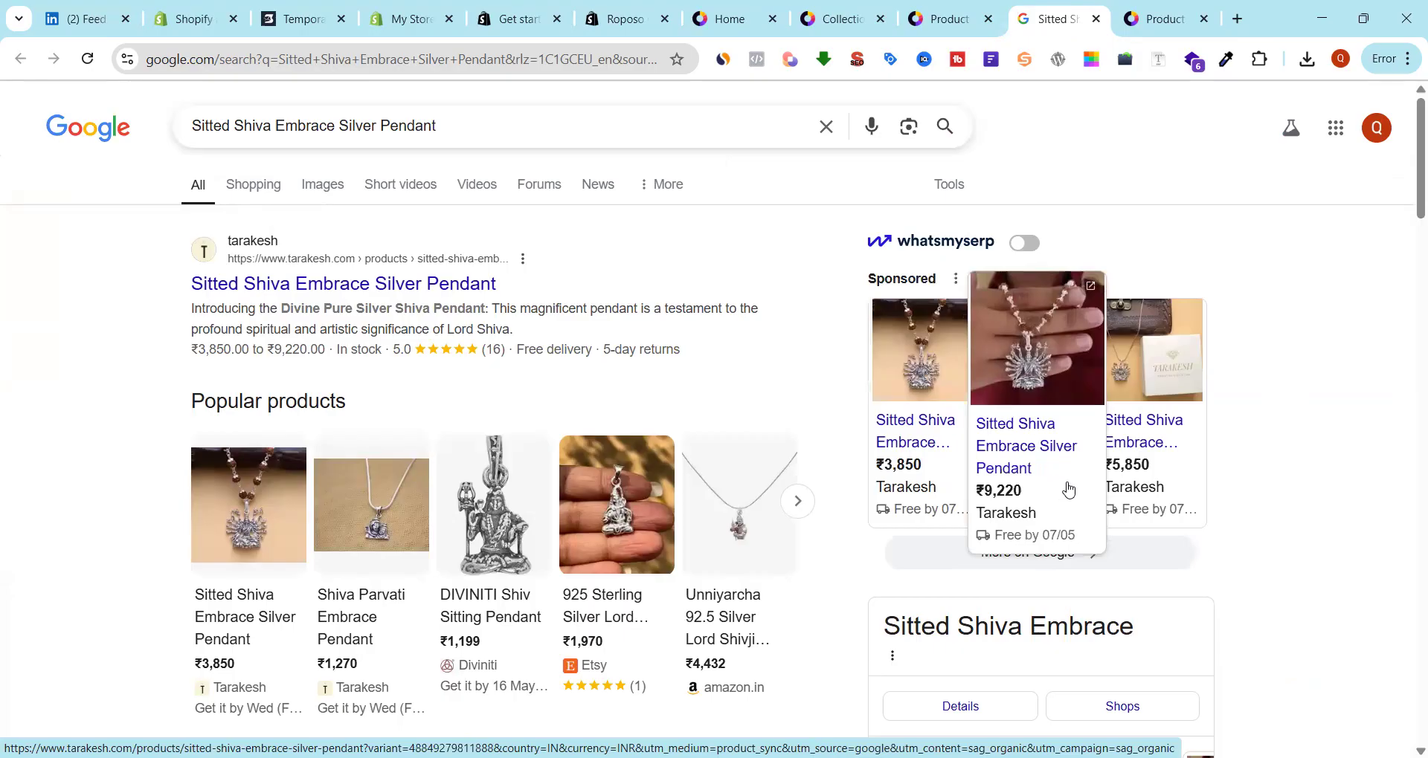
mouse_move(1156, 477)
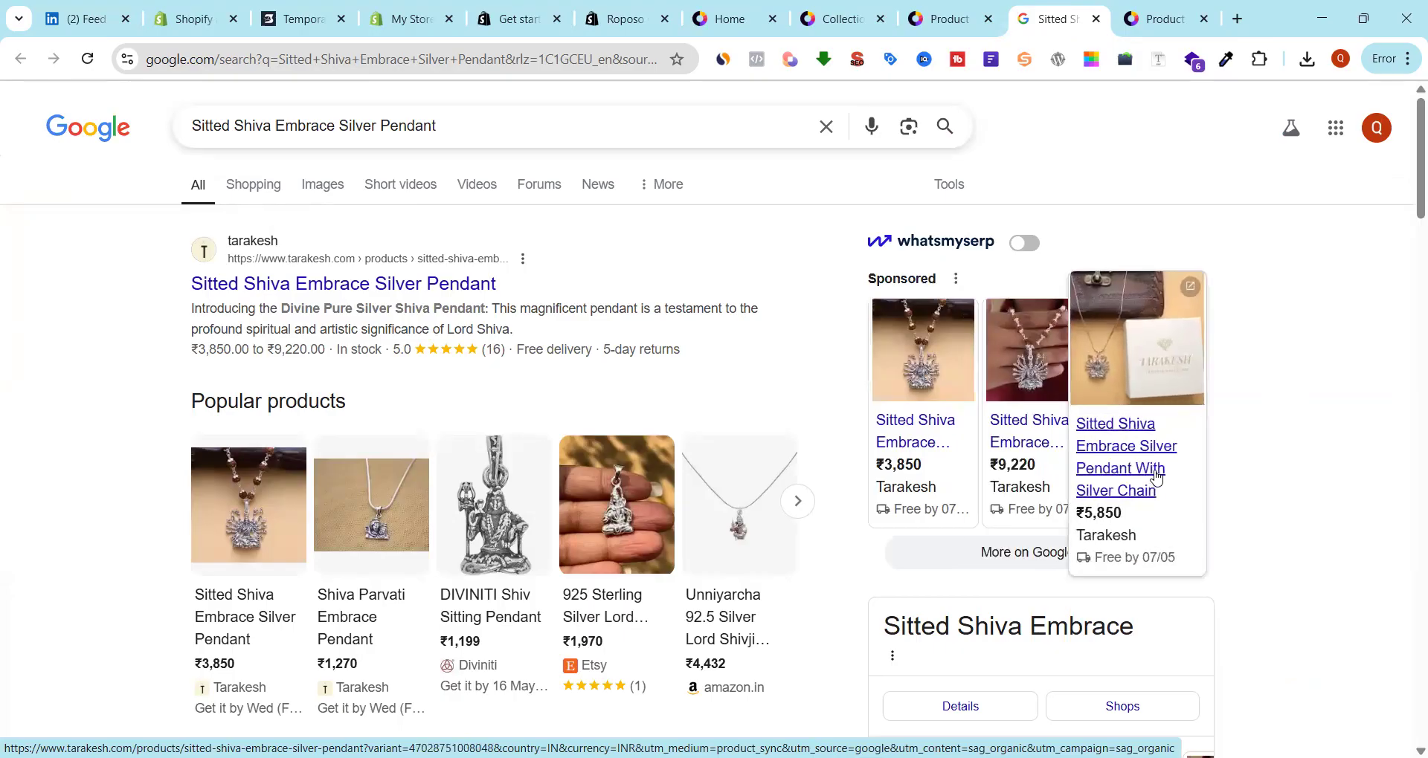
scroll(457, 372, down, 3)
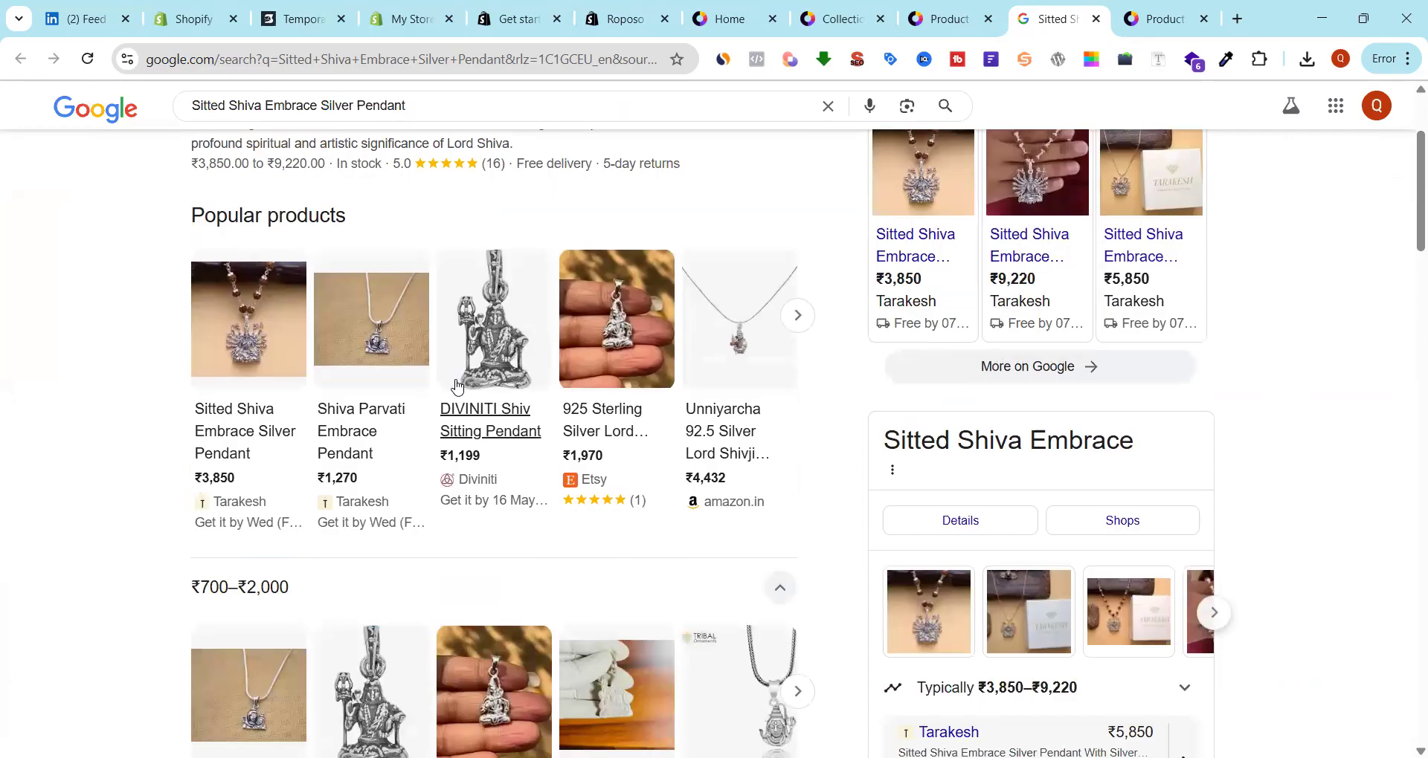
Check the pendant's price ranges and competing sellers in the Google results, and open the Shopping results for the same search
scroll(521, 430, down, 4)
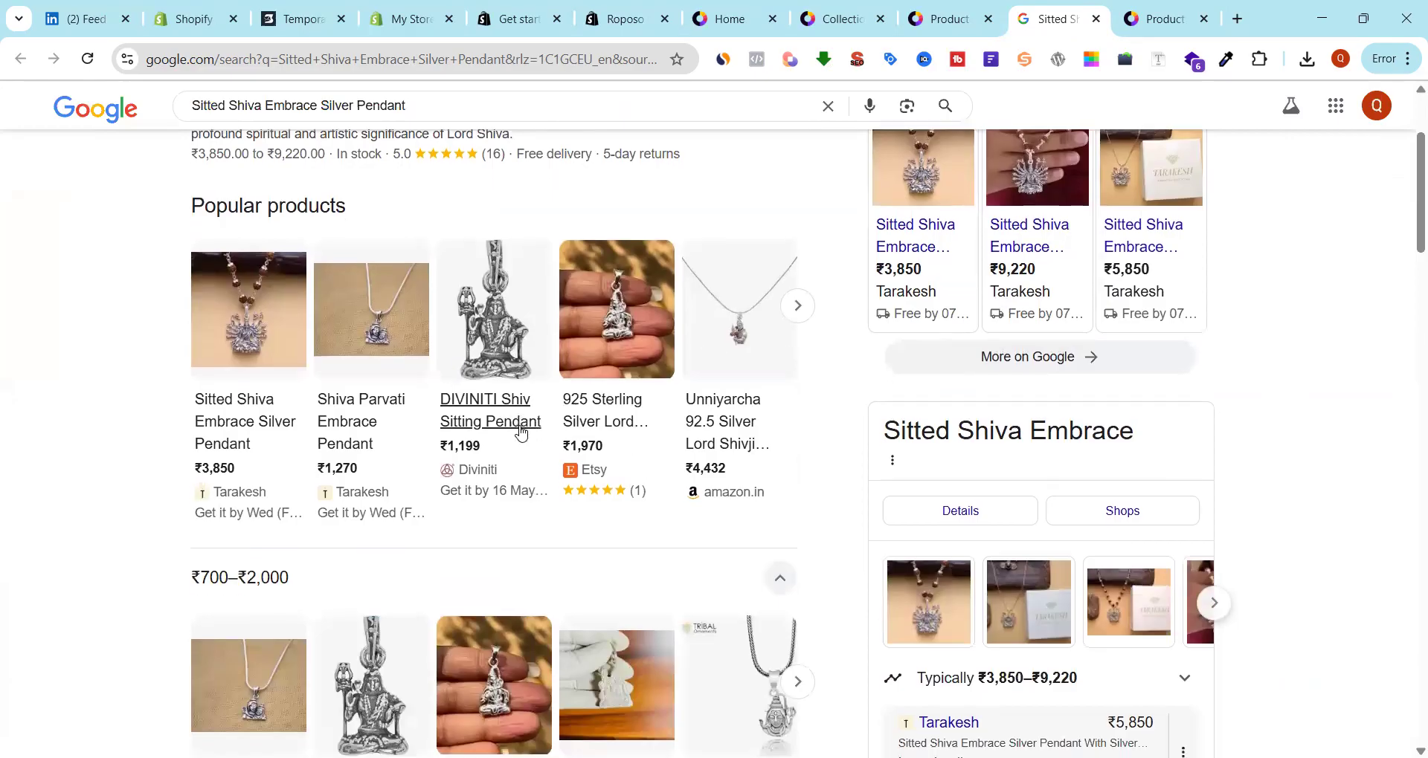
scroll(526, 418, up, 4)
mouse_move(925, 264)
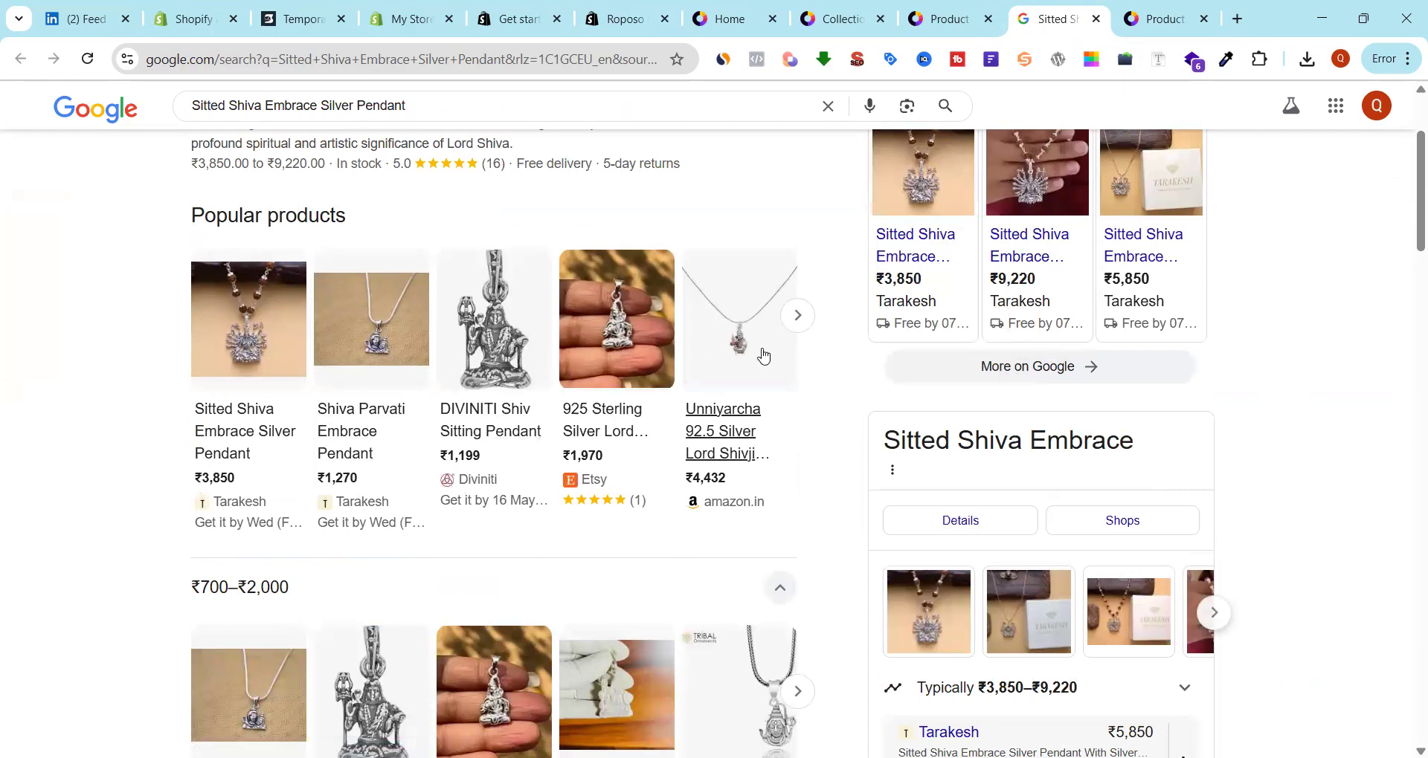
scroll(337, 380, down, 10)
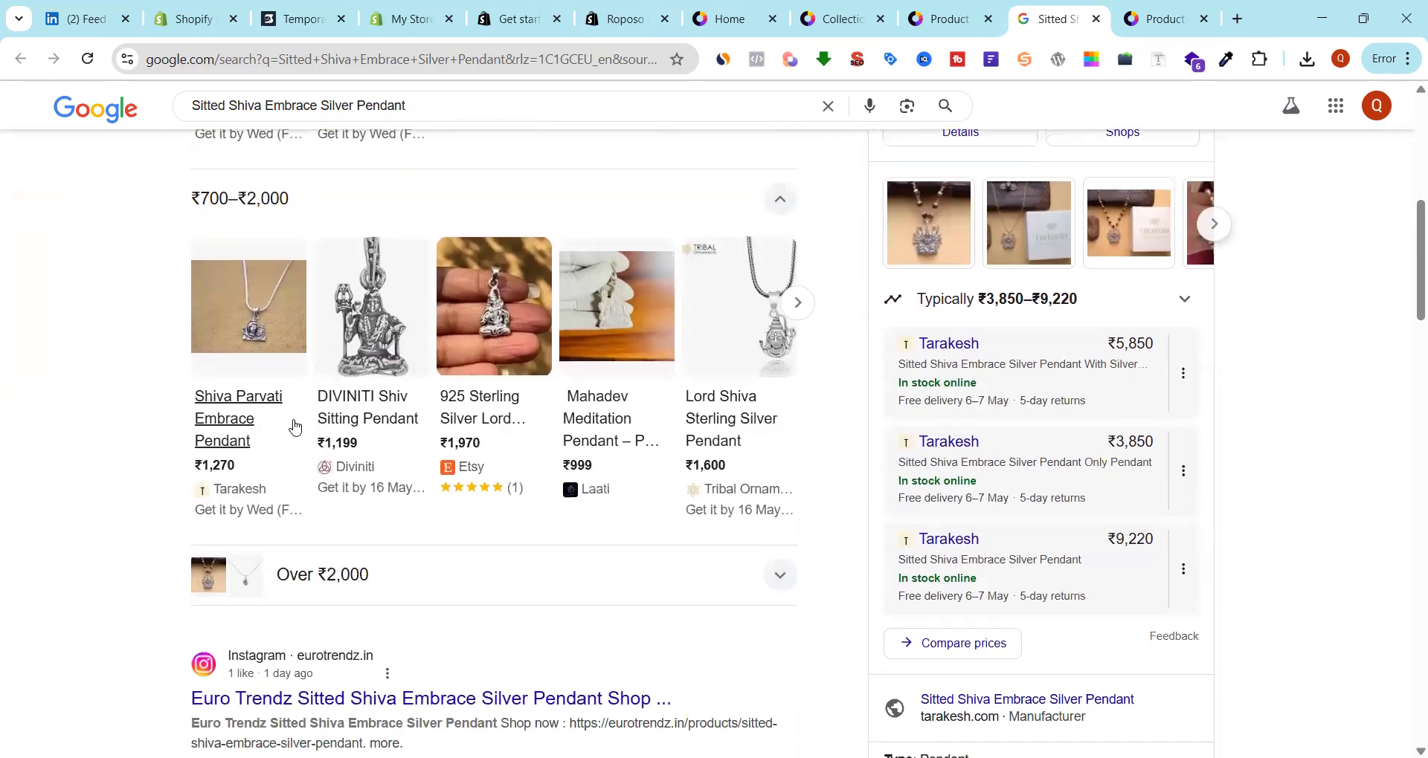
scroll(369, 353, down, 7)
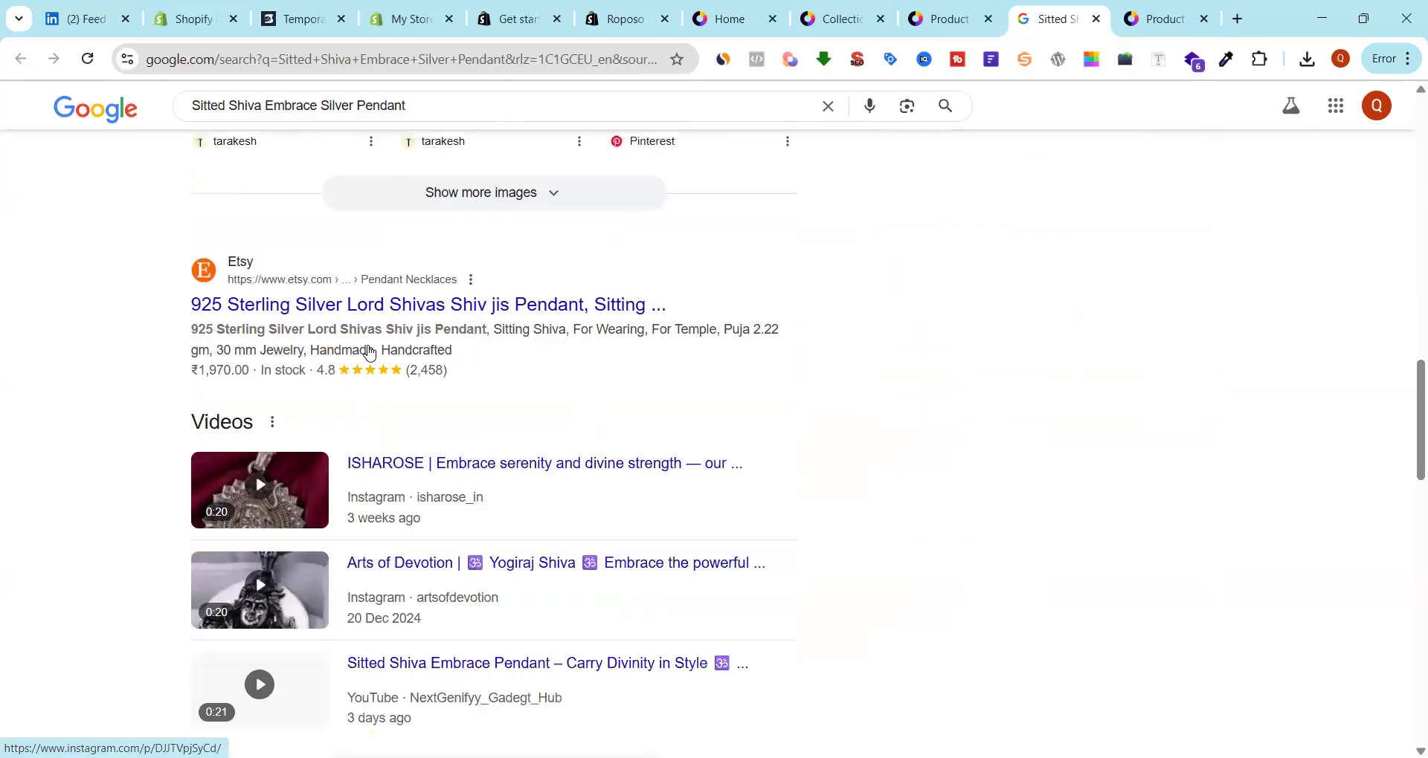
scroll(369, 353, up, 18)
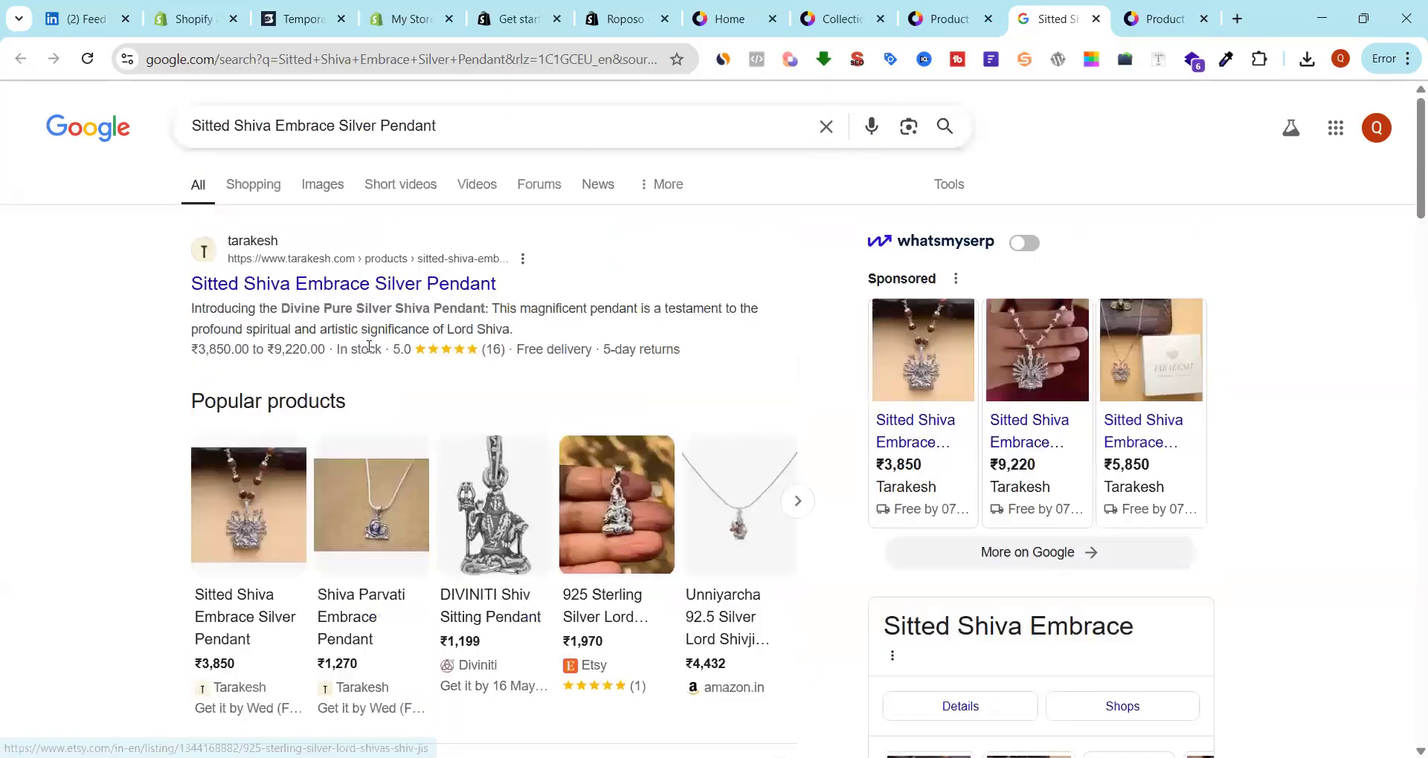
click(257, 185)
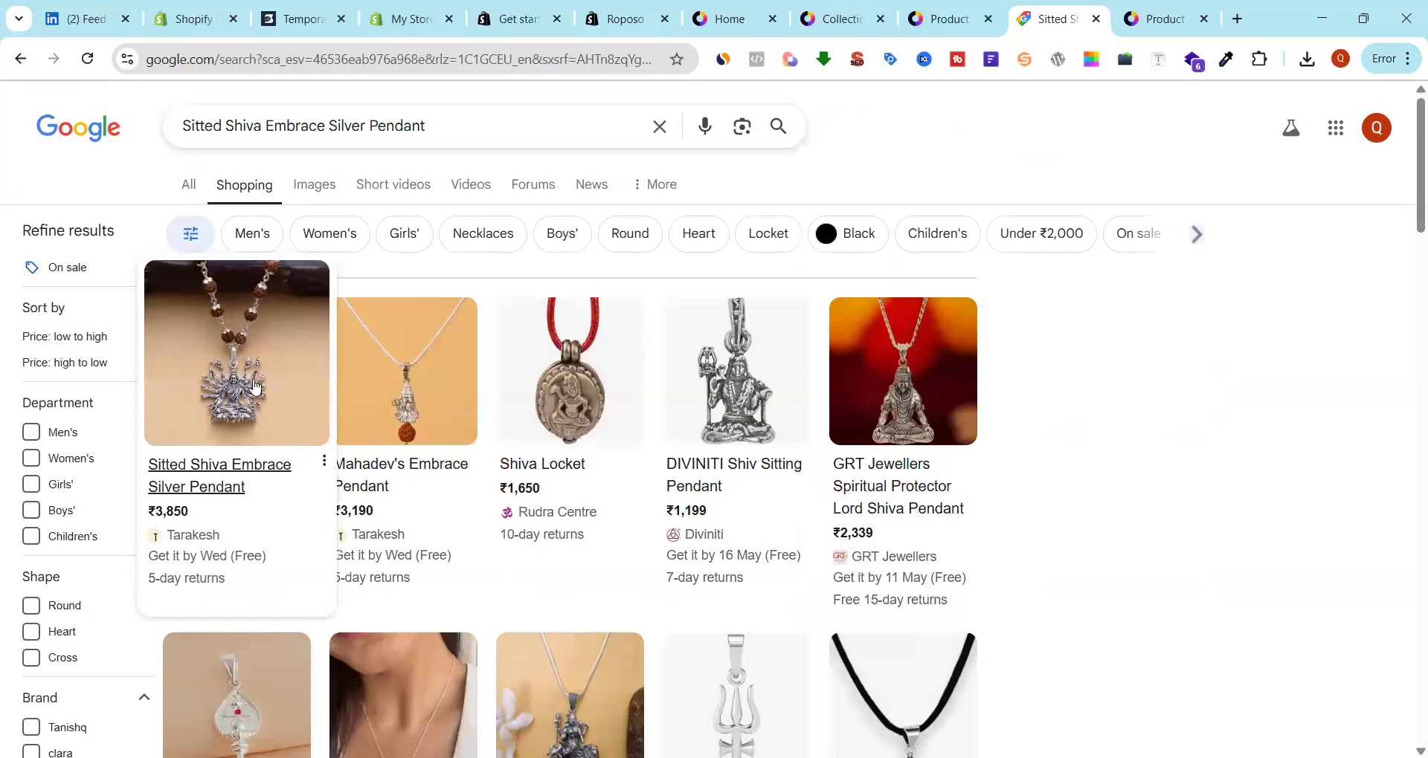
Return to the pendant's Clout product page and start pushing it to Shopify with a selling price of ₹999
click(859, 11)
click(940, 17)
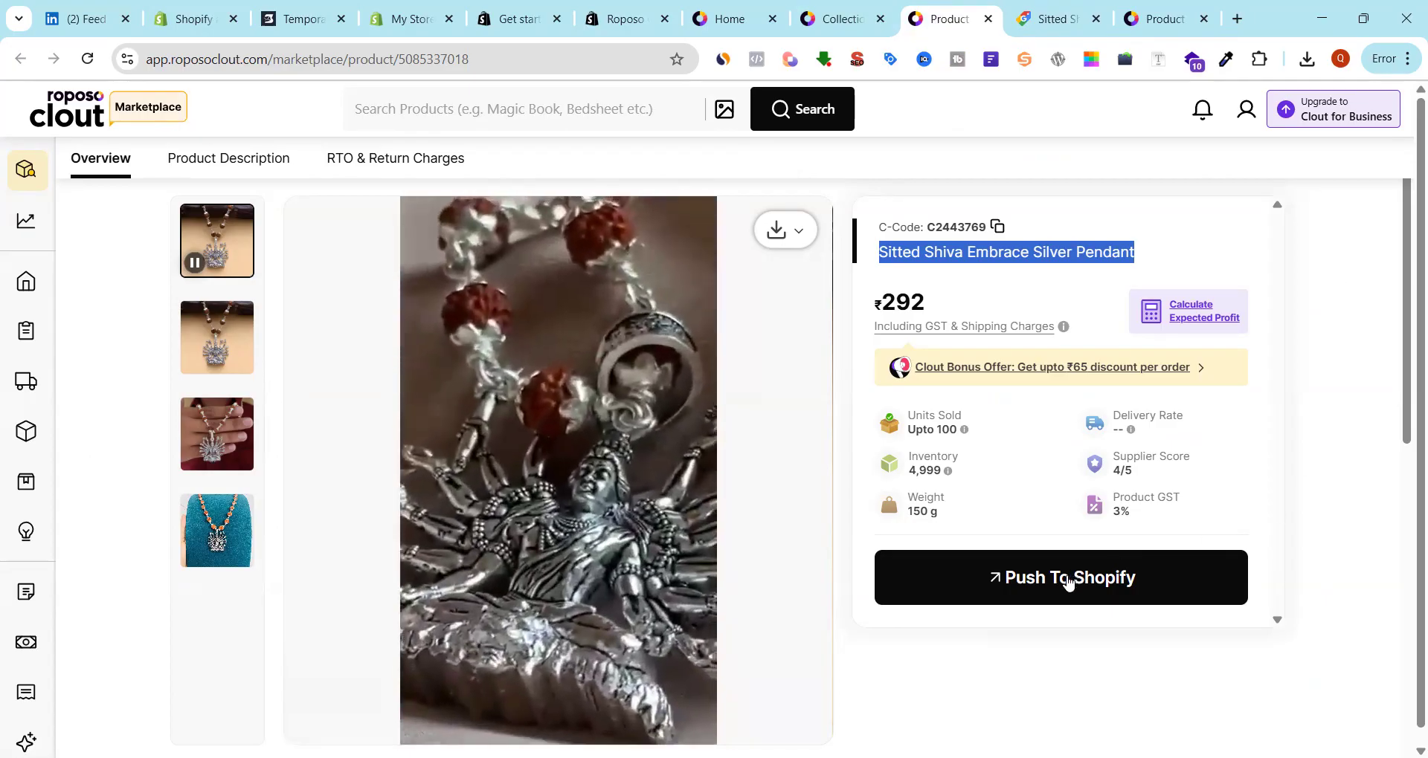
click(1067, 580)
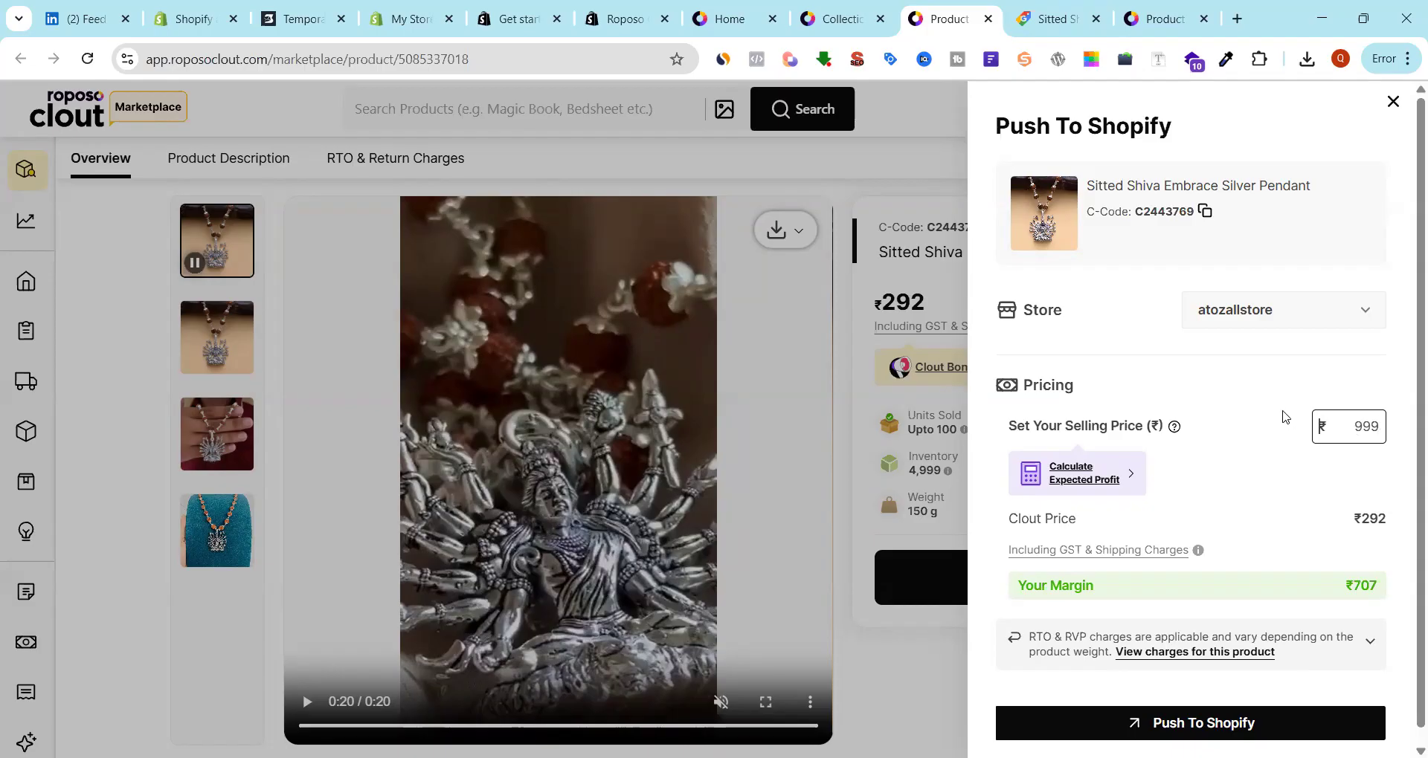
Open the Sitted Shiva Embrace Silver Pendant listing from Tarakesh in Google Shopping and check its price breakdown
click(1164, 4)
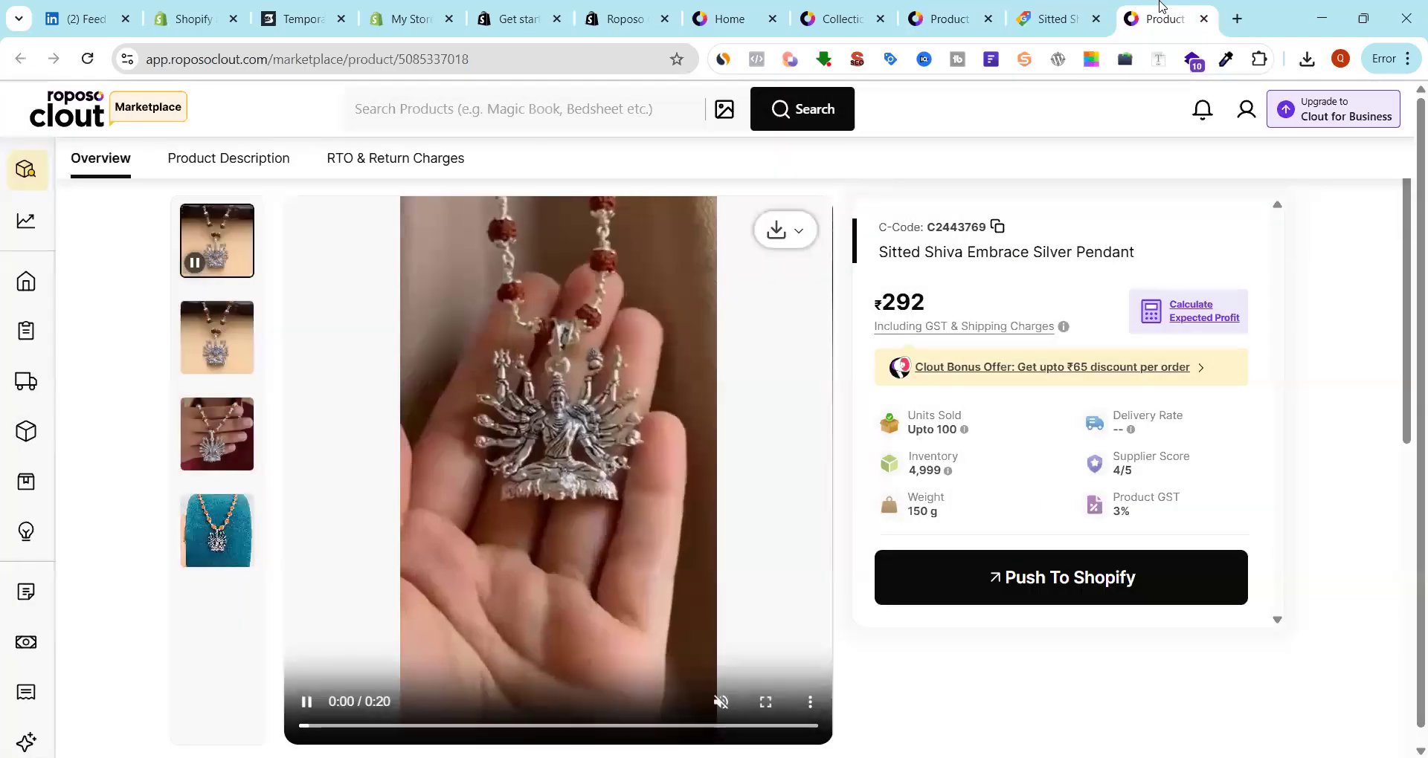
click(1052, 4)
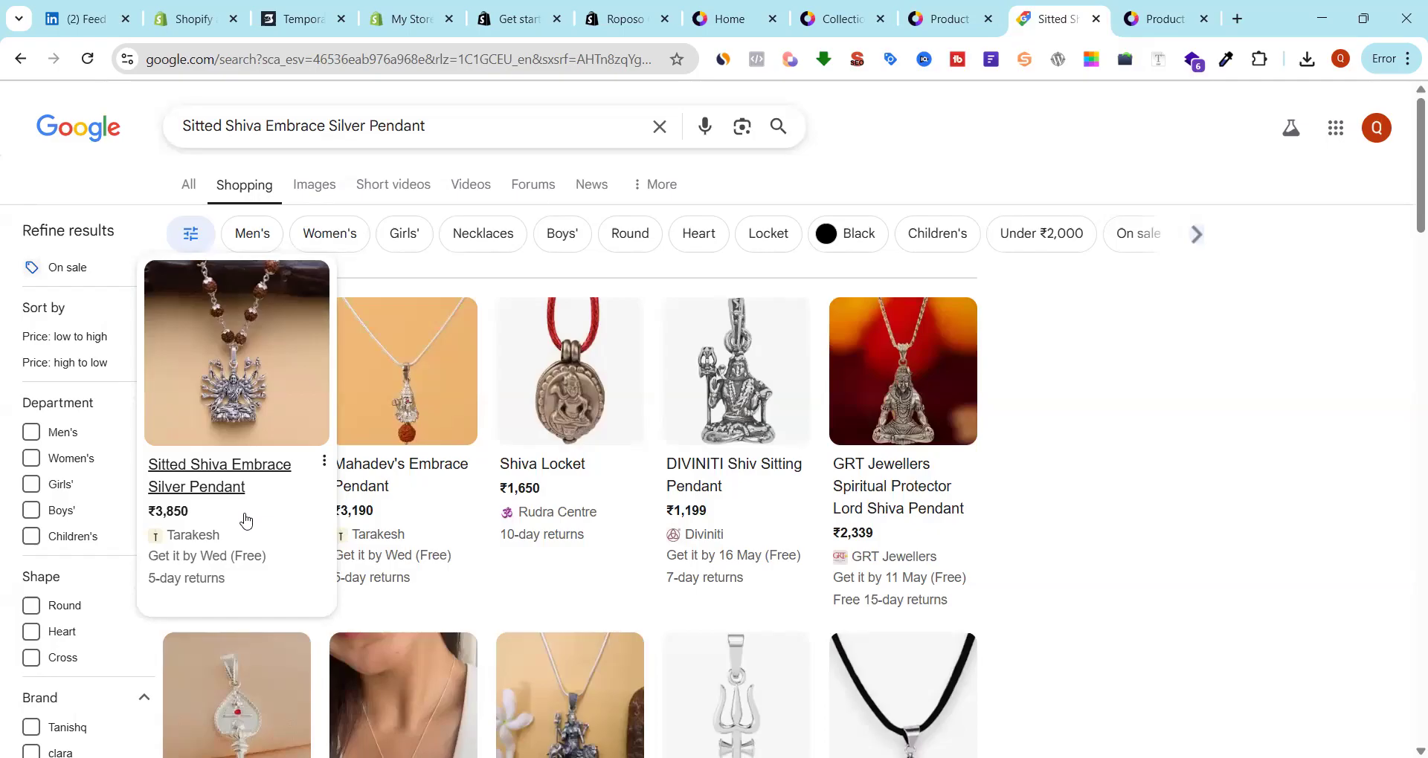
click(239, 420)
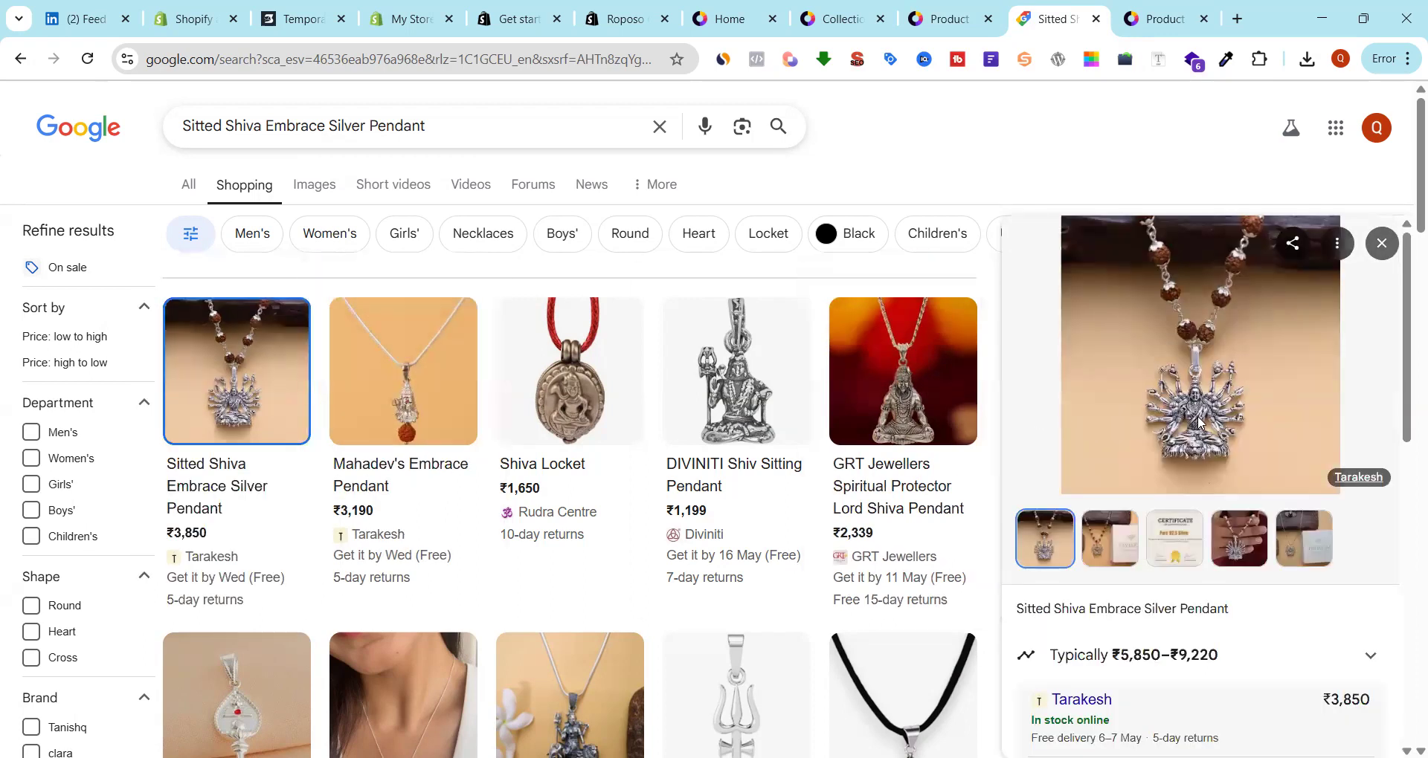
scroll(1211, 389, down, 4)
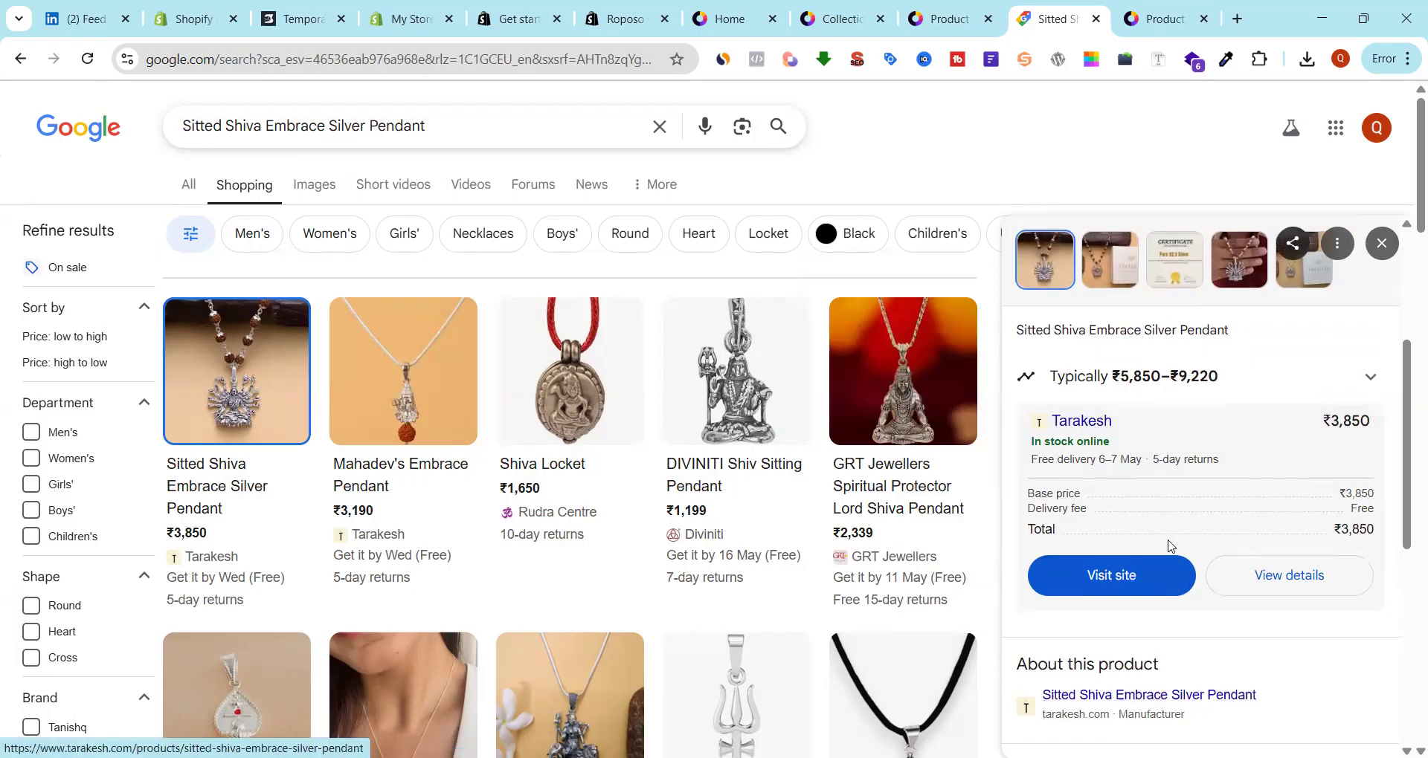
Compare the pendant's title and video on its Clout product page with the Google Shopping listing
click(1160, 19)
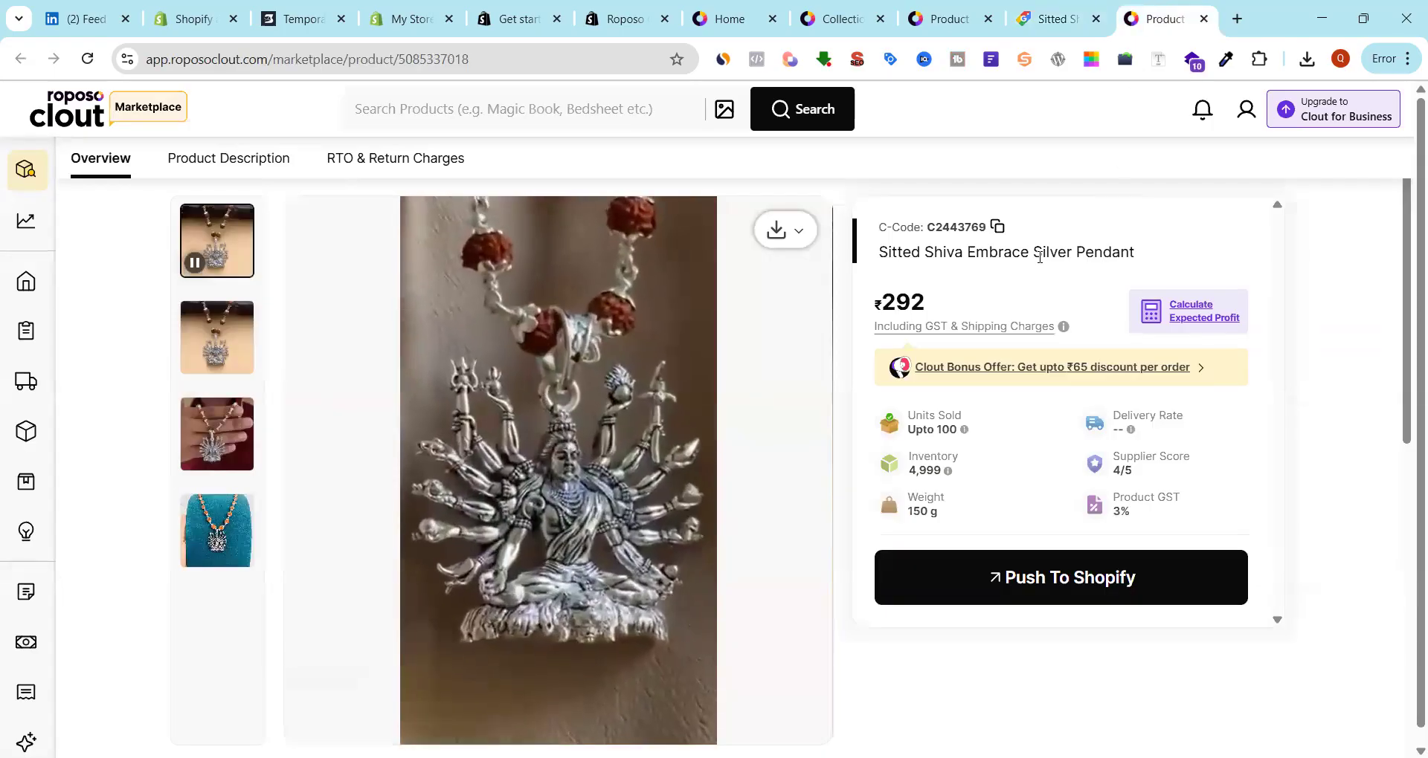
drag(1030, 252, 1145, 253)
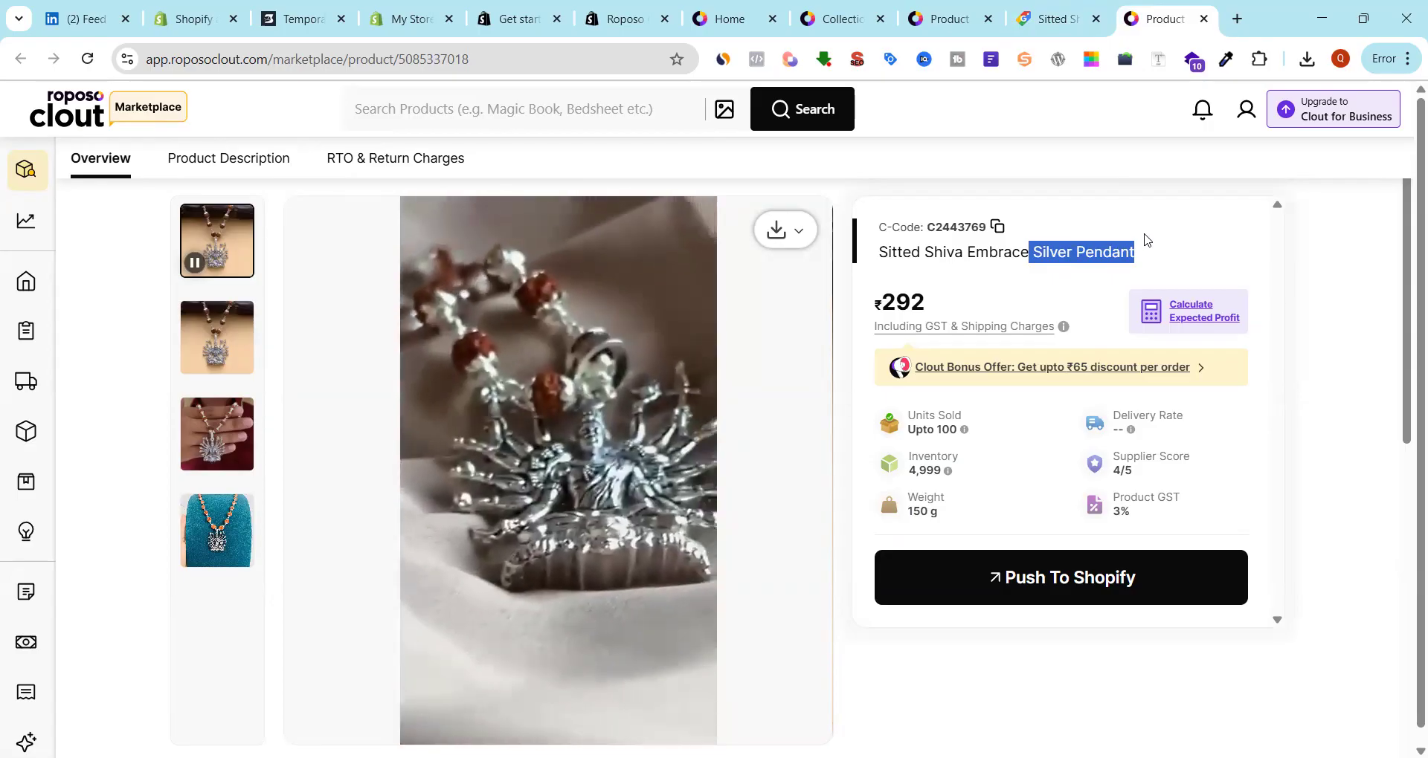
click(1144, 234)
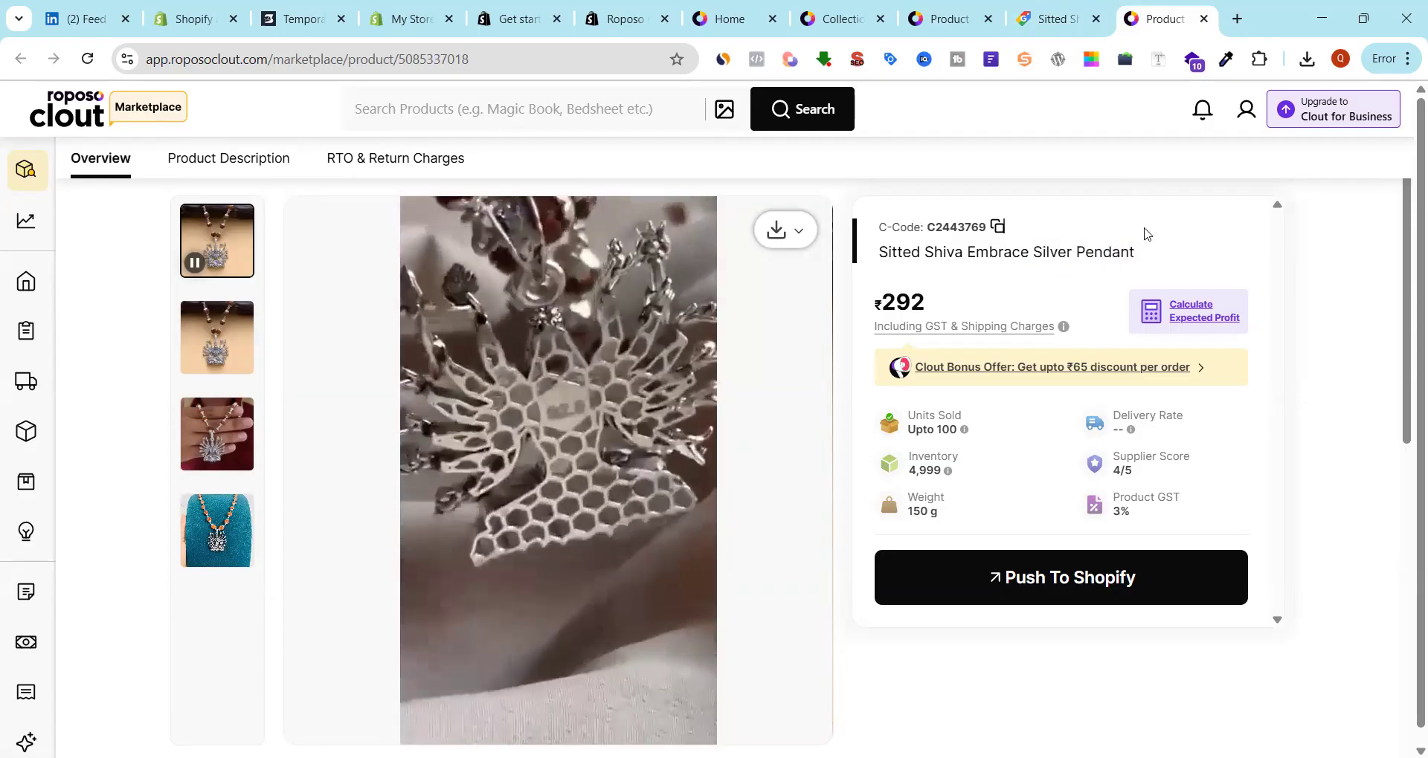
click(1068, 16)
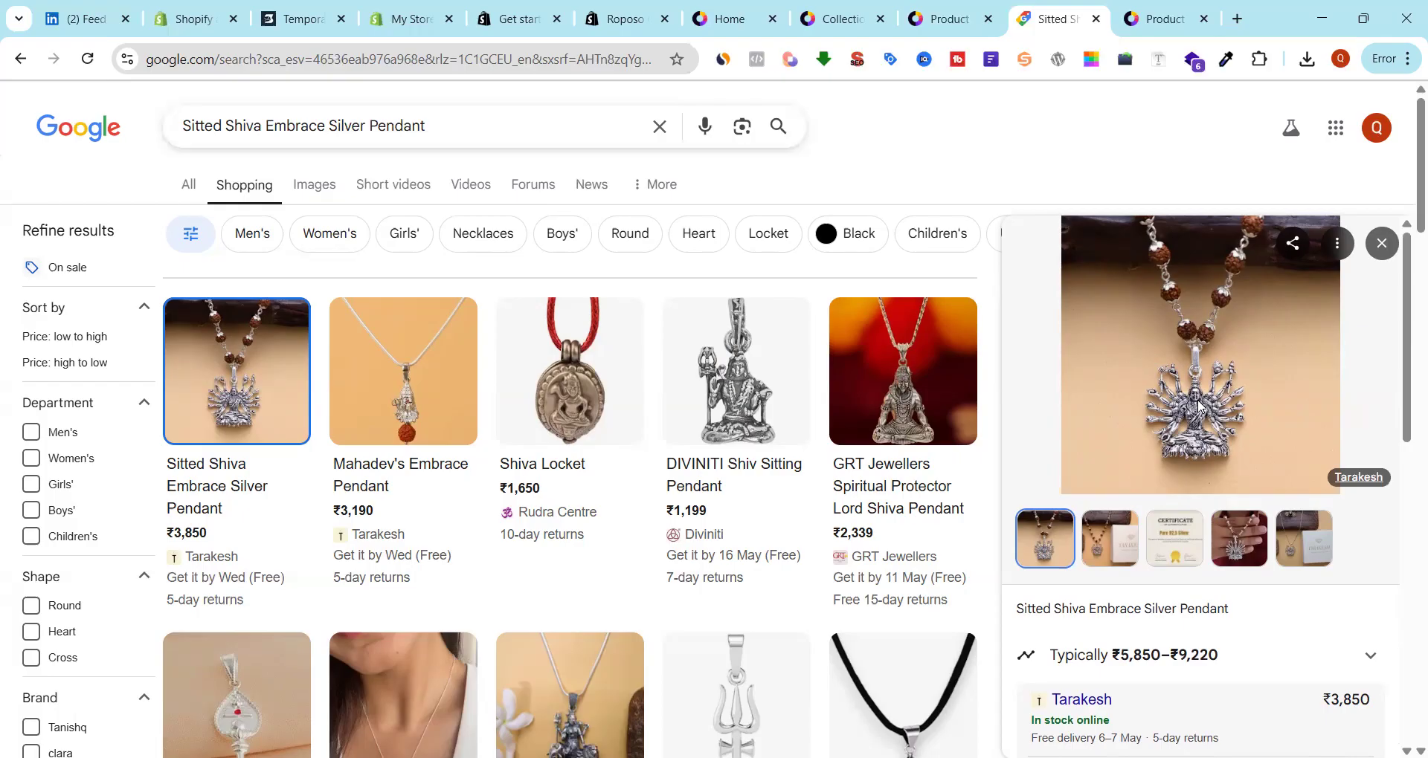
Close the unfinished Push To Shopify form on the Clout product page and check the pendant's Clout price and product video
click(946, 15)
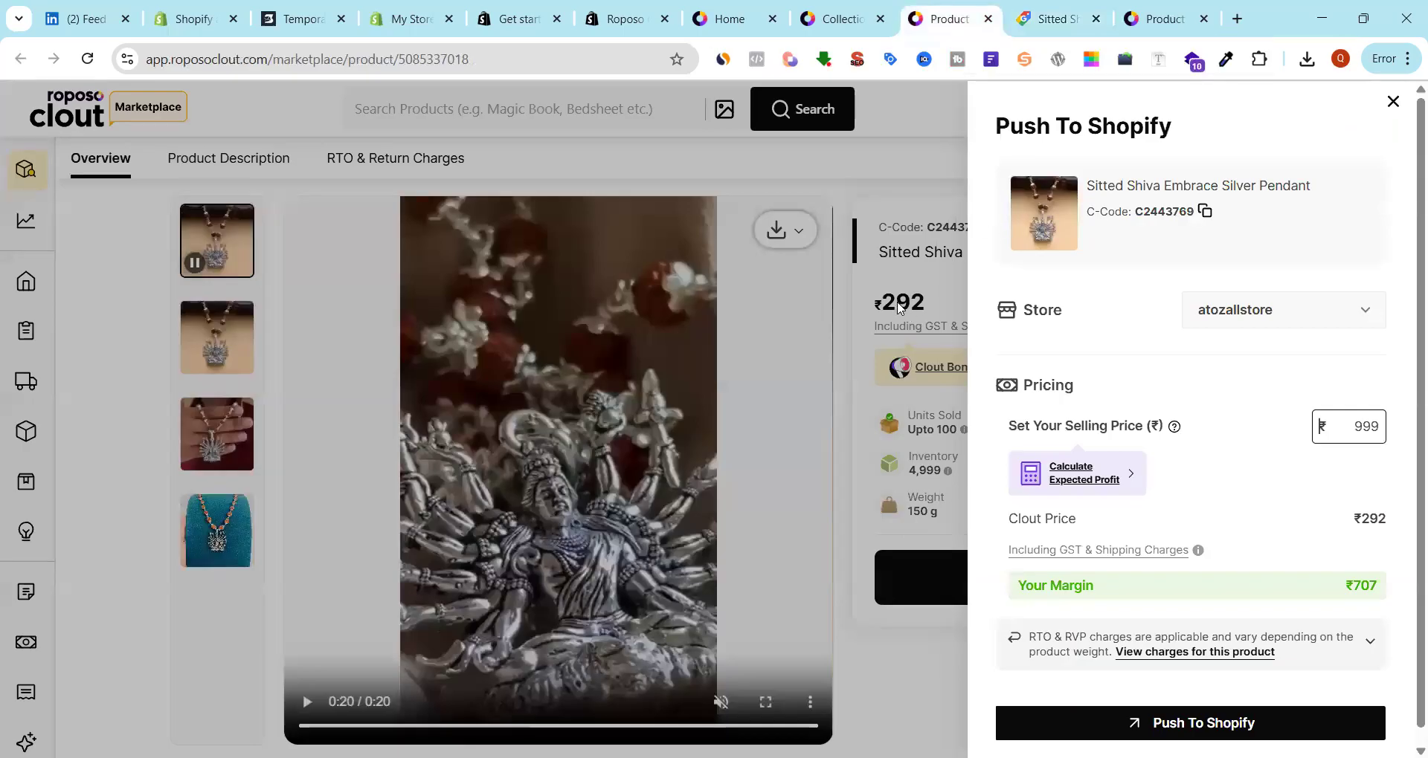
click(898, 305)
triple_click(899, 303)
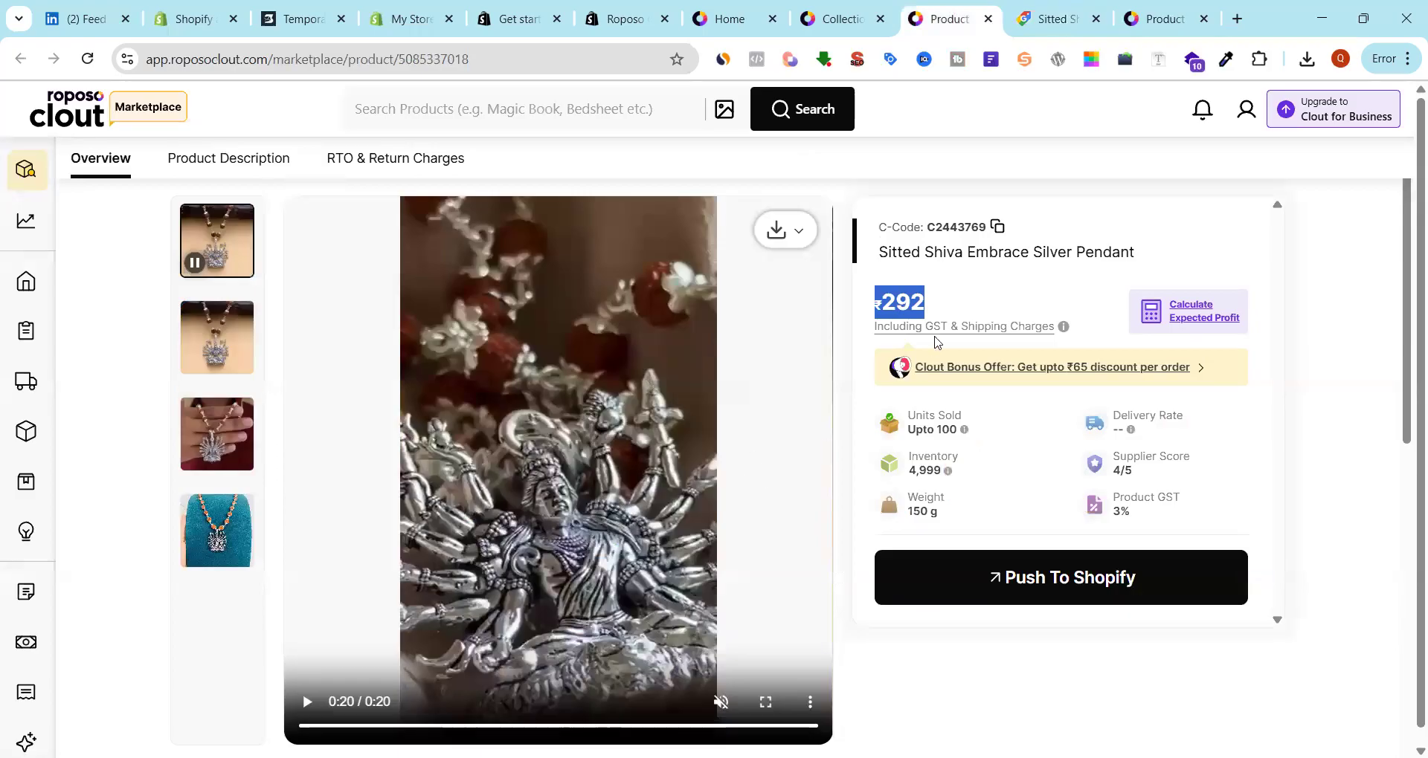
click(928, 304)
drag(913, 297, 874, 302)
click(307, 711)
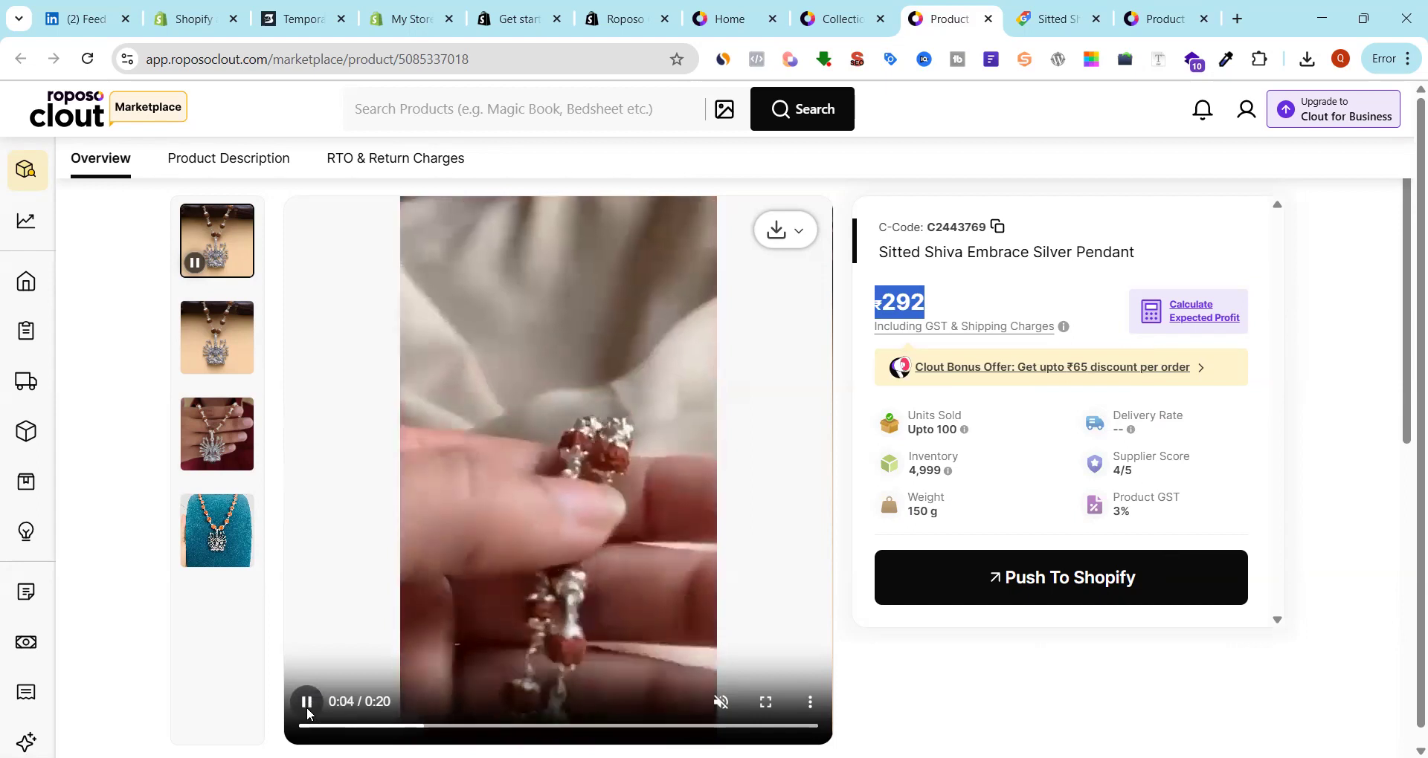
click(307, 711)
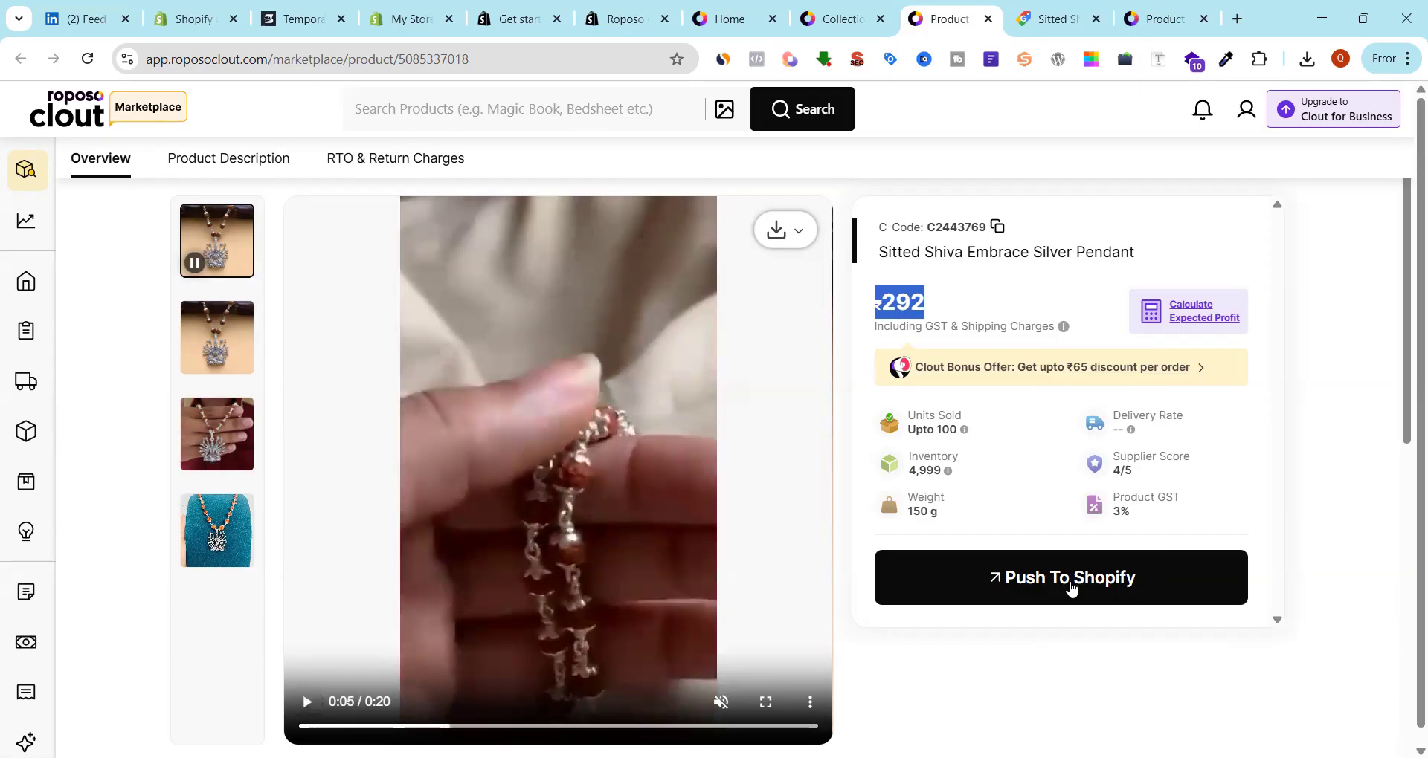
Push the Sitted Shiva Embrace Silver Pendant to the atozallstore Shopify store with a selling price of ₹999
click(1070, 587)
click(1357, 429)
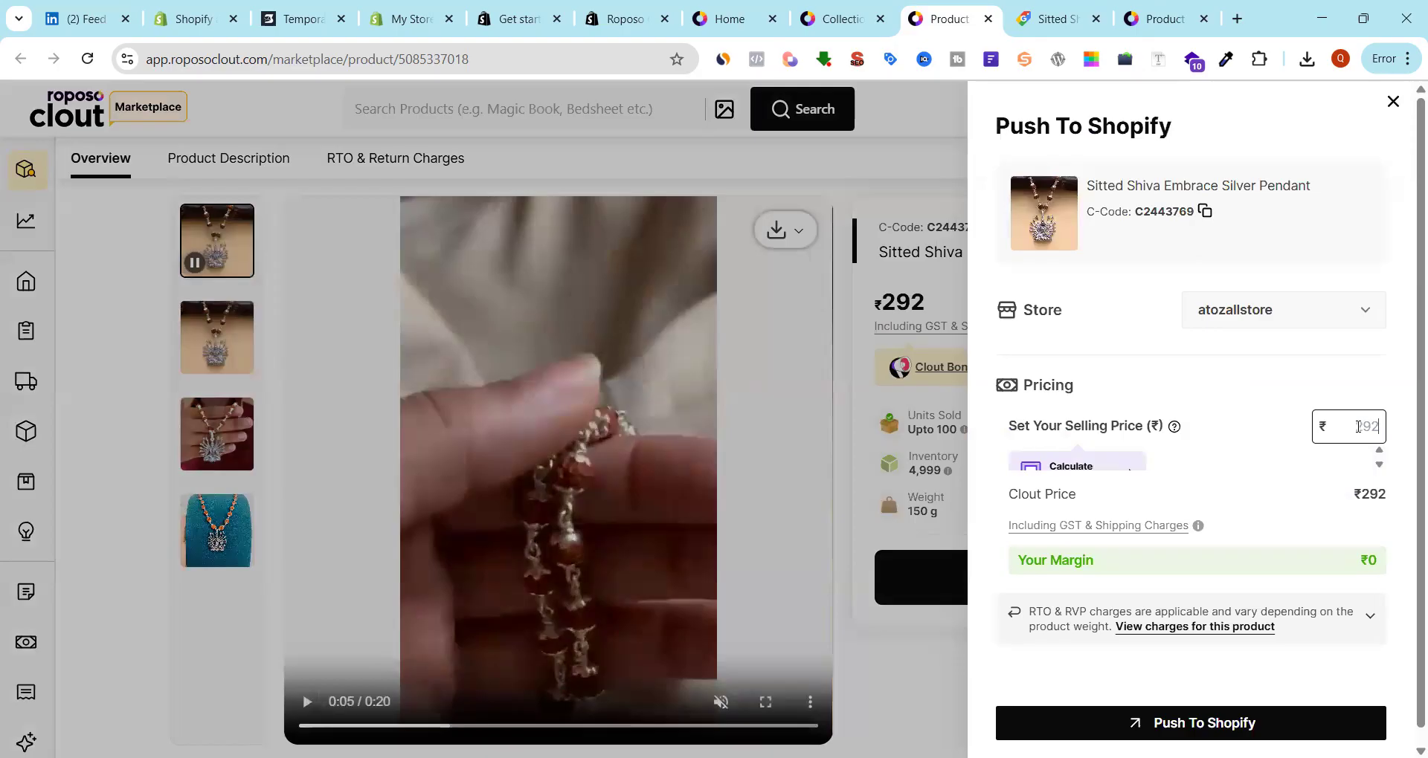
text(999)
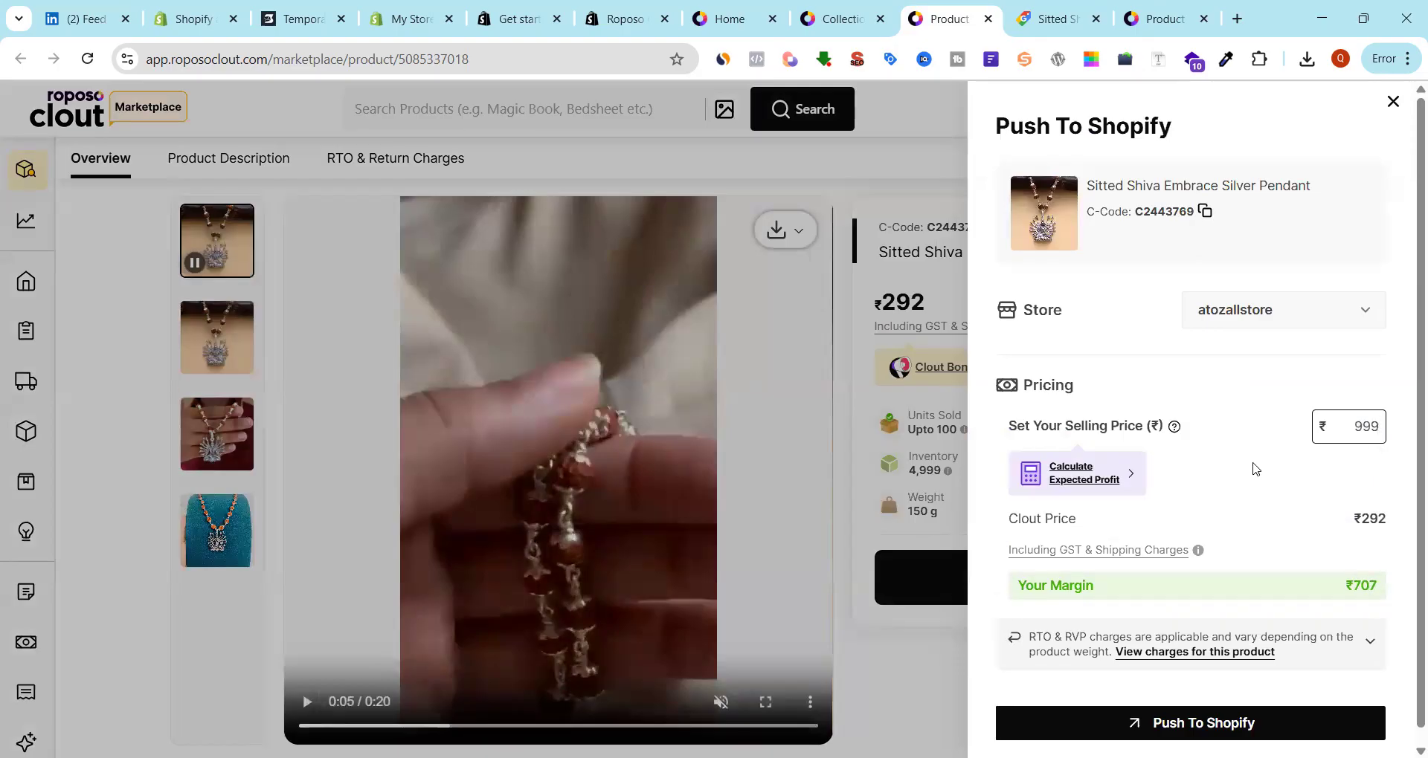
click(1206, 723)
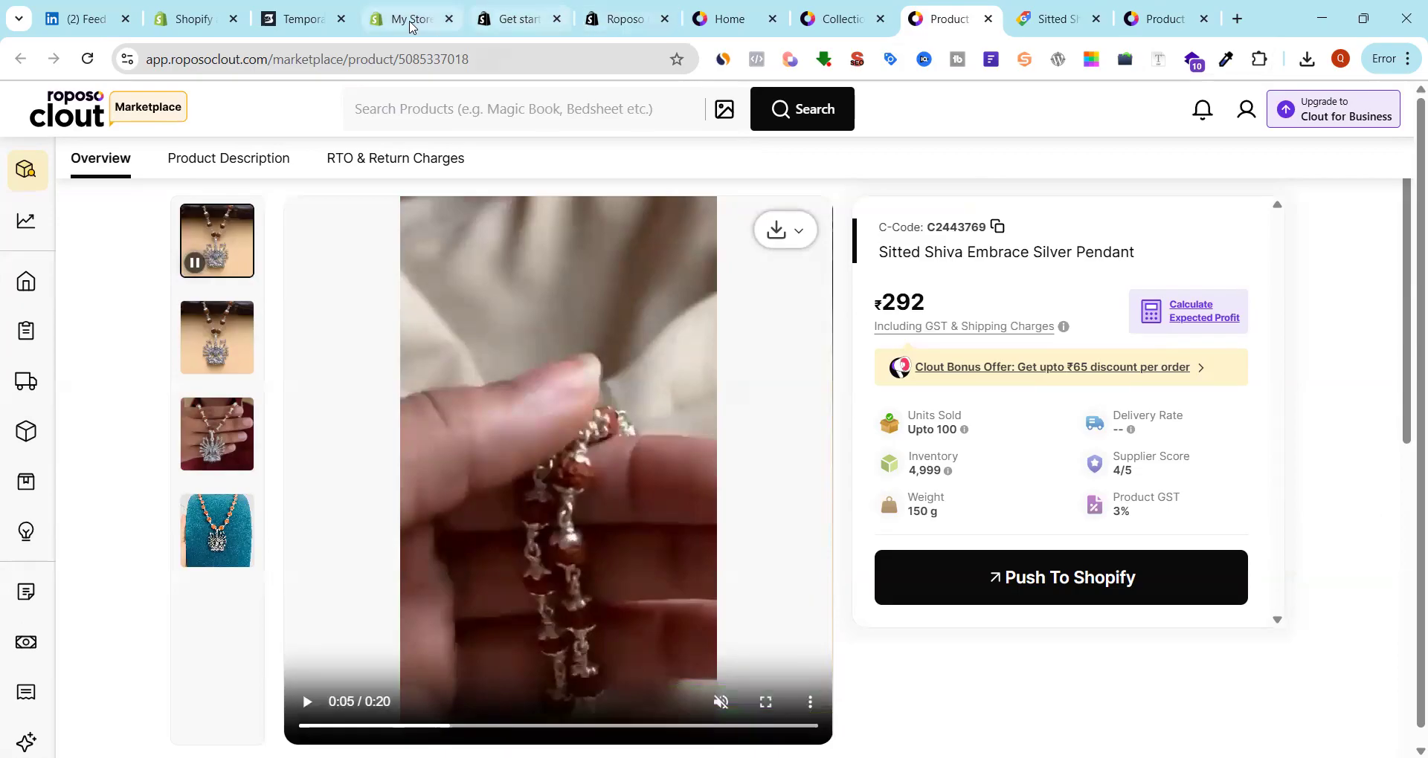
Switch to the Shopify admin, view the live online store, and open the Sitted Shiva Embrace Silver Pendant's product page
click(407, 22)
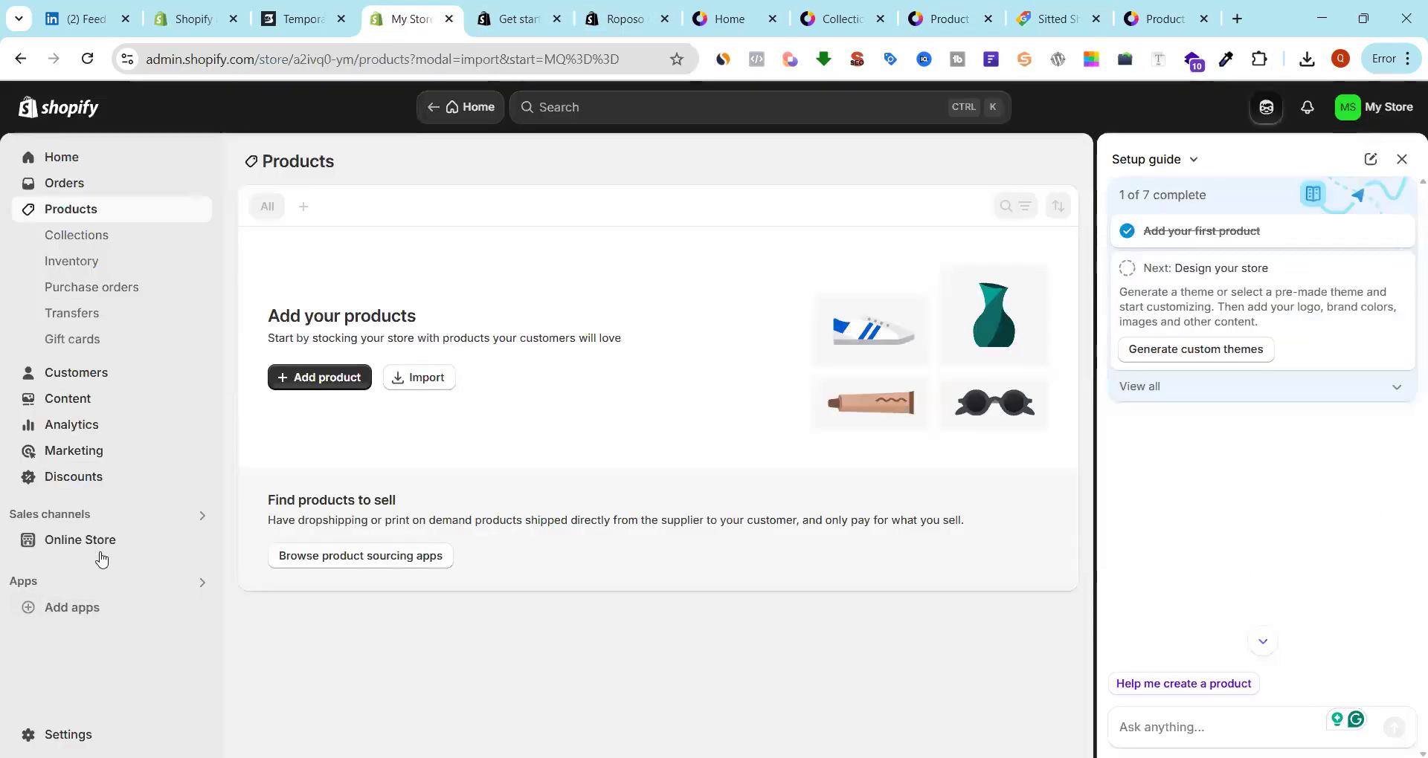
click(198, 542)
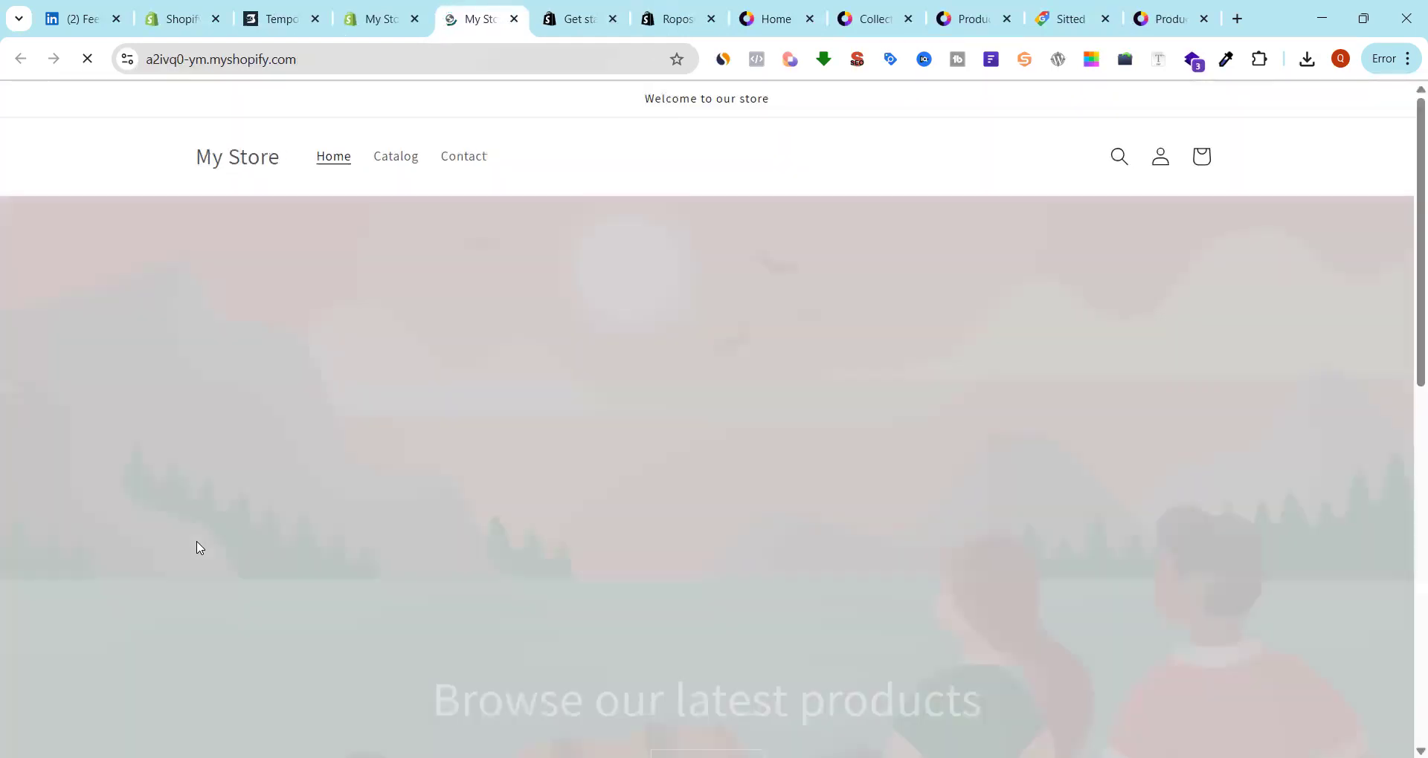
scroll(411, 277, down, 12)
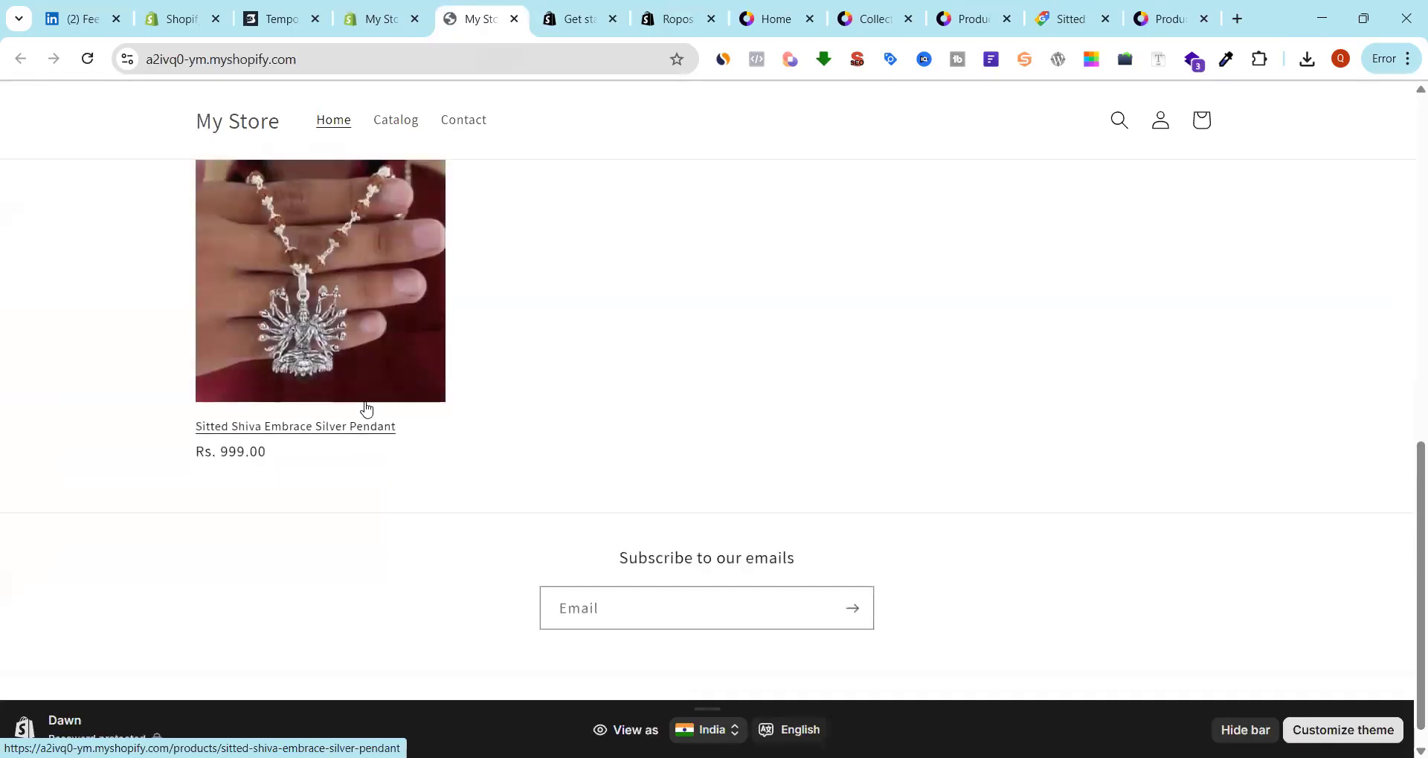
click(317, 431)
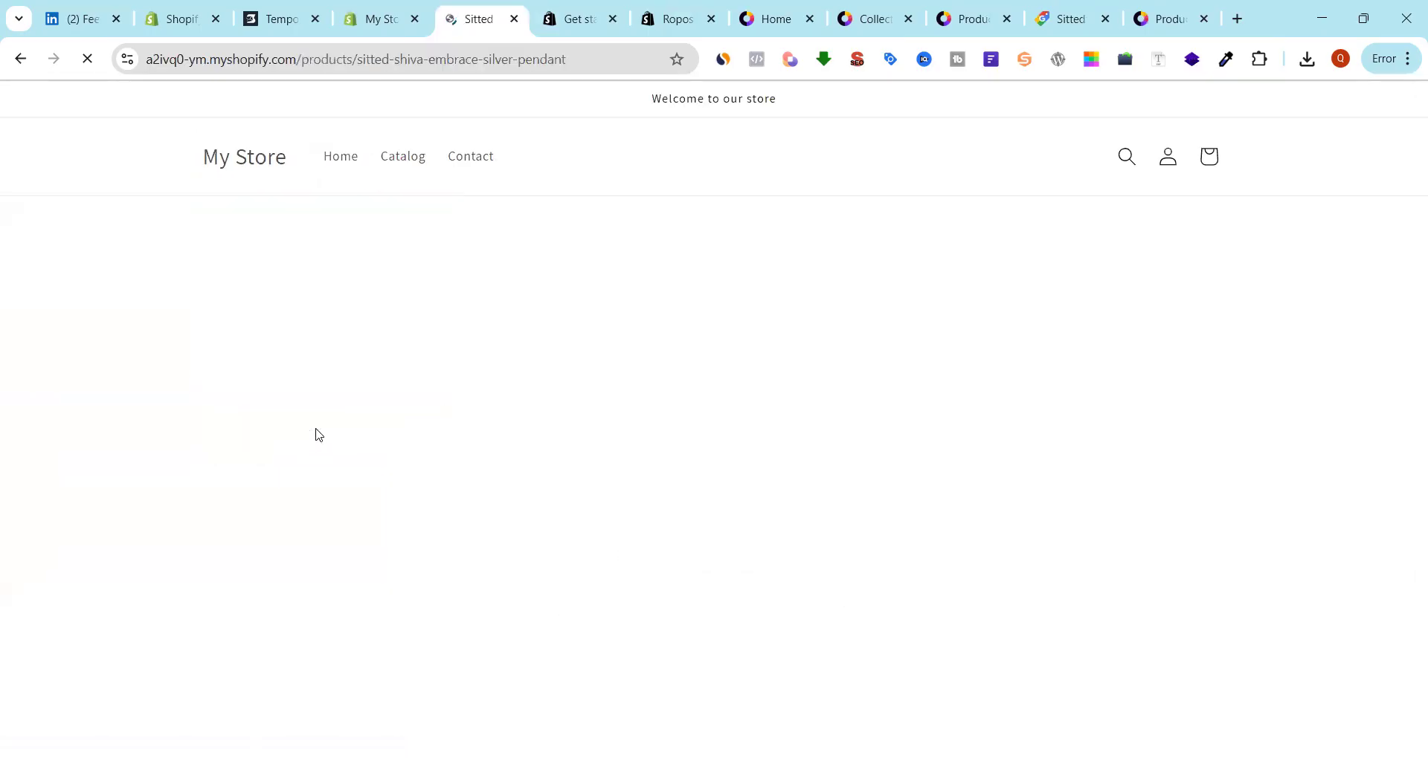
Review the pendant's storefront page, checking its price, description and product images
scroll(918, 244, down, 2)
scroll(917, 244, down, 10)
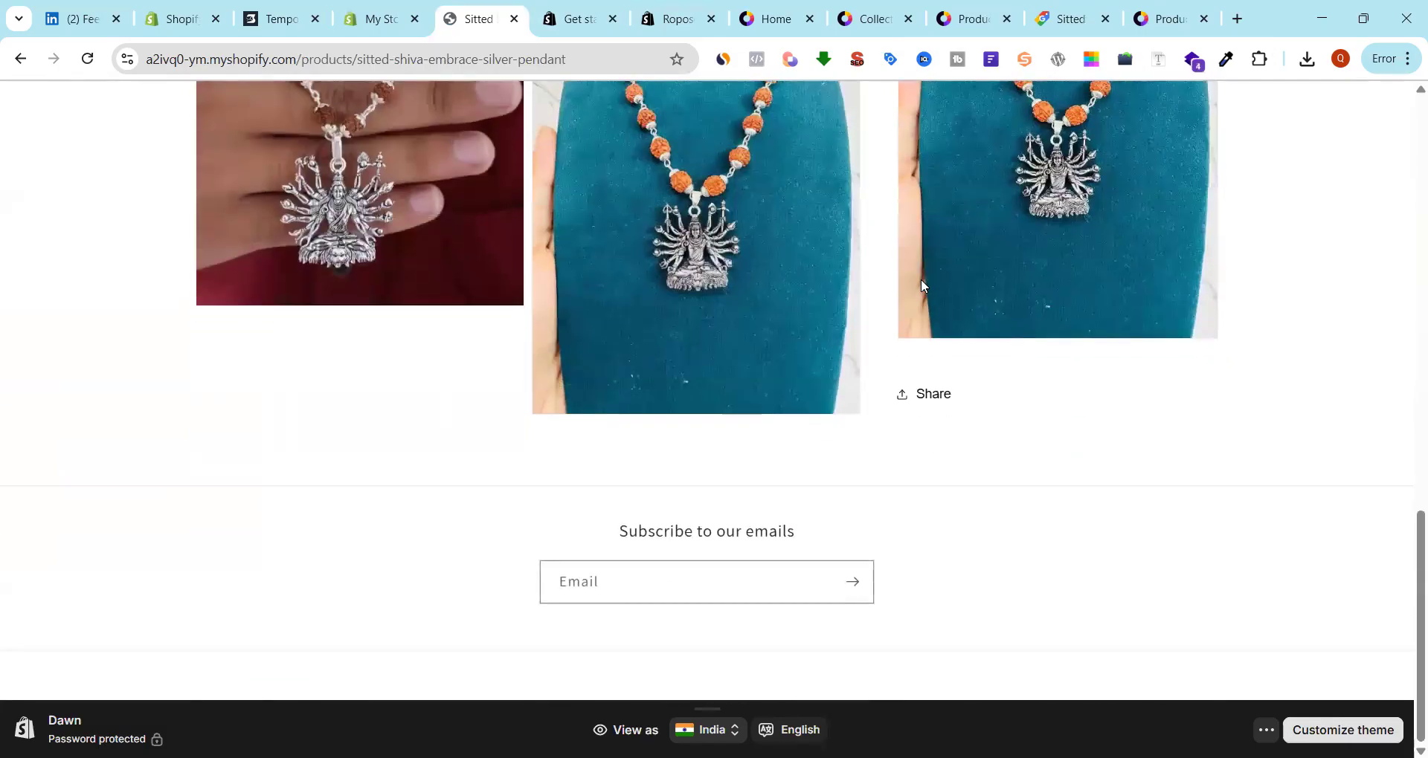
scroll(921, 279, up, 10)
scroll(922, 281, up, 5)
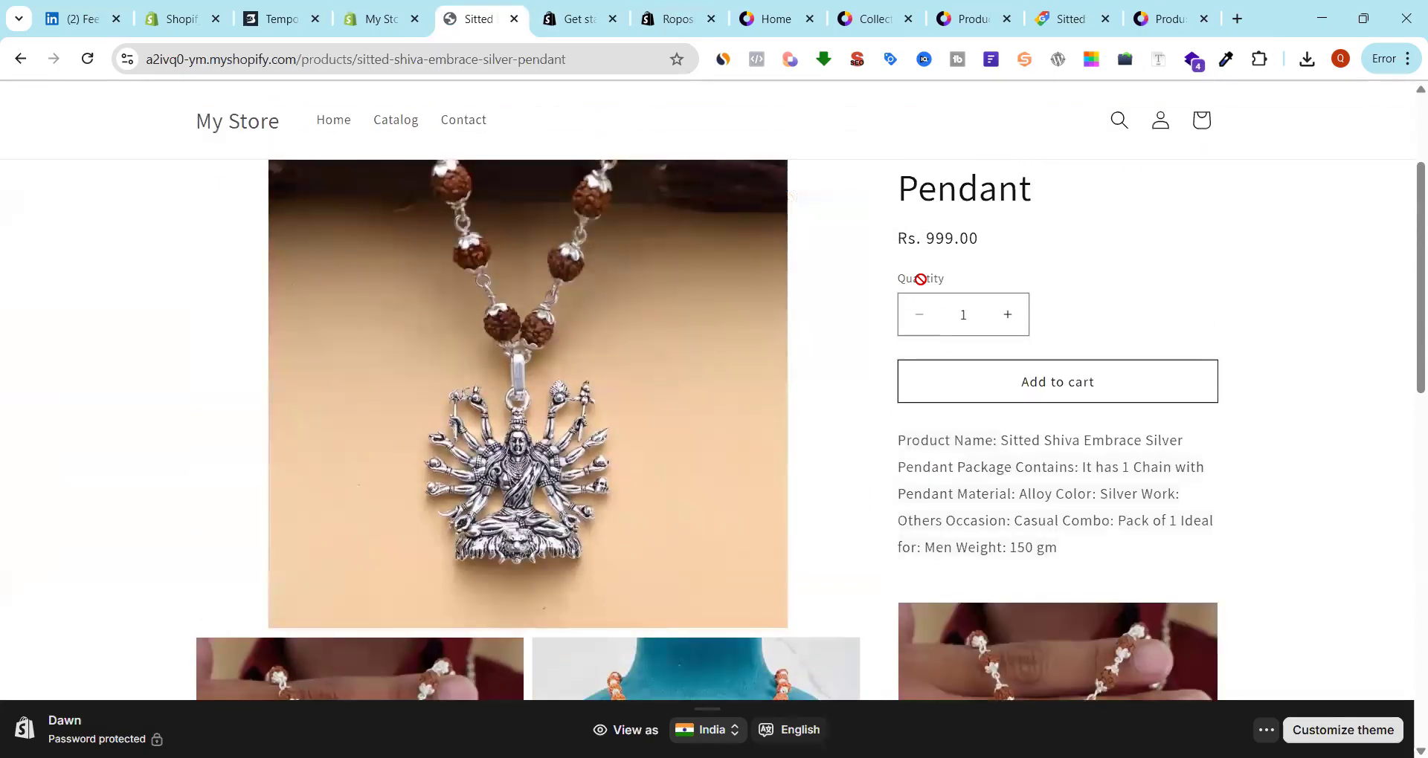
drag(922, 414, 1016, 422)
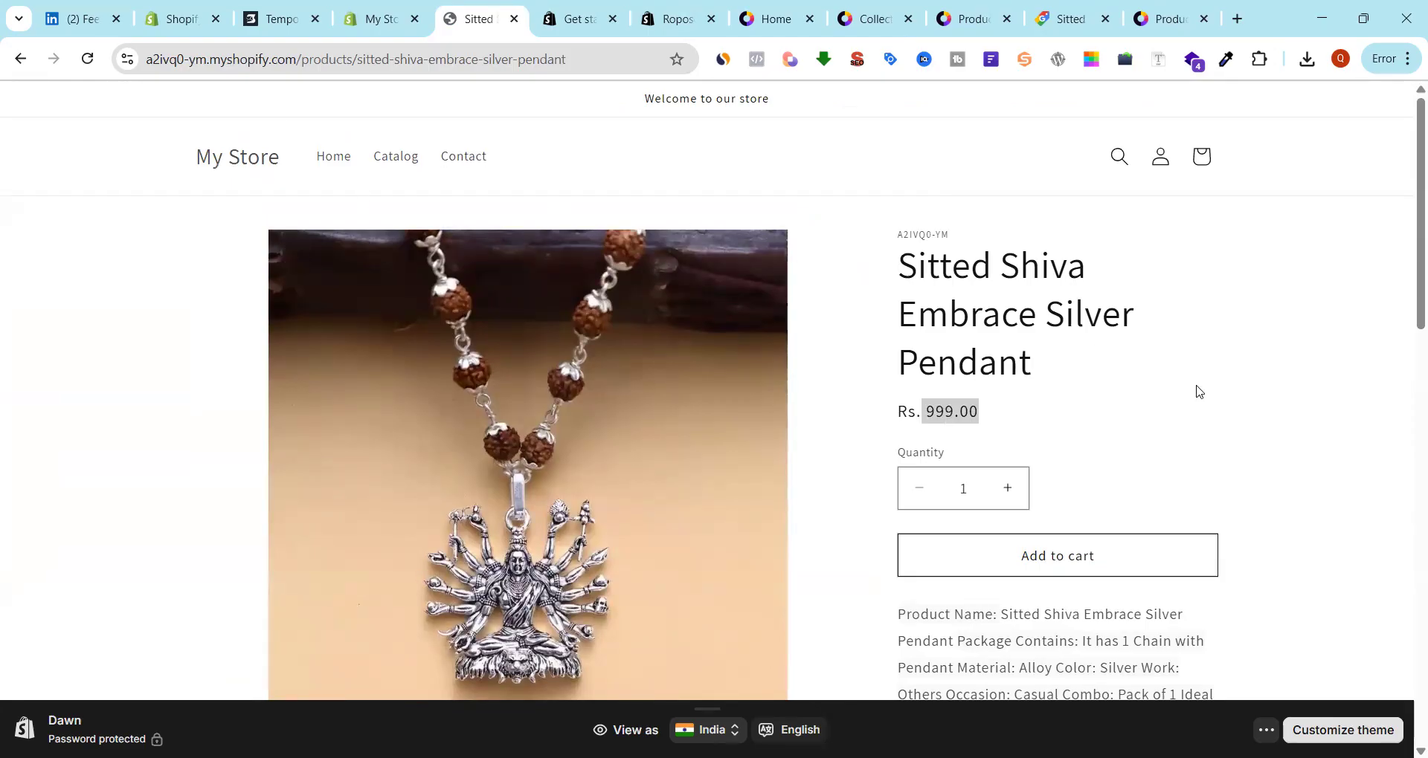
click(1198, 392)
scroll(1198, 392, down, 5)
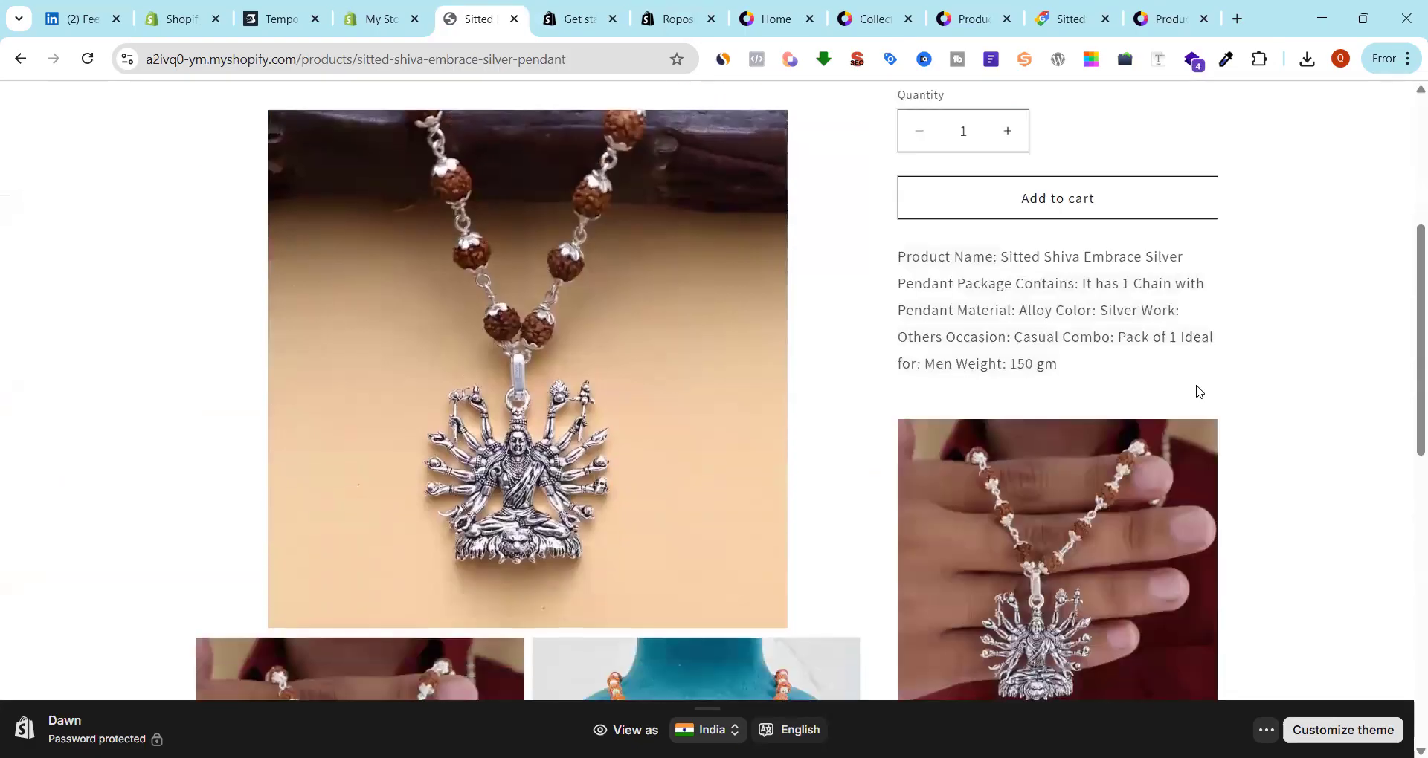
scroll(1198, 392, down, 4)
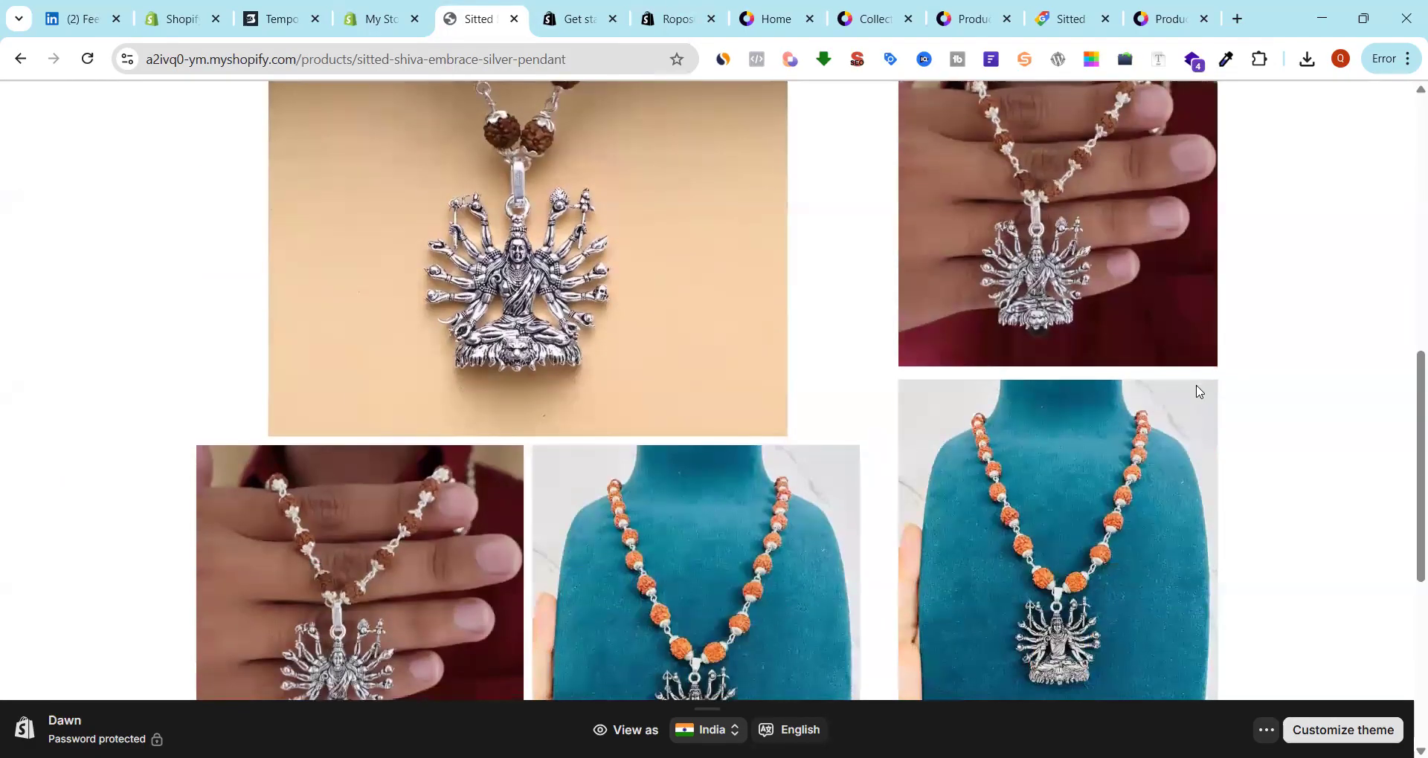
scroll(1198, 391, down, 5)
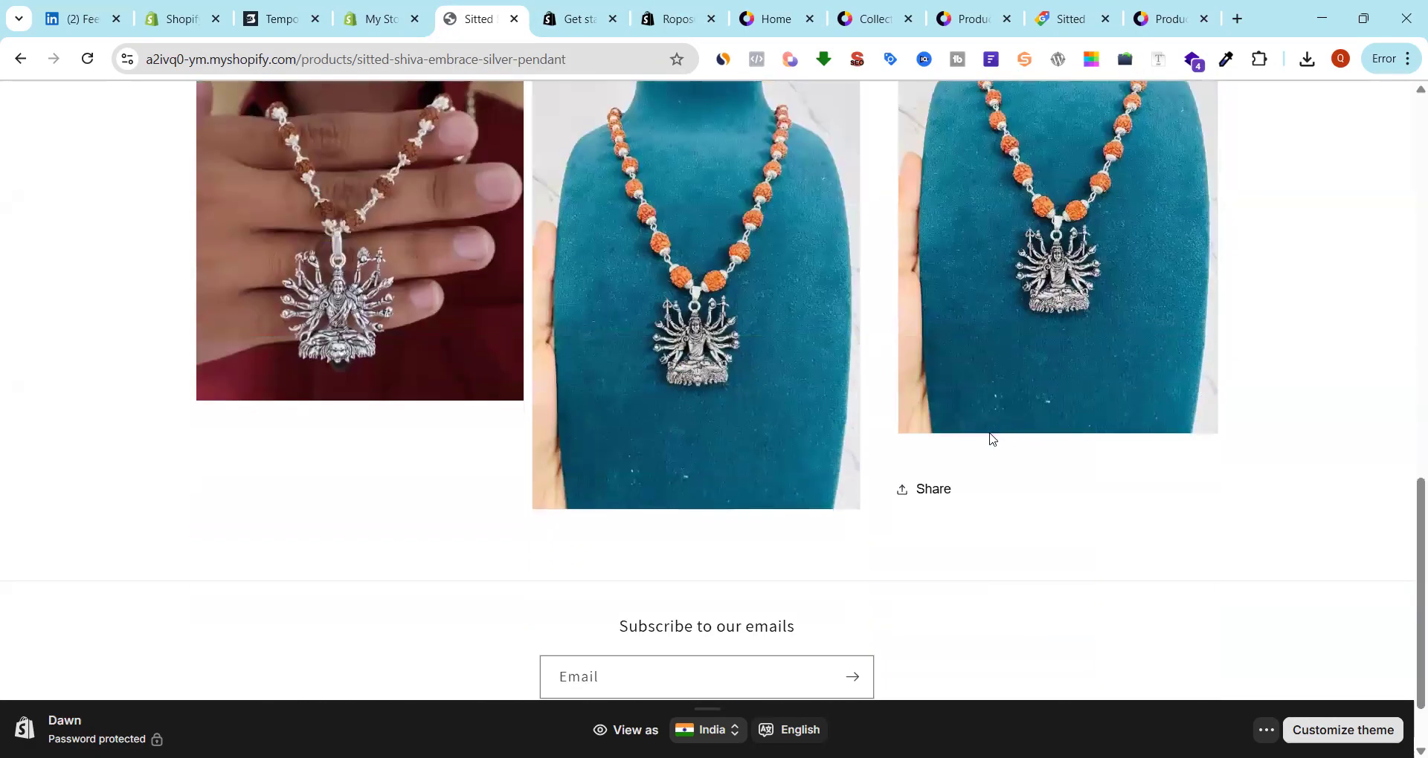
scroll(972, 455, up, 4)
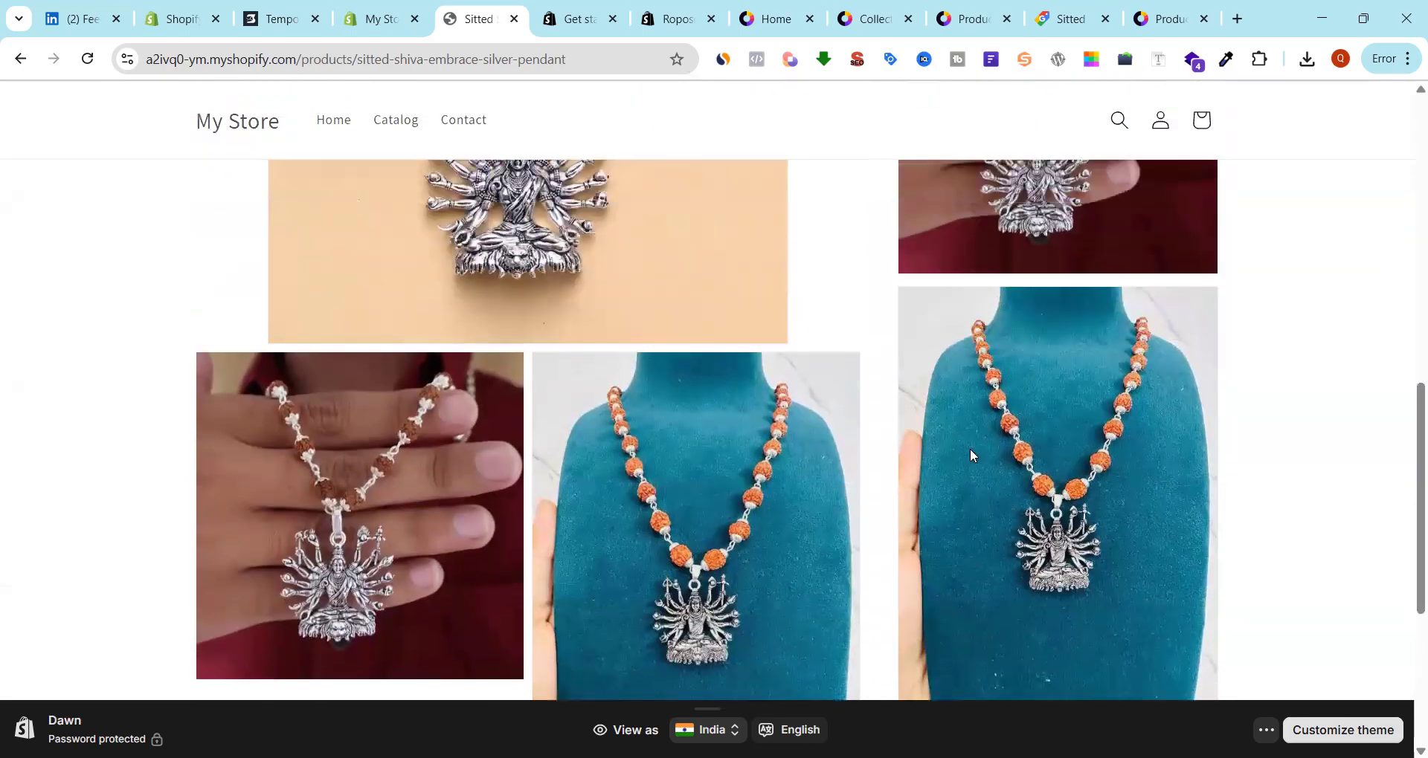
scroll(973, 455, up, 4)
scroll(970, 455, up, 4)
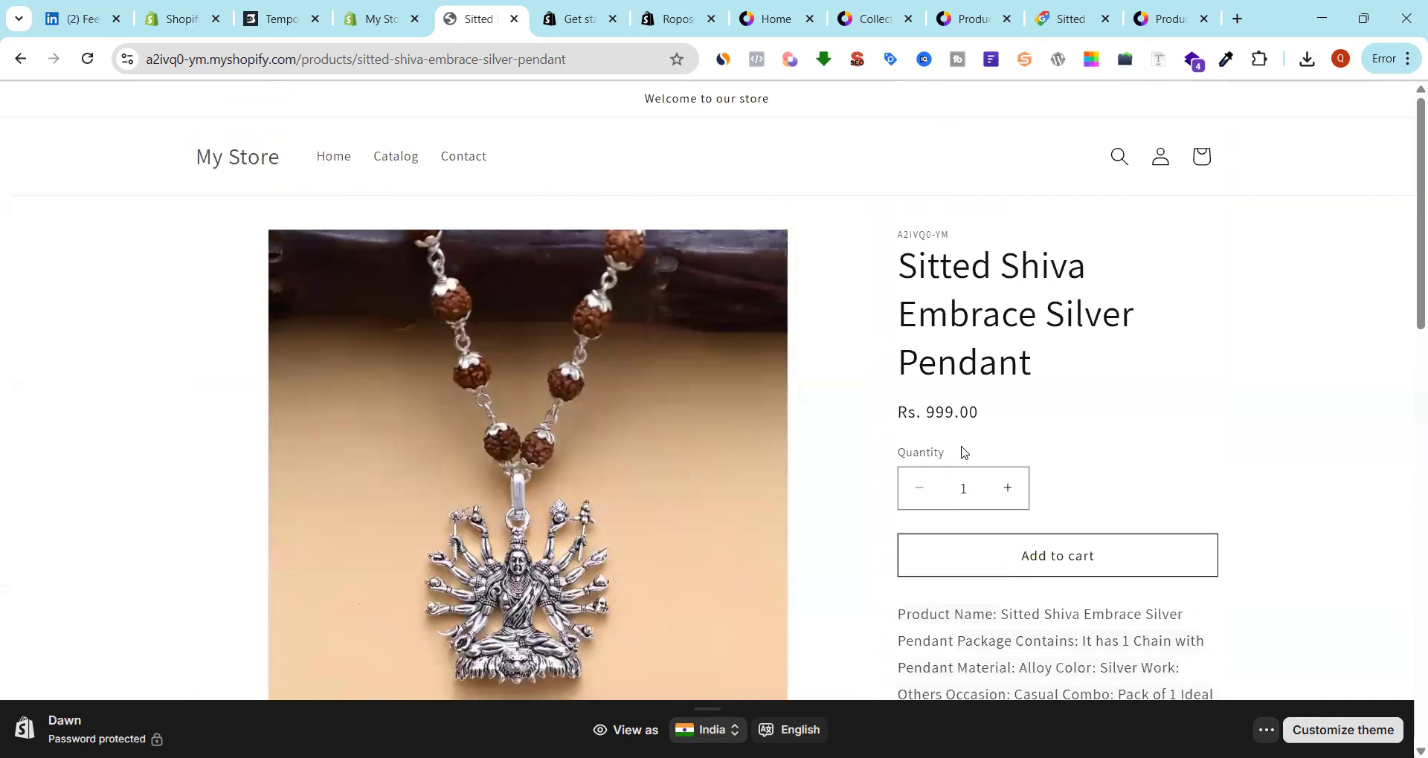
Search Google for "meta ads library" in a new browser tab
drag(899, 258, 1039, 379)
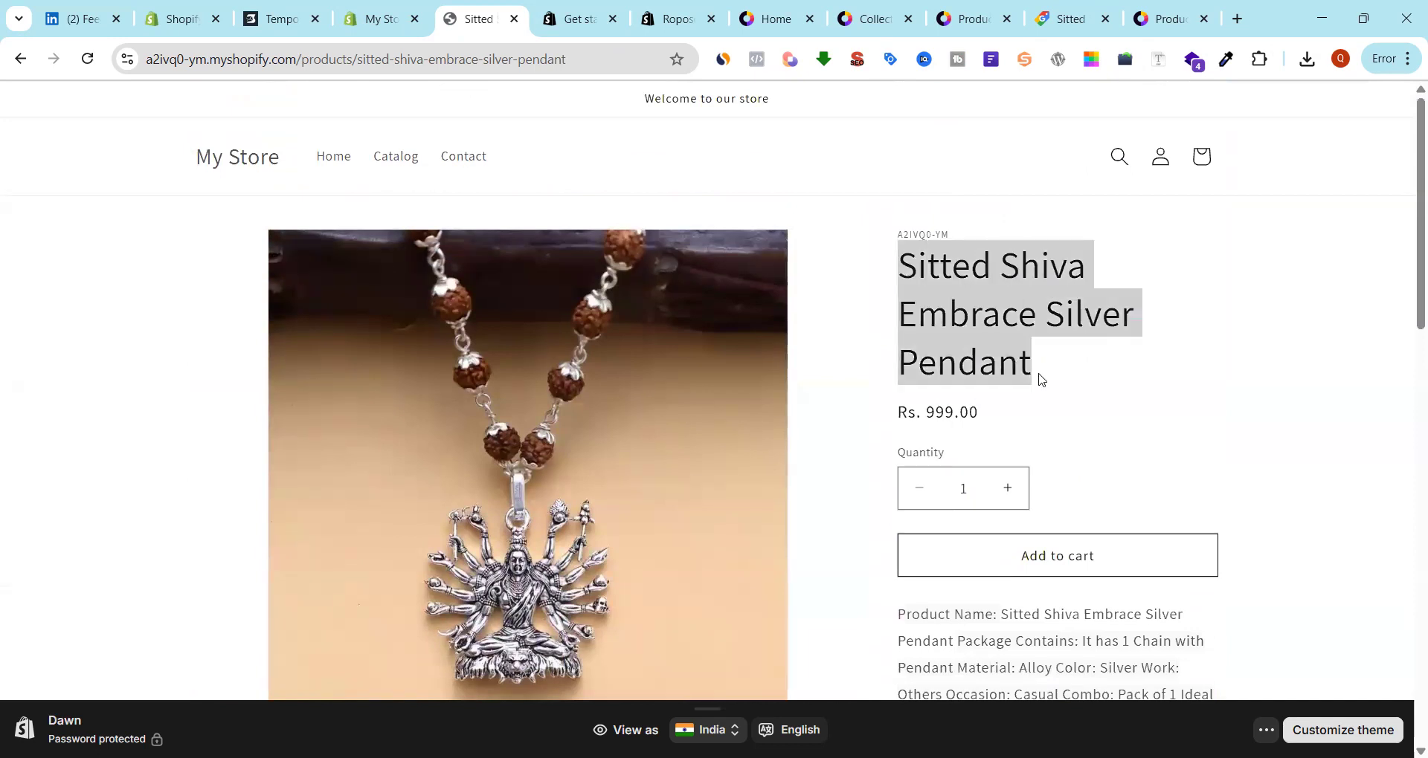
click(1238, 19)
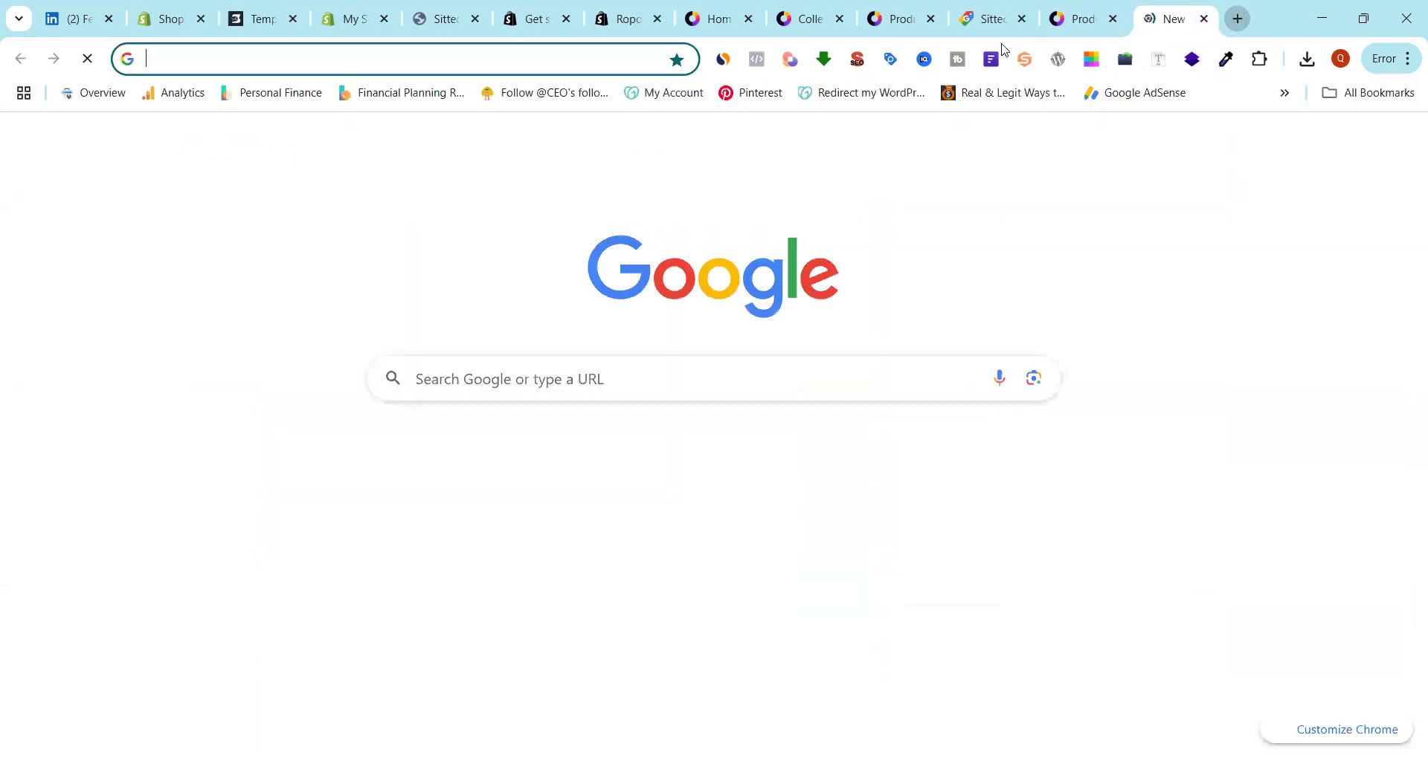
click(600, 63)
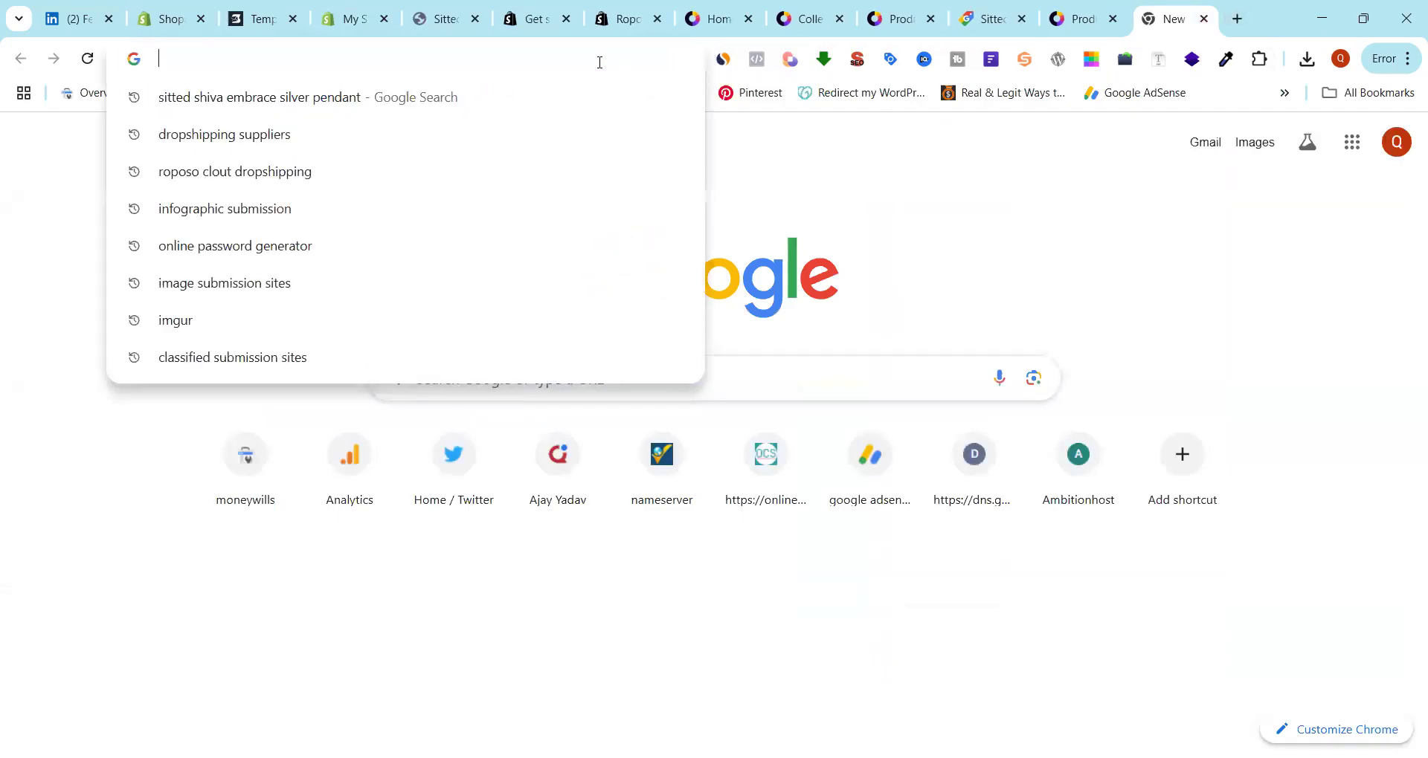
text(ad)
key(BackSpace)
key(BackSpace)
key(BackSpace)
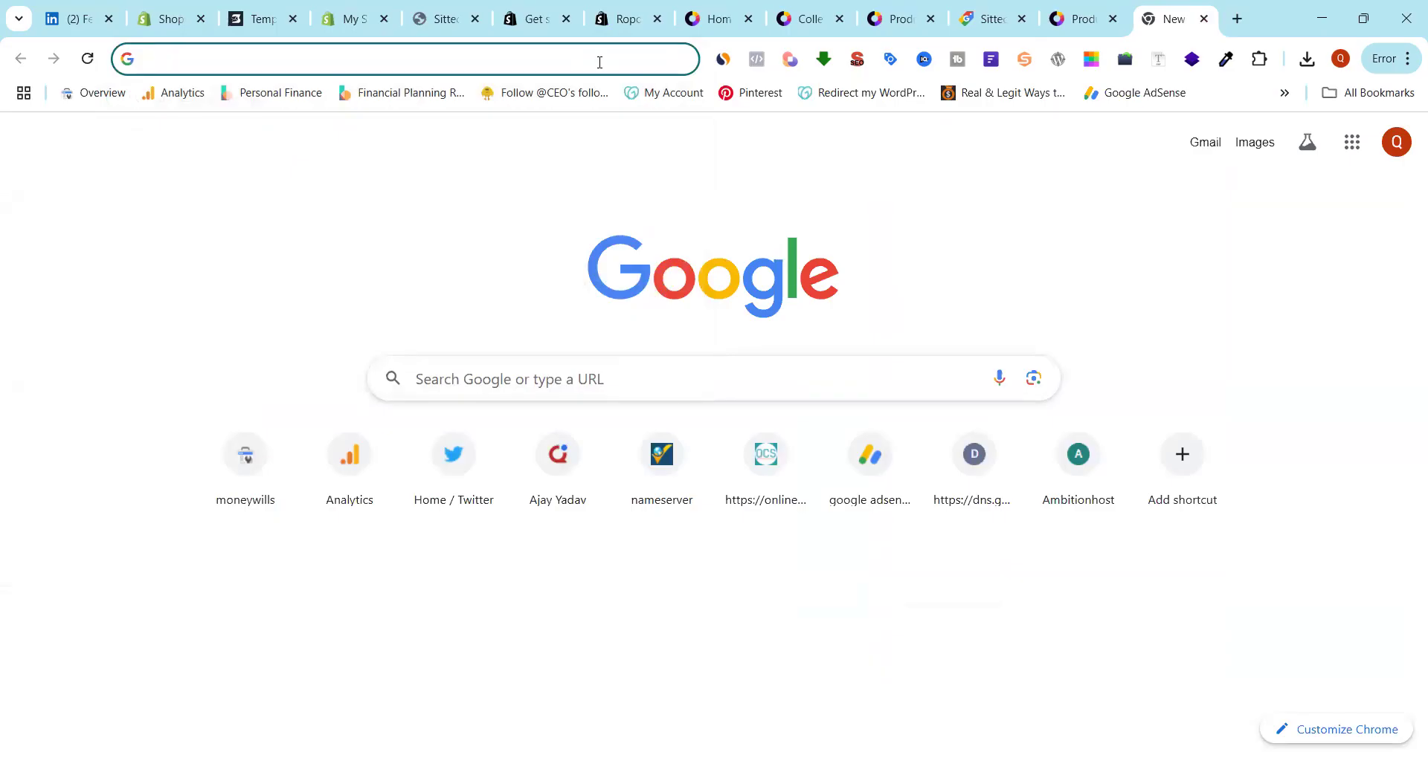
text(meta ad)
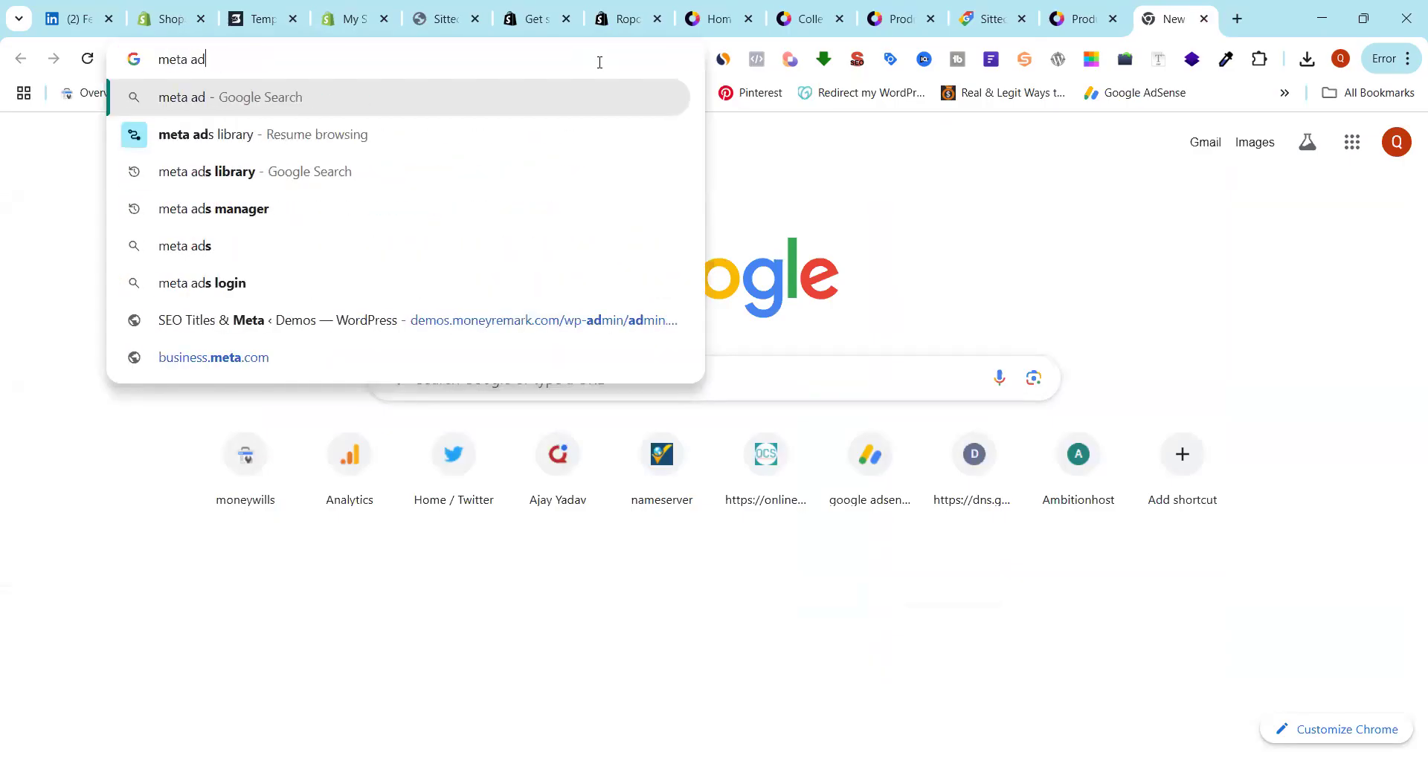
click(395, 184)
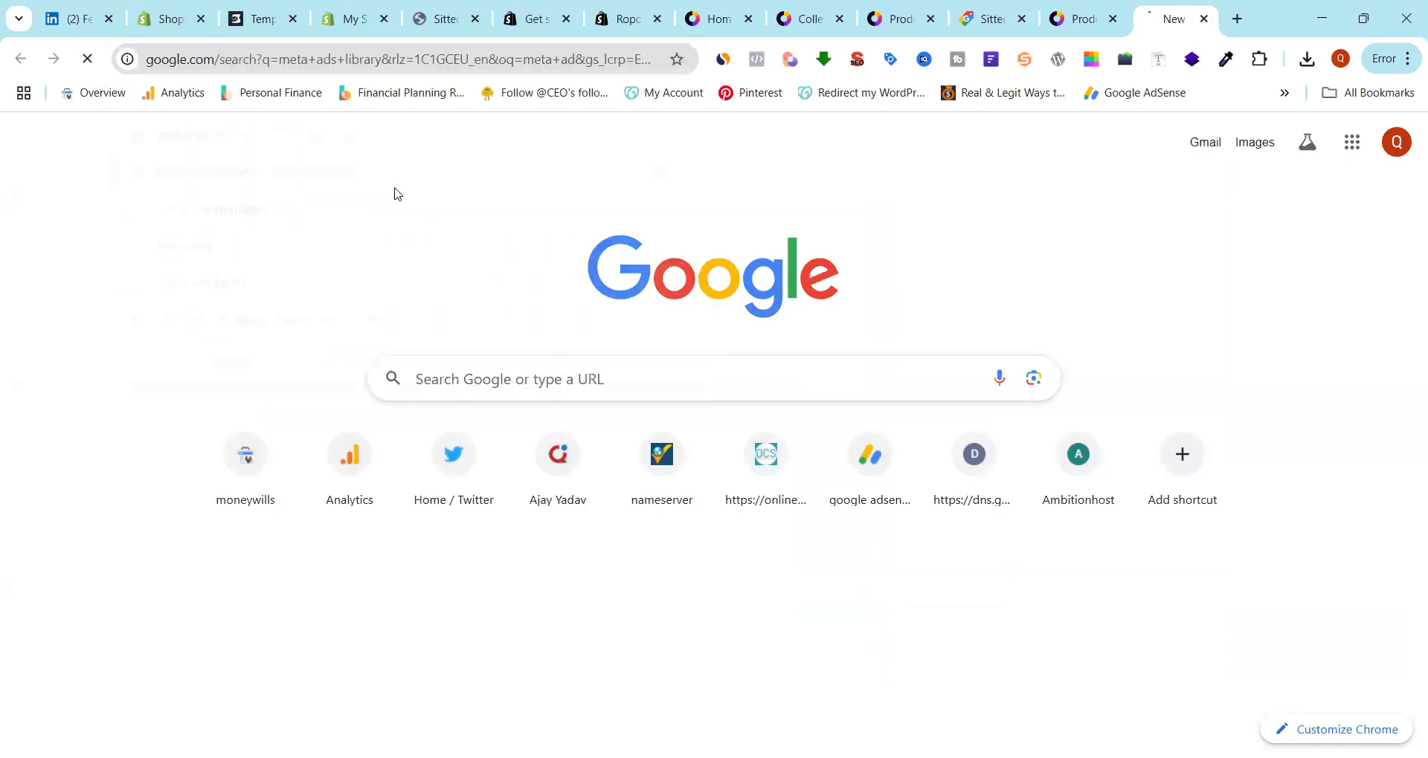
Copy the product name "Sitted Shiva Embrace Silver Pendant" from the Google Shopping search
click(1016, 11)
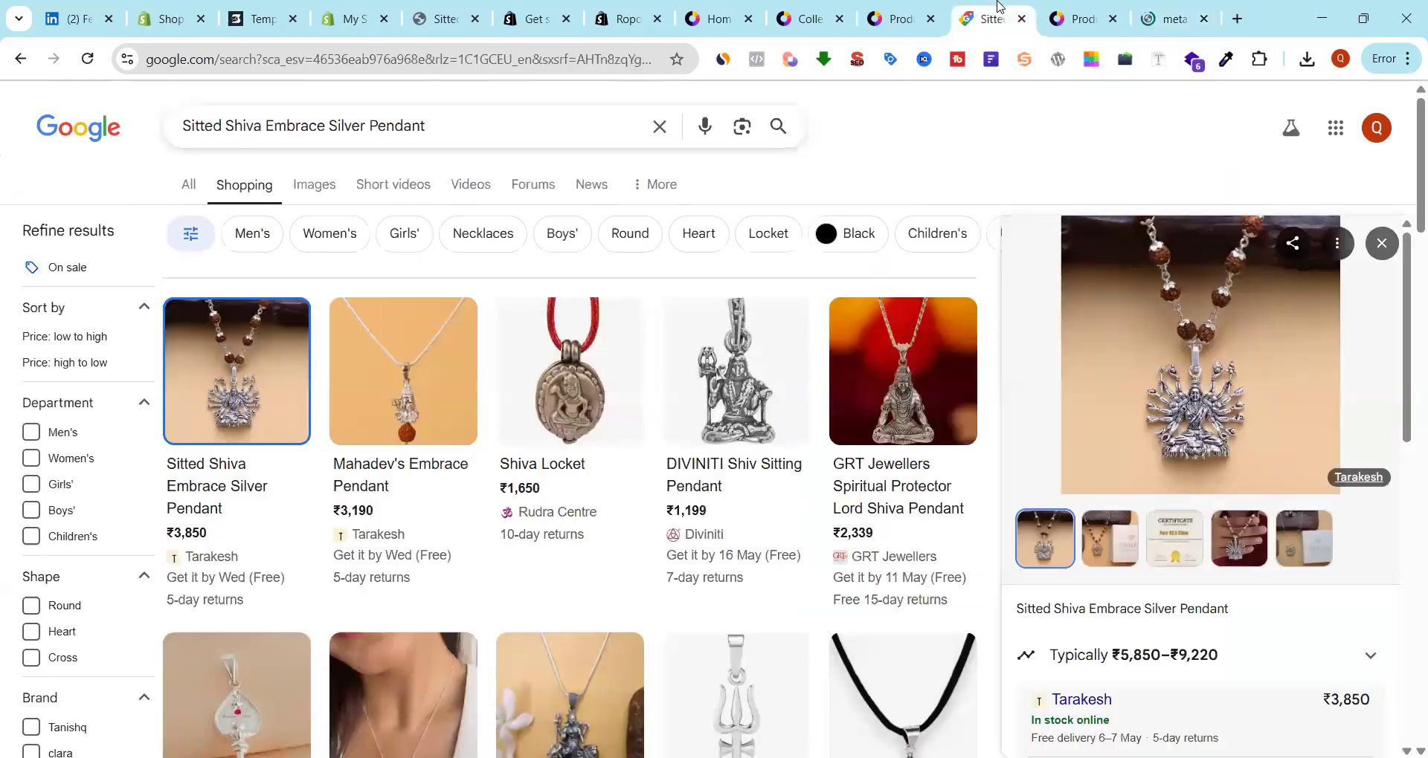
triple_click(384, 125)
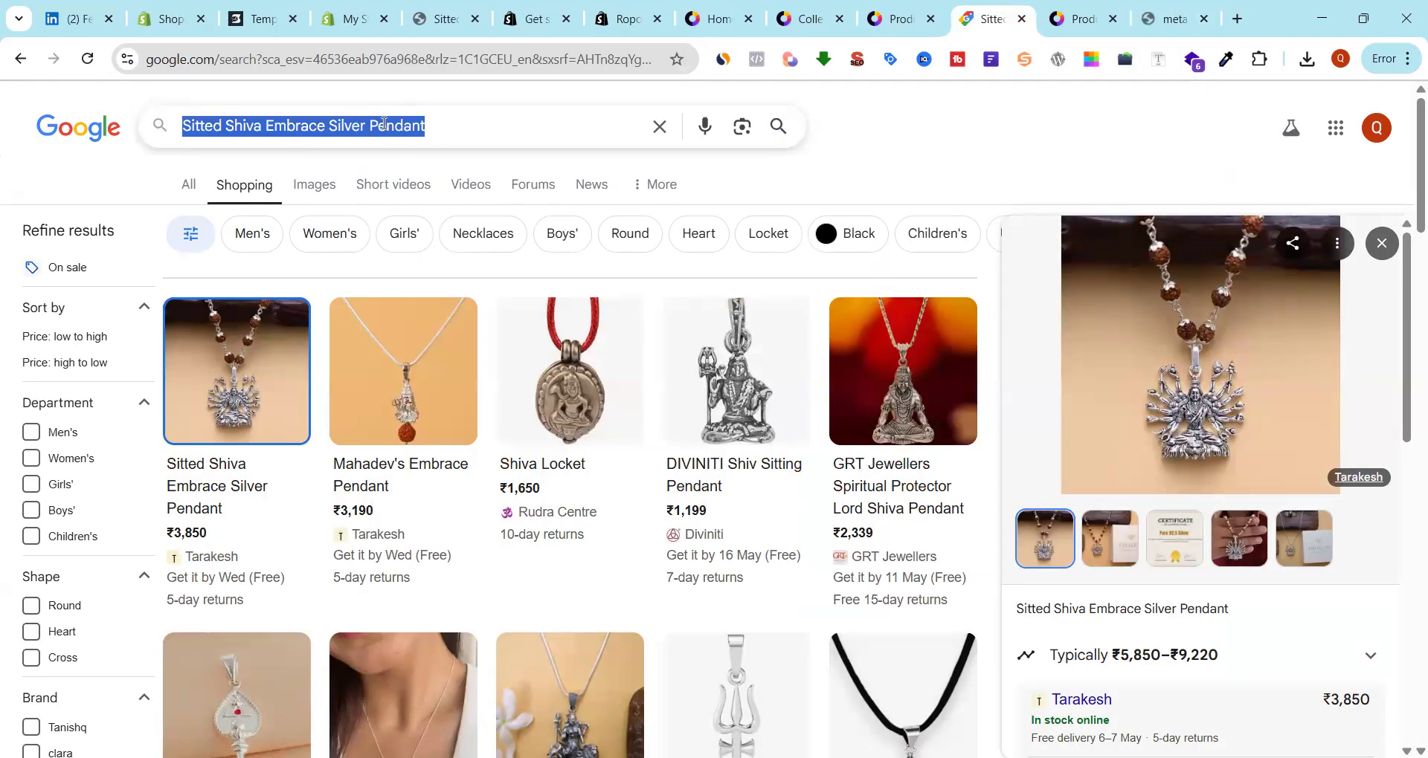
right_click(384, 124)
click(445, 246)
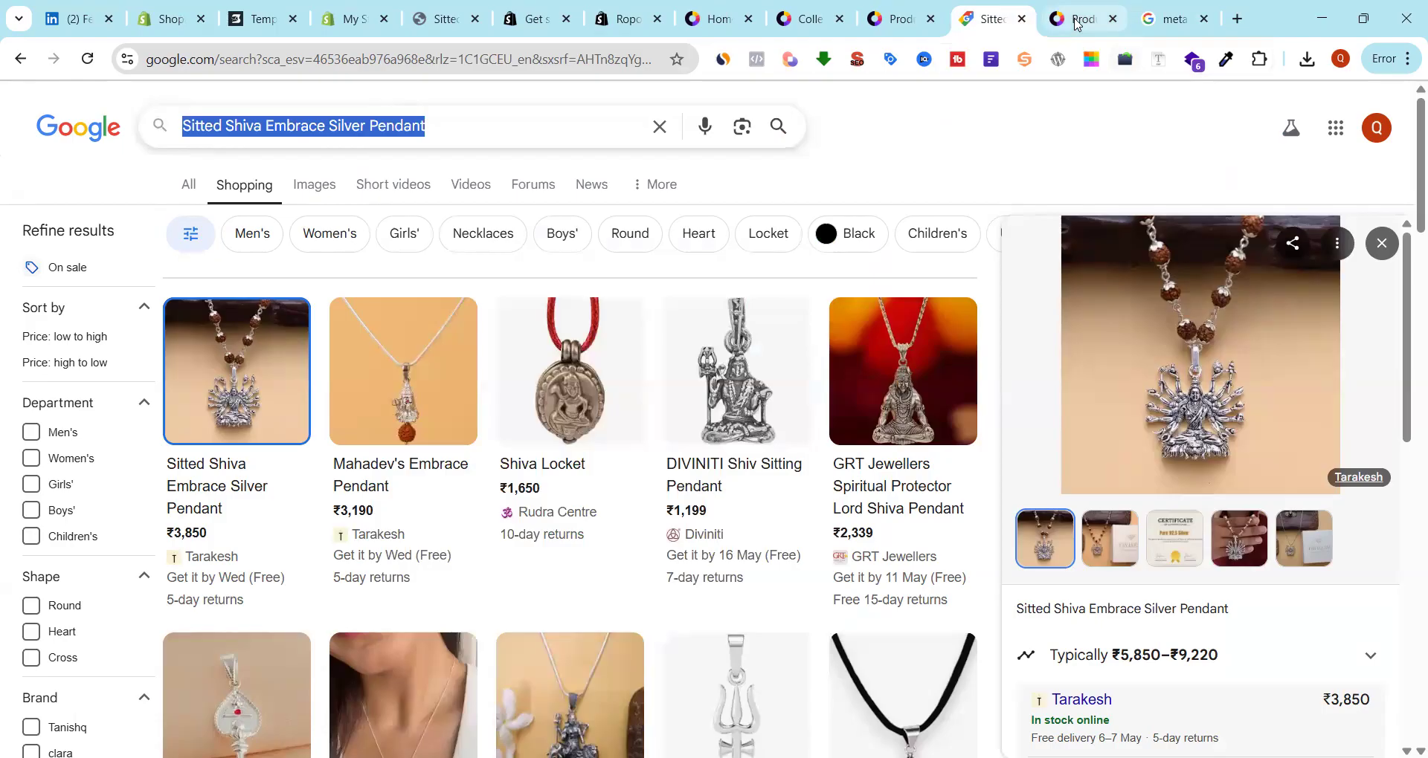
Return to the "meta ads library" search results and open Facebook's Ad Library page
click(1075, 18)
click(1175, 18)
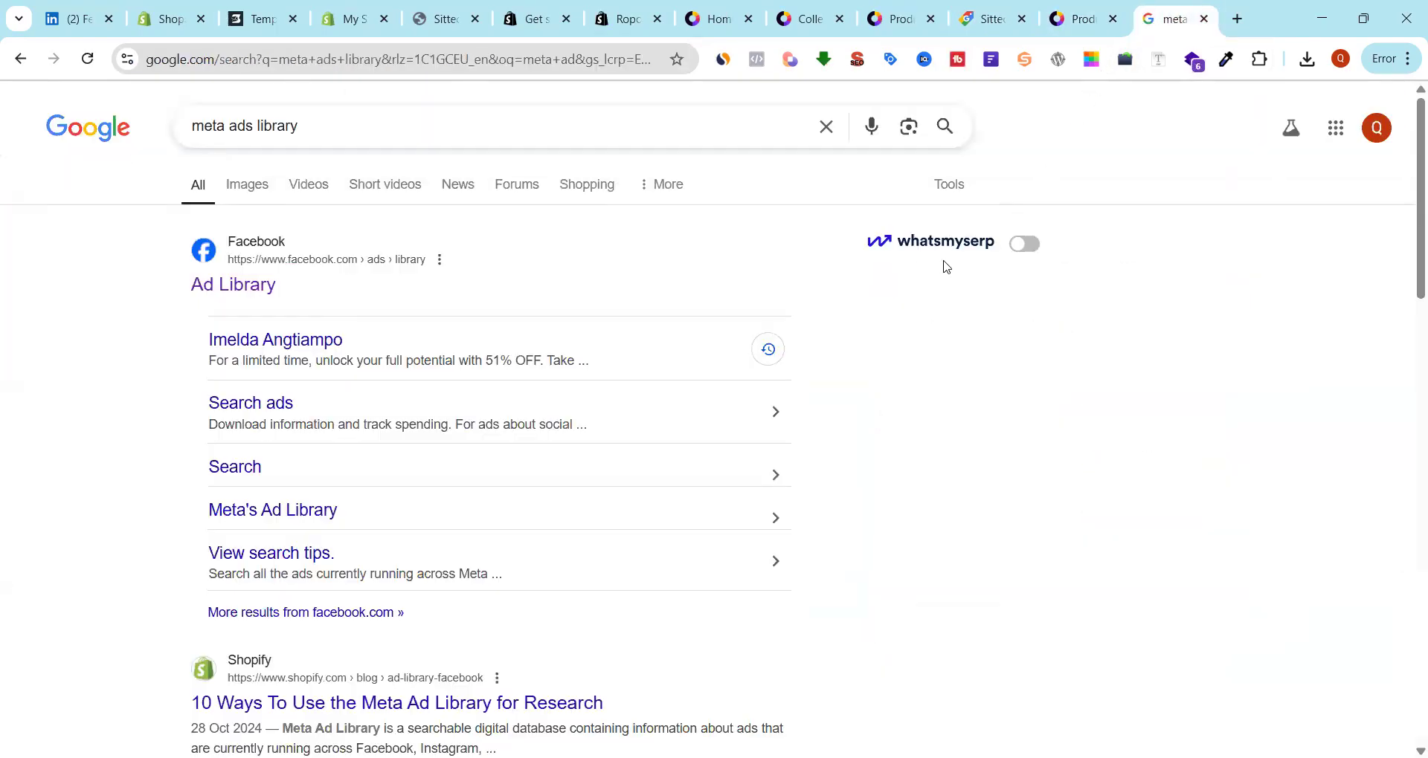
click(268, 289)
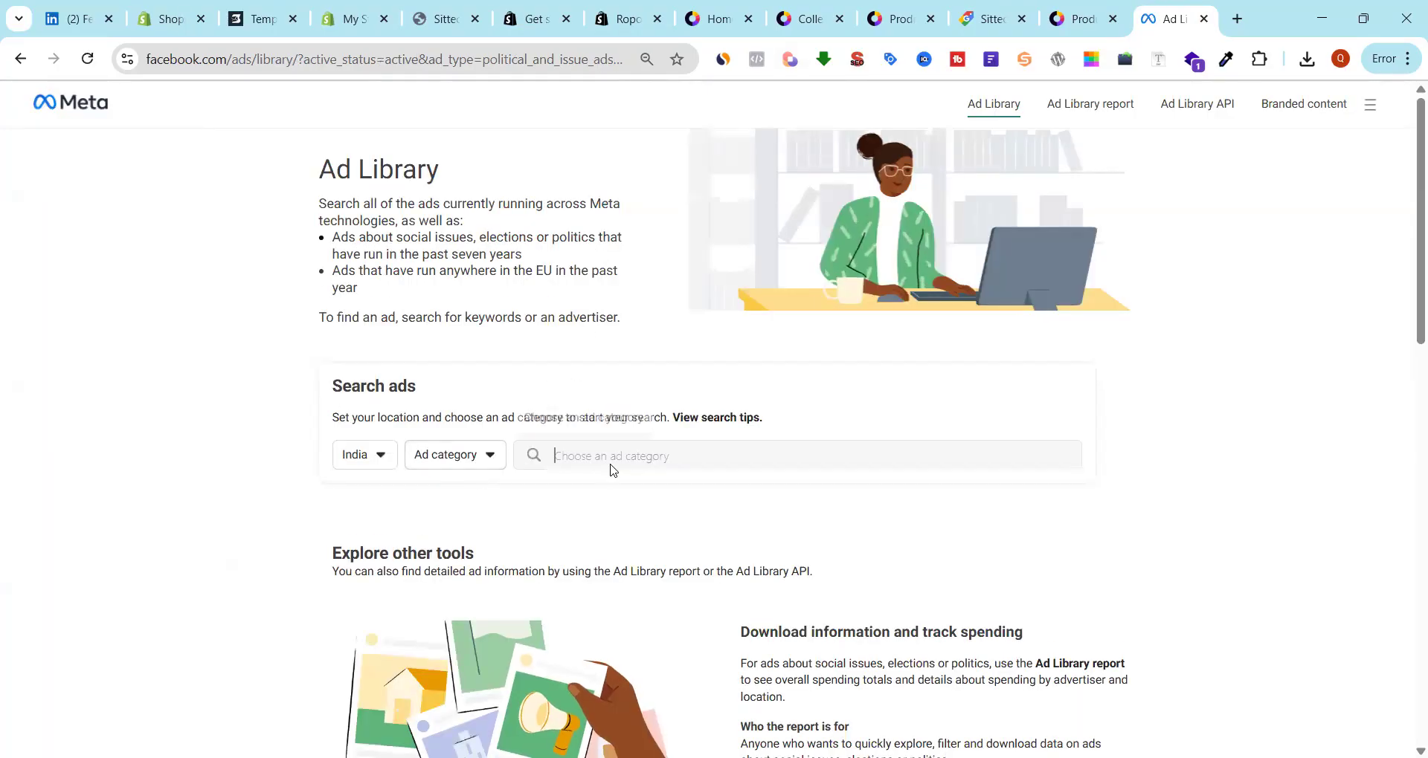
Set the ad category to All ads and search India for the exact phrase "Sitted Shiva Embrace Silver Pendant"
click(556, 456)
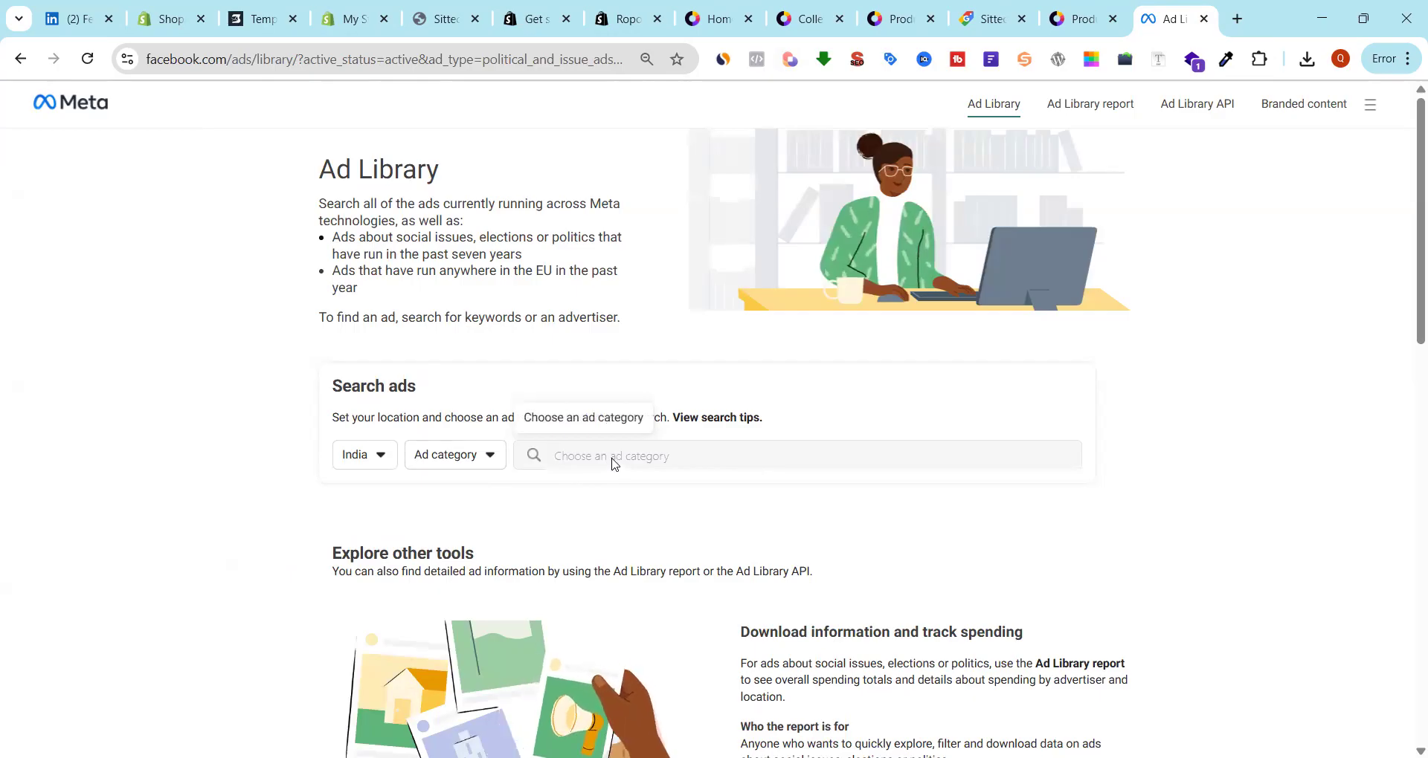
click(458, 455)
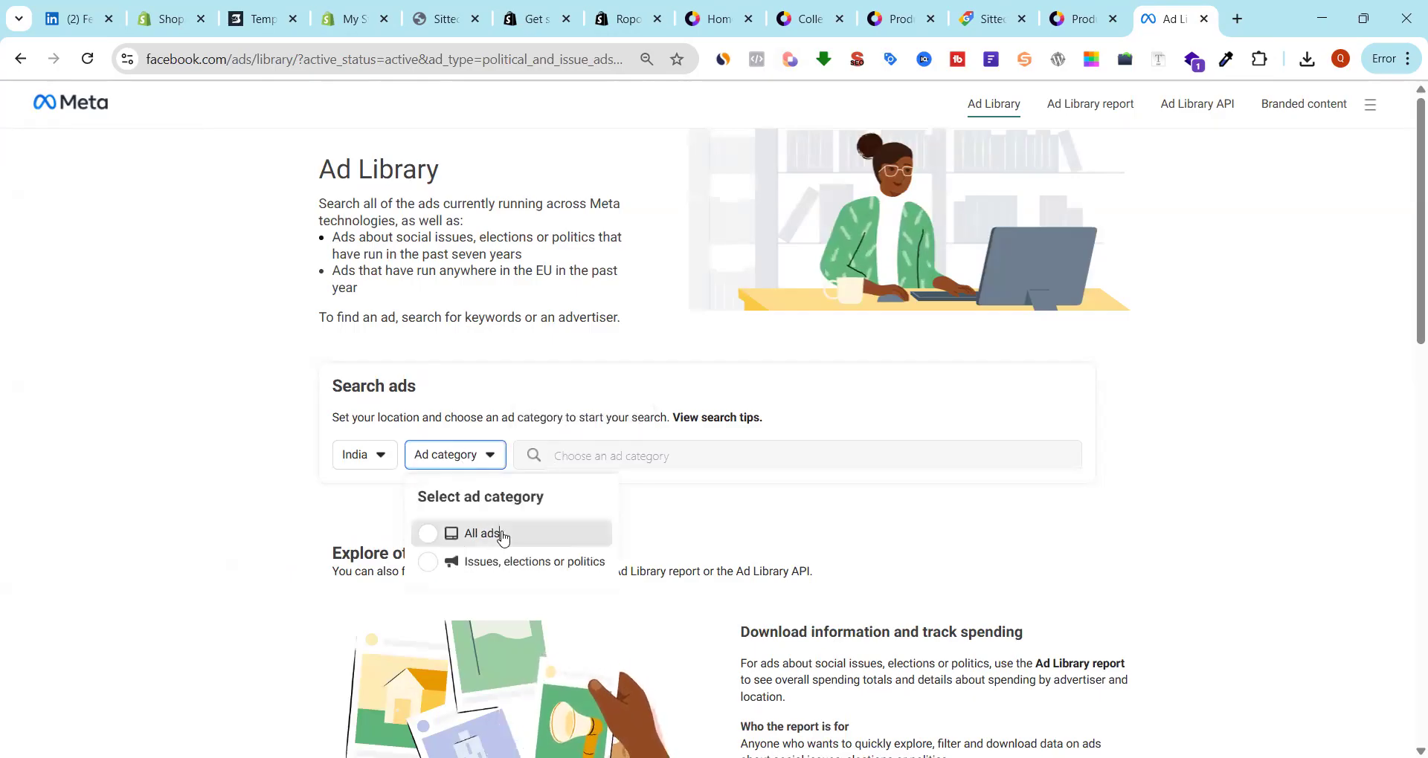
click(473, 534)
click(583, 455)
key(ctrl+v)
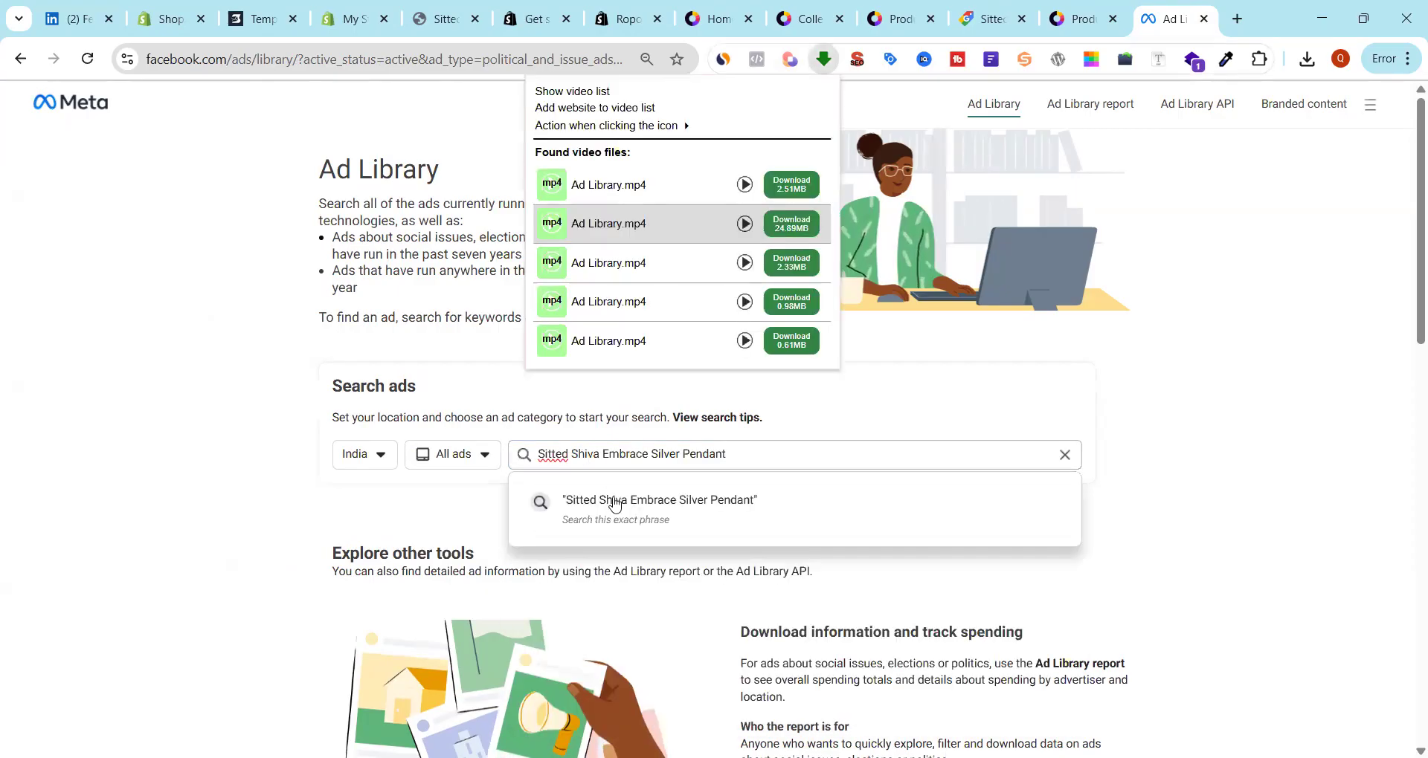
click(615, 499)
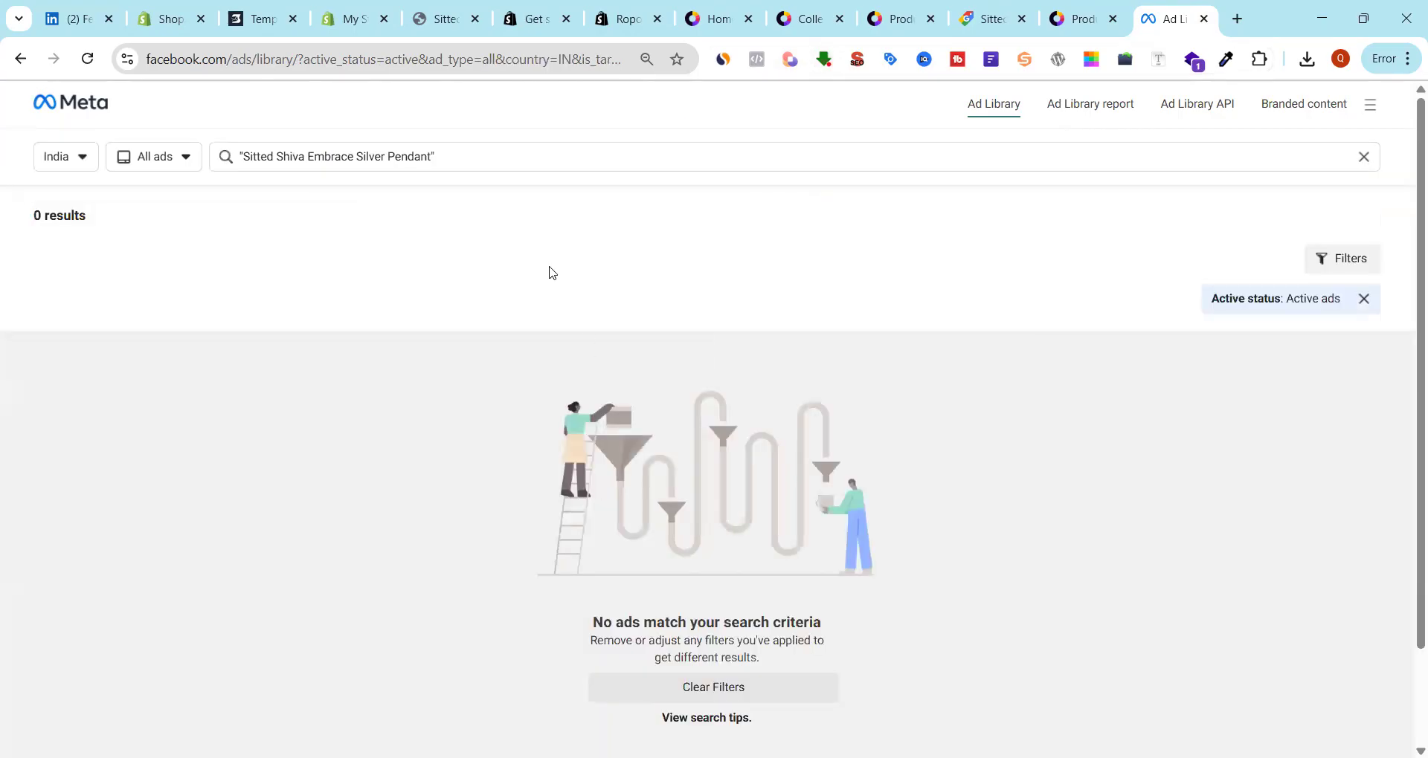
Remove the Active ads status filter from the pendant's ad search
drag(467, 164, 243, 159)
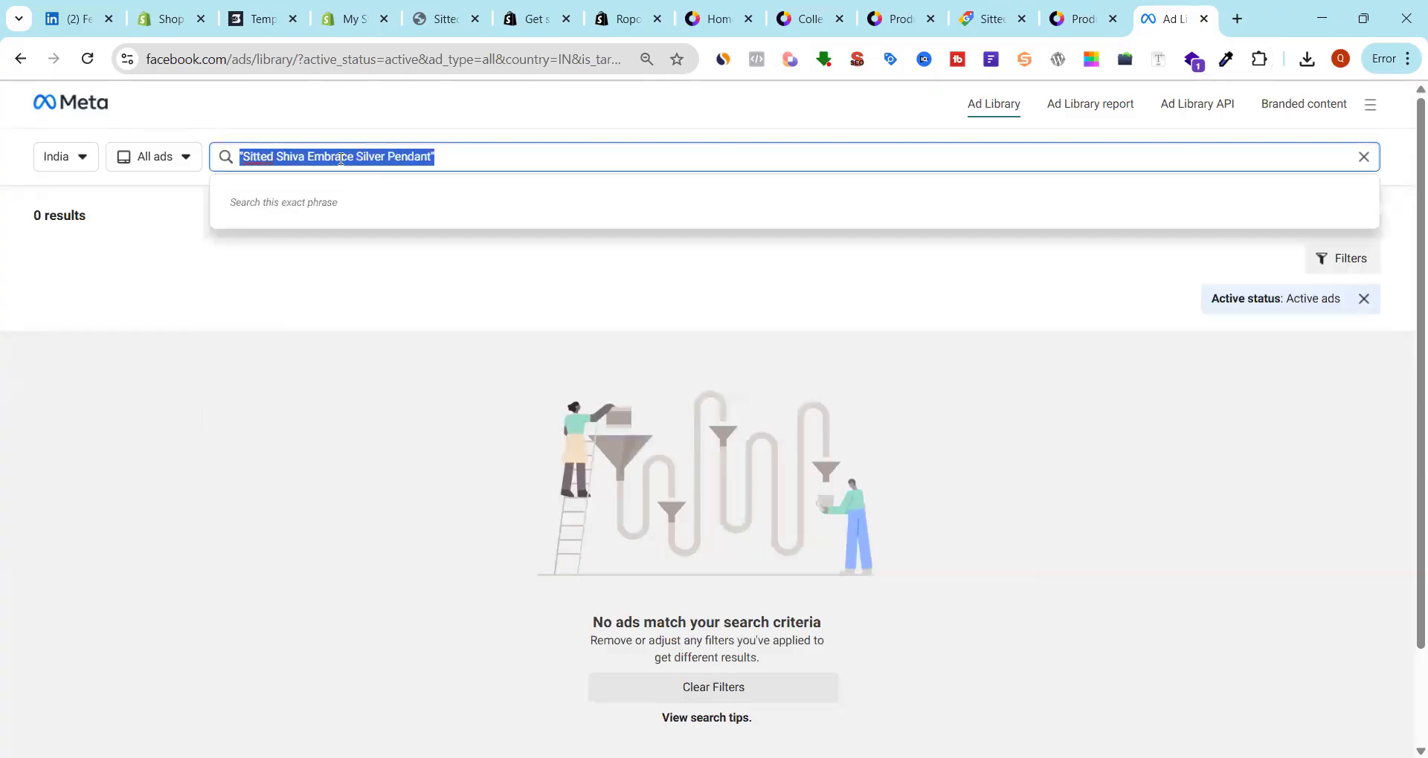
click(221, 299)
scroll(329, 306, down, 2)
scroll(333, 307, up, 2)
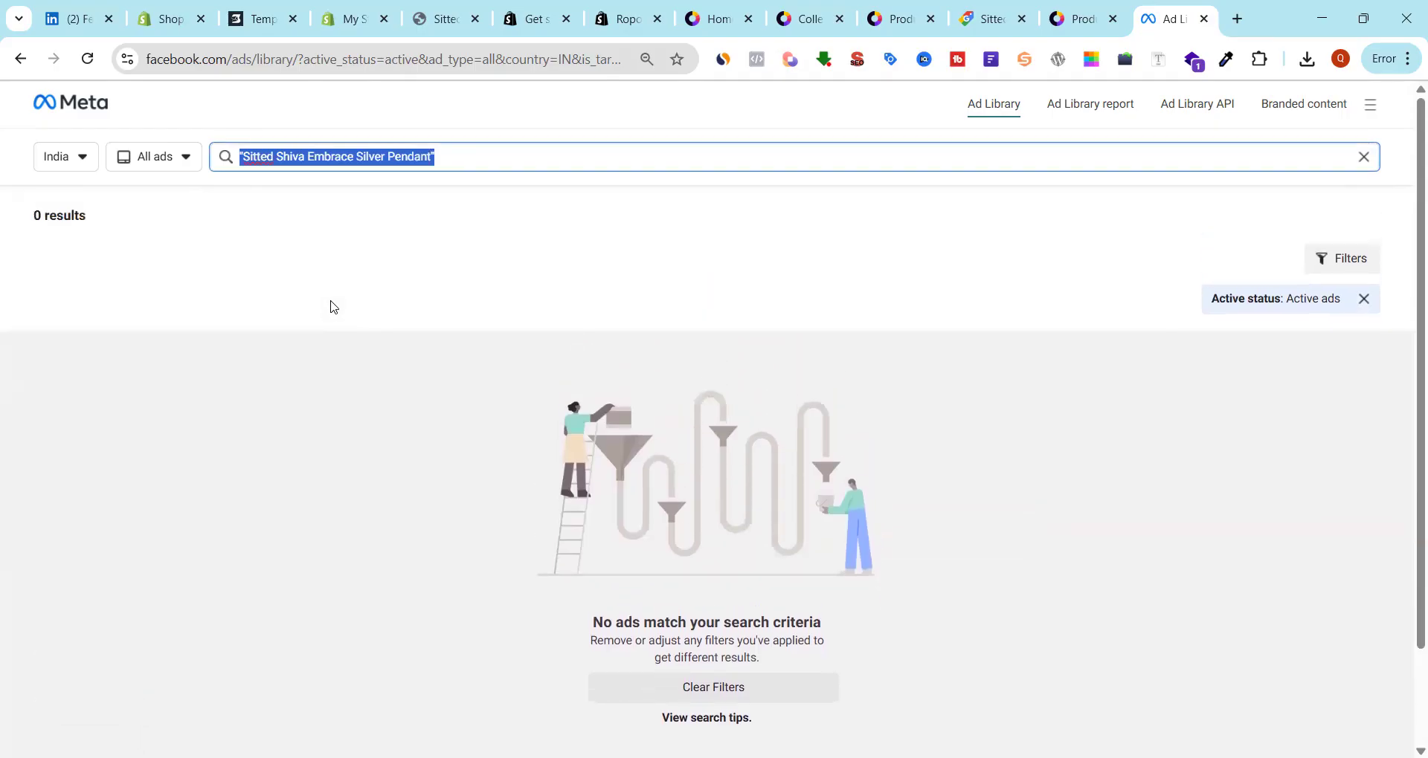
click(1363, 299)
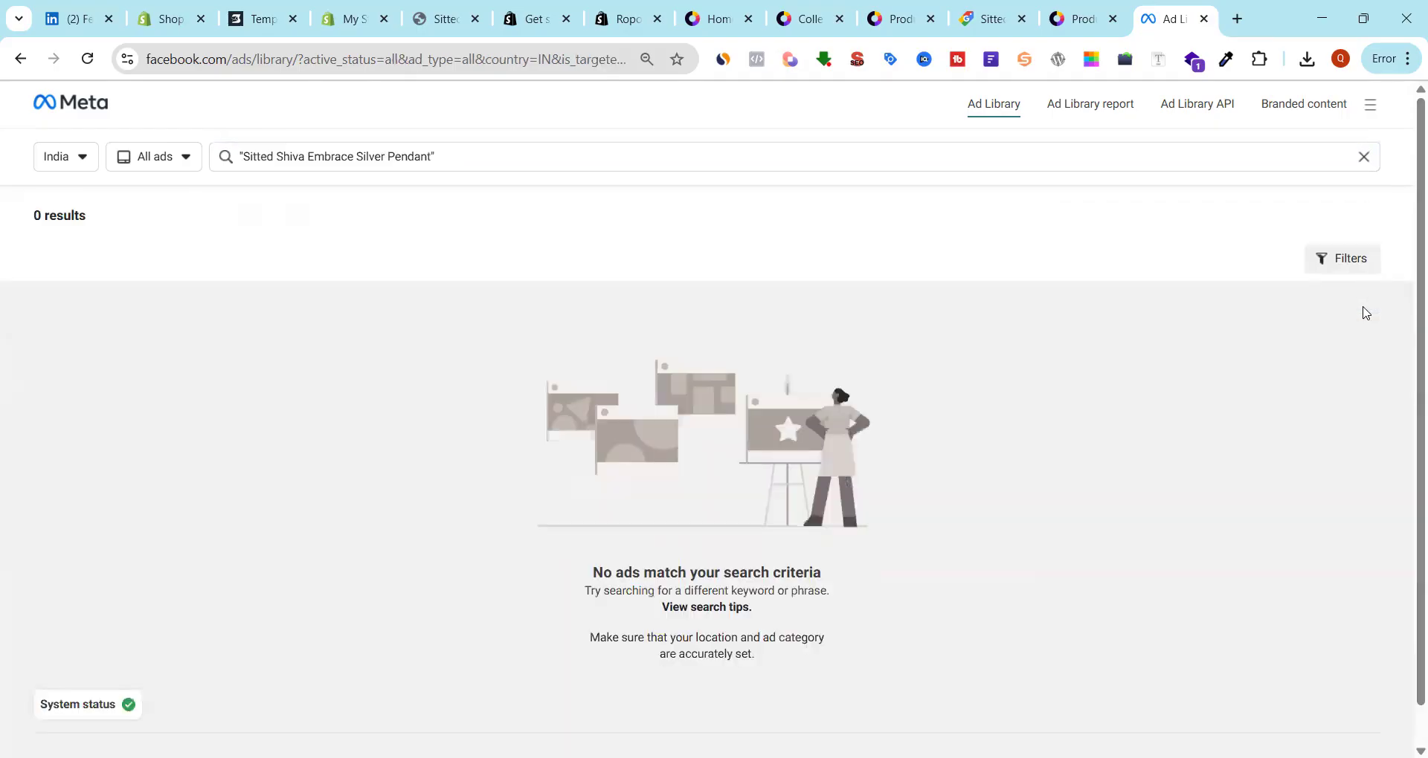
Check the pendant's Clout product page and the number of ads found for it in the Ad Library
click(1080, 16)
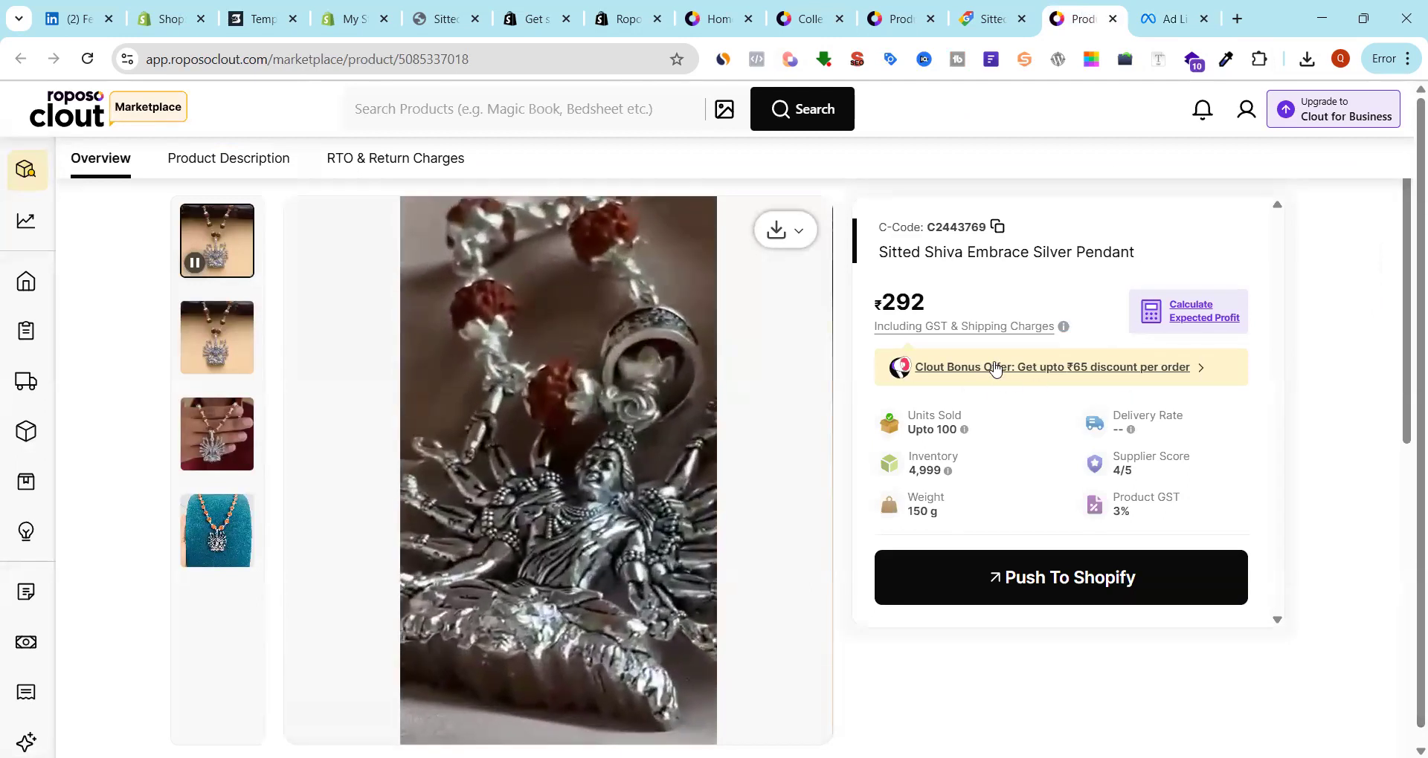
click(1175, 19)
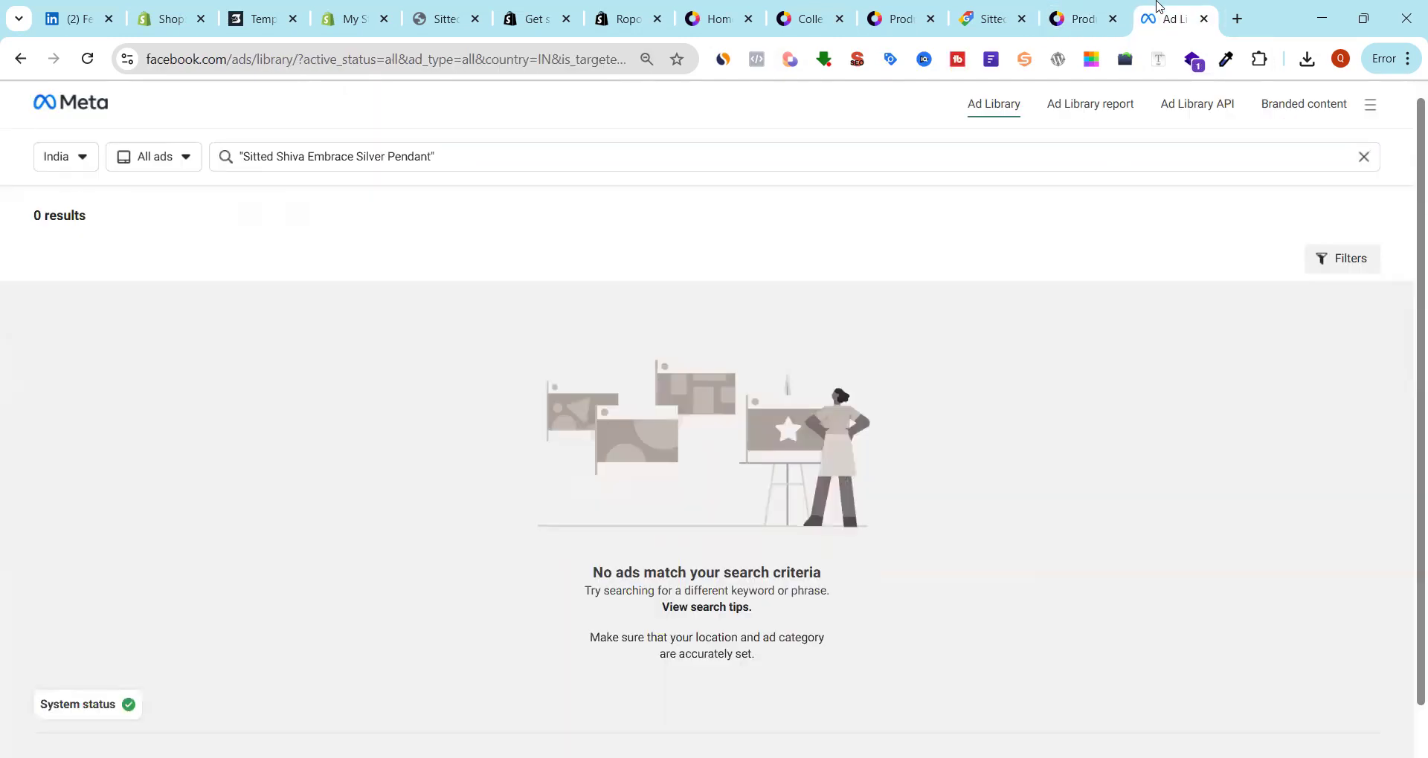
drag(89, 220, 7, 223)
click(26, 221)
click(94, 228)
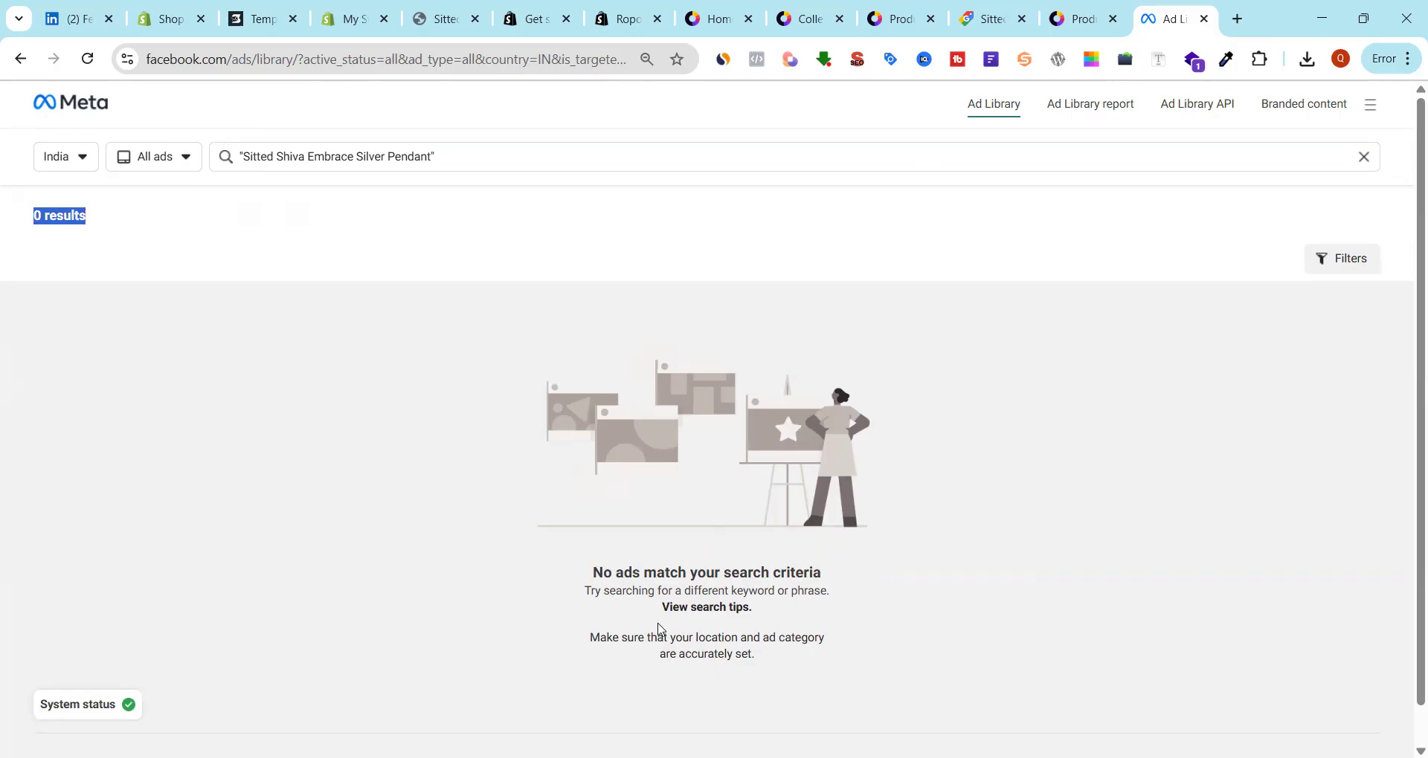
Return to Clout's Potential Heroes collection and open the Aluminum Laptop Stand product page
click(462, 155)
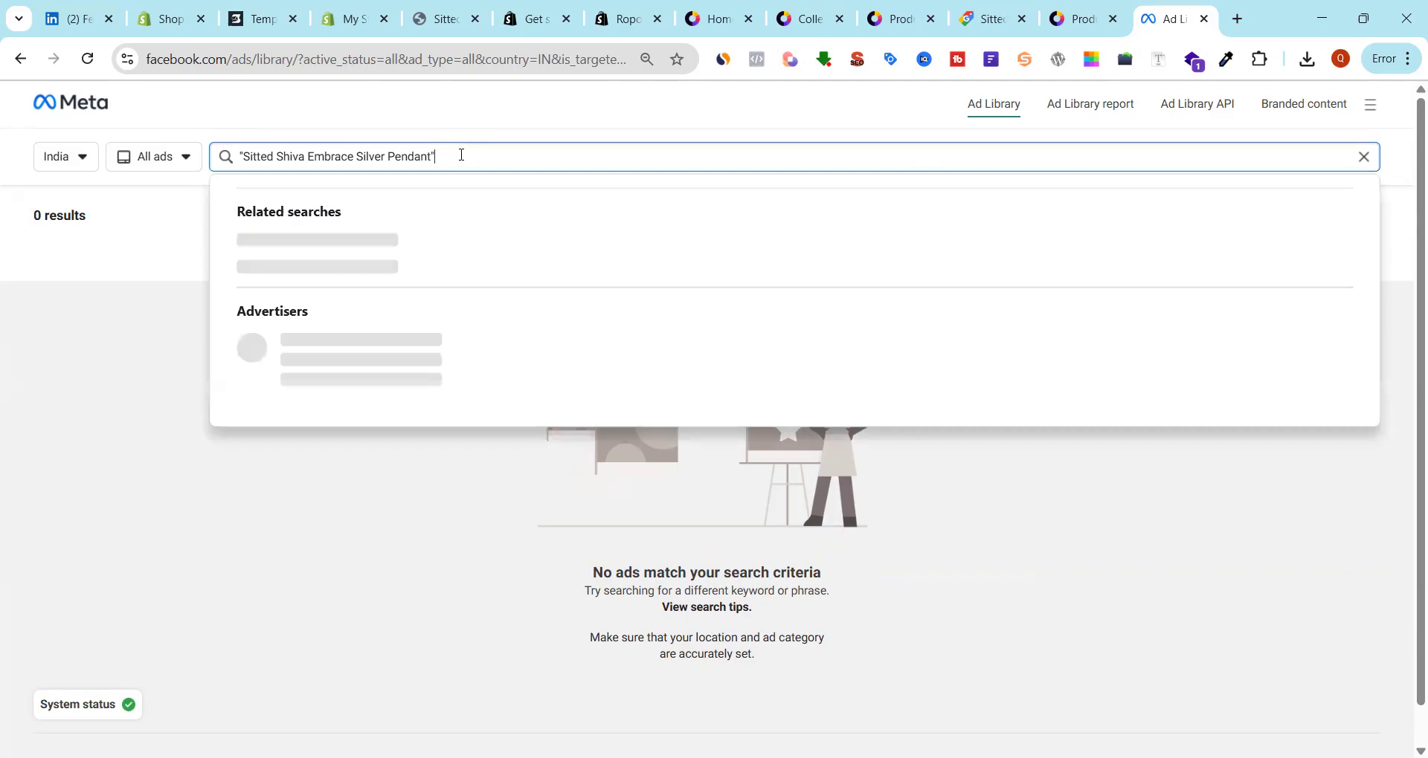
key(ctrl+a)
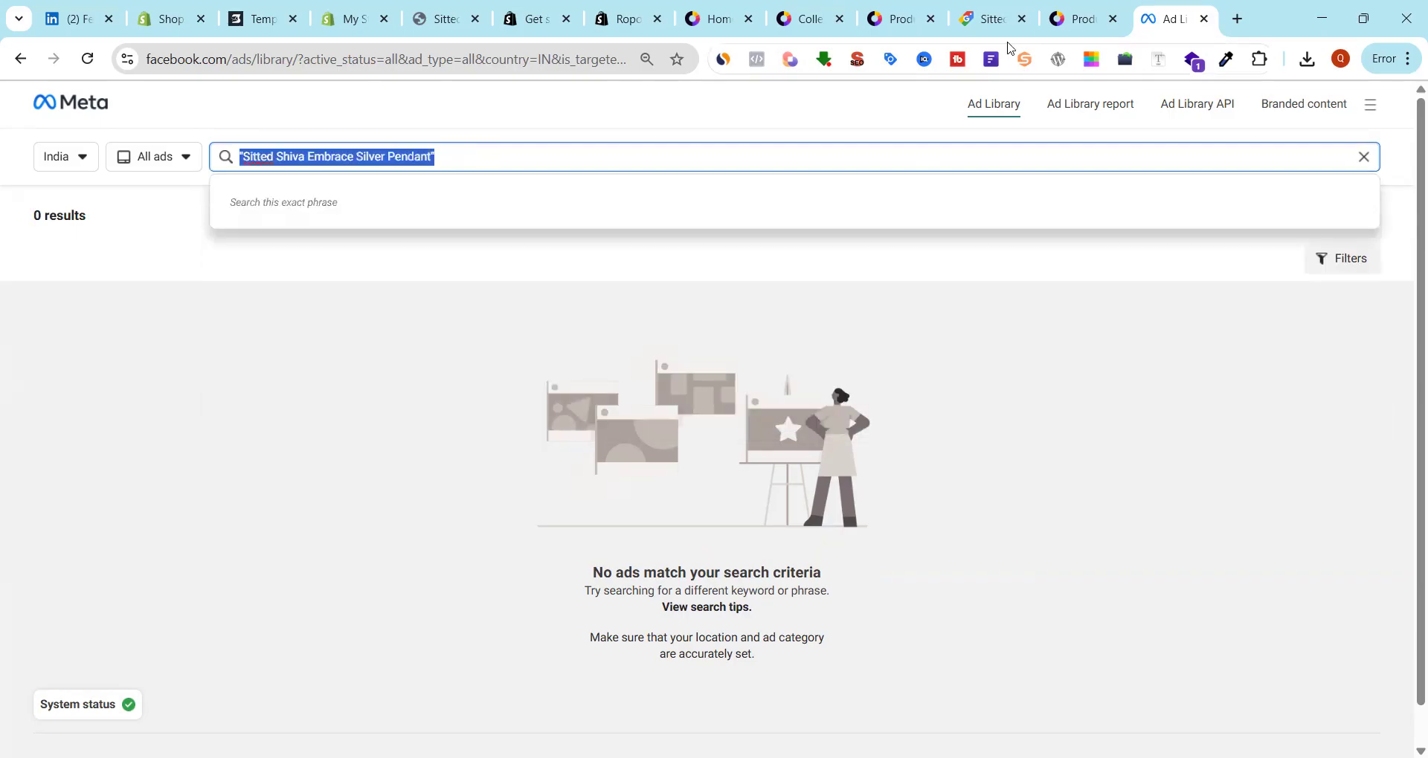
click(929, 8)
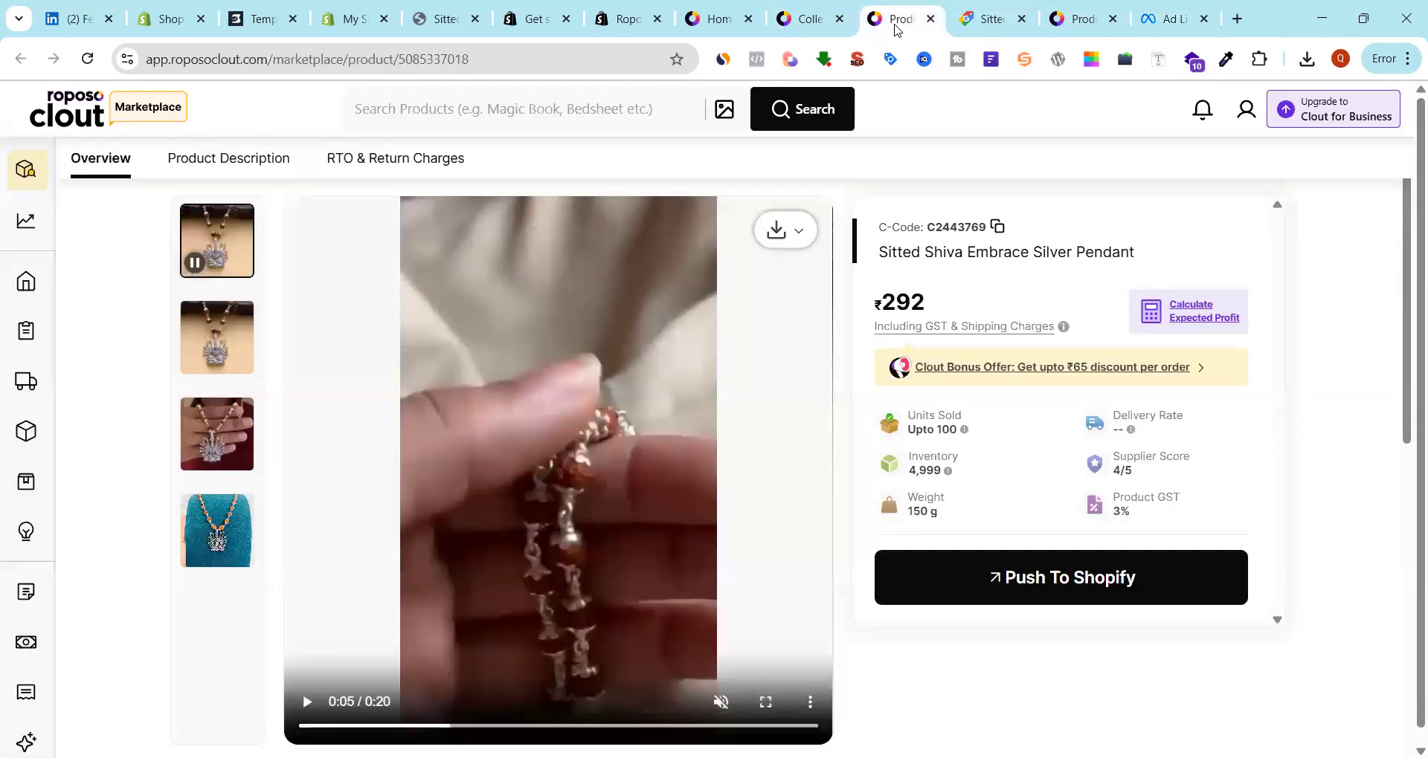
click(799, 9)
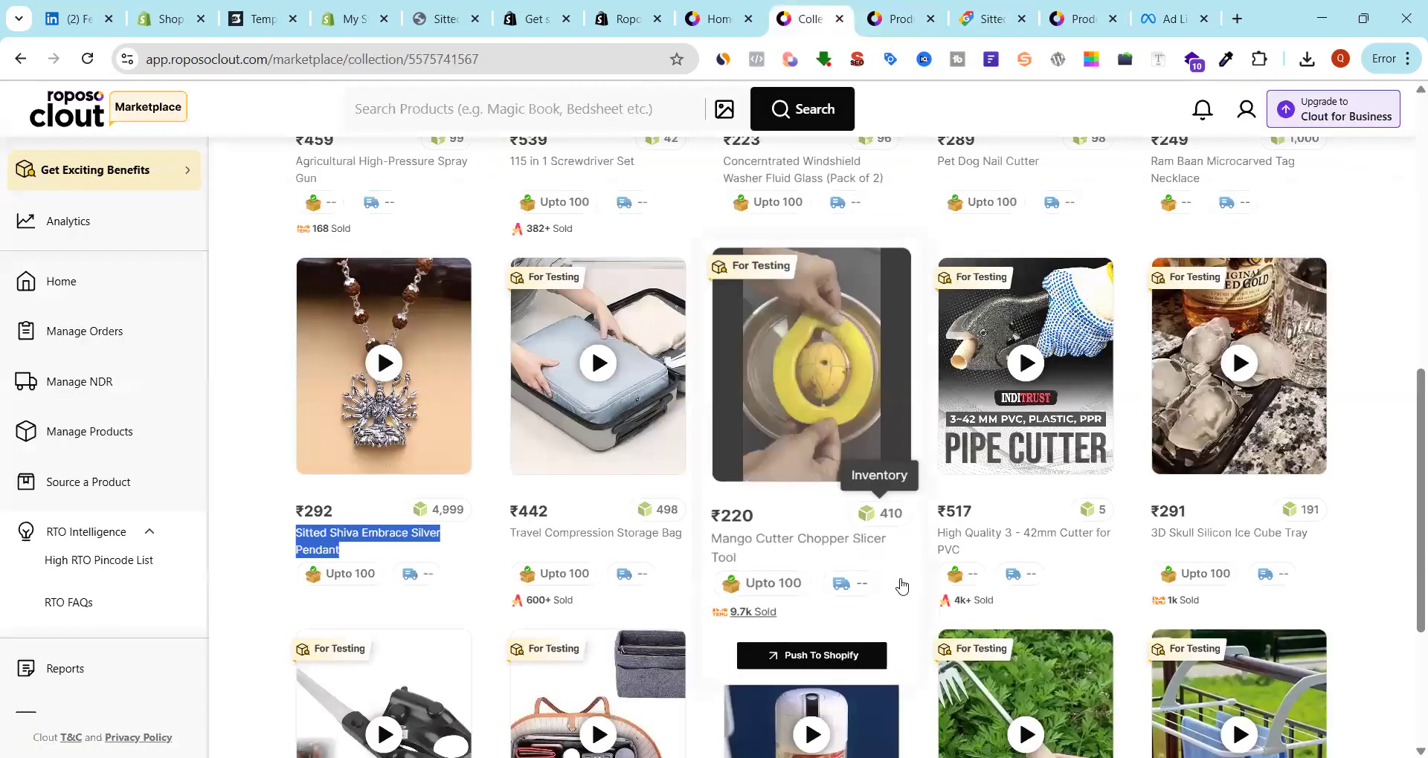
scroll(985, 573, up, 5)
scroll(987, 576, up, 4)
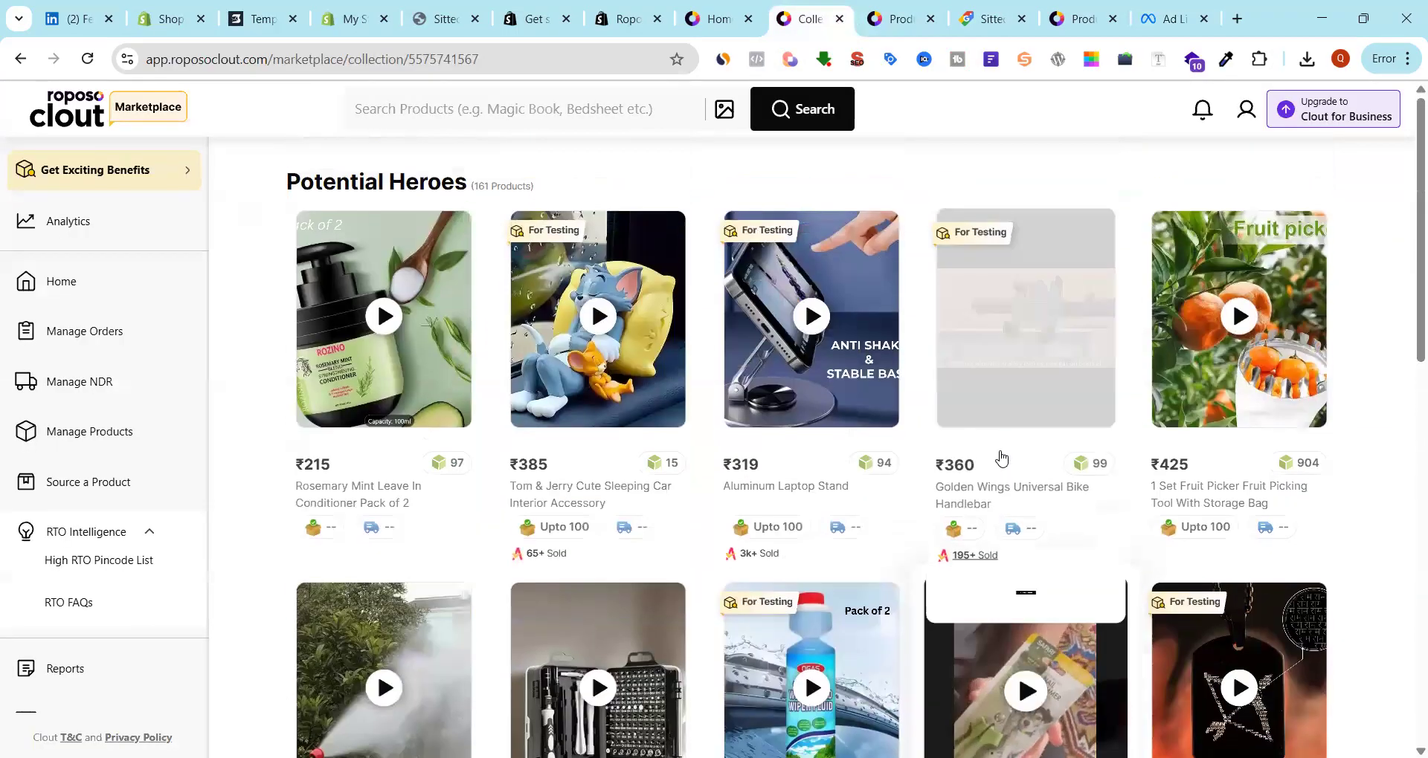
mouse_move(998, 502)
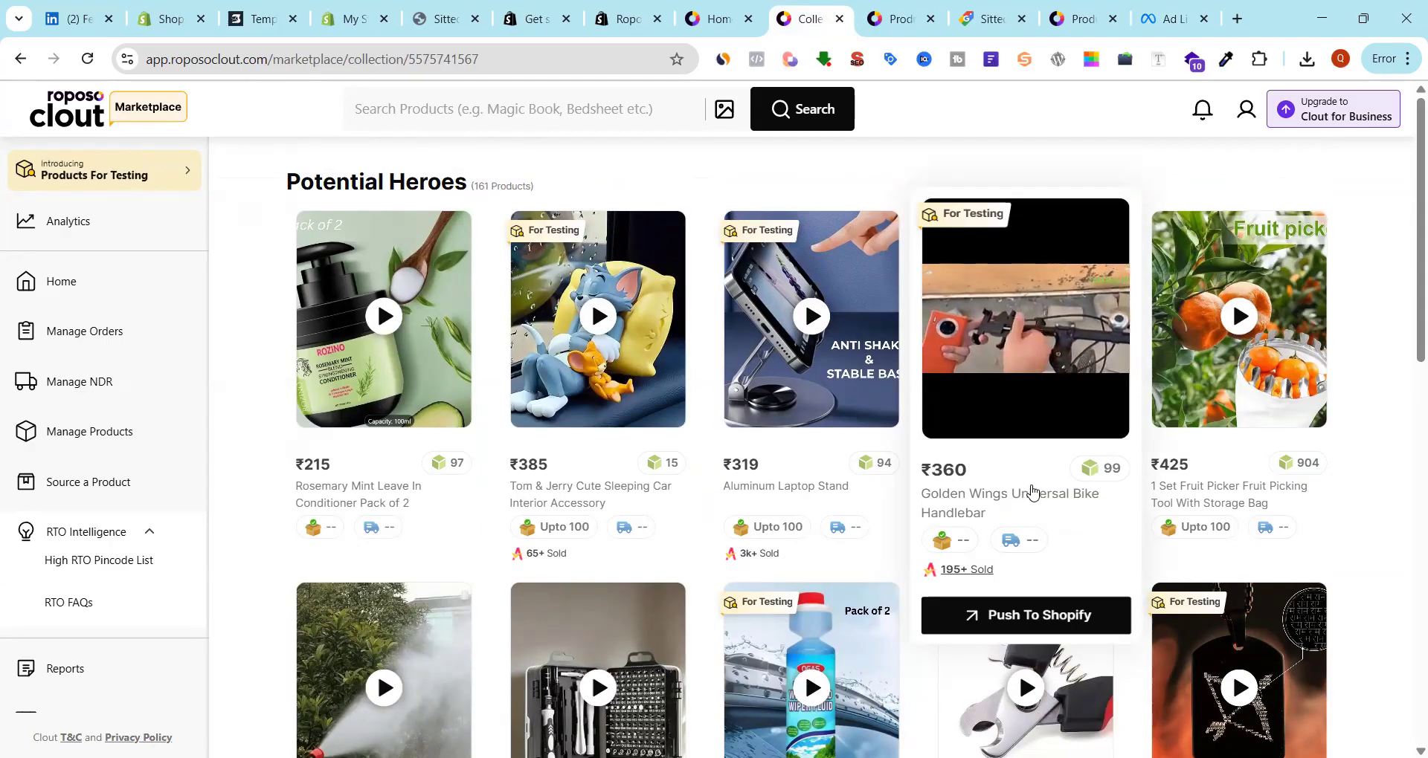
drag(1032, 491, 822, 497)
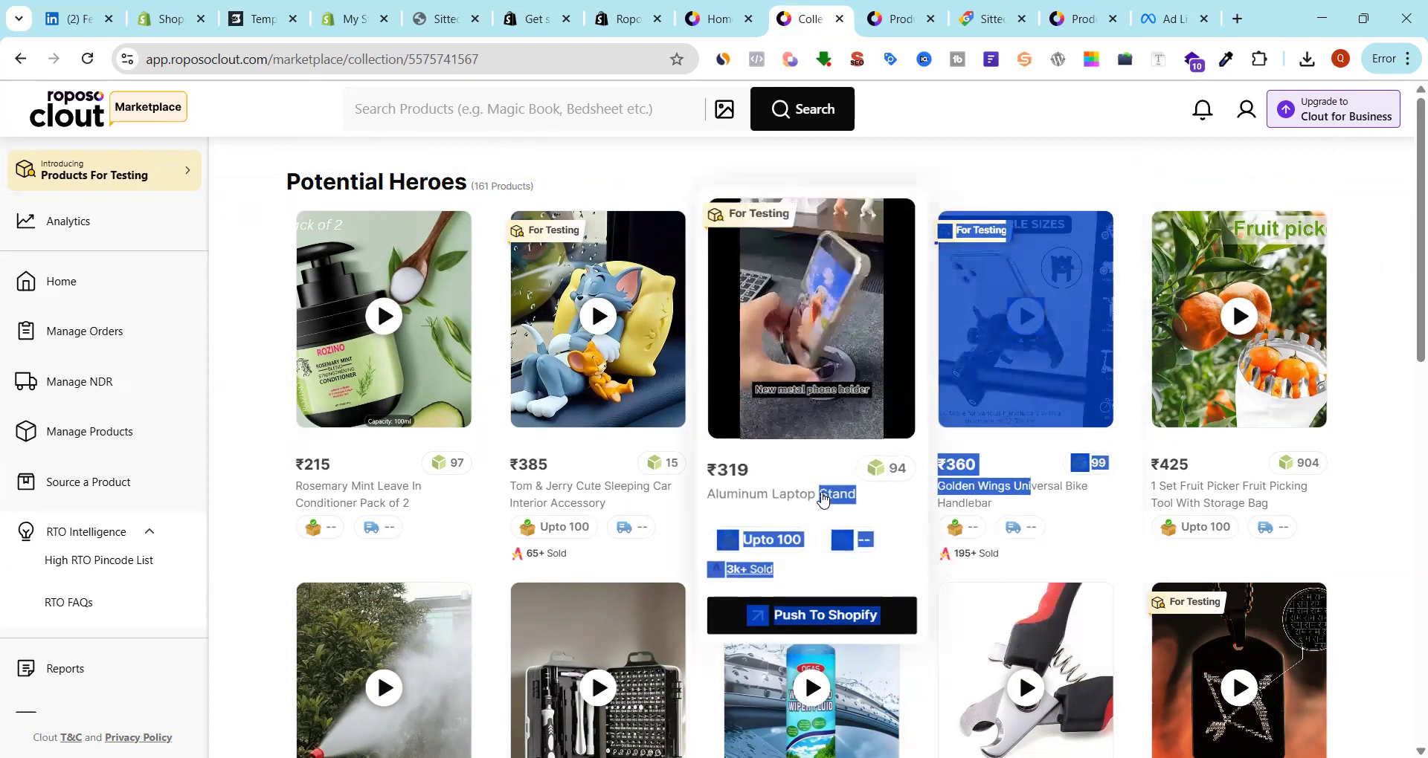
click(780, 499)
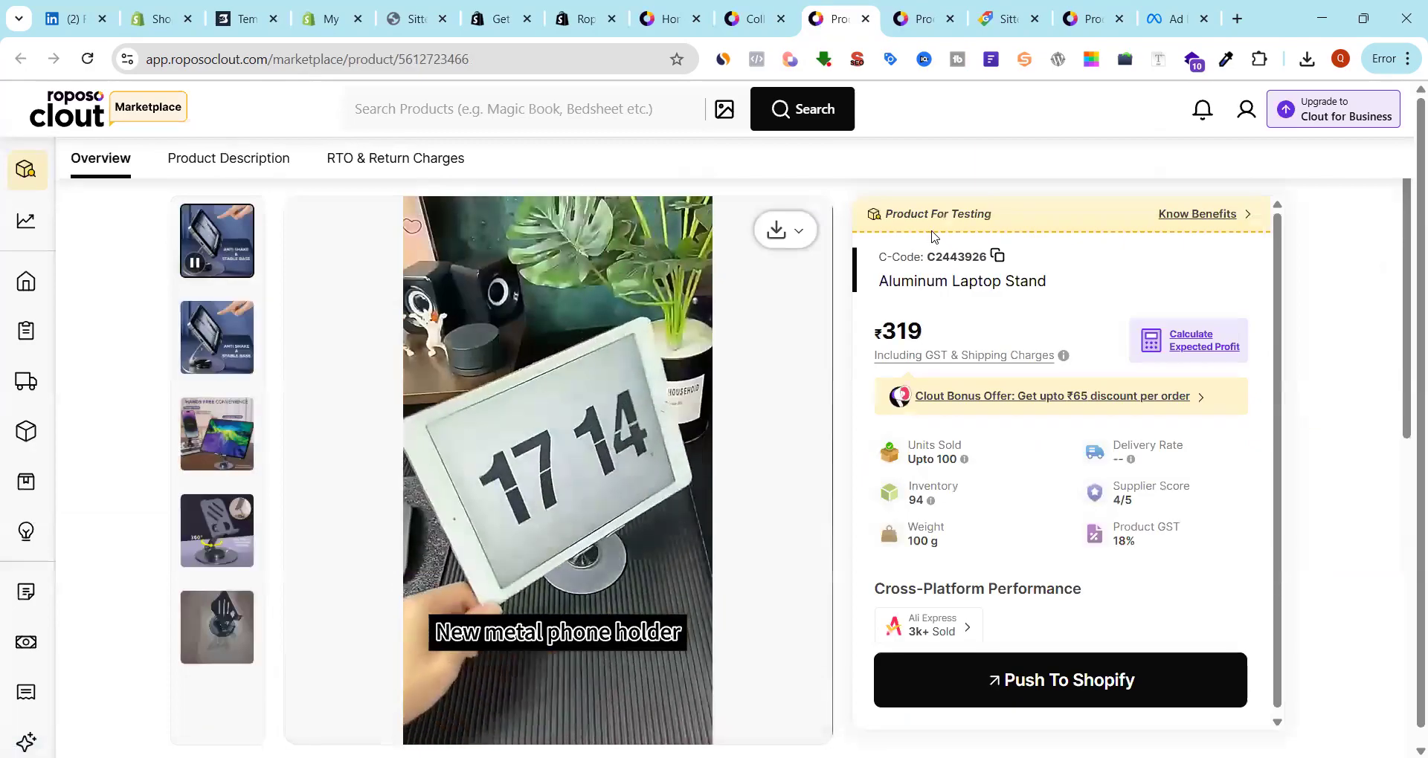
Copy the Aluminum Laptop Stand's name and search the Ad Library for that exact phrase
drag(878, 281, 1053, 288)
right_click(1053, 289)
click(1086, 302)
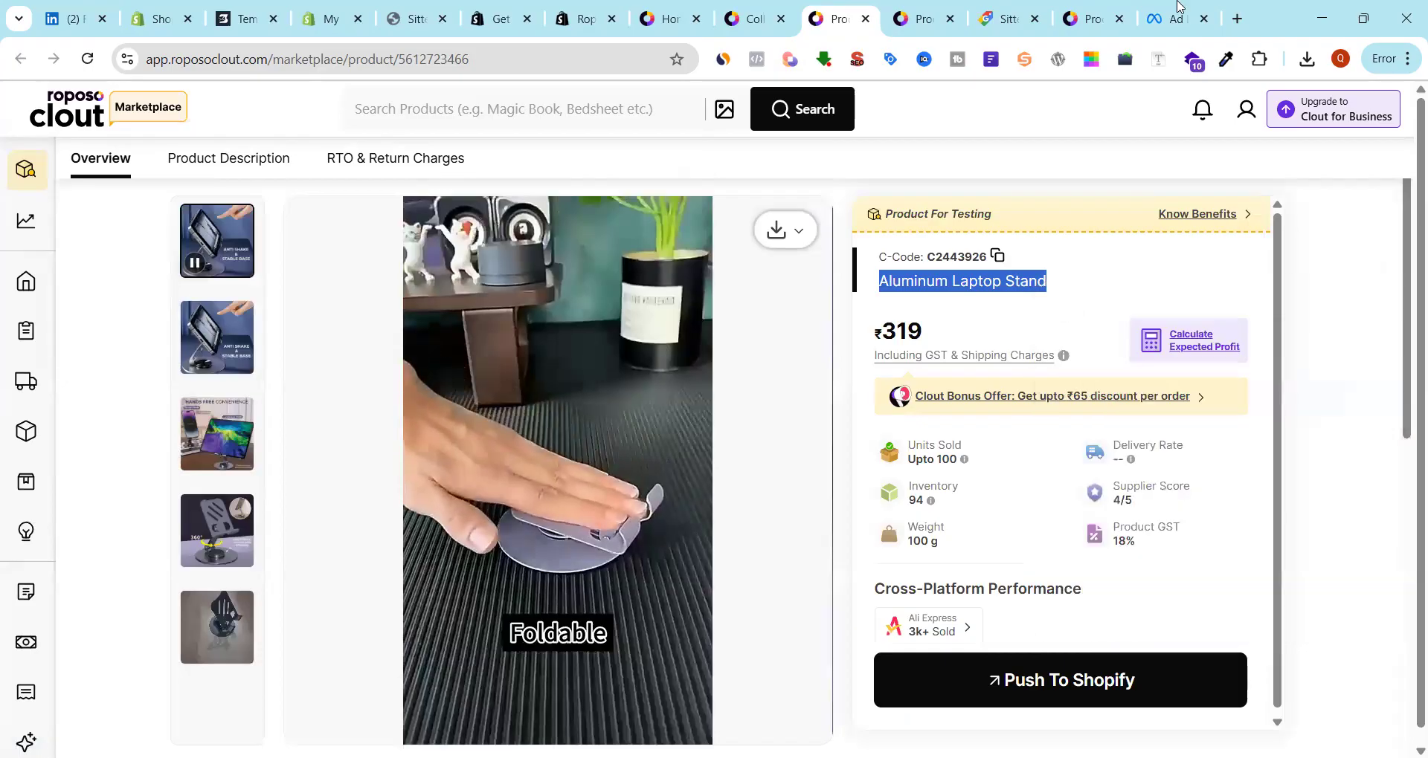
click(1177, 13)
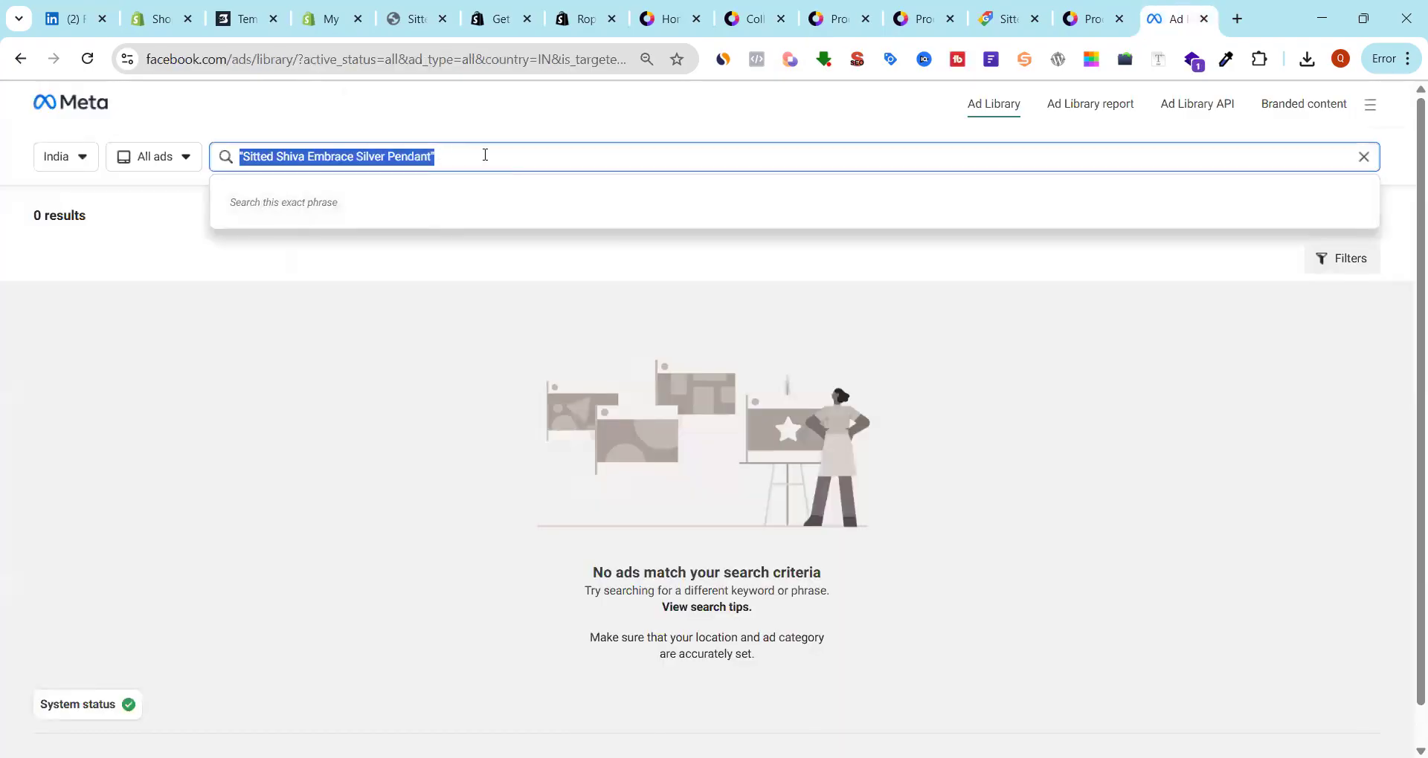
key(ctrl+v)
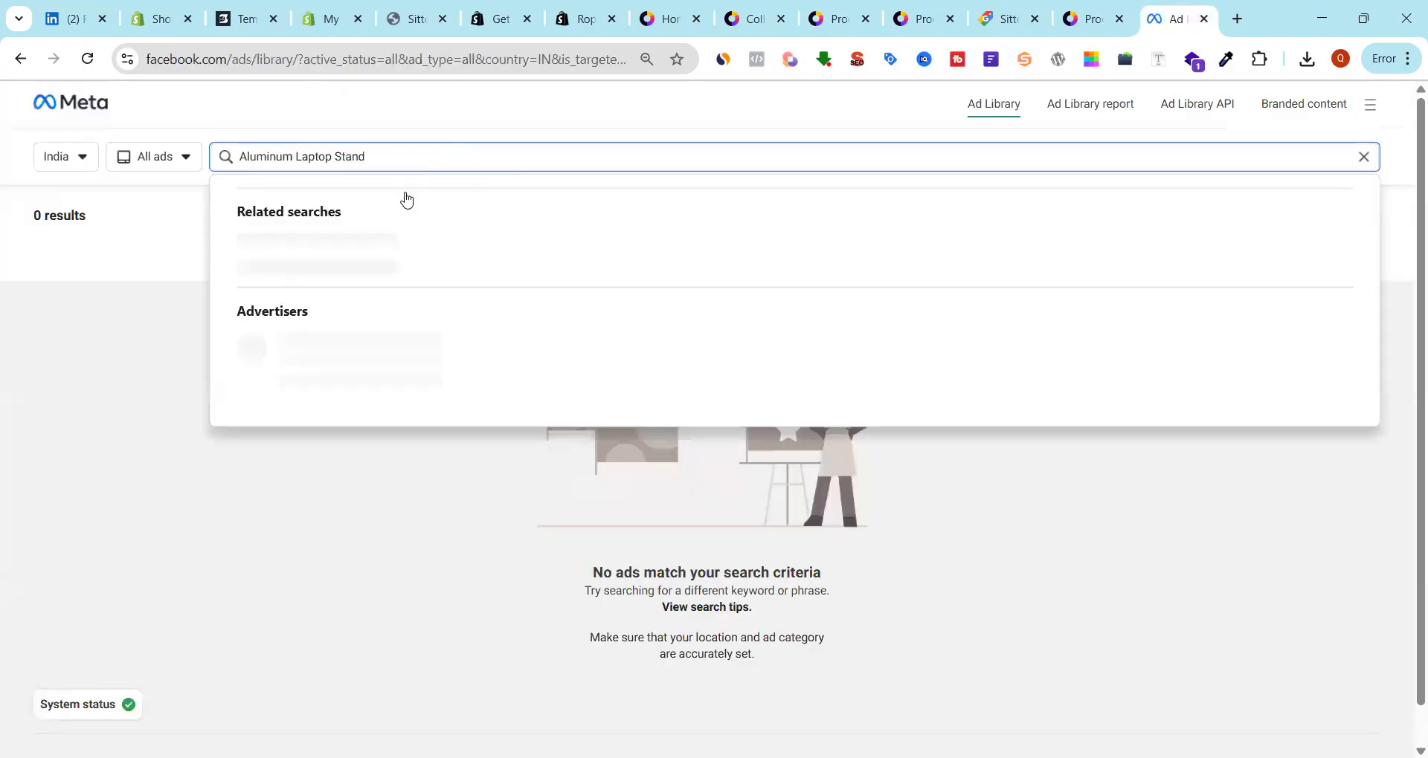
click(326, 210)
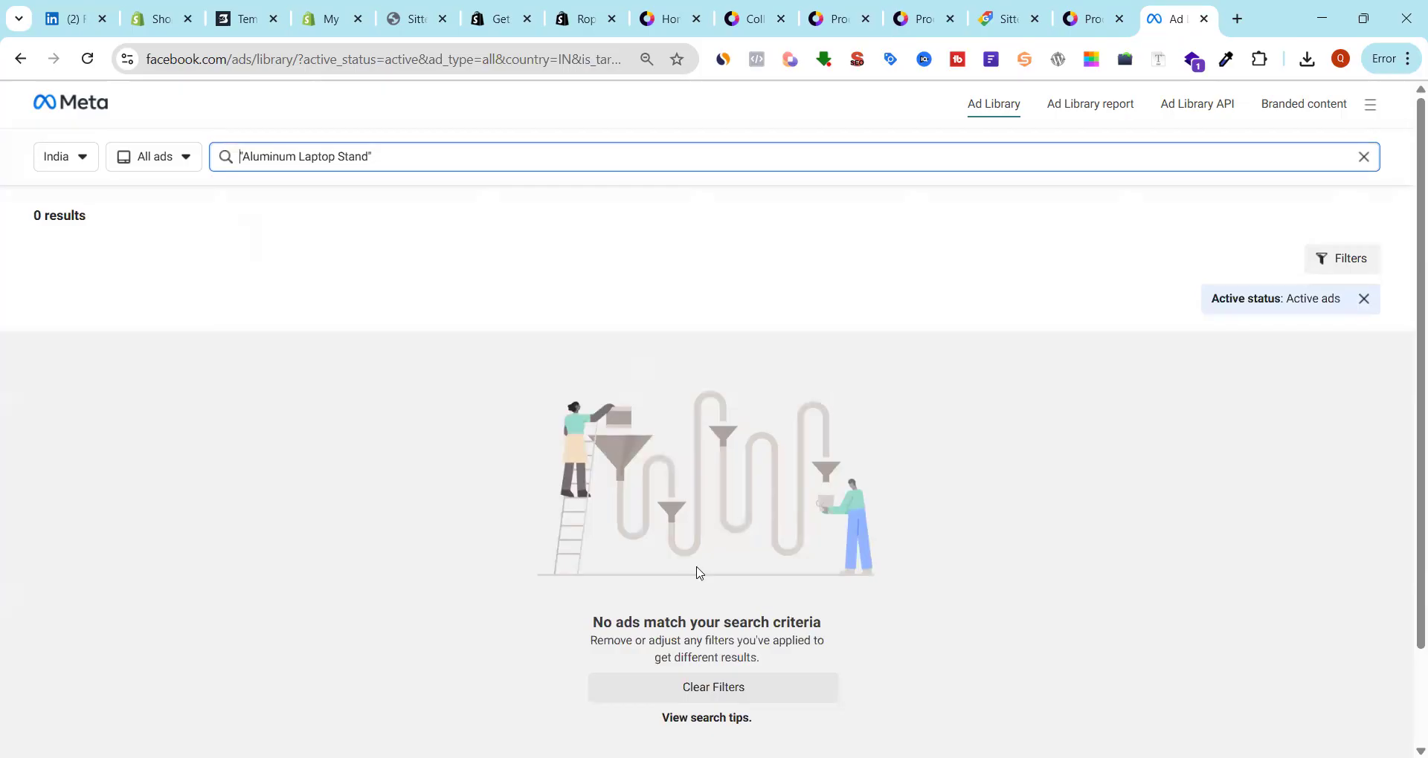
Read the search tips, then search all countries in the All ads category for Aluminum Laptop Stand without quotation marks
click(709, 719)
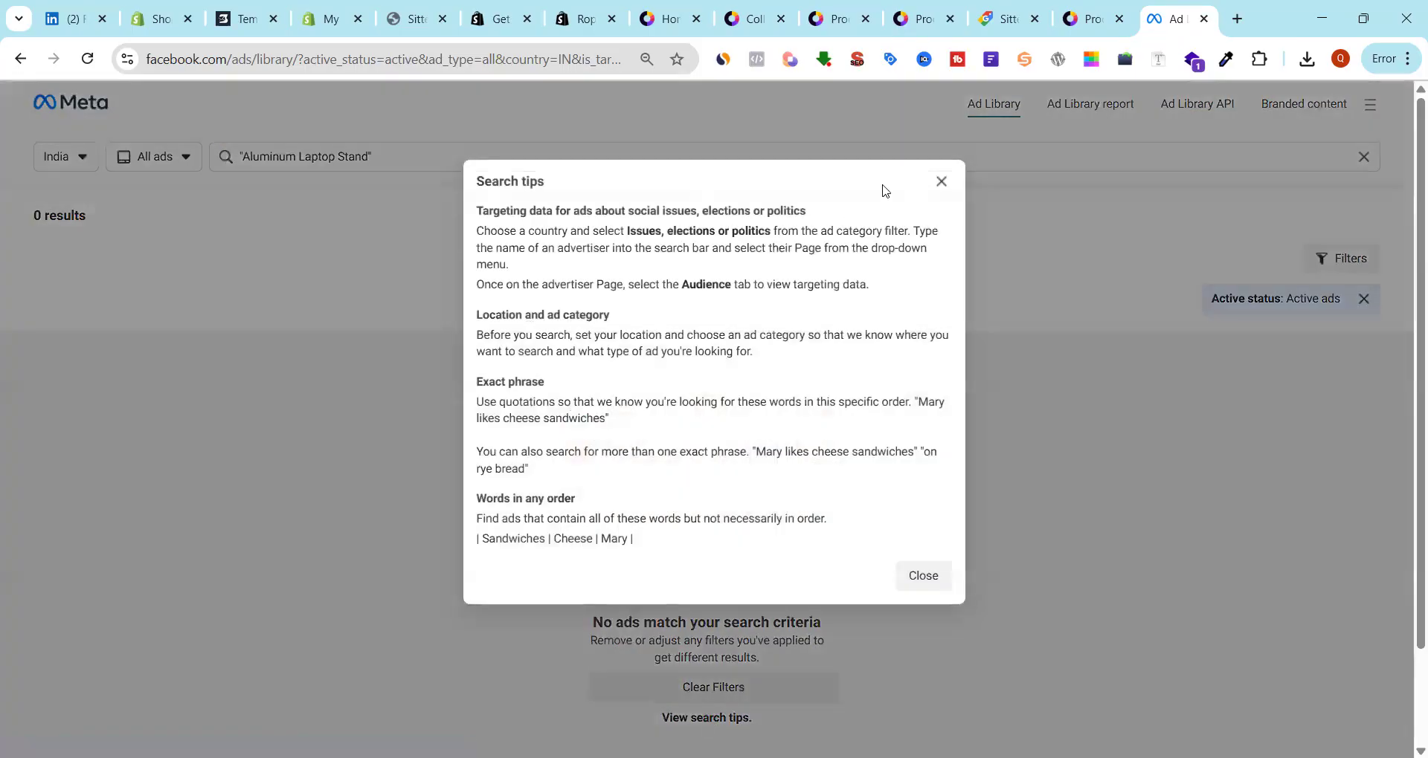
click(938, 181)
click(78, 165)
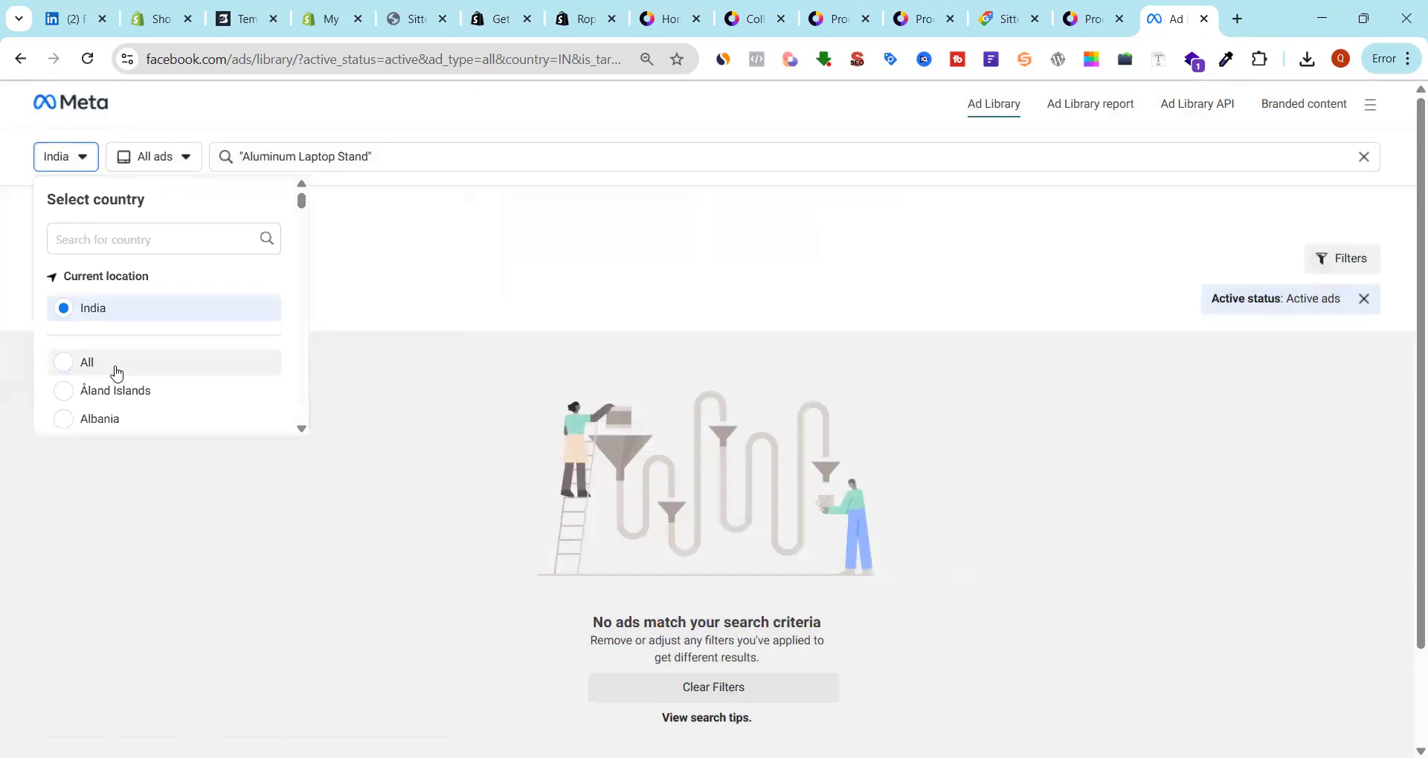
click(121, 363)
click(301, 163)
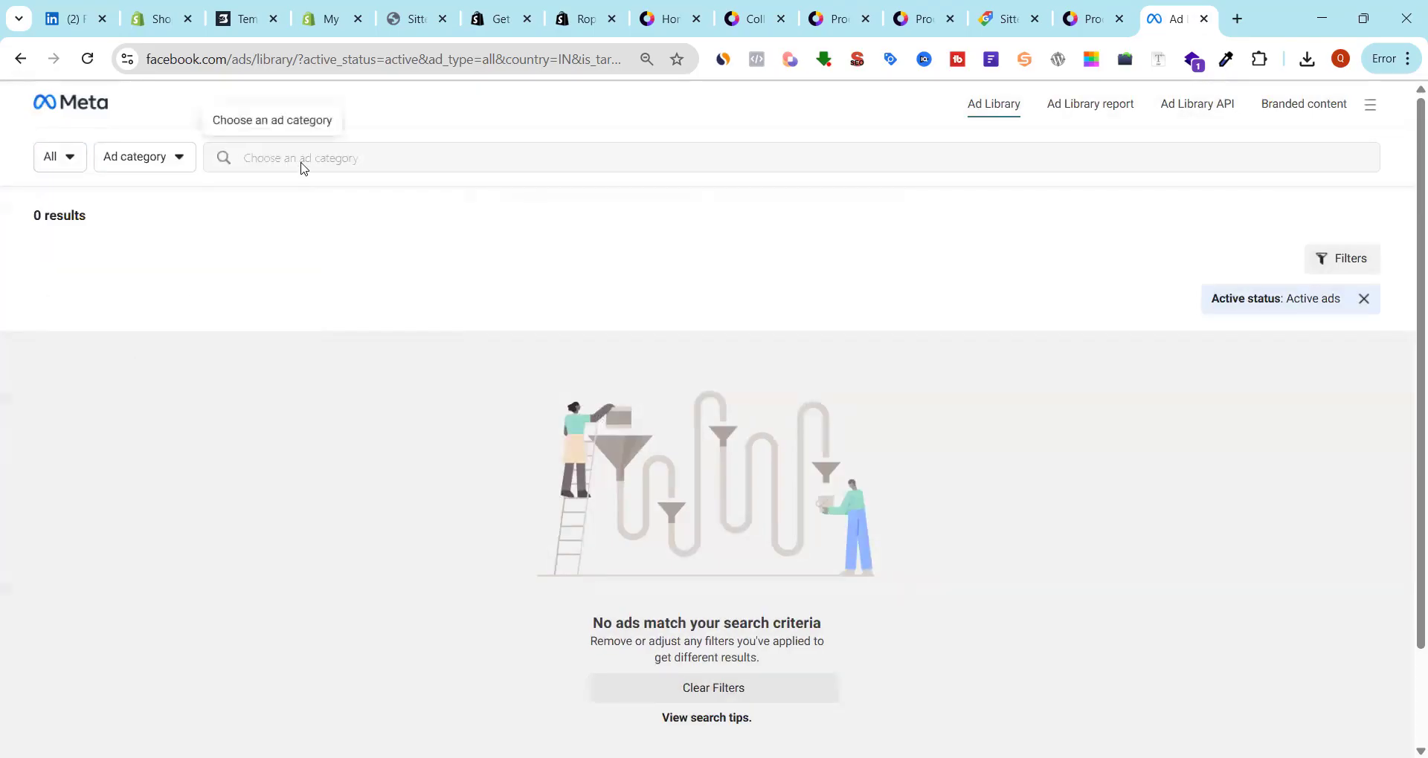
click(159, 154)
click(186, 233)
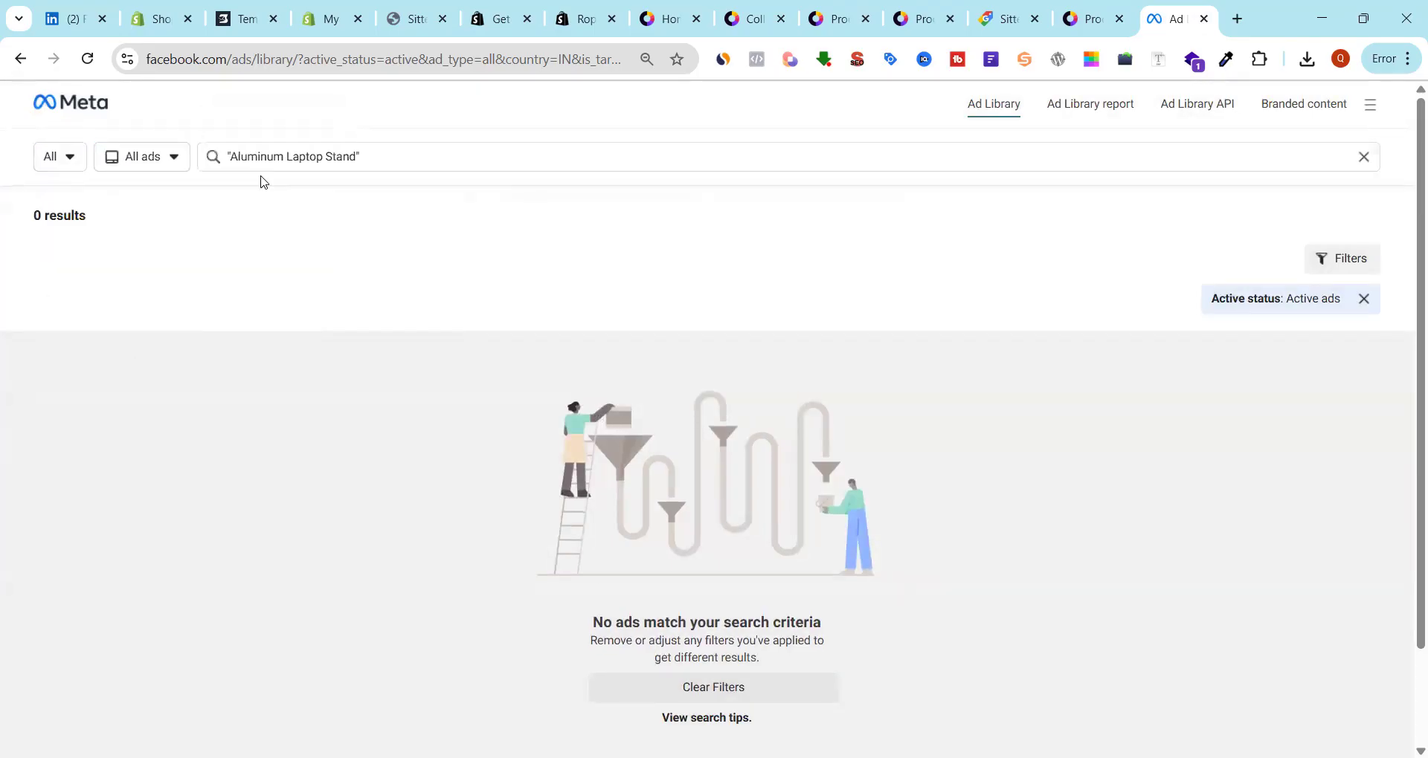
click(378, 156)
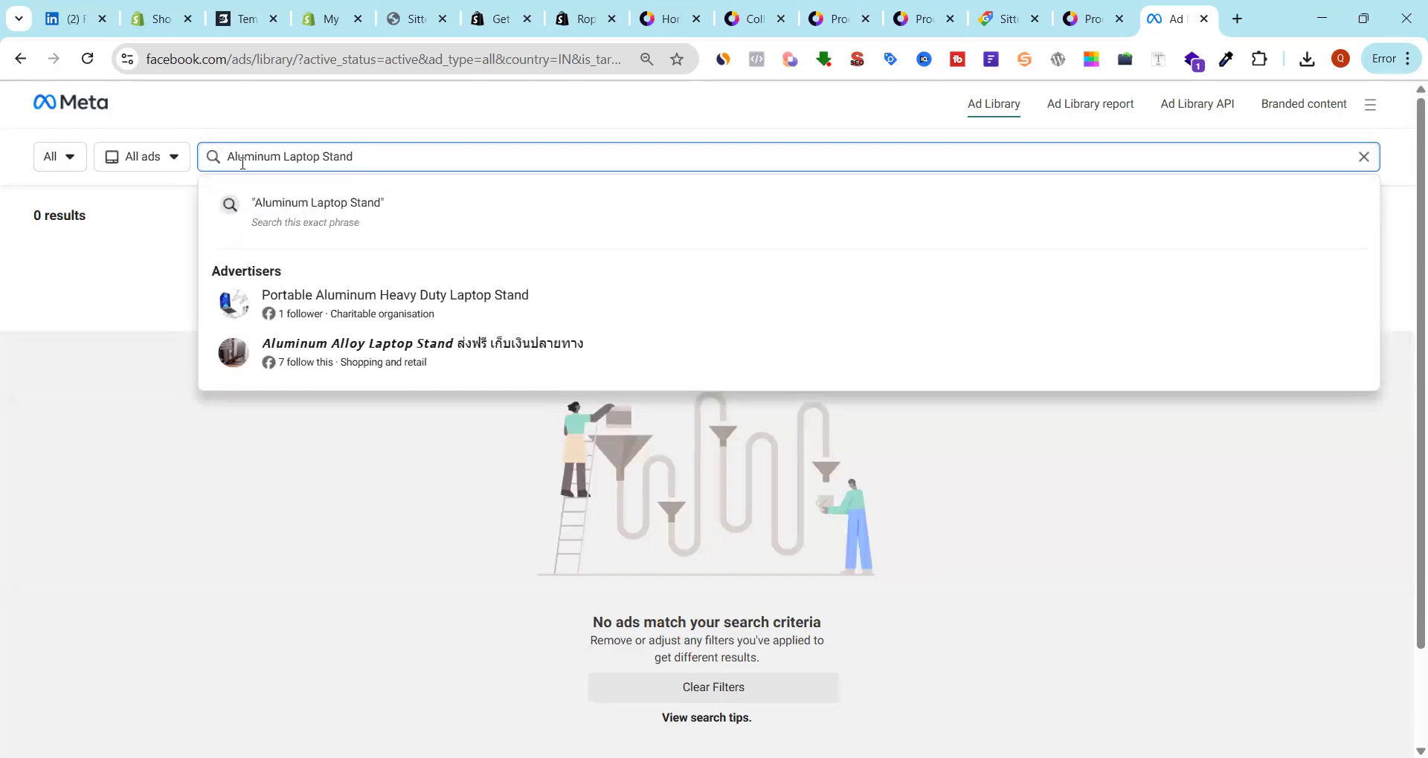
key(Return)
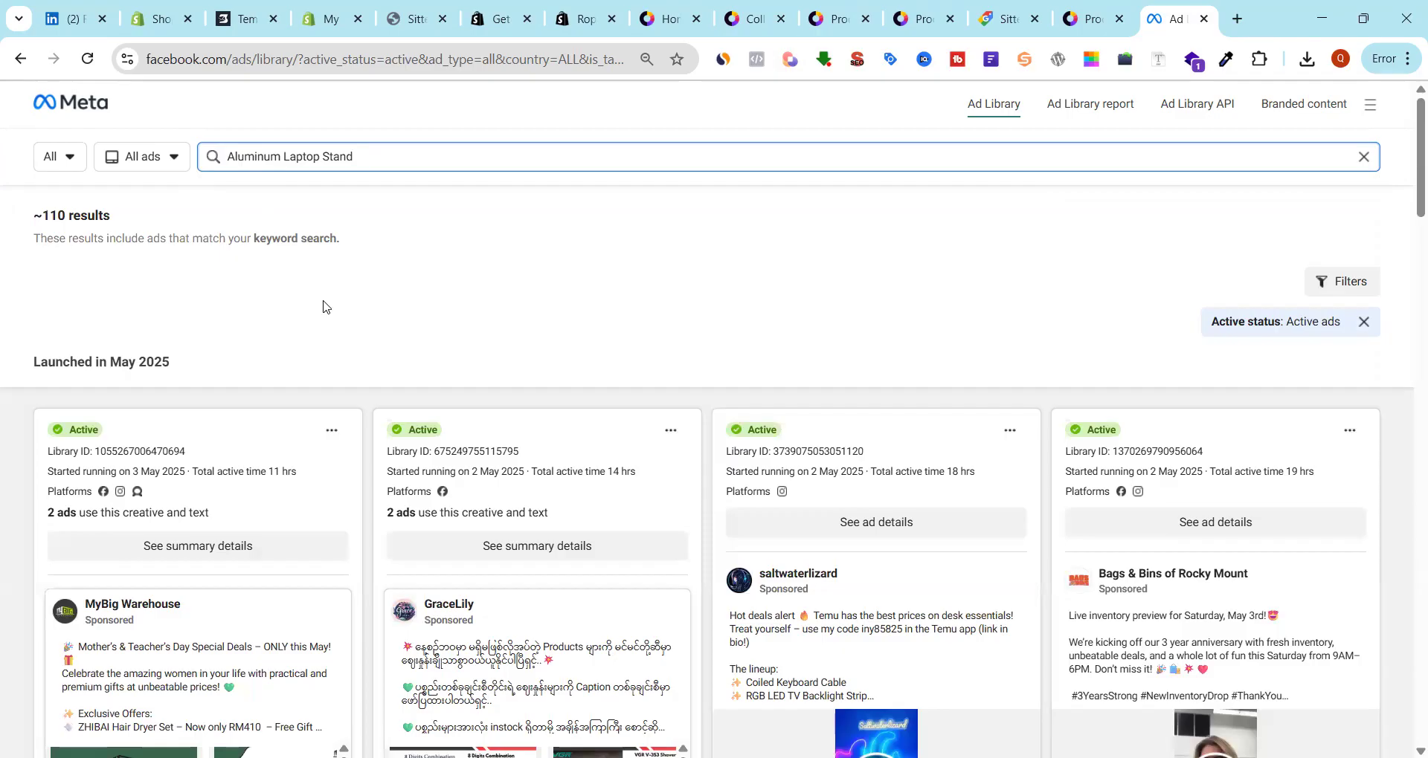
Look through the worldwide Aluminum Laptop Stand ads for competitors selling similar stands
scroll(323, 308, down, 5)
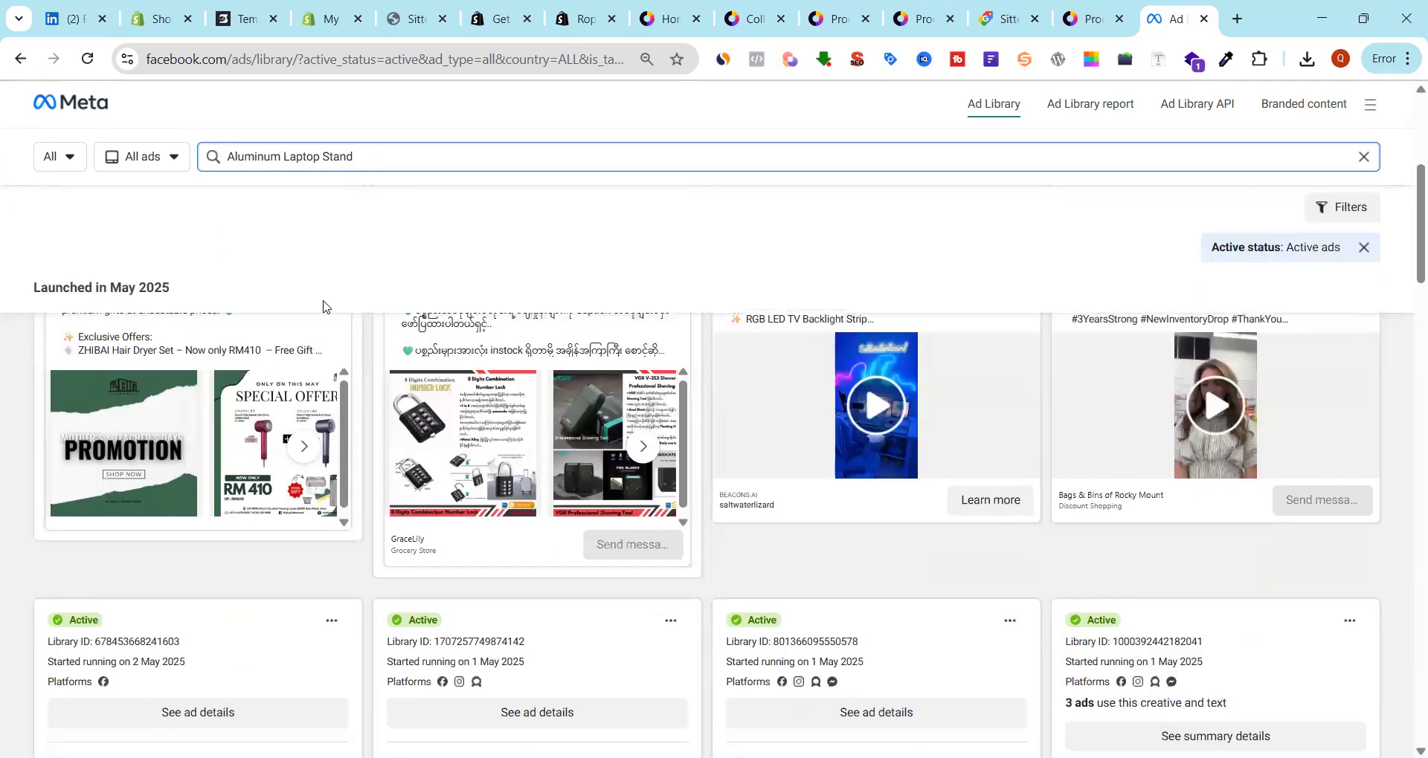
scroll(324, 307, down, 6)
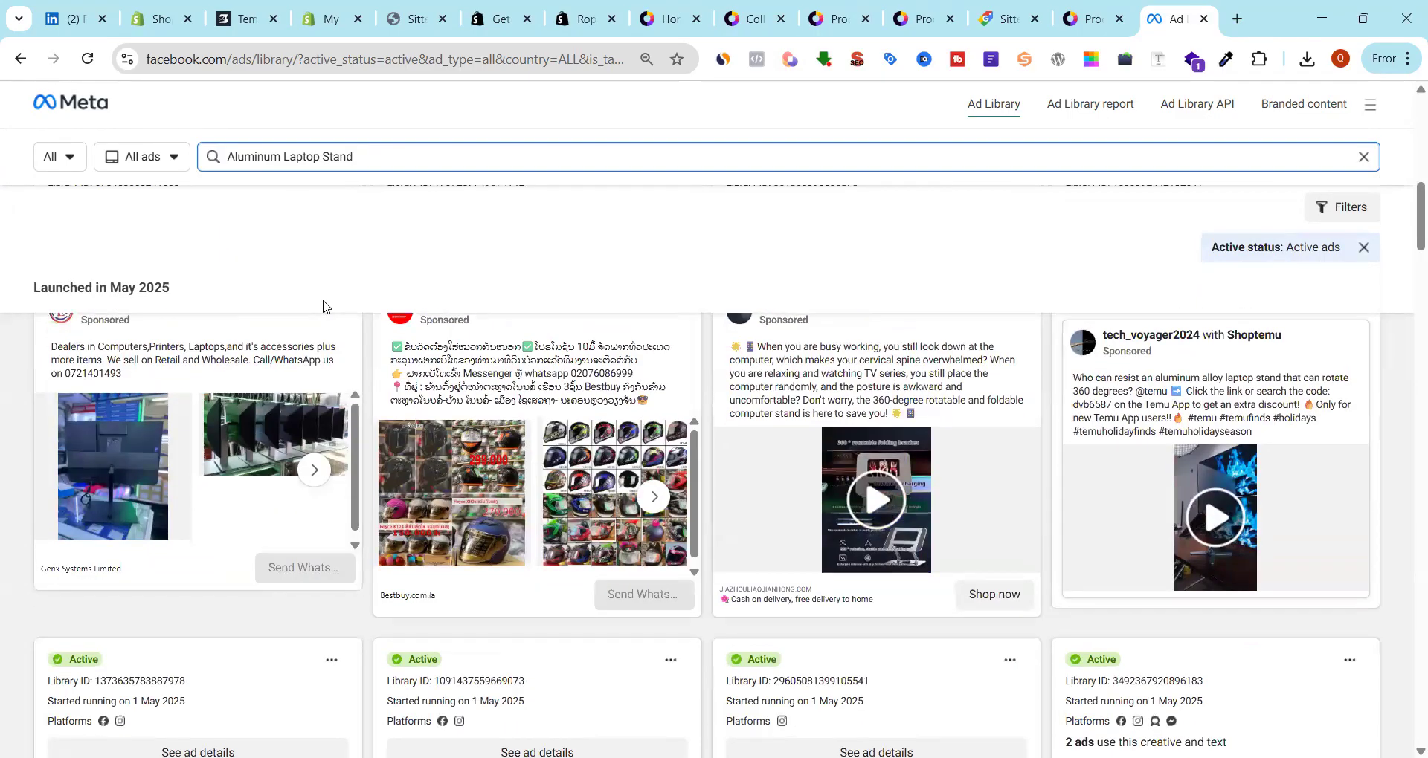
scroll(323, 307, down, 4)
scroll(328, 307, up, 3)
scroll(330, 306, down, 3)
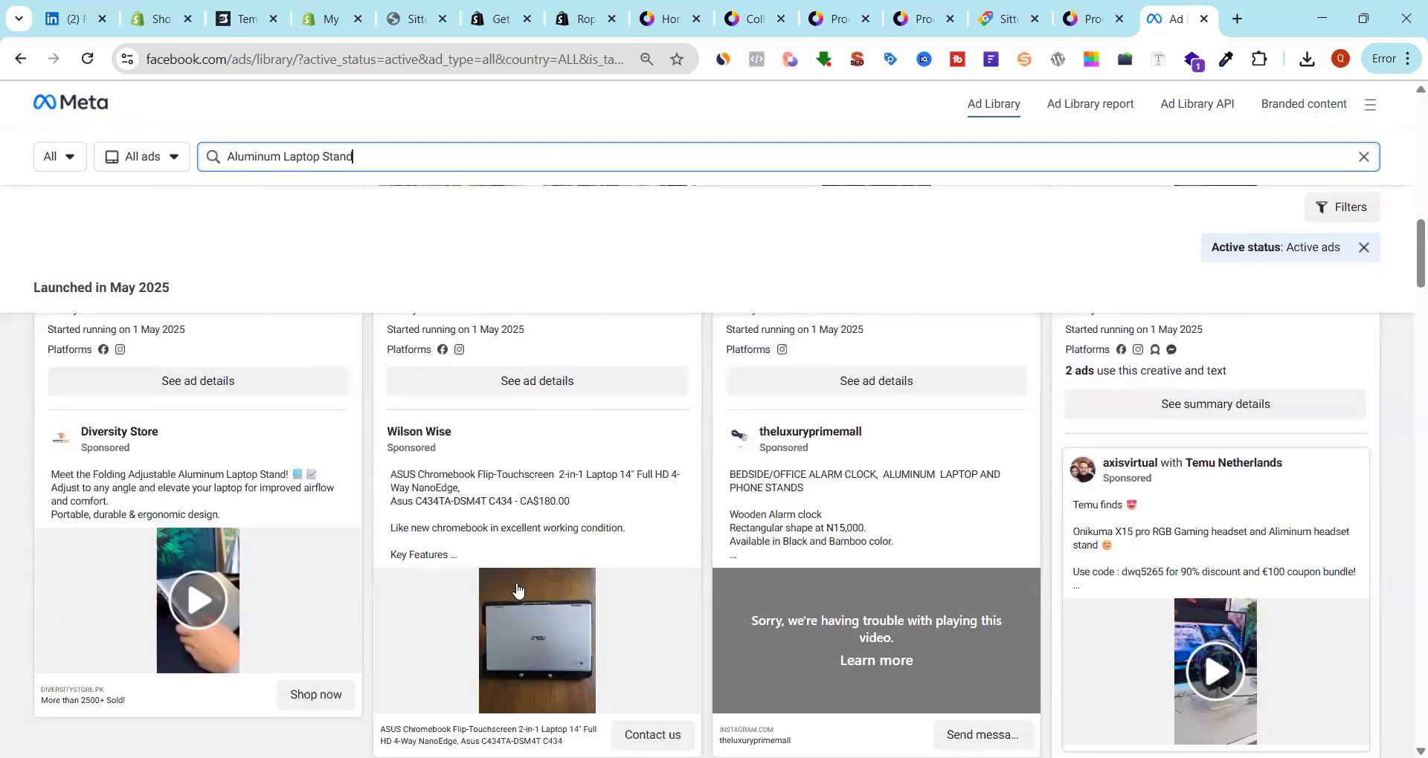
scroll(353, 409, up, 7)
scroll(342, 395, up, 7)
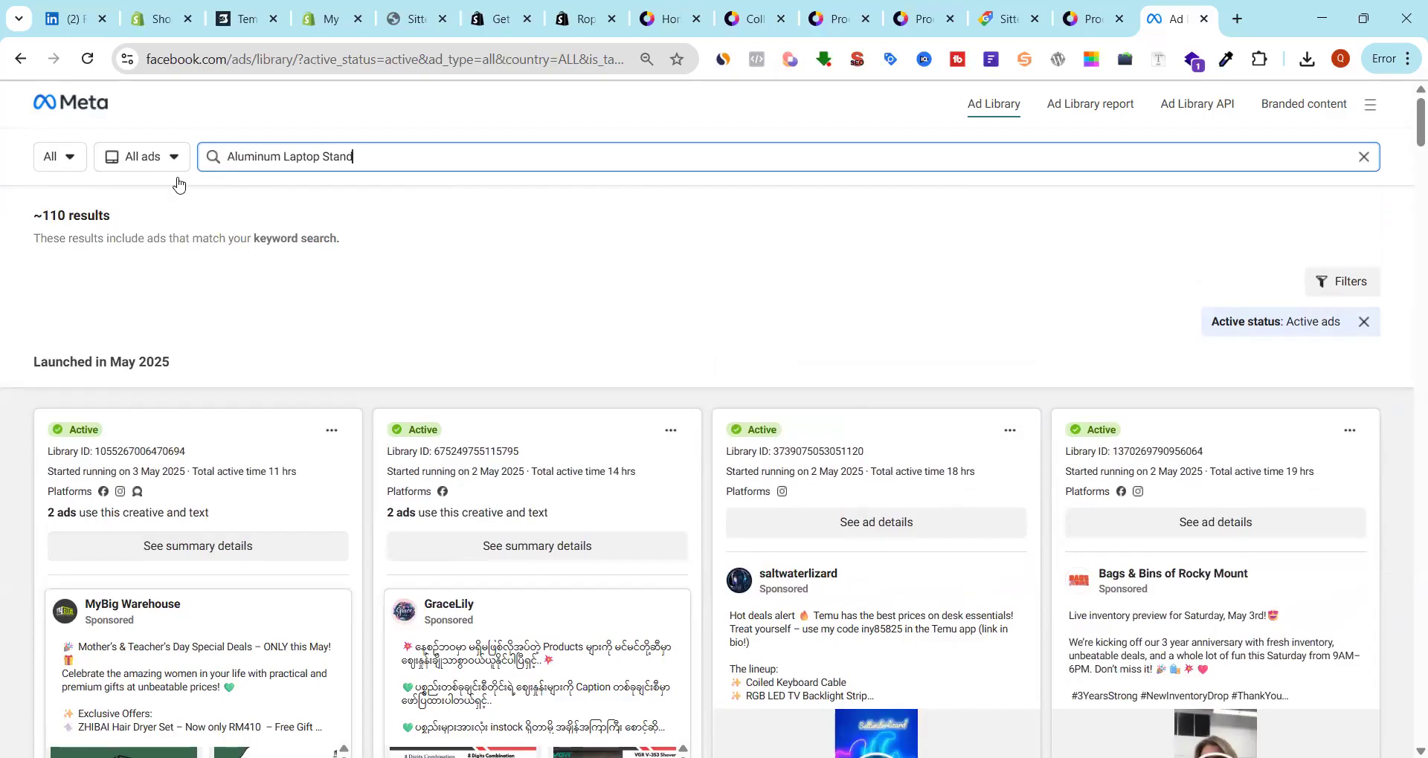
Set the country to India with the All ads category and rerun the Aluminum Laptop Stand keyword search
click(138, 162)
click(78, 157)
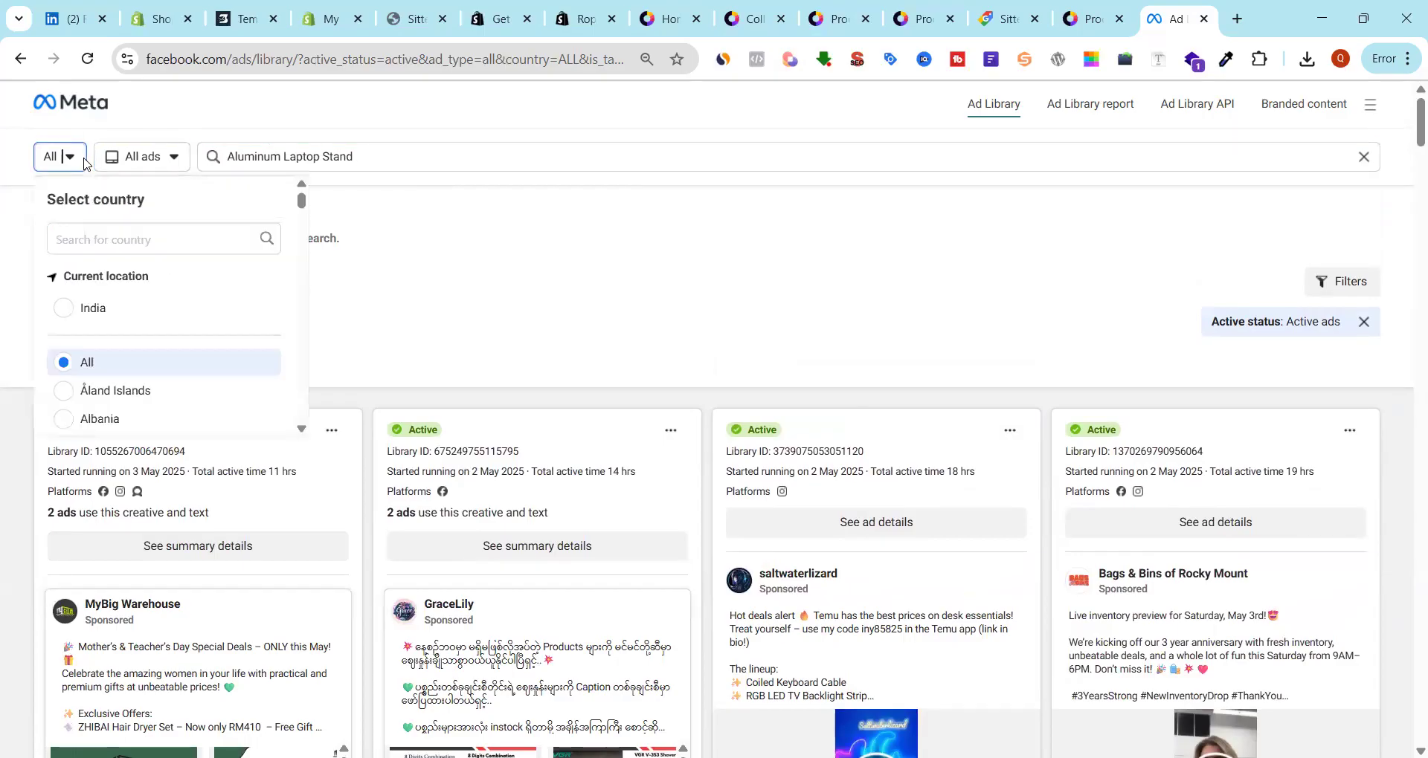
click(116, 321)
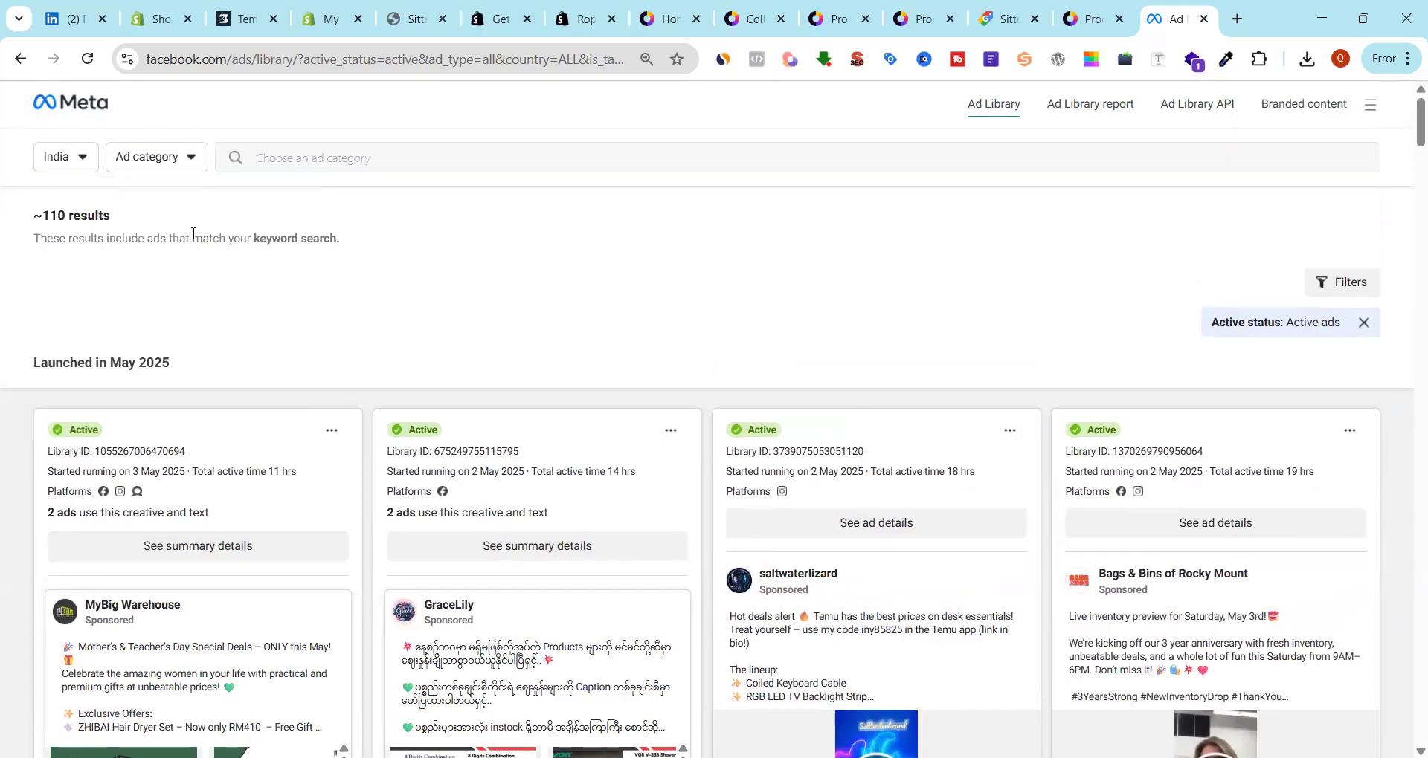
click(160, 157)
click(182, 236)
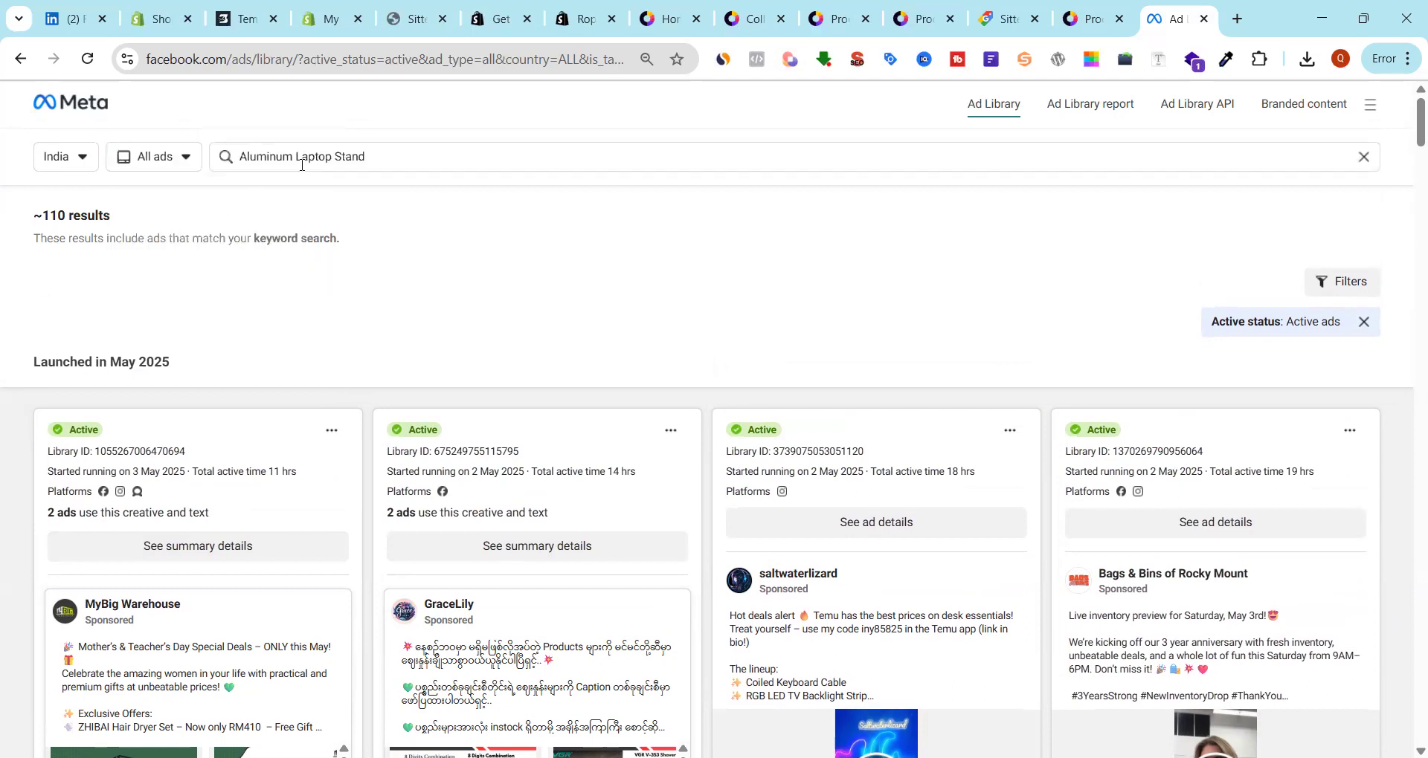
click(458, 160)
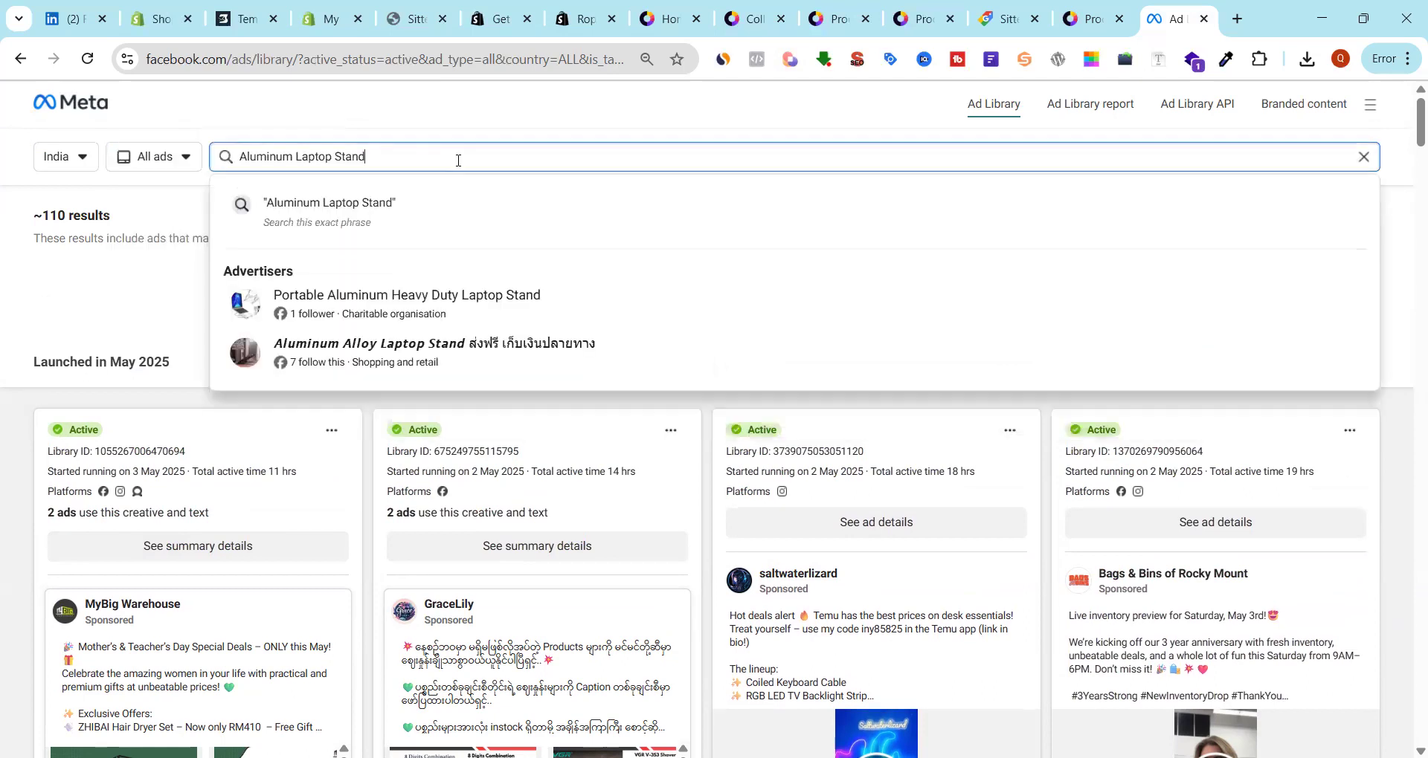
key(Return)
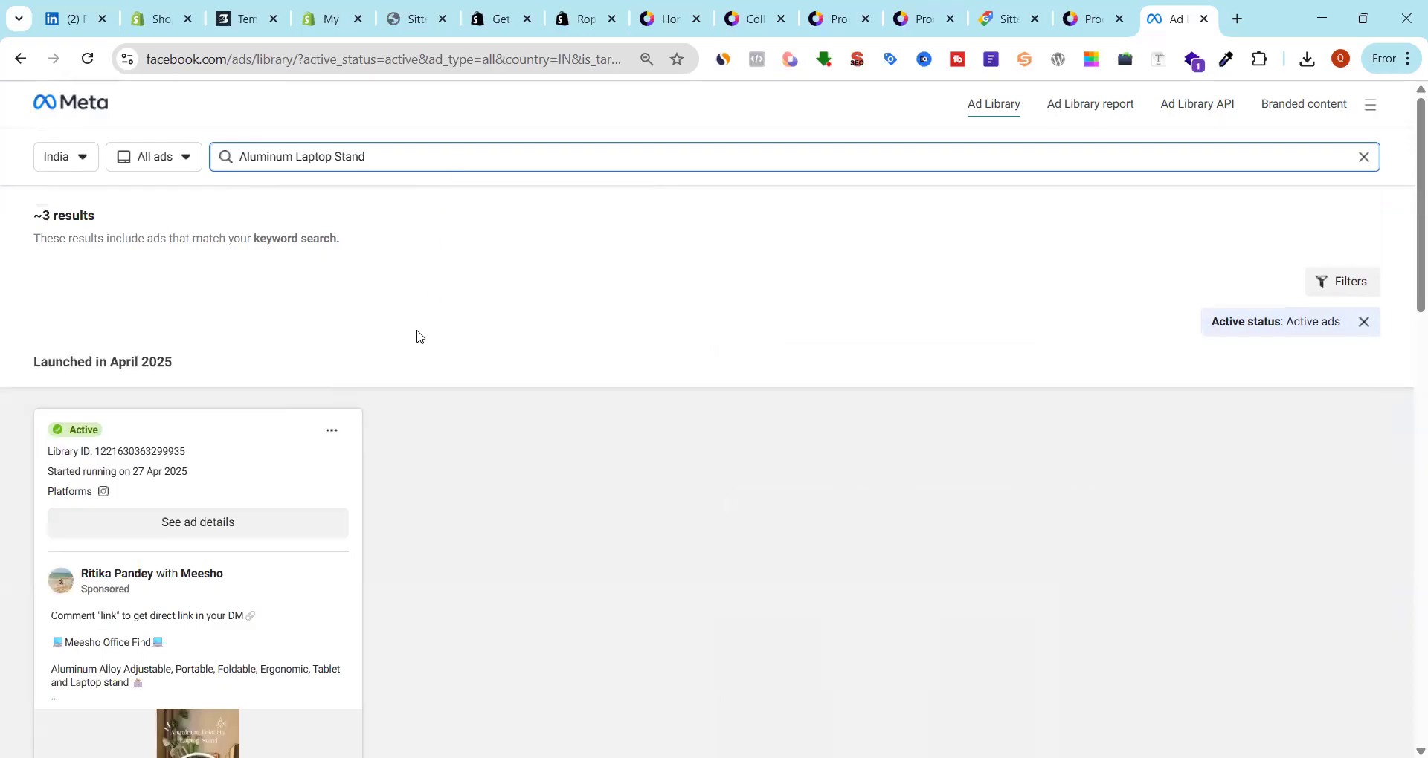
Review the Indian laptop stand ads and open the product page linked in Marginatl's January 2025 ad
scroll(382, 331, down, 10)
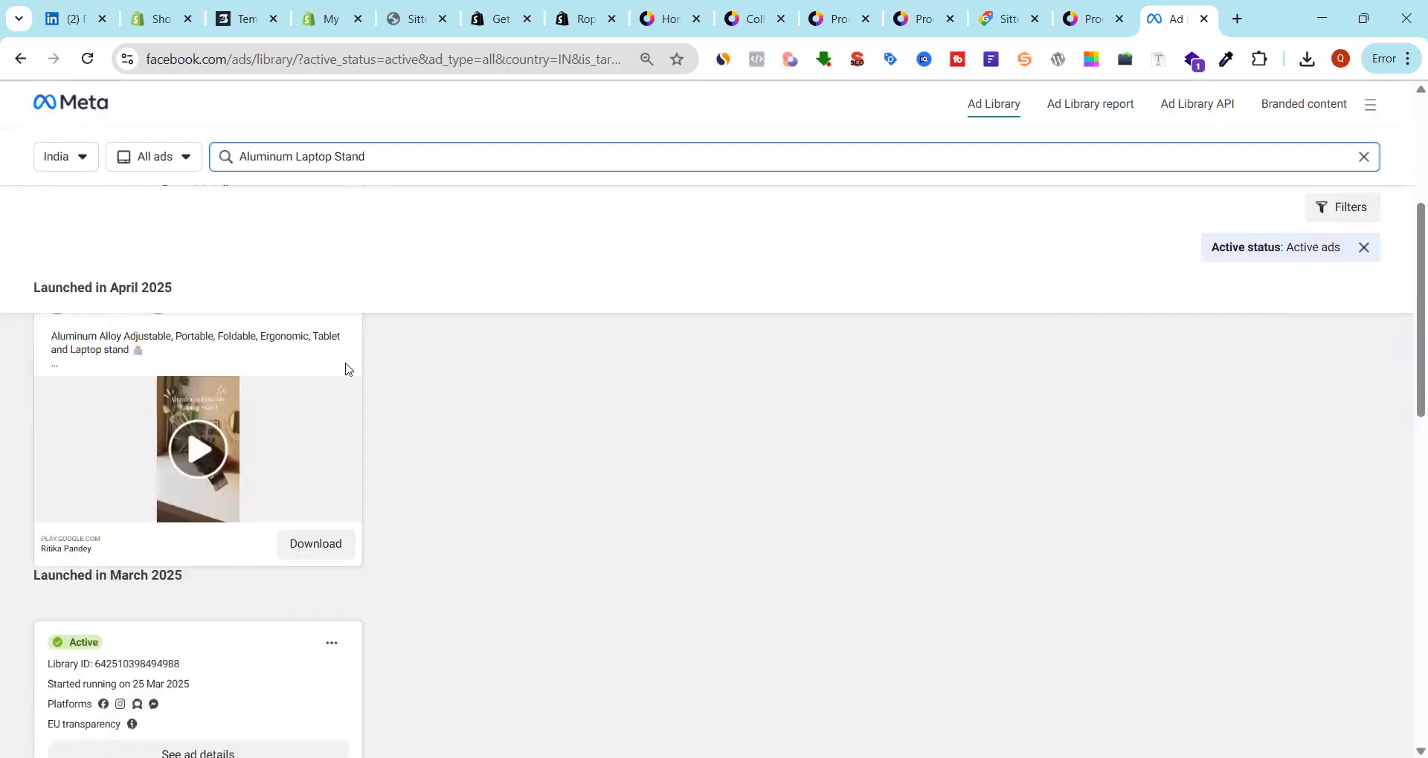
scroll(346, 370, down, 3)
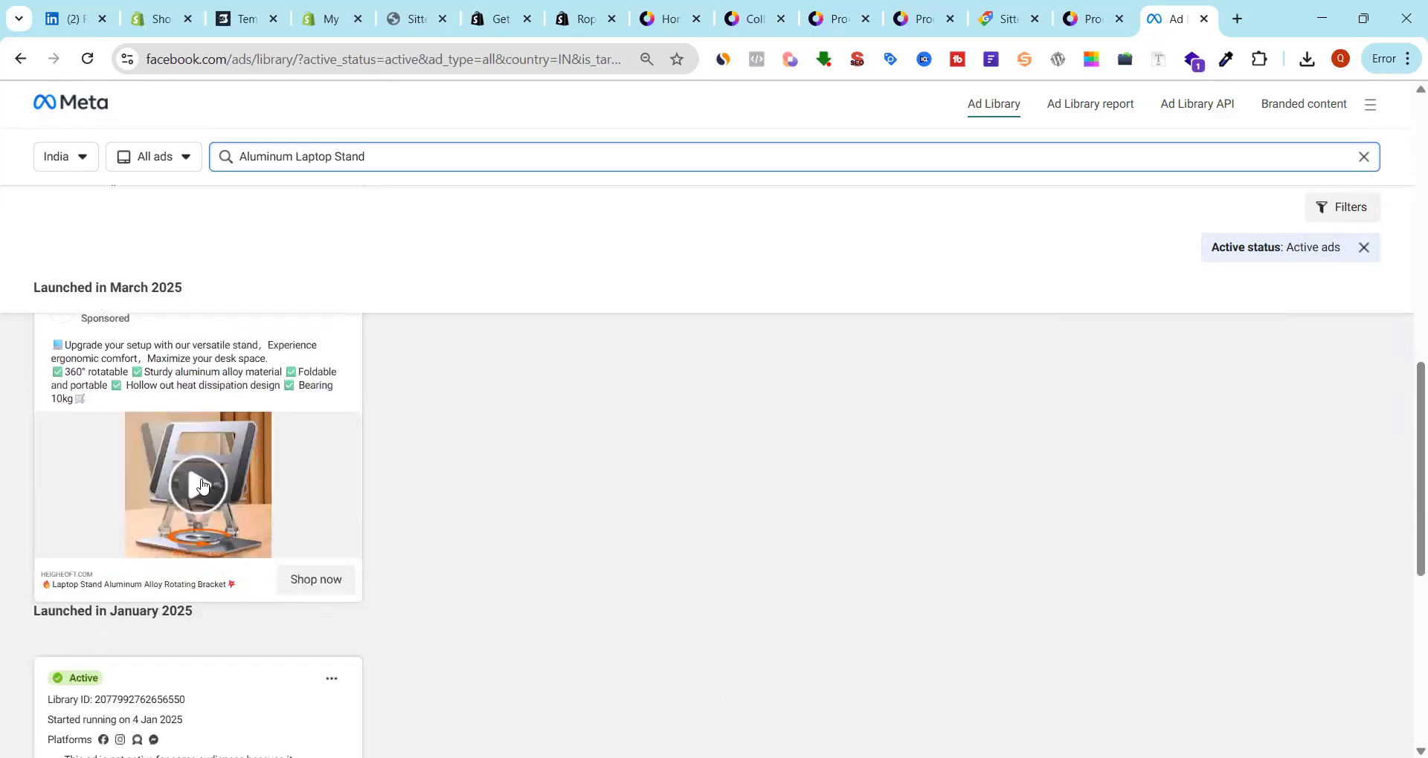
scroll(196, 494, down, 7)
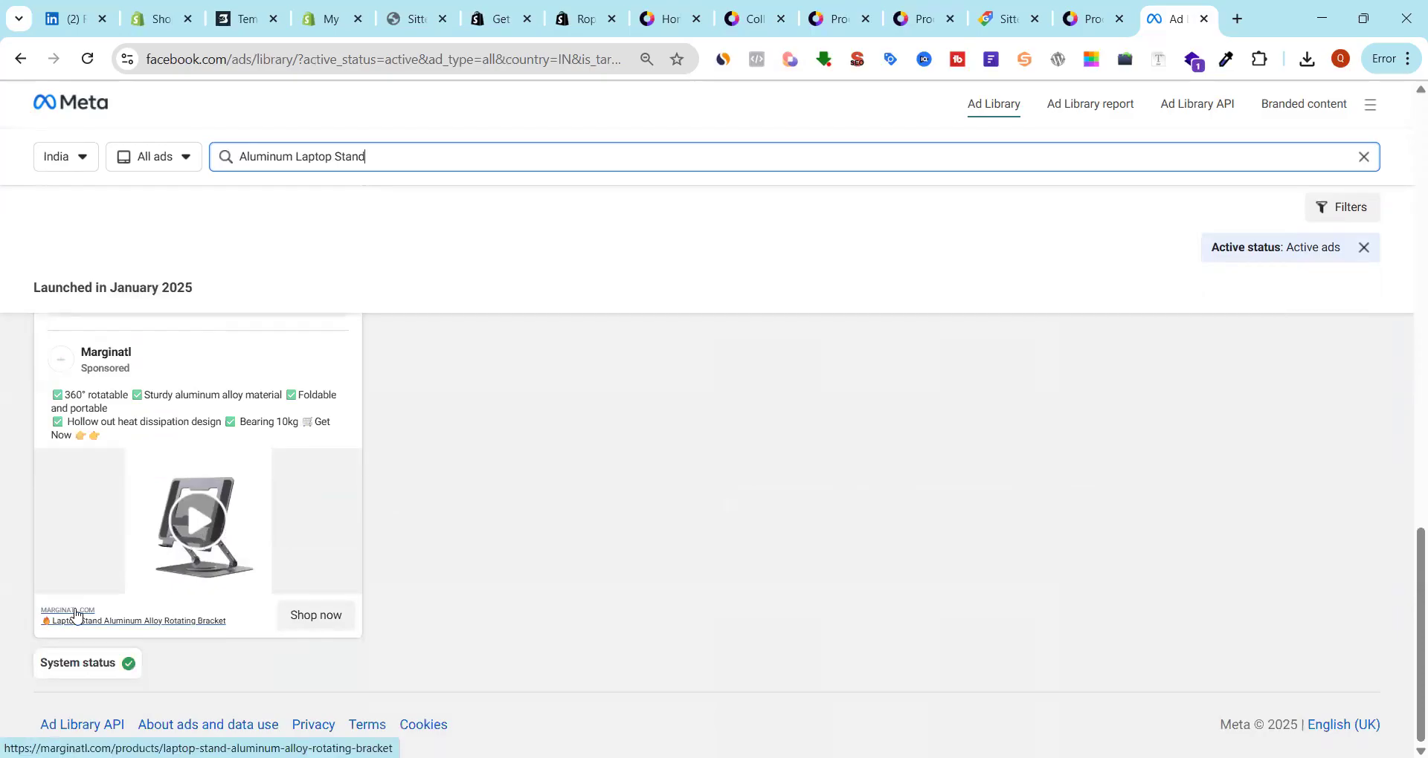
click(214, 622)
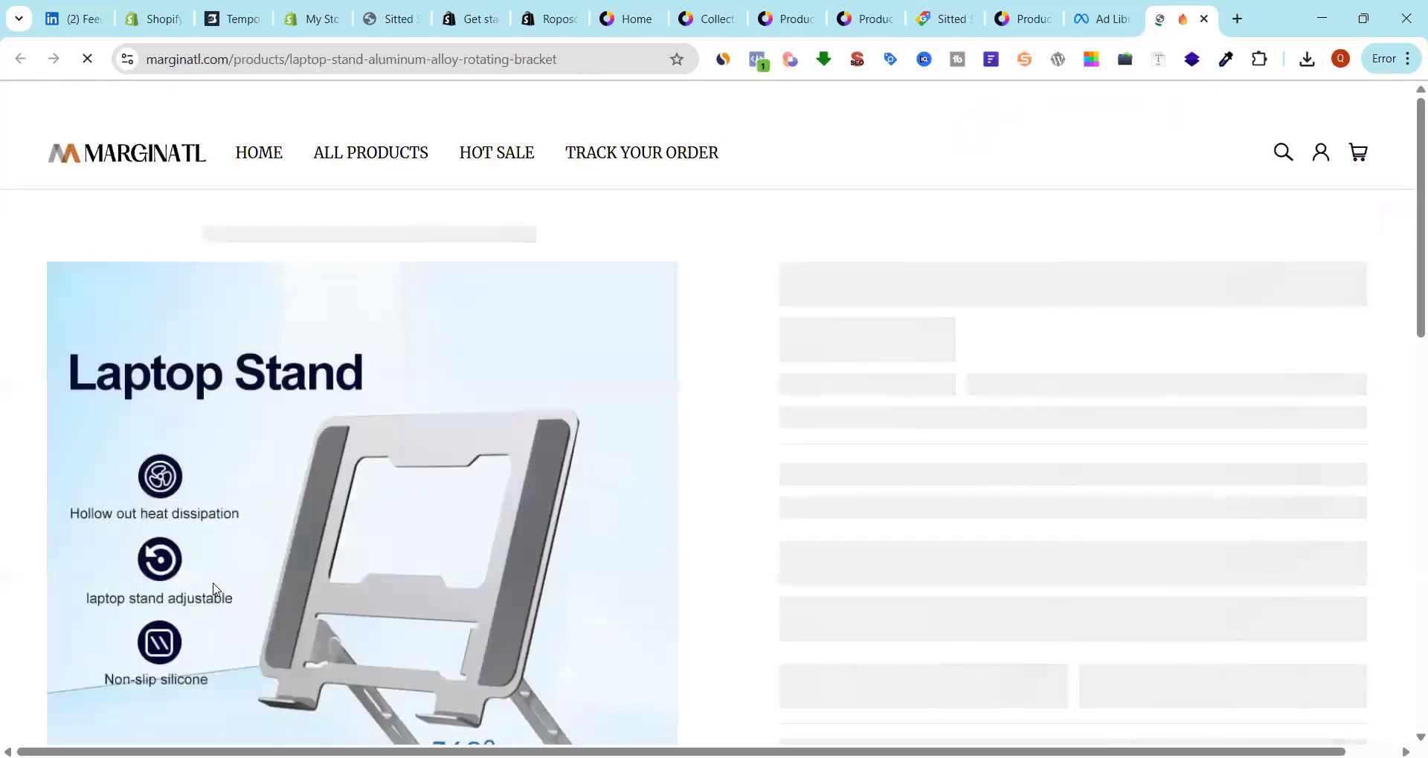
scroll(714, 246, down, 2)
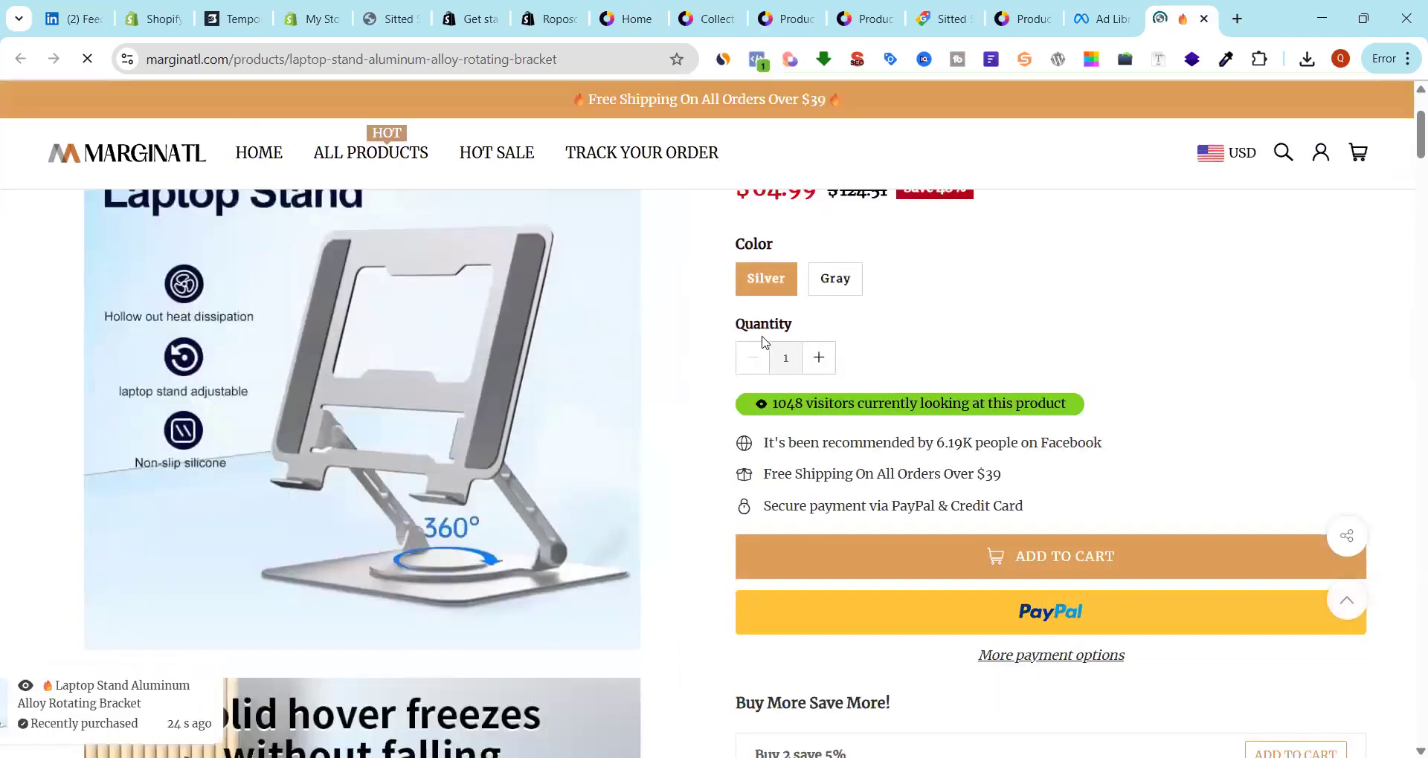
scroll(763, 336, up, 2)
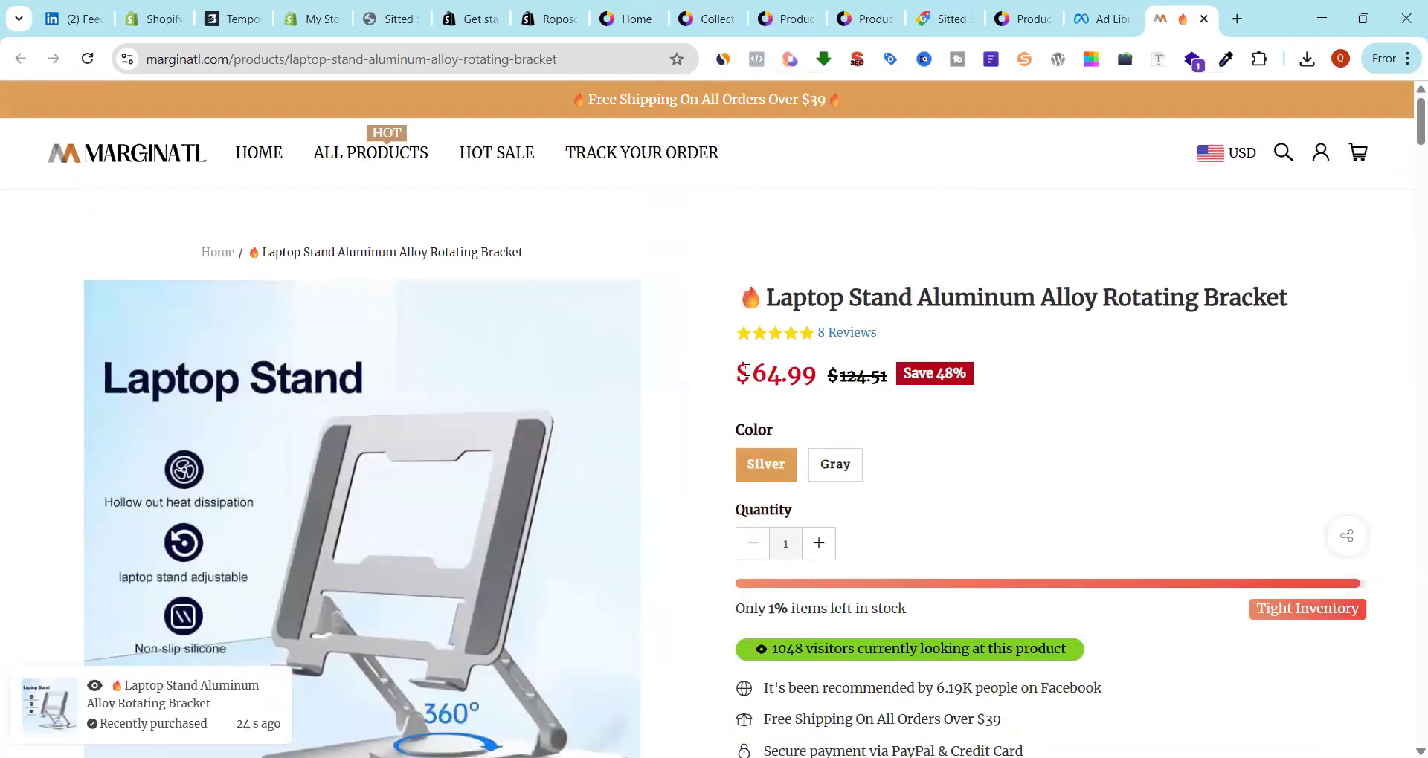
drag(748, 372, 880, 372)
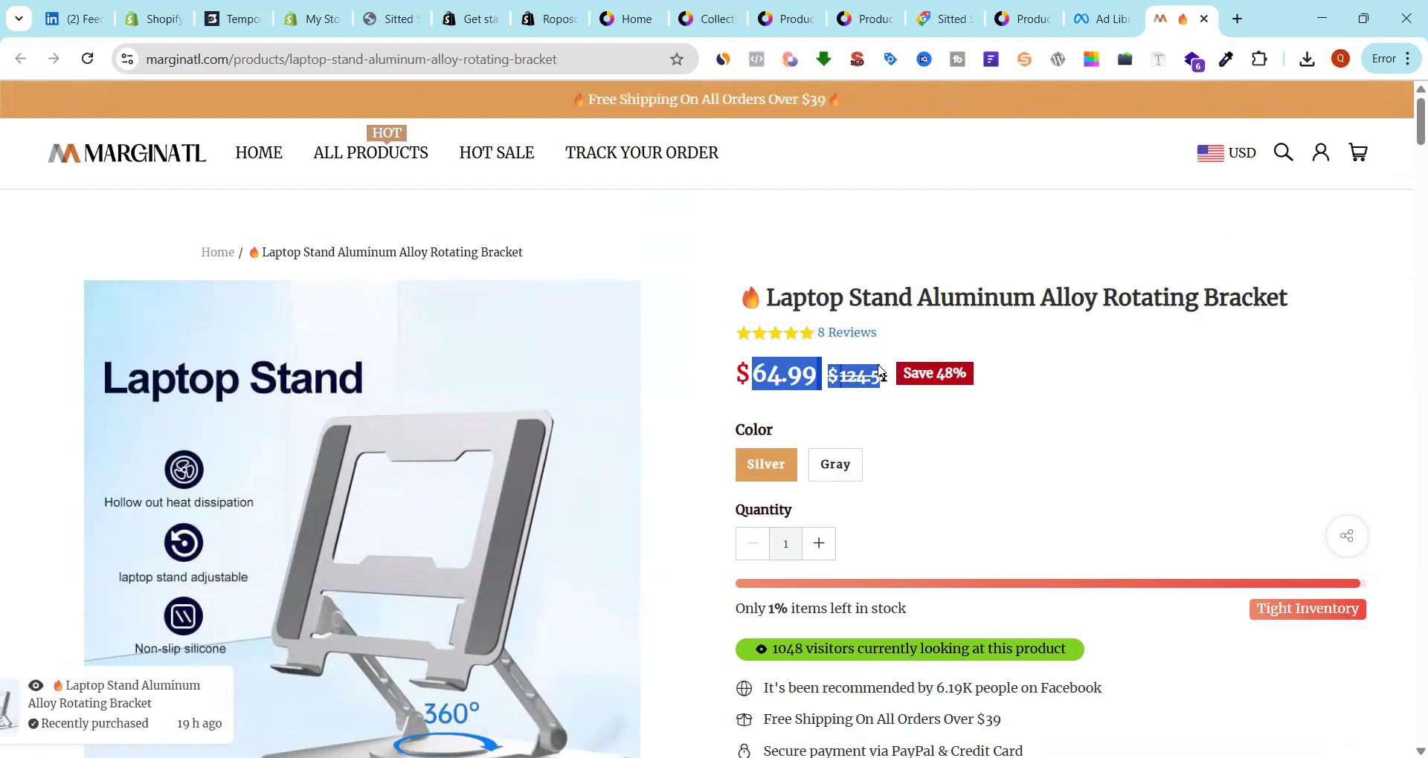
drag(814, 364, 747, 365)
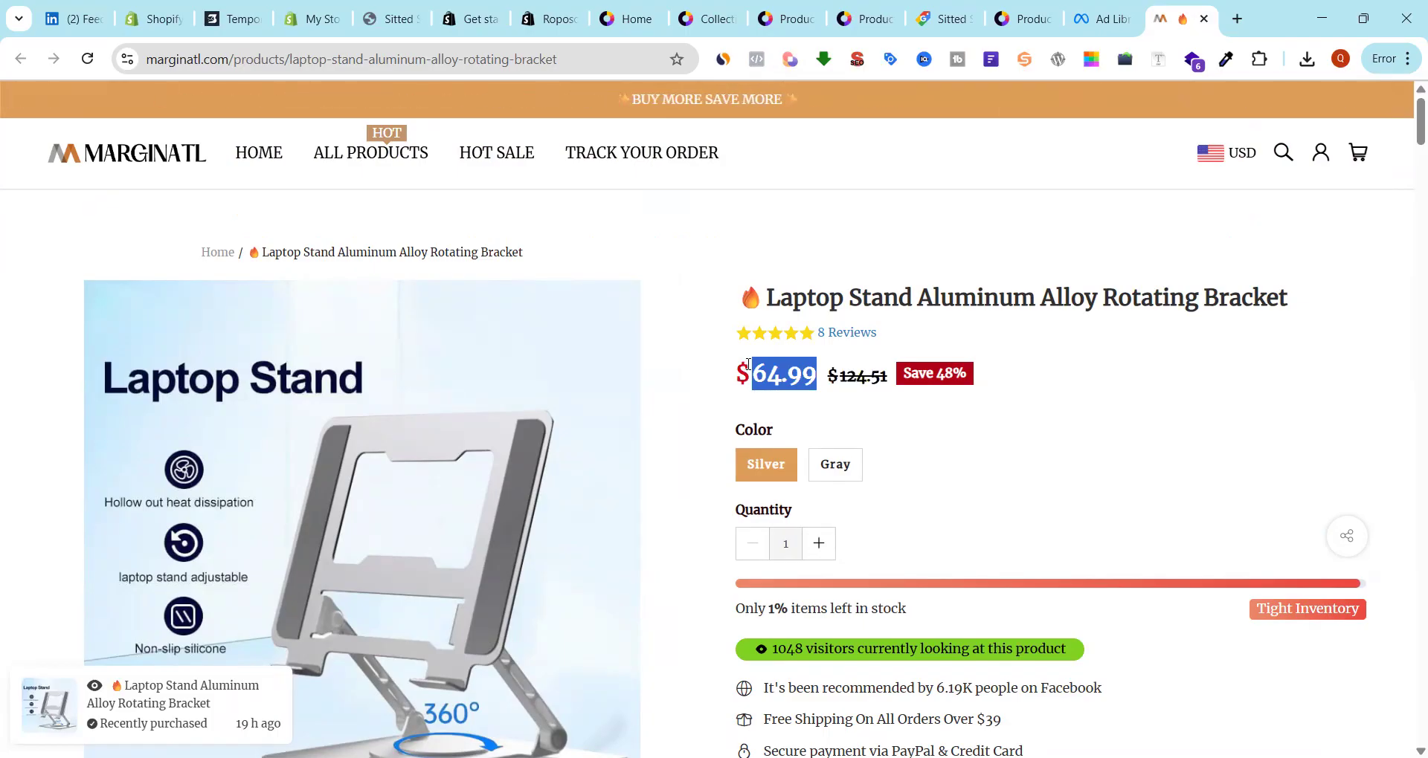
scroll(748, 365, down, 6)
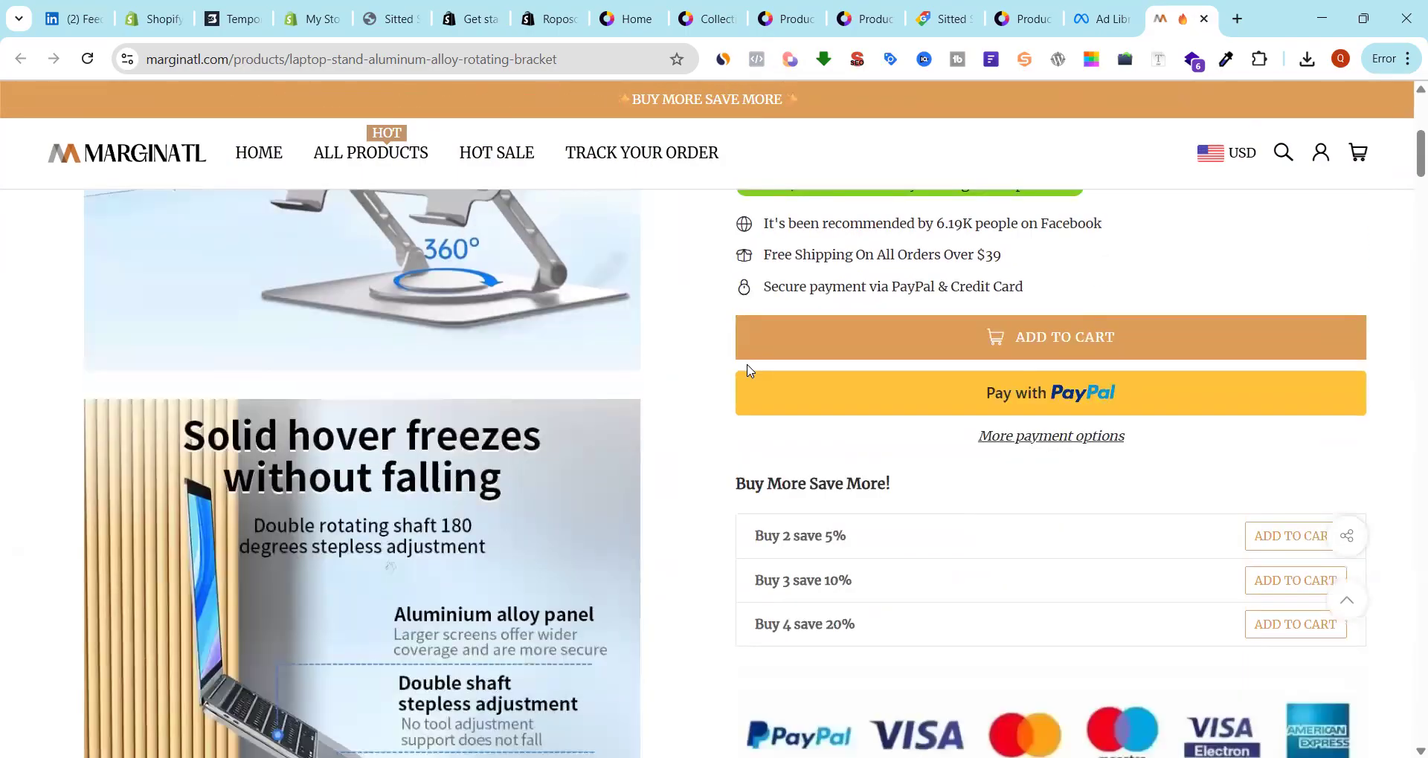
scroll(748, 364, up, 3)
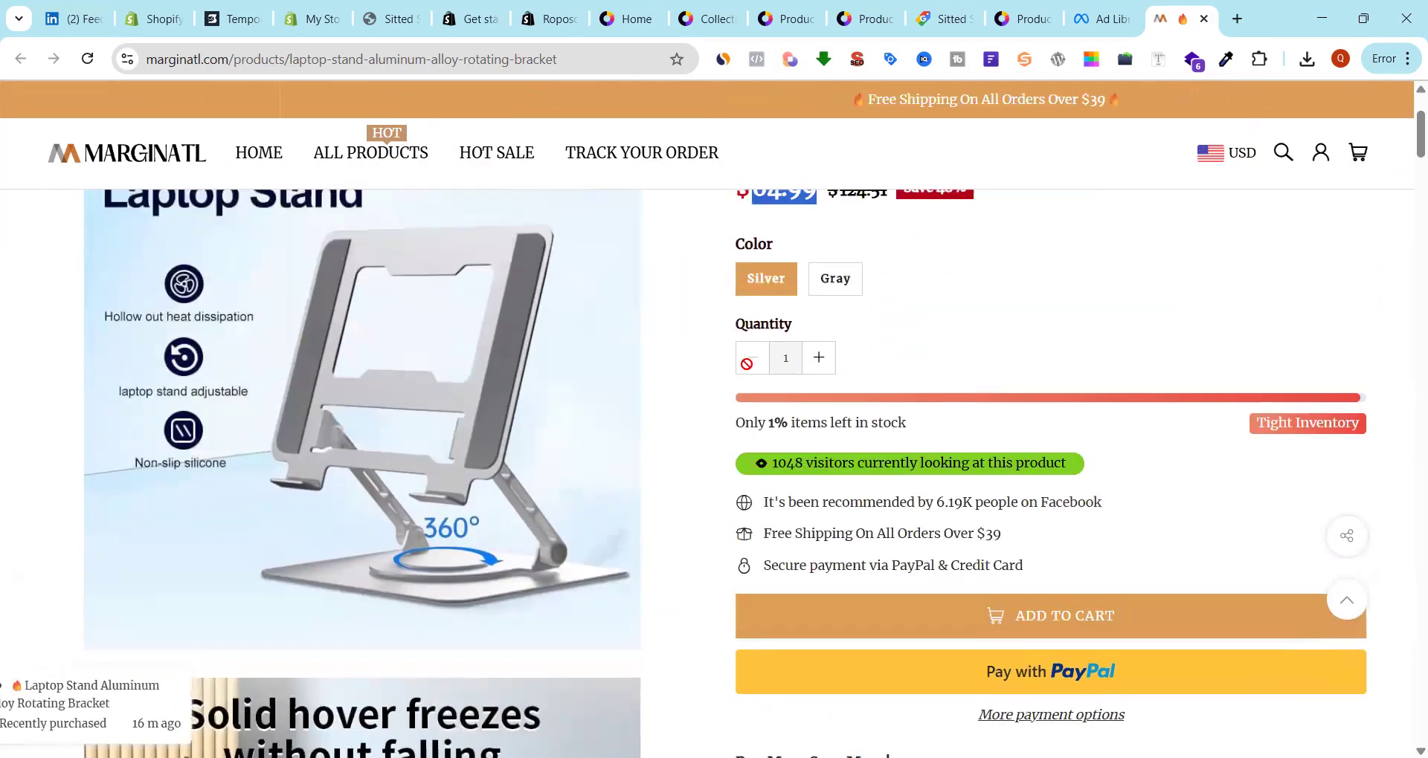
scroll(748, 365, up, 3)
click(748, 364)
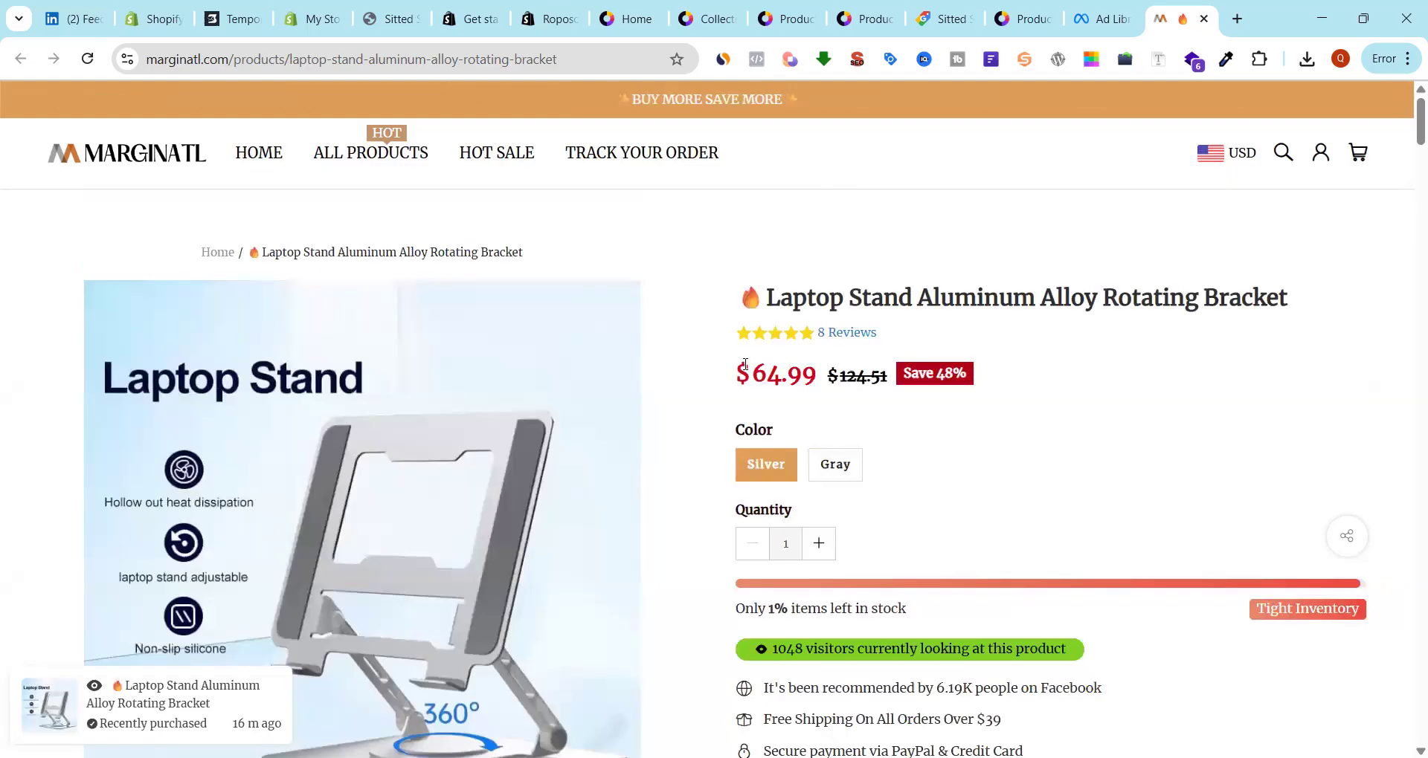
drag(737, 369, 823, 380)
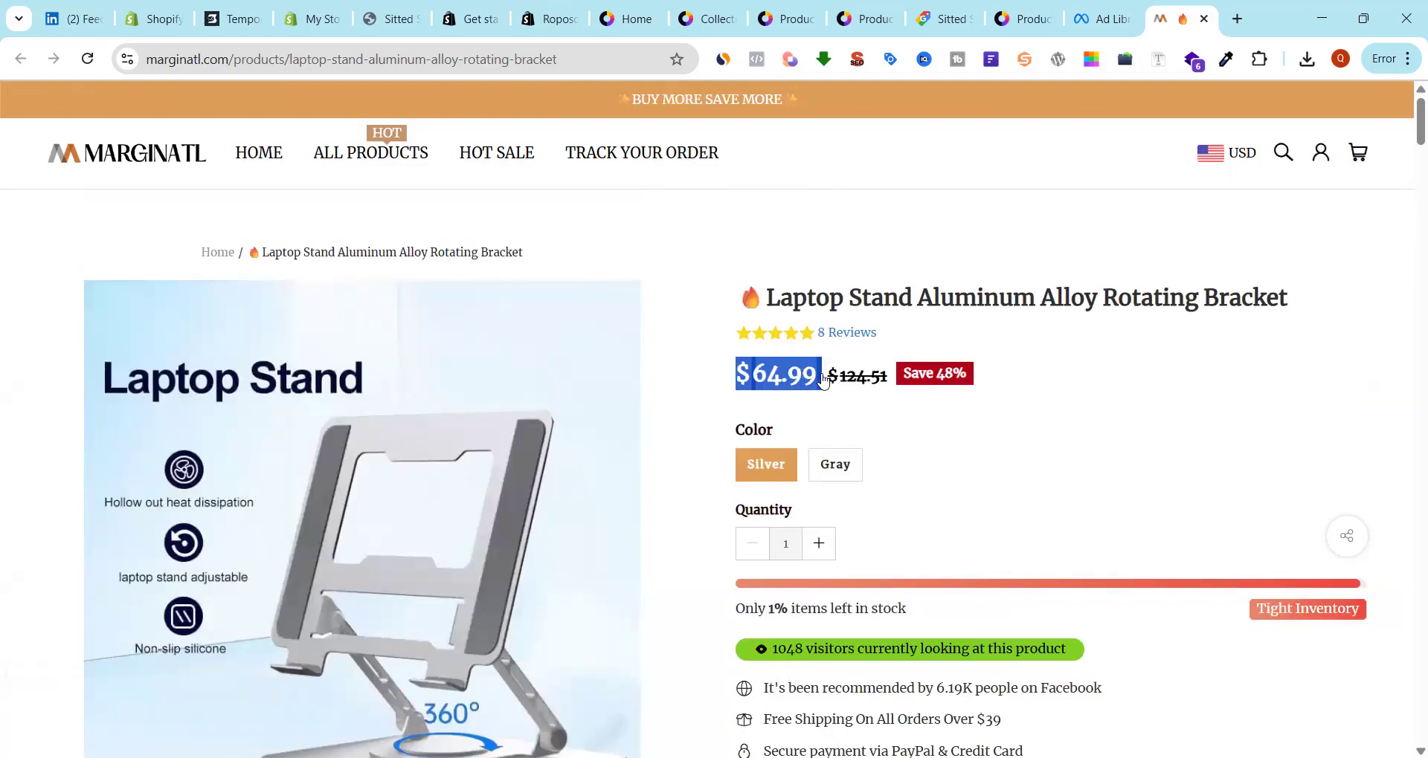
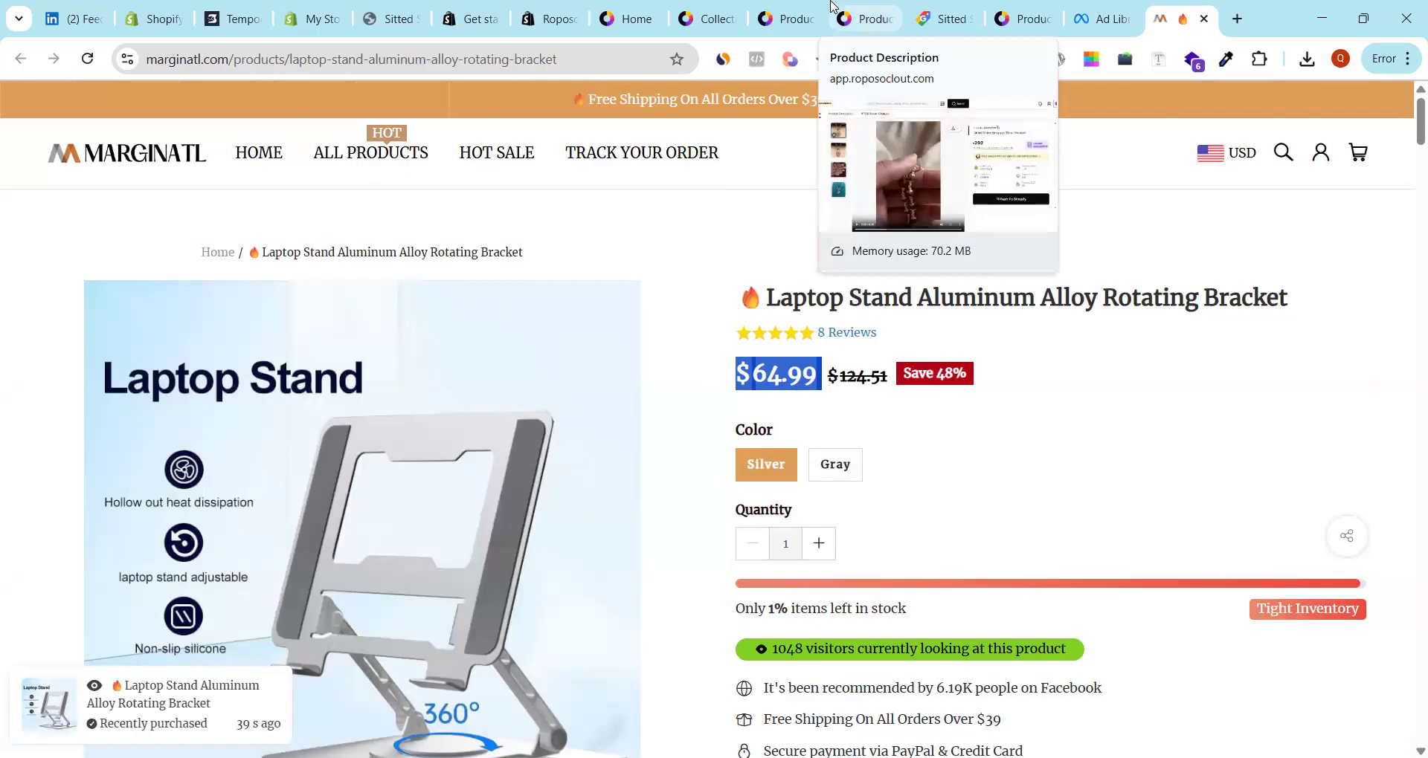
click(781, 10)
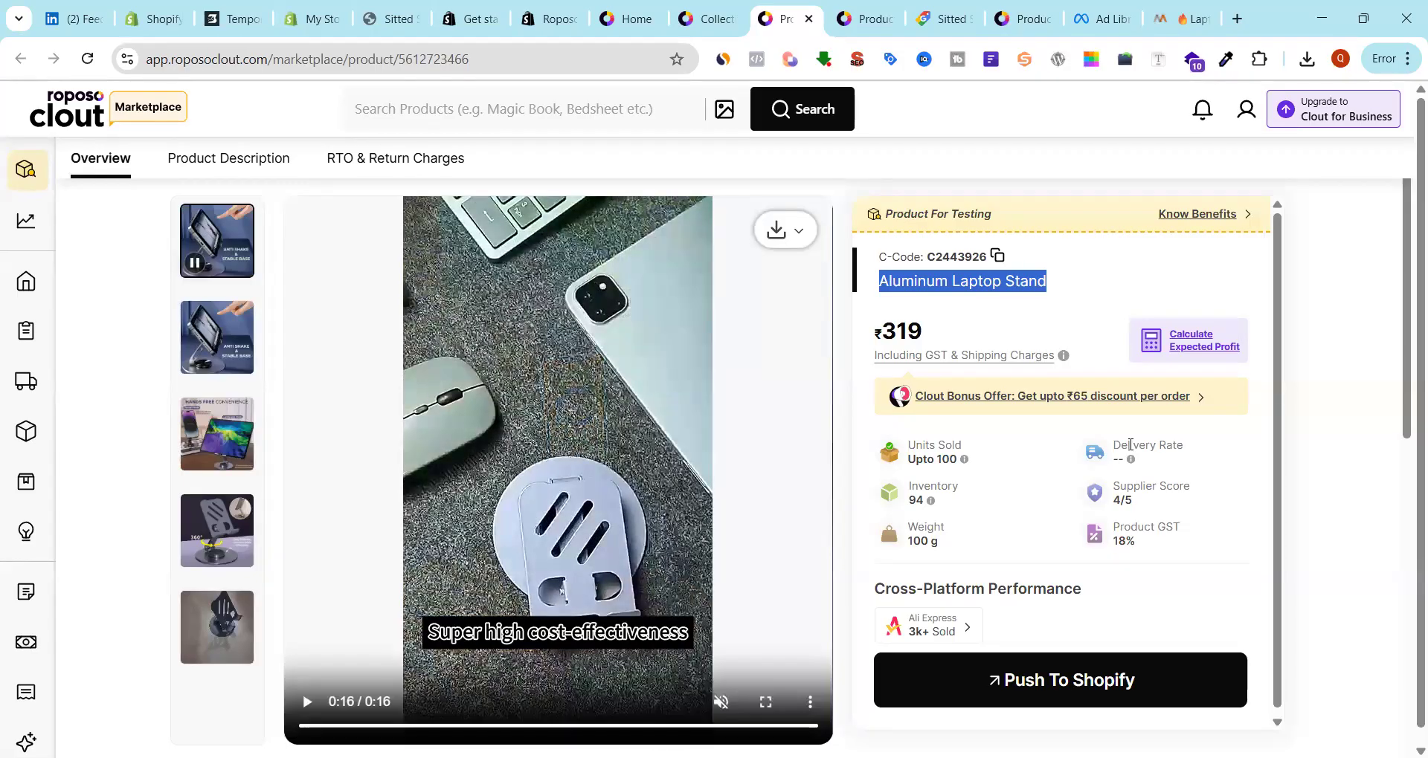
click(1026, 18)
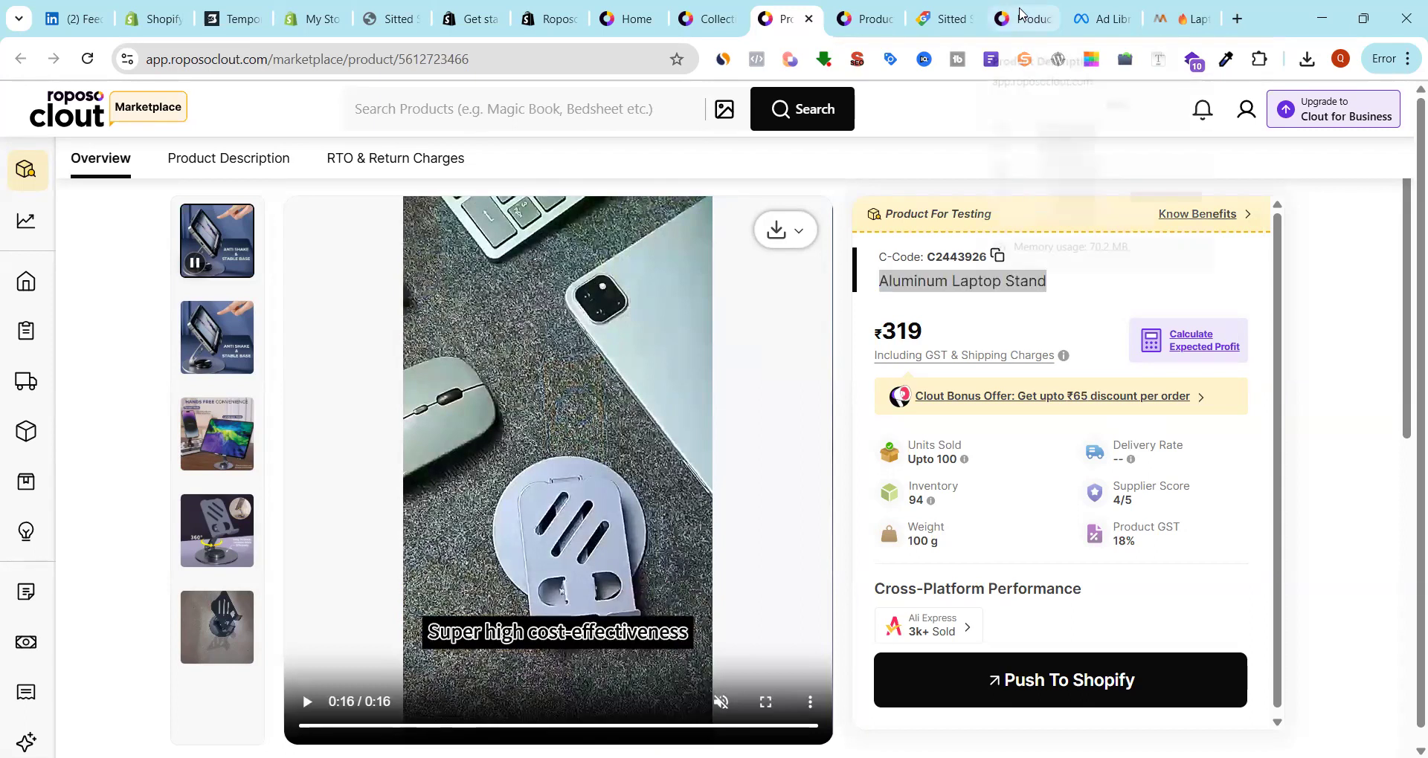
click(1074, 14)
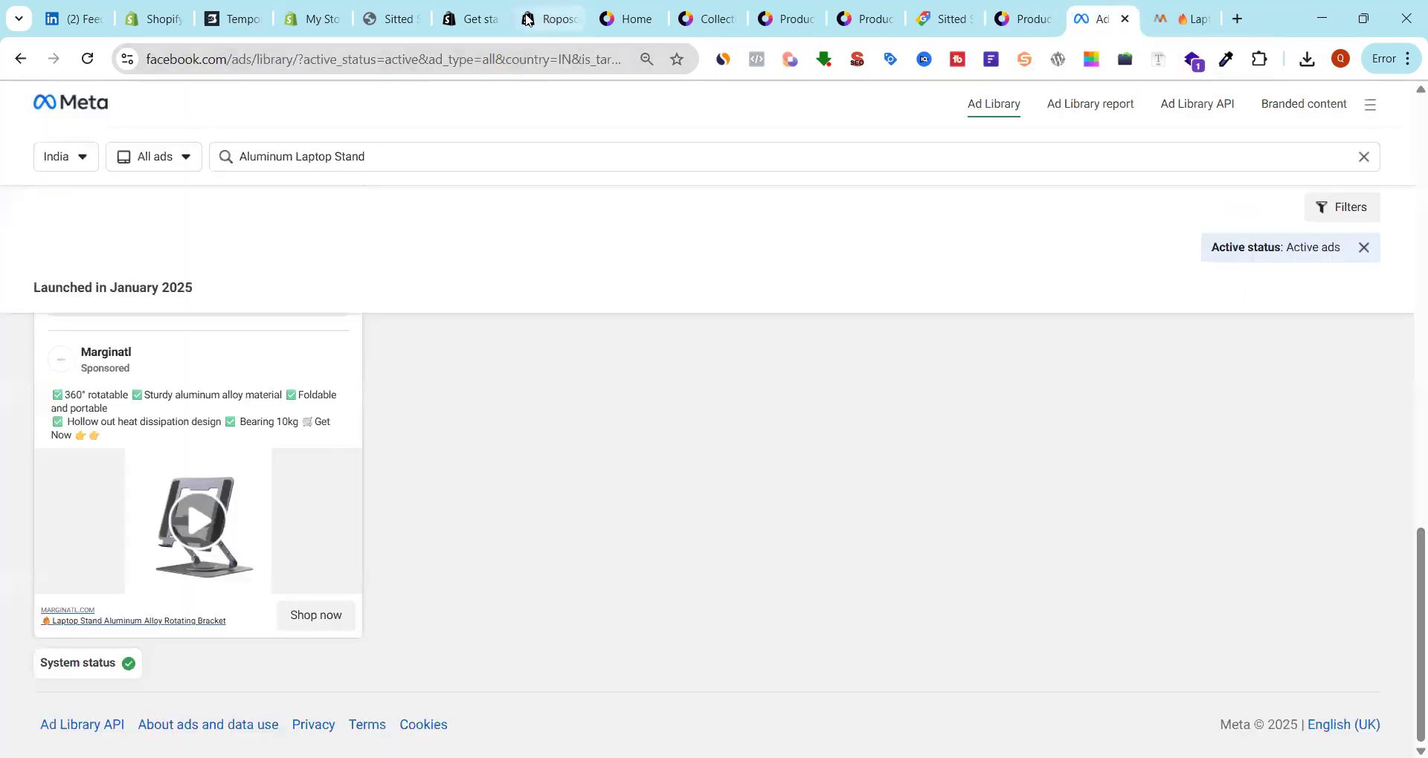
click(386, 17)
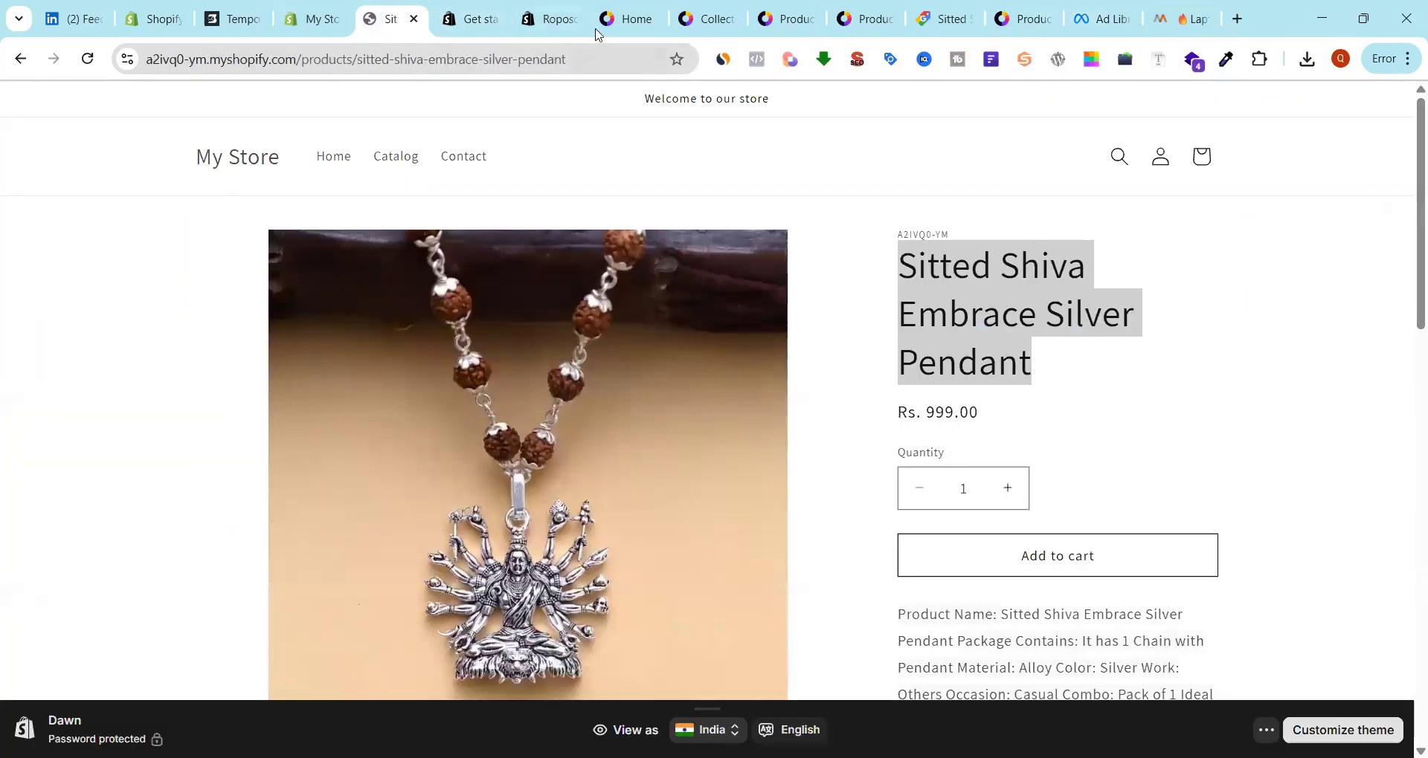
click(550, 18)
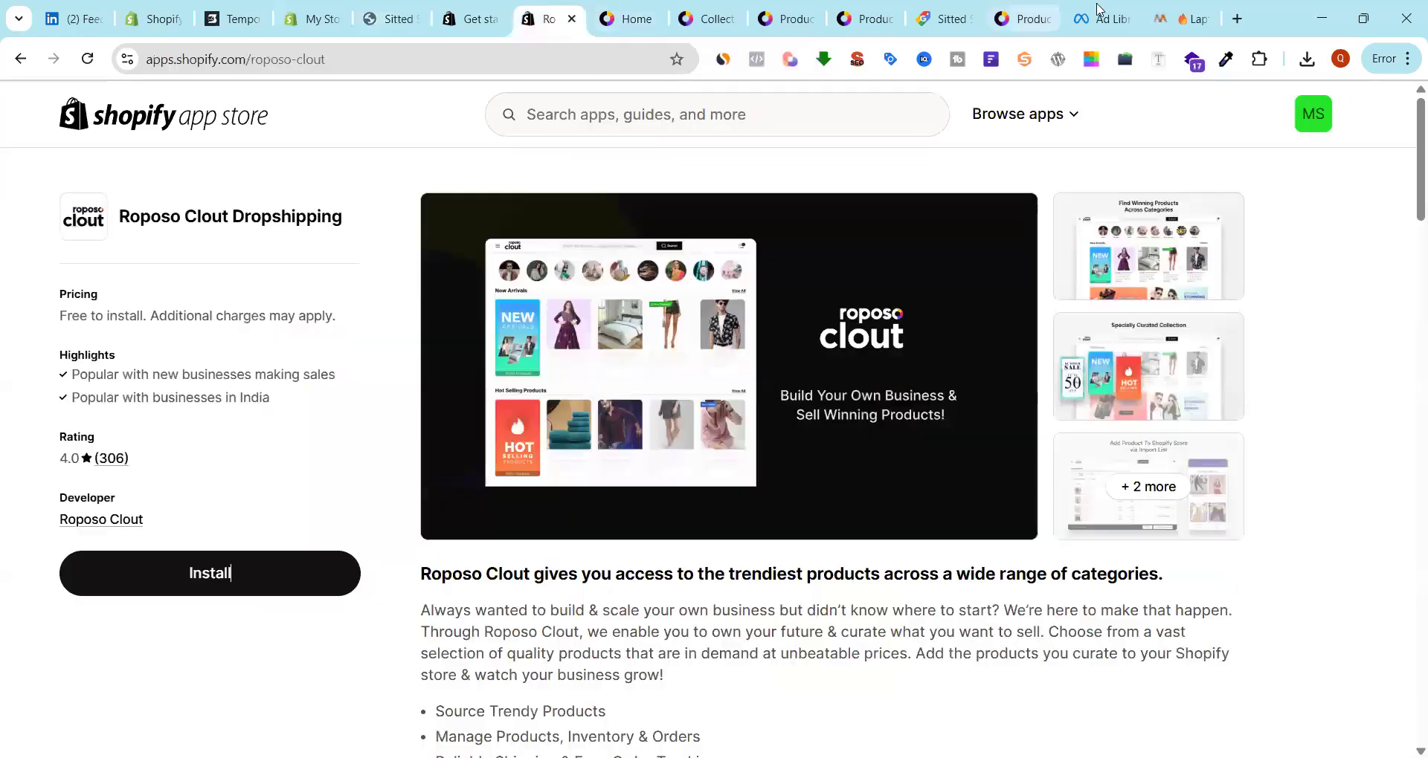
click(1190, 13)
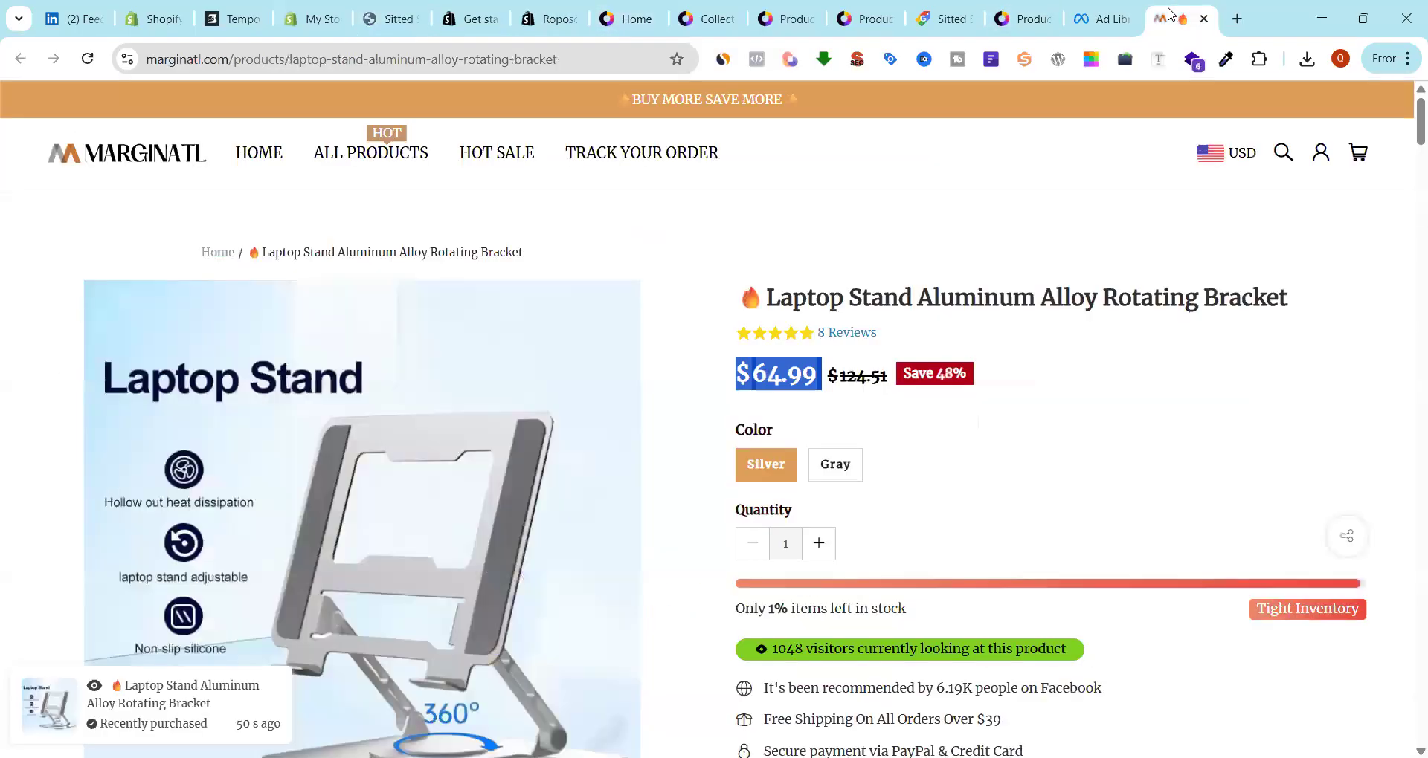
Search Google for alibaba, open the Alibaba.com supplier site and return to the search results
click(560, 53)
text(alibaba)
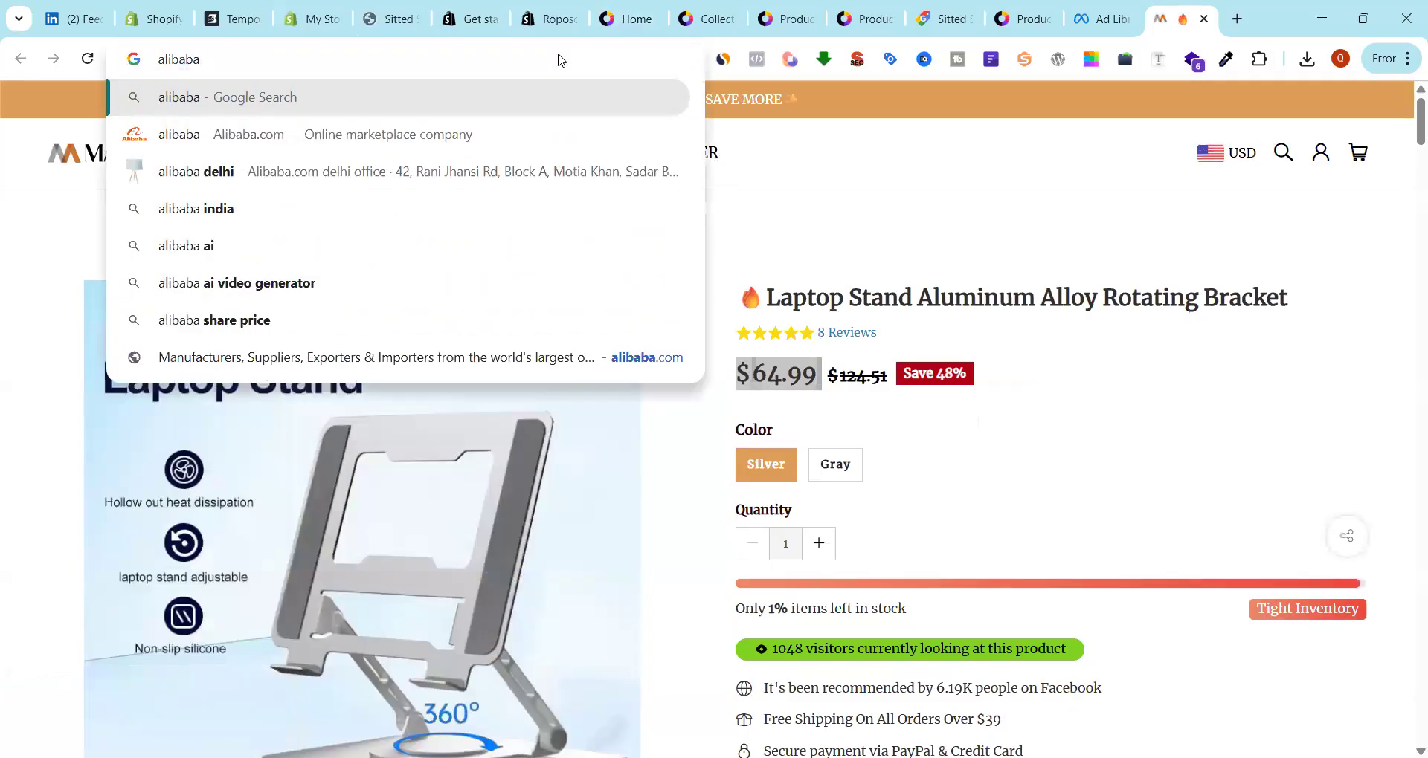
key(Return)
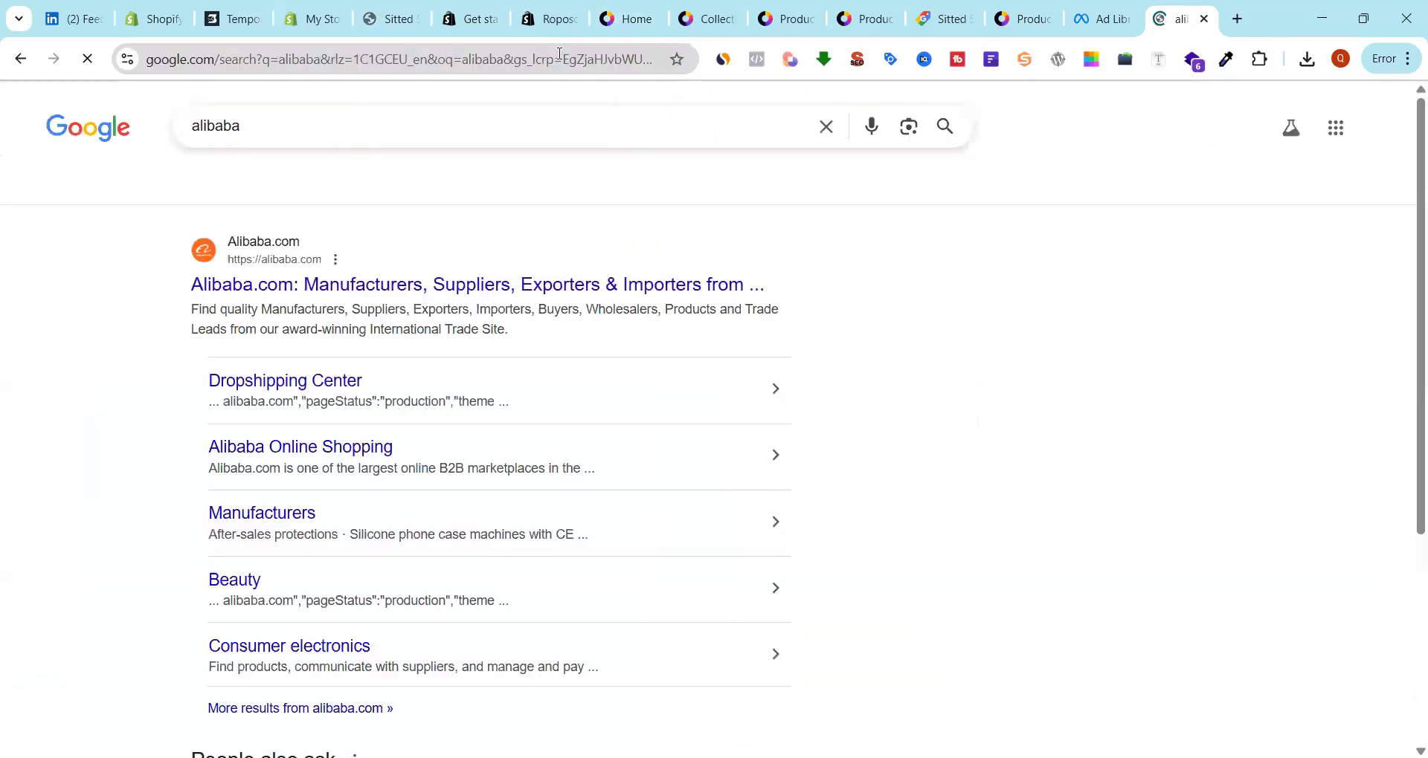
click(447, 286)
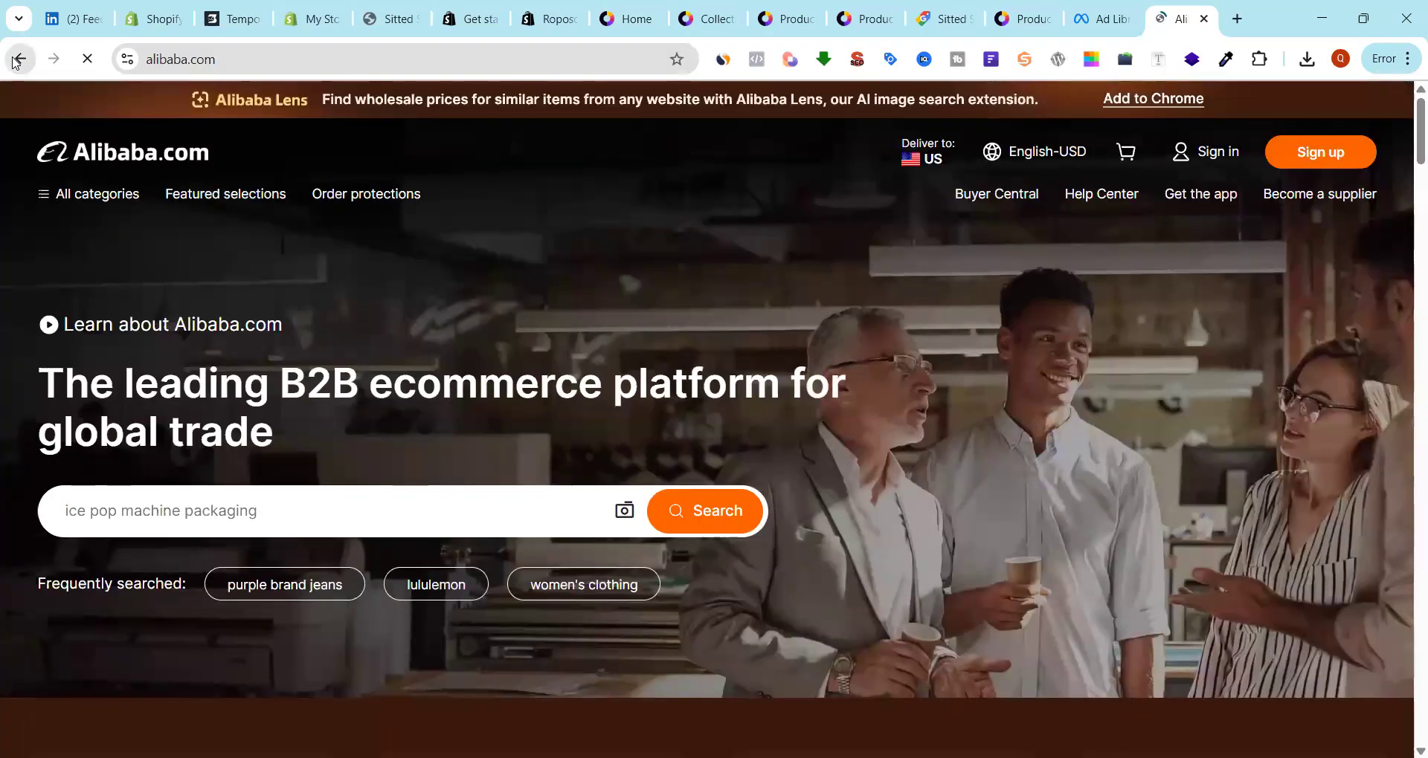
click(20, 58)
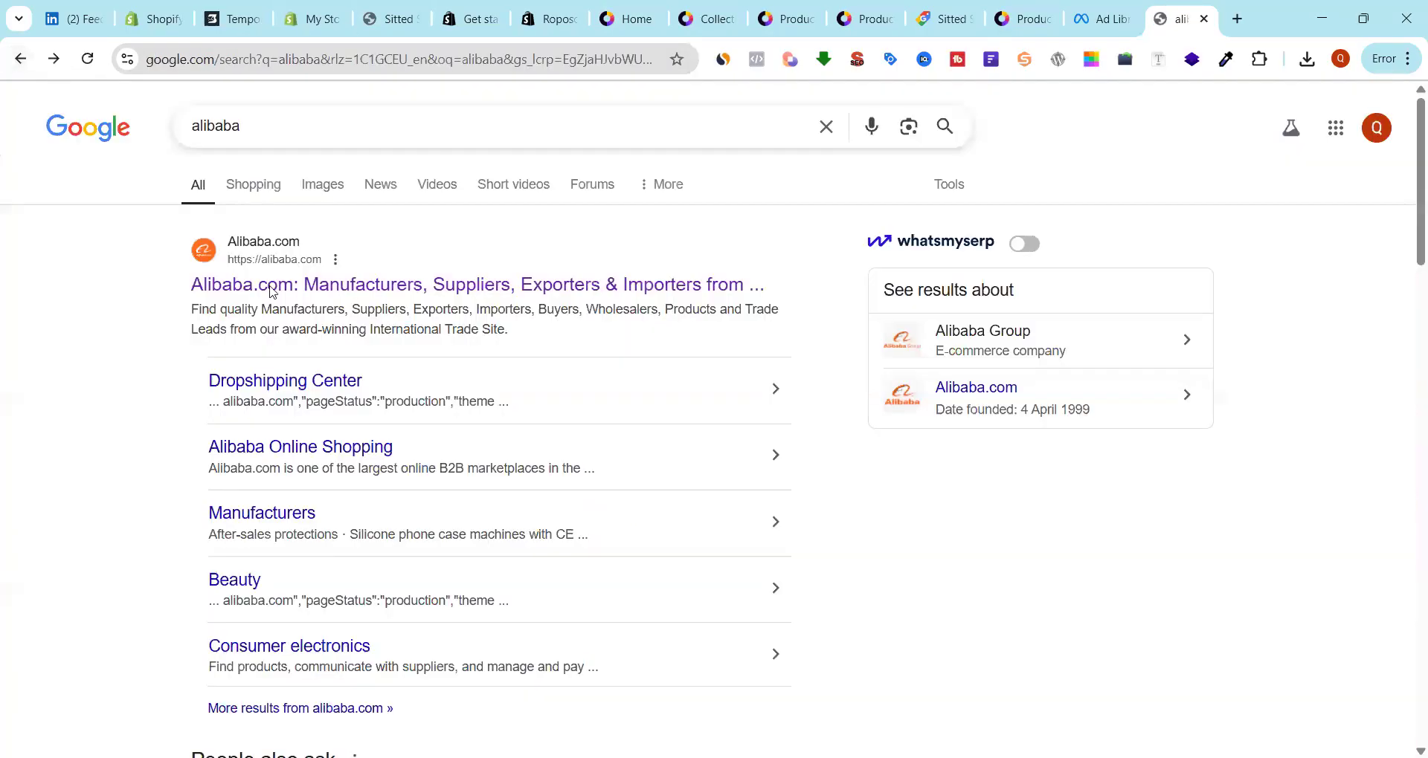
Search Google for dropshipping suppliers and review the full expanded list of supplier platforms
click(319, 123)
drag(315, 124, 192, 132)
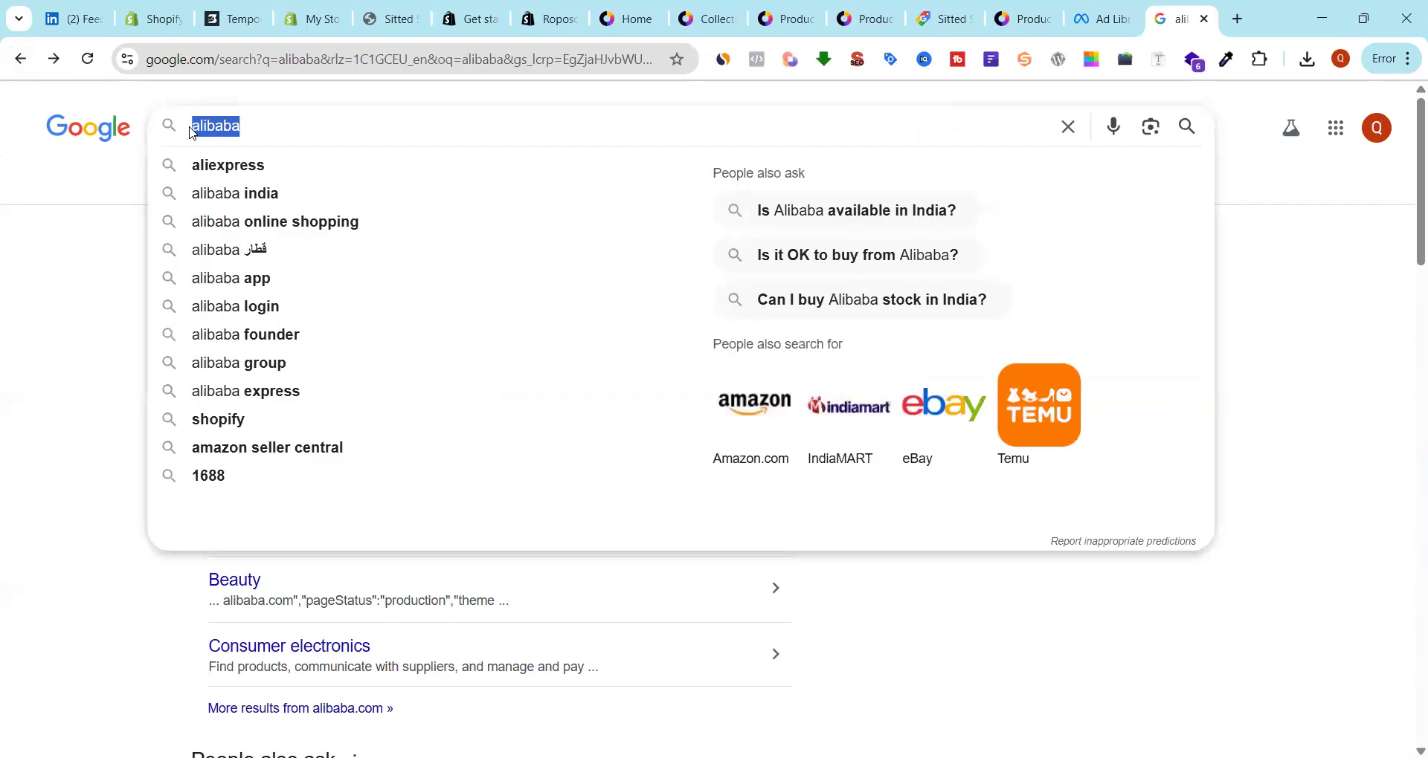
text(drop)
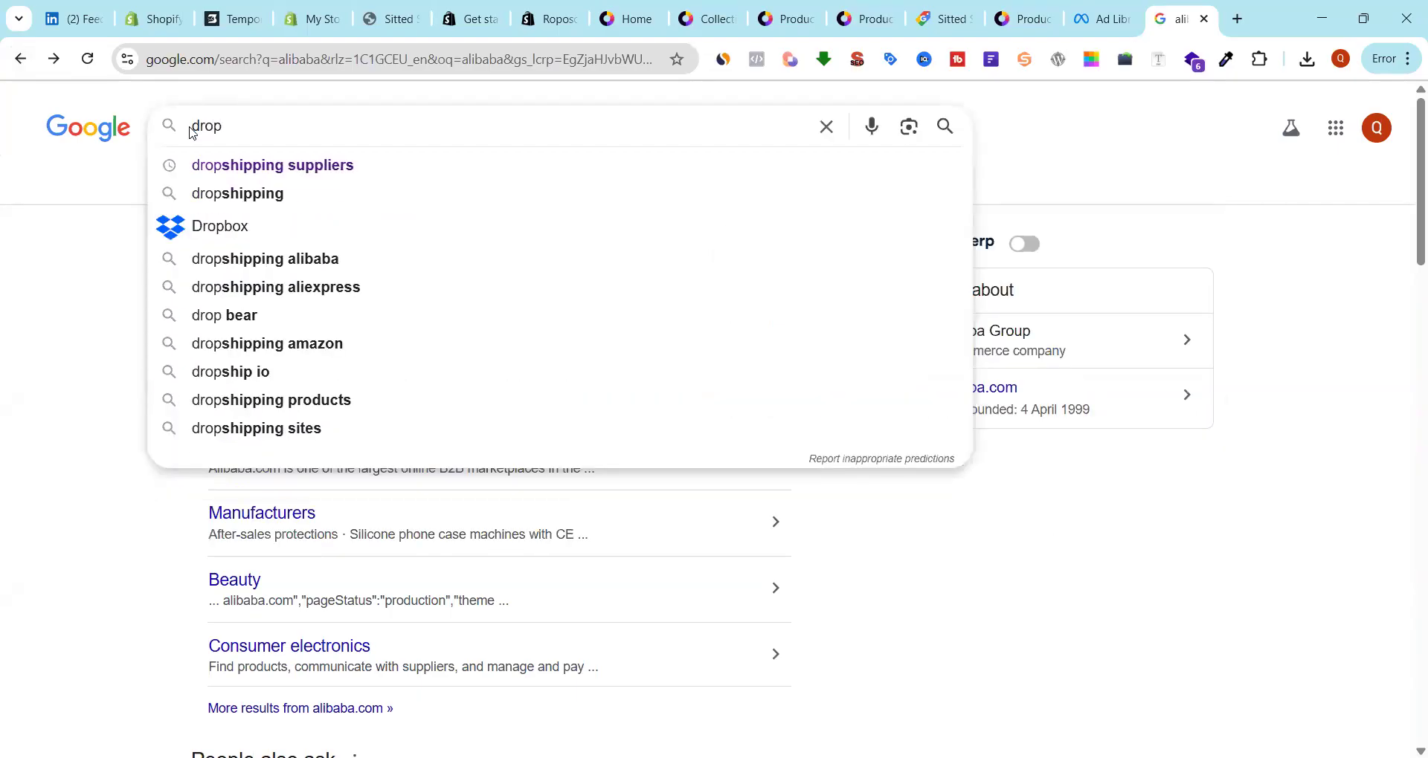
click(295, 164)
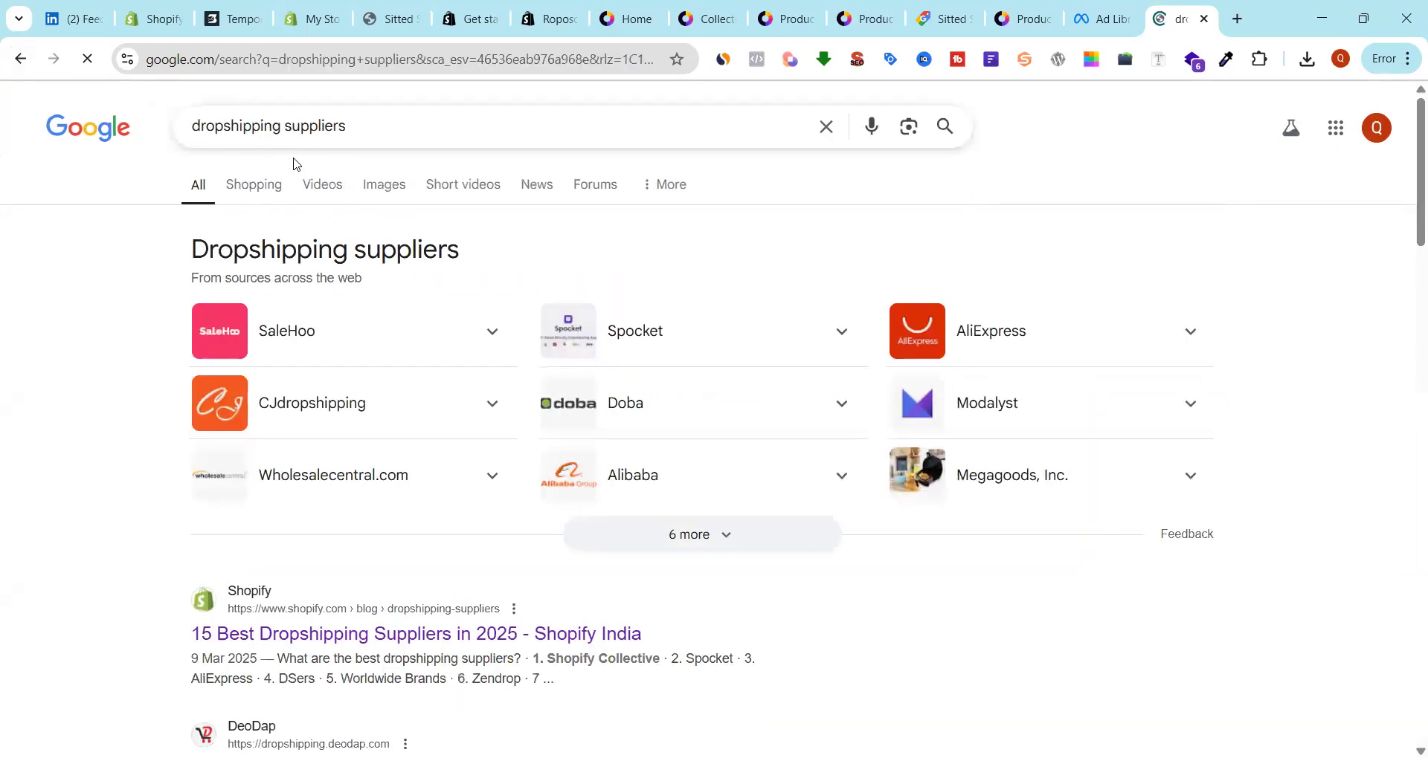
click(755, 548)
scroll(943, 351, down, 3)
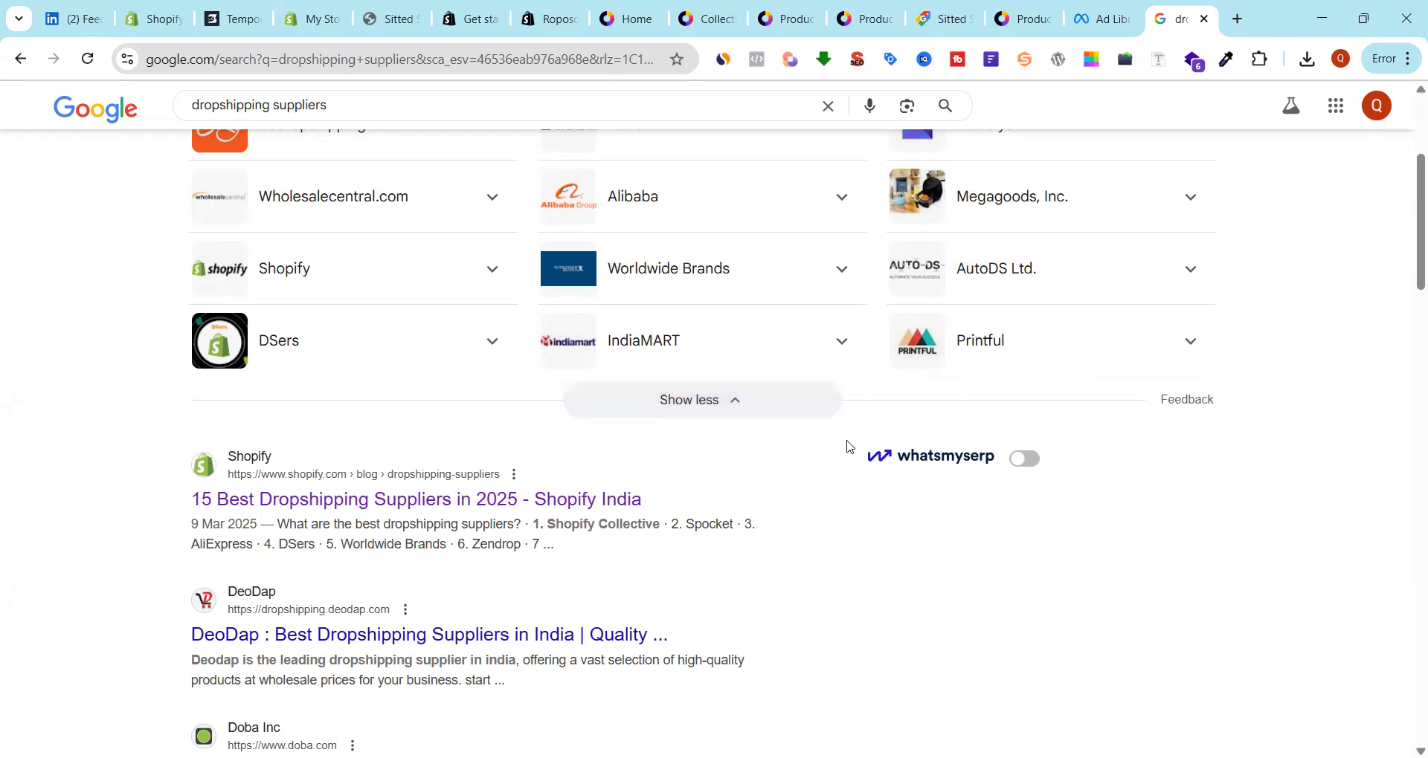
scroll(1071, 468, up, 4)
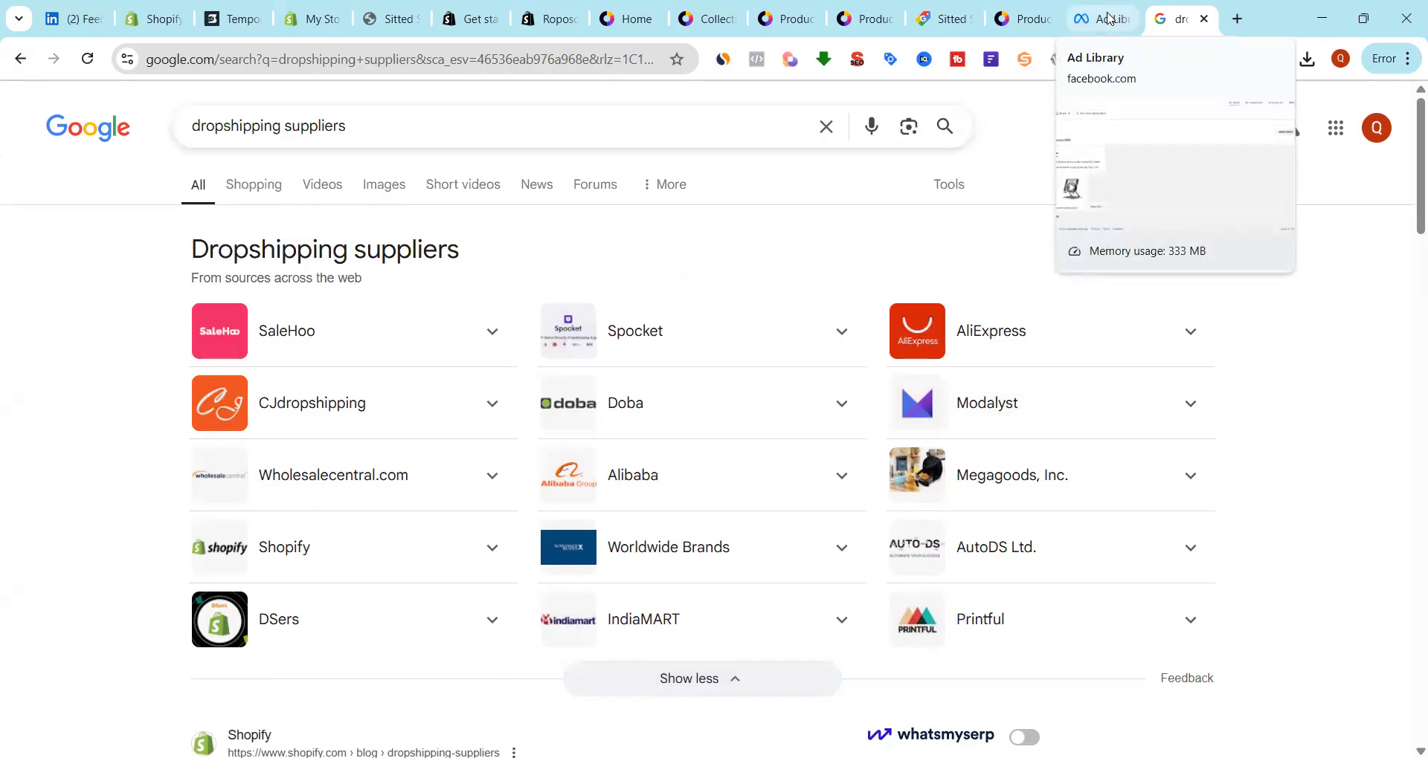
Return to the Sitted Shiva Embrace Silver Pendant's Clout page and examine its price with the GST and shipping breakdown
click(1109, 17)
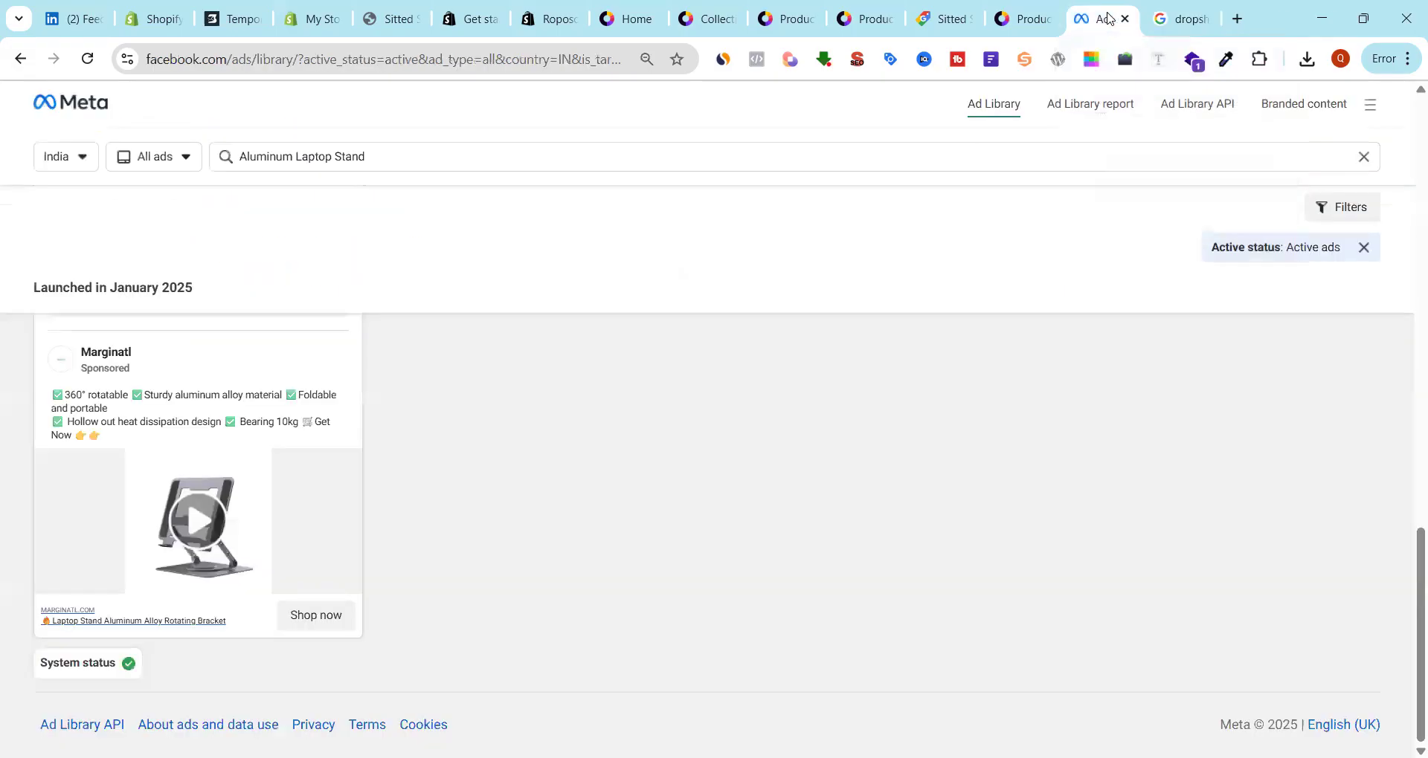
click(1037, 19)
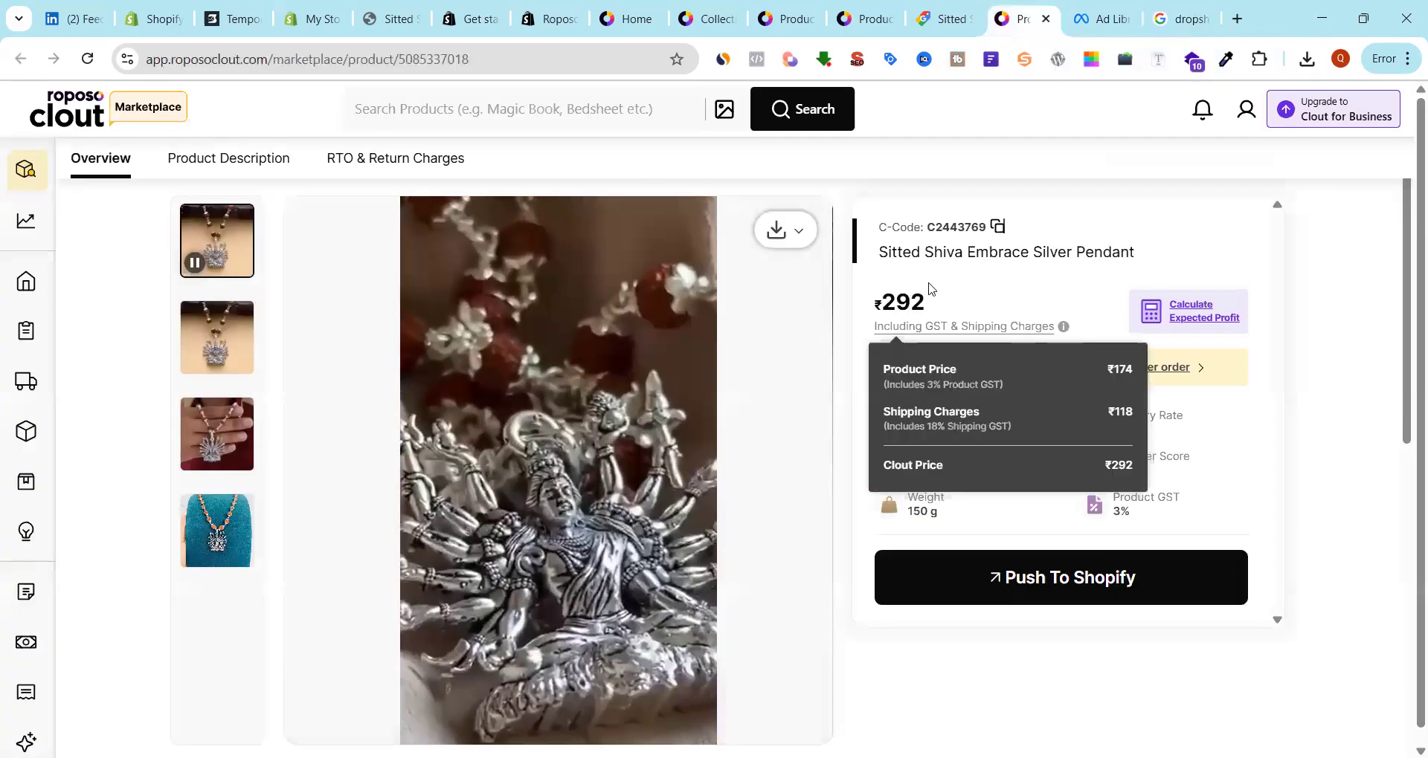
drag(880, 253, 1146, 255)
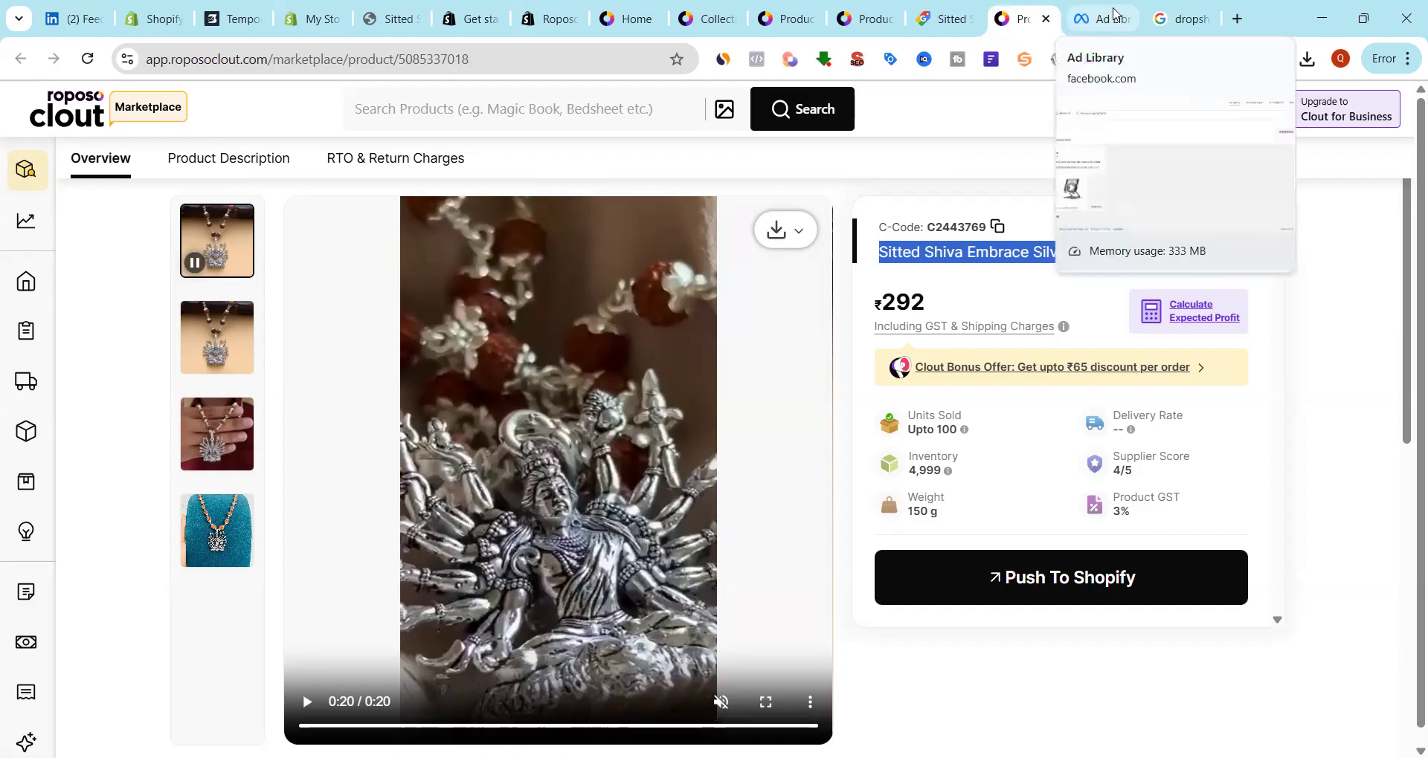
click(1331, 305)
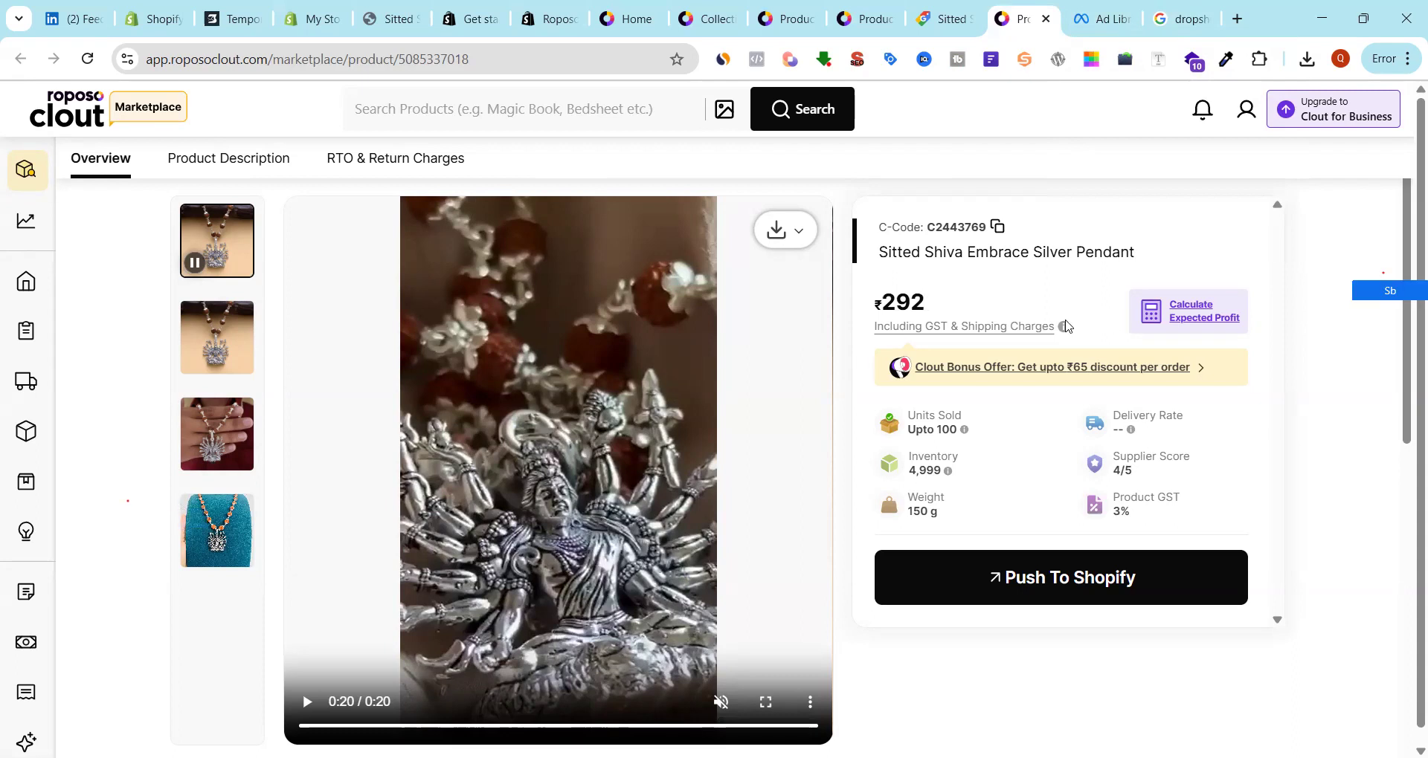
mouse_move(1066, 326)
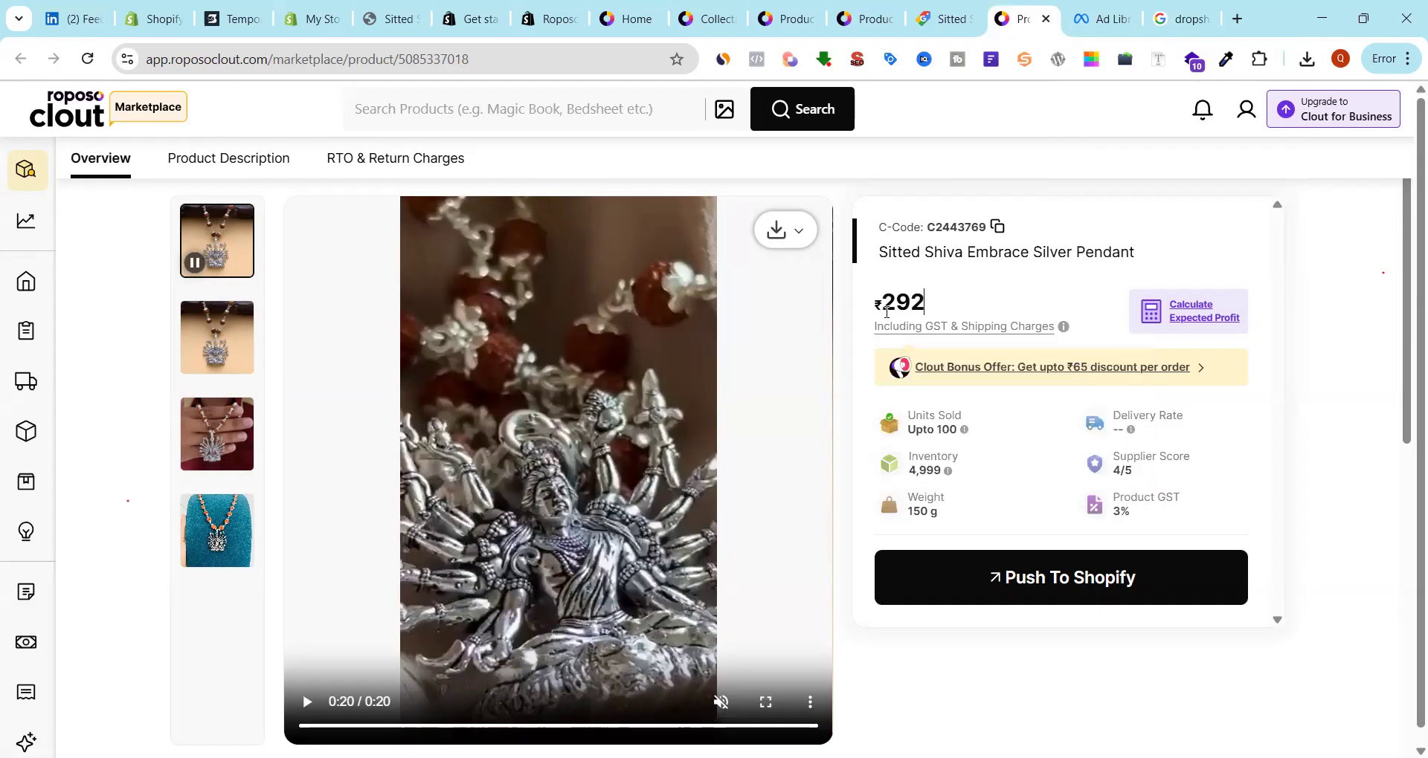
drag(875, 326, 1057, 326)
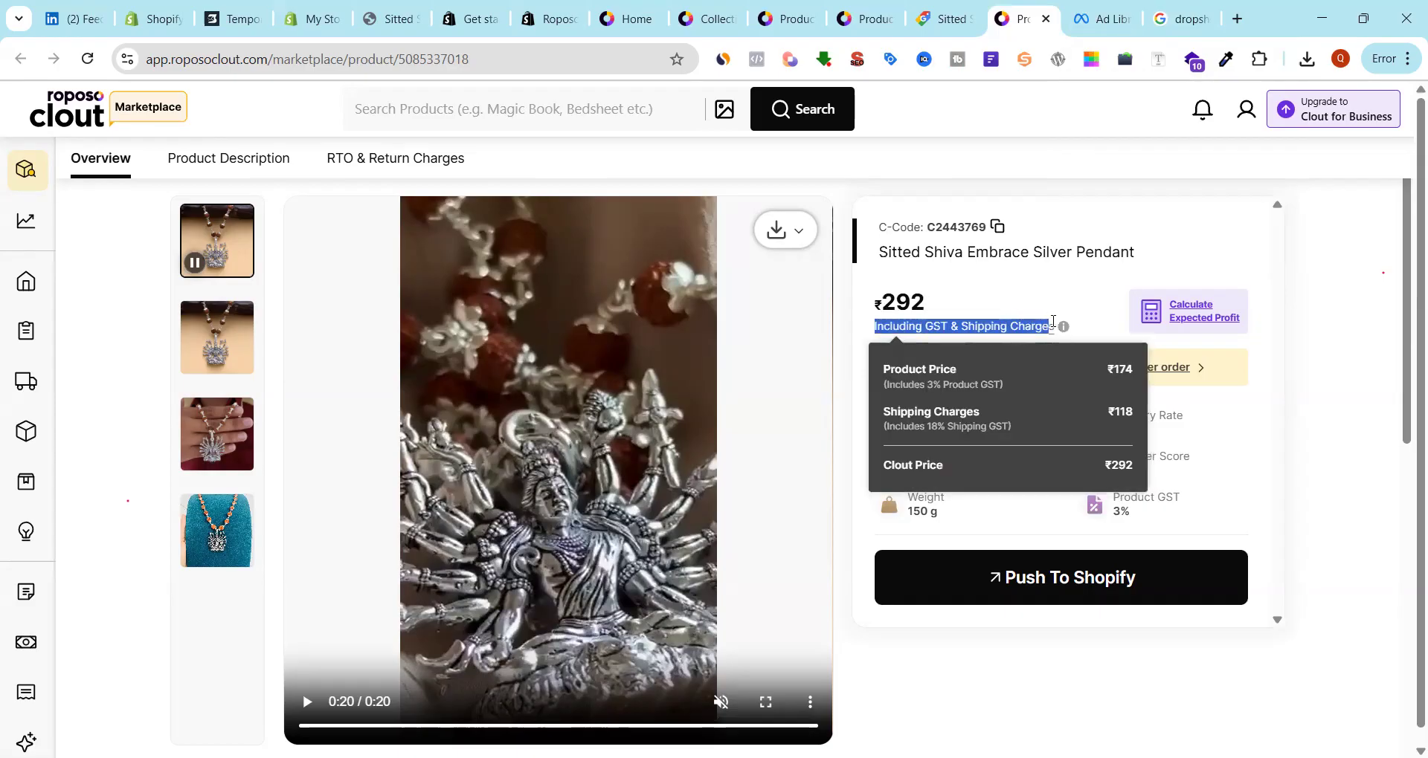
click(902, 295)
triple_click(902, 295)
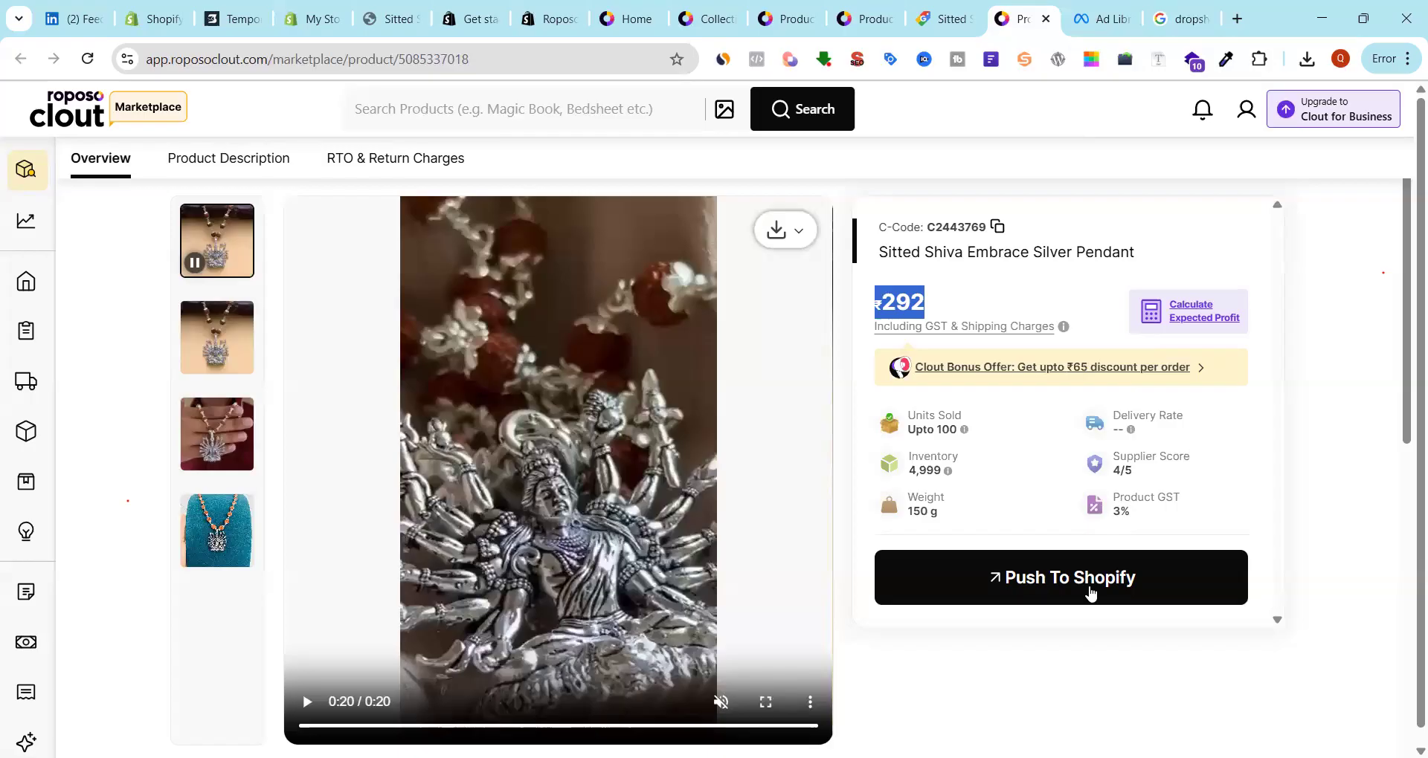
Check the pendant's margin at a ₹999 selling price and its RTO and RVP charges, then close the Shopify push form without submitting
click(1089, 589)
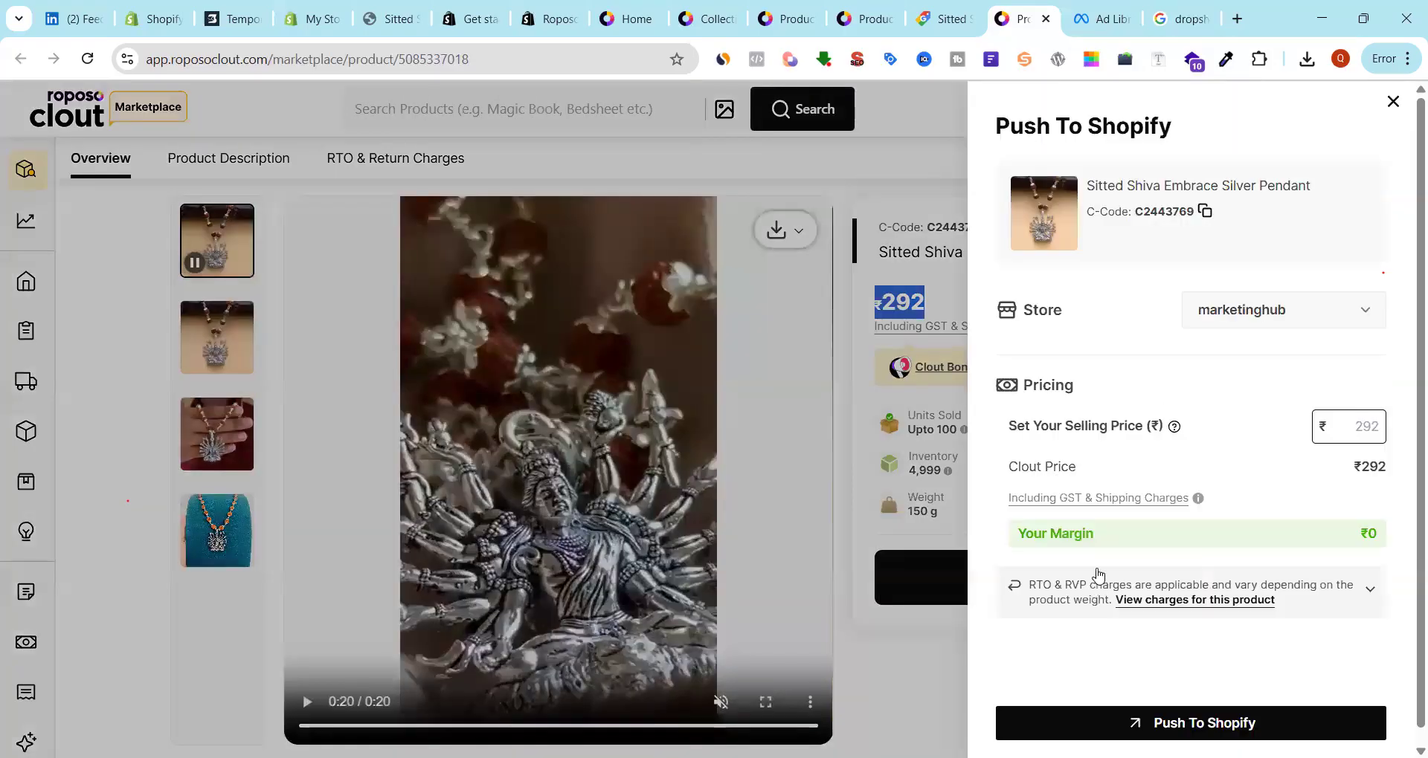
click(1342, 421)
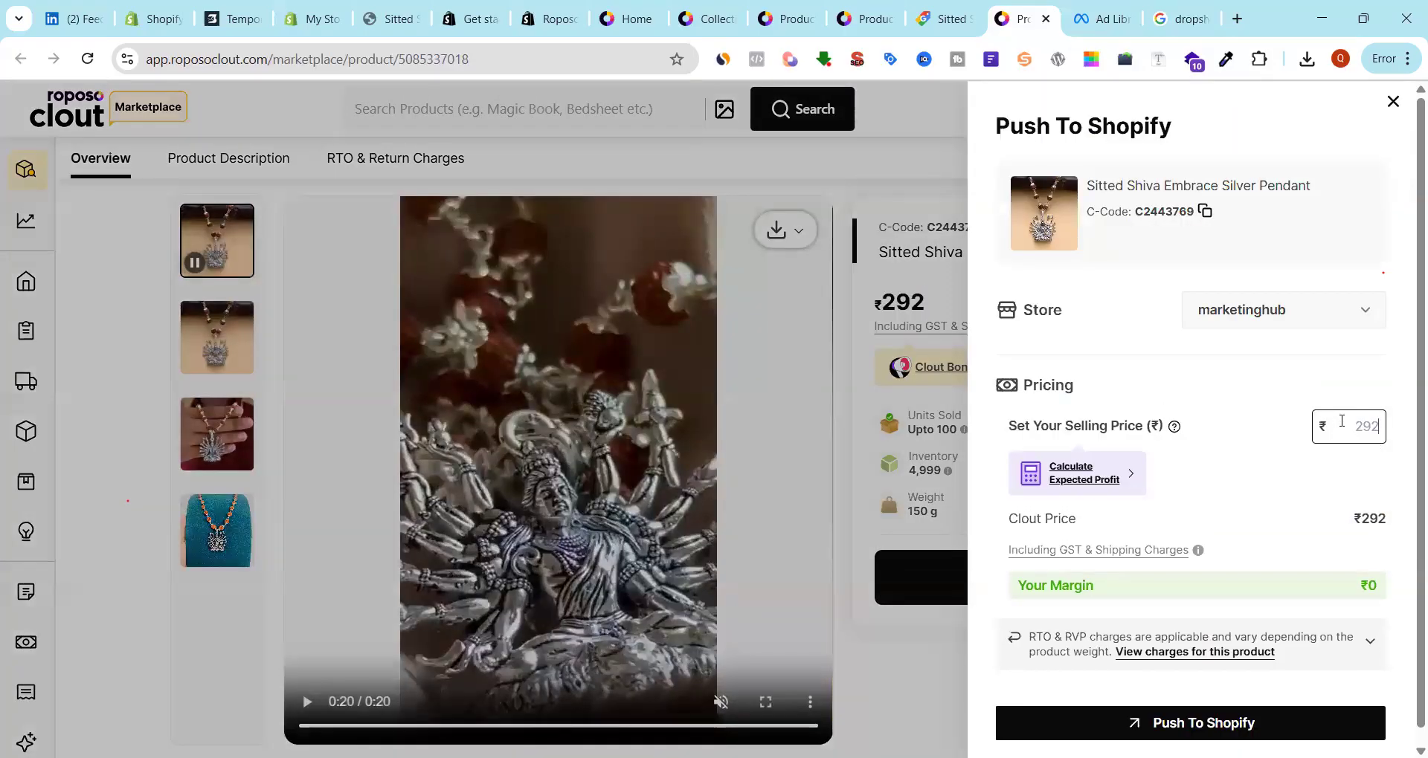
text(999)
click(1164, 656)
scroll(1183, 656, down, 3)
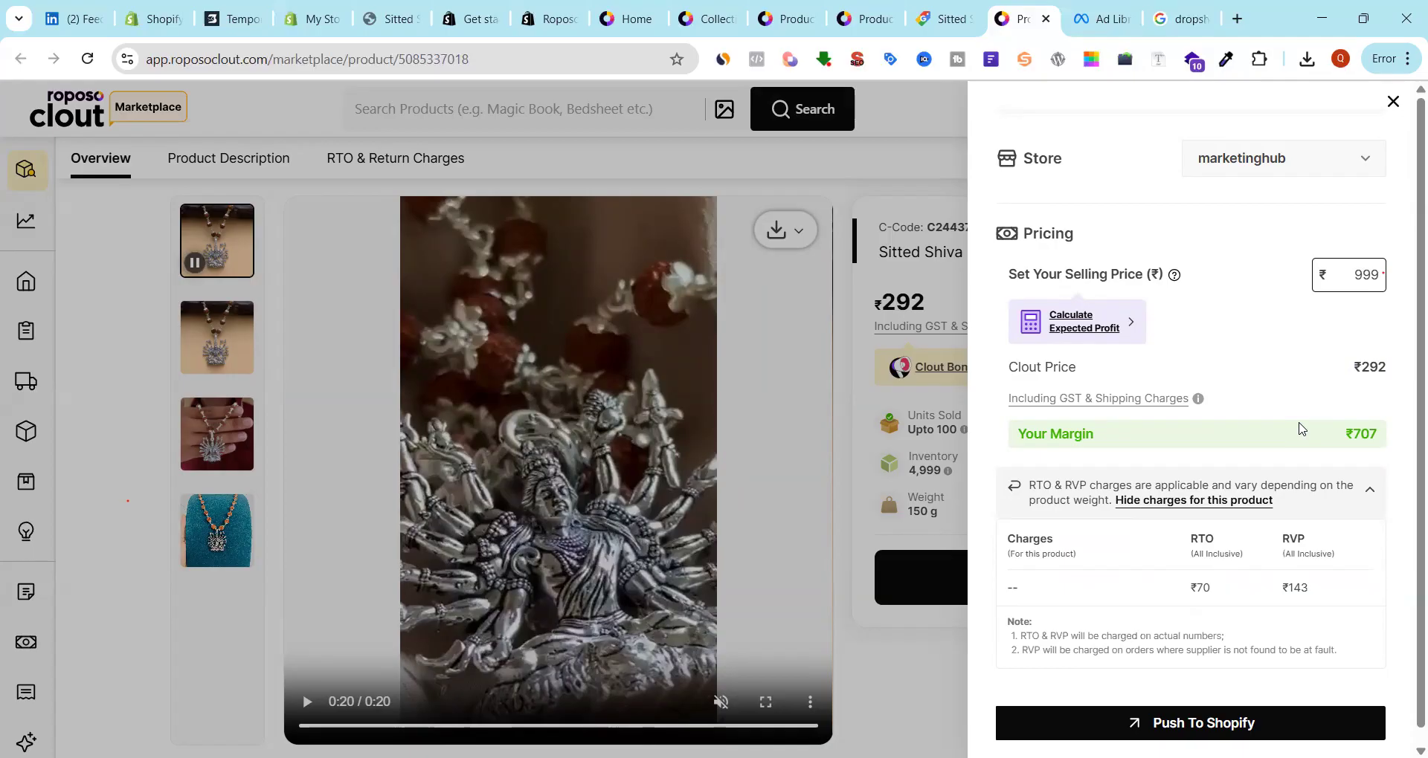
click(1393, 102)
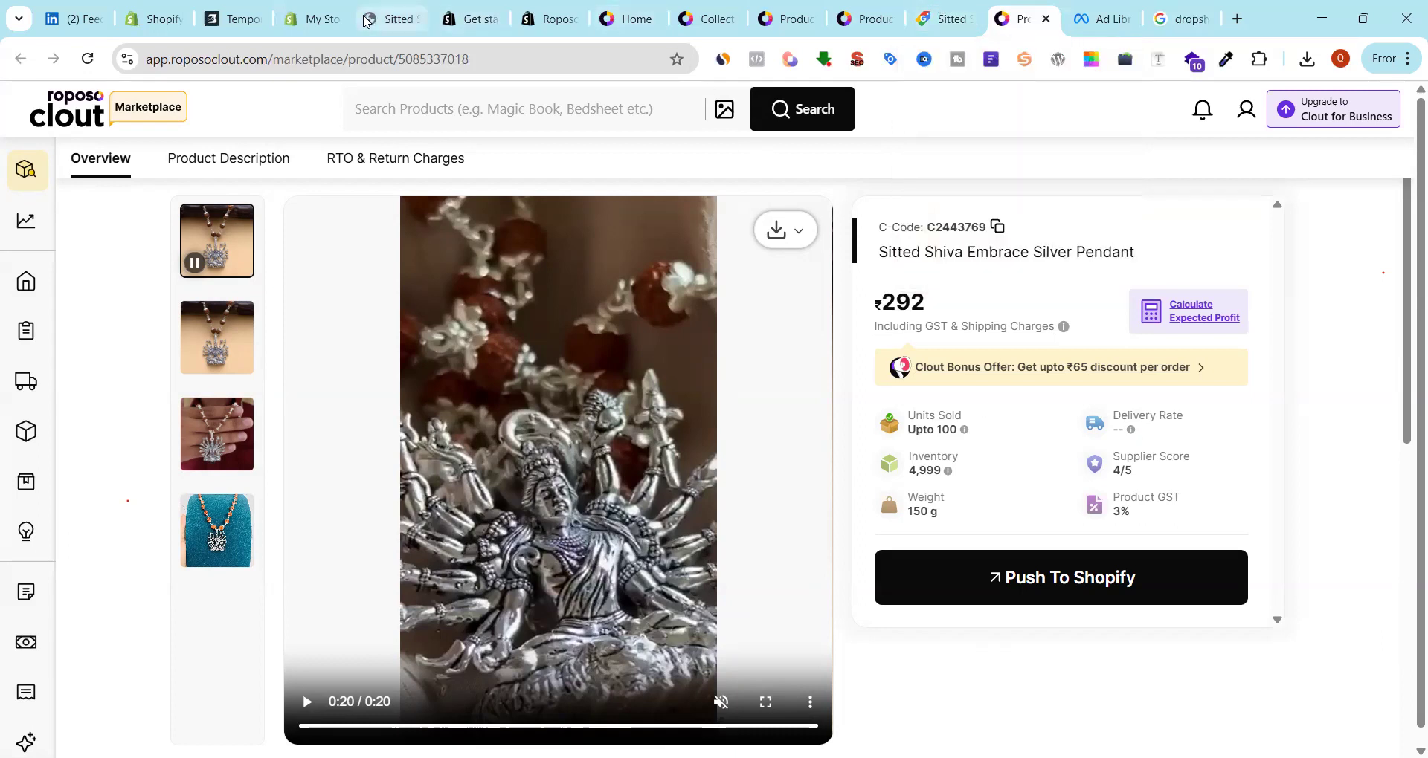
Return to the Shopify admin's Products page and open the online store's storefront
click(305, 17)
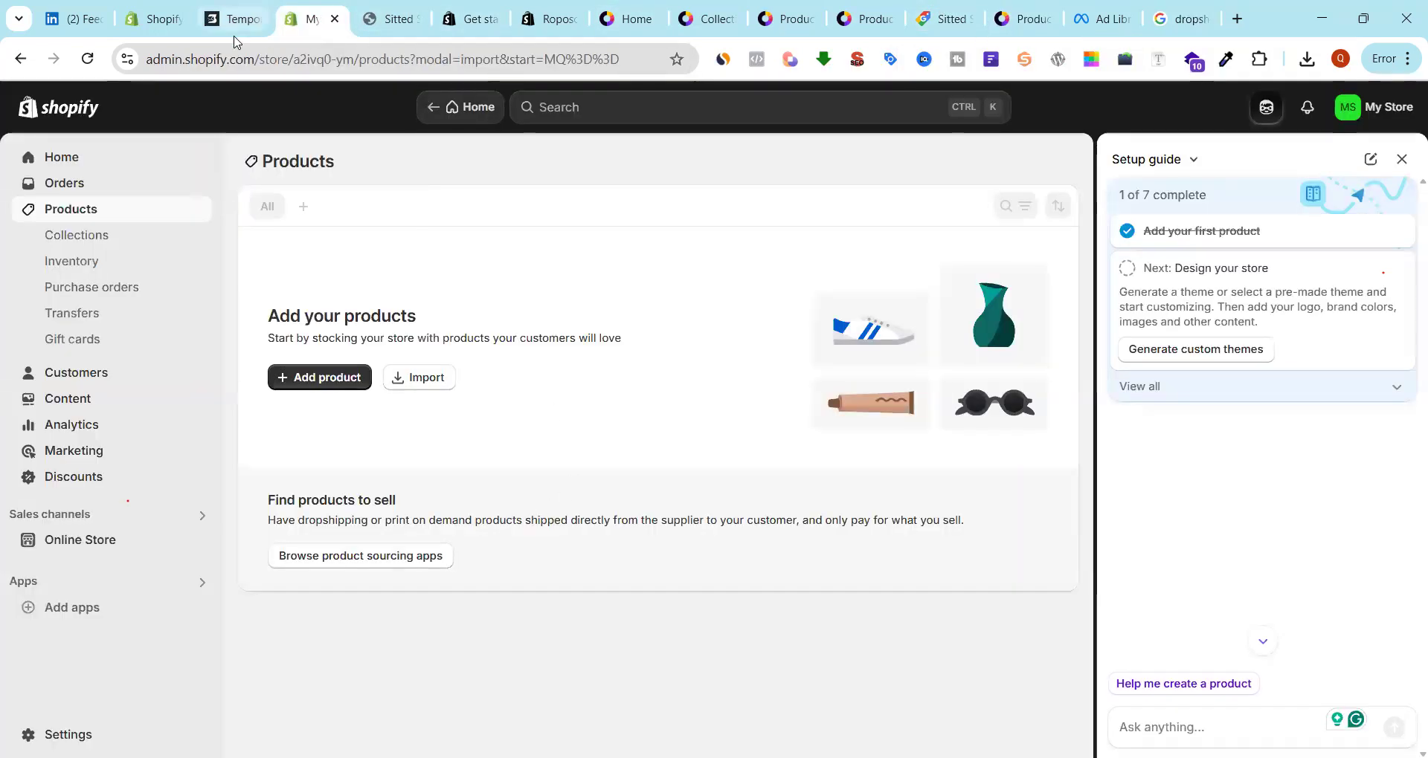
click(169, 28)
click(393, 11)
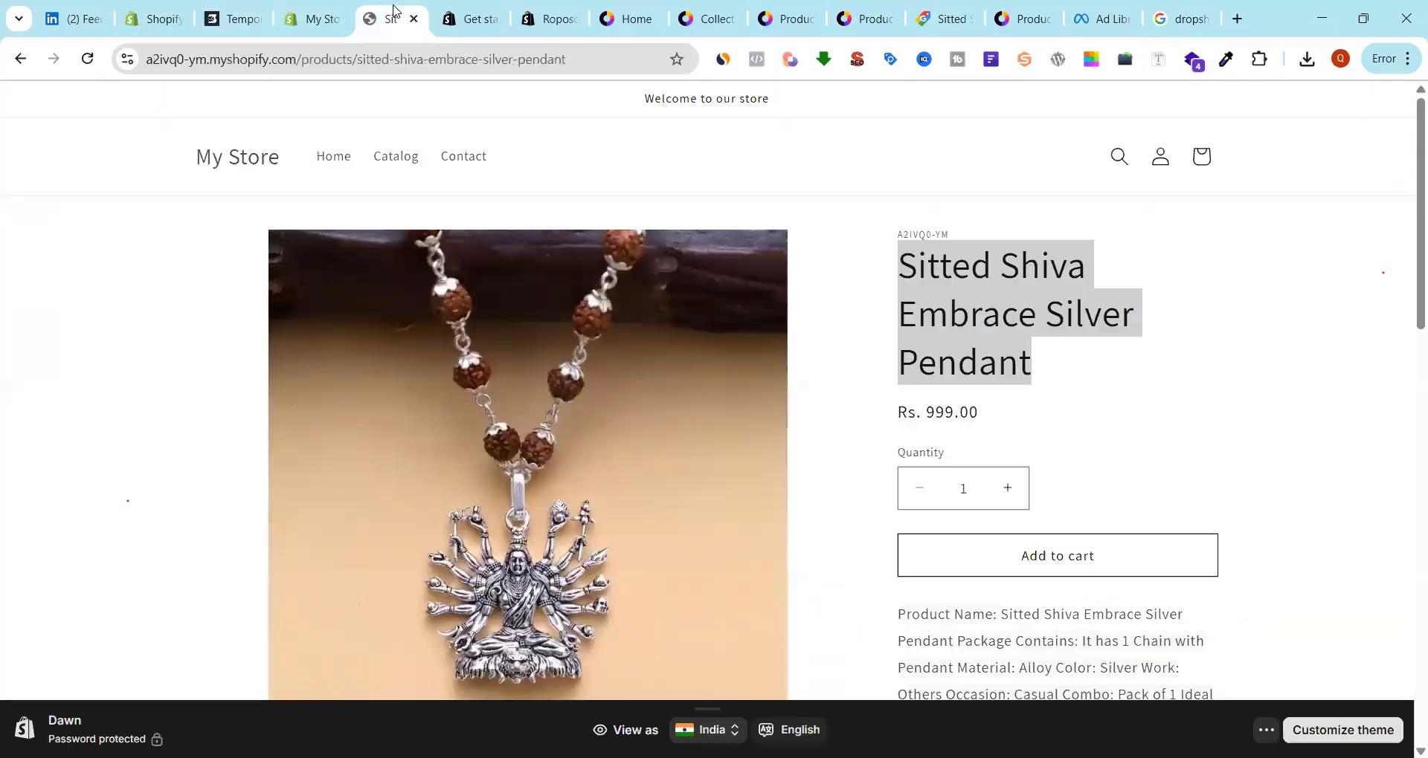
click(488, 10)
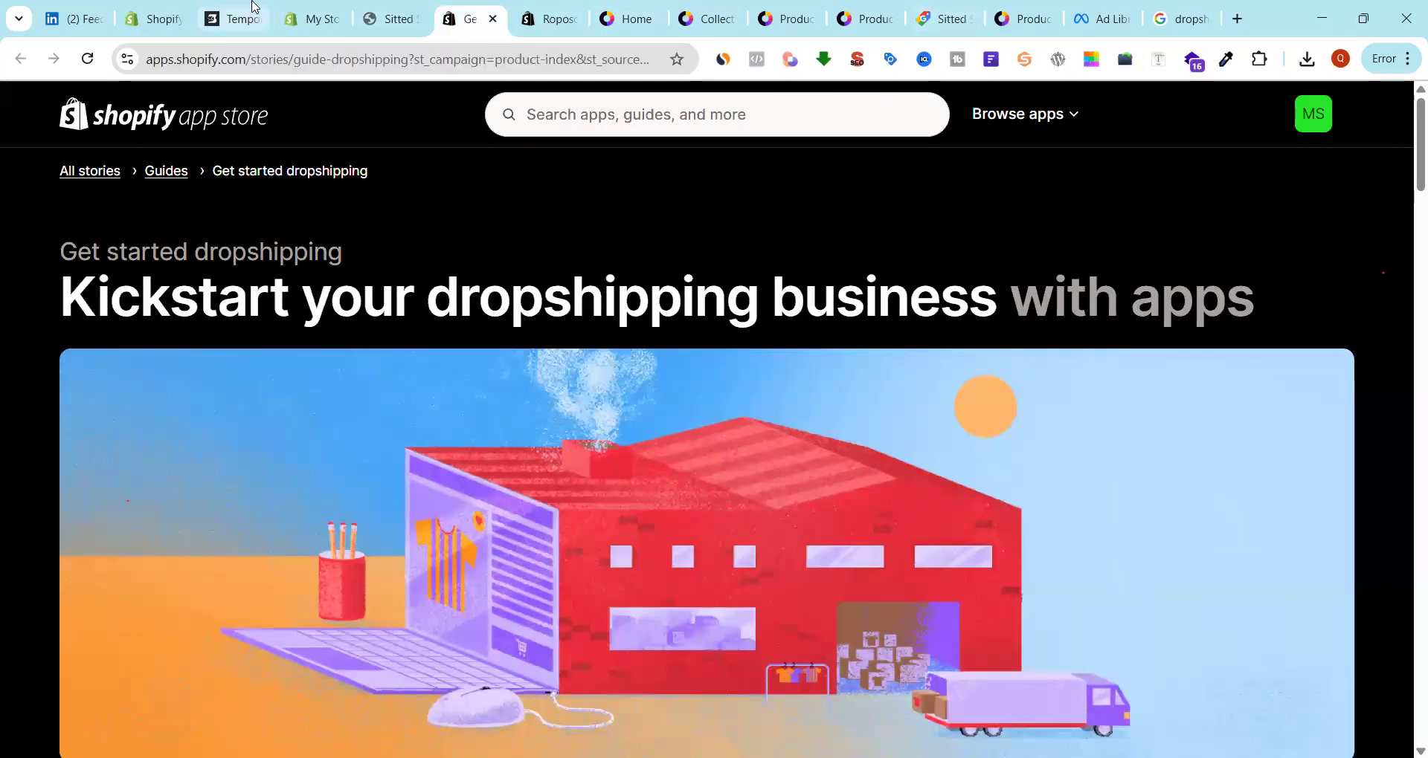
click(312, 18)
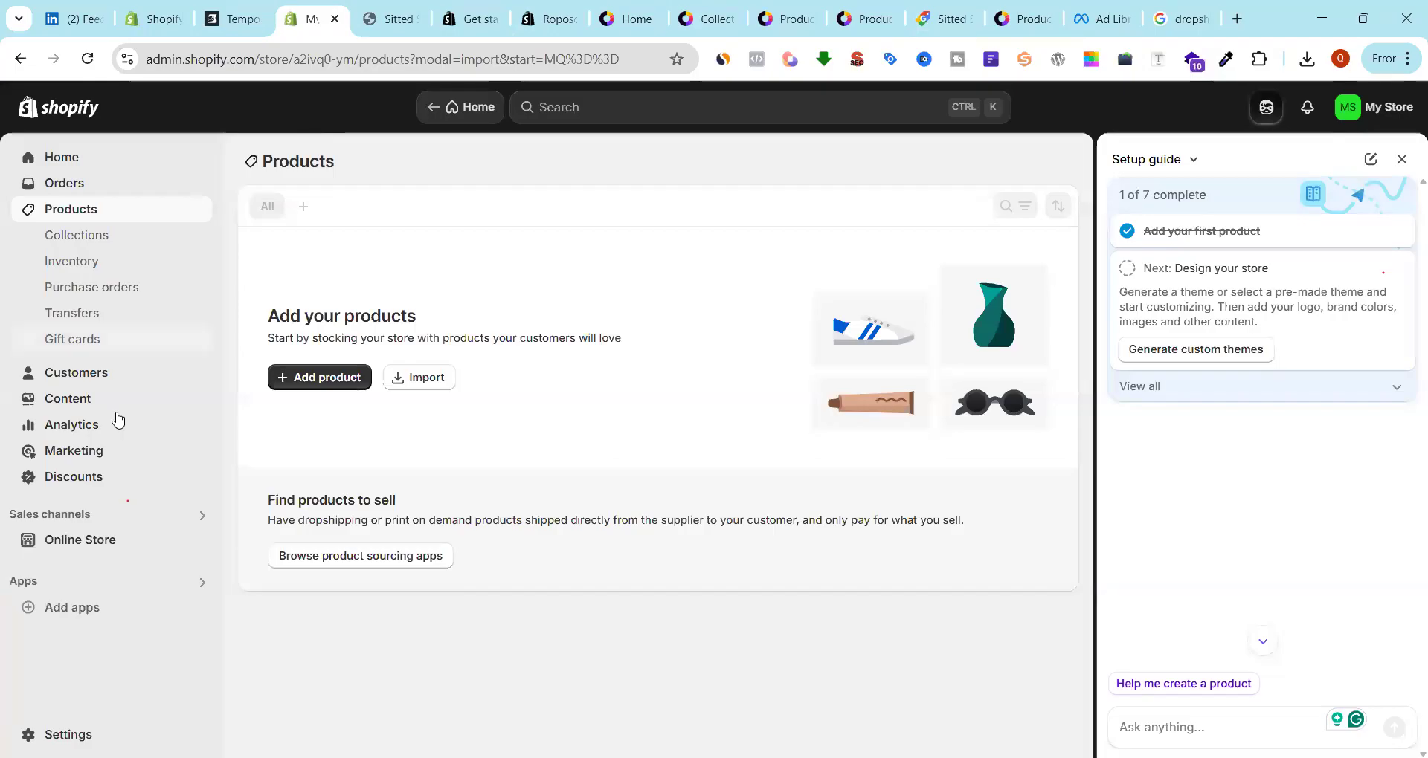
click(199, 541)
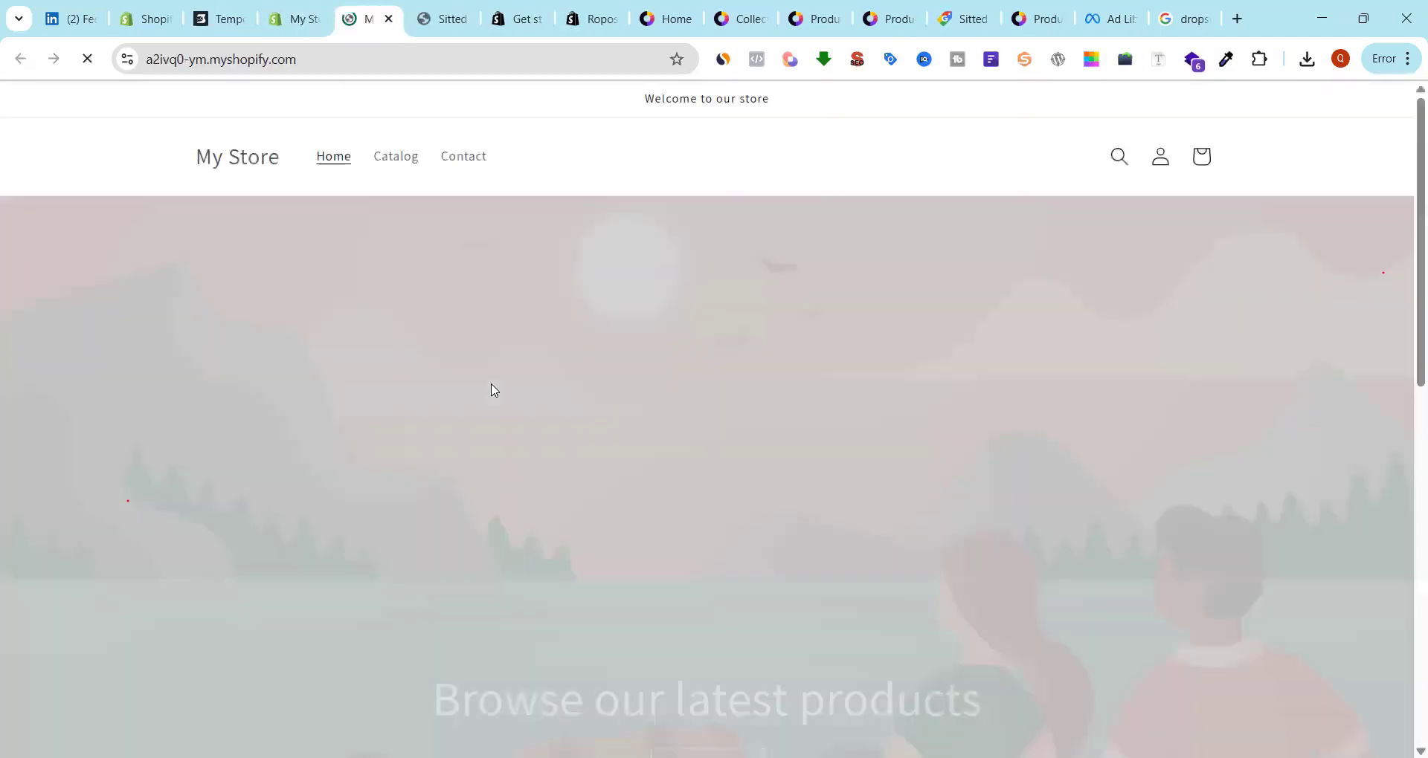
Open the Sitted Shiva Embrace Silver Pendant from the featured products and review its images, price and description
scroll(556, 368, down, 5)
scroll(555, 371, down, 5)
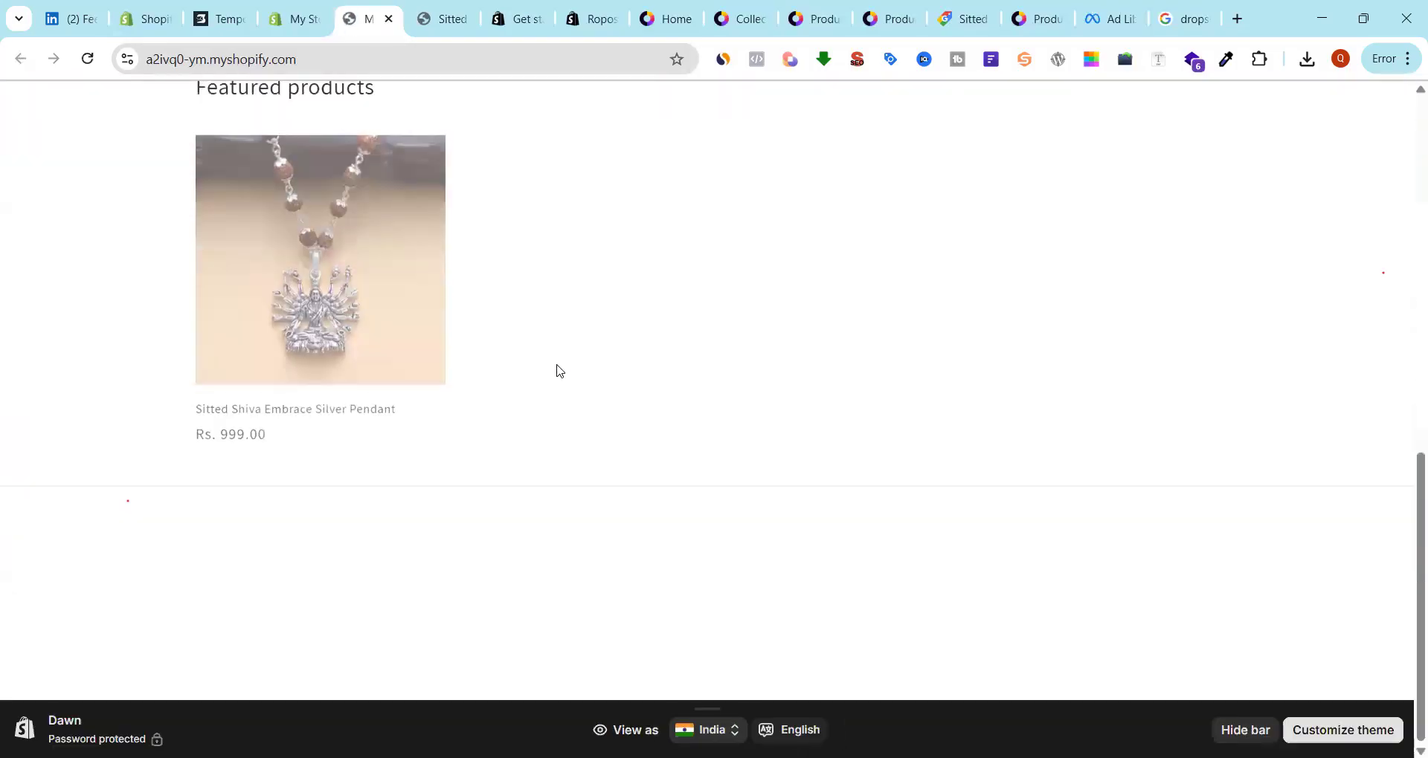
click(332, 402)
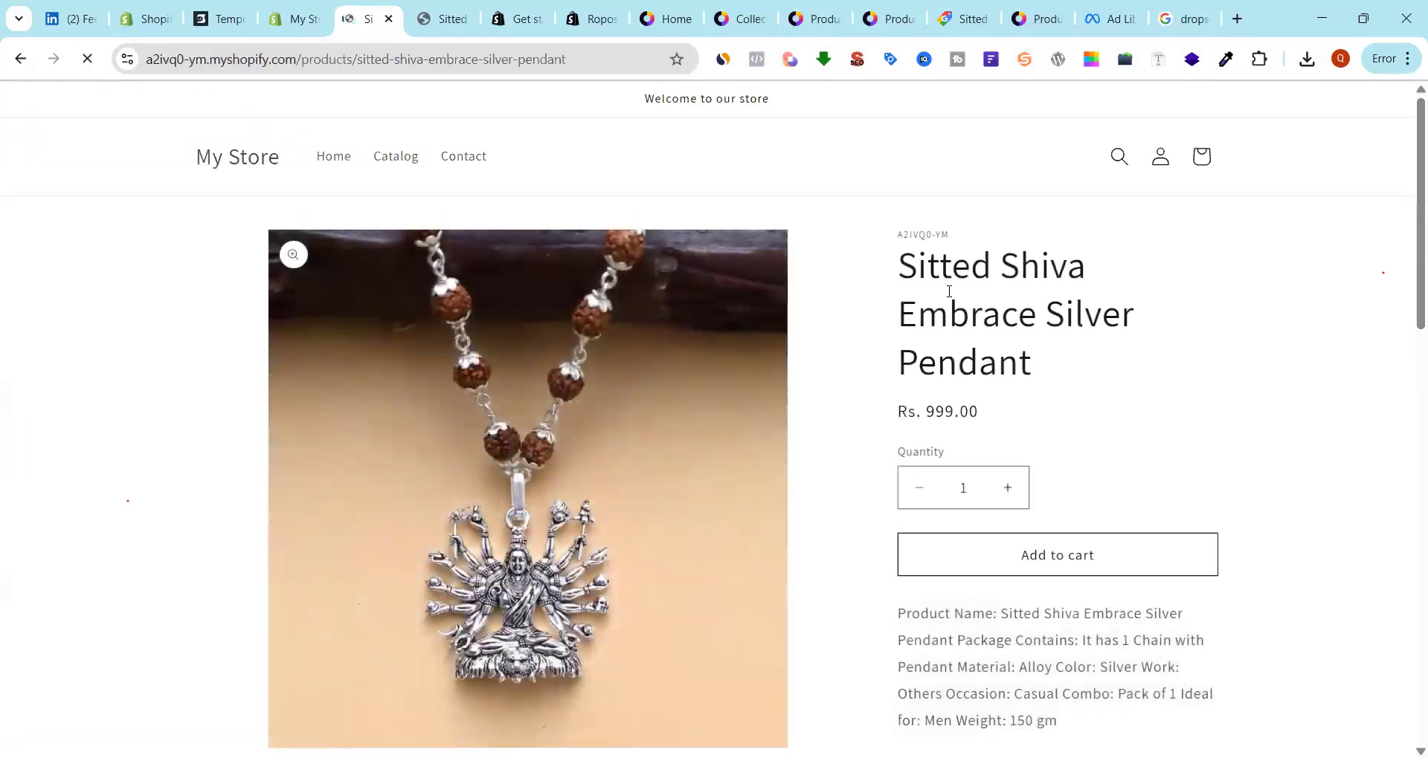
scroll(645, 348, down, 2)
scroll(645, 348, down, 6)
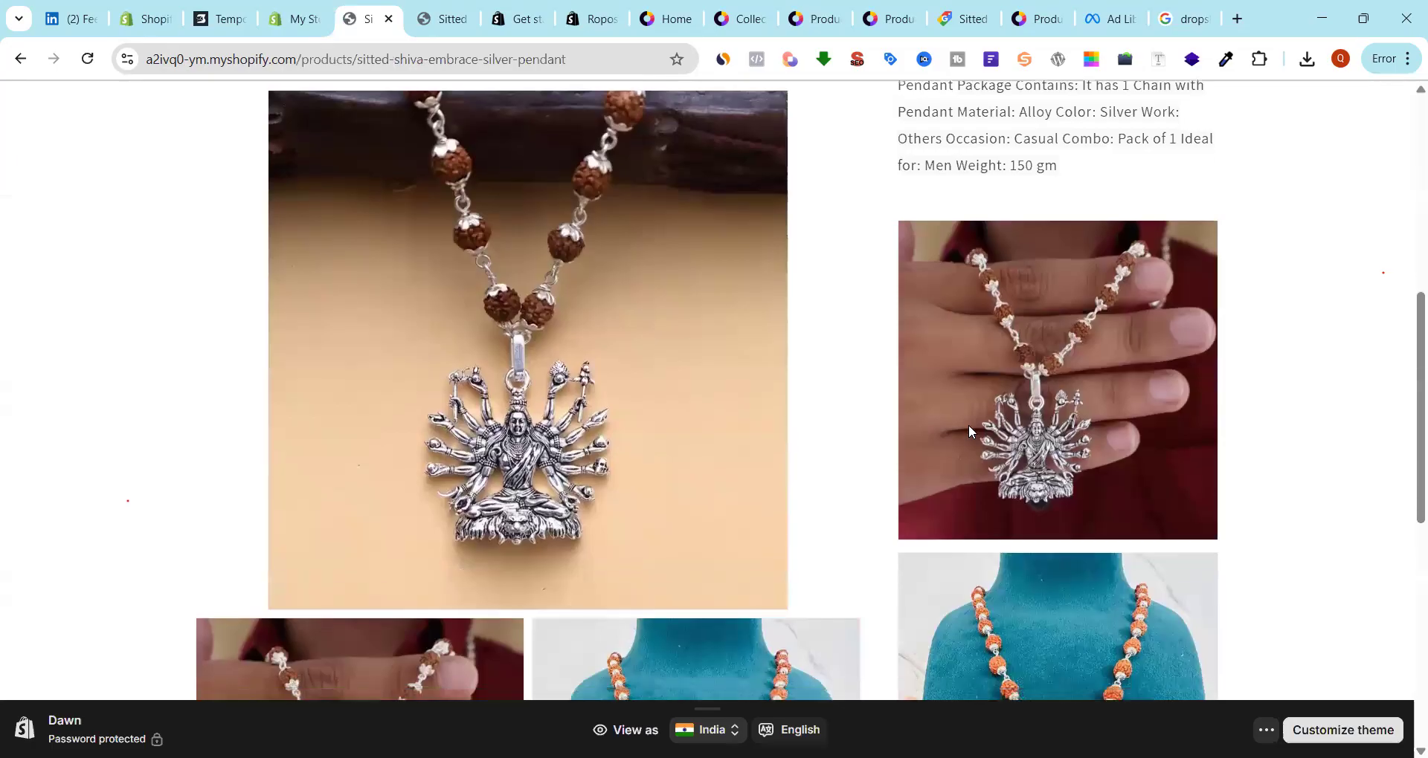
scroll(980, 376, up, 8)
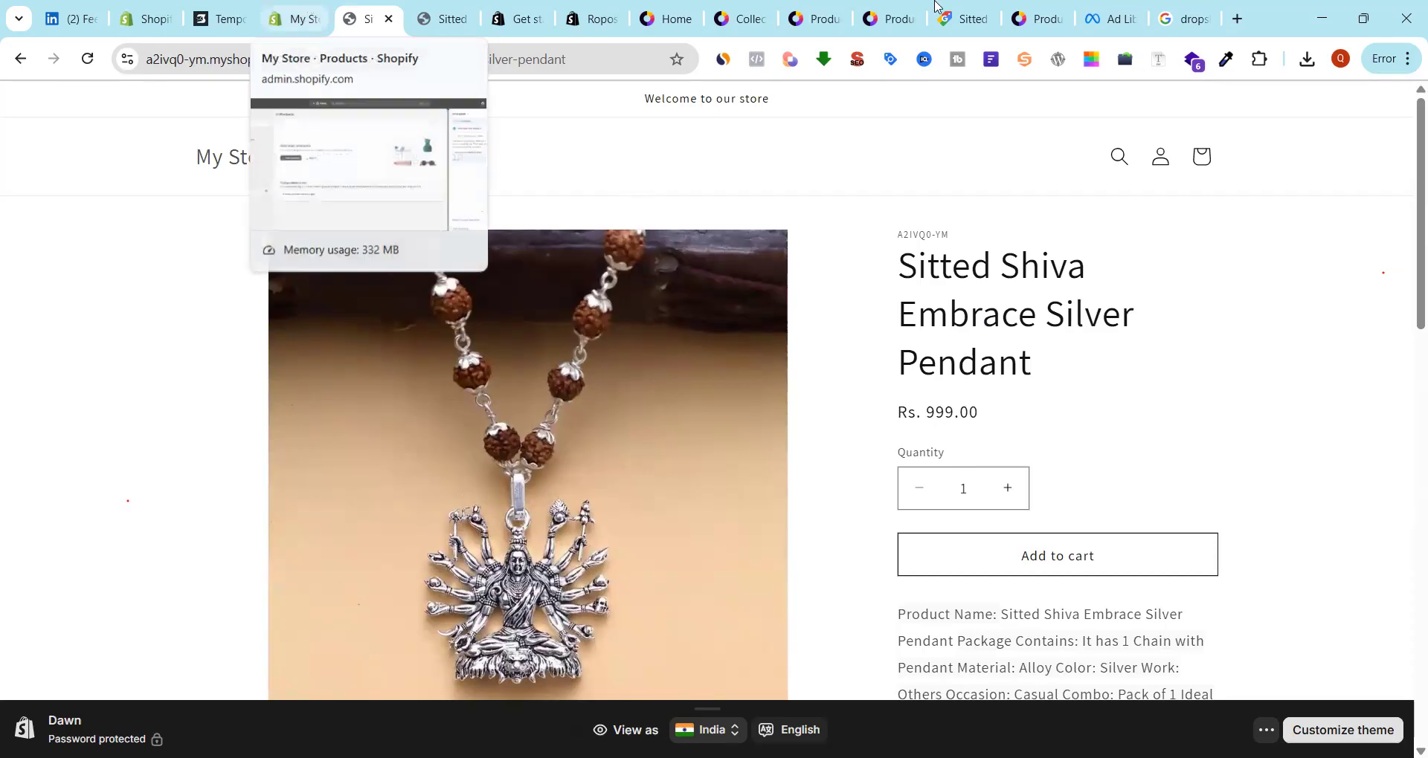
Push the Aluminum Laptop Stand from Clout to the atozallstore Shopify store with a selling price of ₹699
click(868, 9)
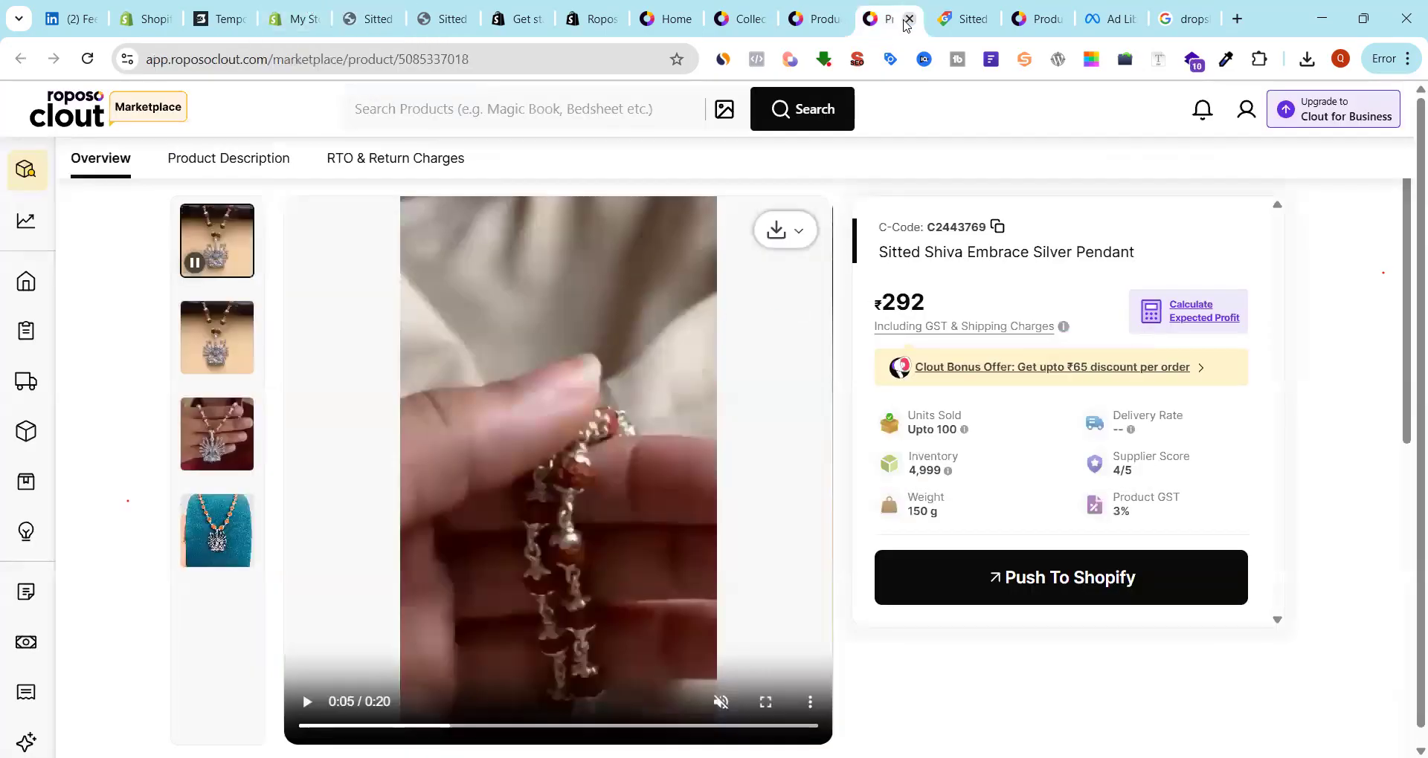
key(ctrl+Tab)
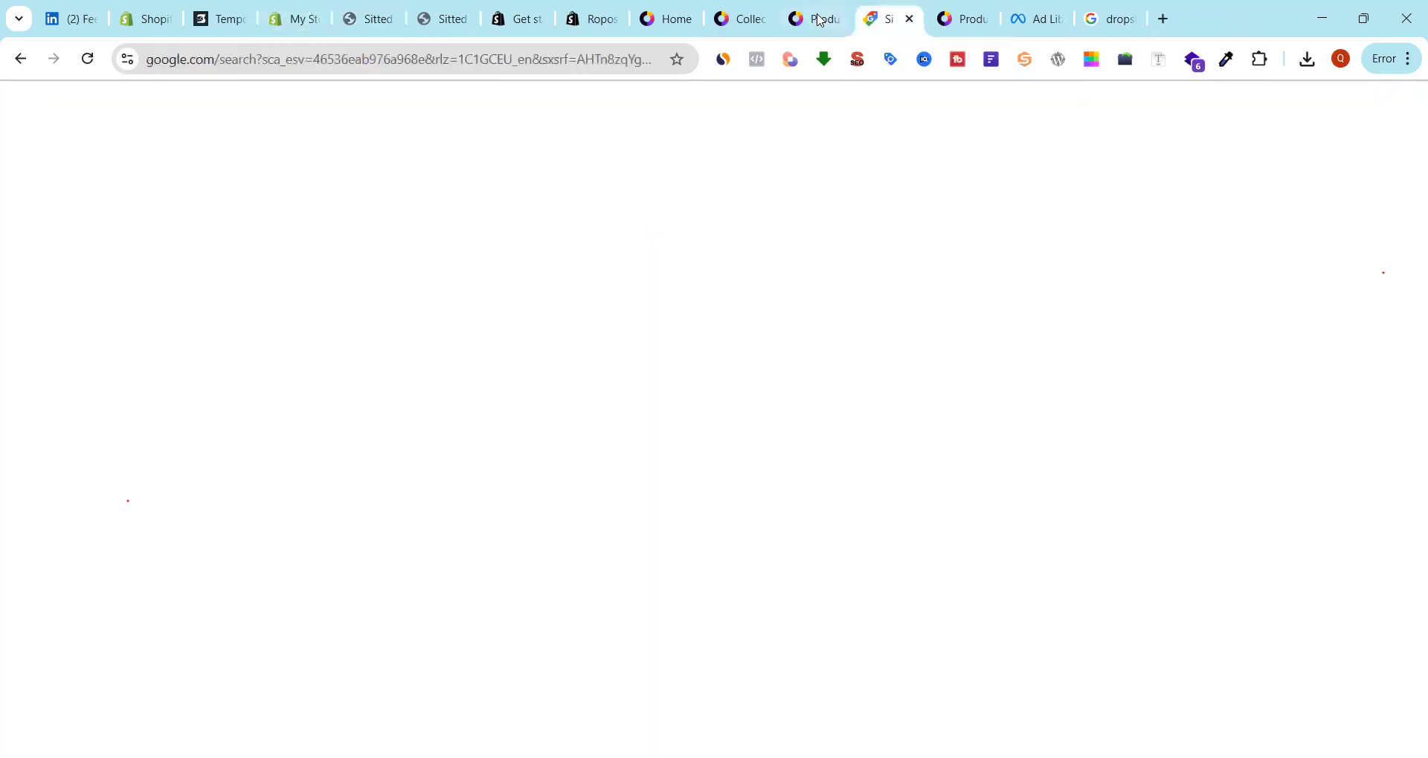
click(823, 20)
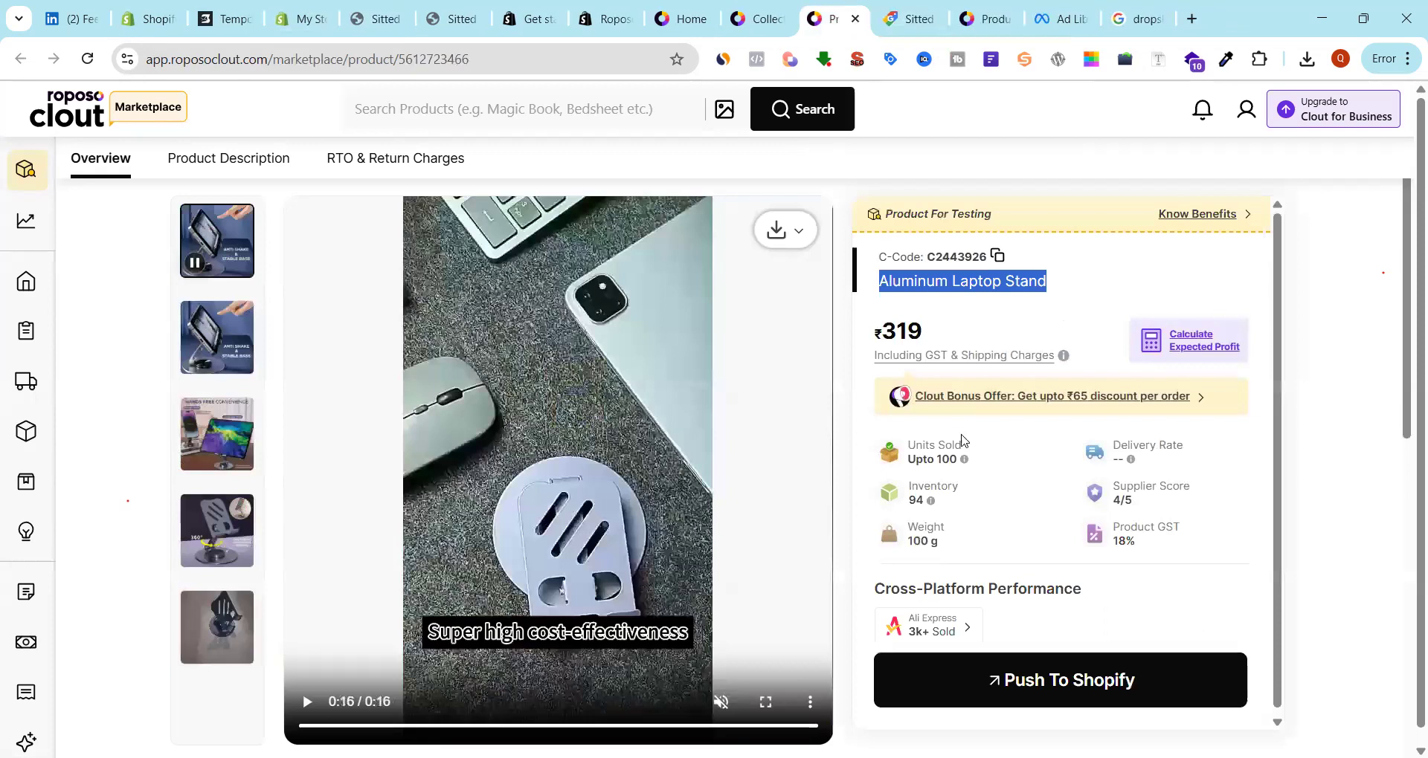
click(1102, 682)
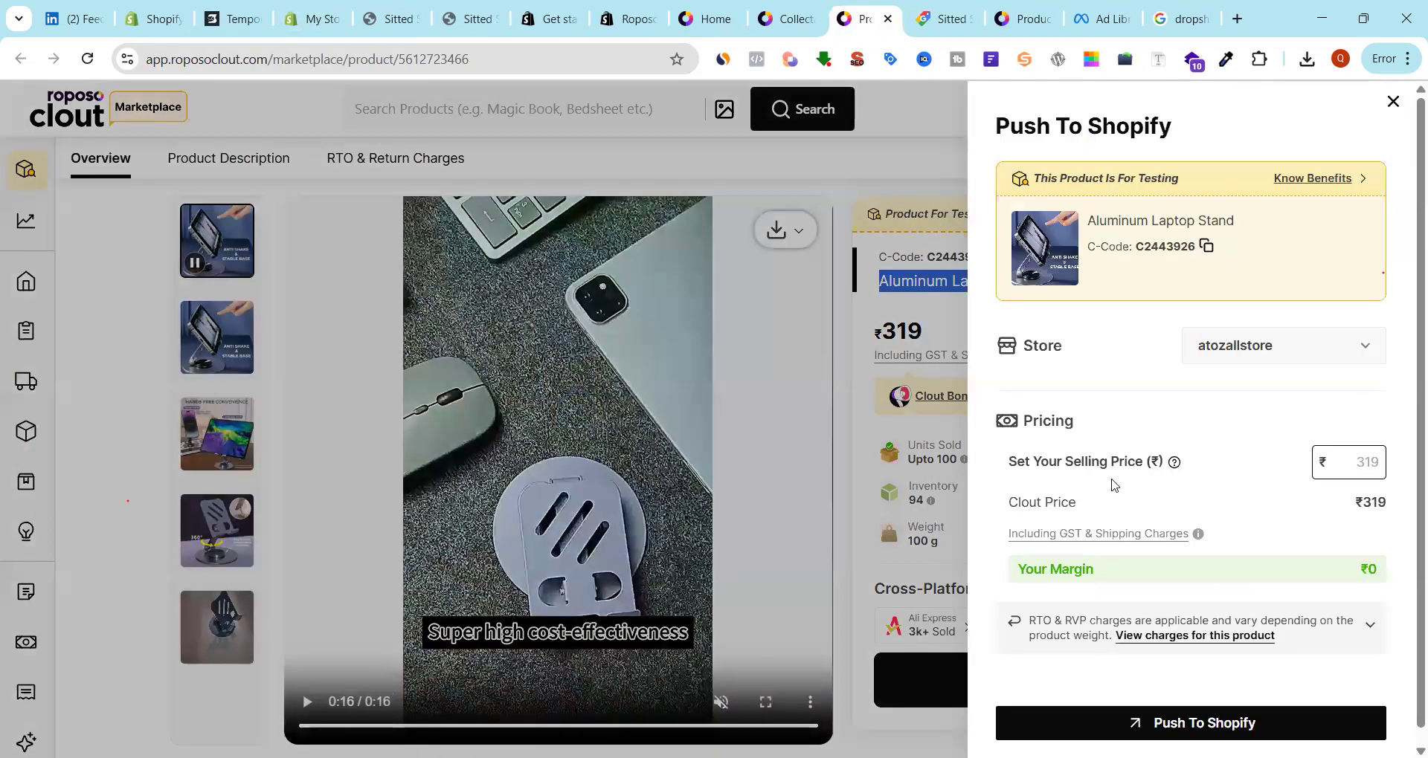
click(1372, 459)
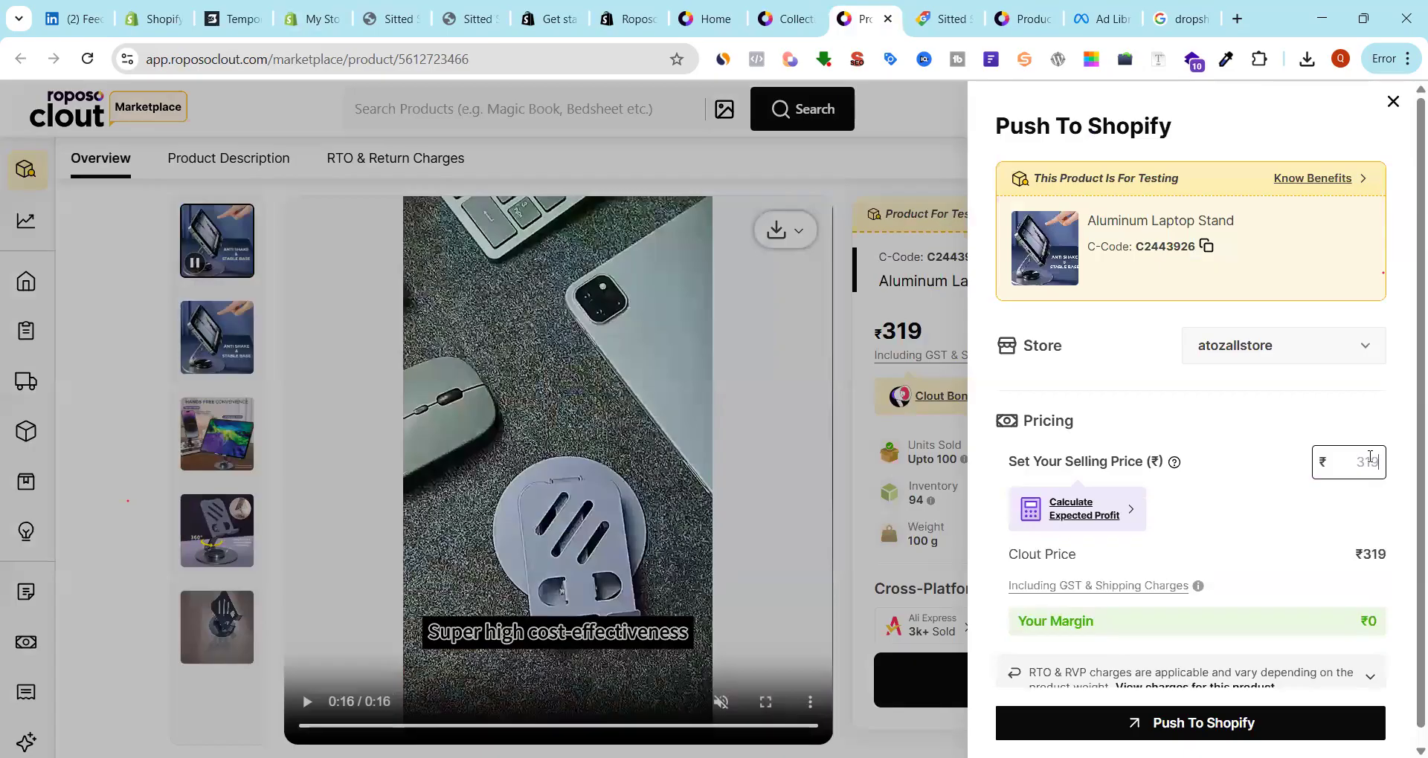
text(699)
click(1190, 724)
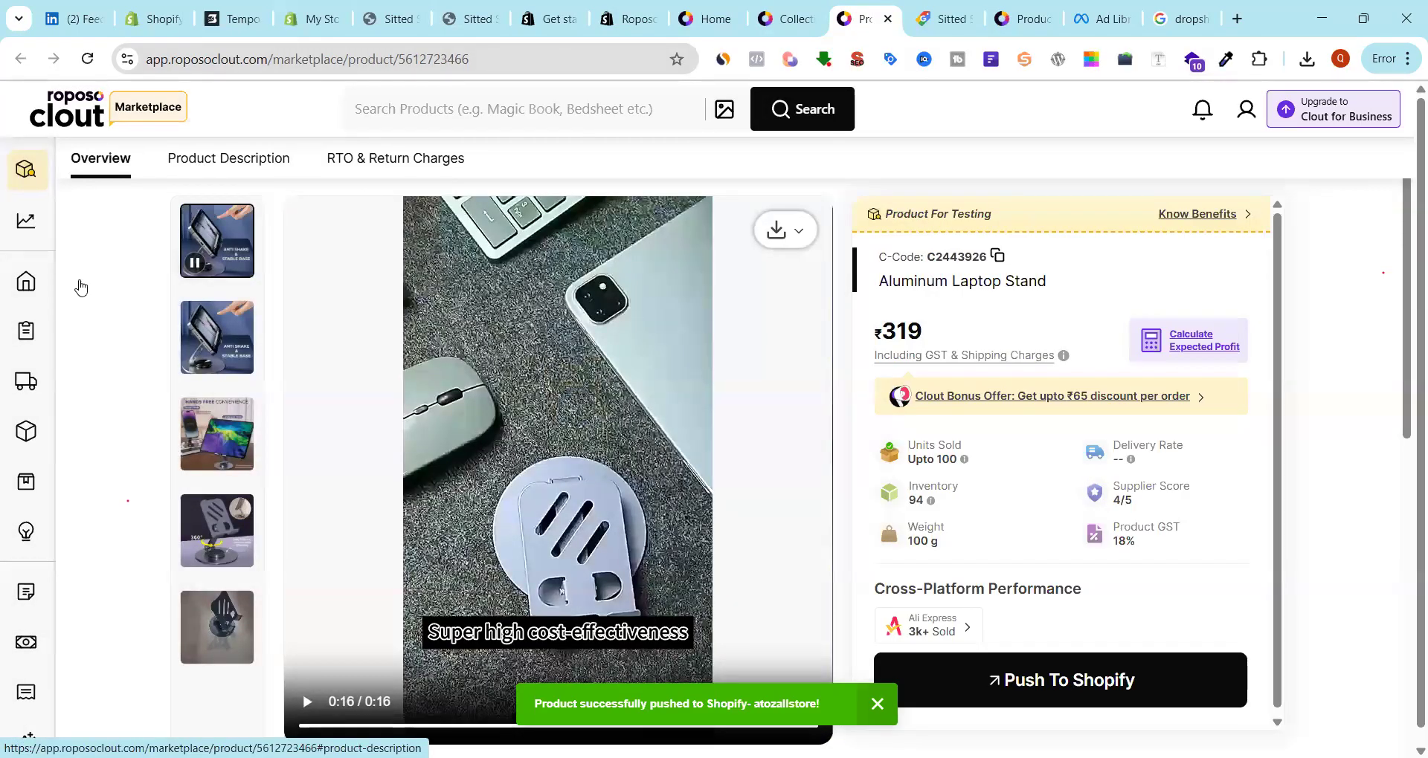
Return to the Clout marketplace home and open the LED PIR Motion Sensor Cabinet light from the China Imported products
click(75, 283)
scroll(865, 349, down, 5)
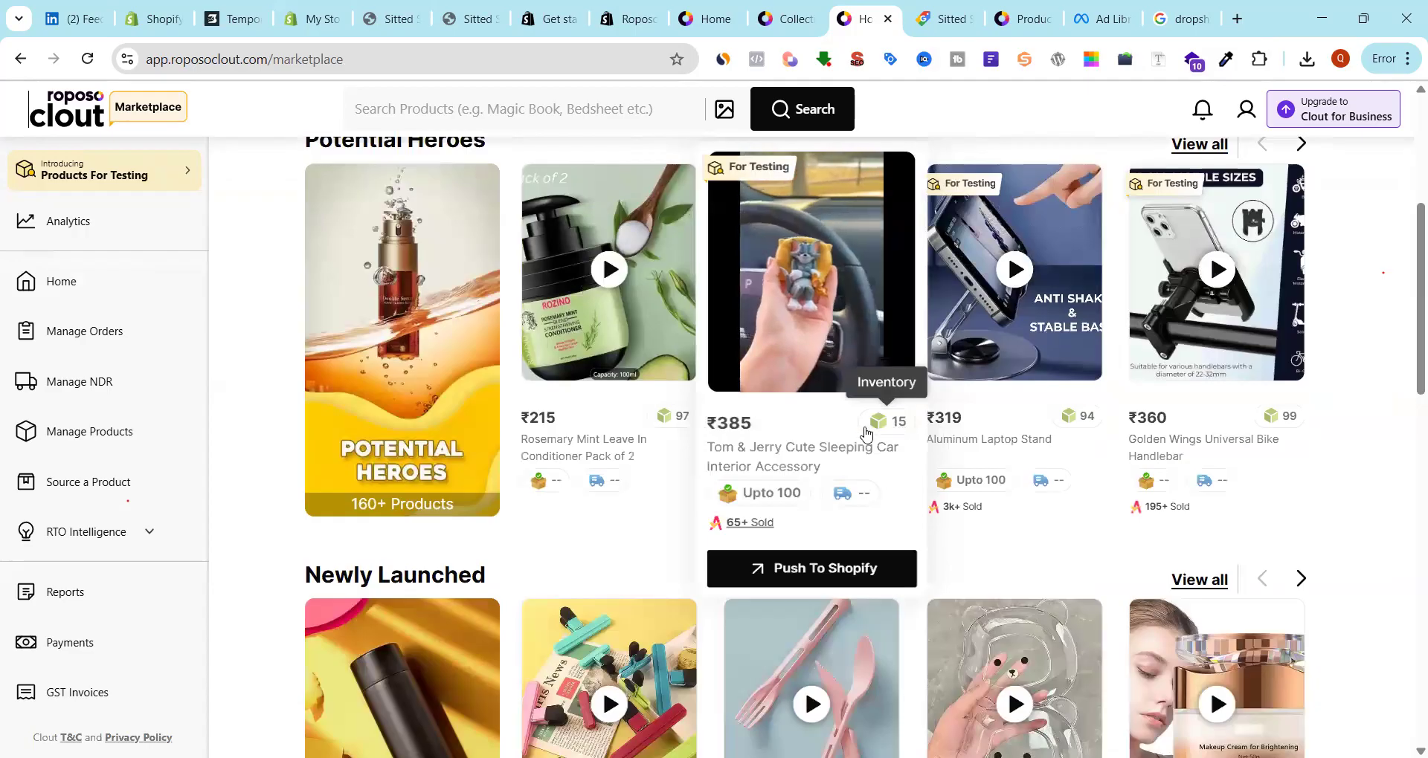
scroll(1290, 420, down, 6)
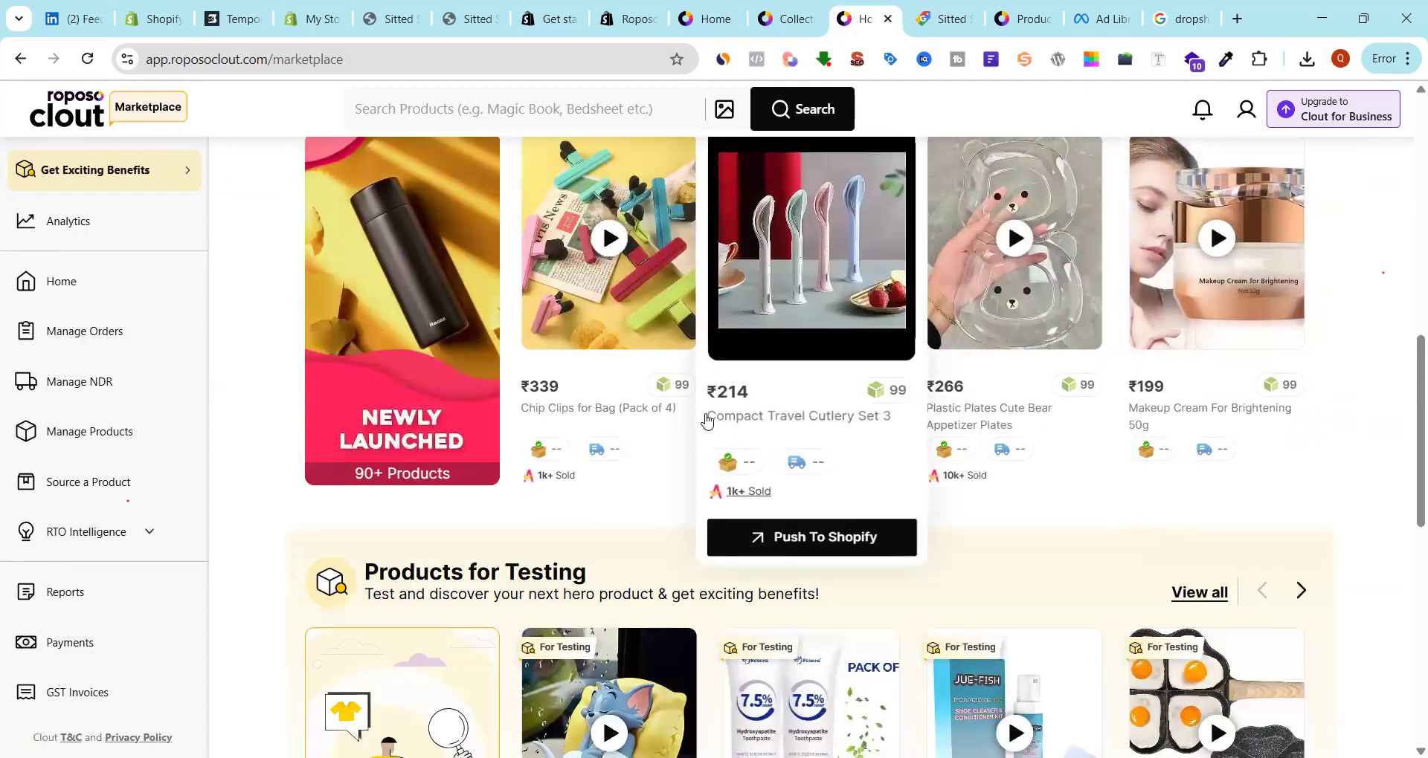
scroll(736, 431, down, 6)
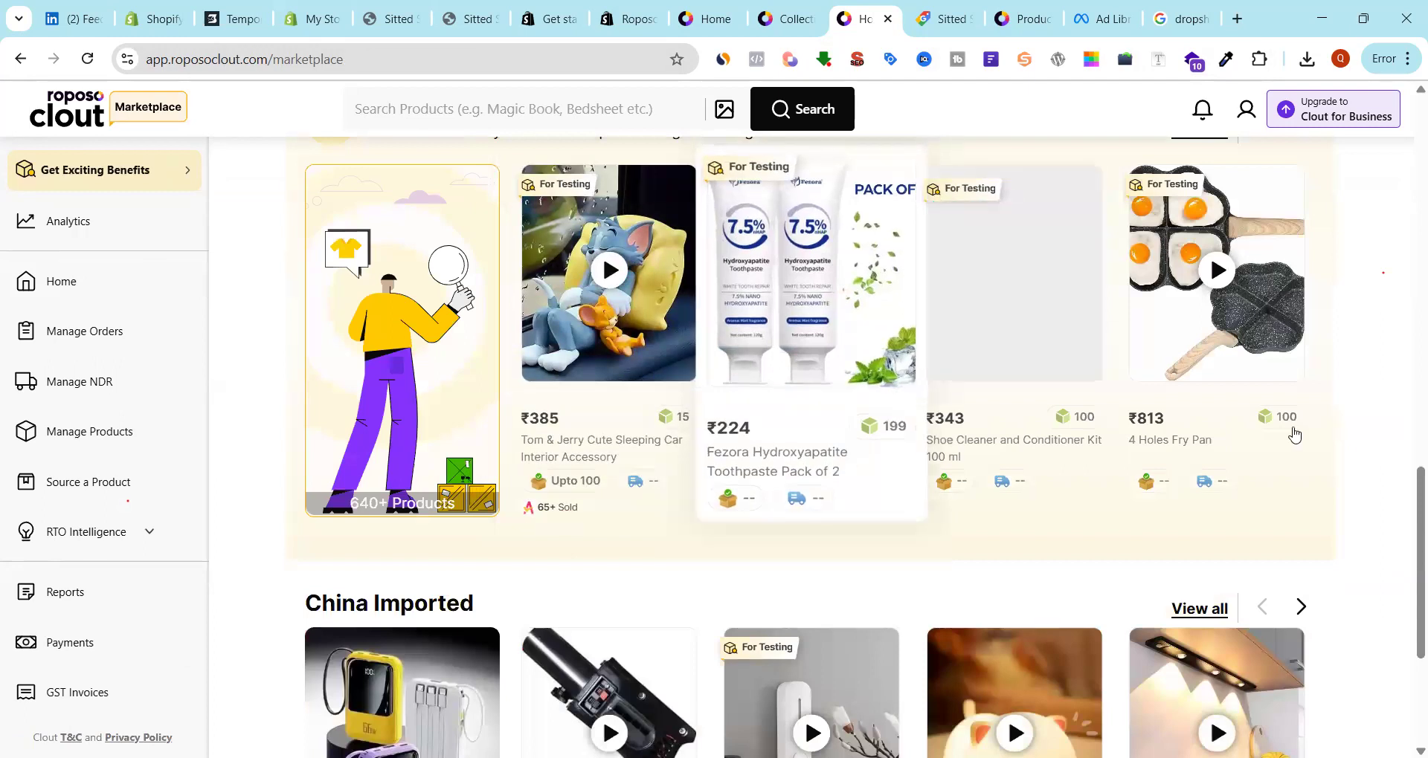
scroll(1291, 432, down, 4)
scroll(1294, 521, down, 3)
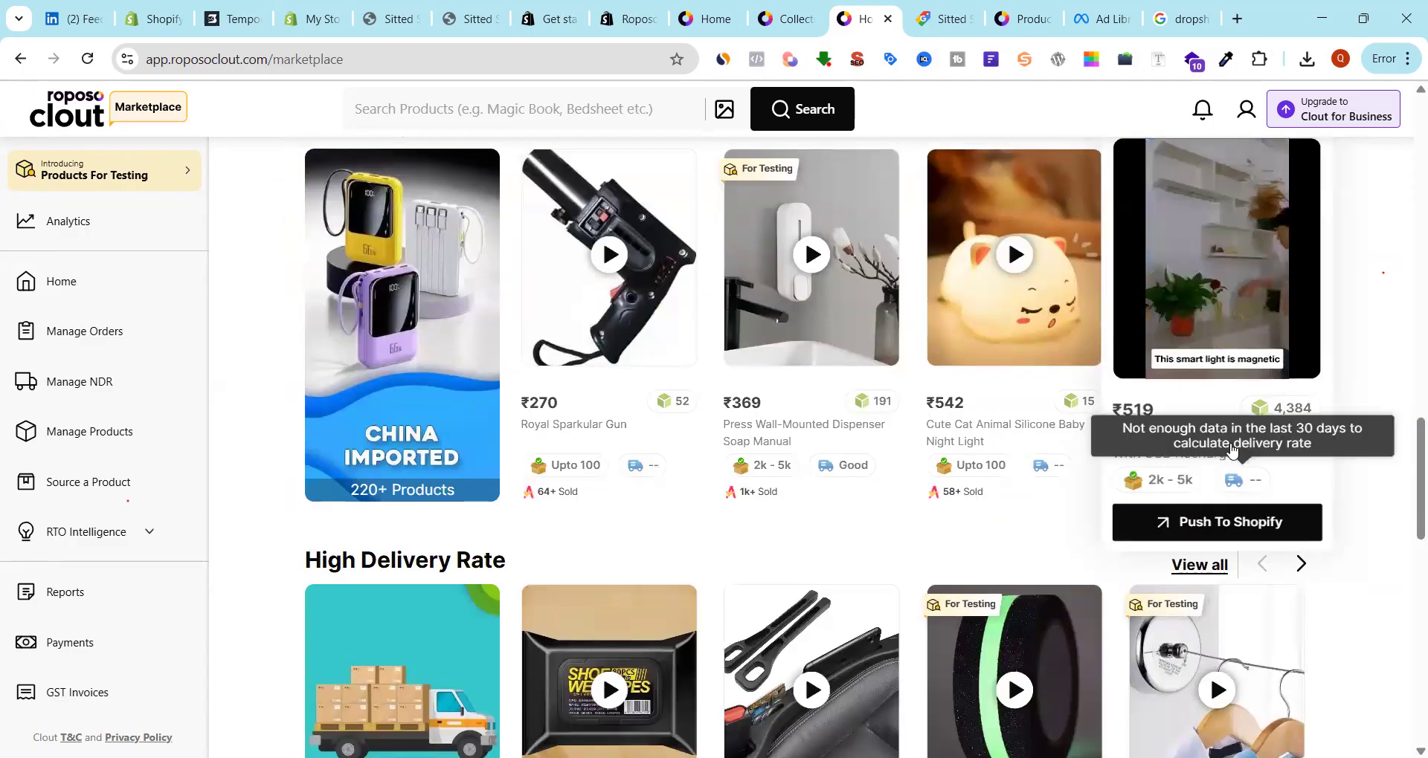
click(1228, 433)
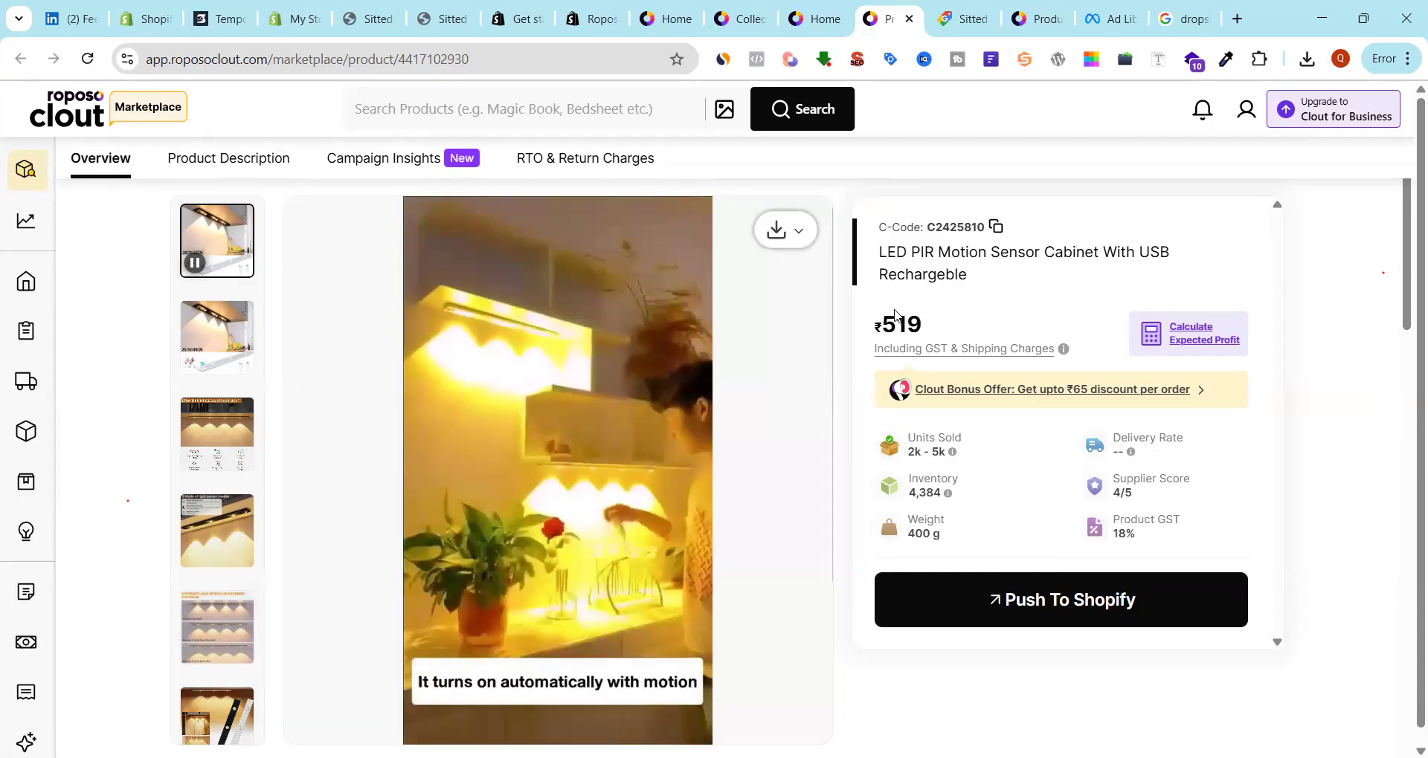
Search Google for "LED PIR Motion Sensor Cabinet With USB Rechargeble" and compare the prices of competing sellers
drag(880, 252, 983, 279)
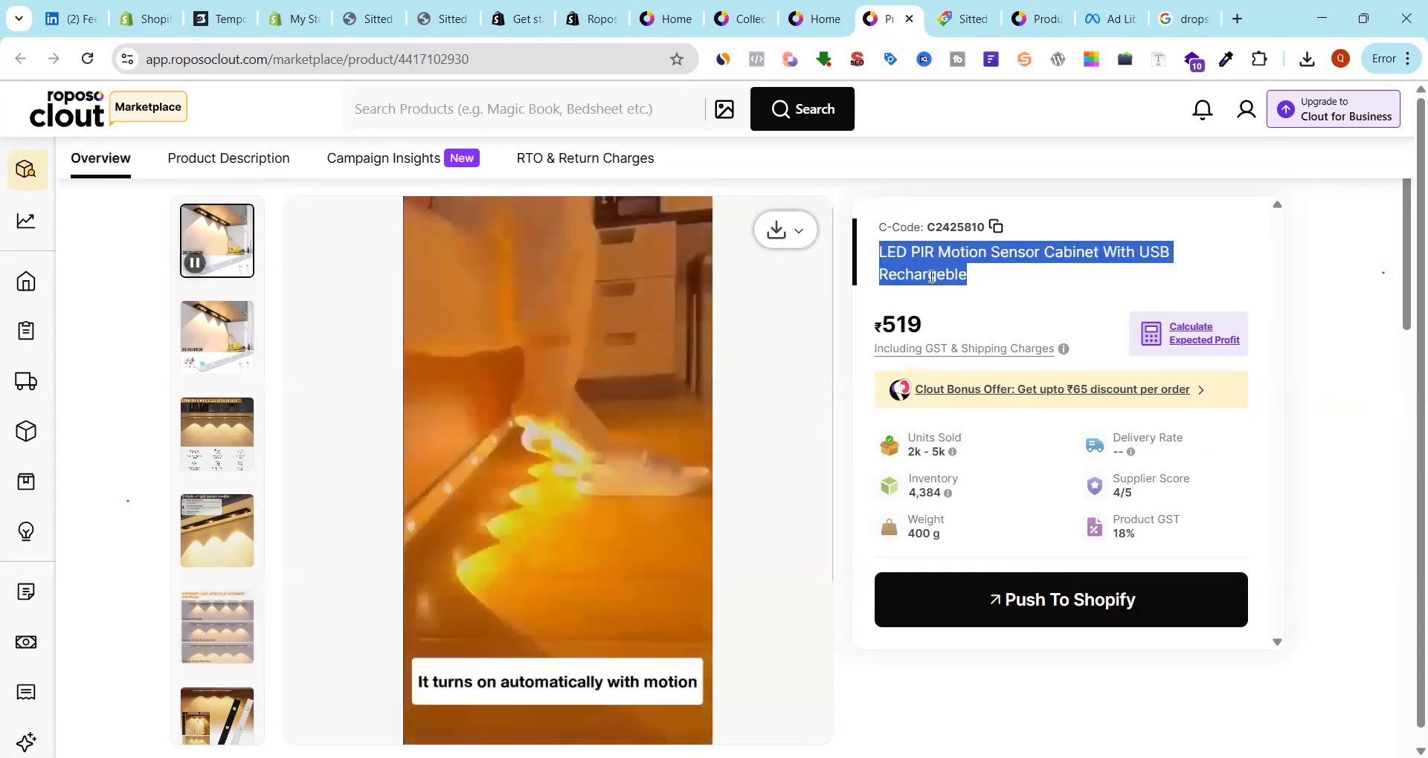
right_click(982, 280)
click(1087, 347)
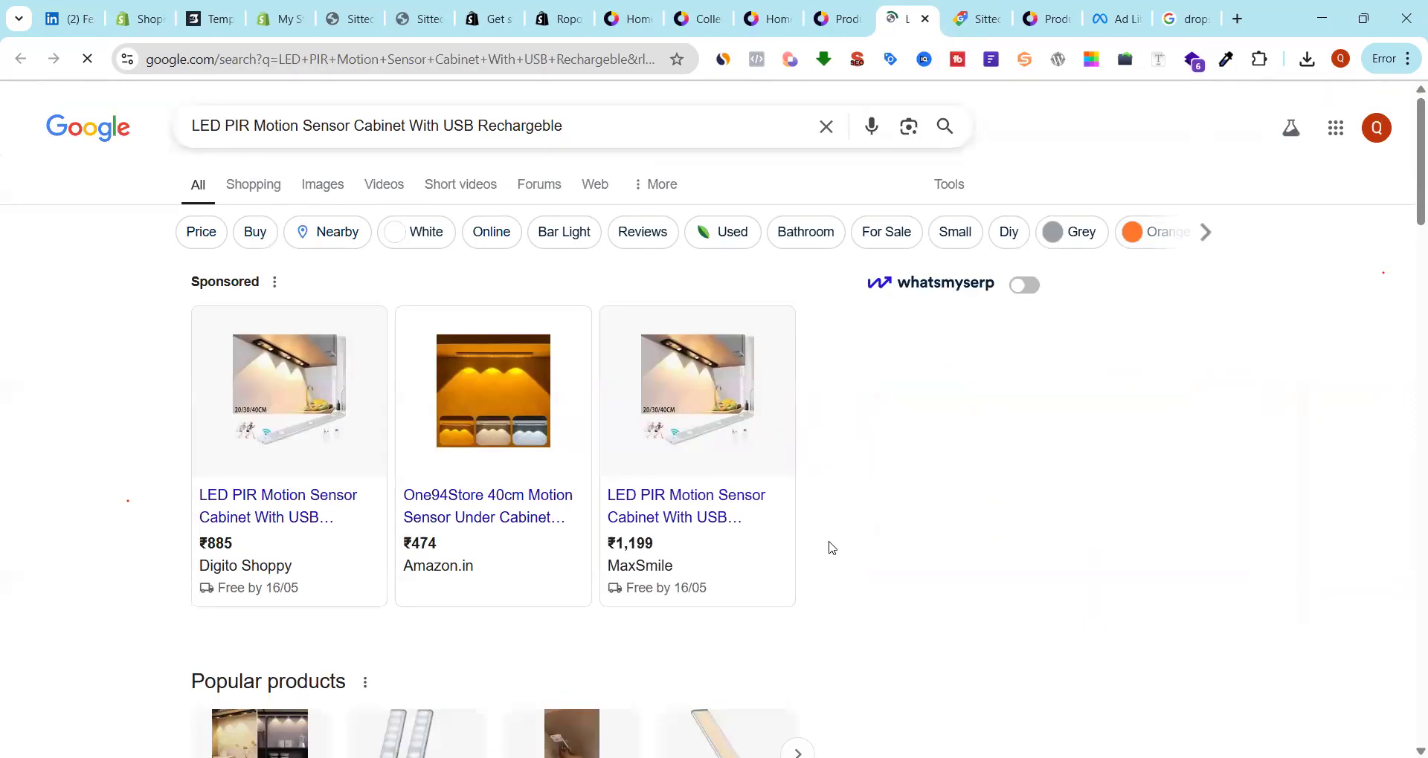
mouse_move(493, 383)
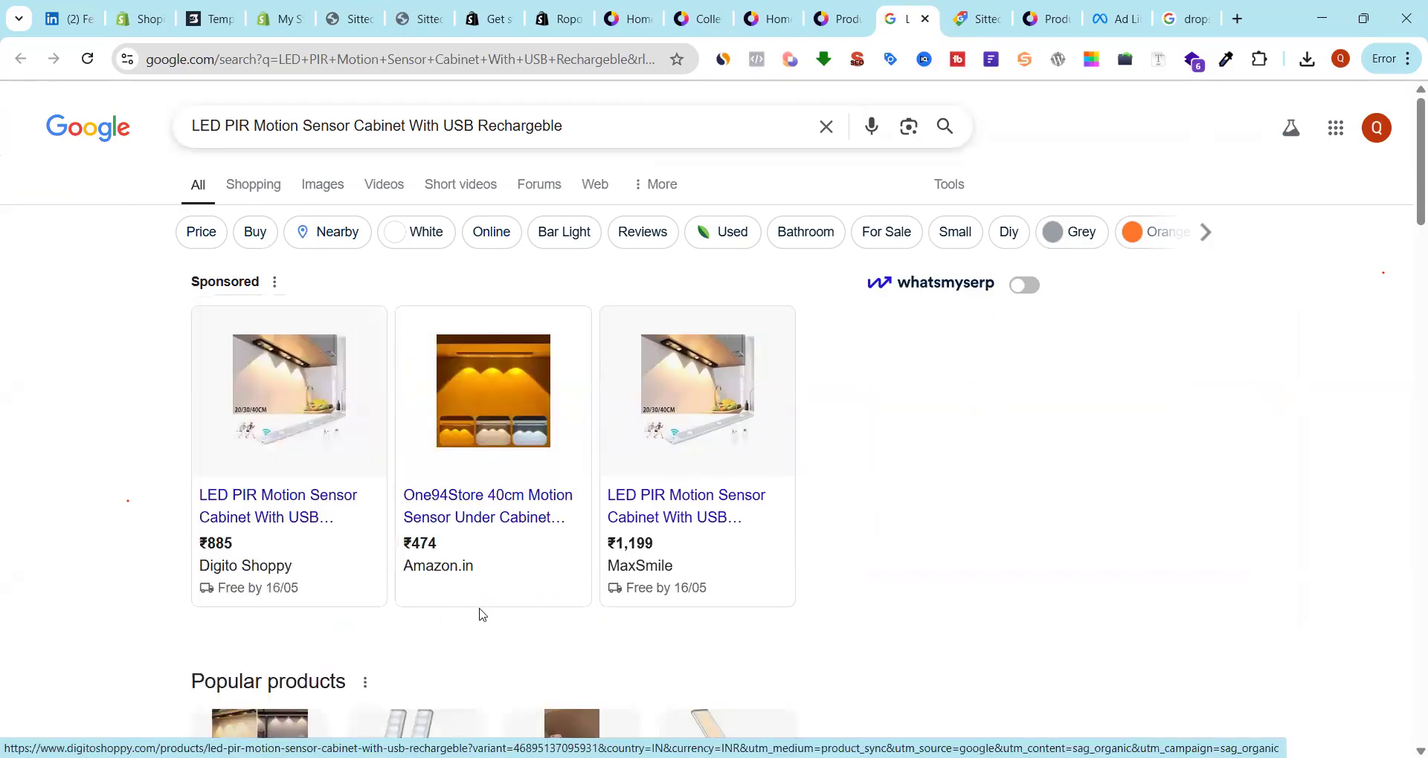
scroll(670, 531, down, 5)
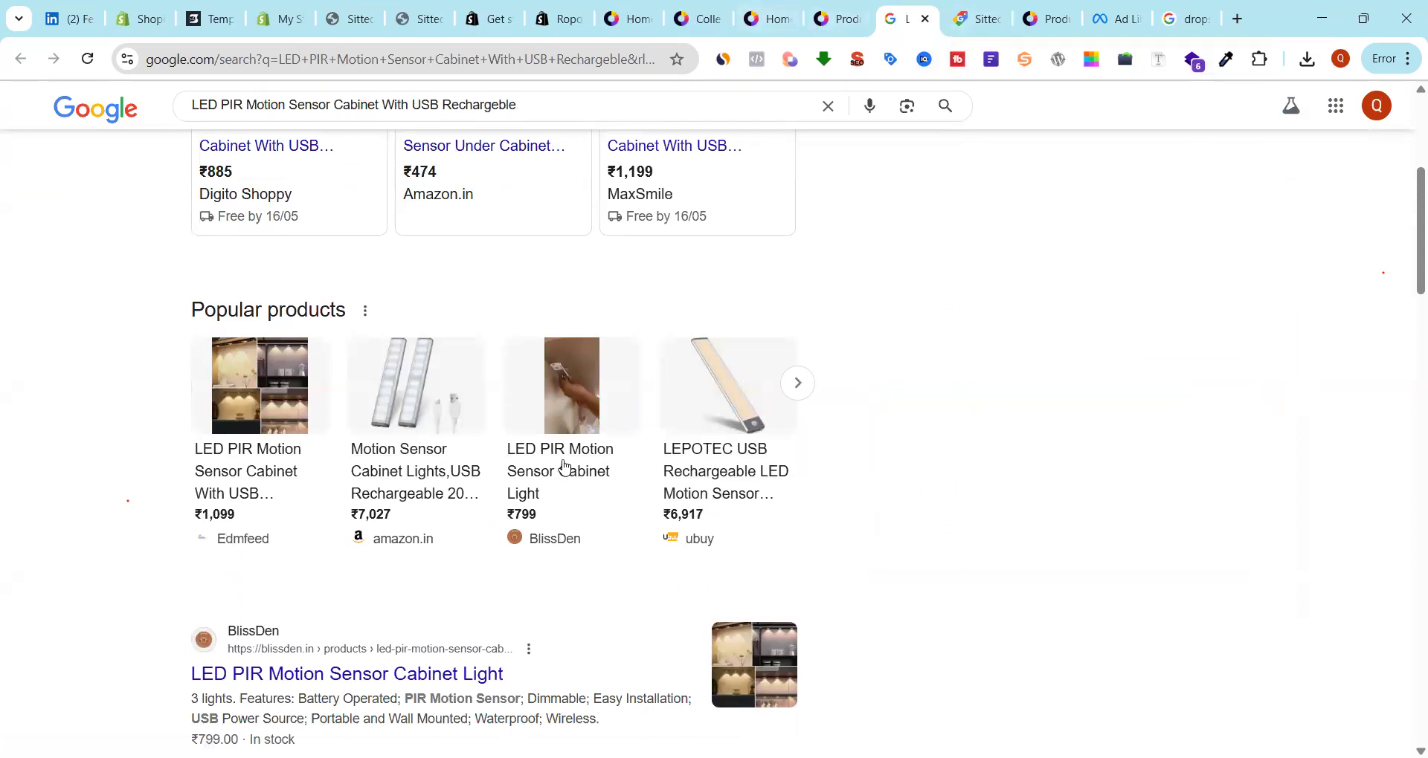
scroll(567, 474, up, 4)
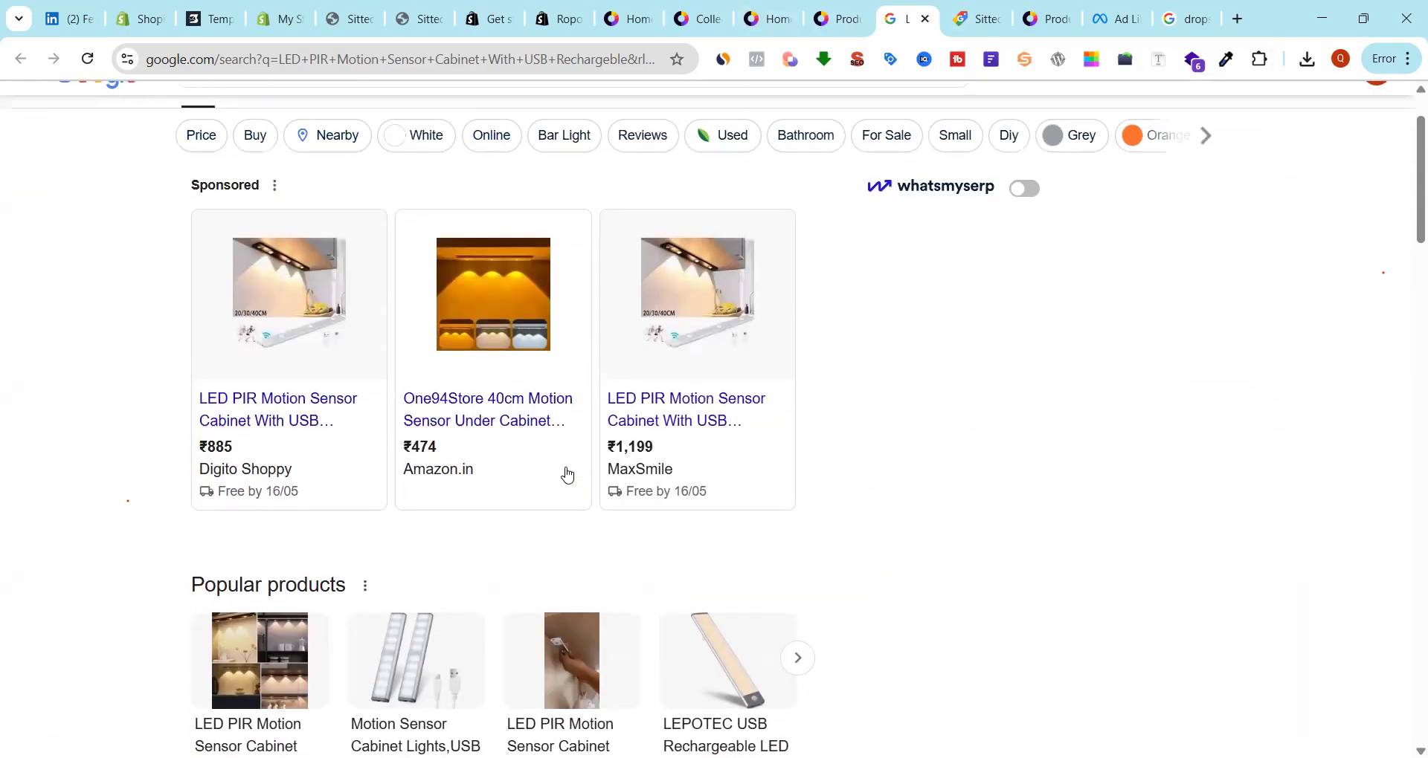
Close the pendant's Clout page, the Meta Ad Library, and the Google searches for dropshipping suppliers, the pendant and the LED light
click(276, 11)
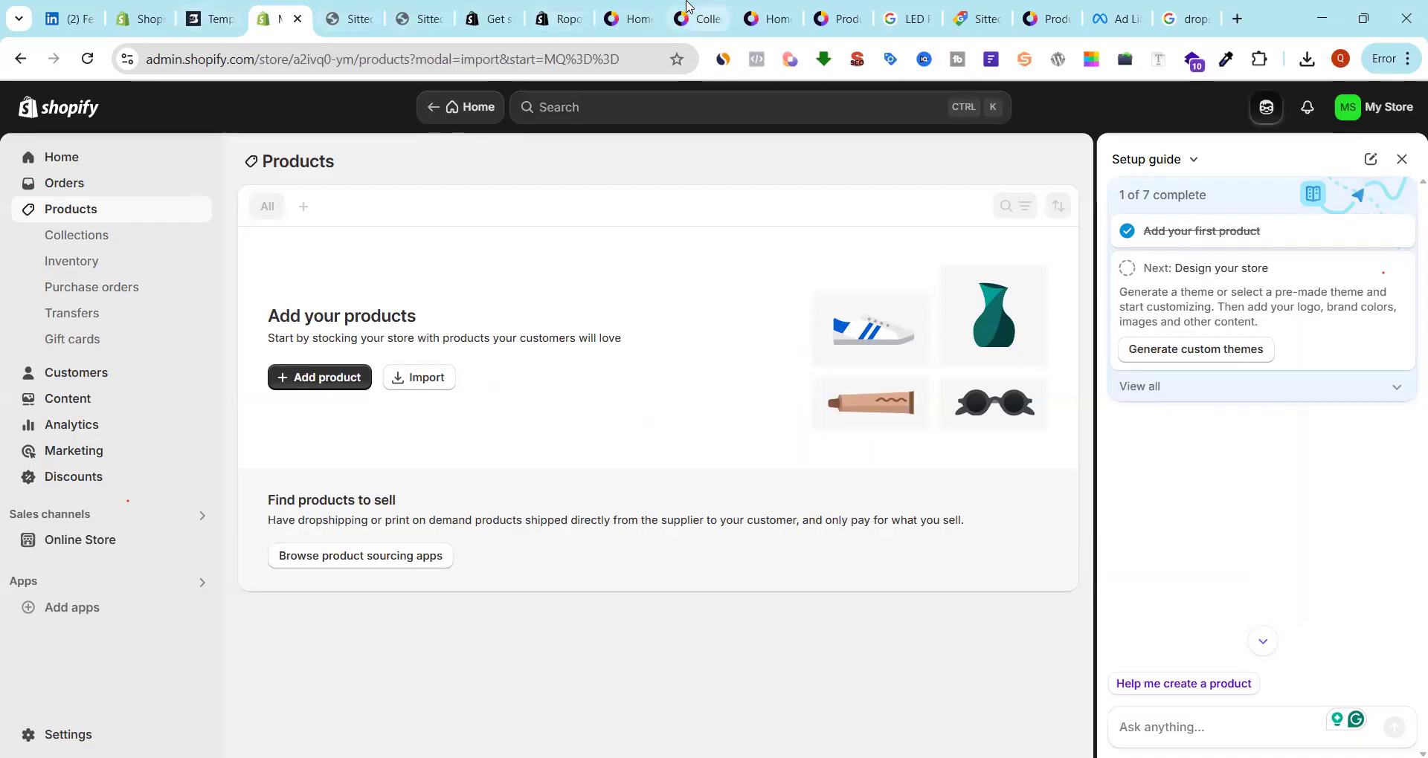
click(358, 14)
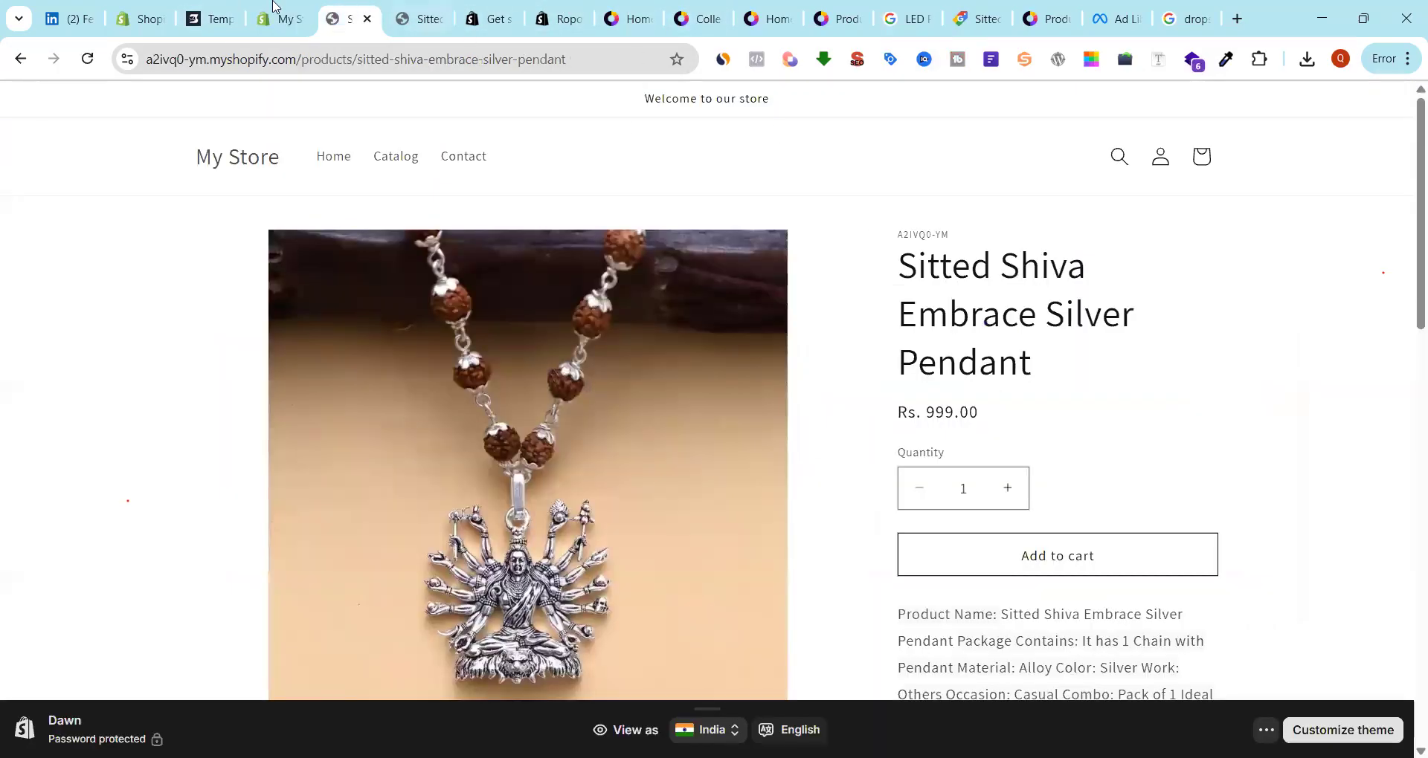
click(1033, 6)
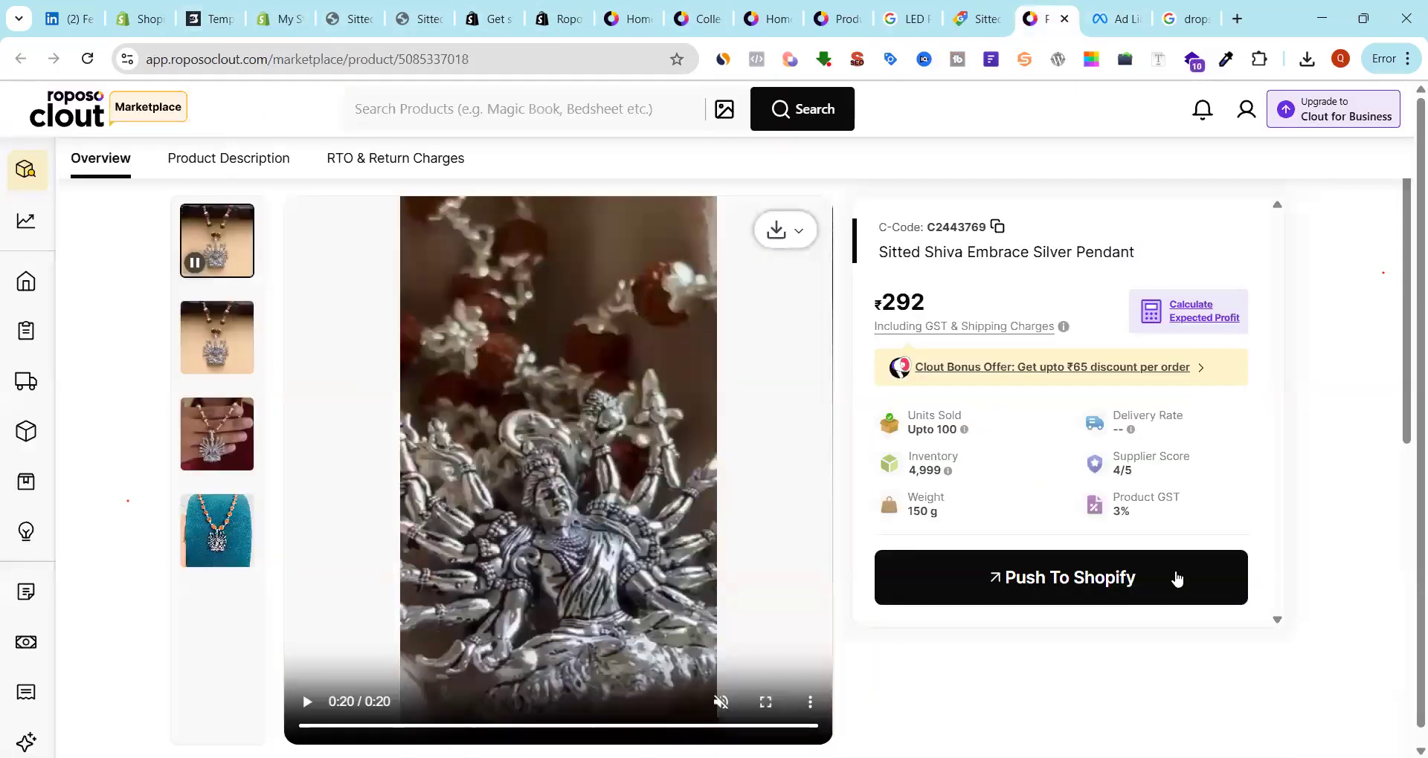
click(1064, 19)
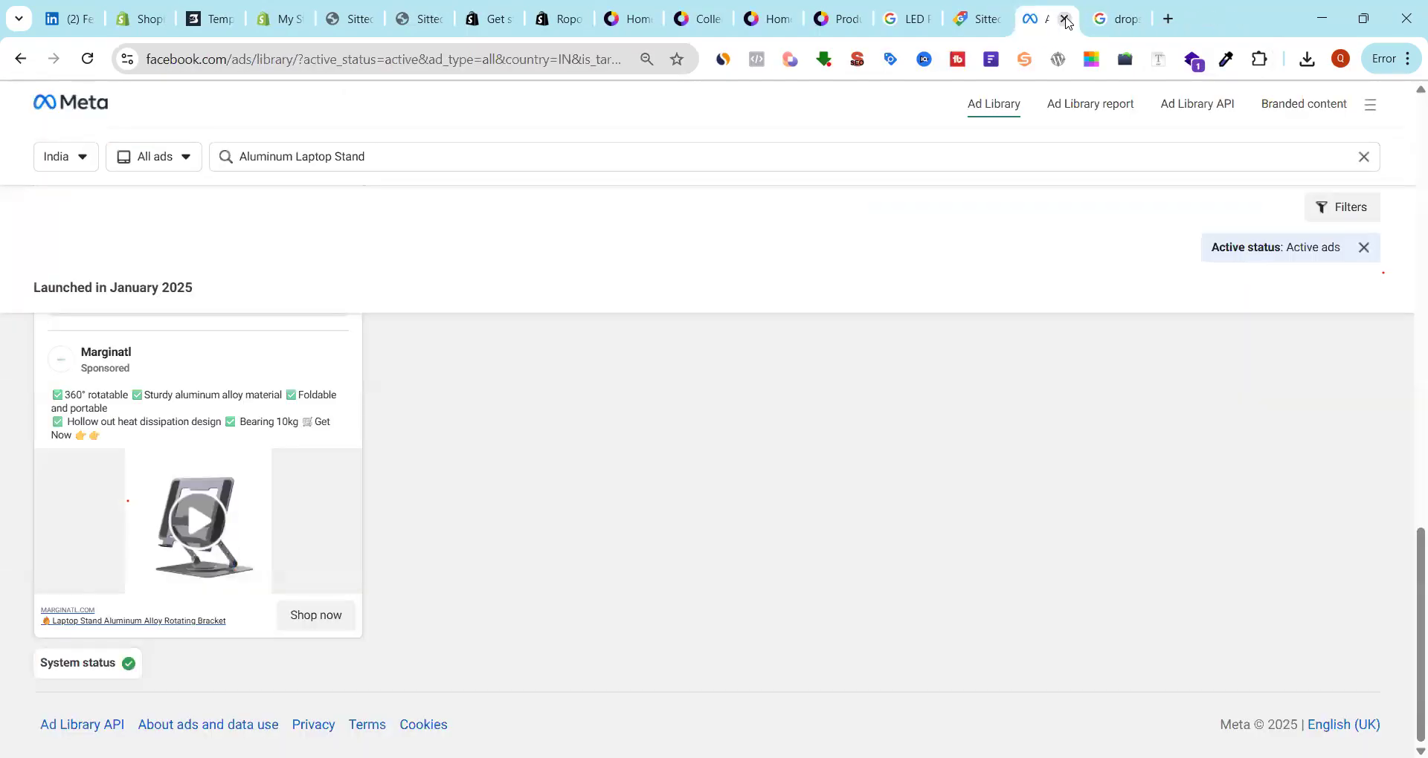
click(1064, 19)
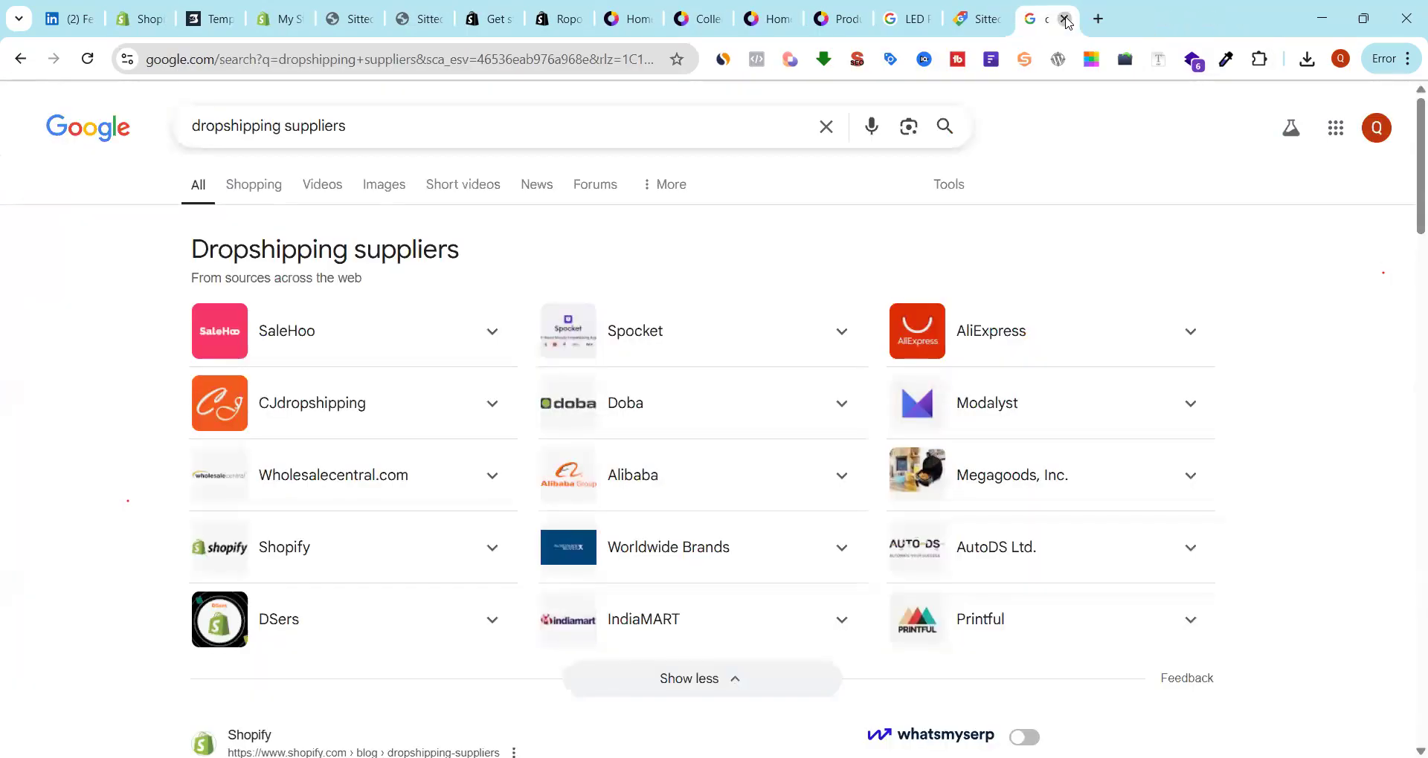
click(1064, 19)
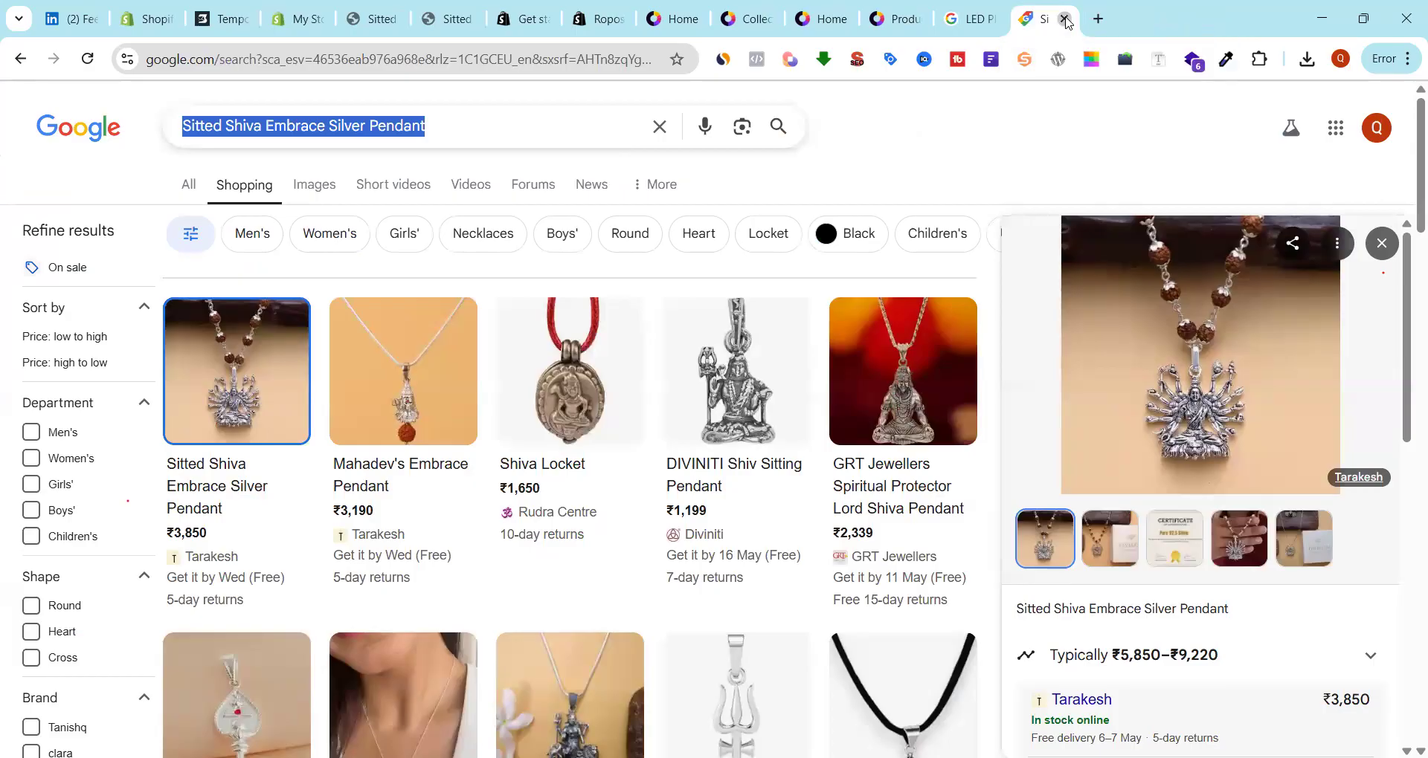
click(1065, 19)
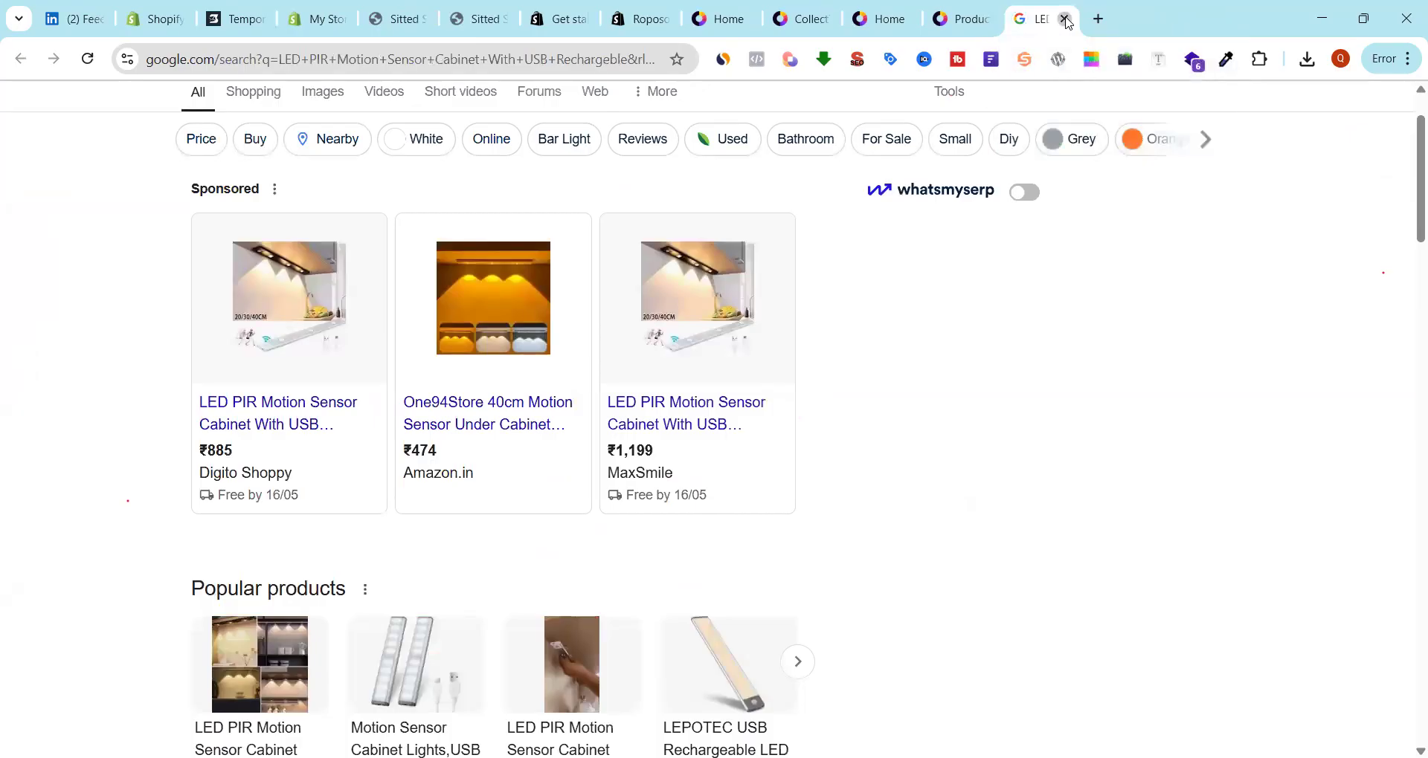
click(1066, 19)
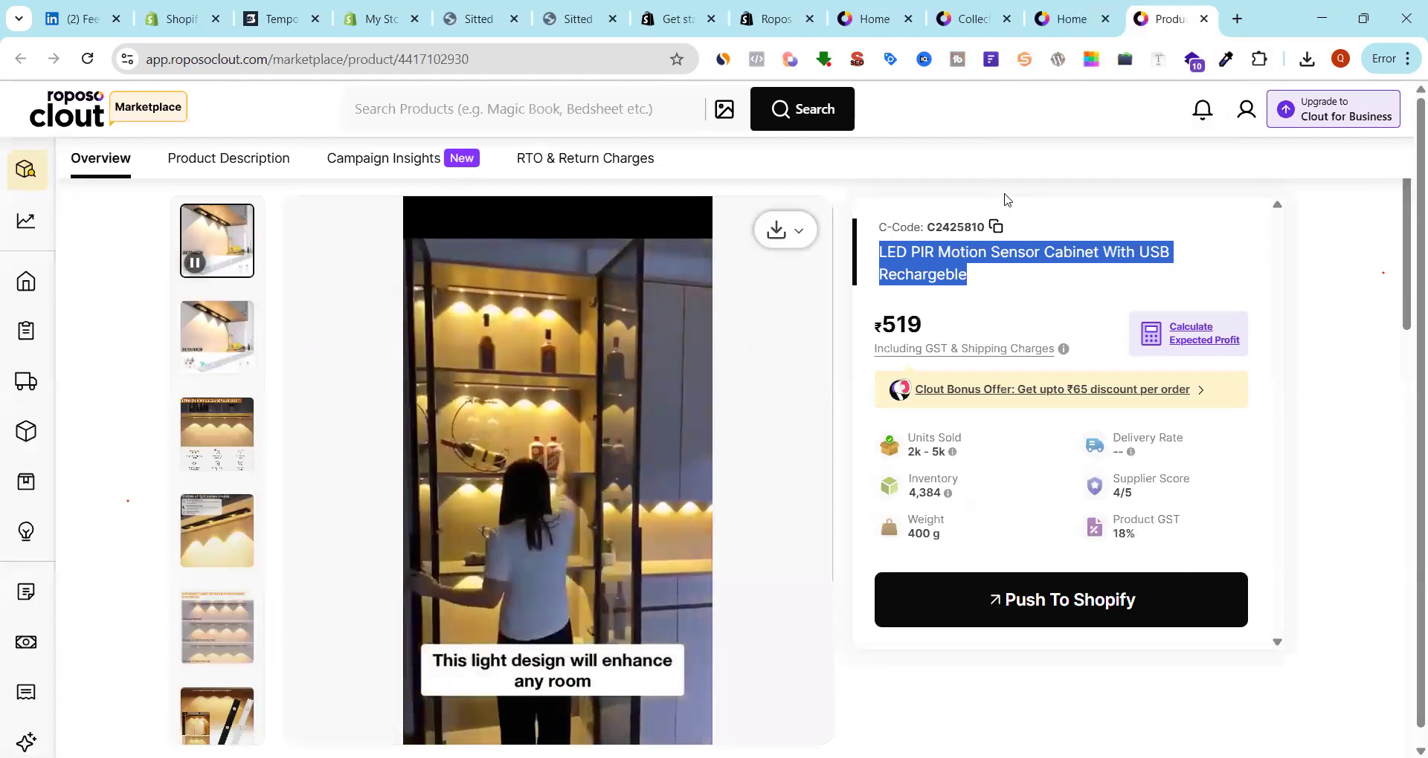
Start pushing the LED PIR Motion Sensor Cabinet light to the atozallstore Shopify store with a selling price of ₹1000
click(1065, 606)
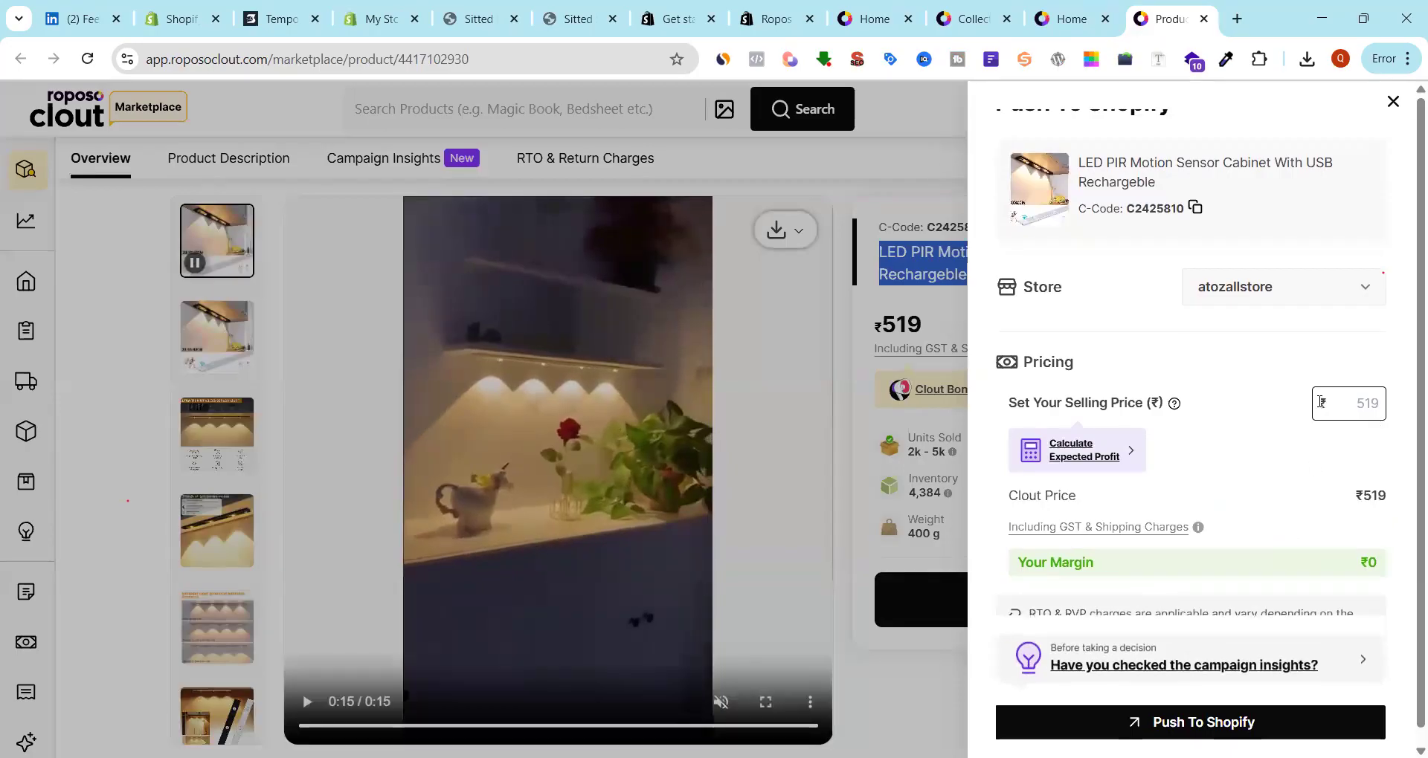
click(1354, 402)
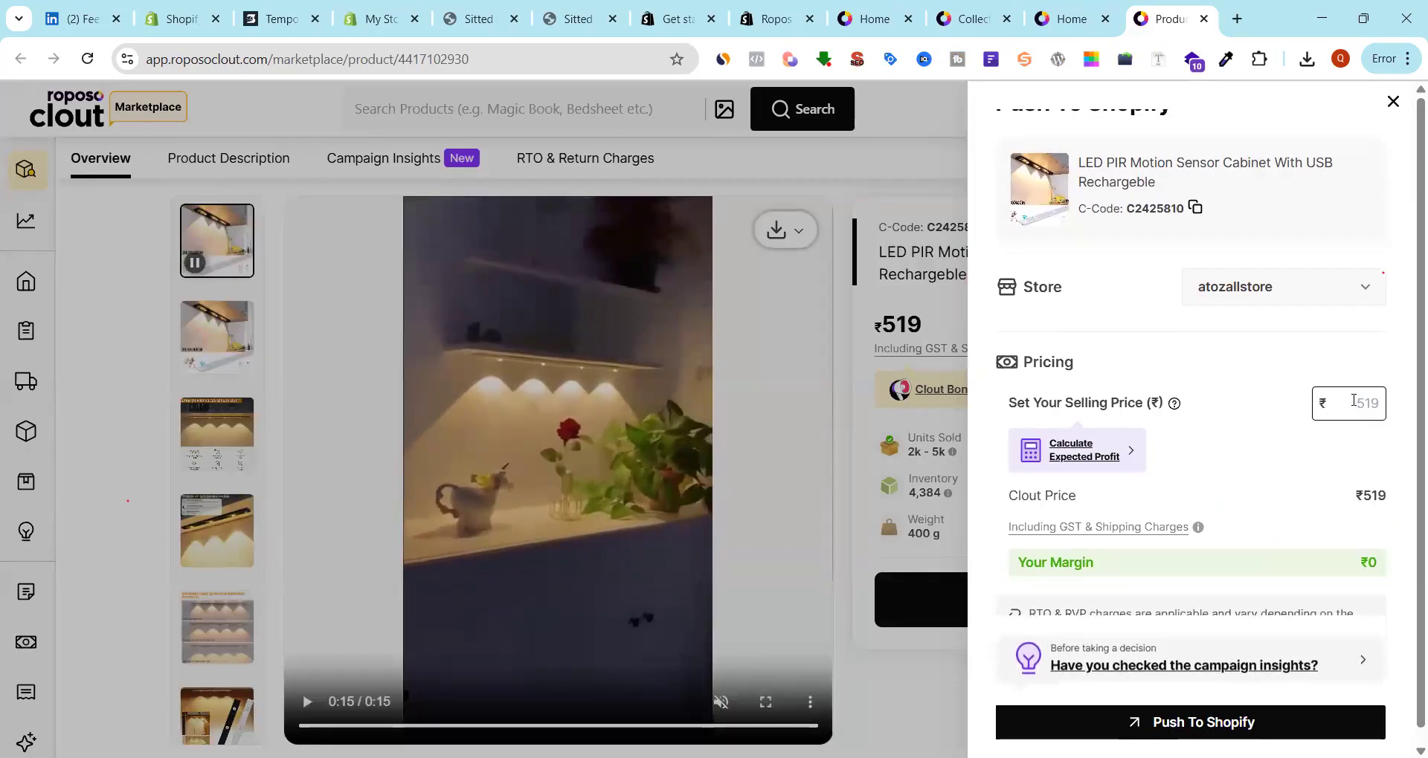
text(1000)
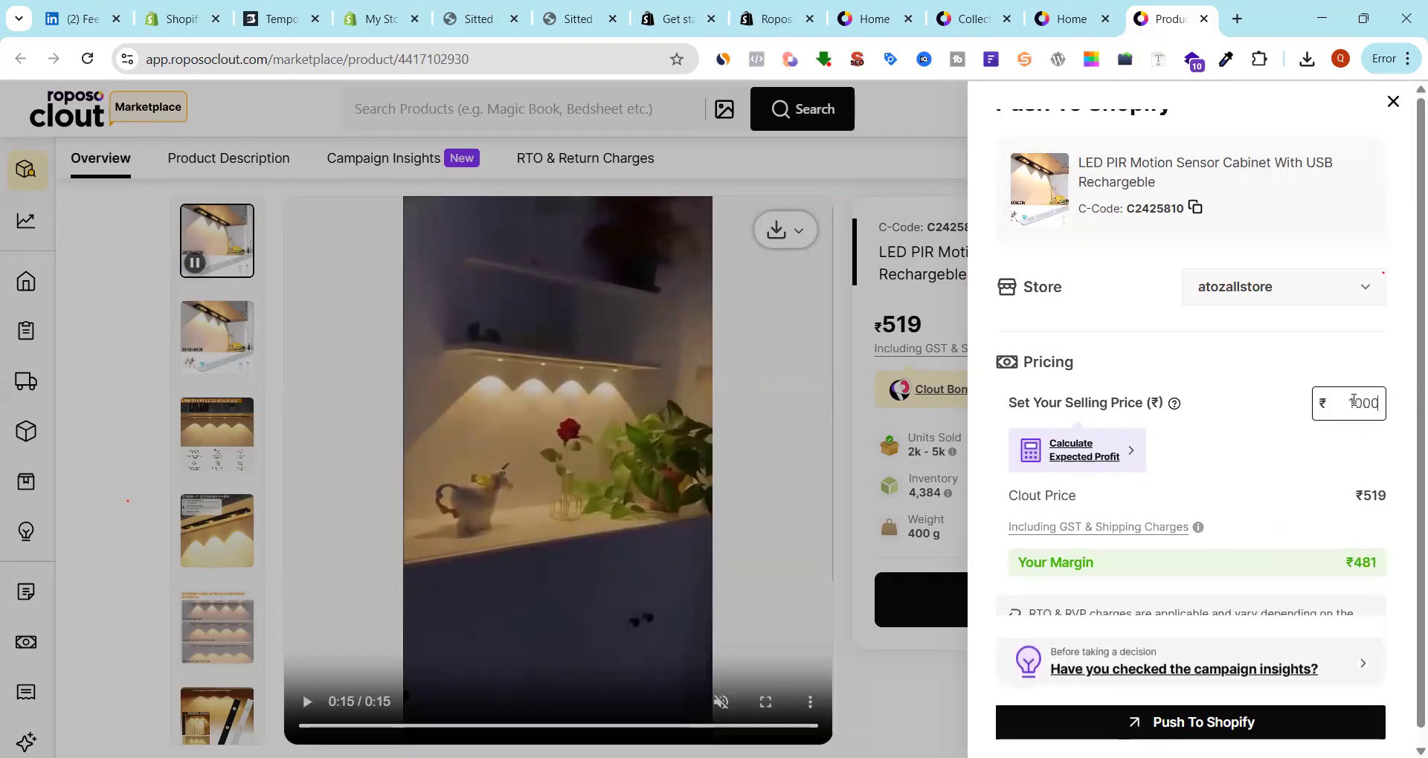
scroll(1331, 441, down, 1)
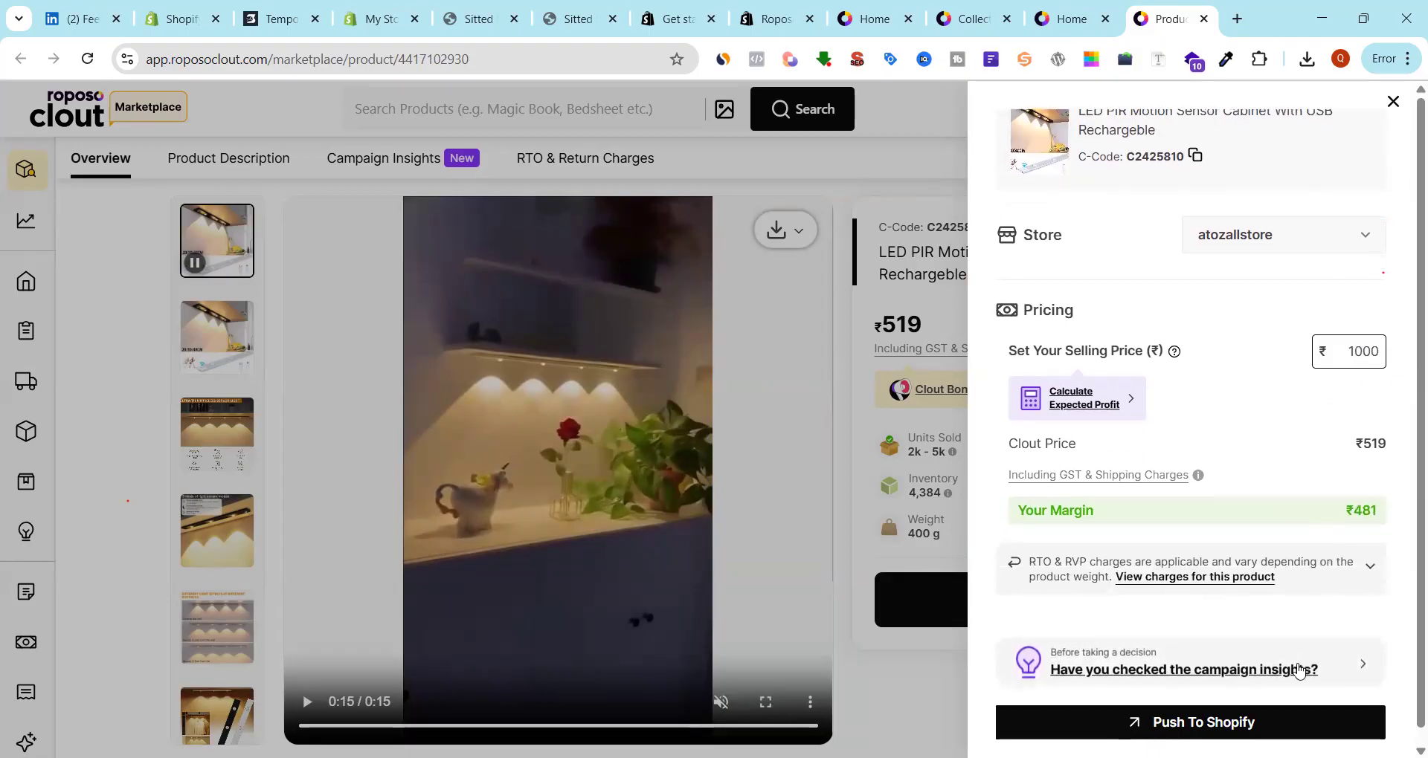
Push the LED PIR Motion Sensor Cabinet product to the atozallstore Shopify store
click(1265, 723)
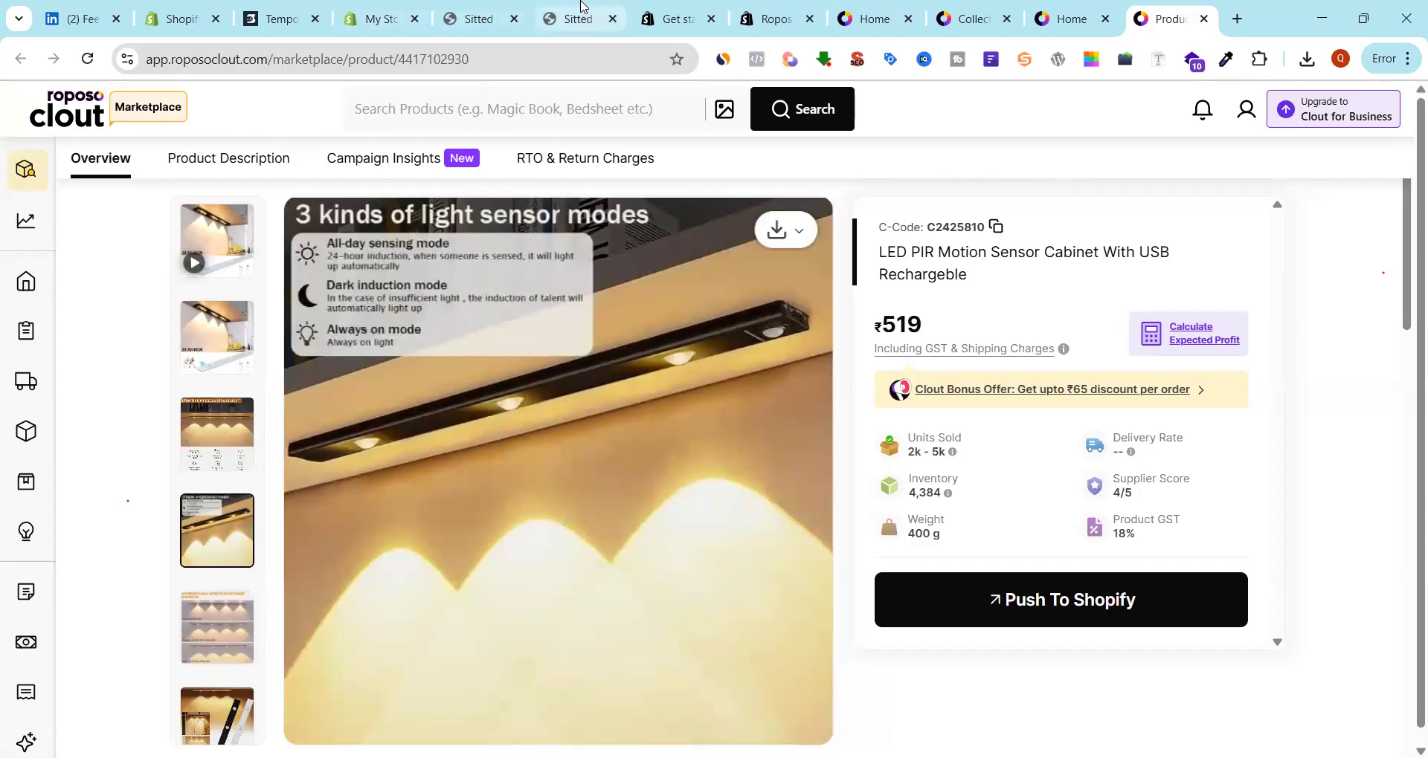
Close the duplicate Sitted Shiva pendant product page and open the storefront's home page in the remaining store tab
click(581, 6)
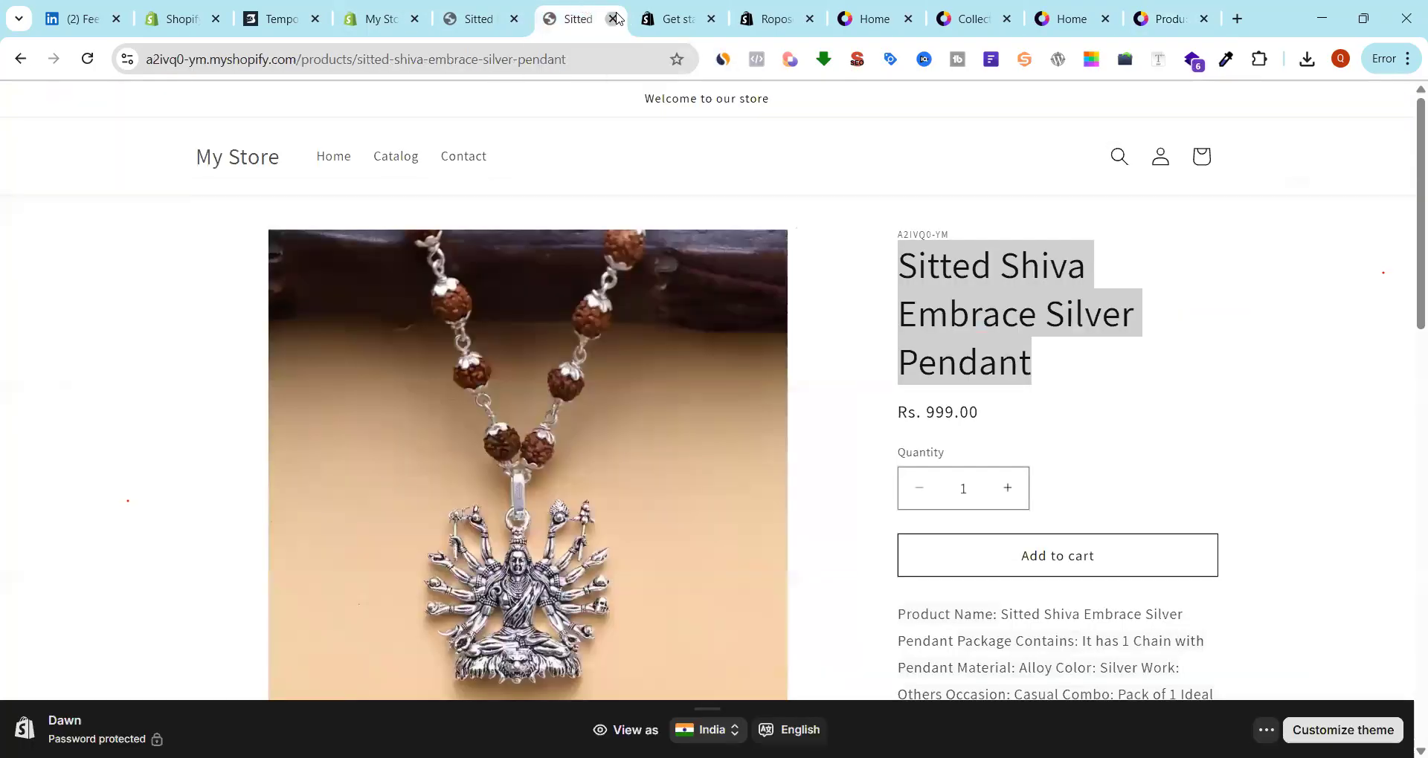
click(614, 17)
click(470, 16)
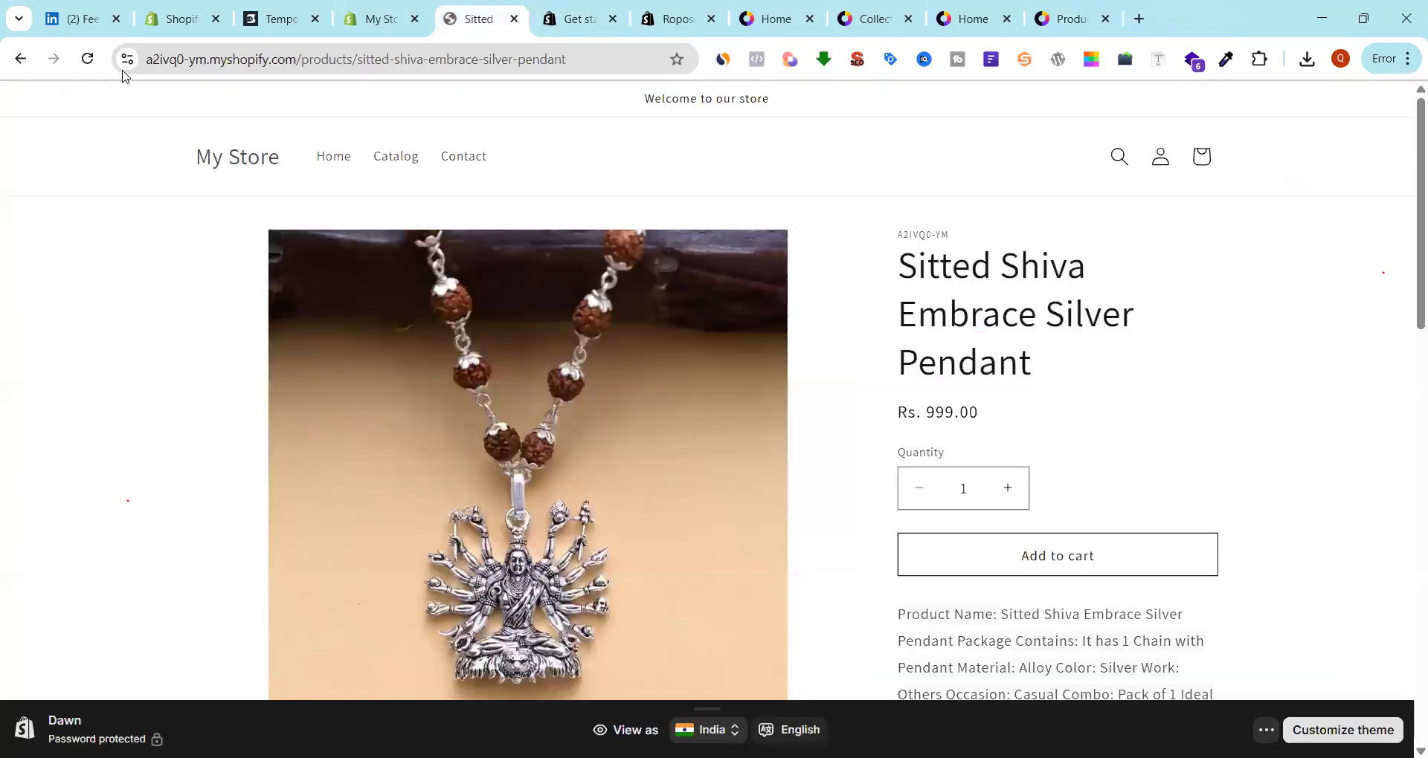
click(247, 158)
click(350, 159)
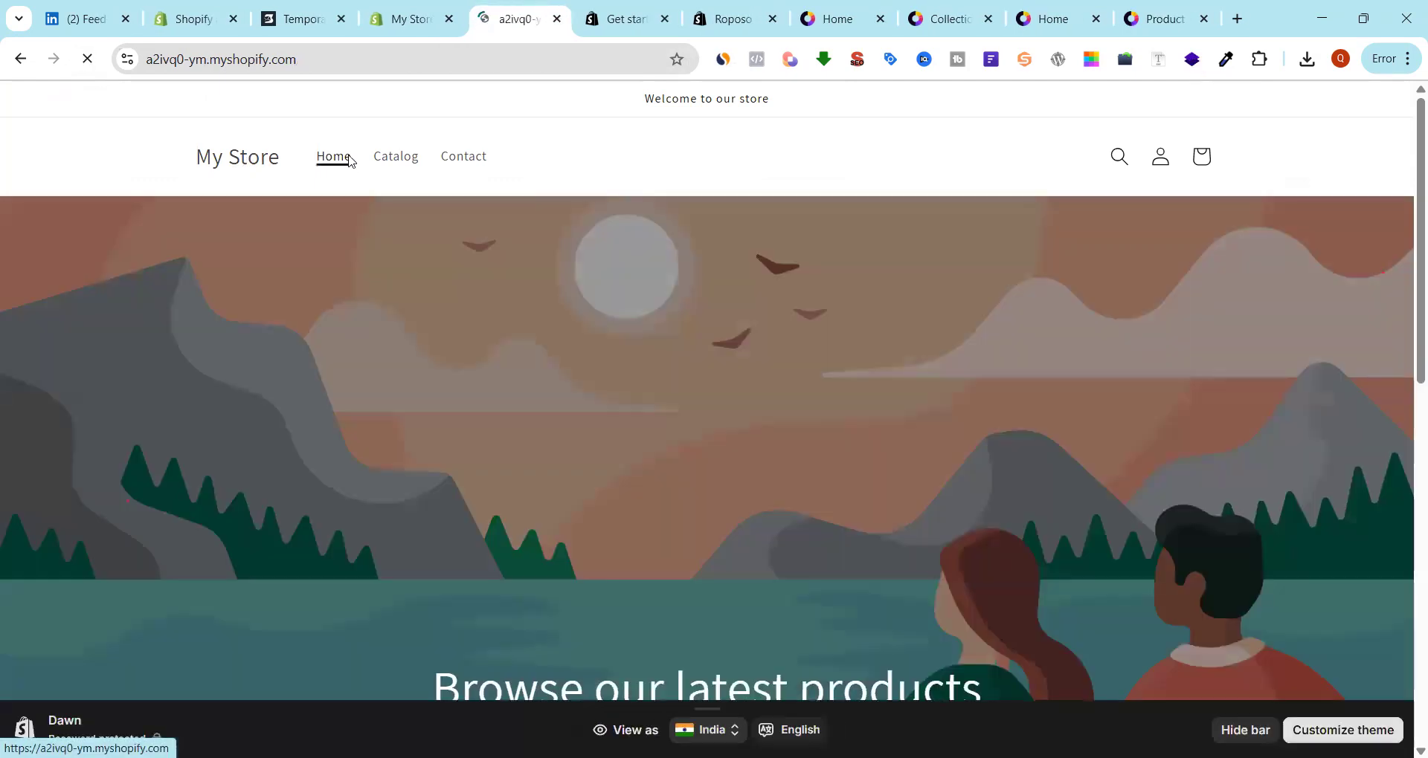
Examine the Featured products section on the storefront home page for the imported products and their prices
scroll(475, 366, down, 5)
scroll(475, 366, down, 5)
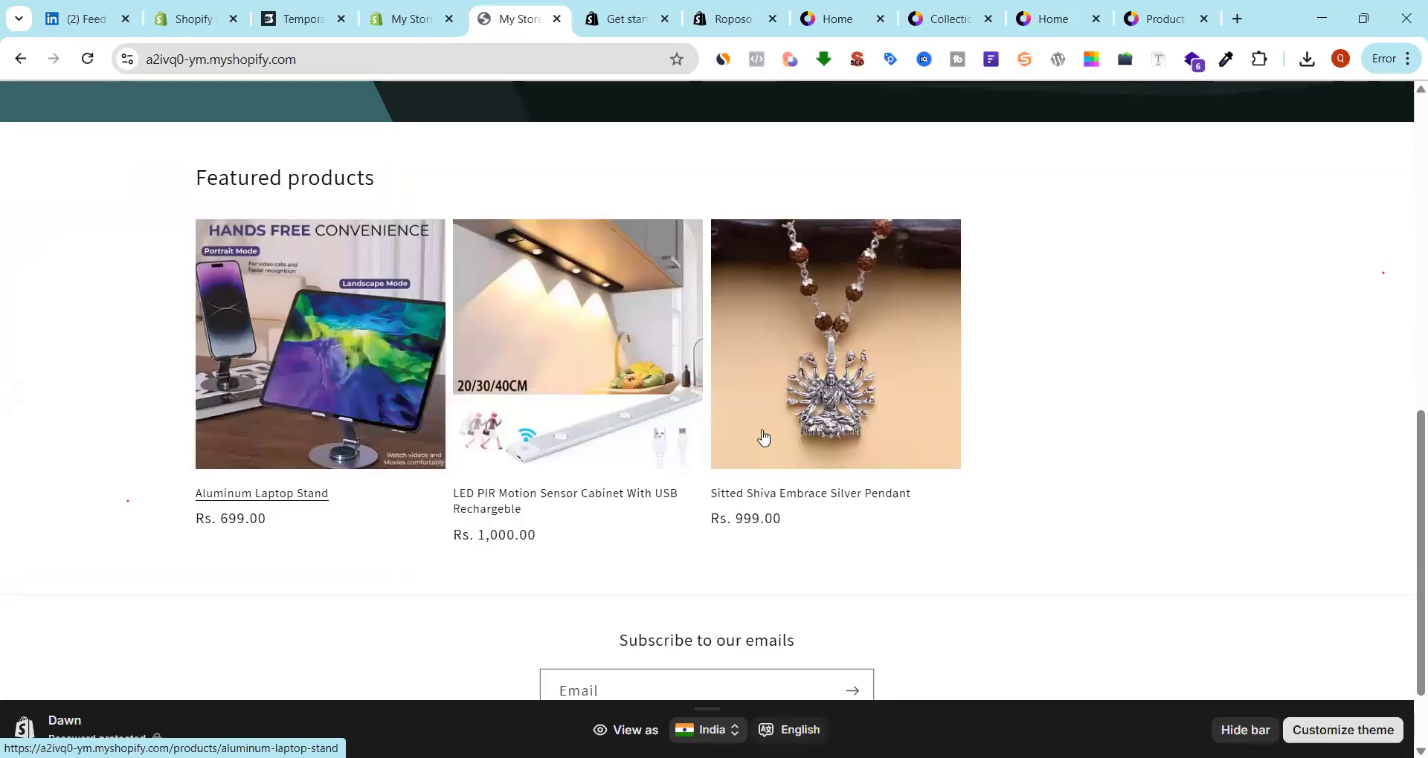
scroll(853, 199, up, 7)
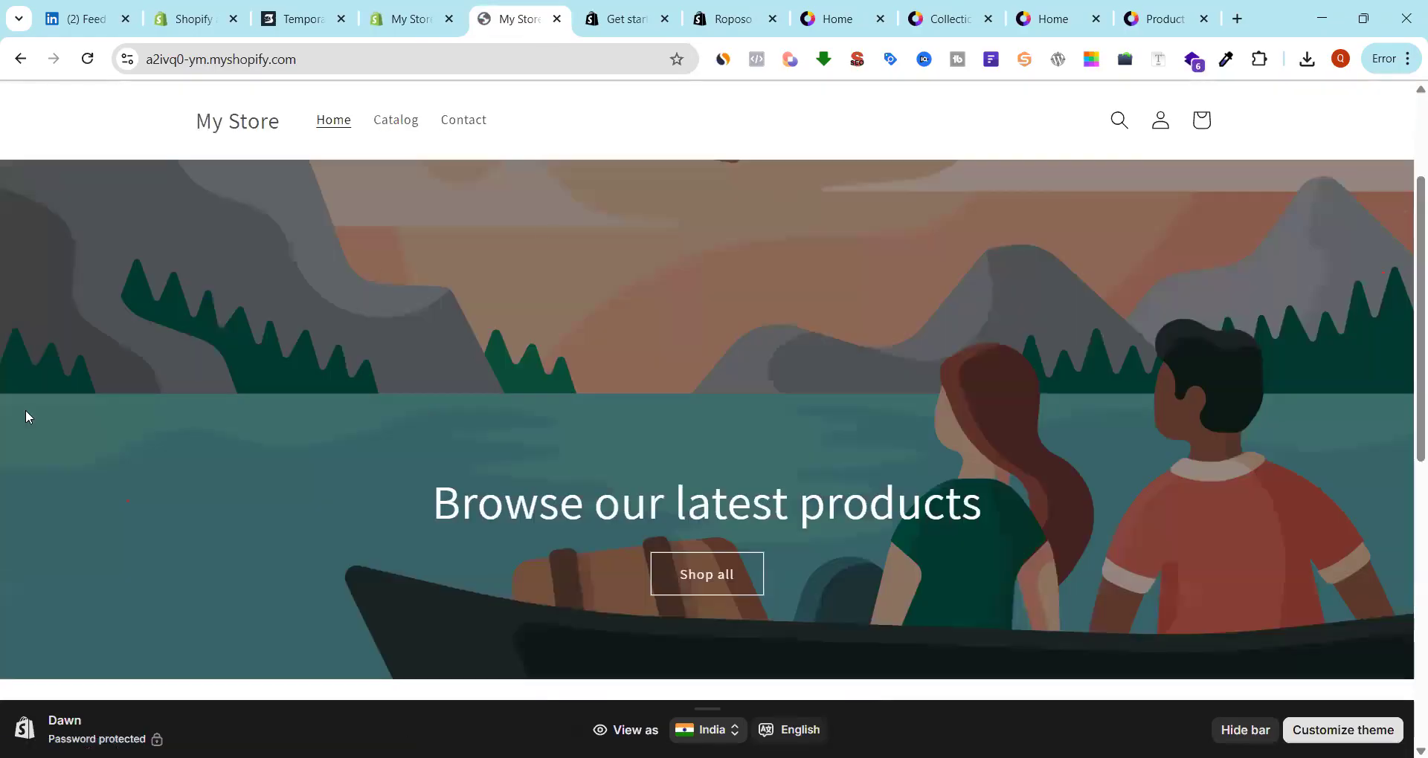
scroll(890, 360, down, 7)
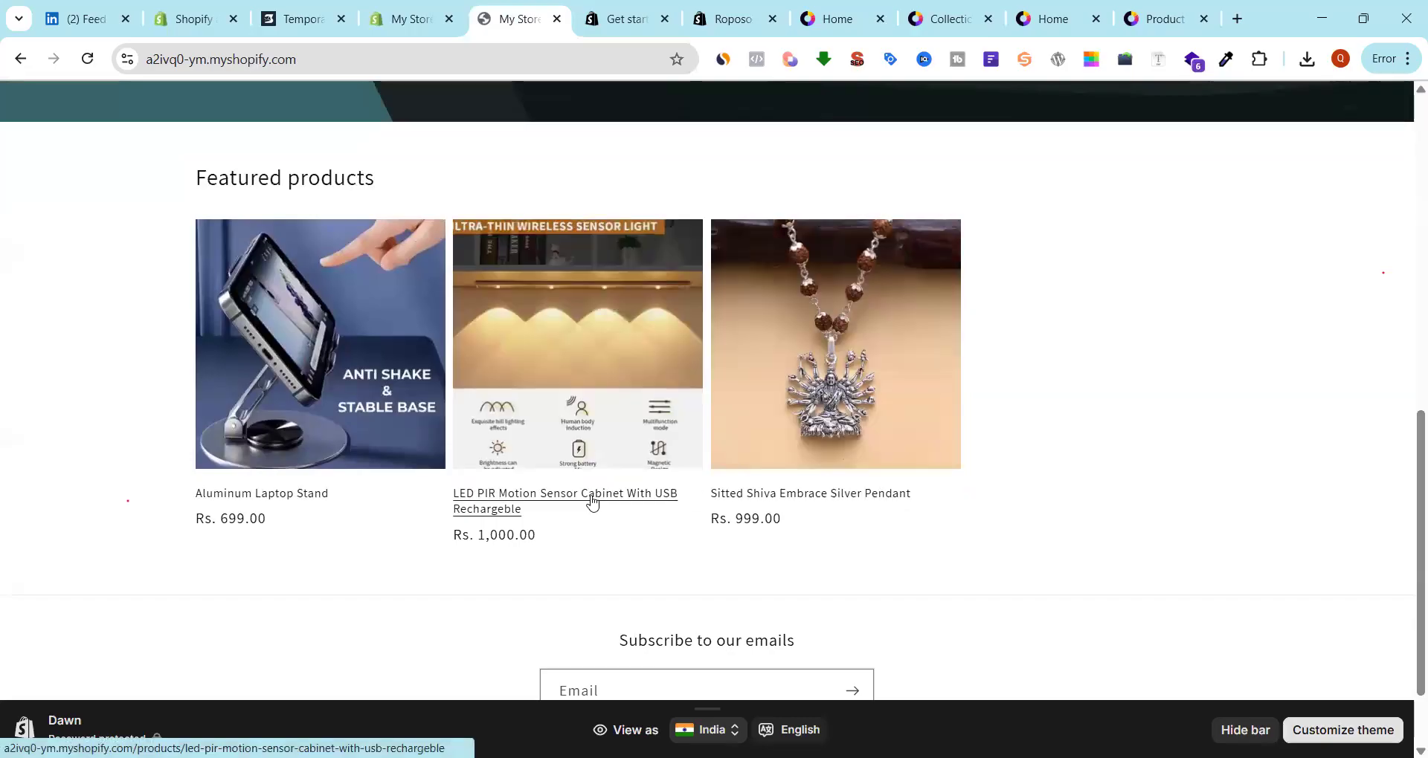
scroll(1096, 444, up, 5)
scroll(1041, 444, down, 5)
scroll(1001, 445, up, 5)
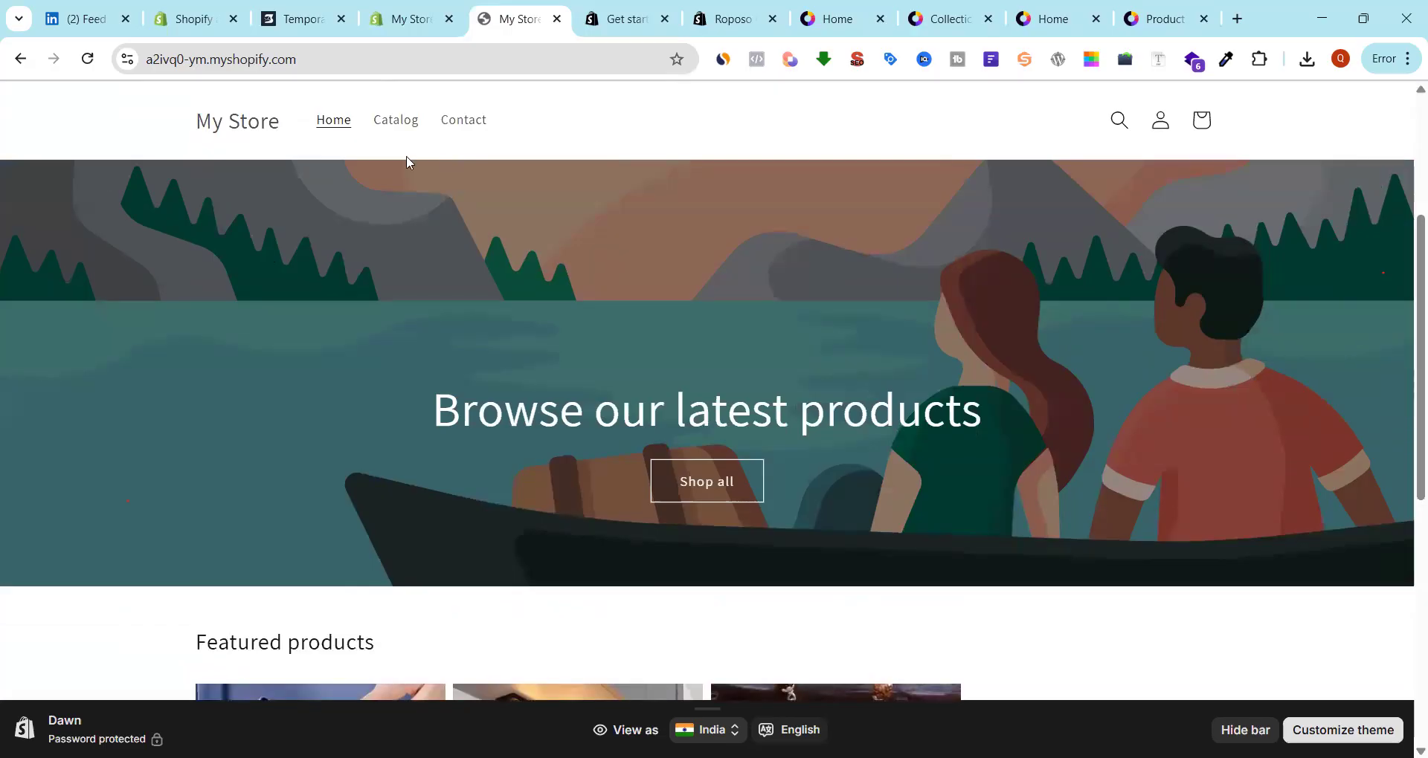
scroll(459, 277, down, 5)
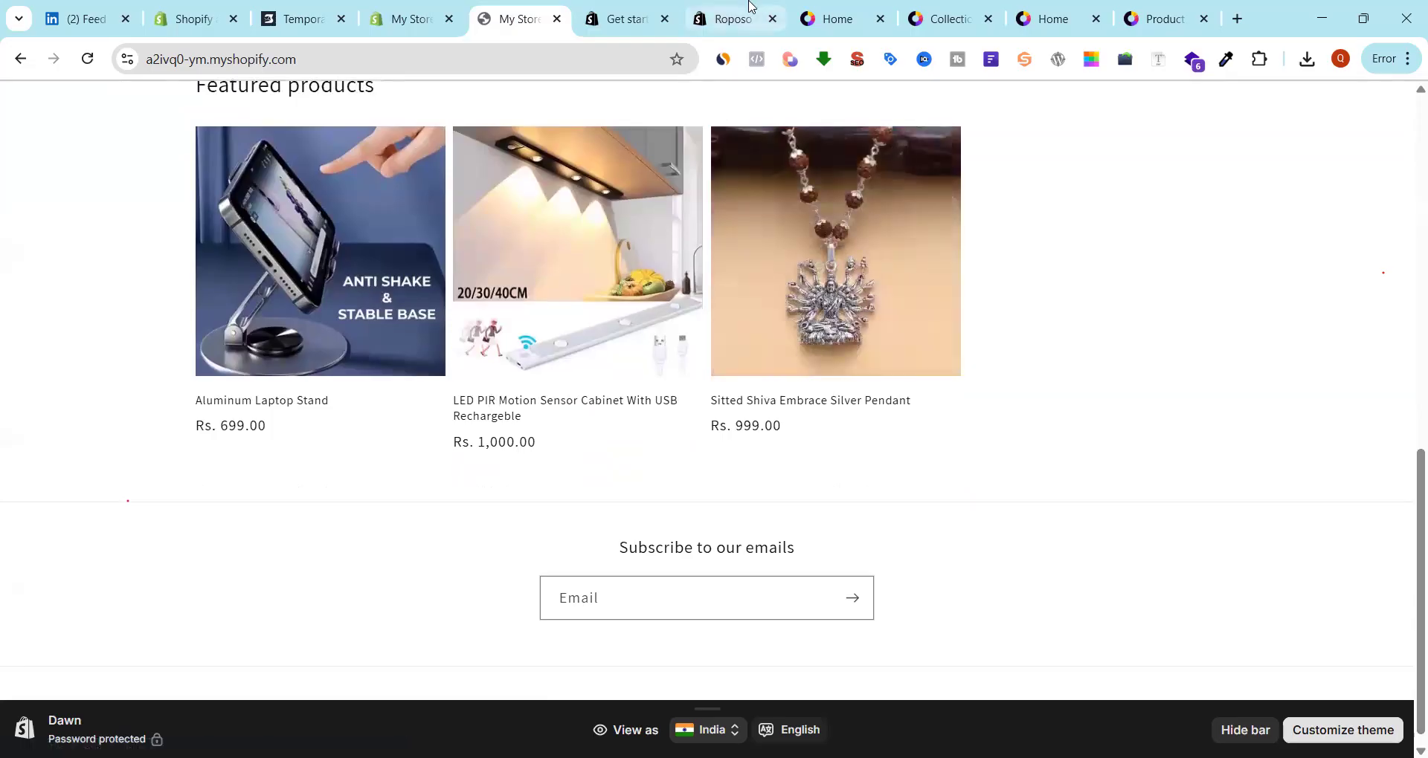
Load themelock.com in place of the Roposo Clout app listing page
click(751, 6)
click(560, 66)
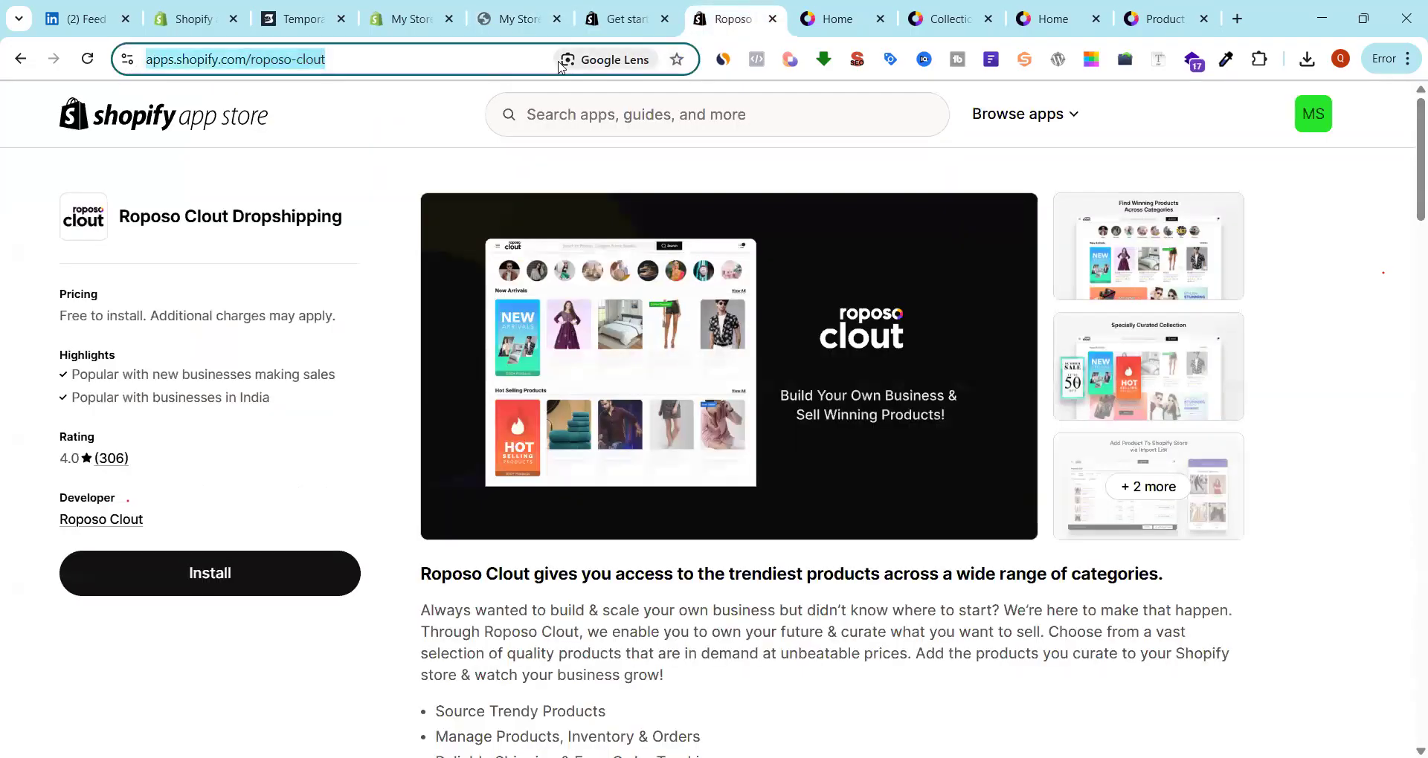
text(w)
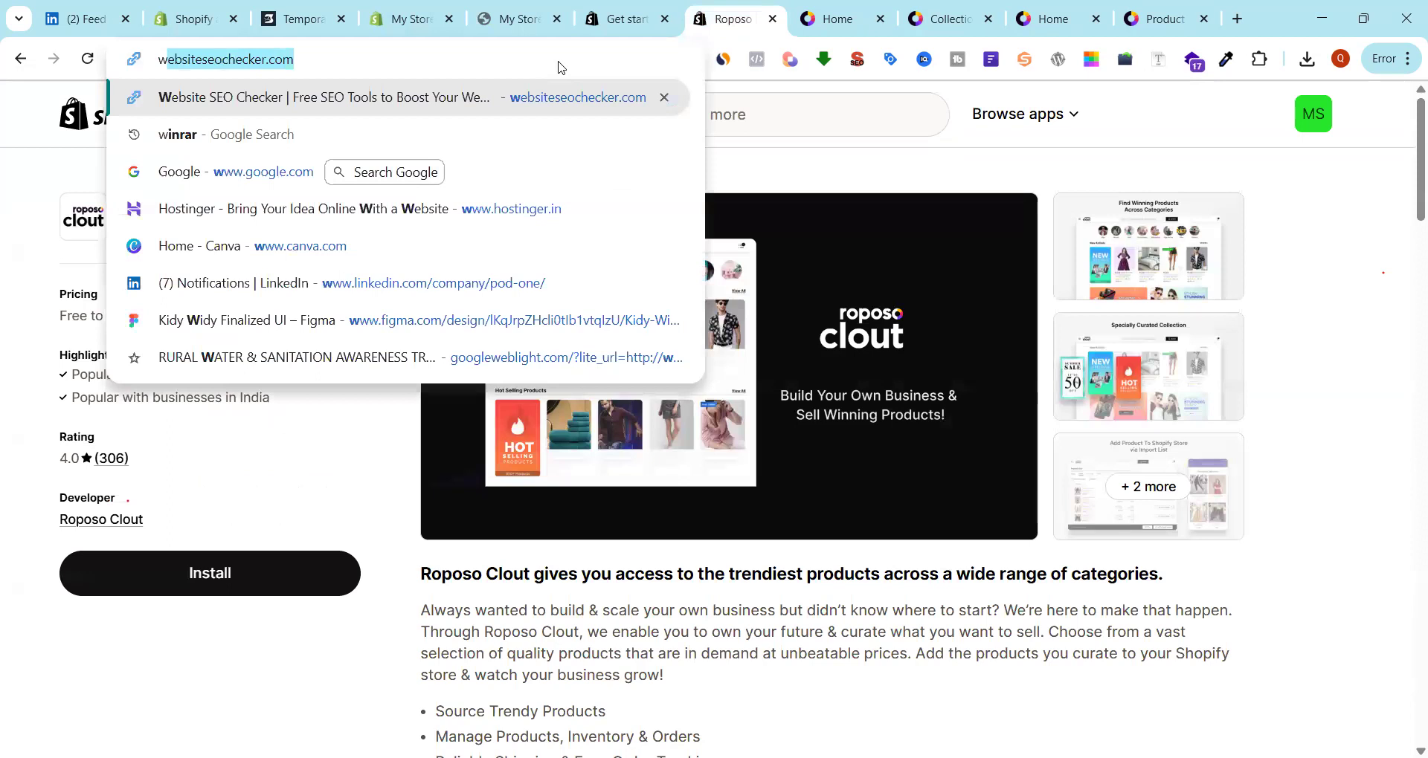
key(BackSpace)
key(BackSpace)
text(the,)
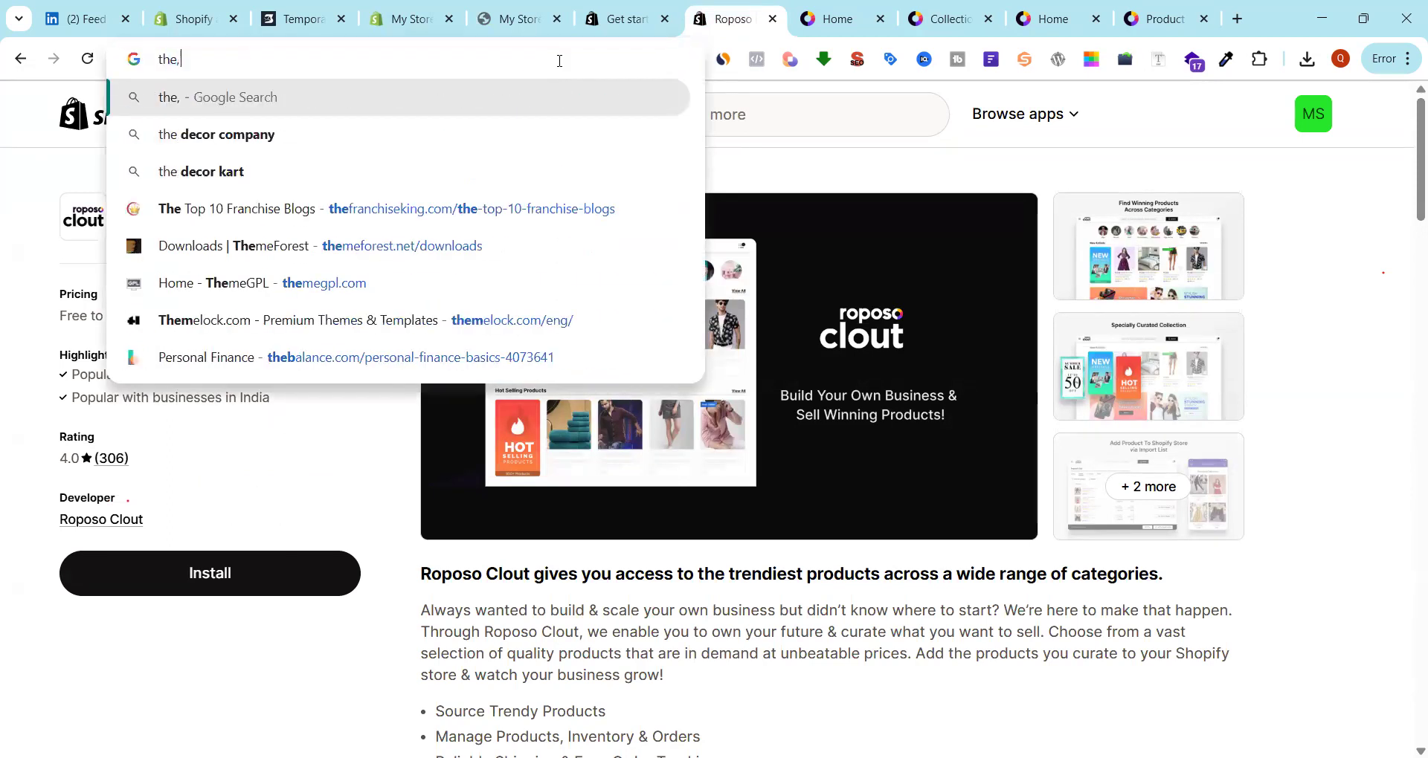
key(BackSpace)
text(mel)
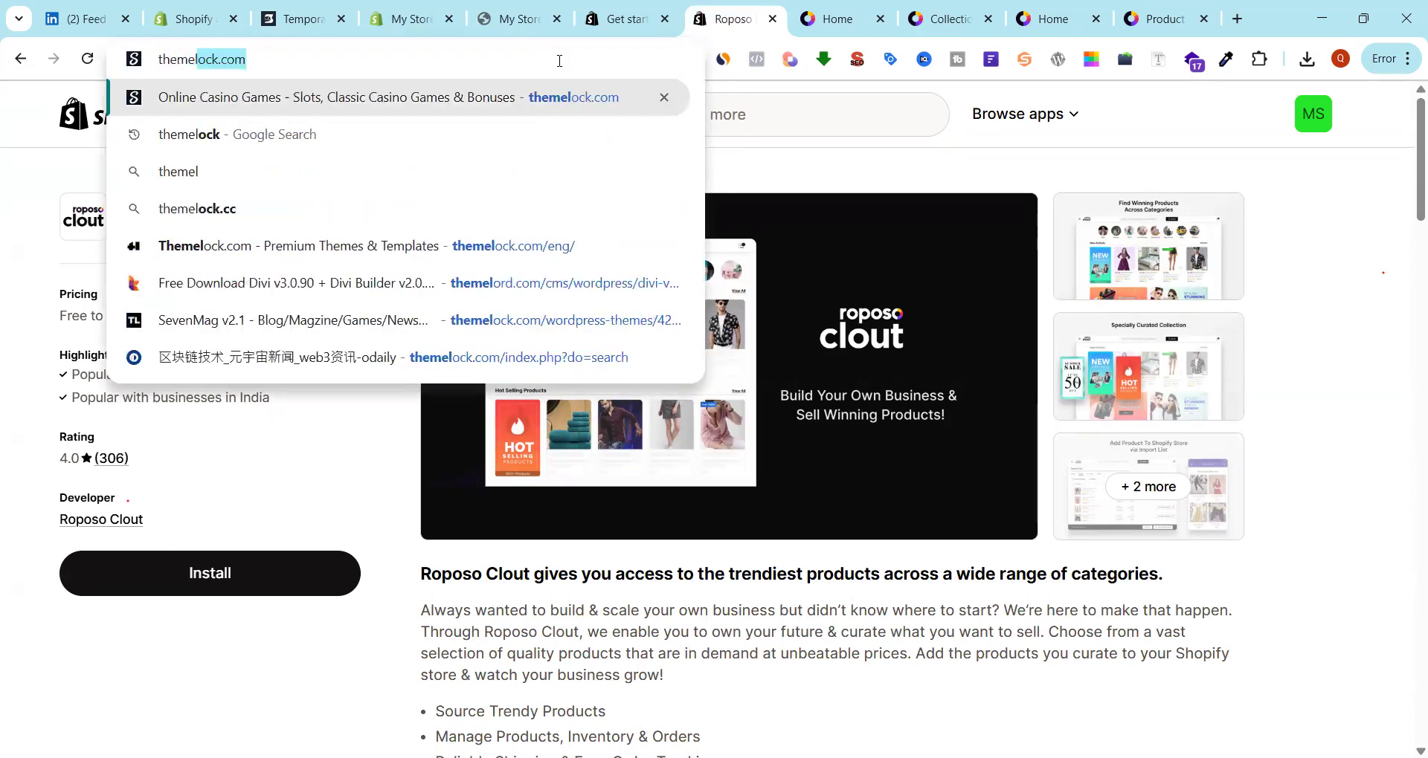
key(Return)
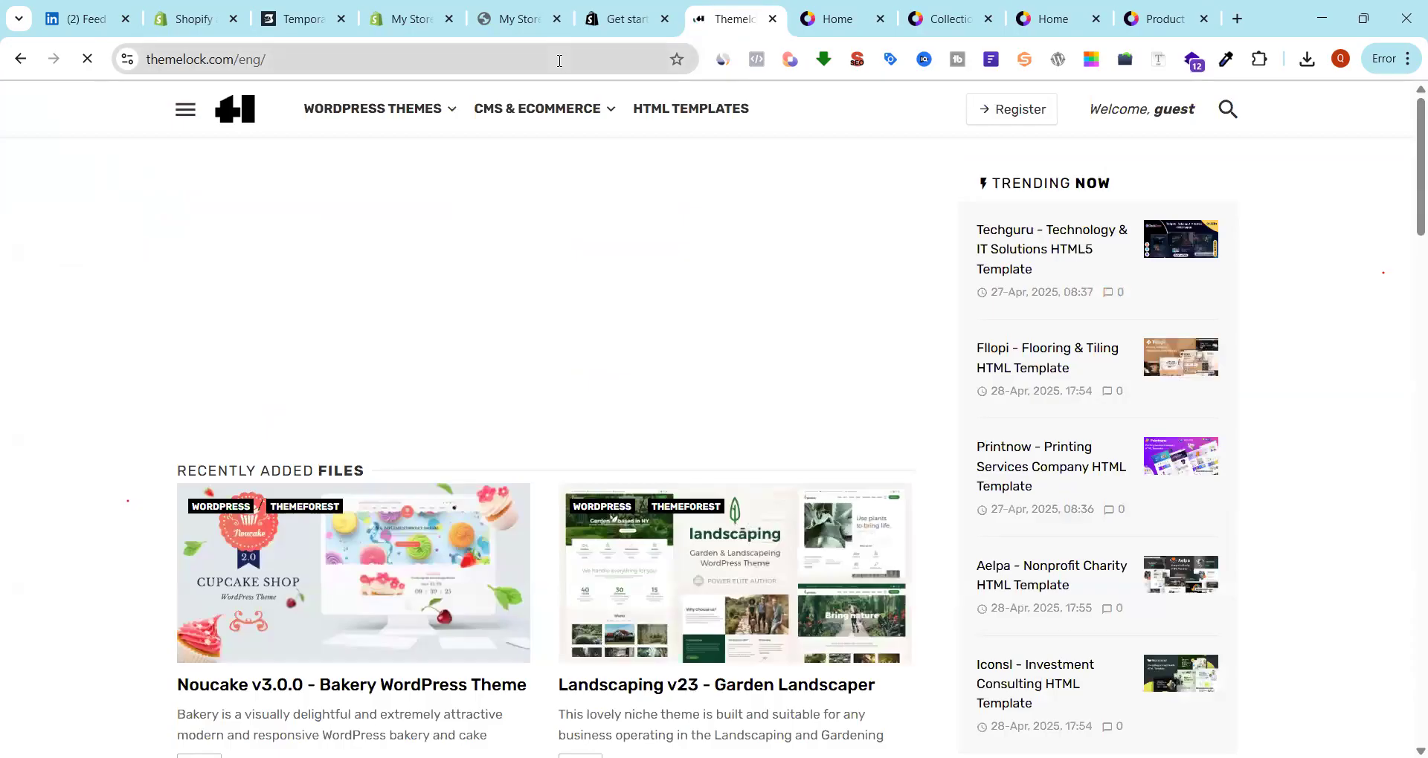
Search the theme site for "shopify"
click(1228, 109)
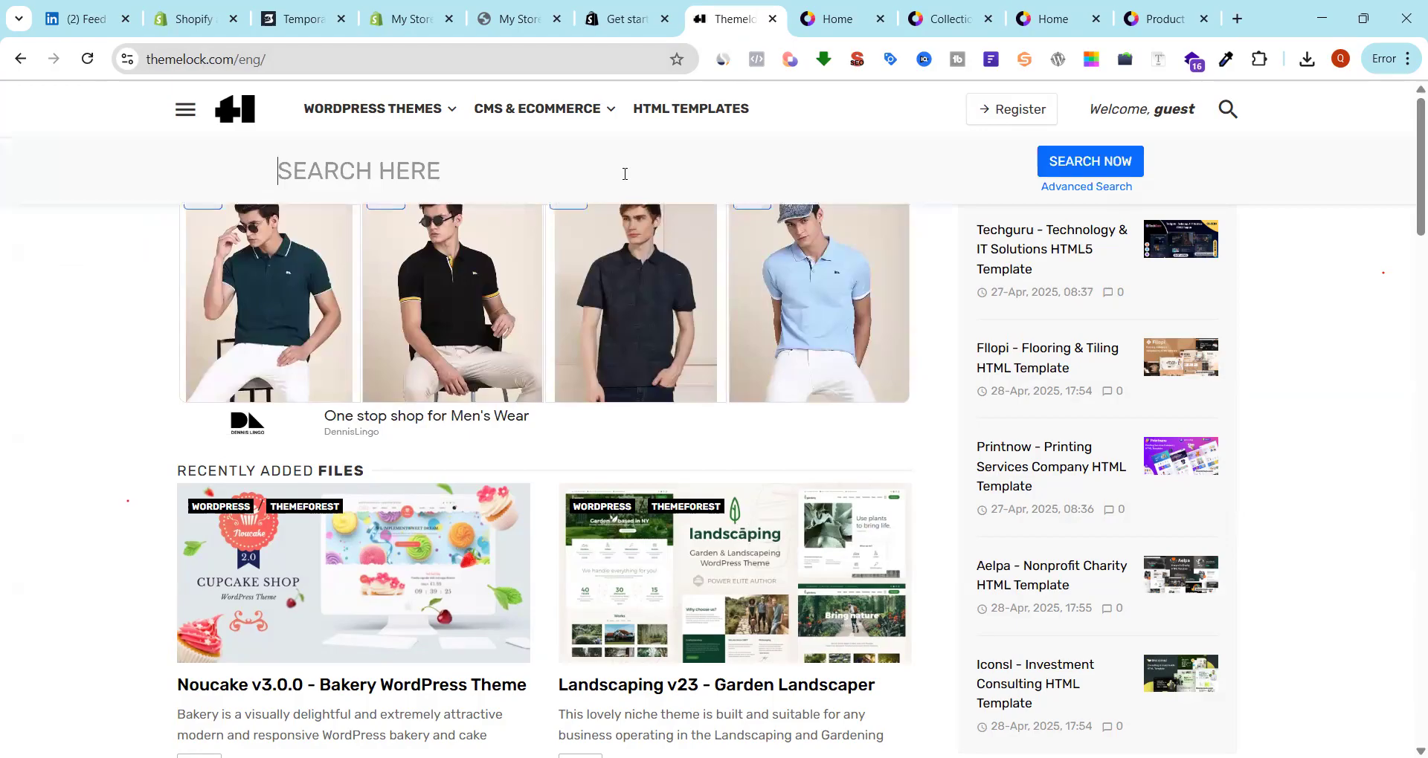
text(shopify)
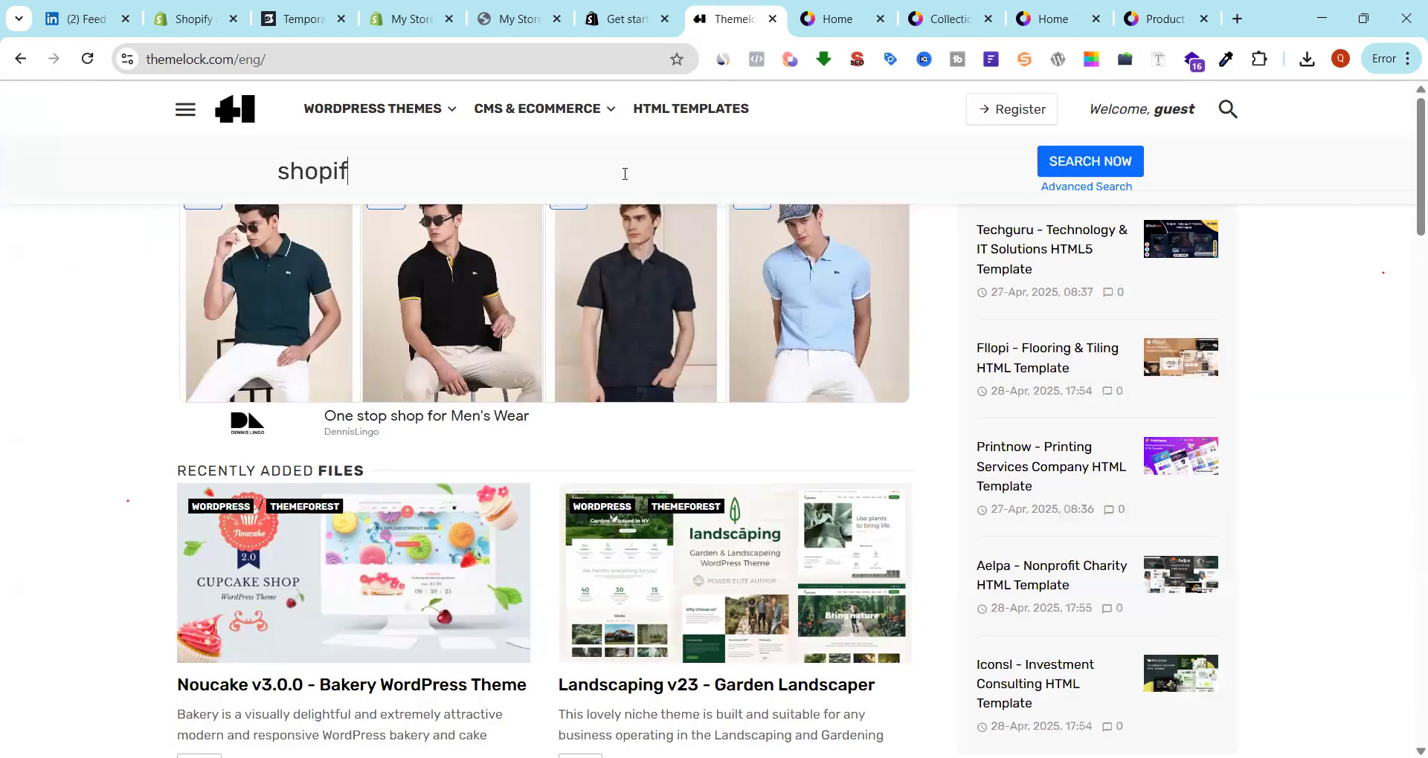
key(Return)
Browse the Shopify theme results and open the Graphy clothing and fashion theme page
scroll(460, 363, down, 3)
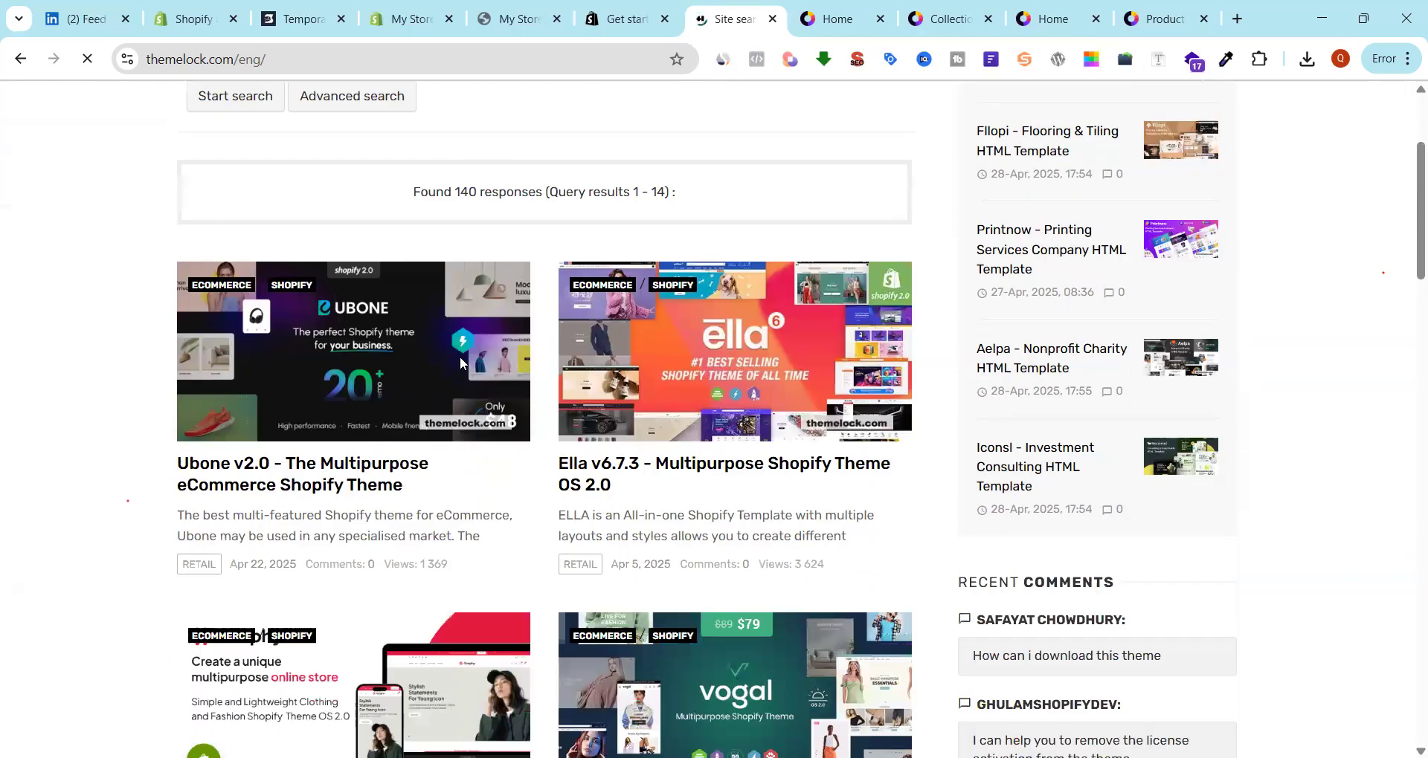
scroll(460, 364, down, 1)
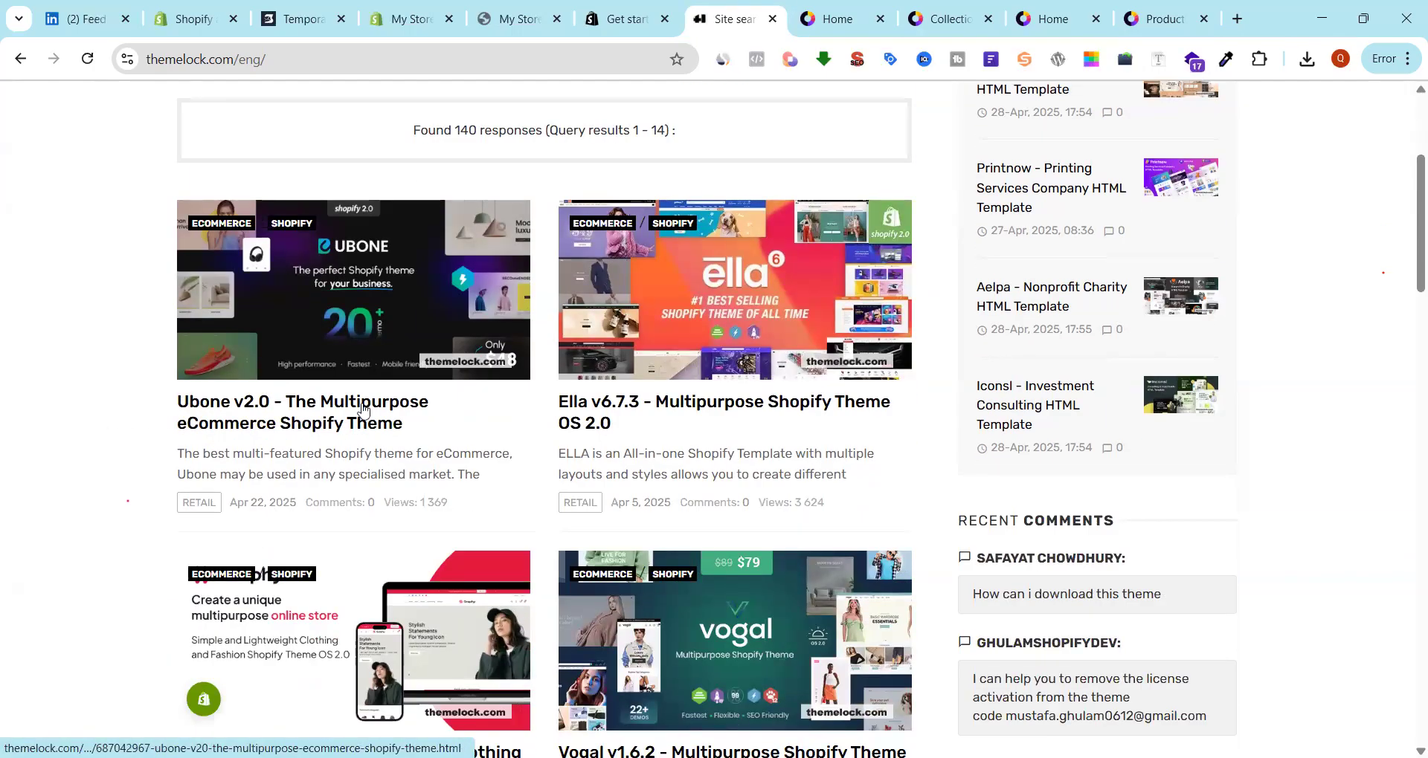
scroll(362, 408, down, 5)
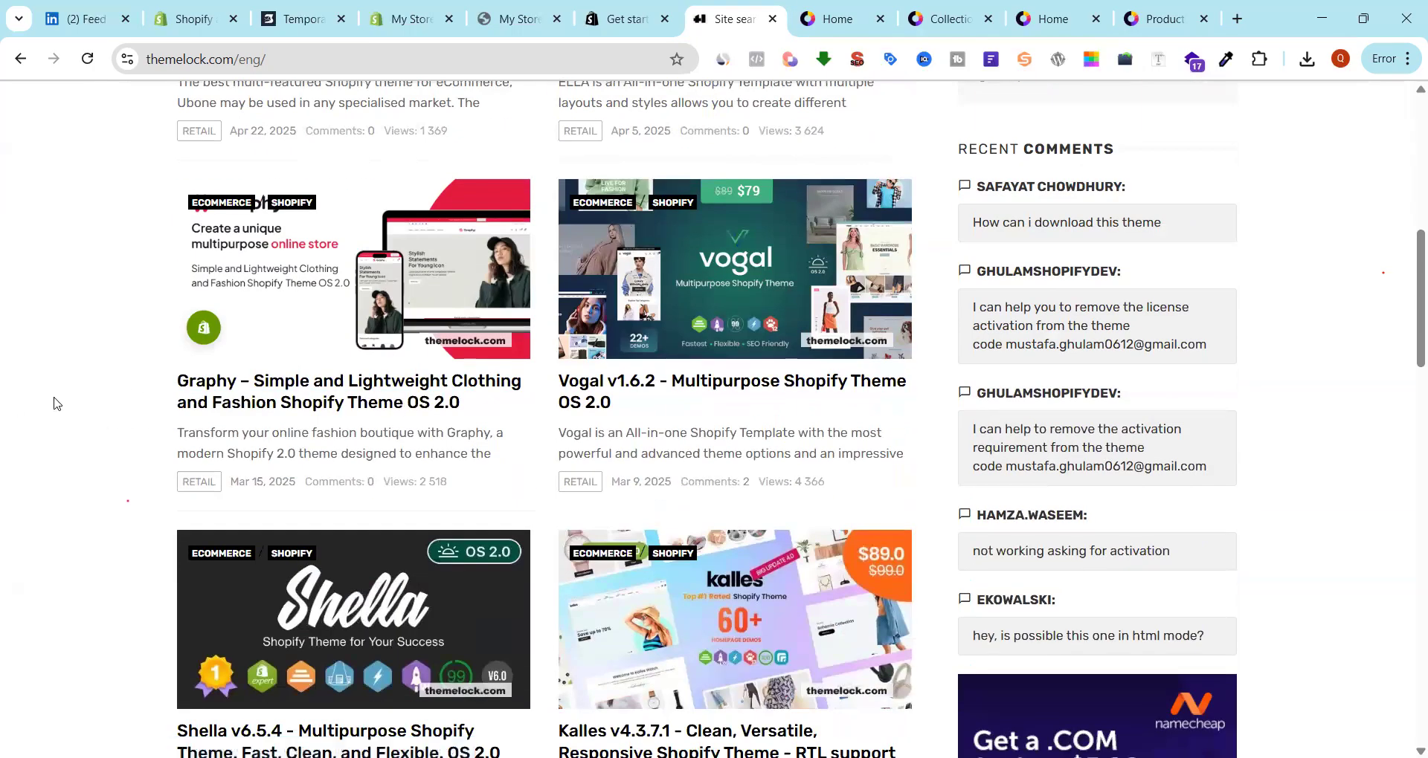
click(353, 402)
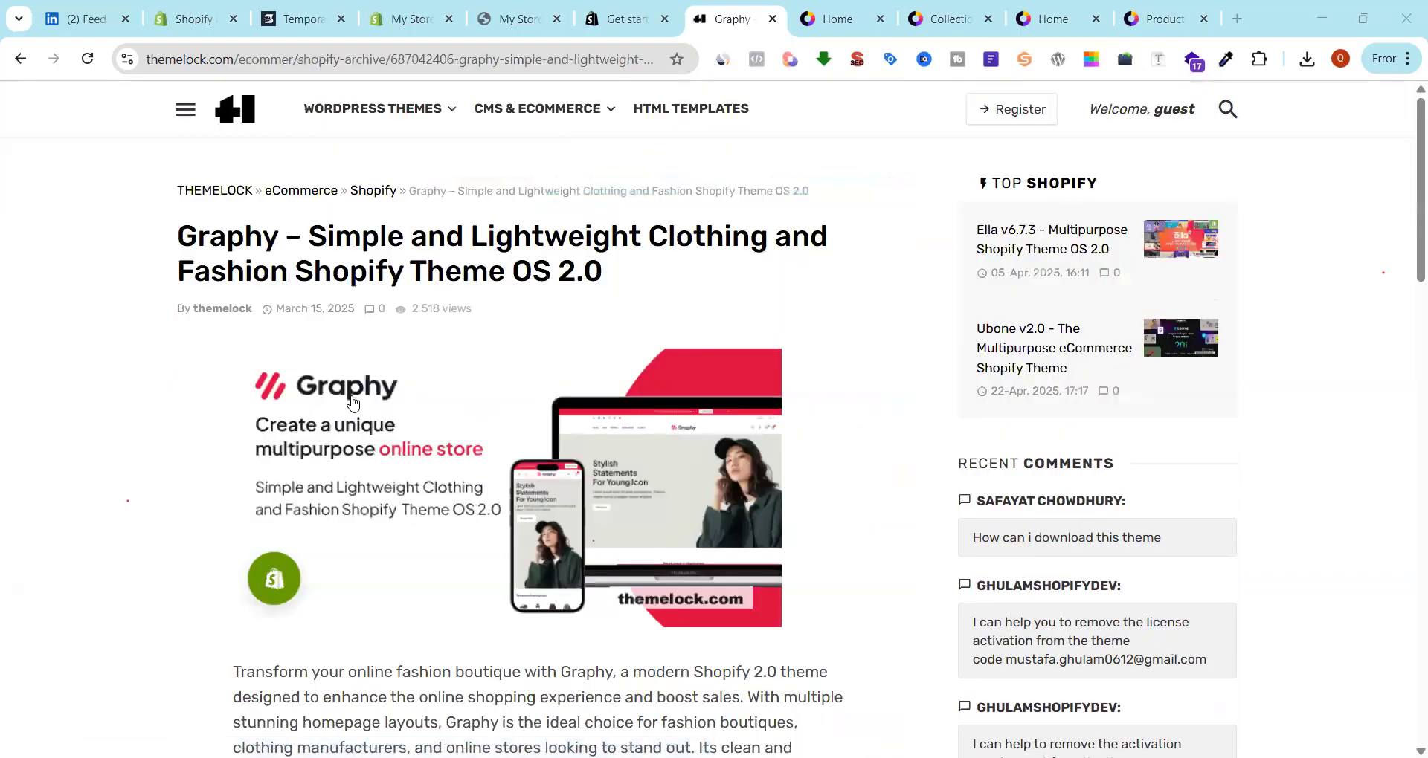
Open the Graphy theme's workupload.com file link in a new tab
scroll(456, 406, down, 9)
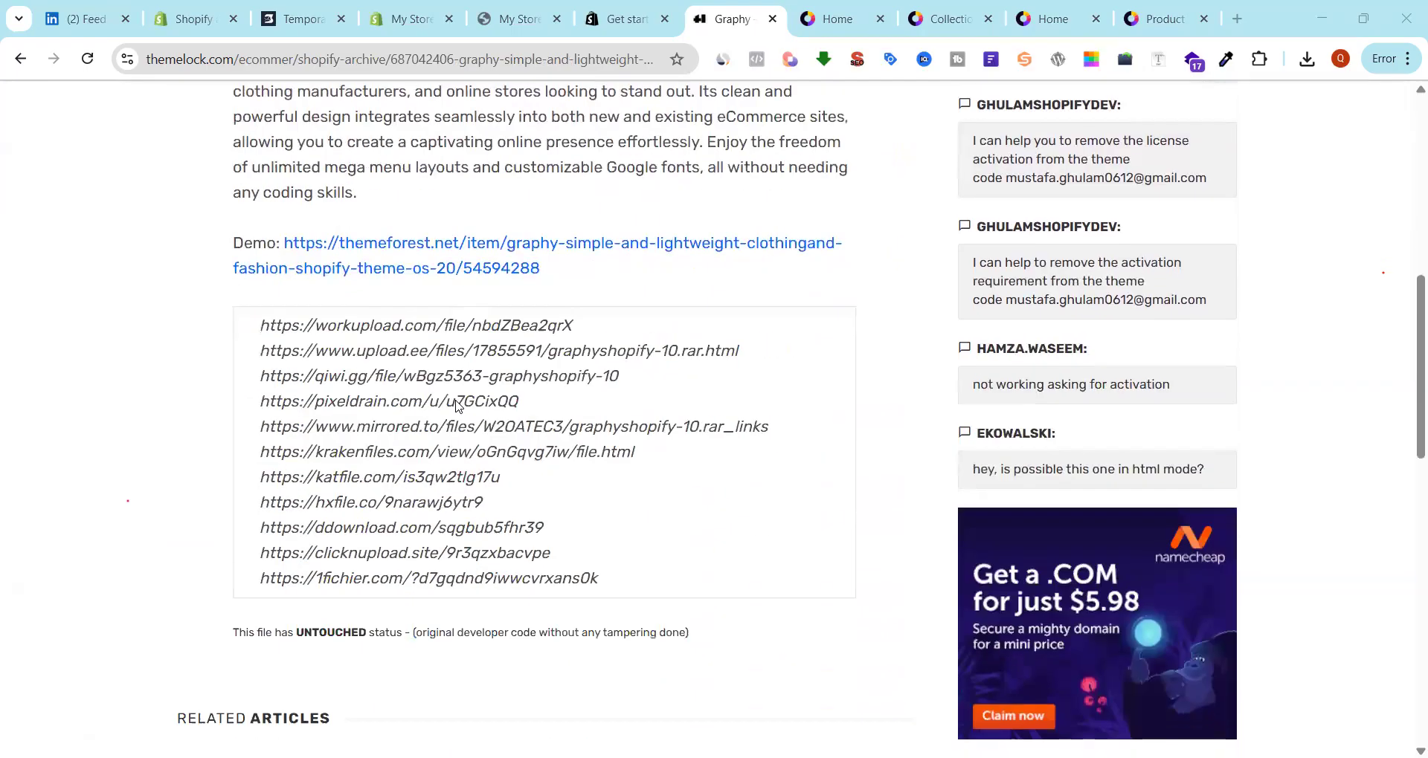
scroll(464, 400, up, 3)
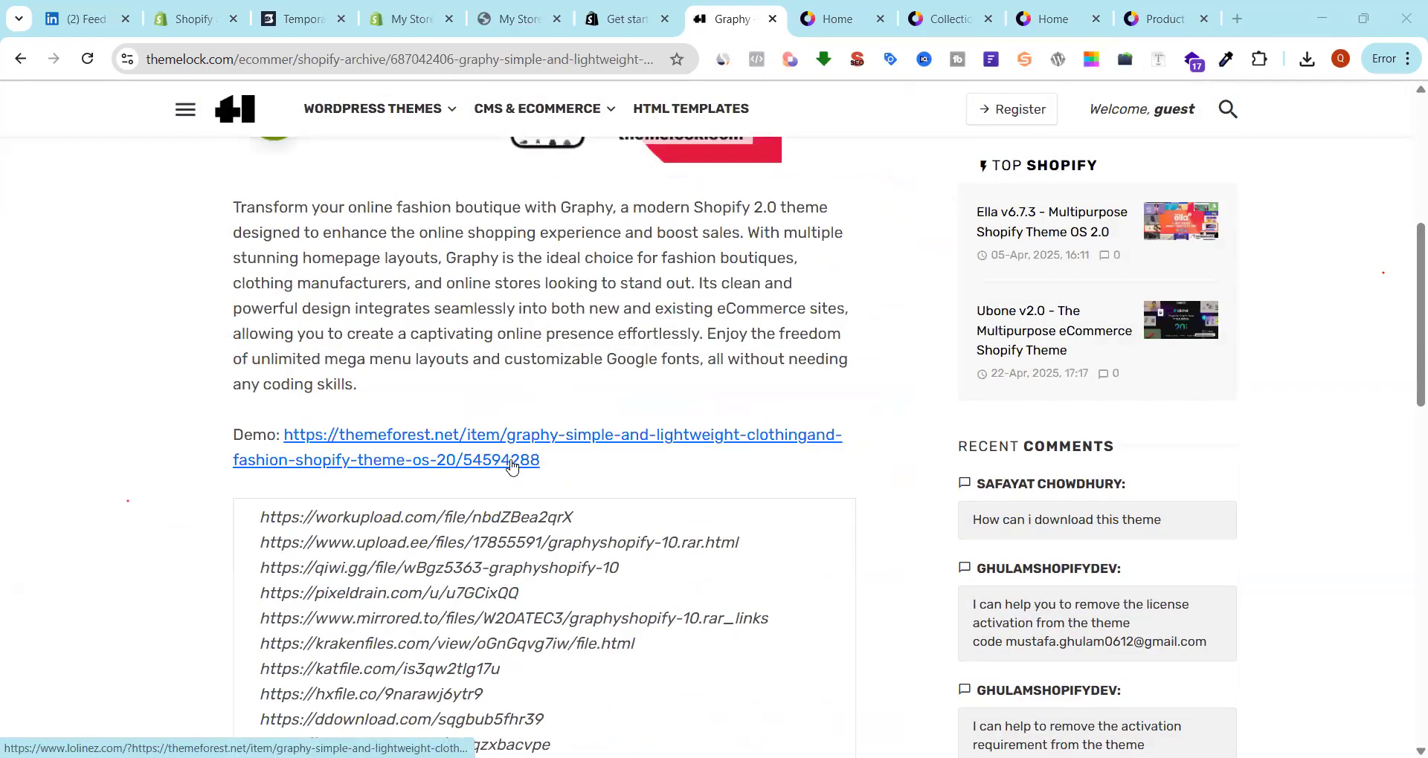
right_click(511, 466)
click(715, 147)
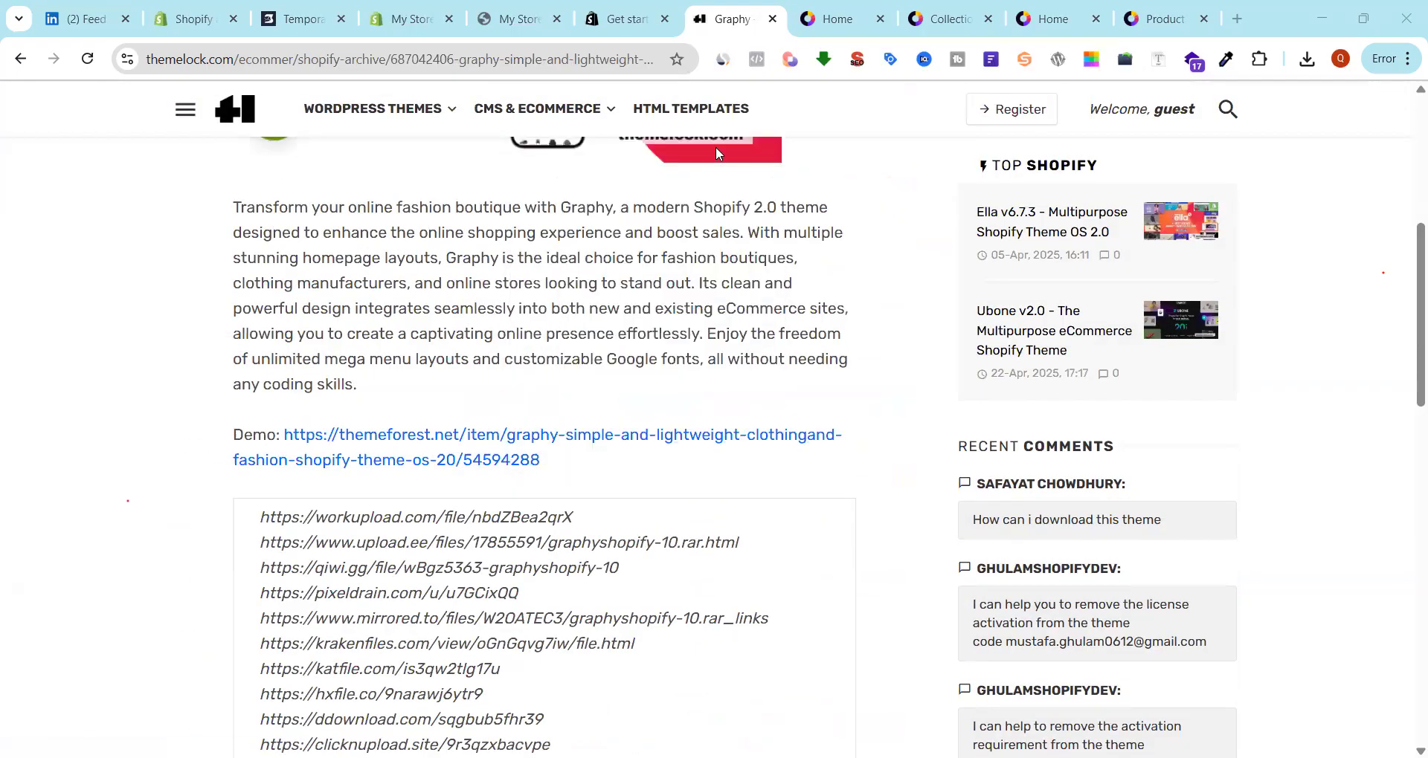
drag(591, 519, 256, 526)
right_click(328, 513)
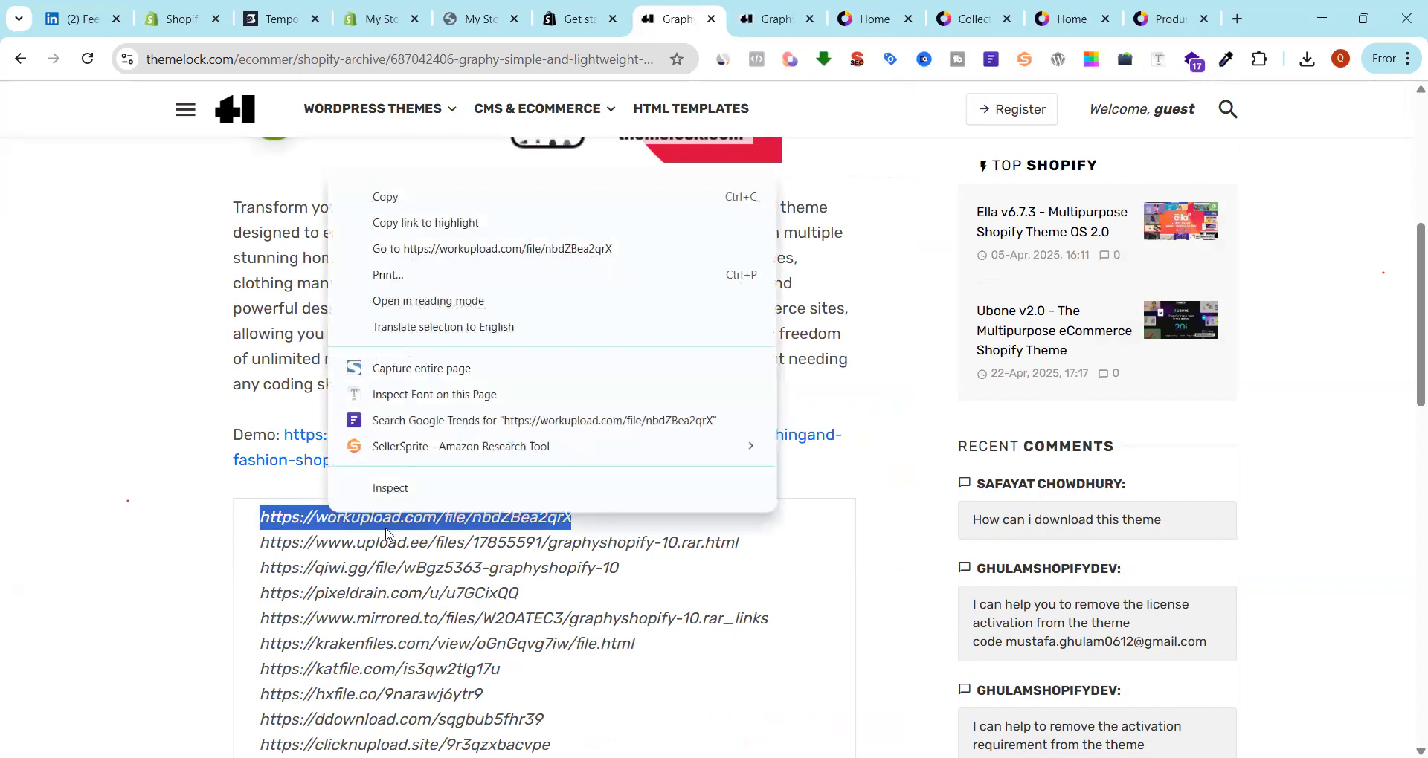
click(598, 249)
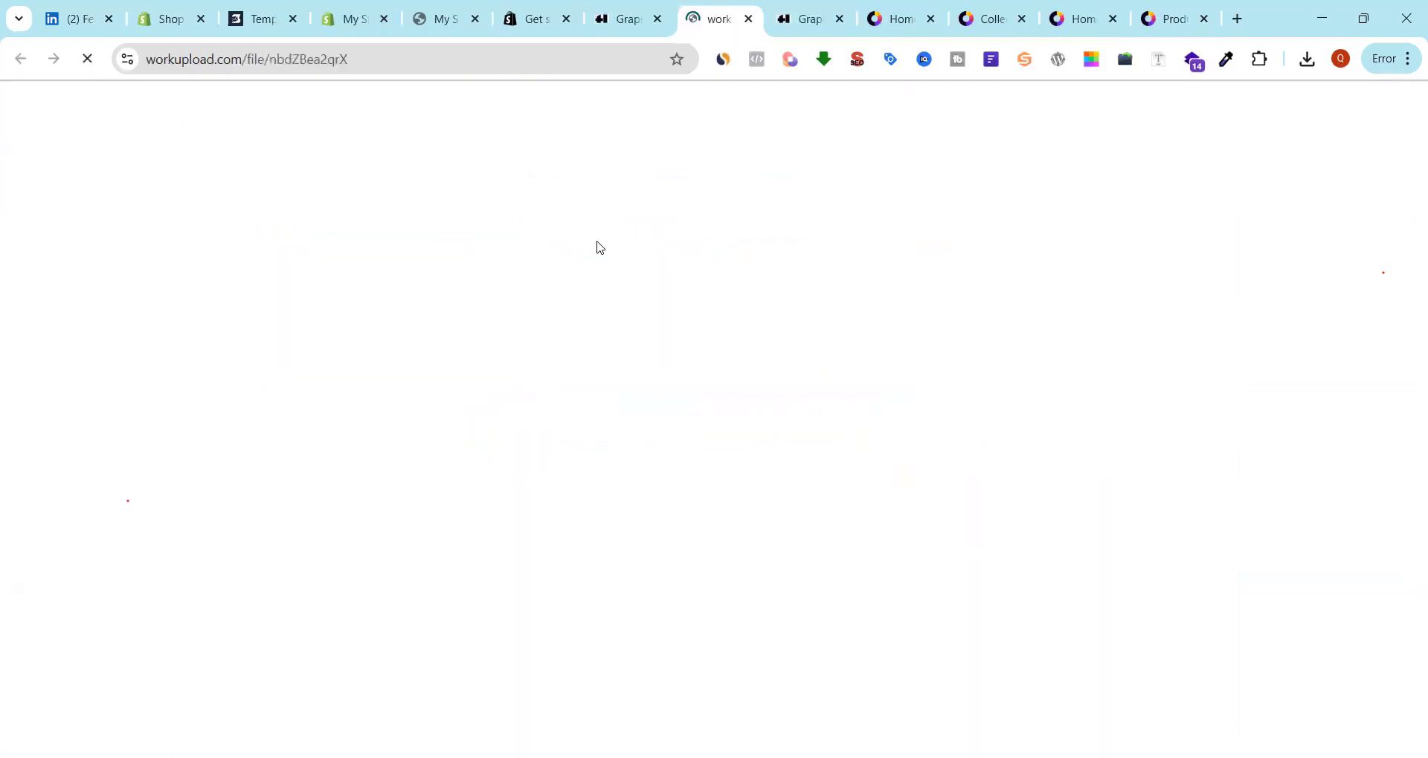
Try to open the ThemeForest demo link from the duplicate Graphy theme page
click(805, 21)
scroll(564, 534, down, 5)
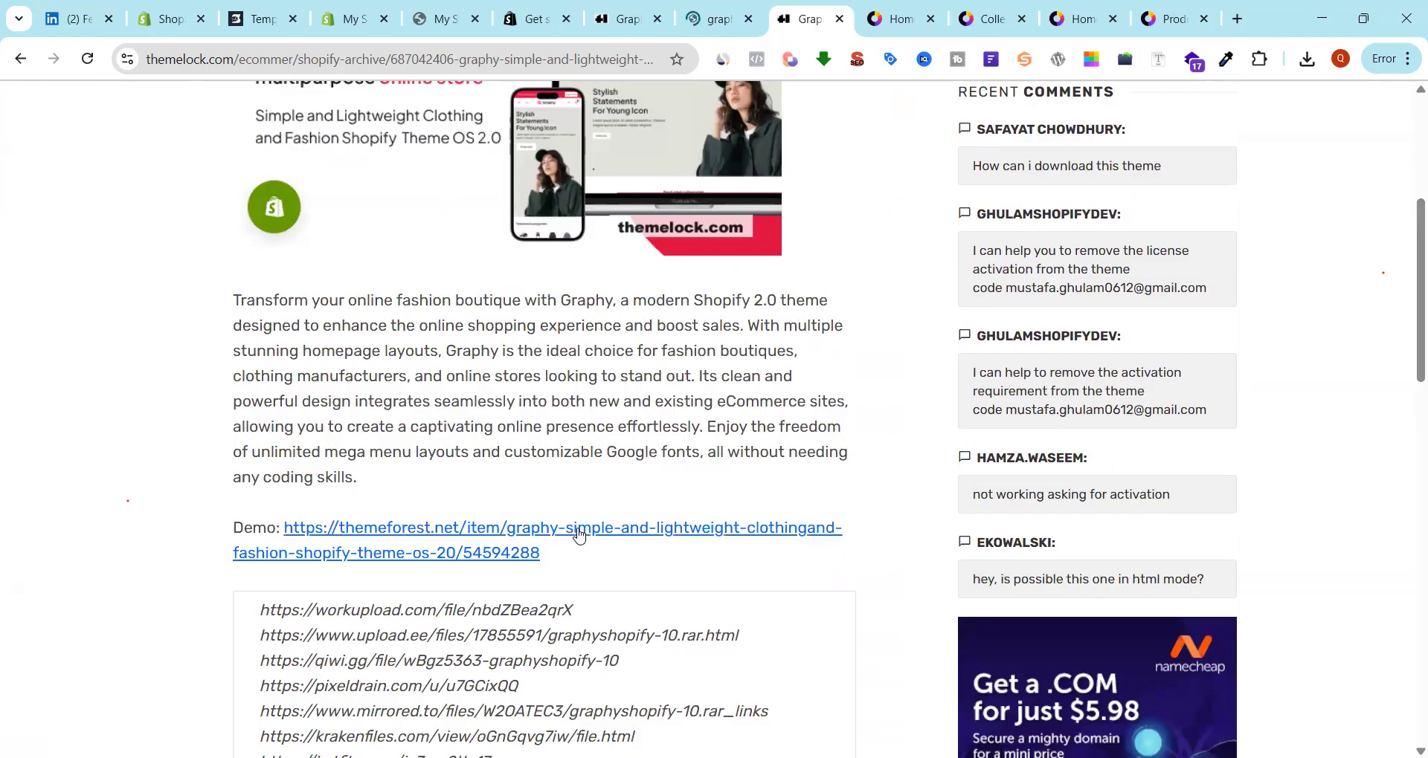
click(580, 535)
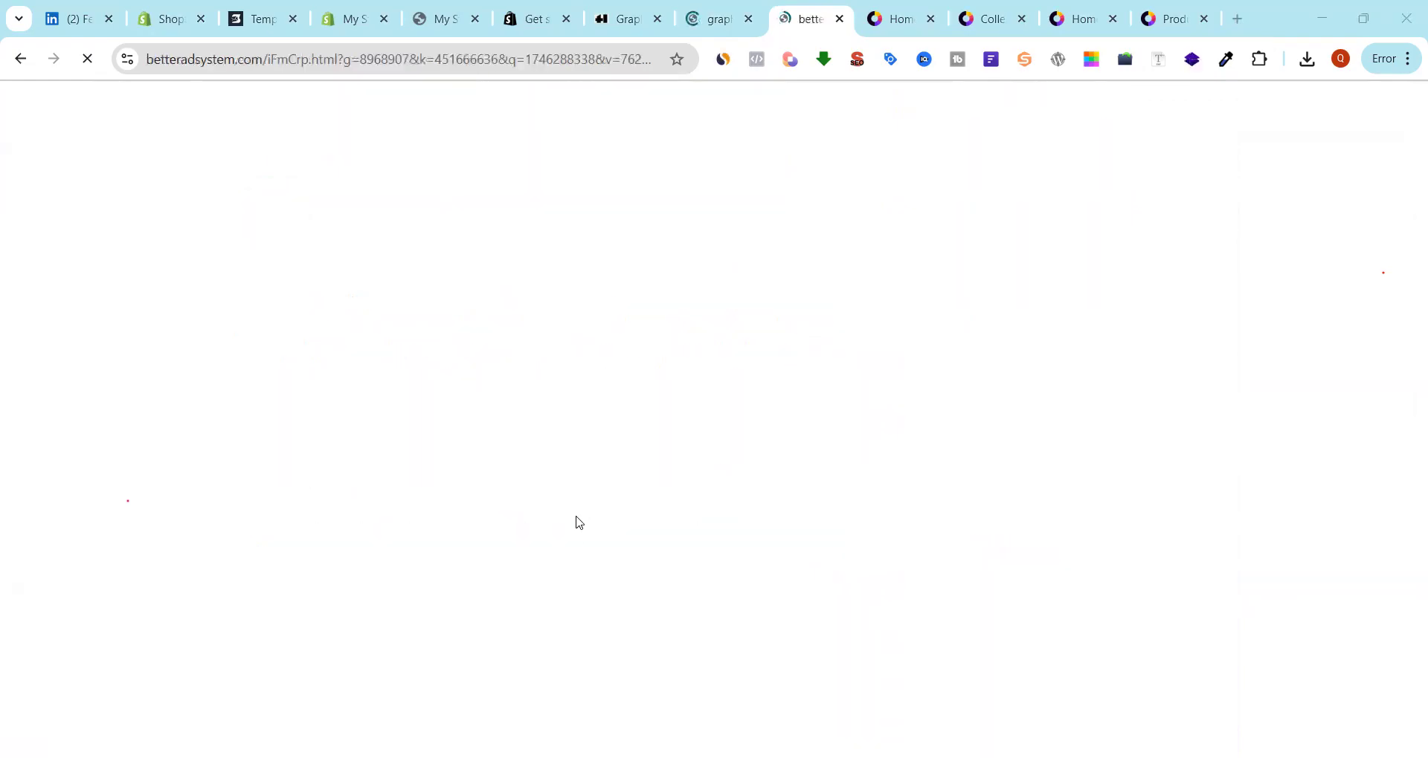
Dismiss the ad on the workupload page and download graphyshopify-10.rar
click(723, 20)
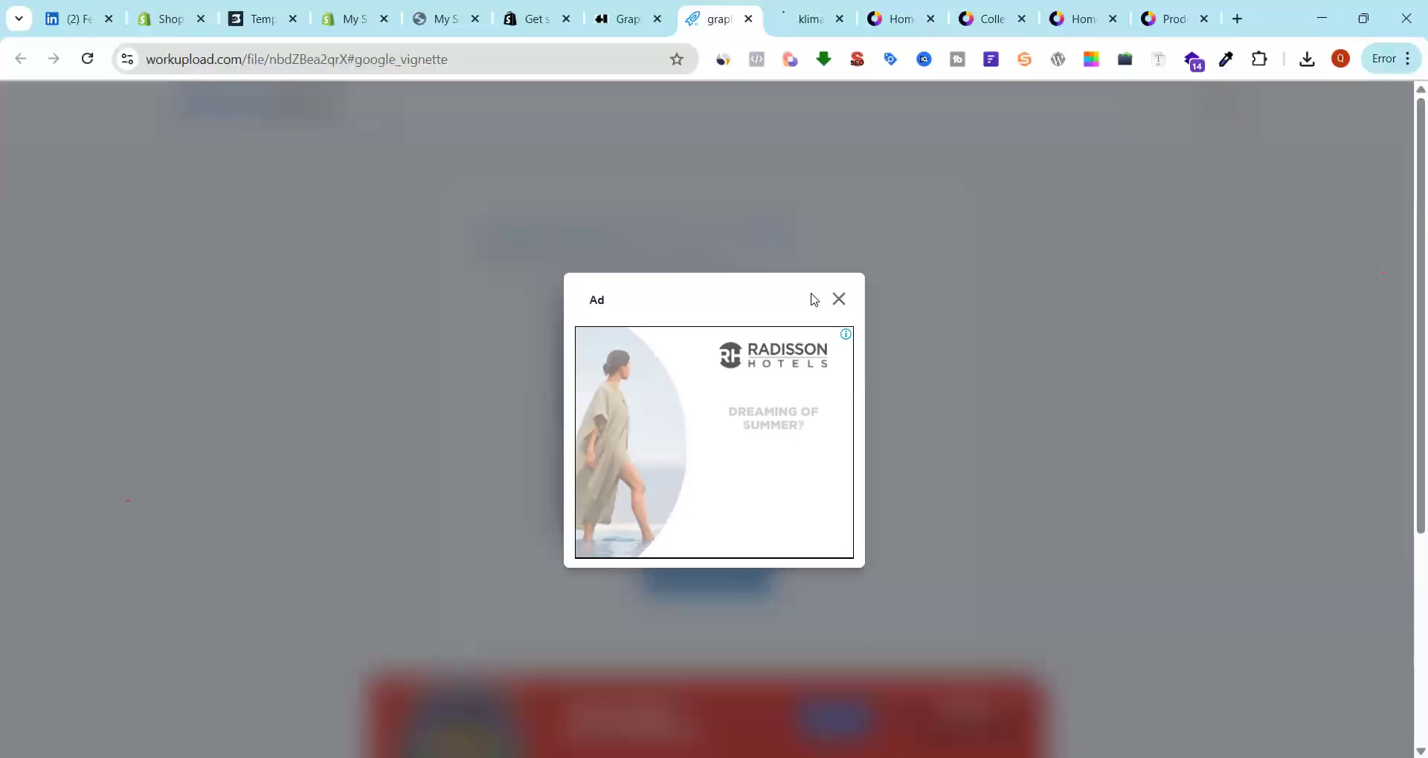
click(838, 297)
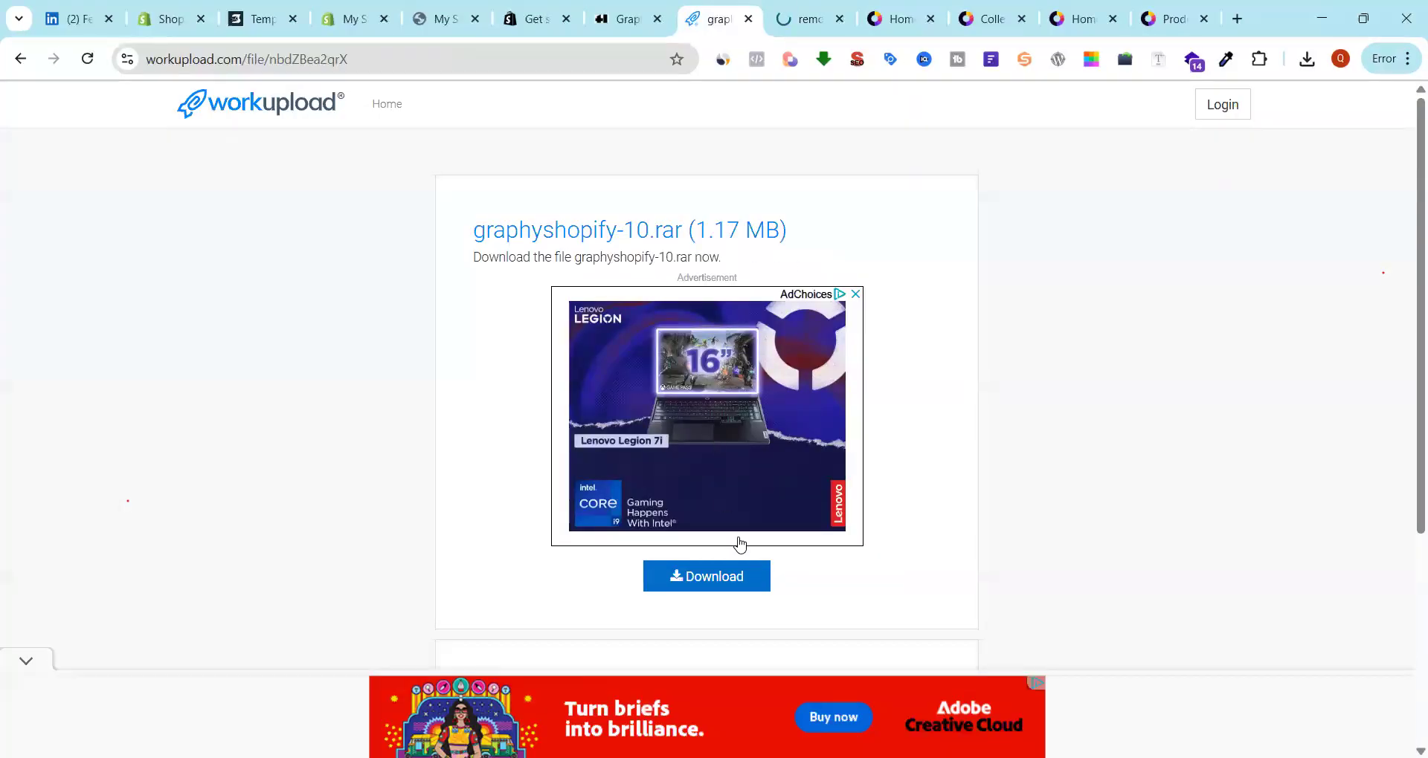
click(738, 576)
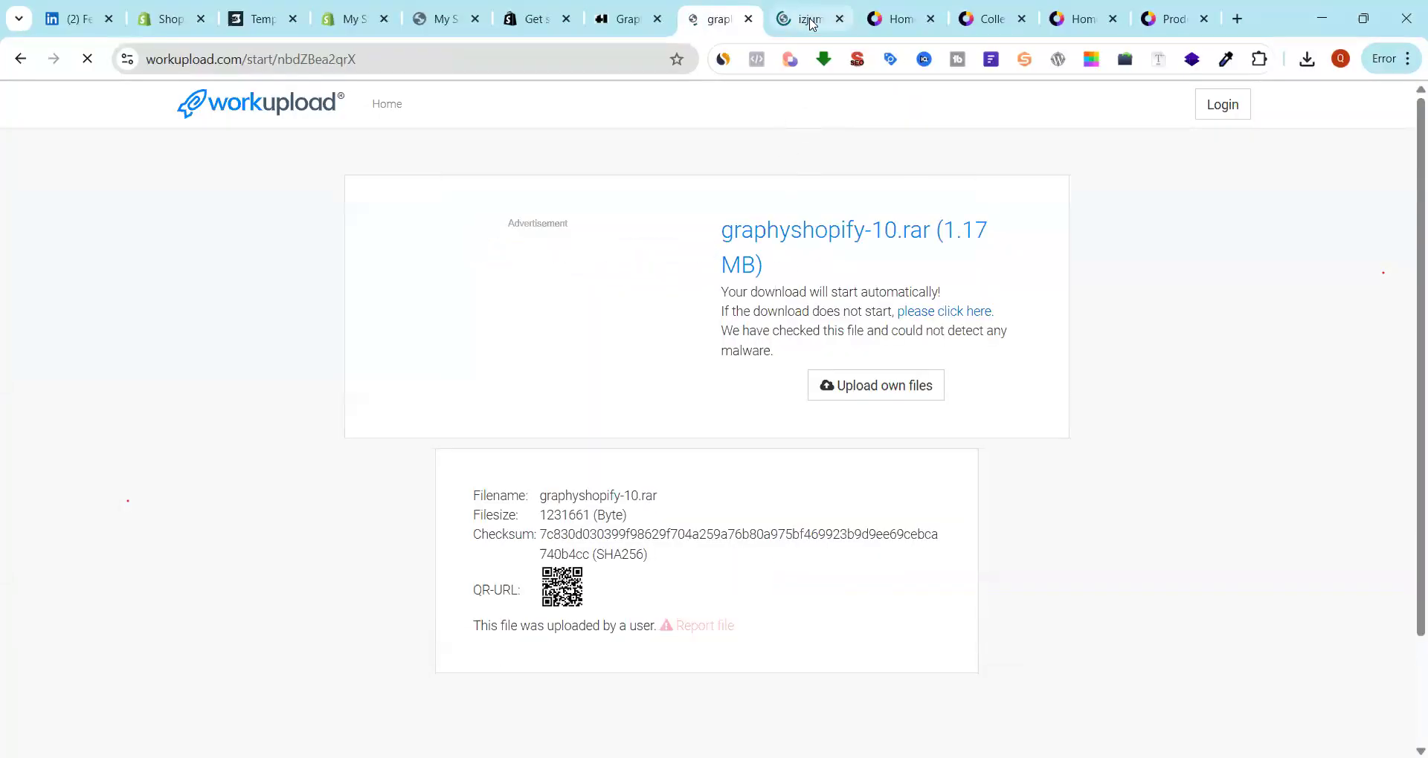
Close the redirected ad tab and open the ThemeForest demo link from the original Graphy theme page
click(801, 20)
click(840, 18)
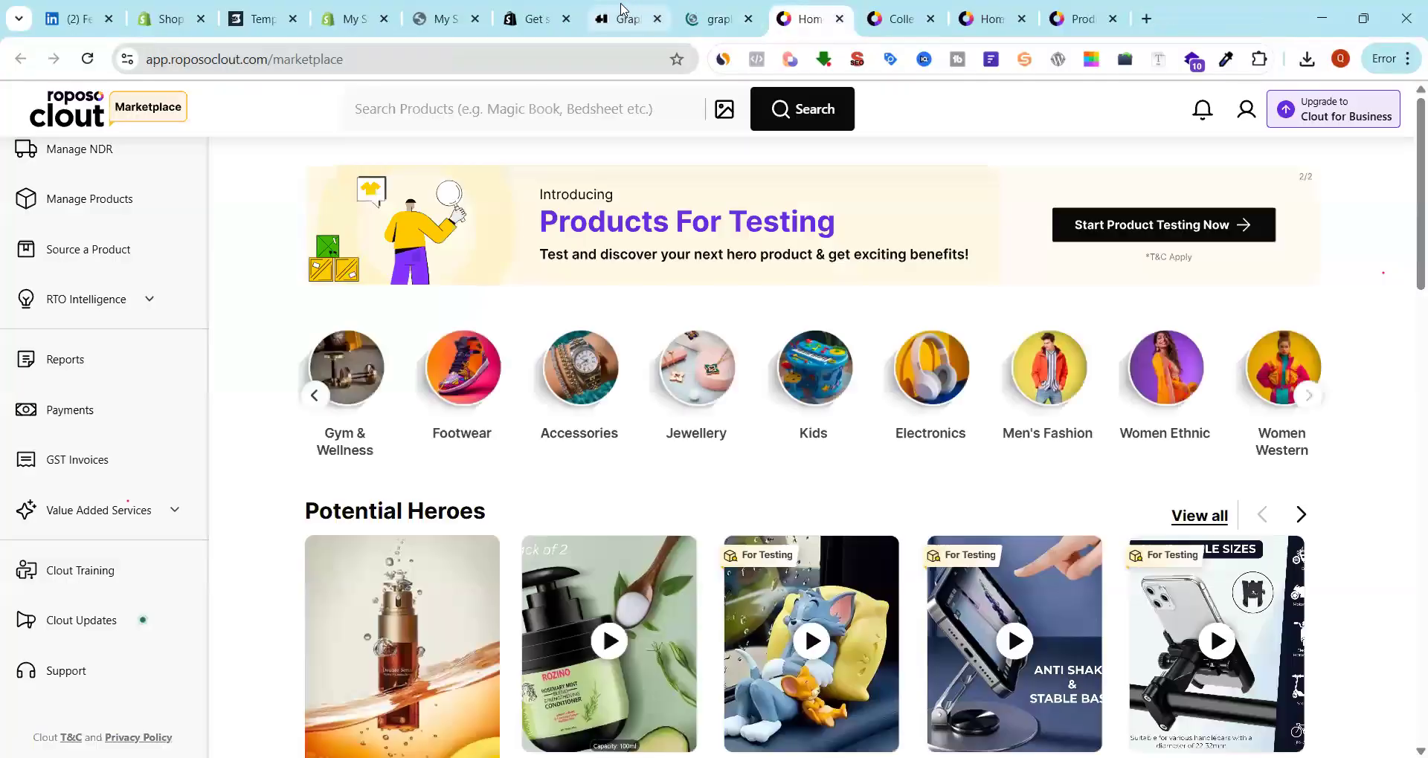
click(628, 18)
click(560, 446)
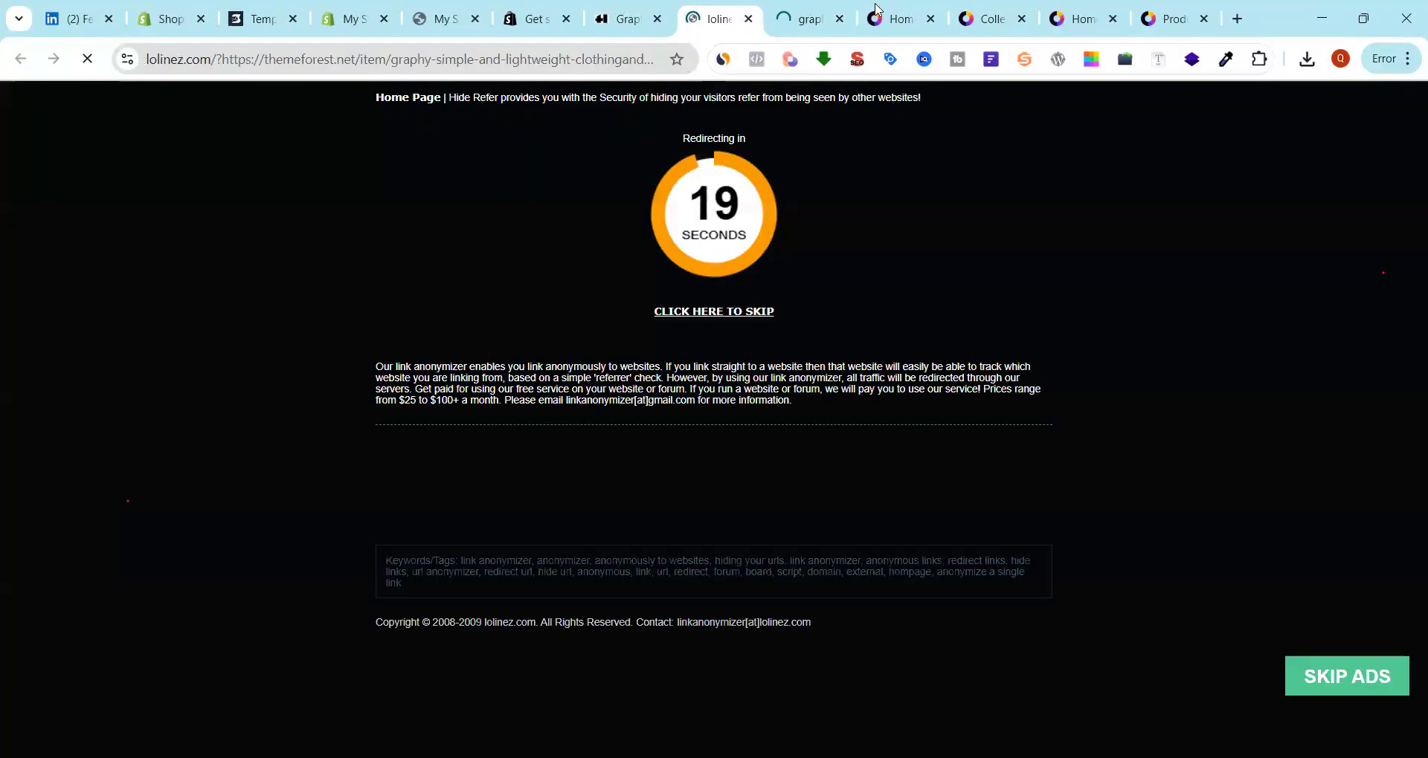
Close the two Roposo Clout home tabs and the Potential Heroes collection tab
click(899, 19)
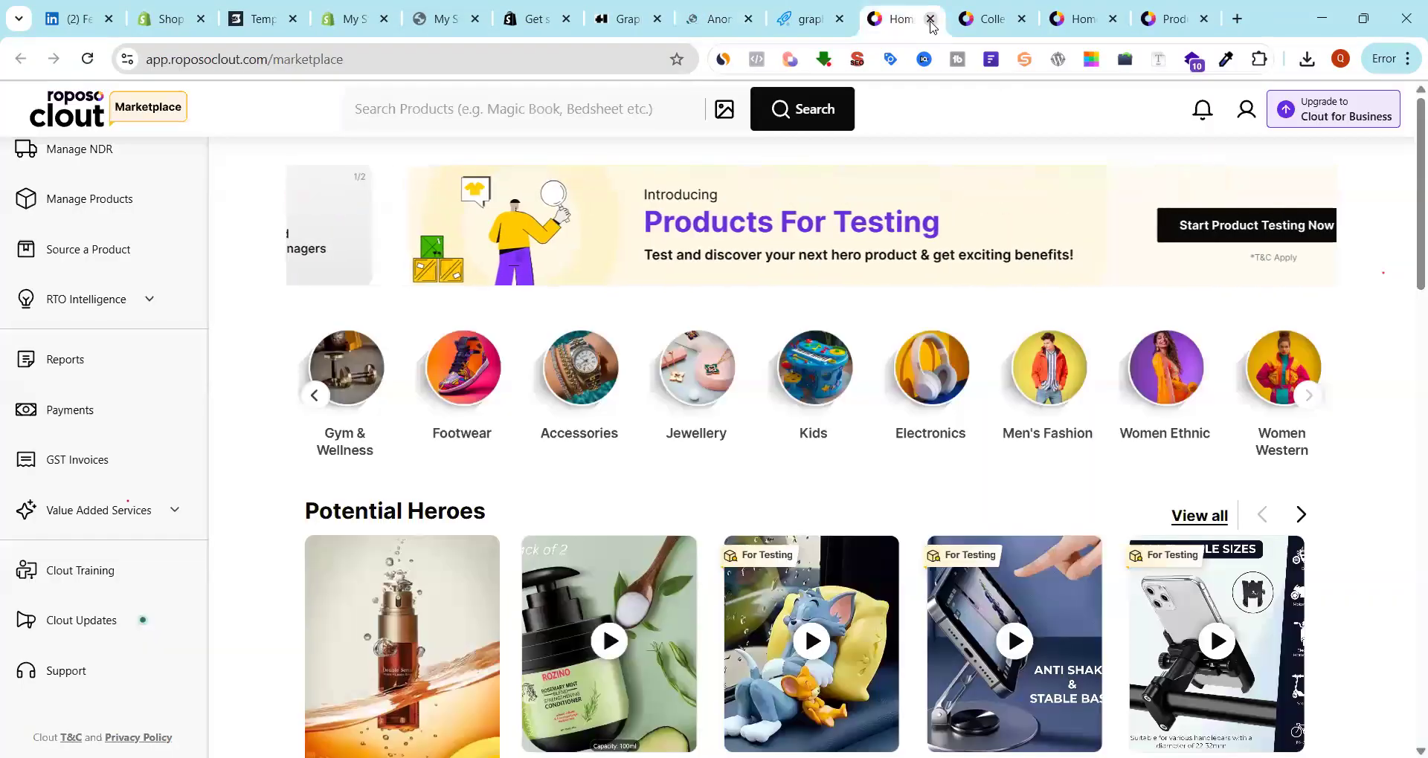
click(930, 20)
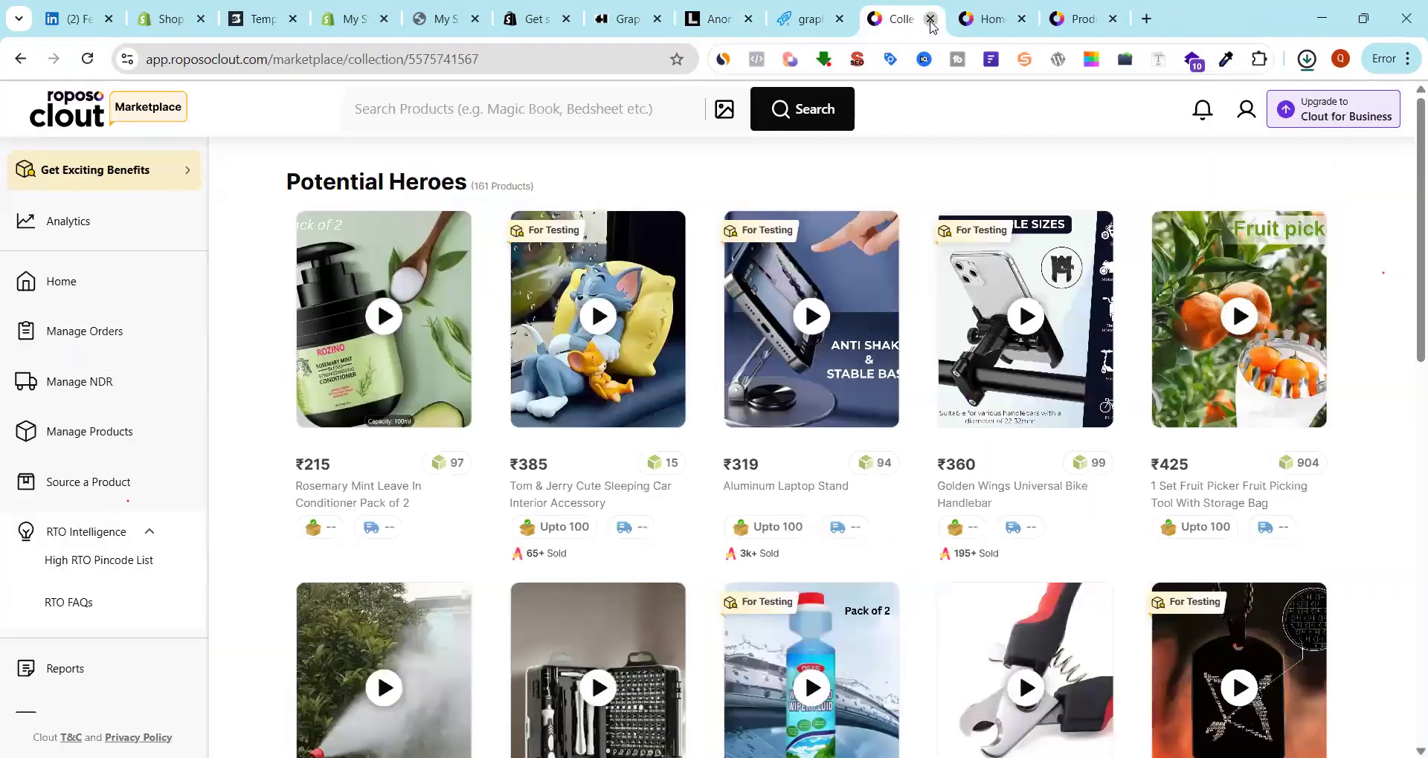
click(931, 21)
click(930, 20)
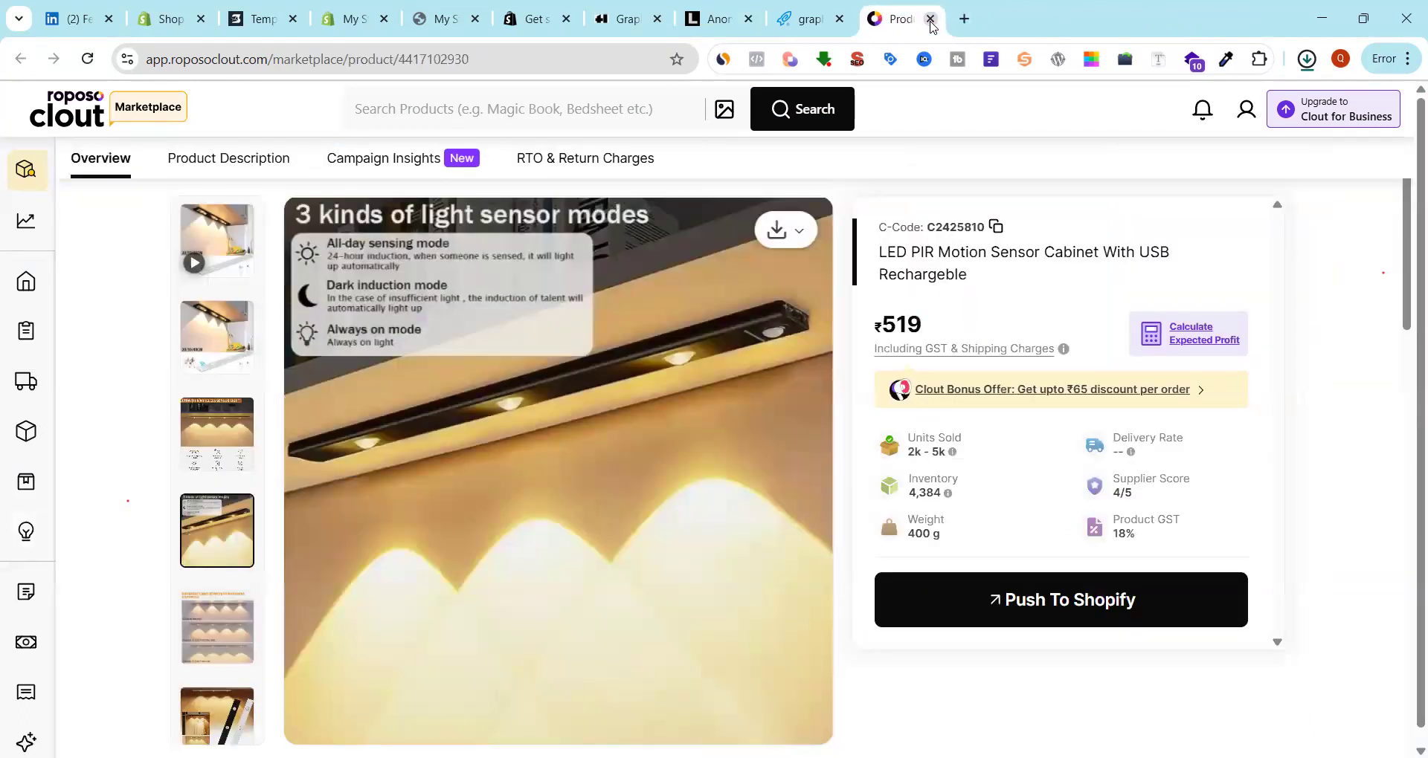
Close the LED motion sensor product tab and skip the redirect countdown to reach the Graphy item page on ThemeForest
click(930, 19)
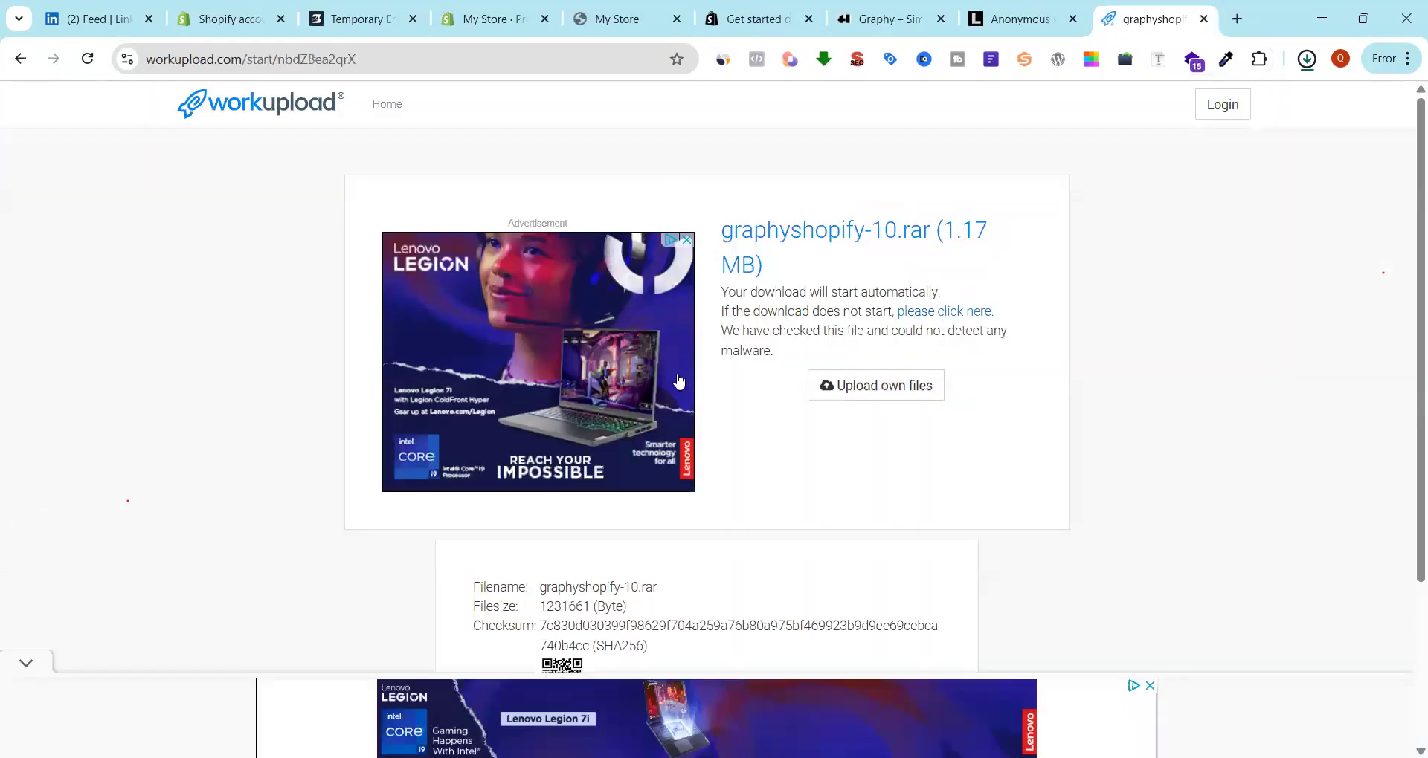
click(1005, 17)
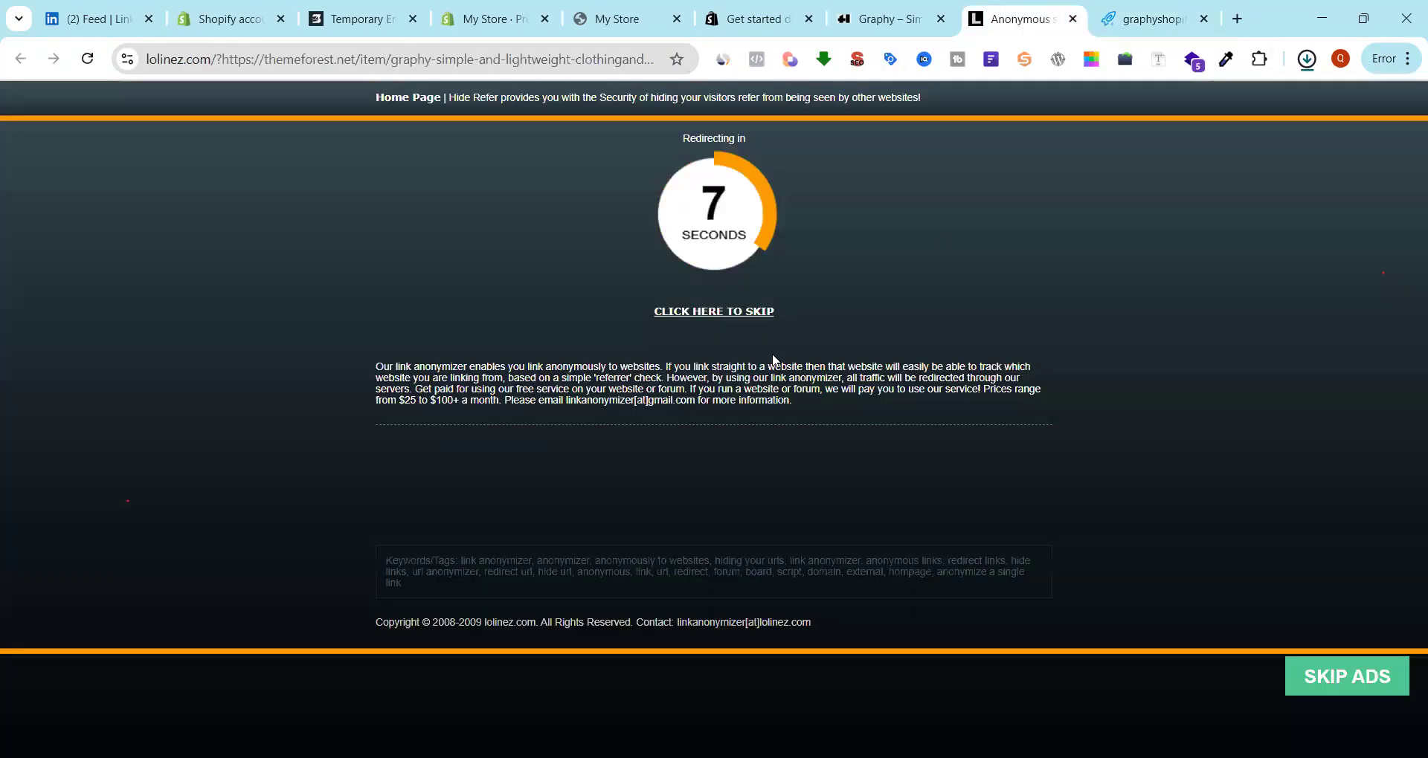
click(736, 316)
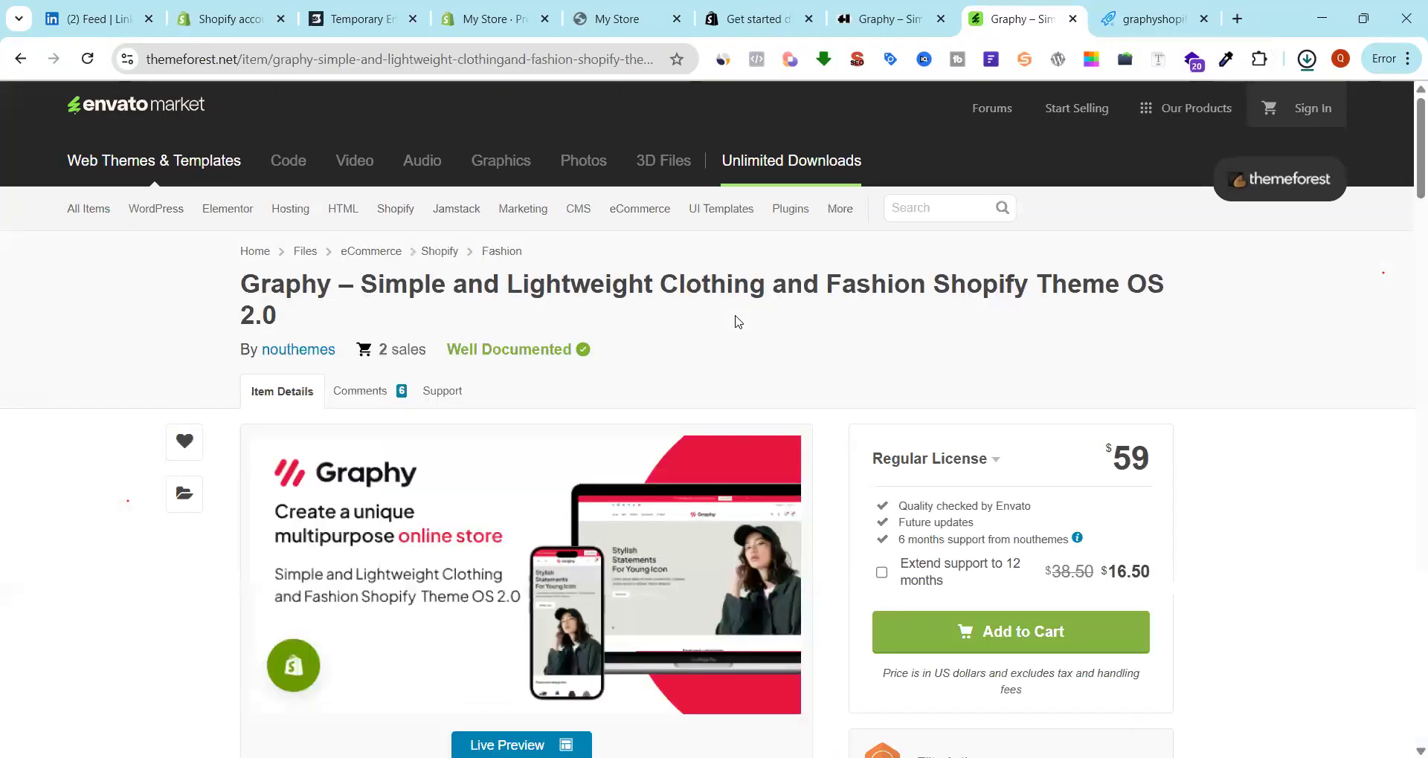
Open the Graphy theme's live preview and launch its Home 01 demo store
scroll(617, 353, down, 4)
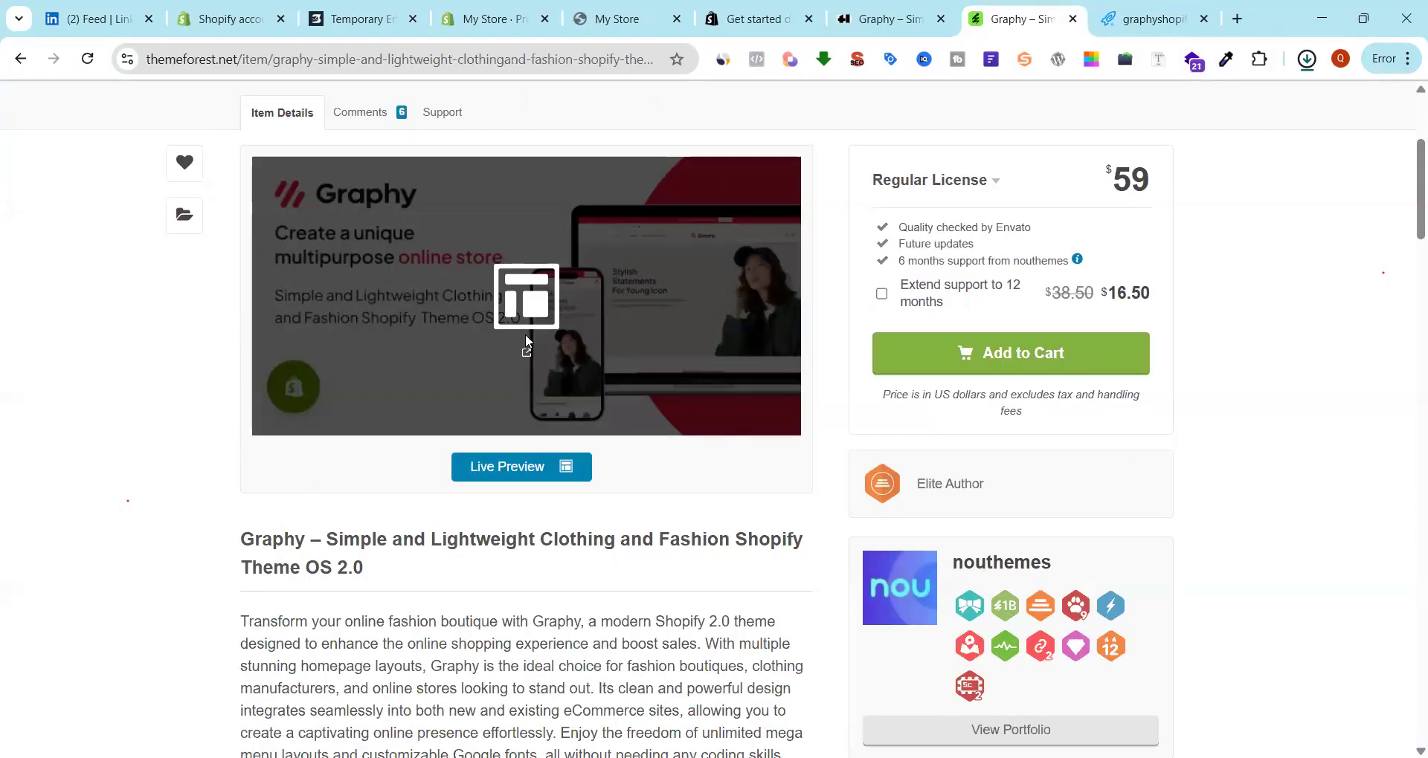
click(527, 336)
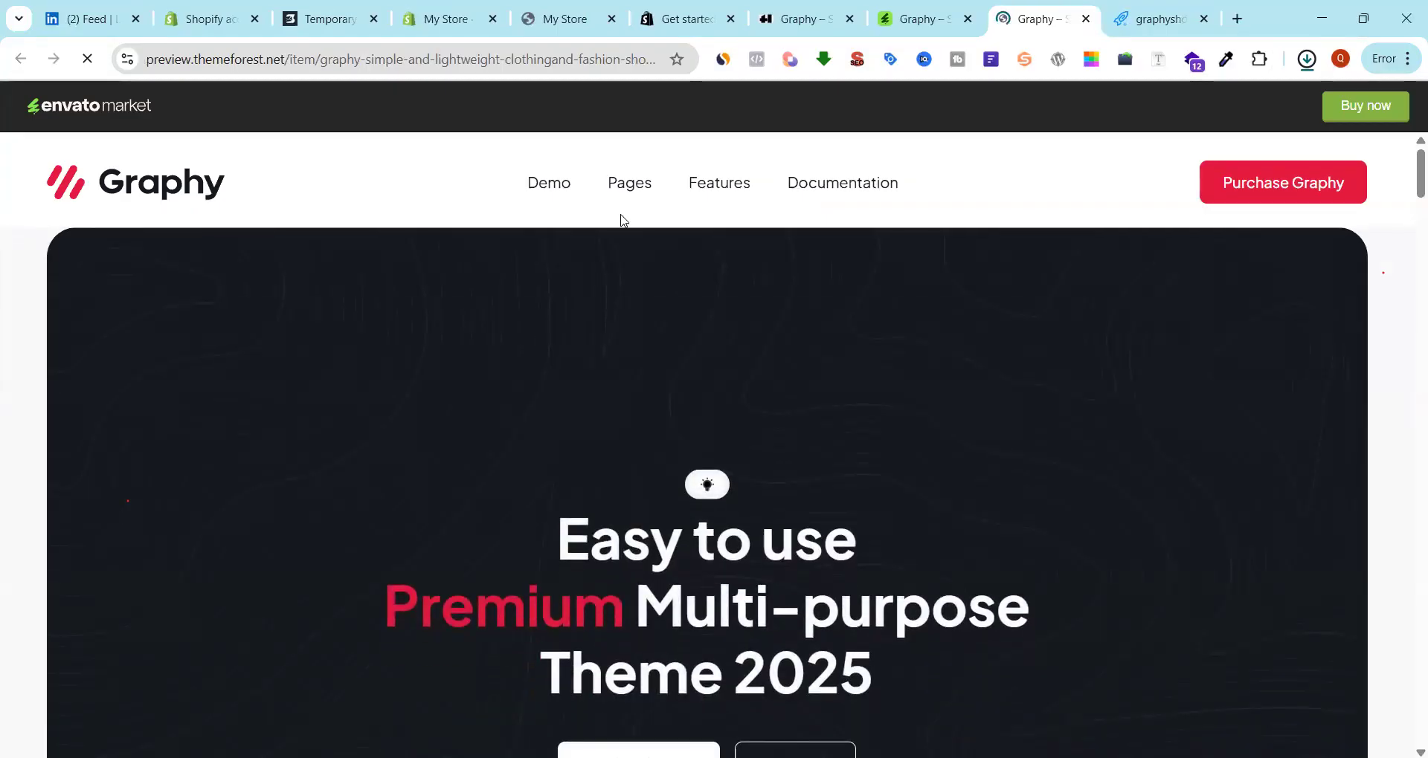
scroll(552, 197, down, 1)
click(551, 195)
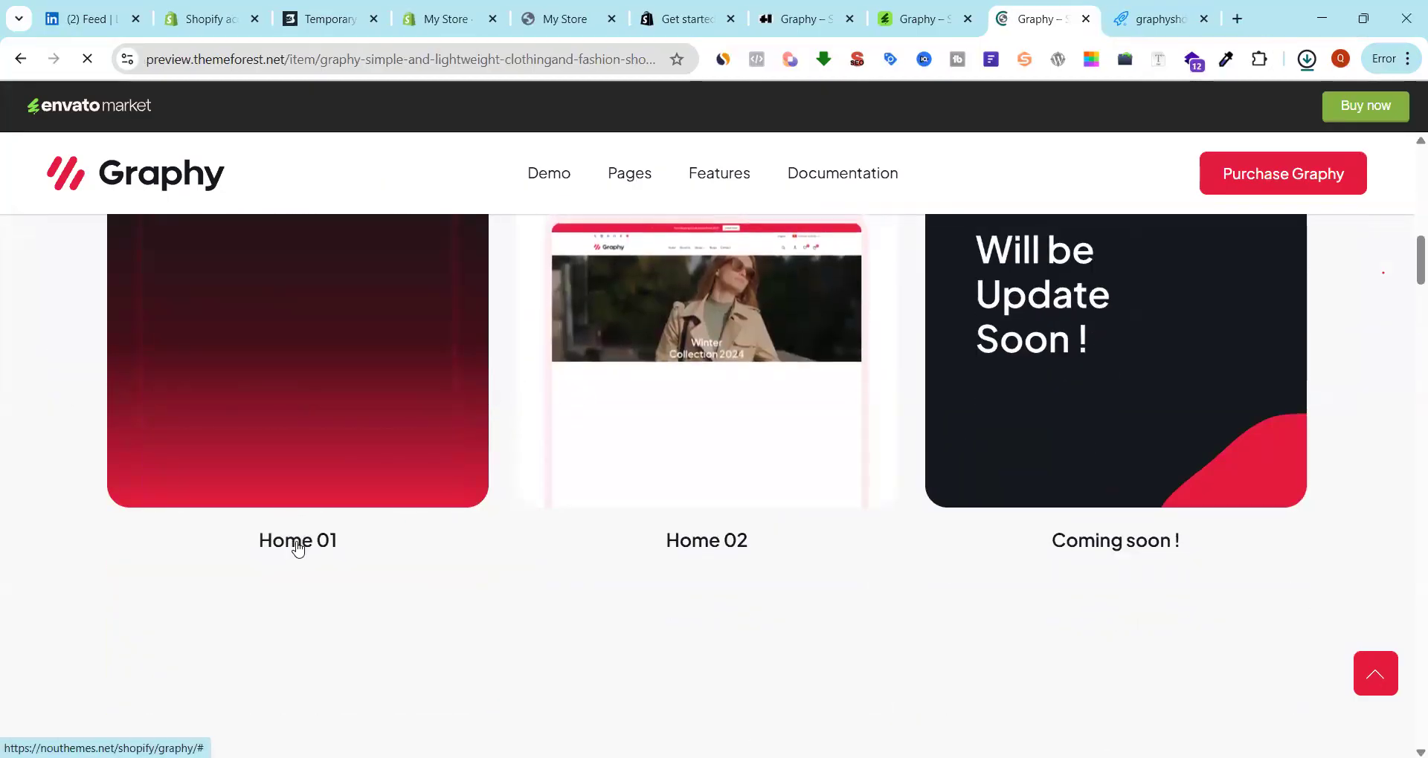
click(296, 542)
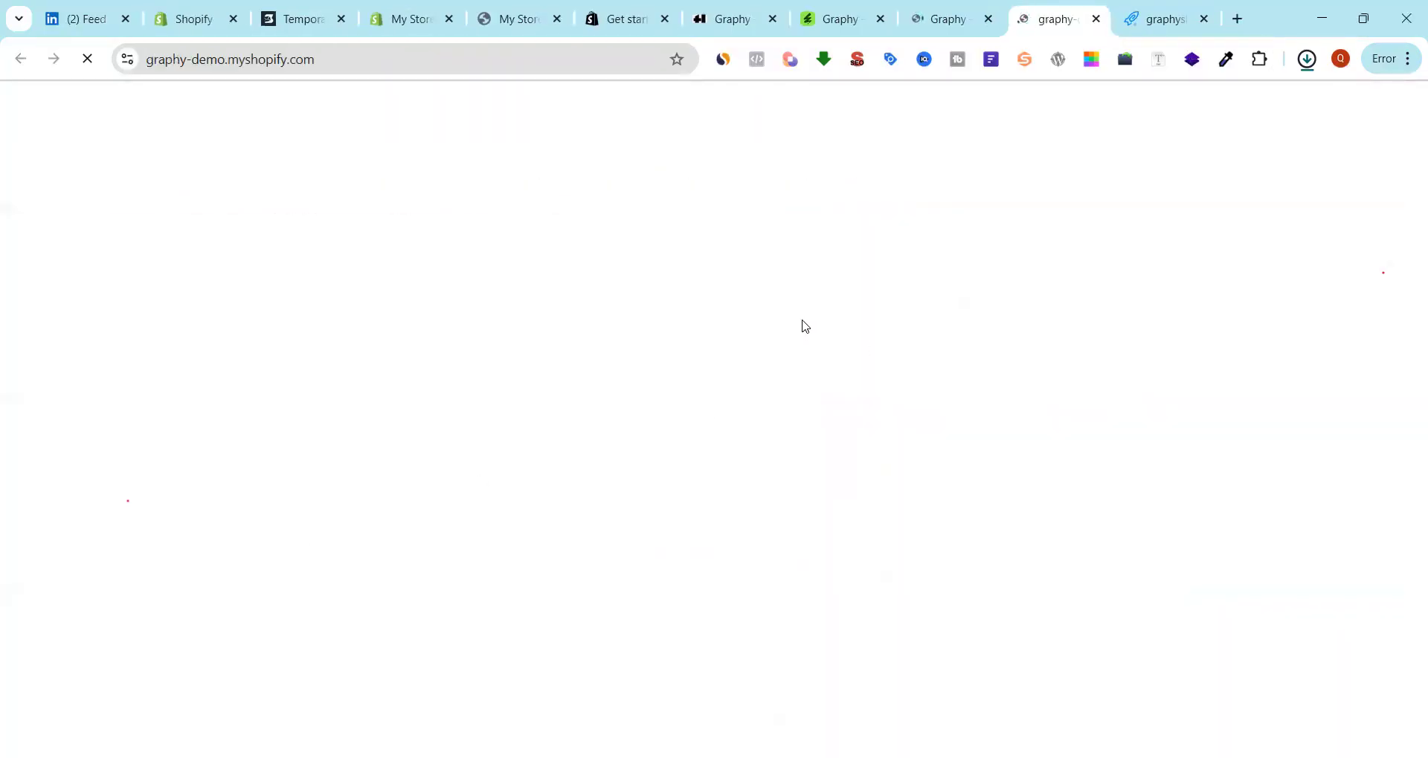
Look through the Home 01 demo storefront, from the hero banner and featured categories to the collections, products and customer reviews
scroll(809, 322, down, 4)
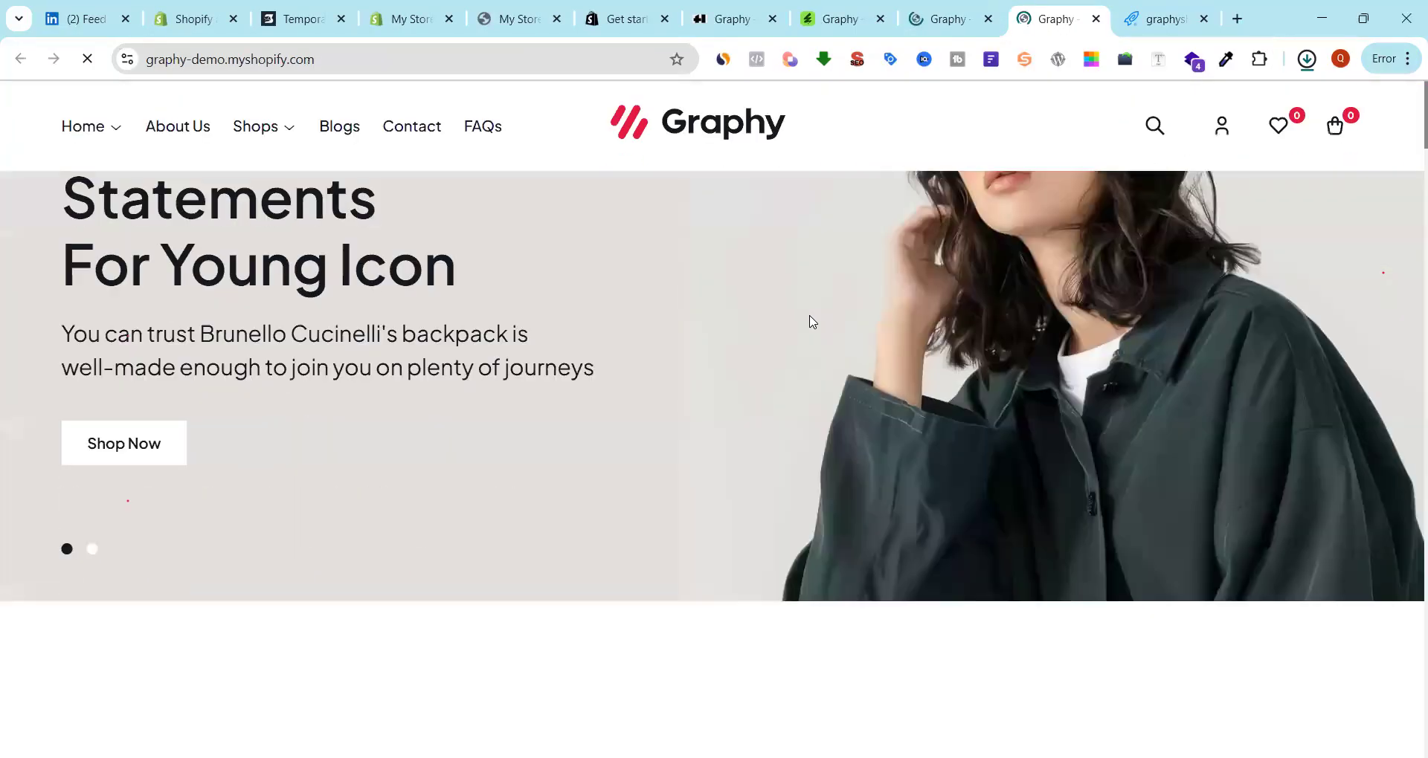
scroll(813, 321, down, 7)
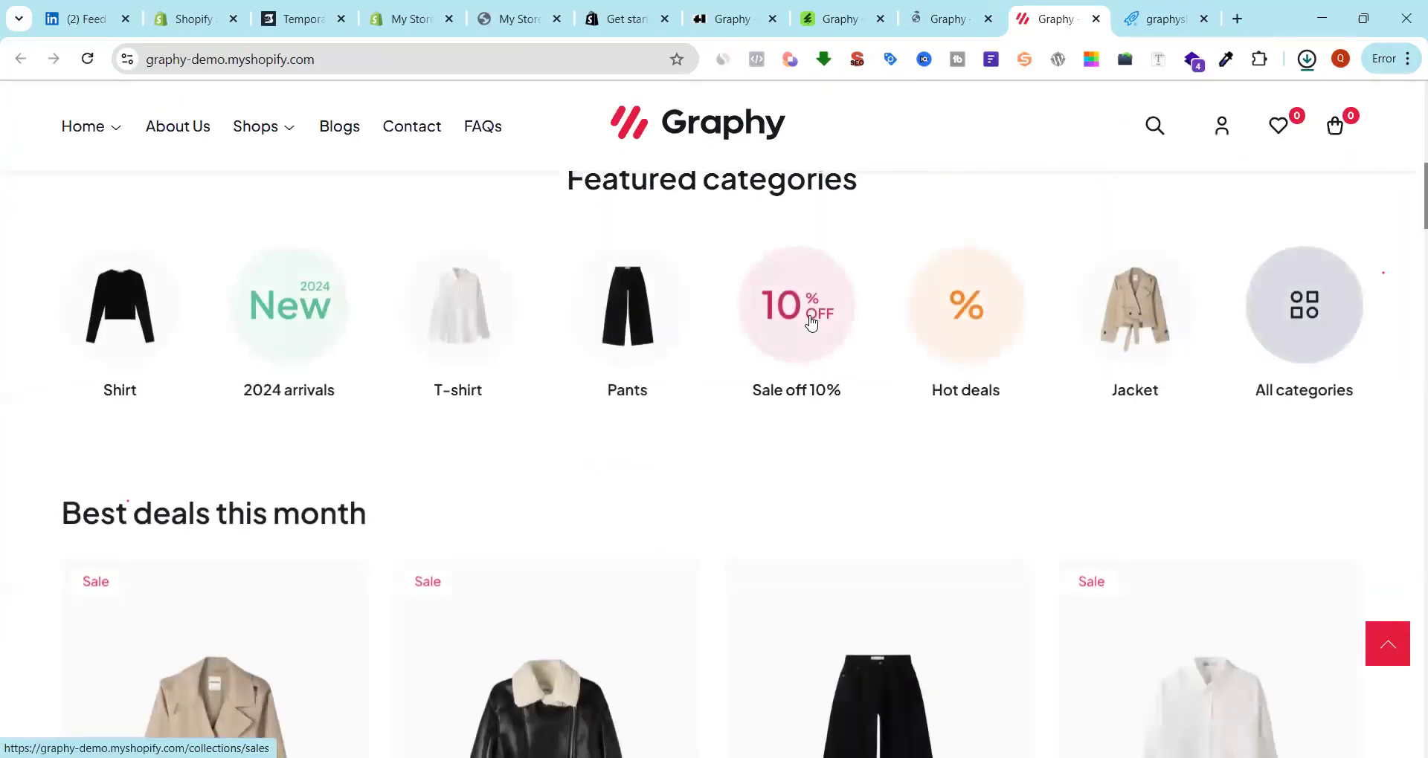
scroll(810, 321, down, 3)
scroll(818, 328, down, 8)
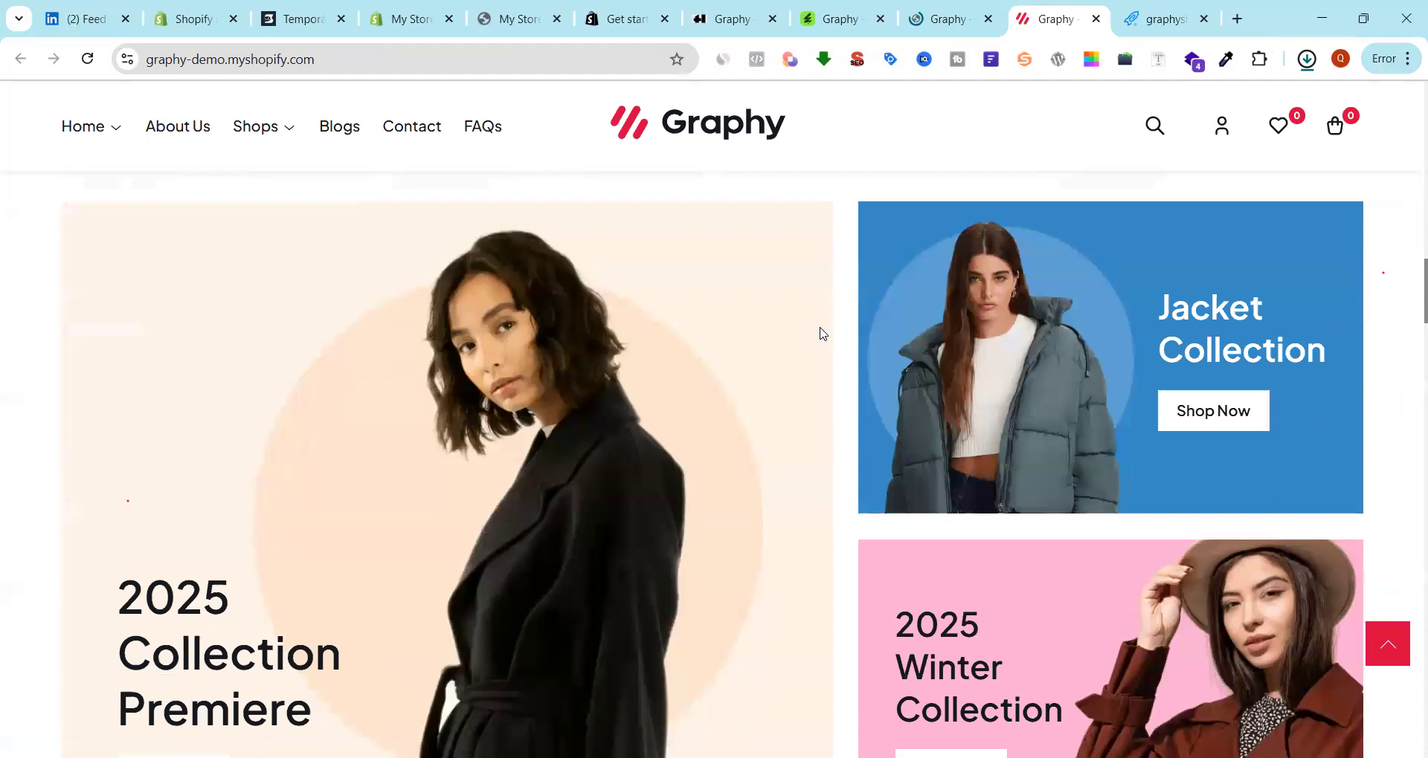
scroll(821, 333, down, 20)
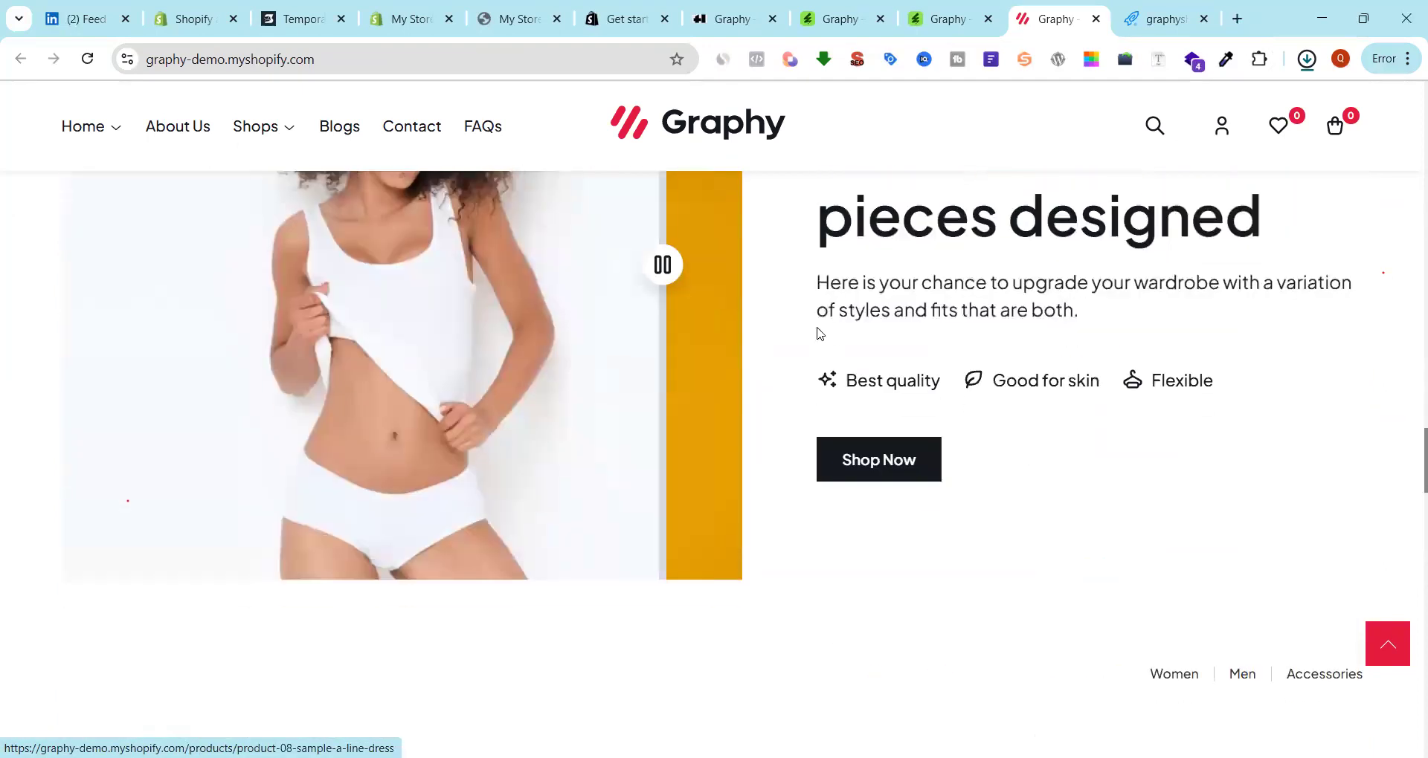
scroll(818, 332, down, 15)
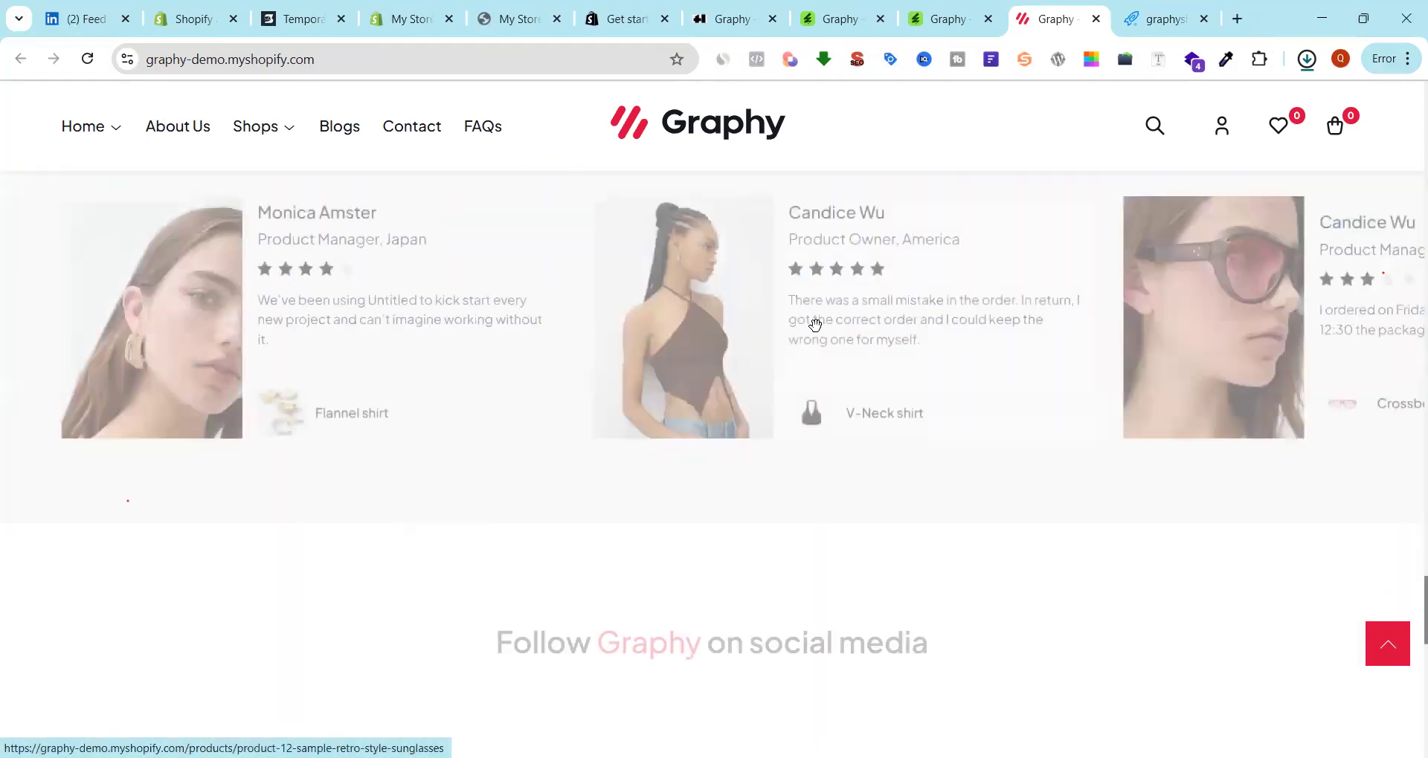
scroll(814, 324, up, 6)
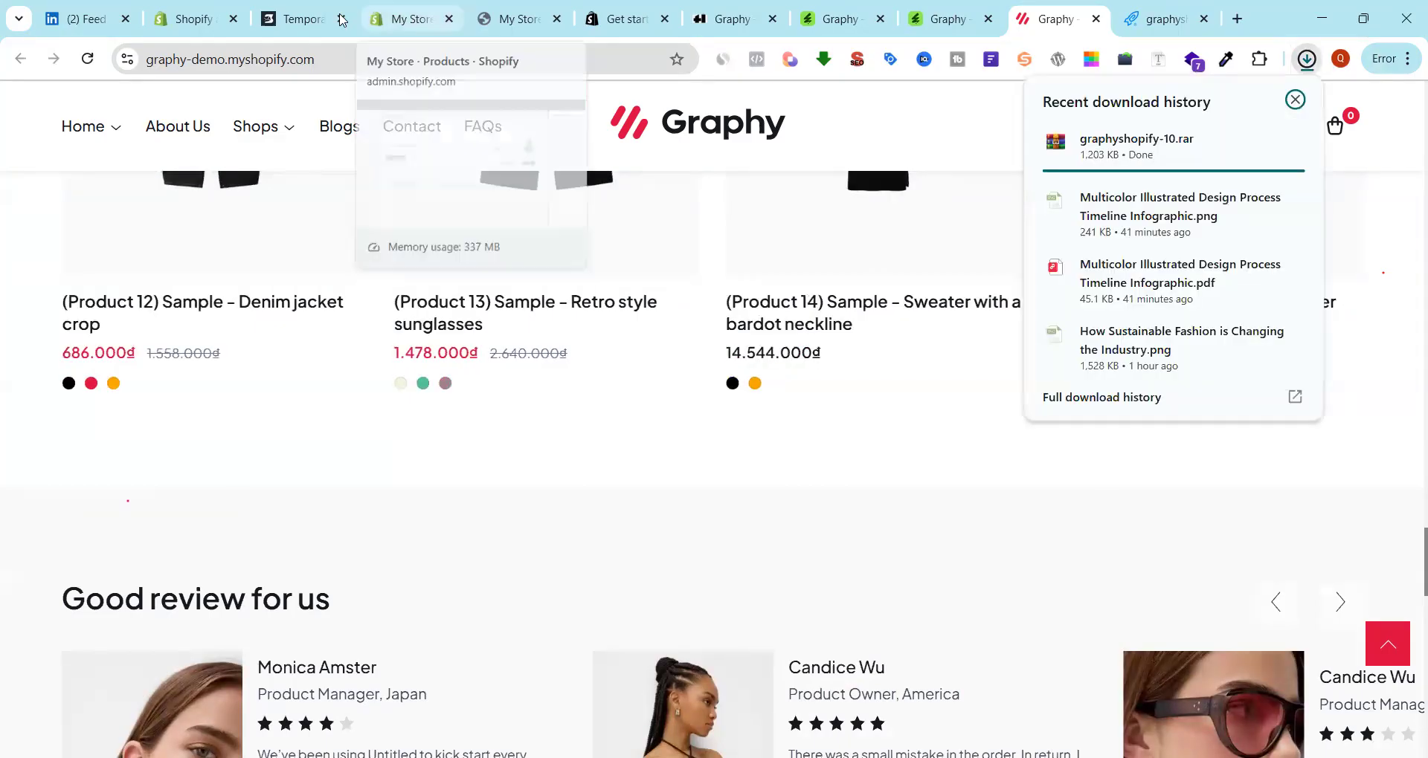
Switch back to the Shopify admin, go to its home page and close the setup guide
click(515, 15)
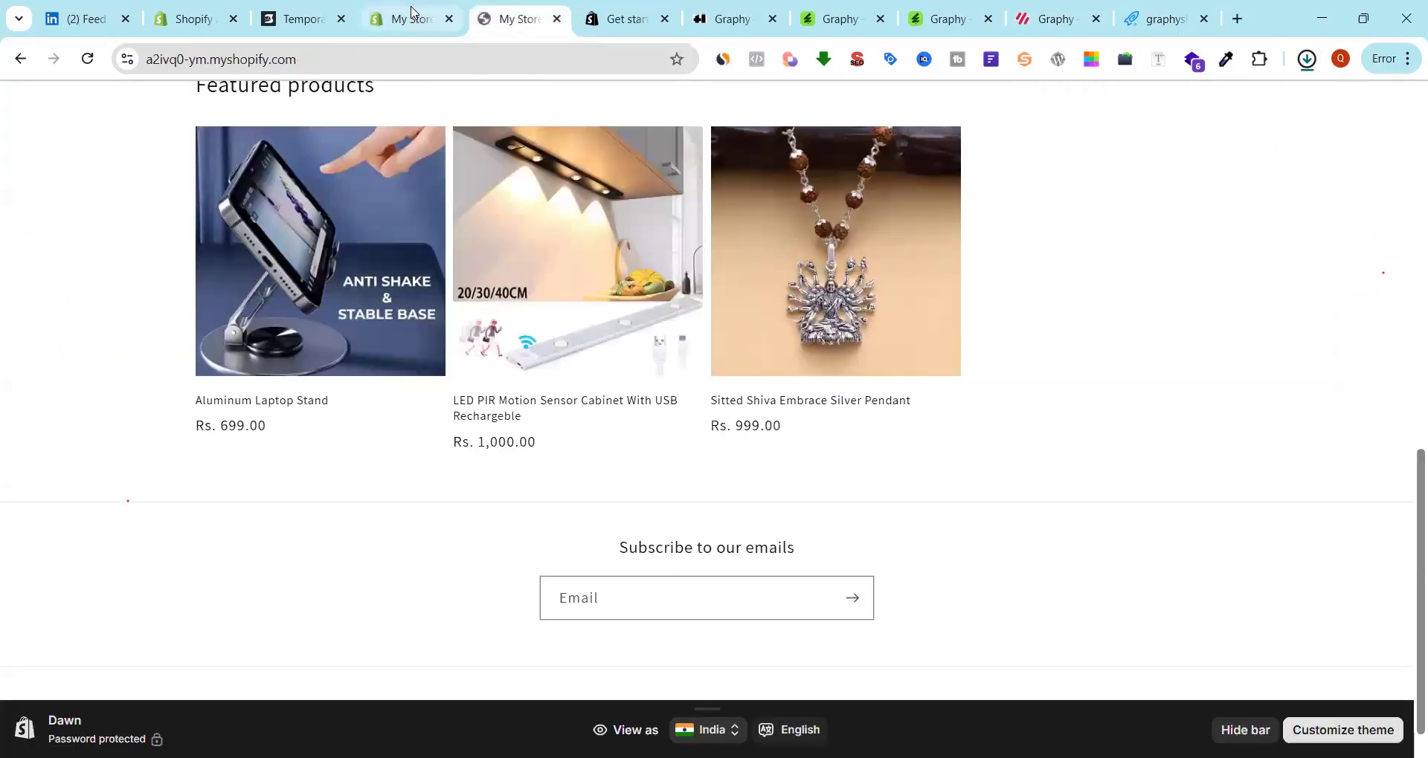
click(408, 18)
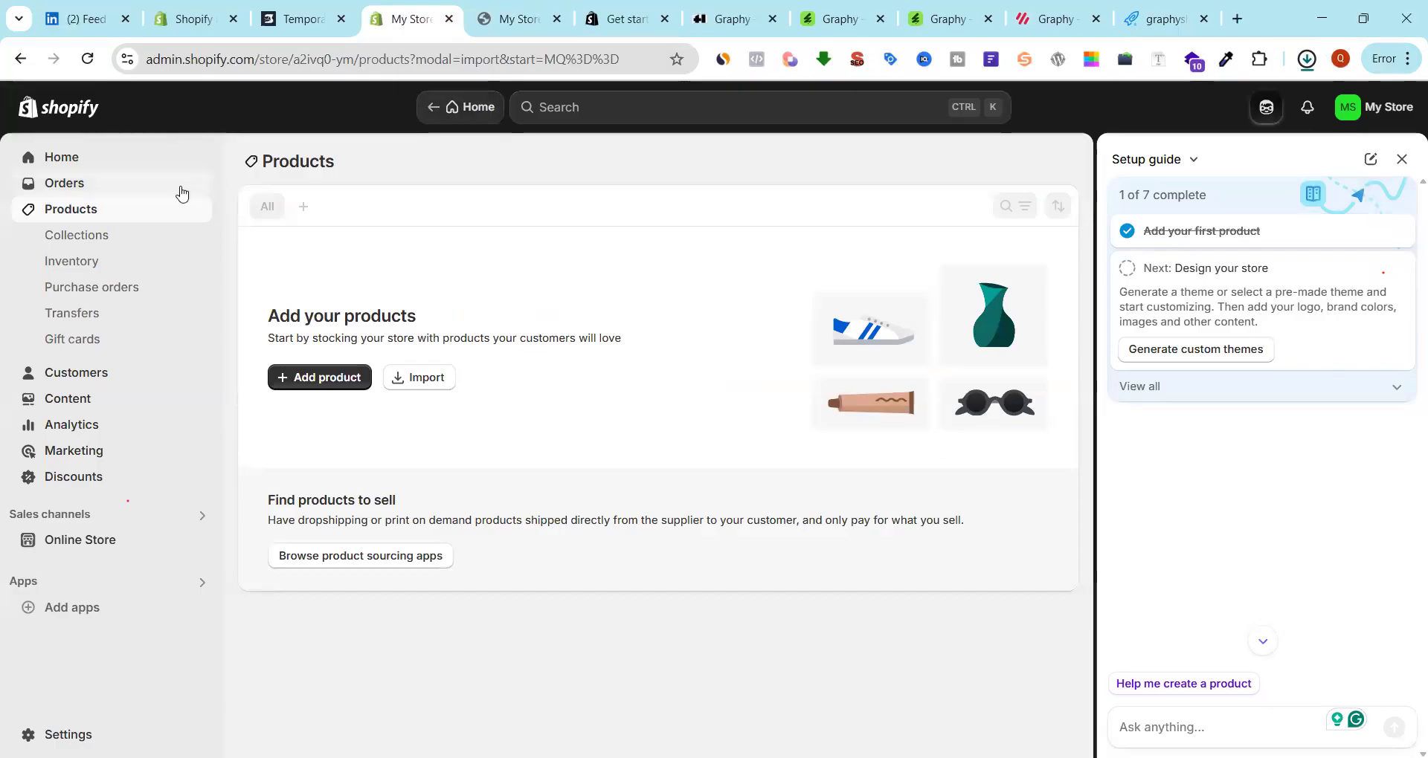
click(112, 159)
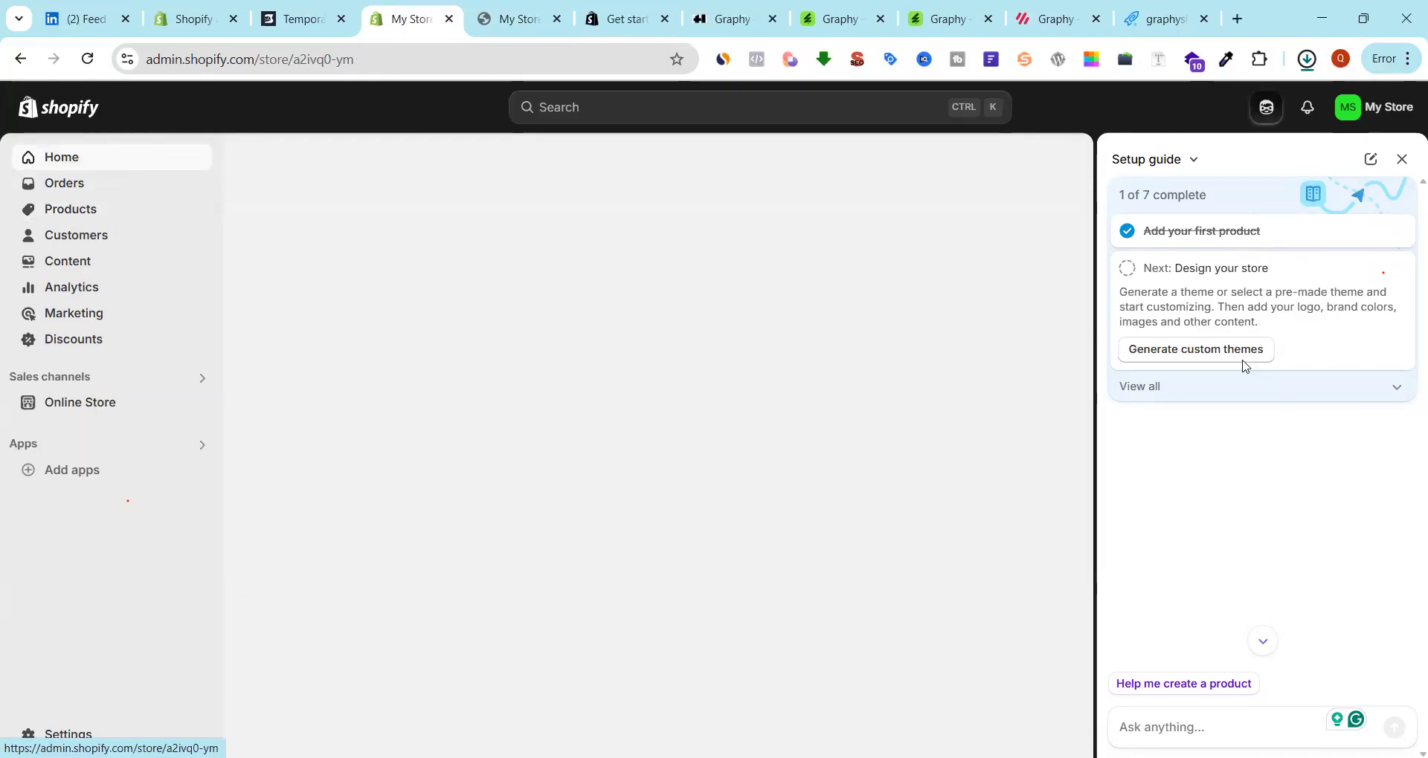
click(1403, 161)
Collapse the trial notice and dismiss the plan offer banner on the admin home page
scroll(1201, 311, down, 1)
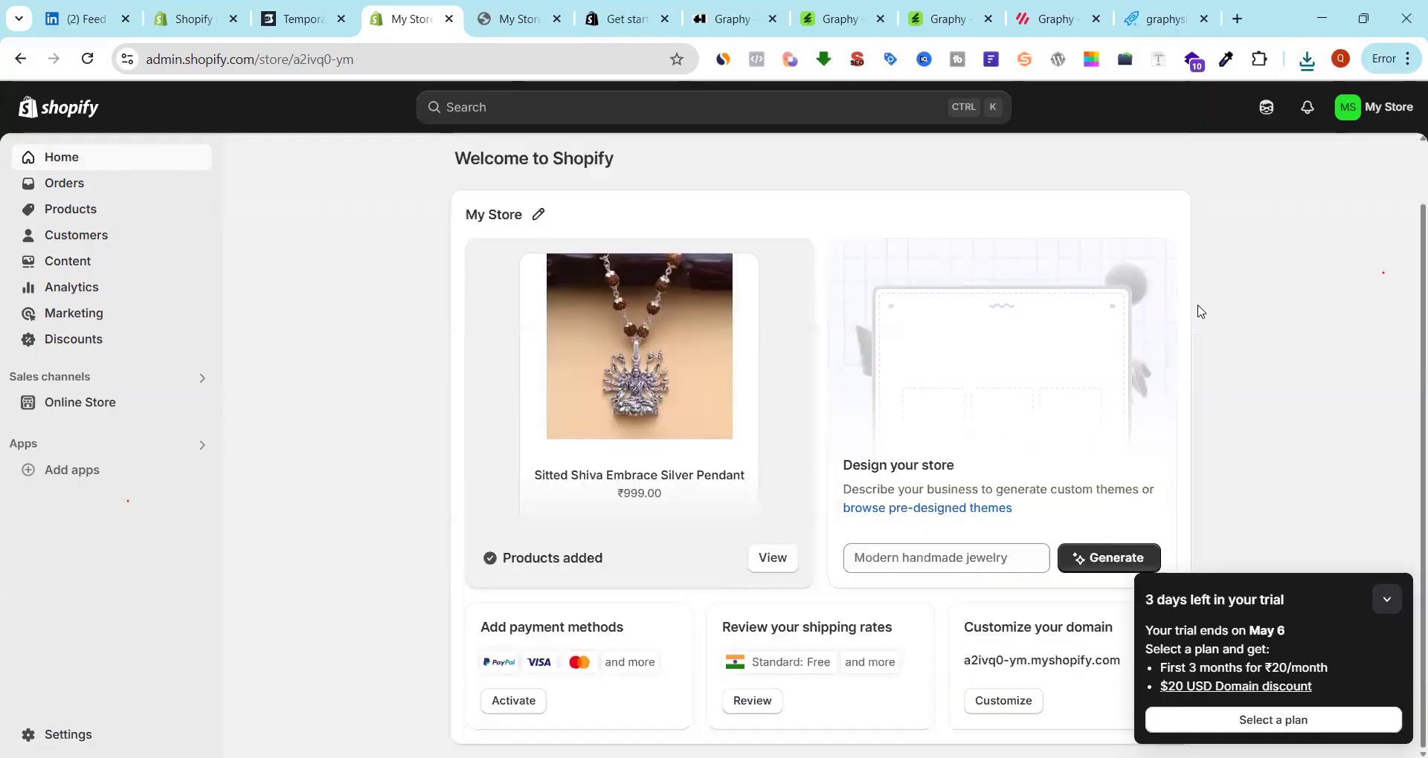
click(1387, 600)
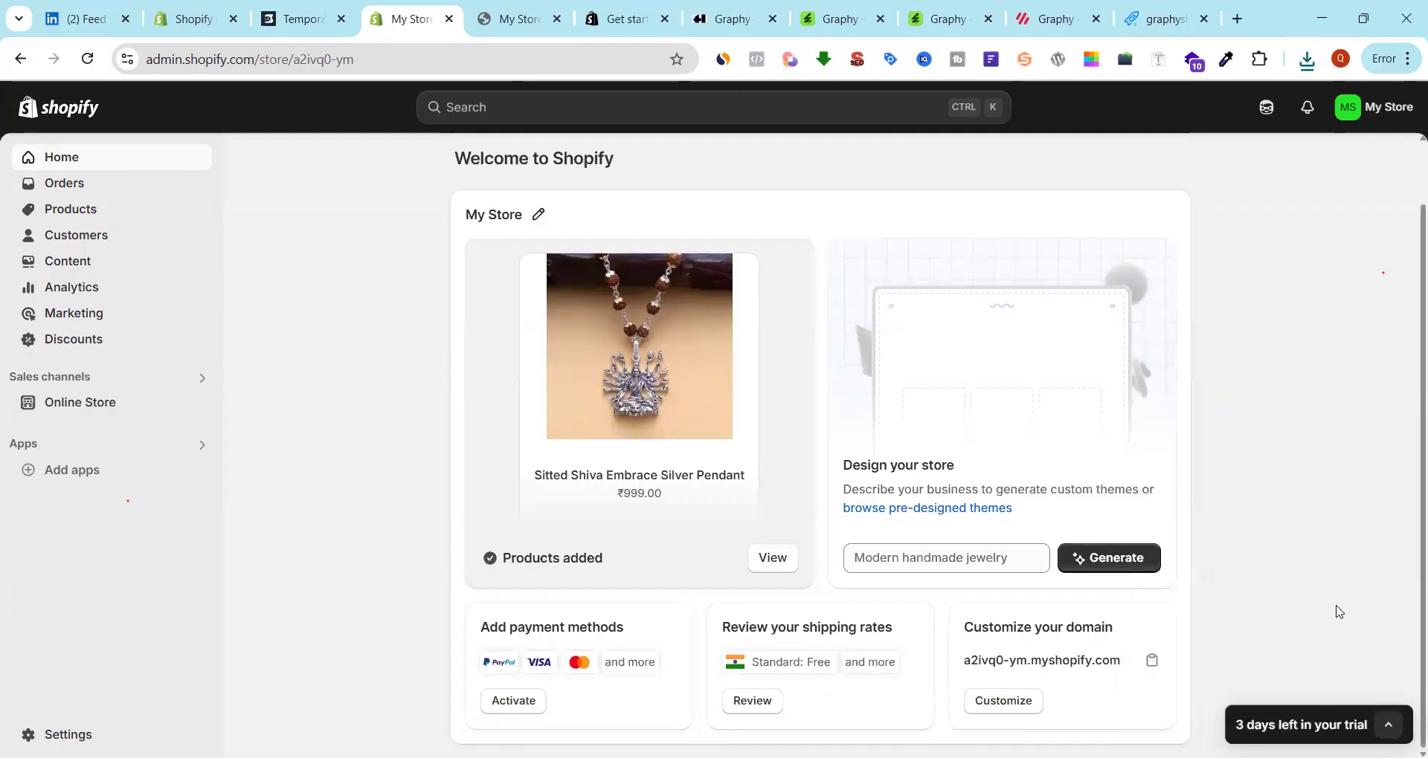
scroll(1129, 519, up, 1)
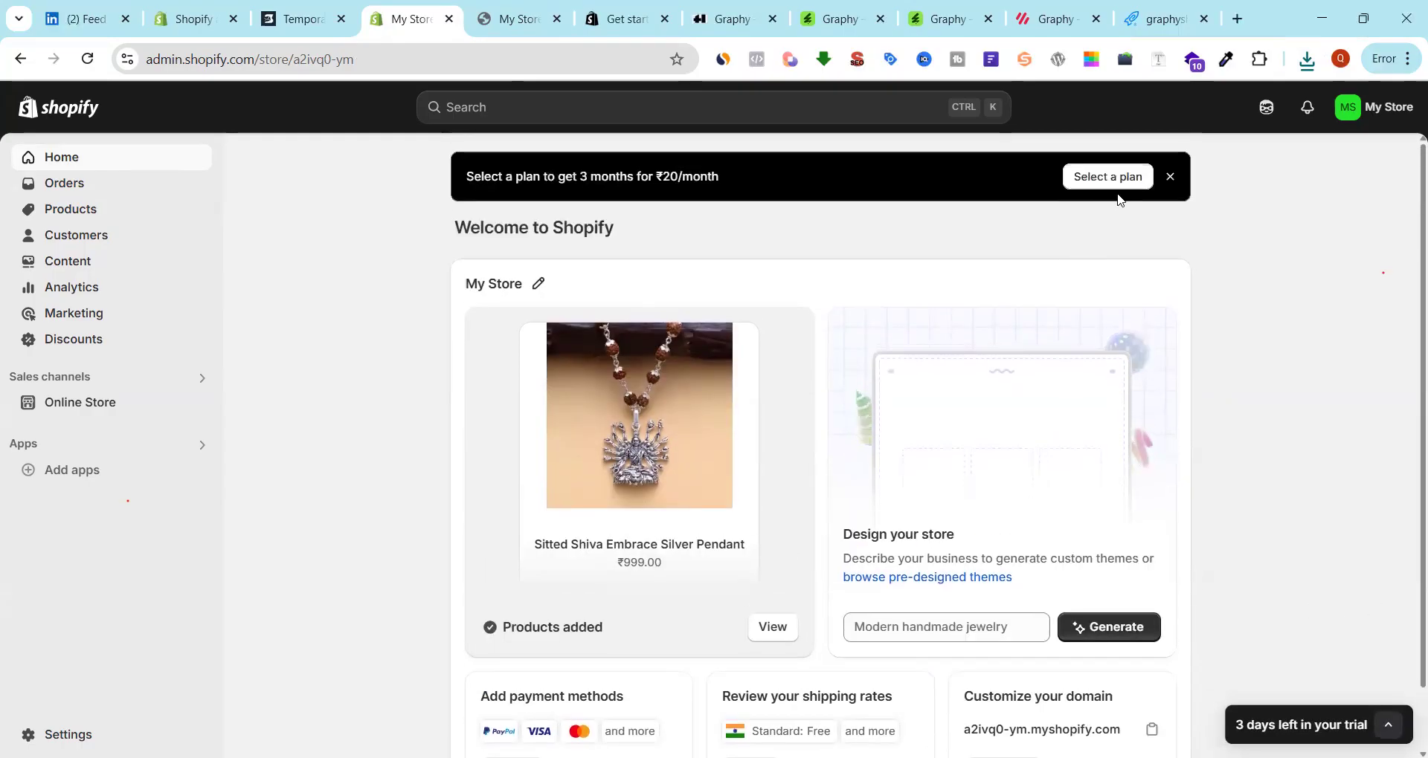
click(1172, 179)
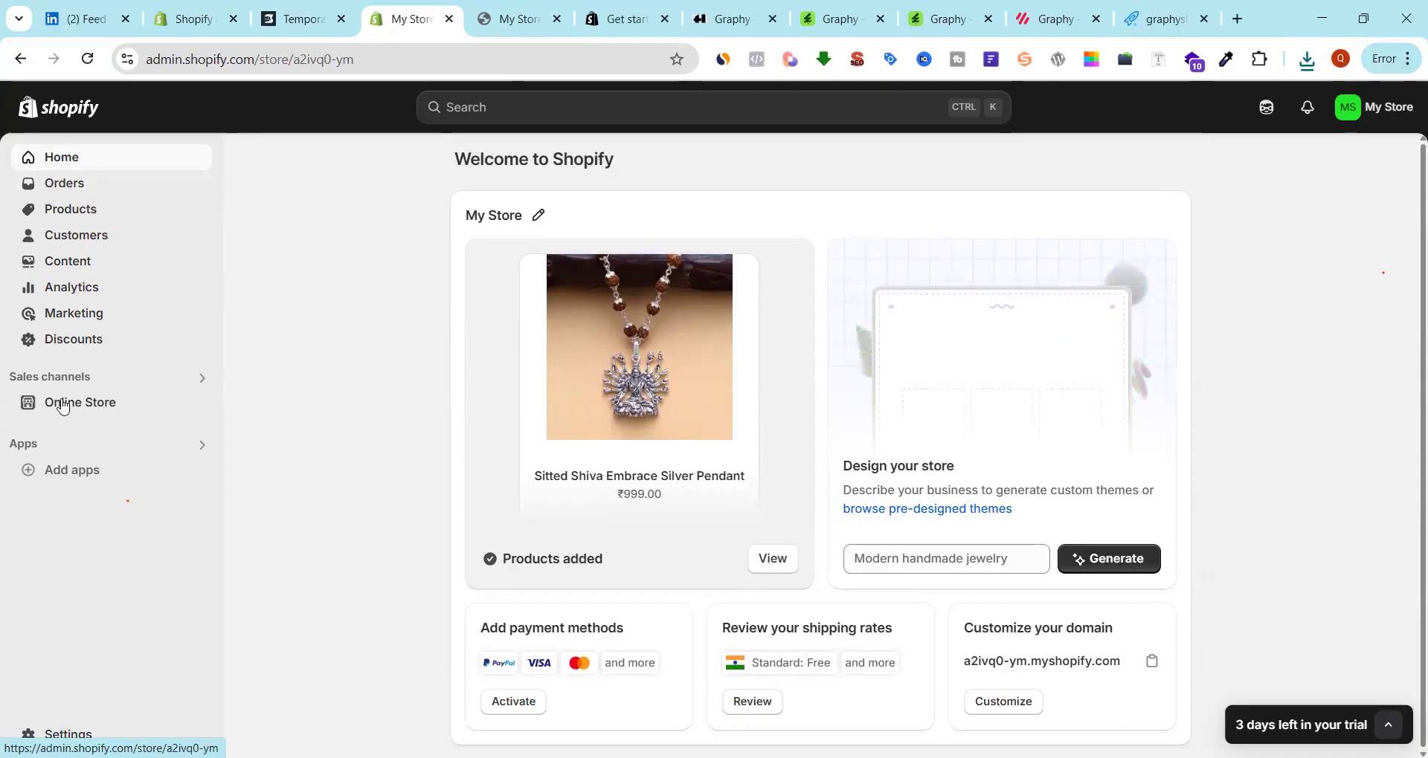
Open the Online Store themes page and examine the theme import options, theme library and popular free themes
click(58, 408)
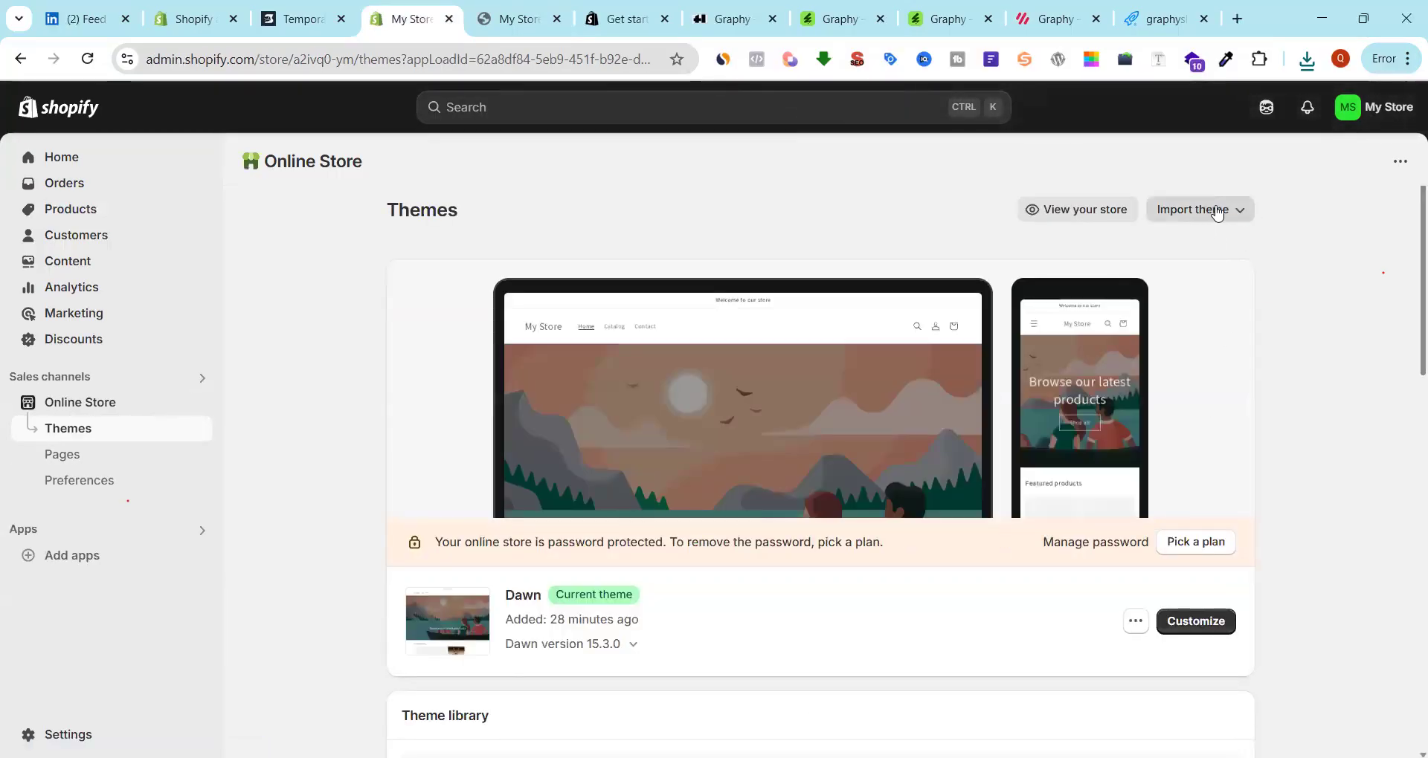
click(1217, 214)
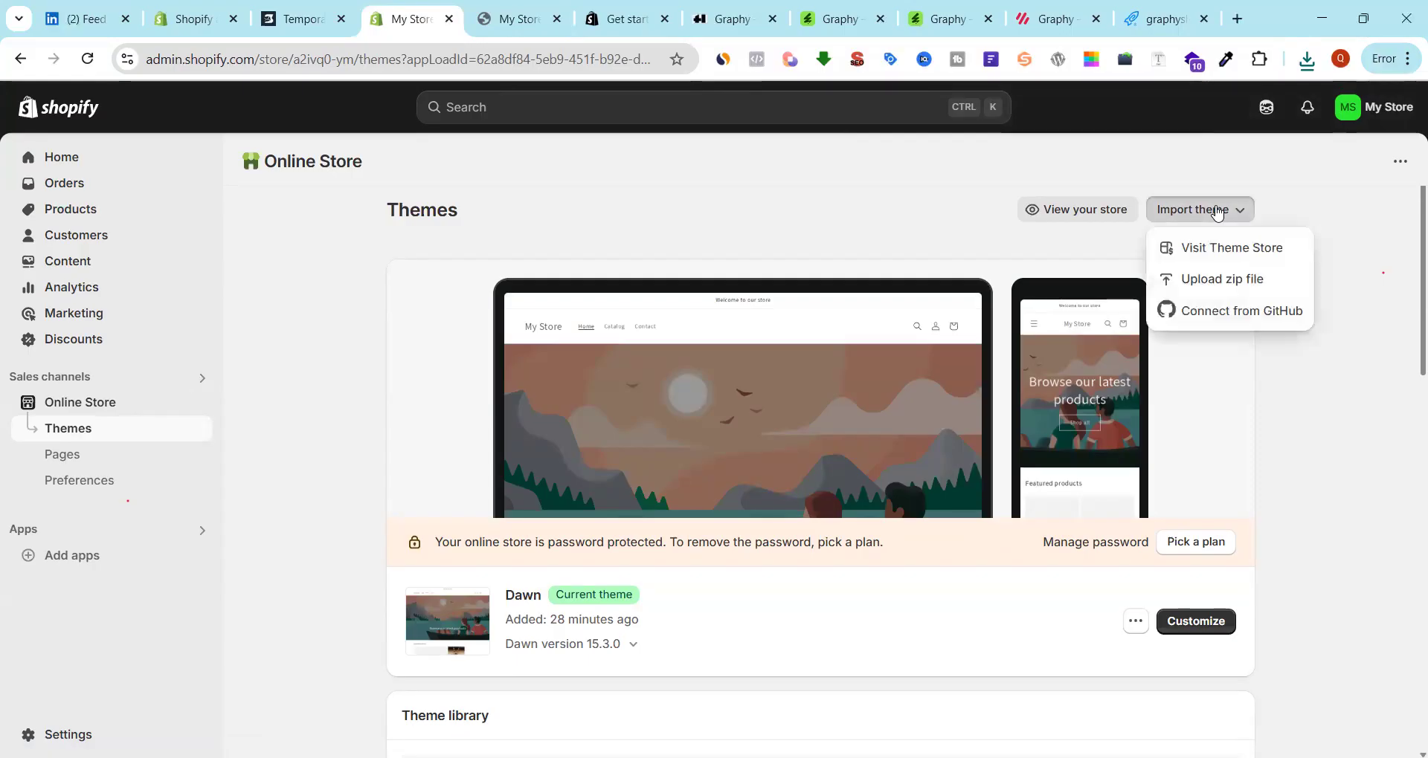
click(1323, 371)
scroll(1322, 371, down, 4)
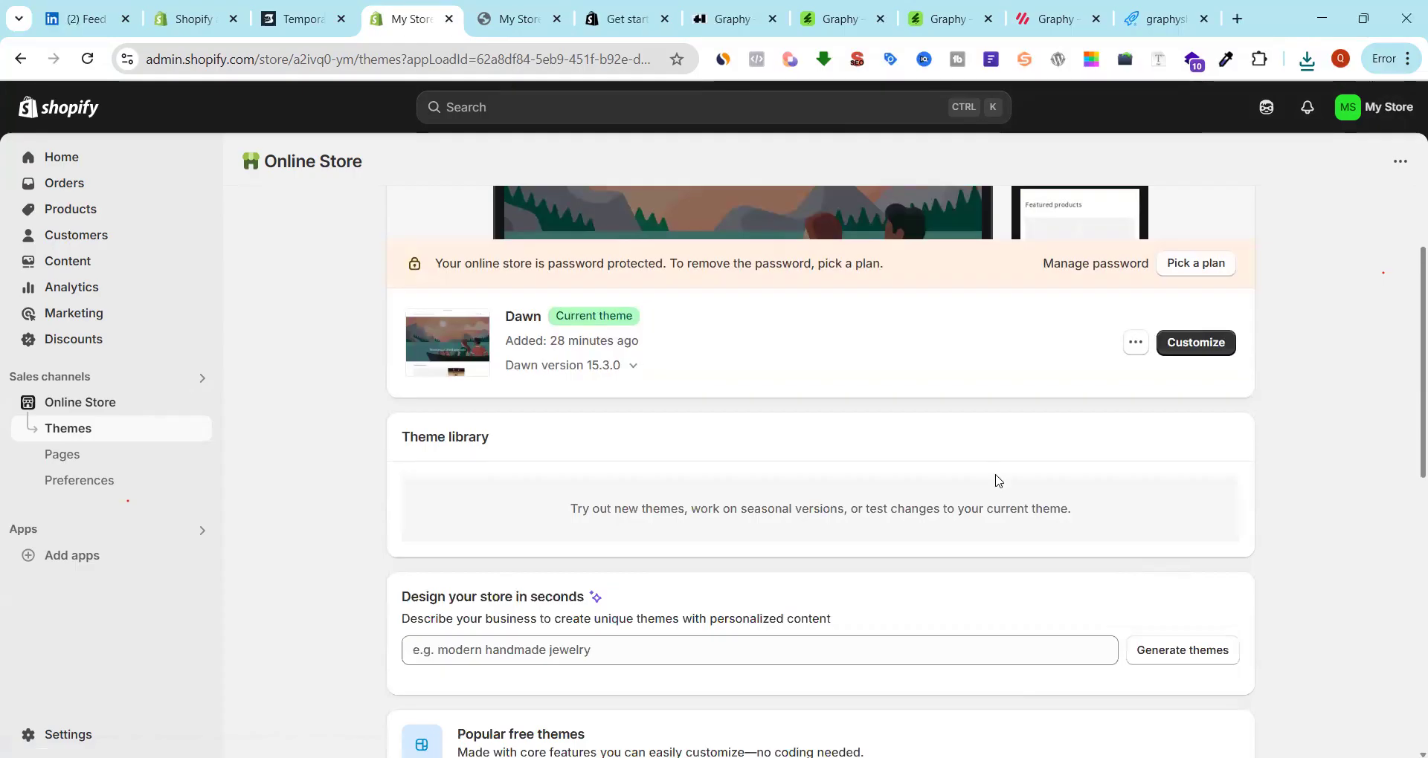
scroll(632, 375, down, 10)
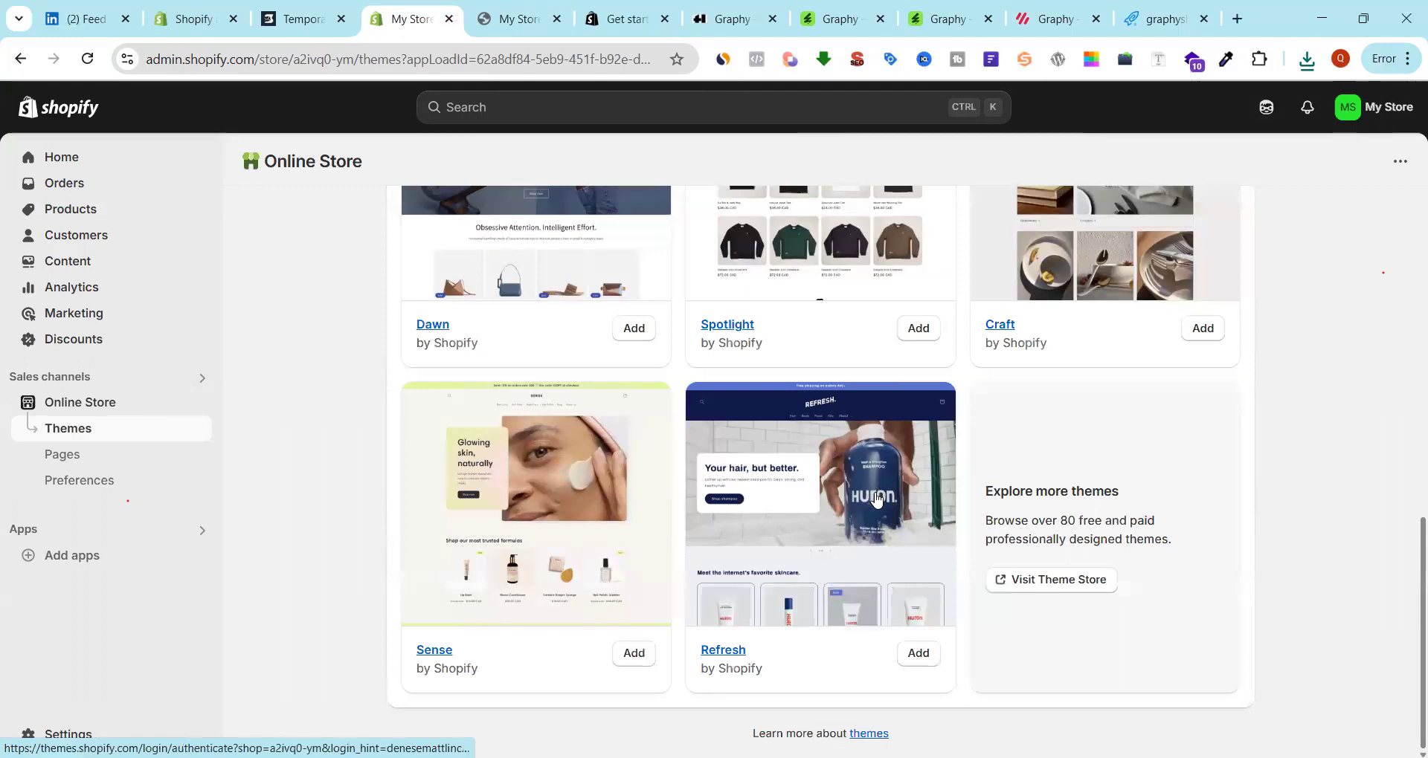
scroll(1115, 332, up, 10)
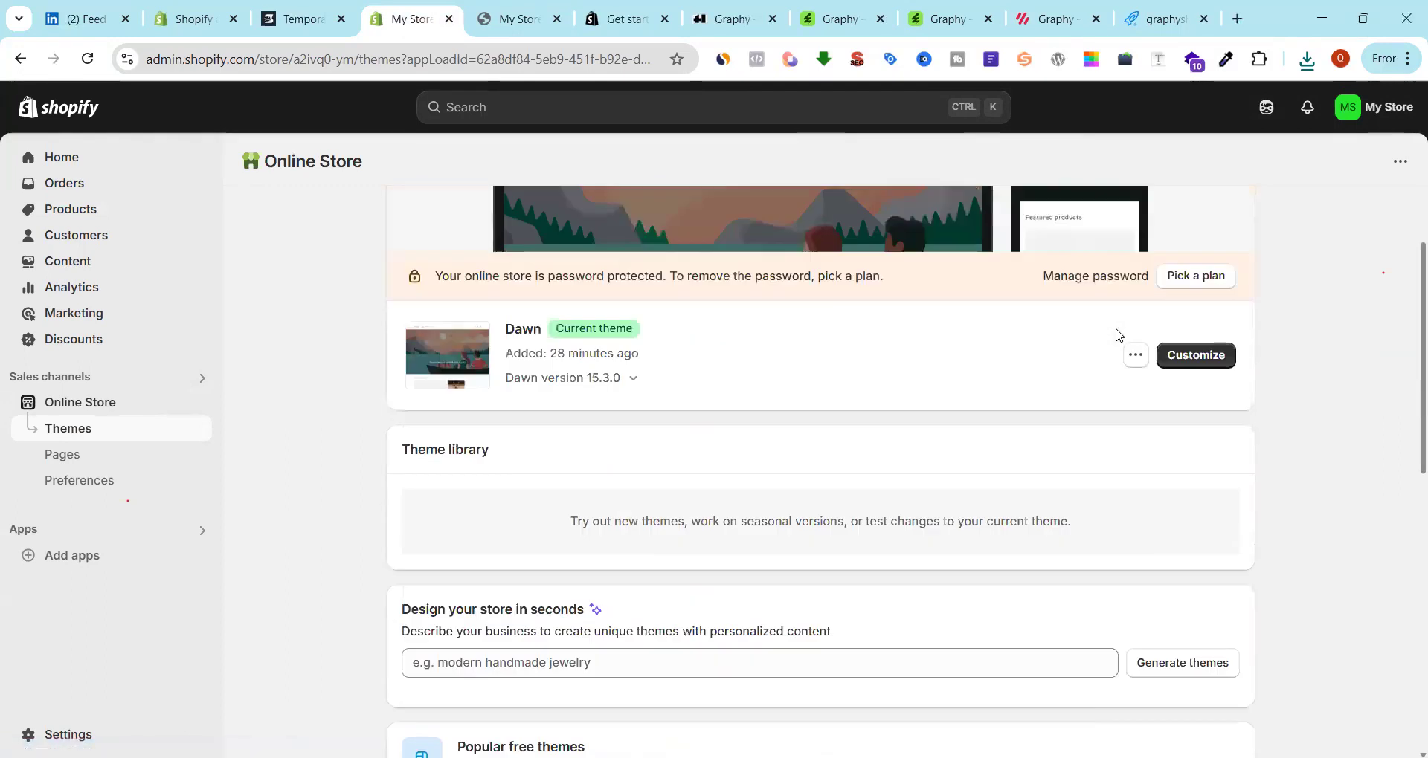
scroll(1189, 298, up, 5)
Start a theme import from a zip file
click(1193, 210)
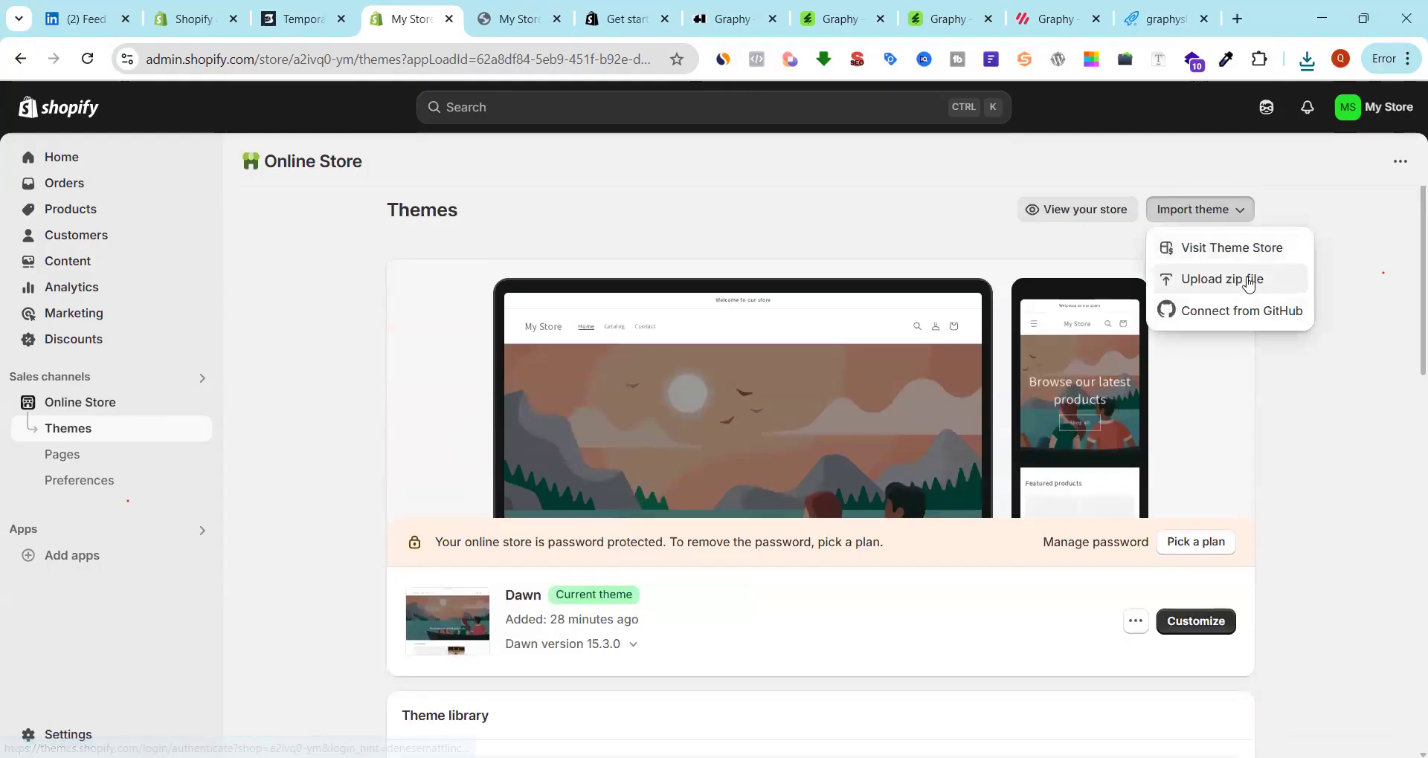
click(1281, 280)
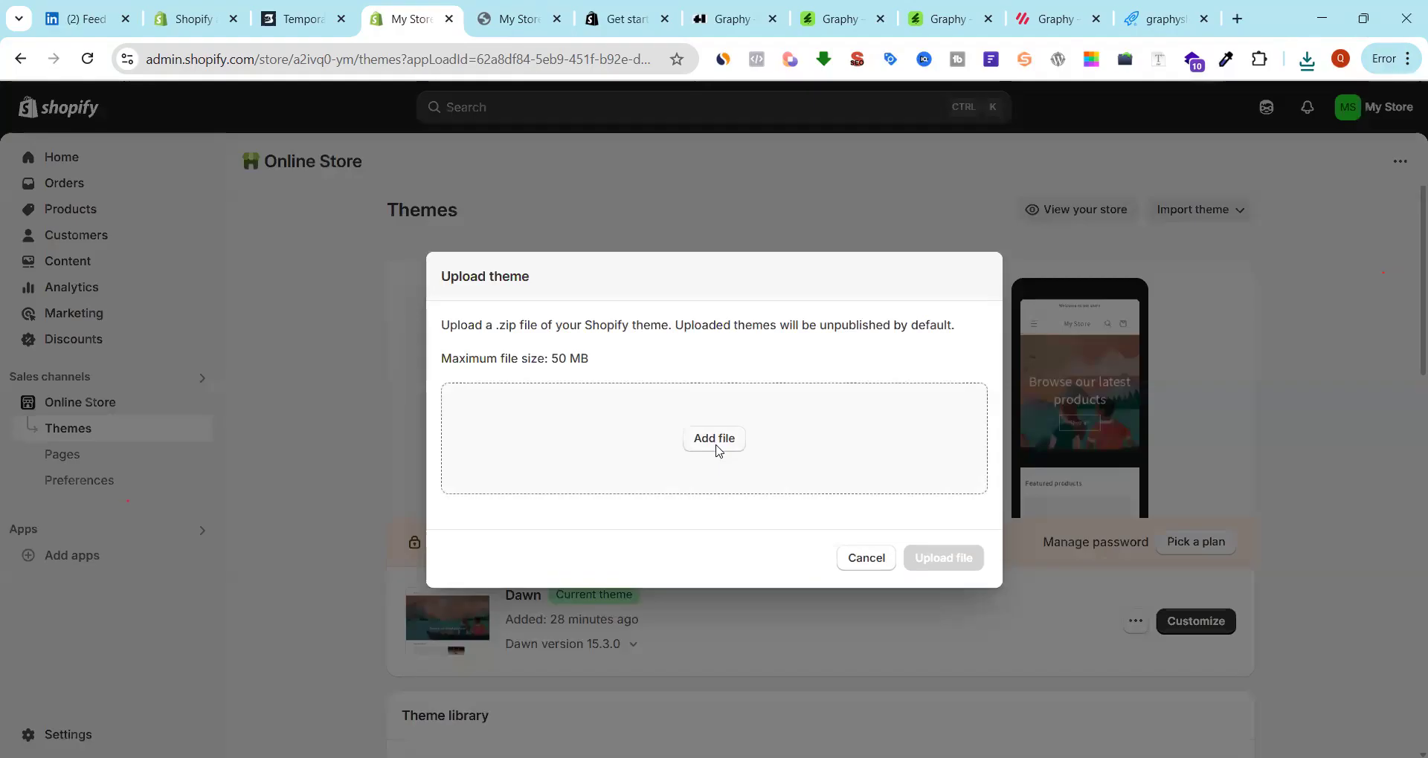
click(718, 448)
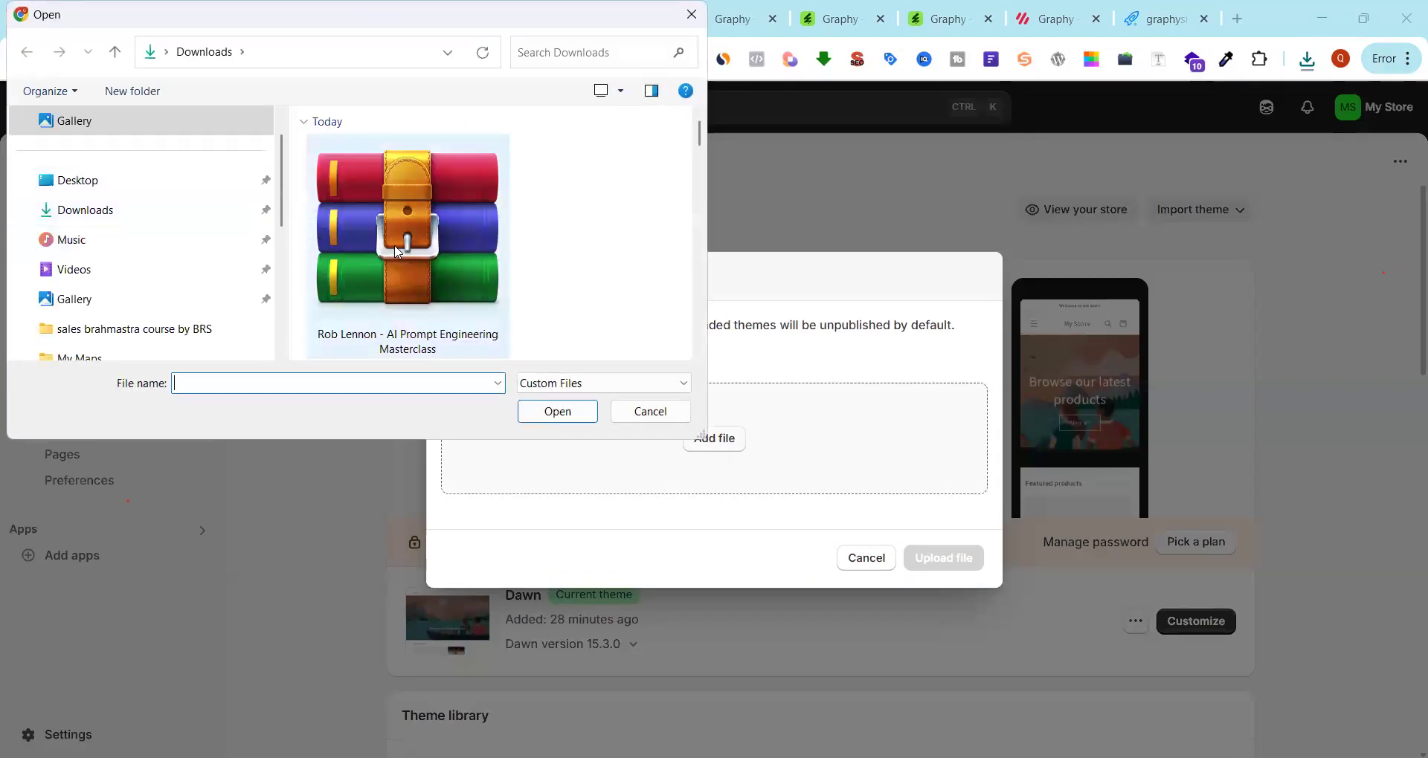
click(396, 250)
click(128, 223)
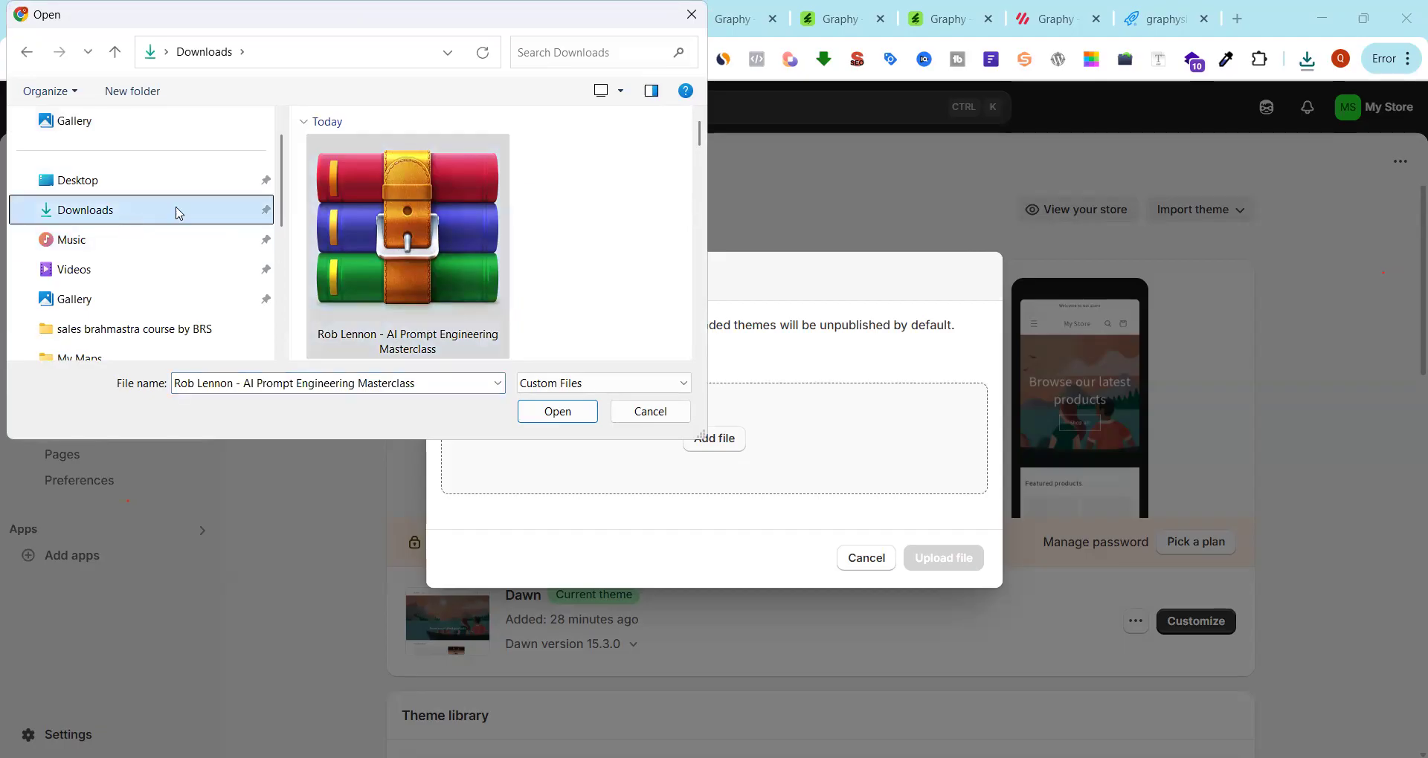
scroll(513, 271, down, 1)
scroll(514, 272, up, 1)
click(691, 15)
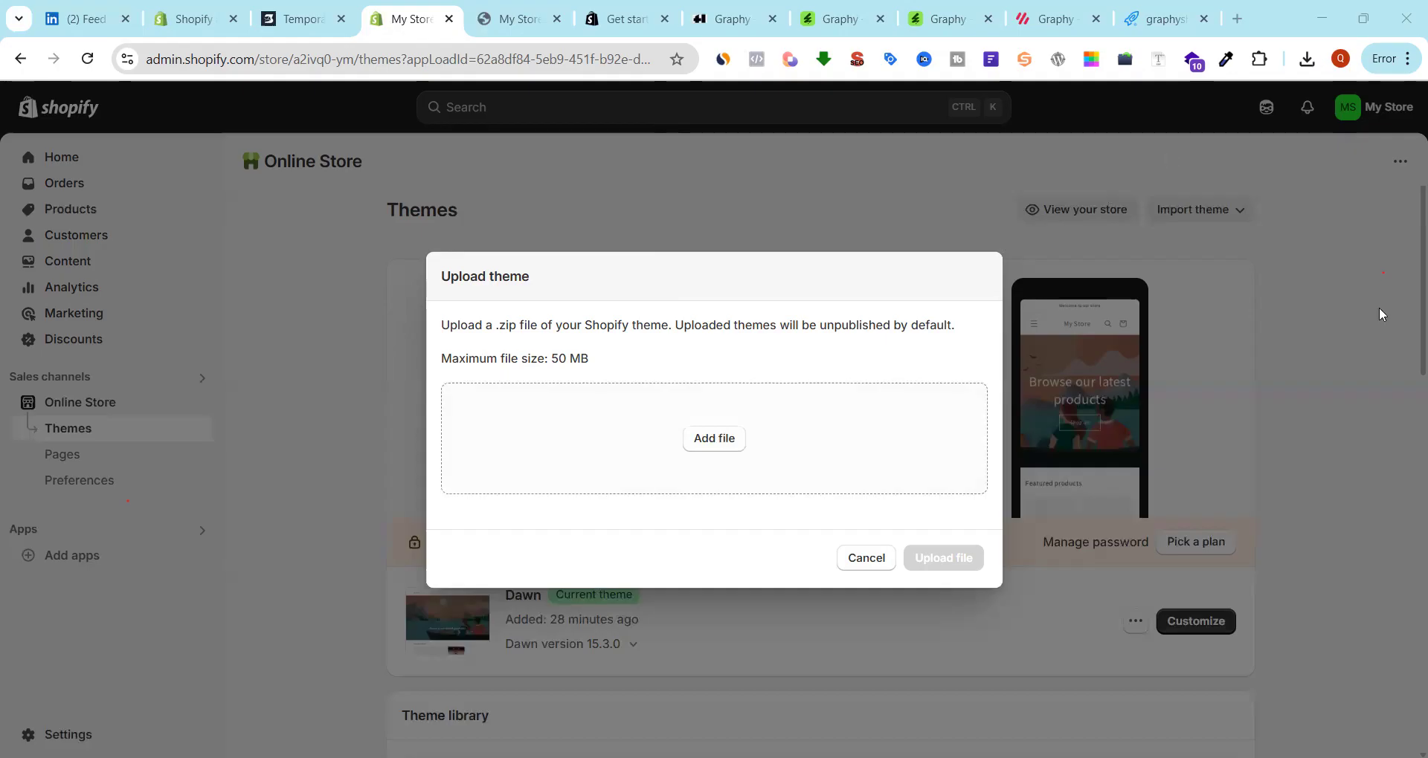
Show the downloaded graphyshopify-10.rar in its folder
click(1306, 59)
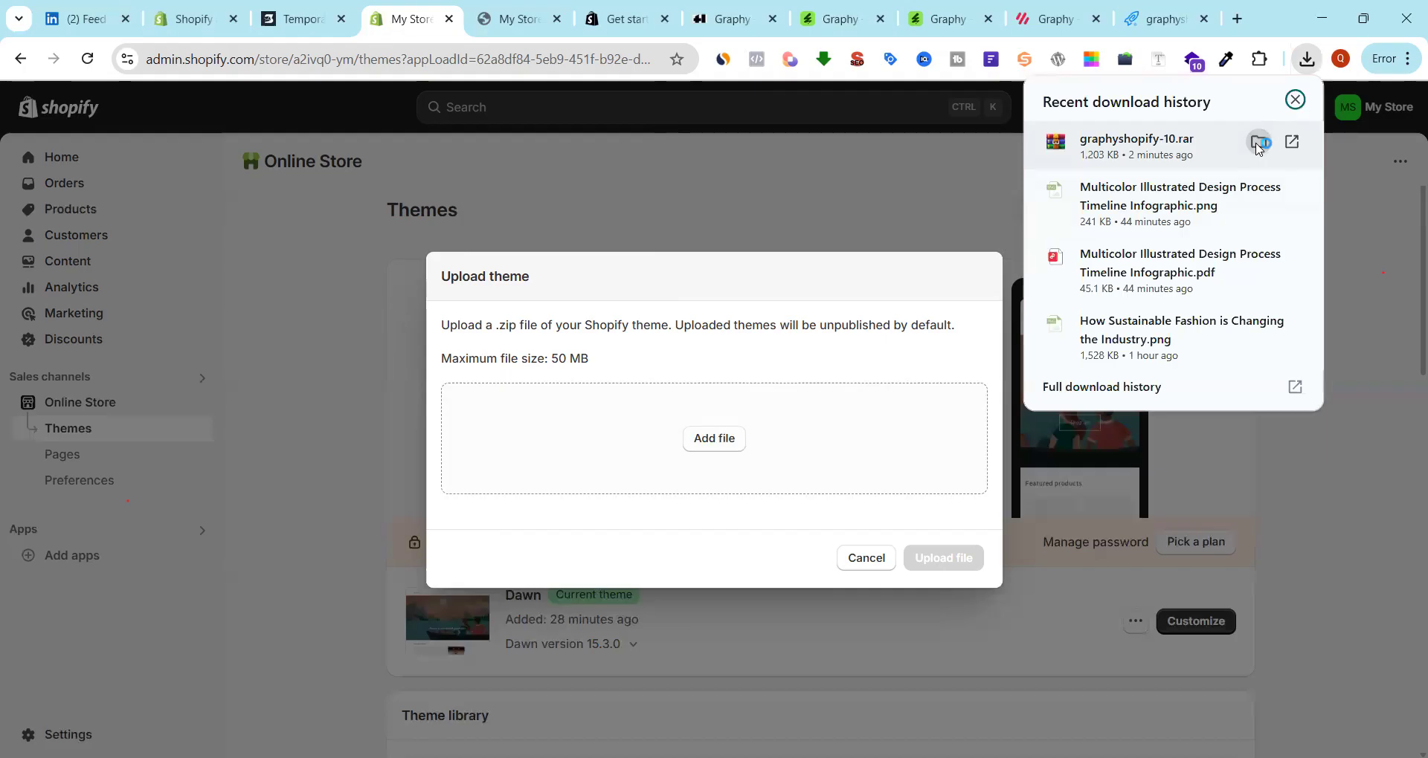
click(1258, 143)
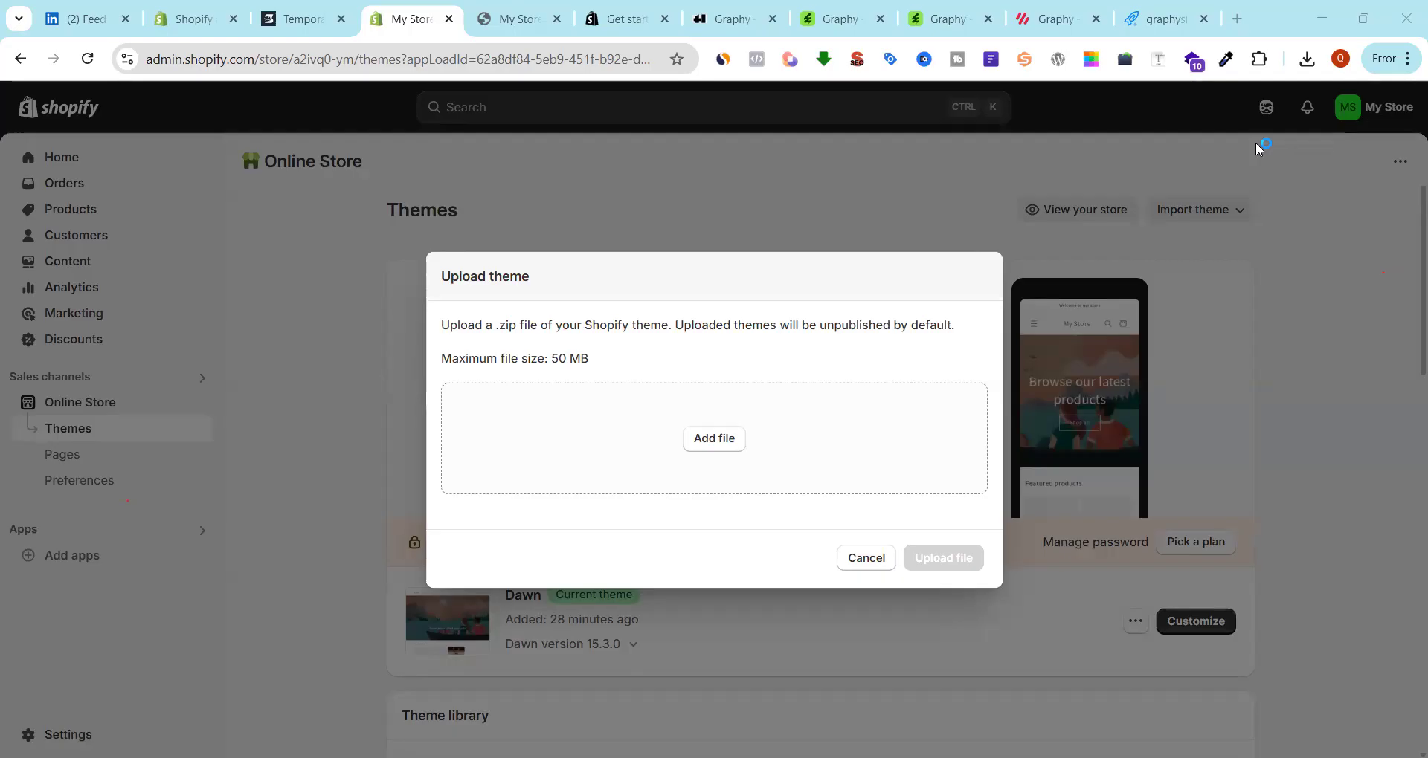
Choose the graphy-shopify-2-0 archive from the Desktop folder and upload it as a new theme
click(716, 438)
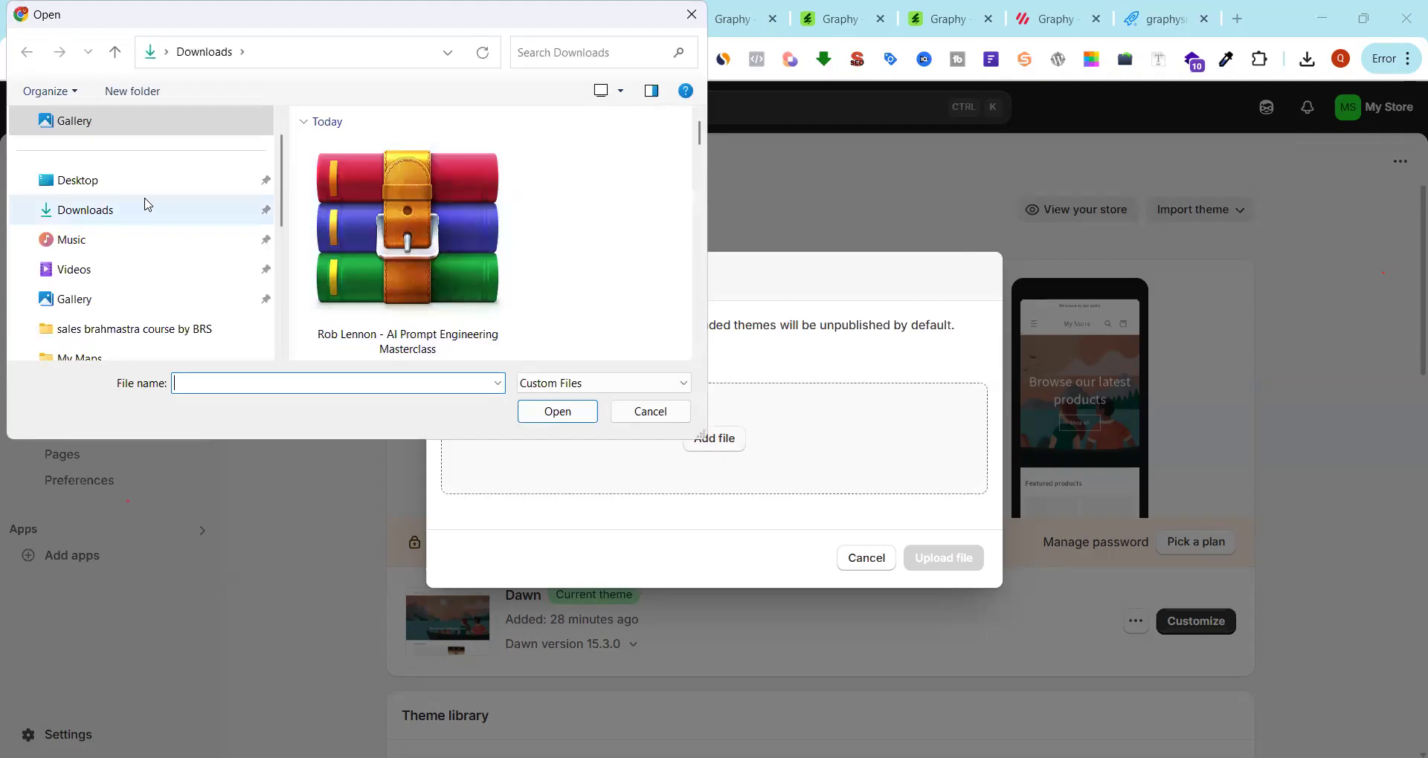
click(121, 181)
scroll(491, 290, down, 3)
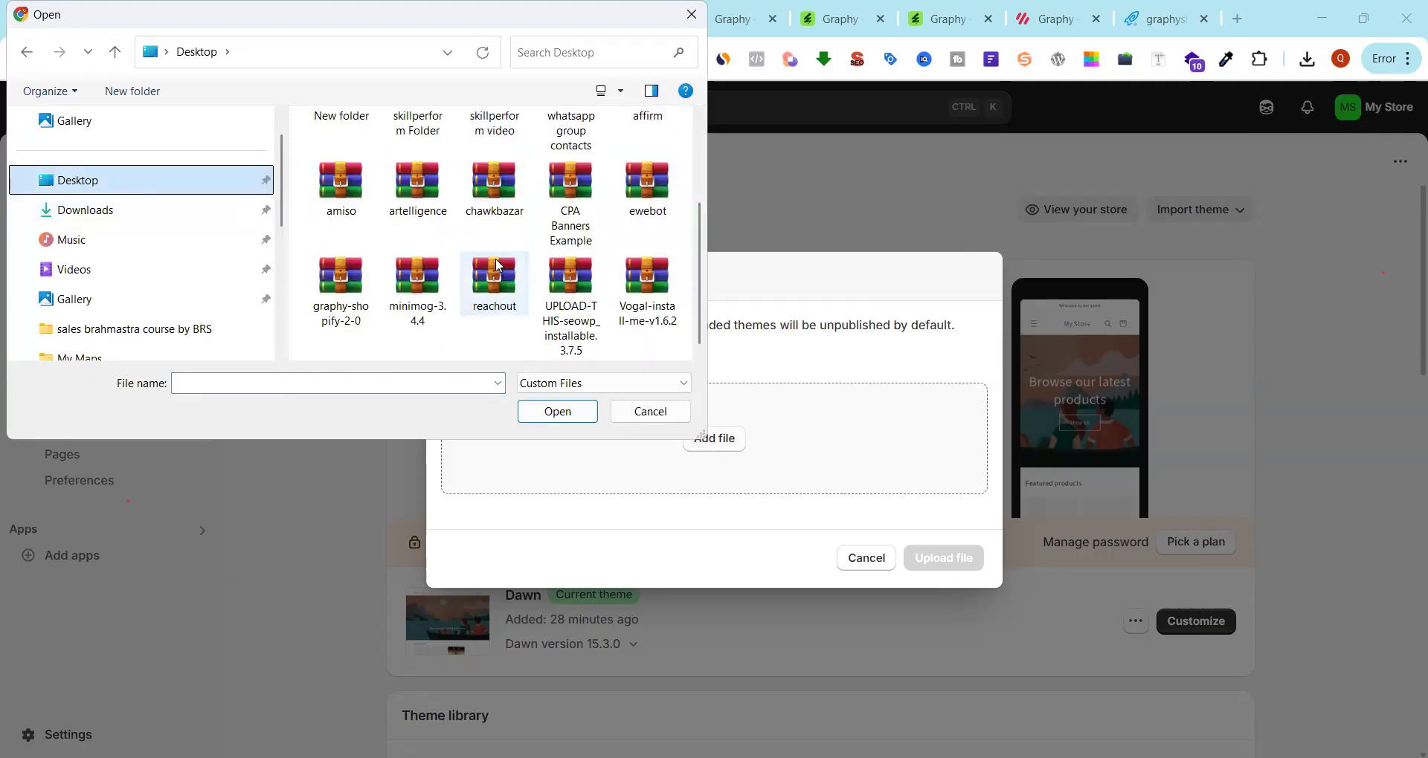
click(362, 300)
click(546, 411)
click(945, 558)
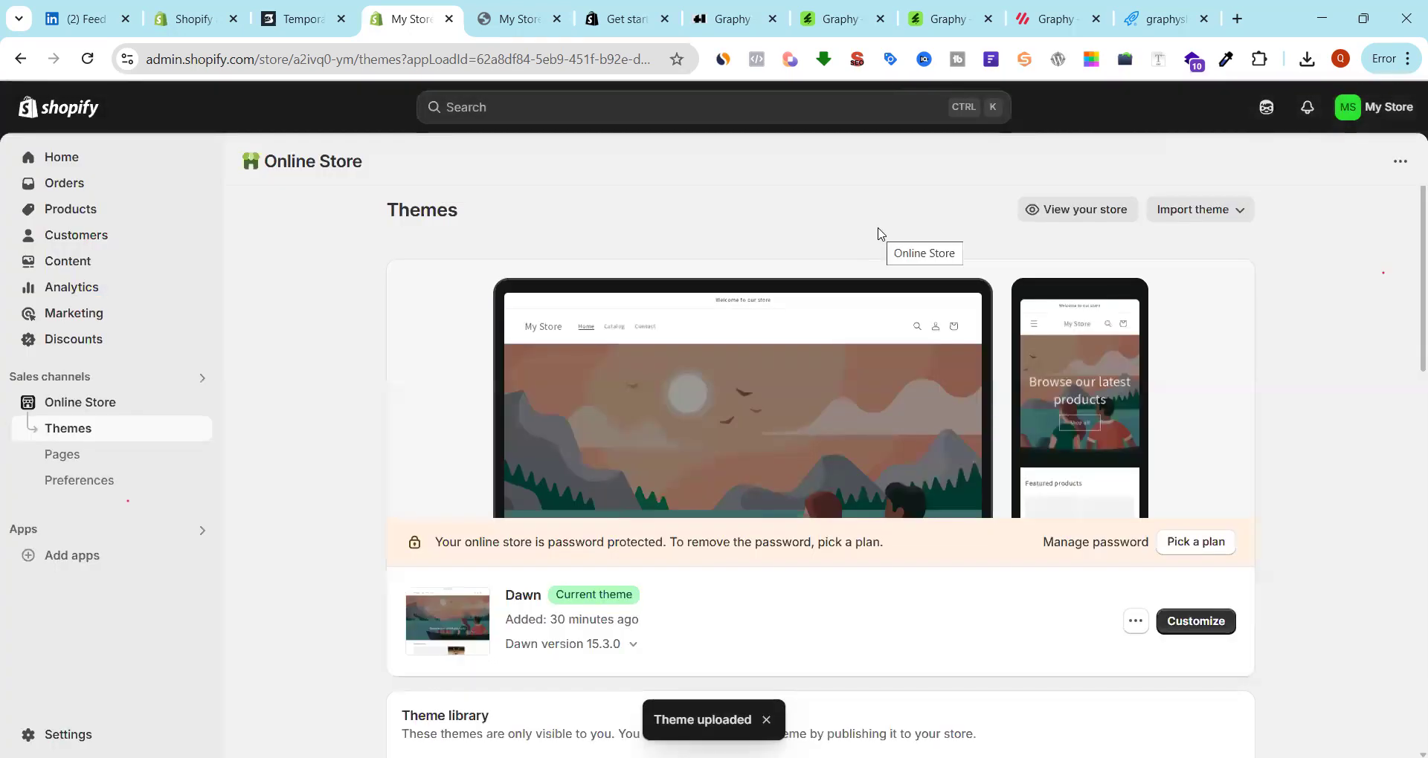
Search Google for "dukkan" in a new tab and open the Dukaan website
scroll(889, 238, down, 5)
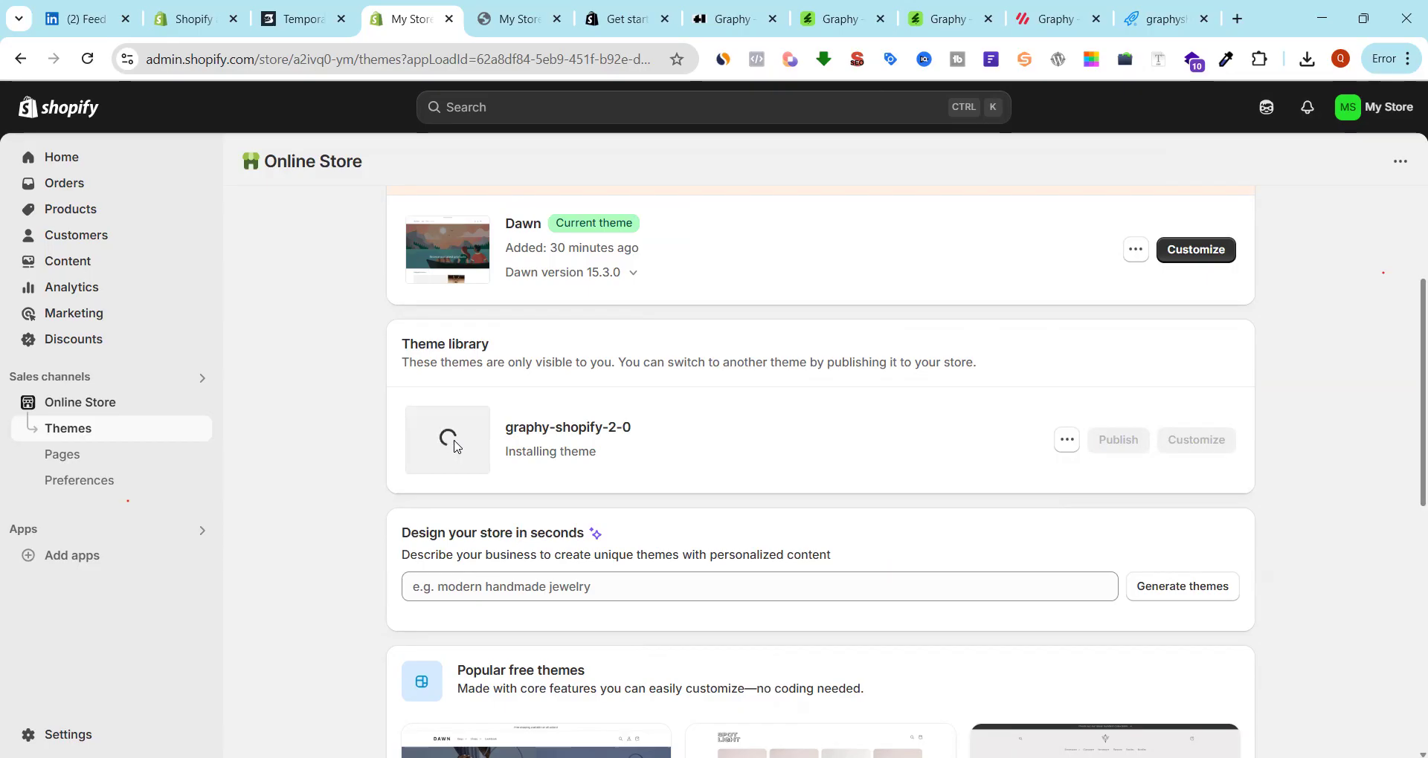
click(1237, 18)
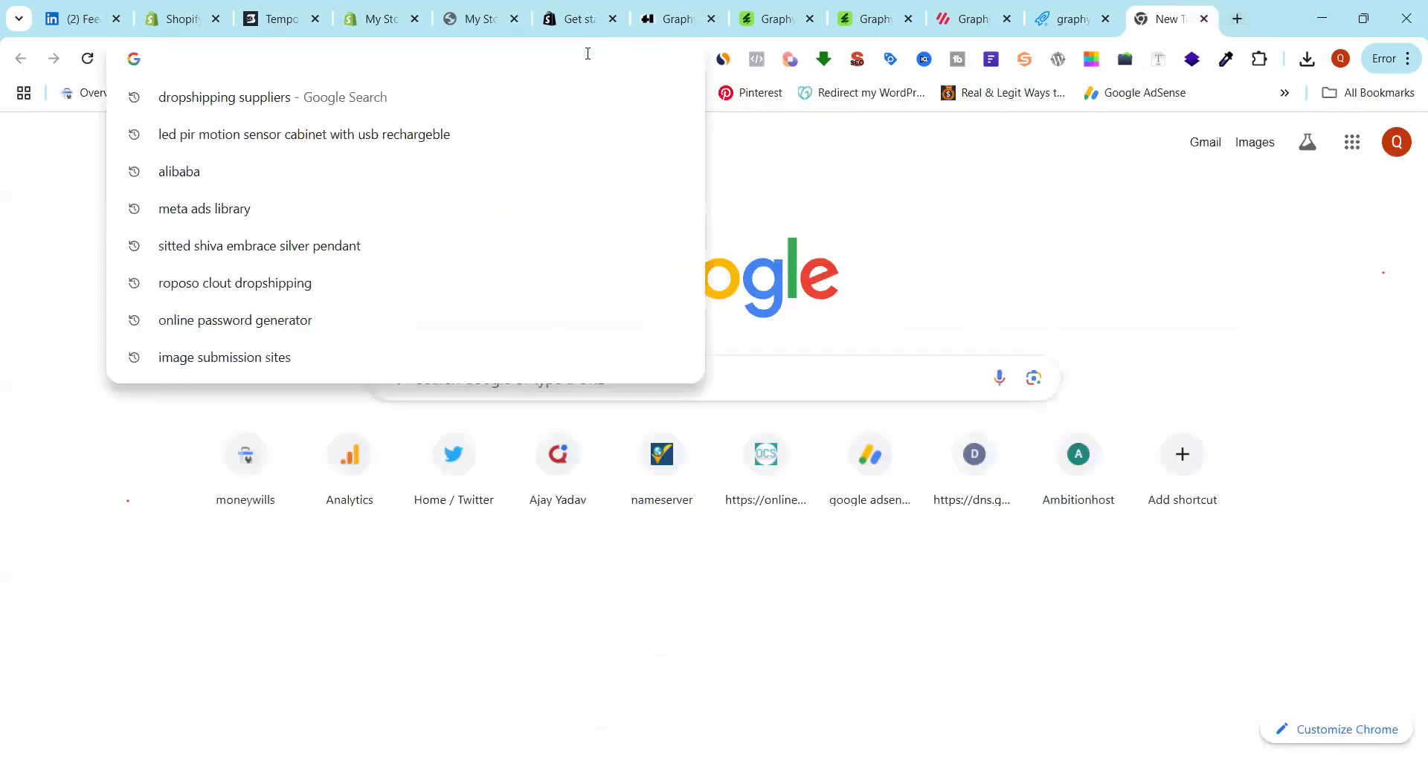
text(duk)
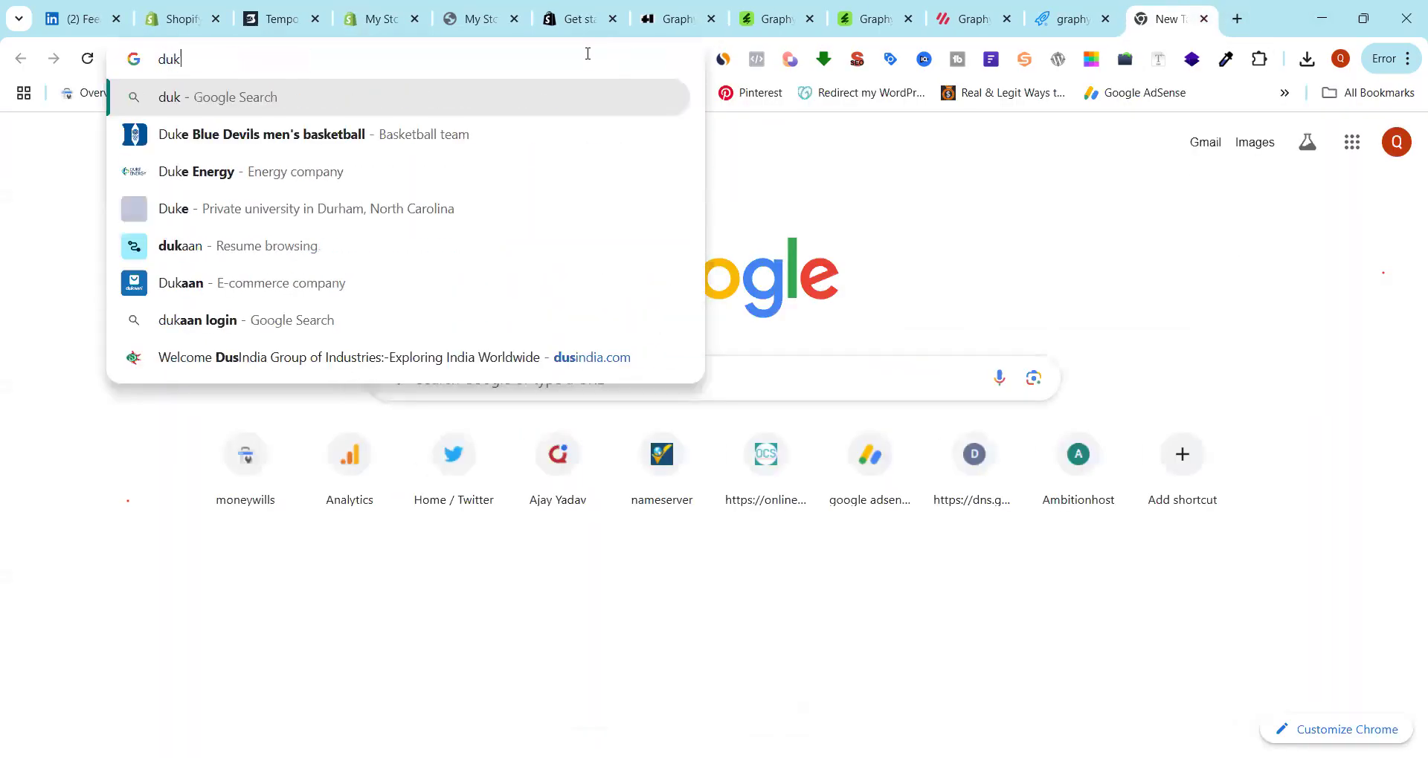
text(kan)
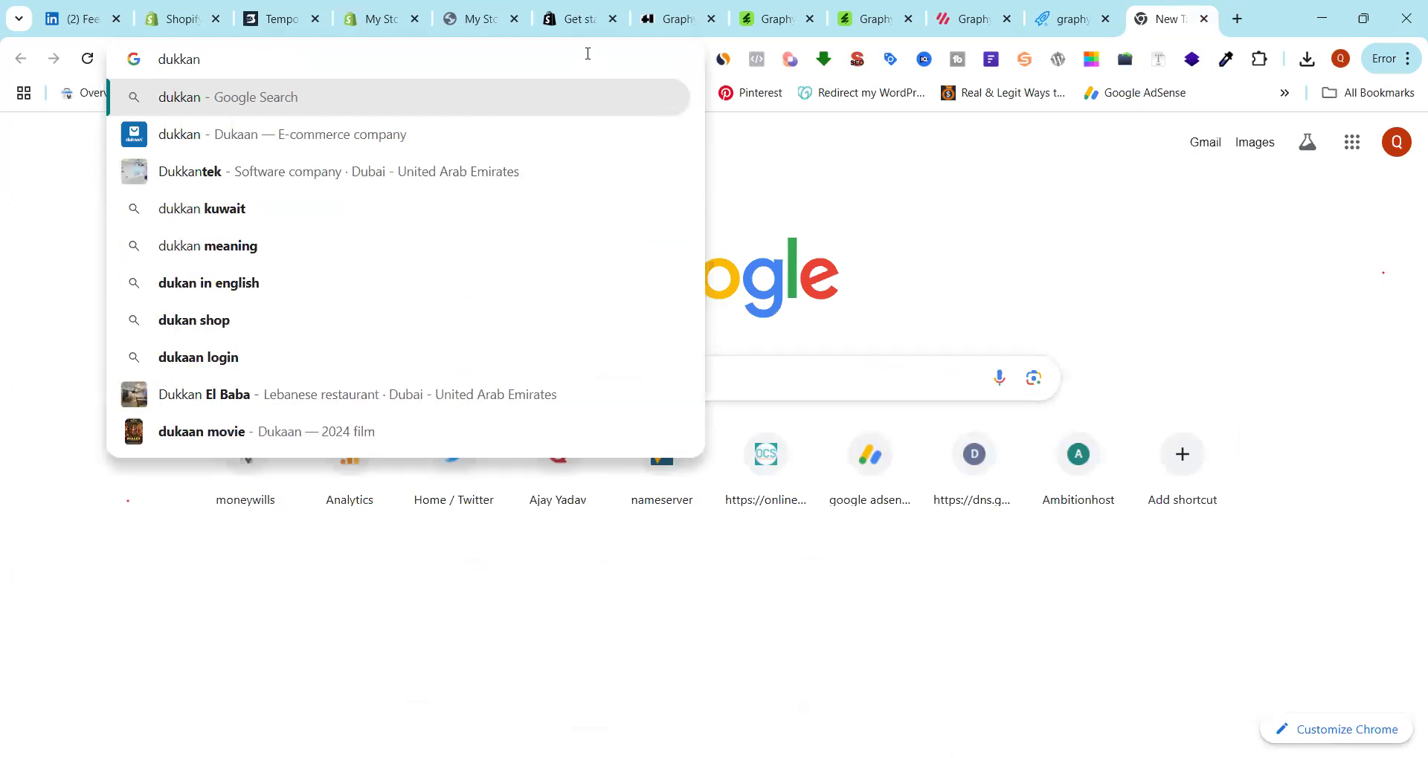
key(Return)
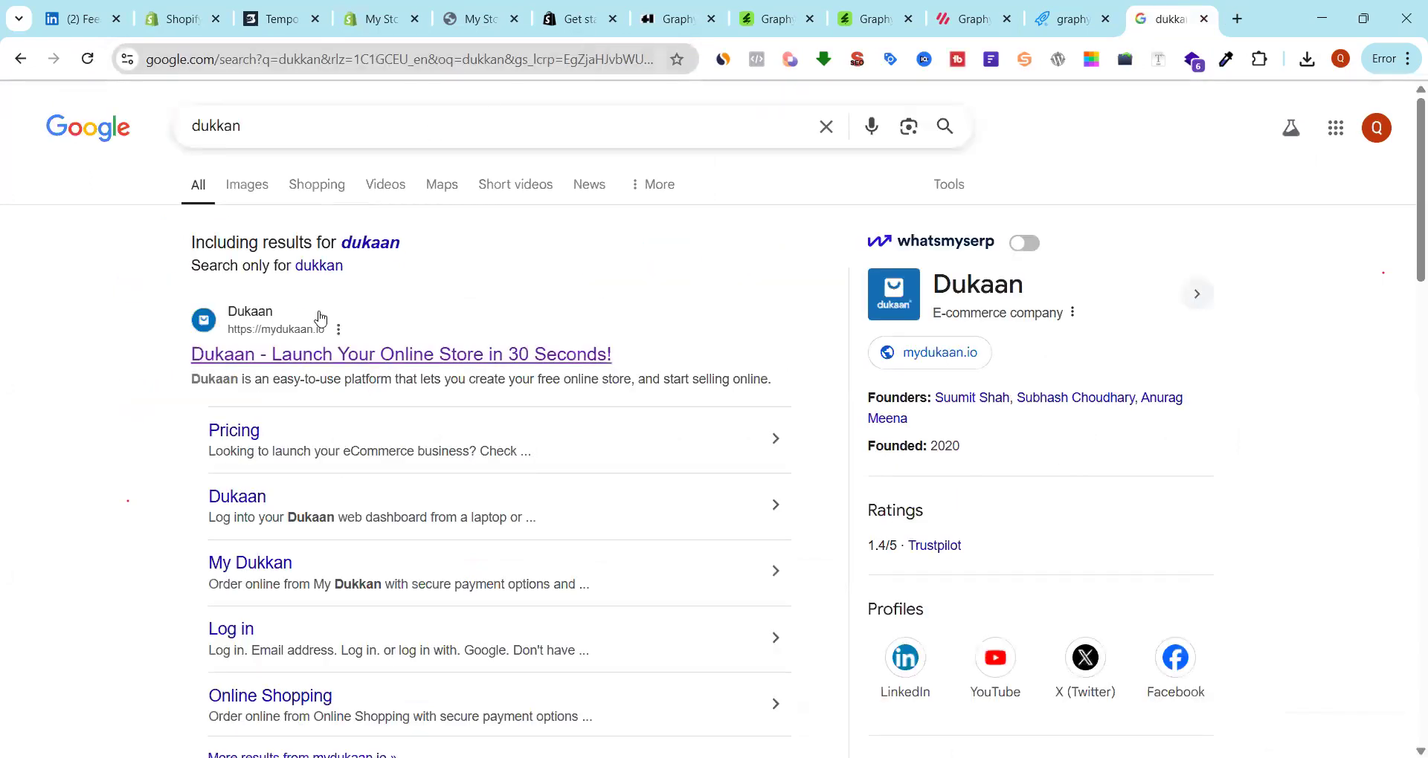
click(323, 356)
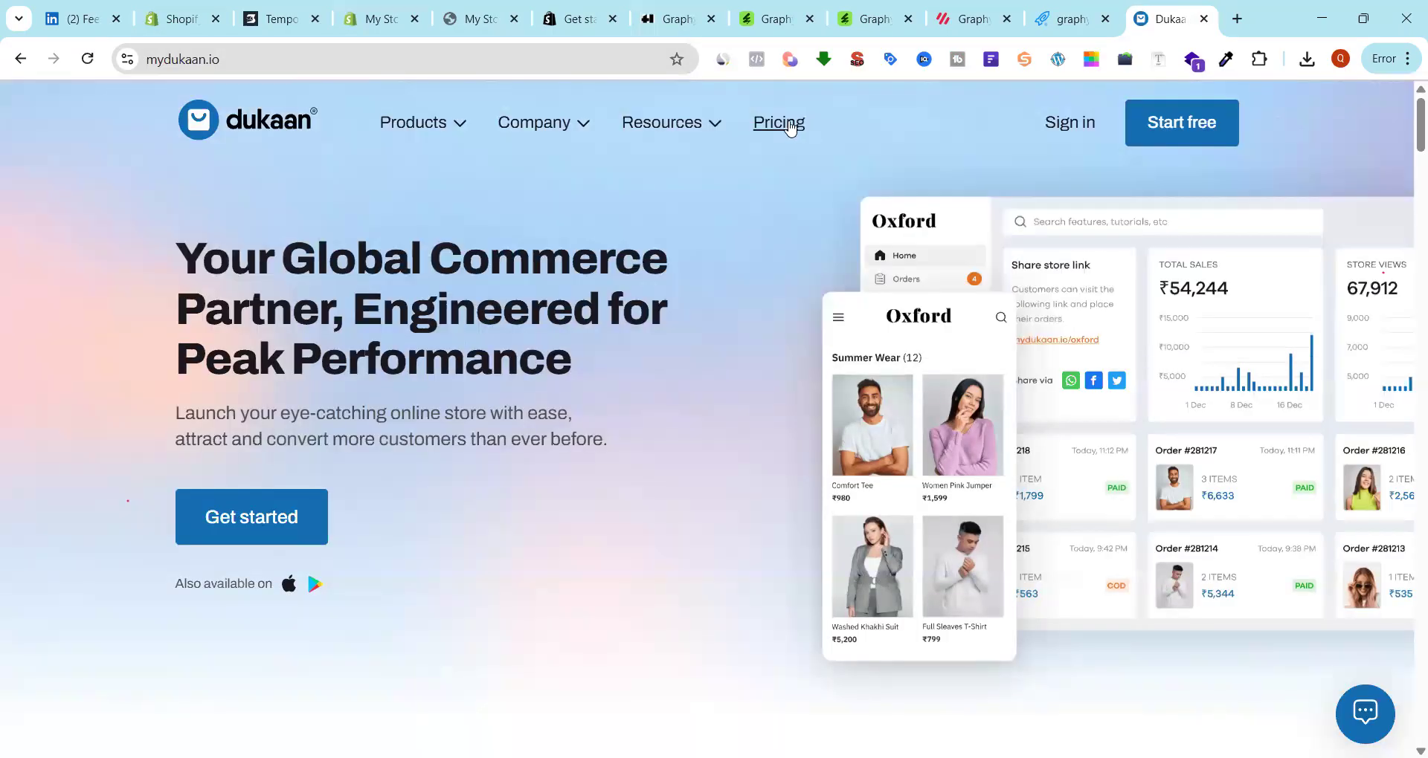
Open Dukaan's pricing page, examine what the Free plan and paid plans include, and close the page
click(779, 124)
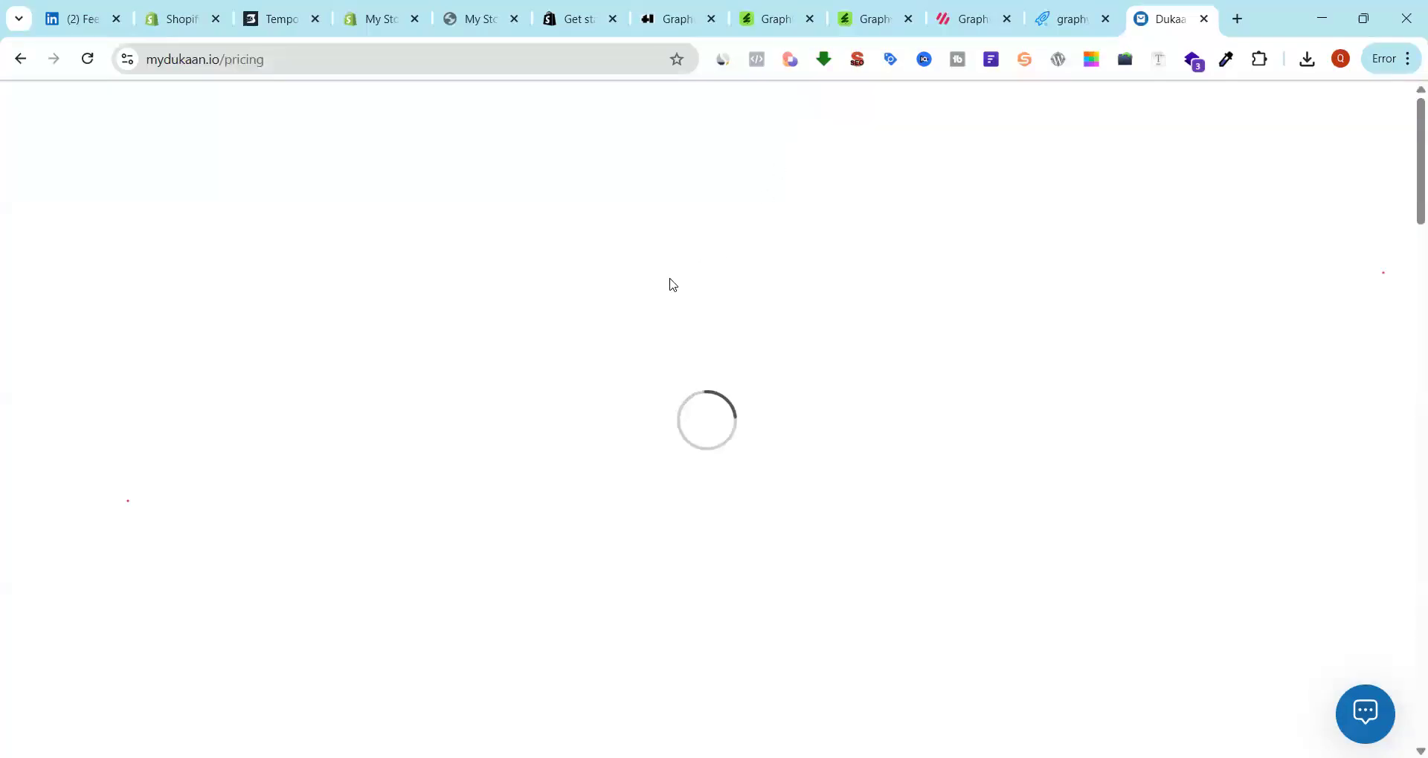
scroll(669, 272, down, 5)
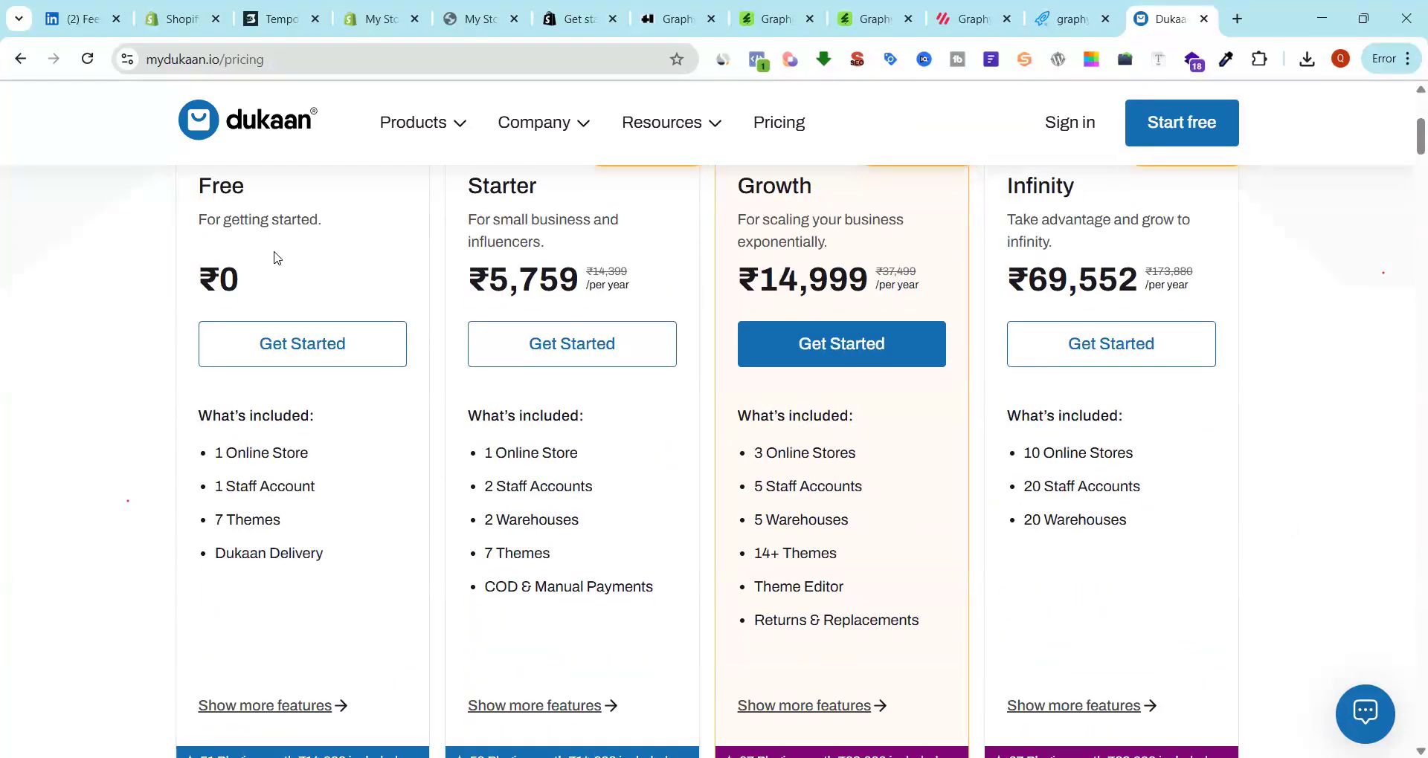
scroll(287, 446, up, 2)
scroll(234, 375, down, 3)
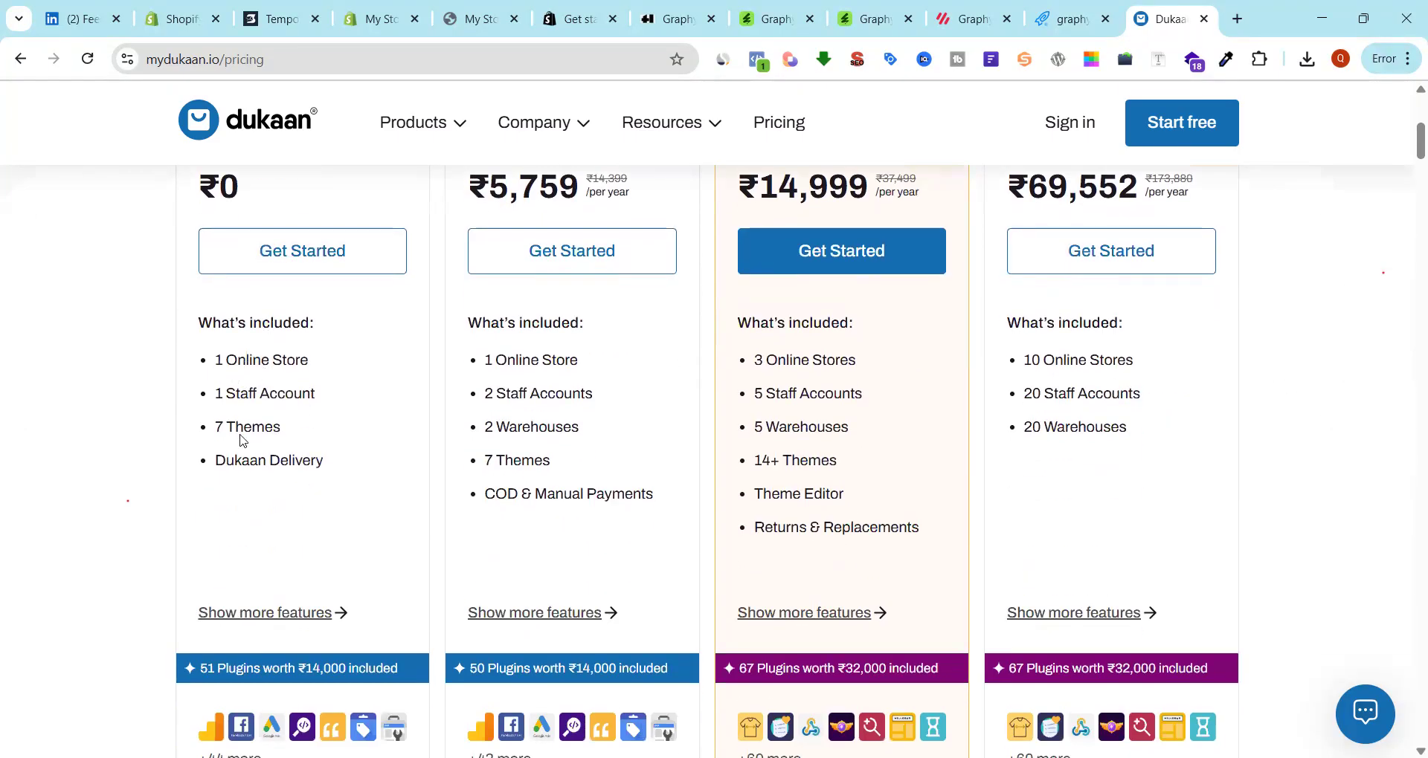
scroll(241, 439, down, 2)
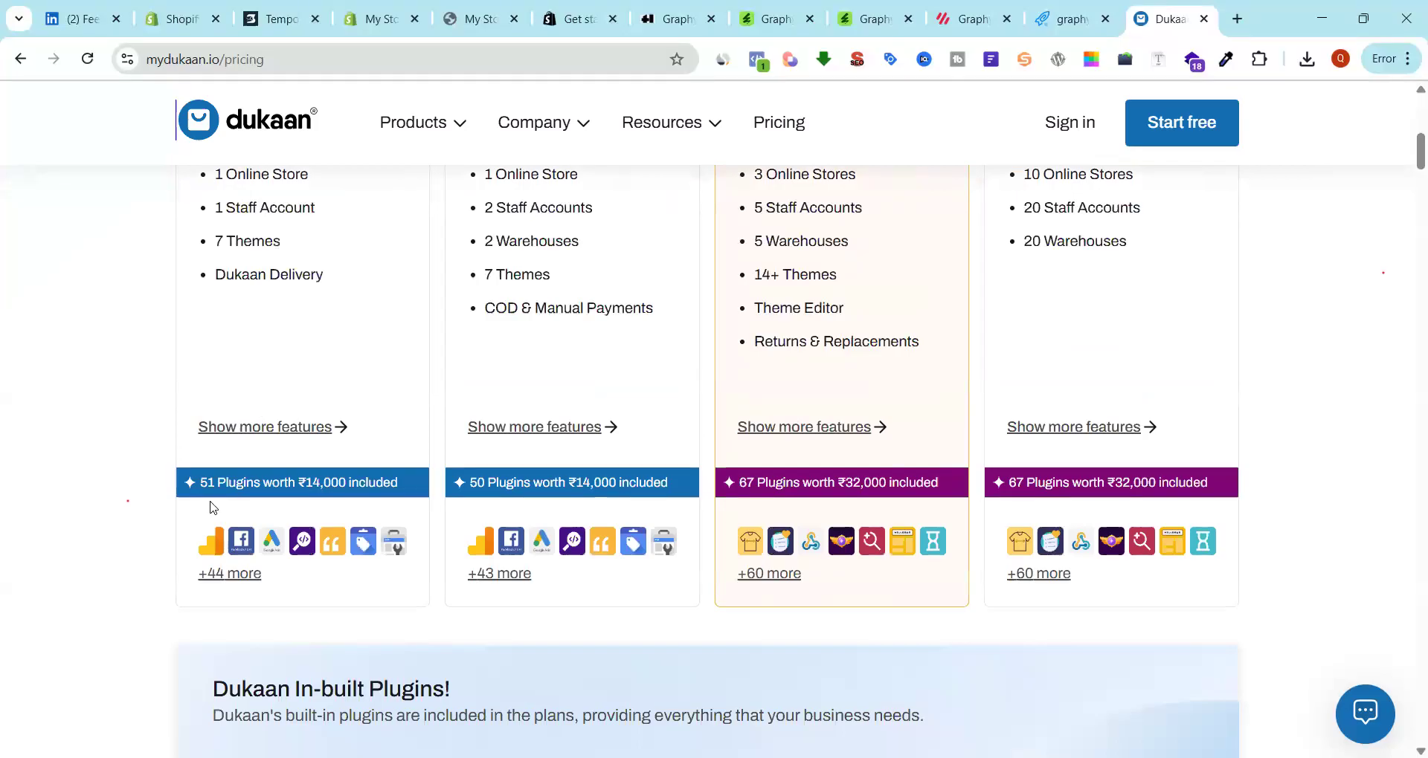
scroll(259, 483, up, 4)
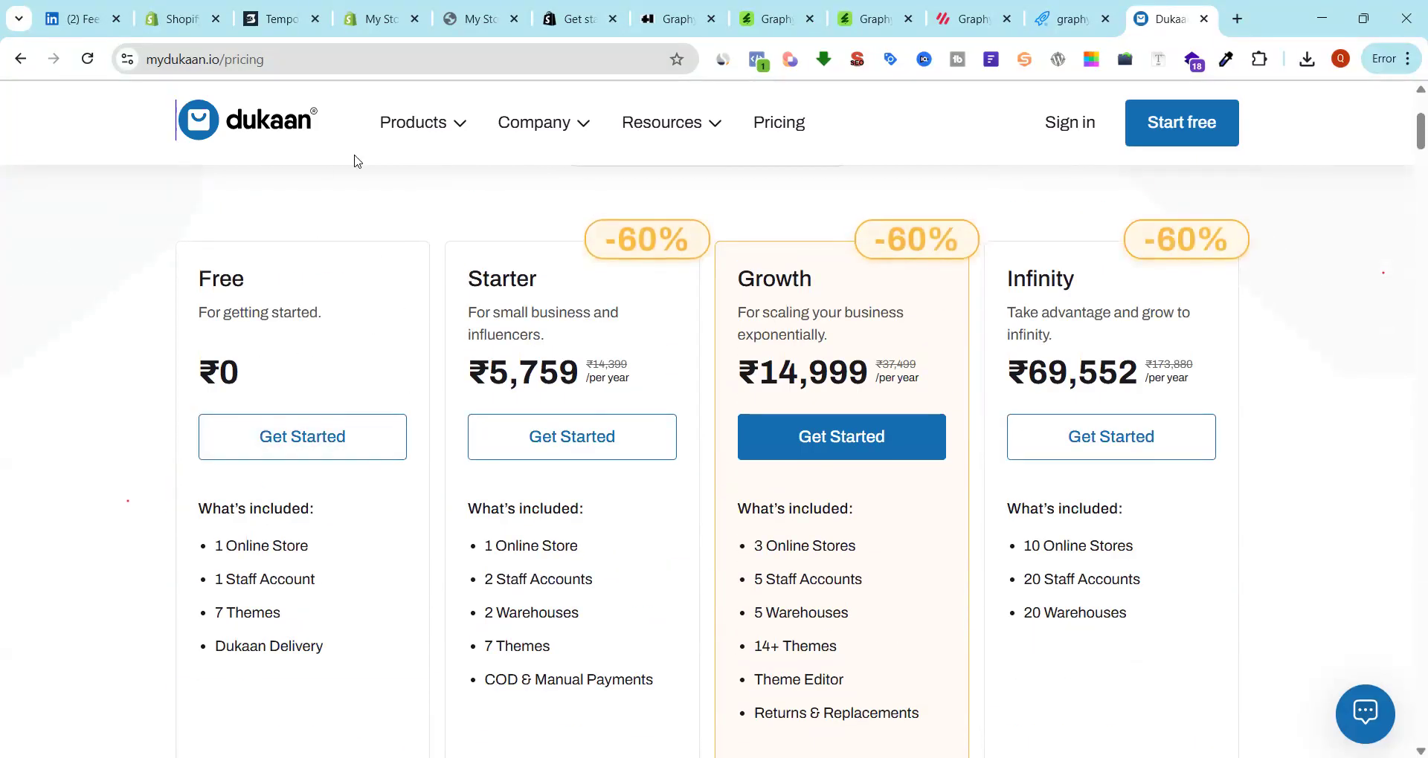
click(1204, 19)
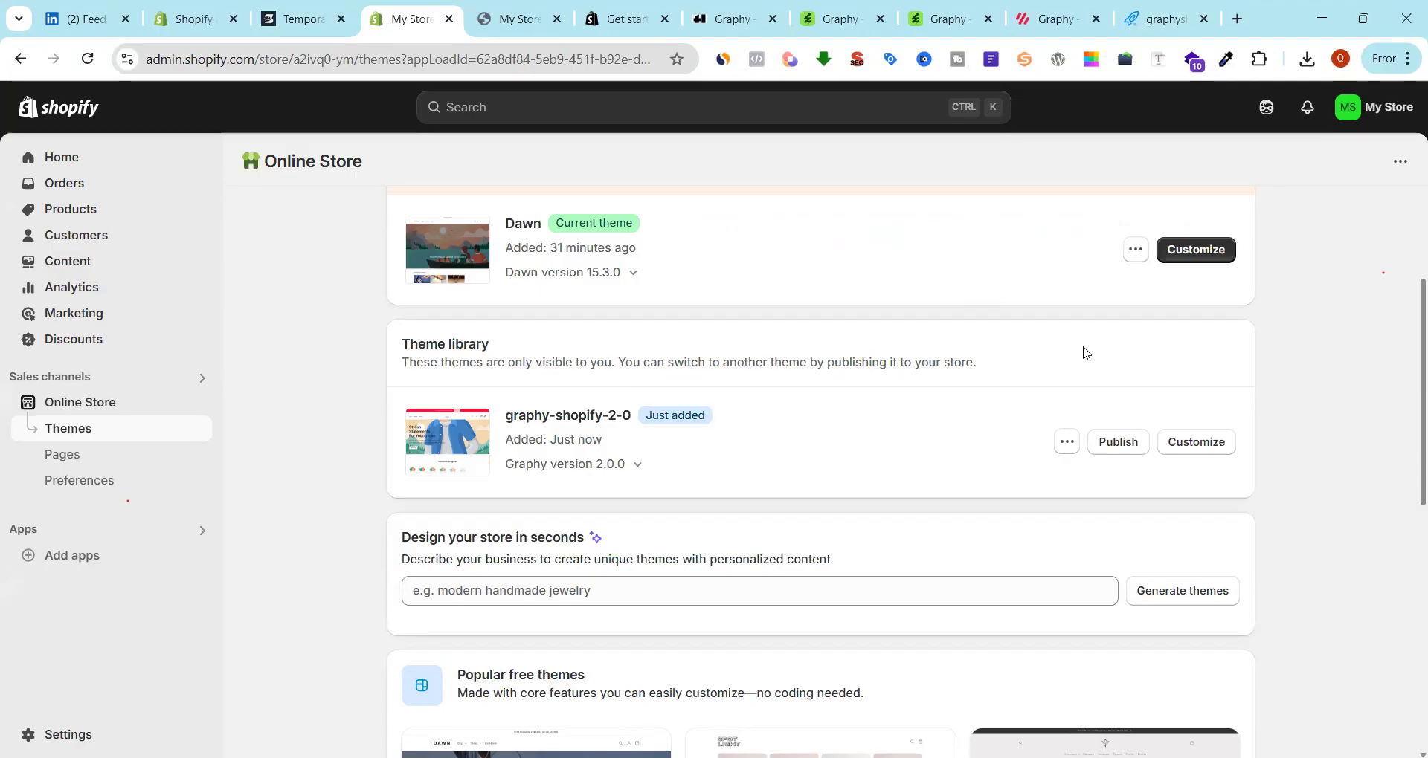
Publish the graphy-shopify-2-0 theme from the theme library in place of Dawn
scroll(1131, 305, down, 2)
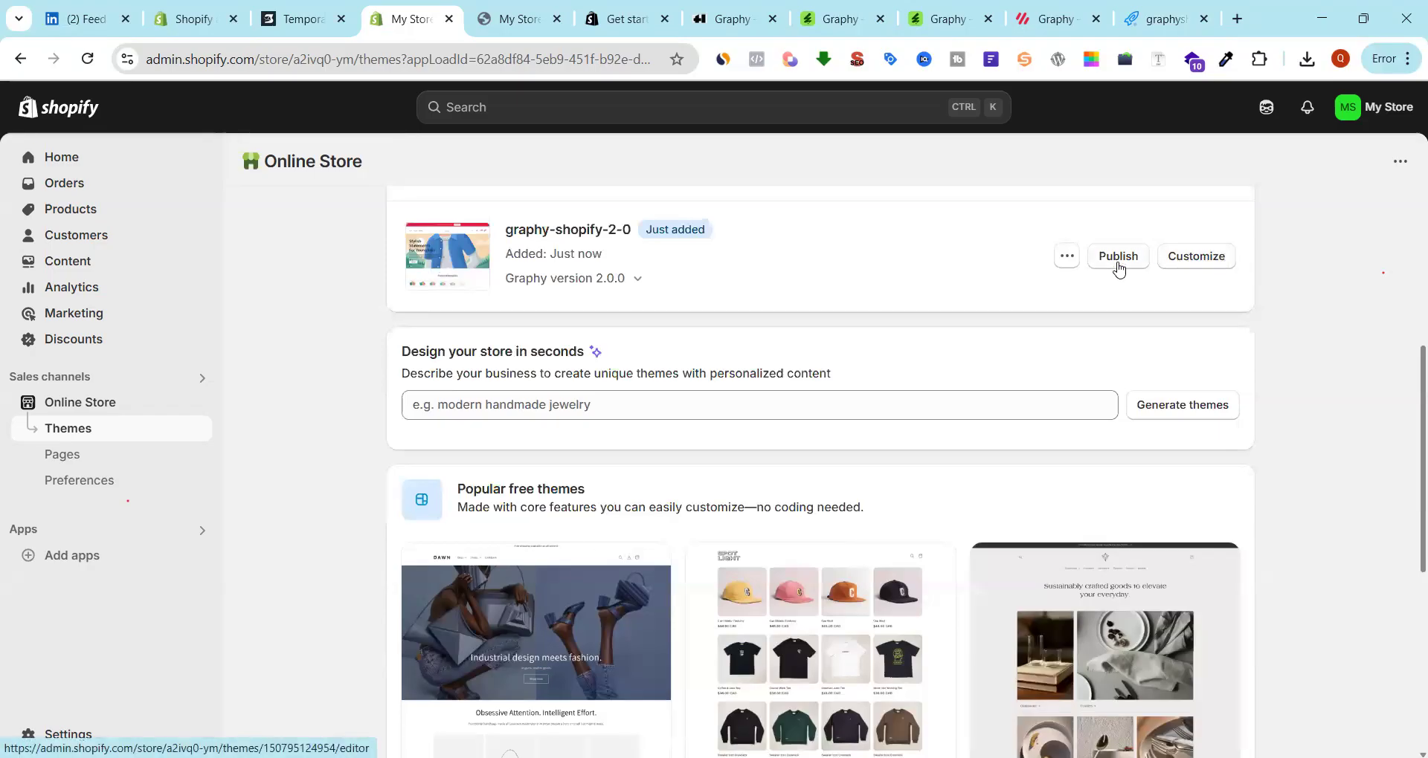
click(1120, 260)
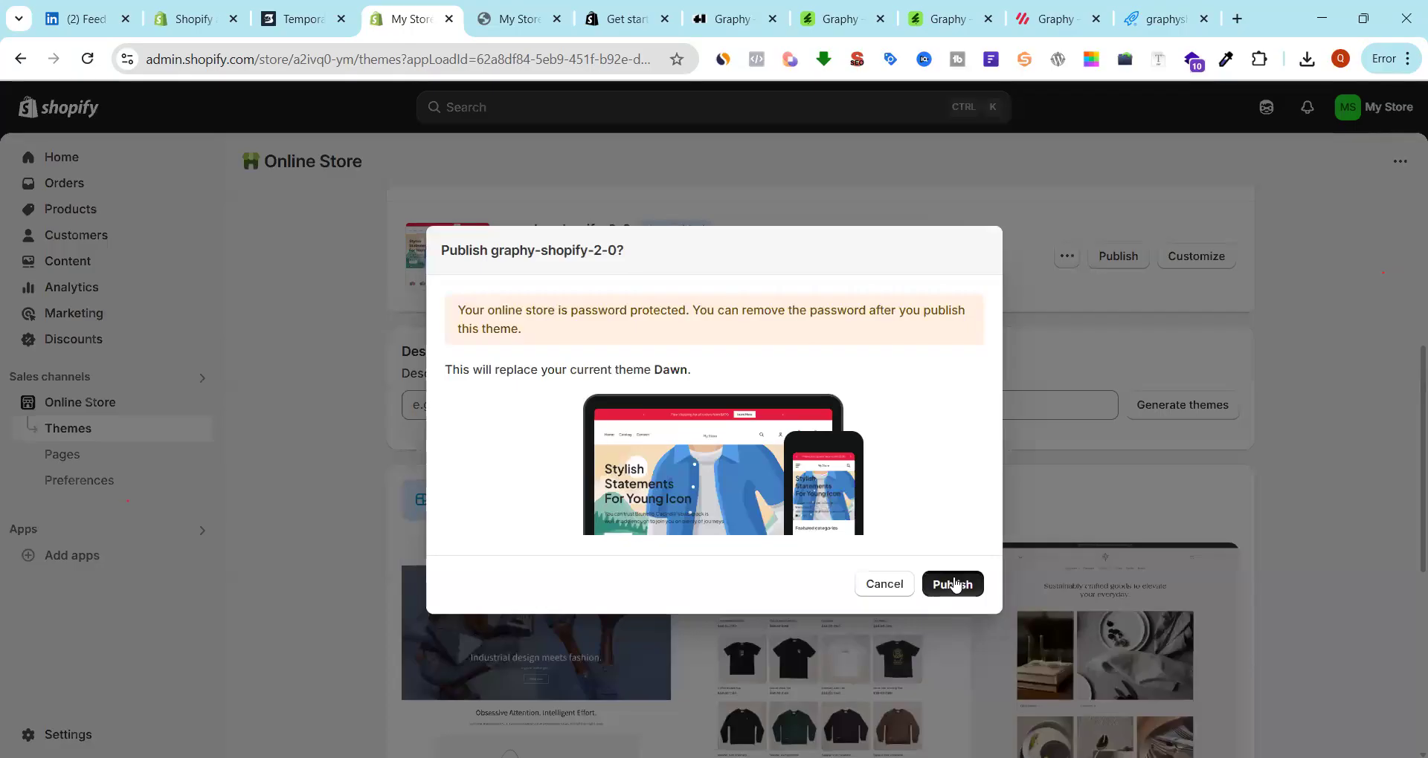
click(954, 584)
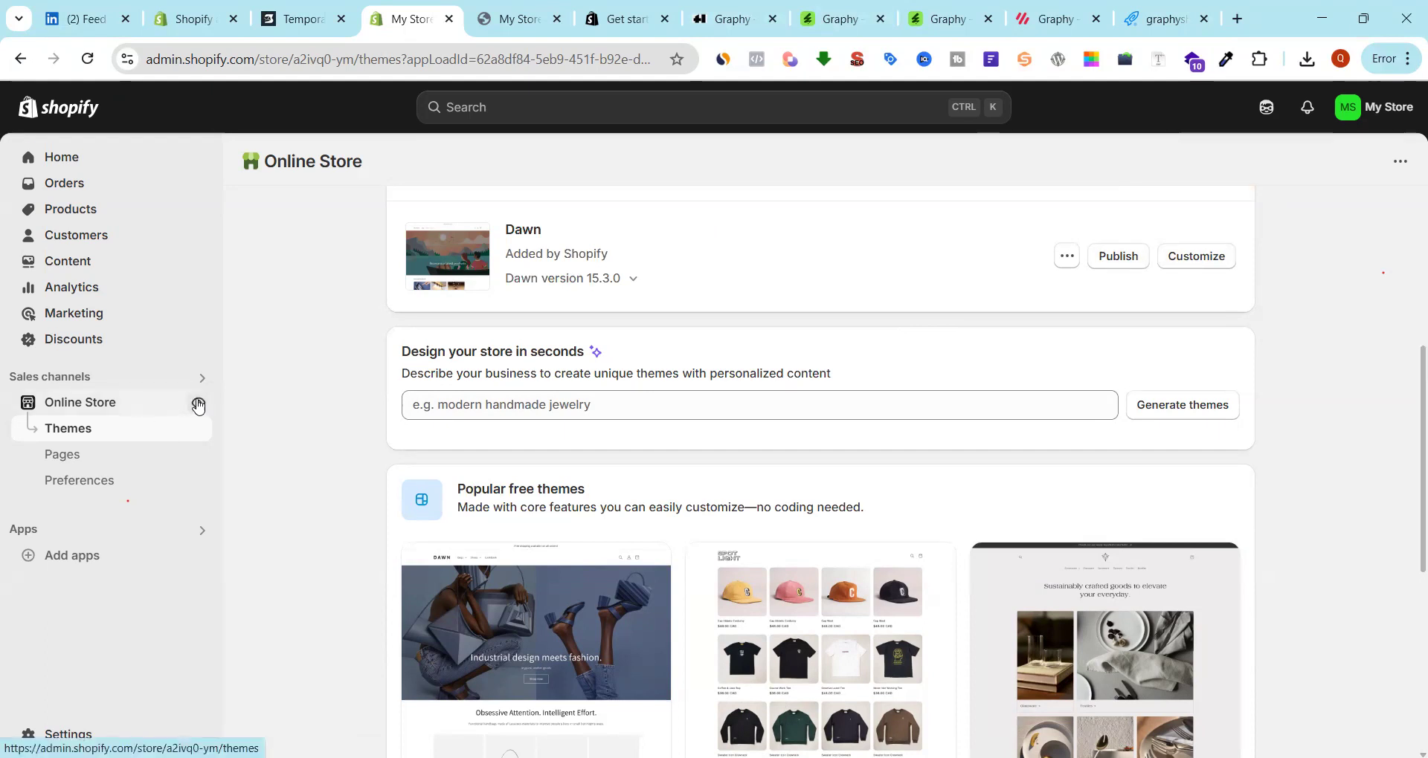
View the live online store and examine its home page from the header banner to the footer
click(198, 404)
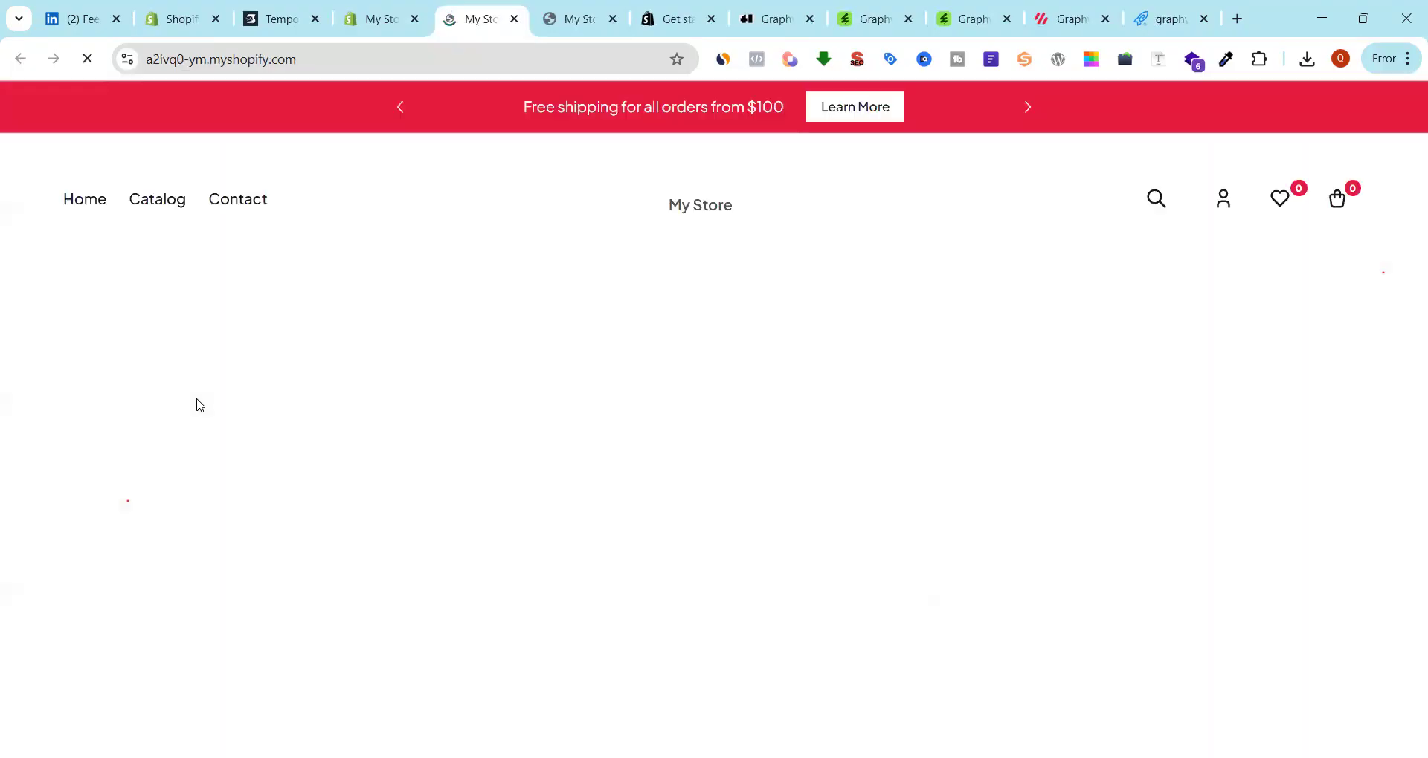
scroll(780, 265, down, 6)
scroll(783, 271, down, 10)
scroll(780, 271, down, 10)
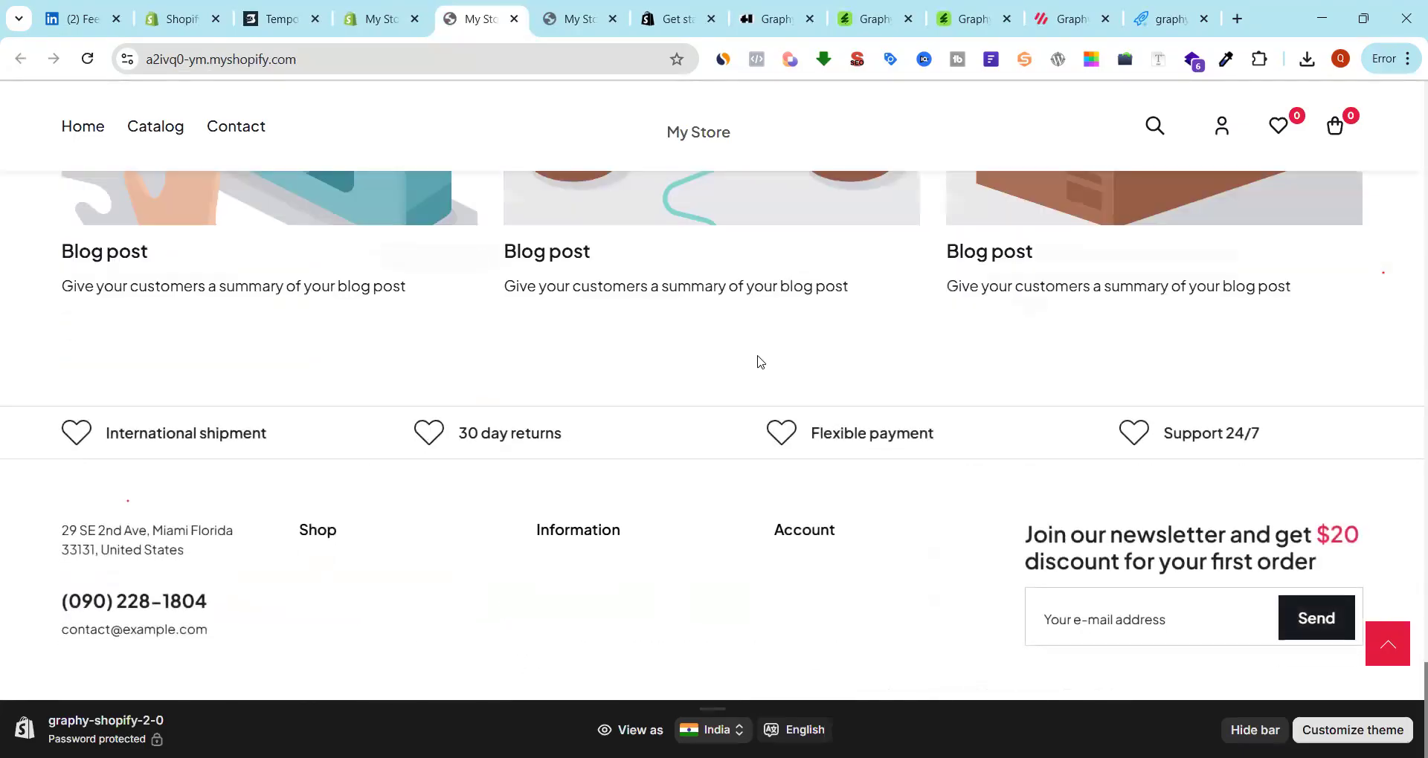
scroll(760, 362, up, 15)
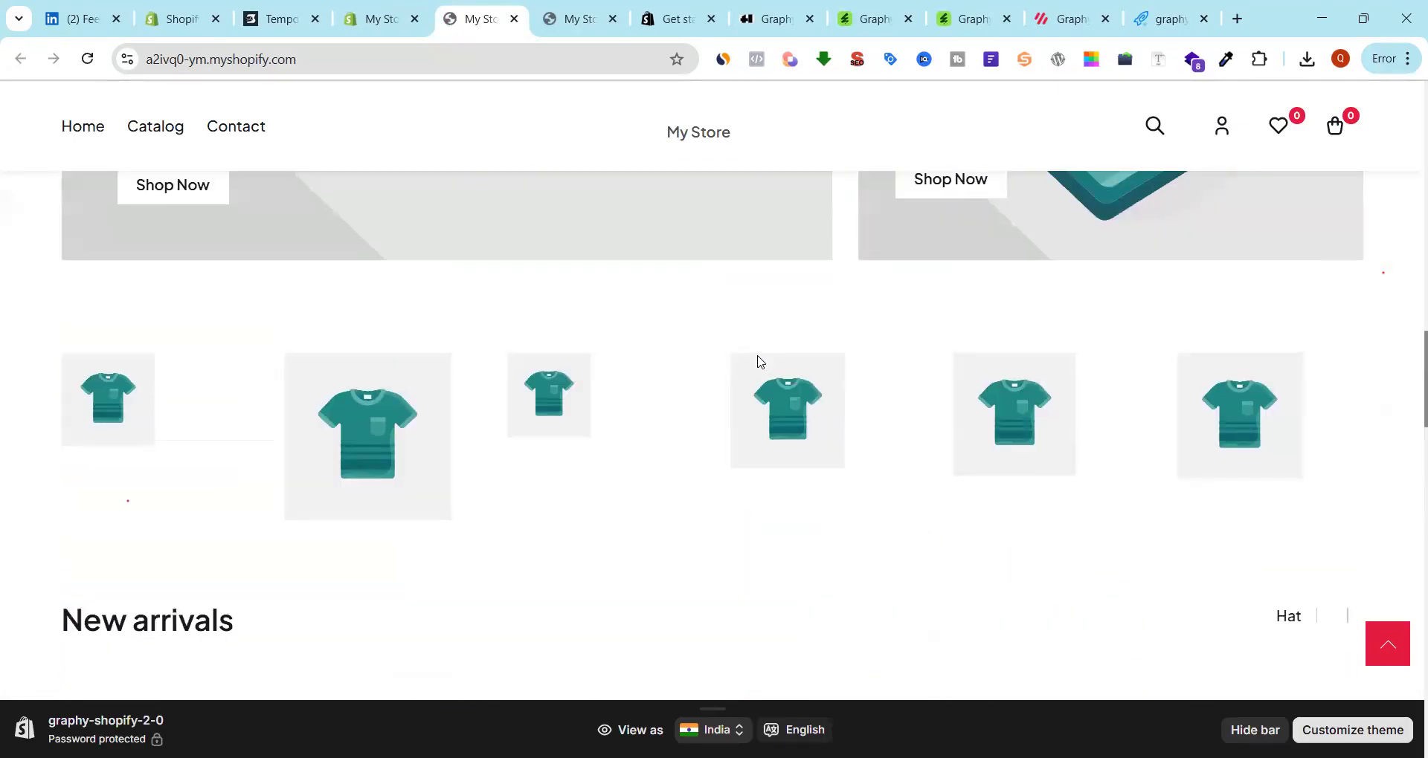
scroll(760, 362, up, 5)
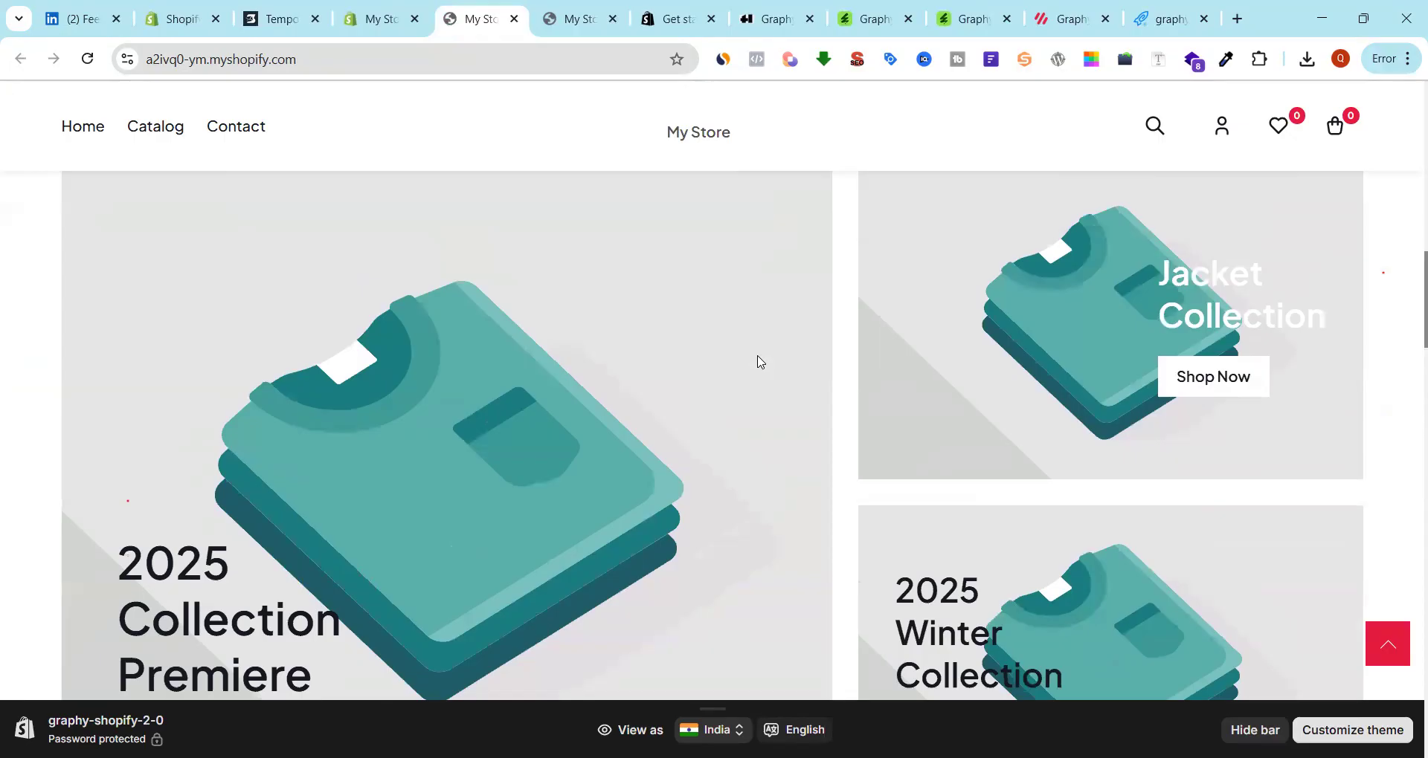
scroll(759, 362, up, 10)
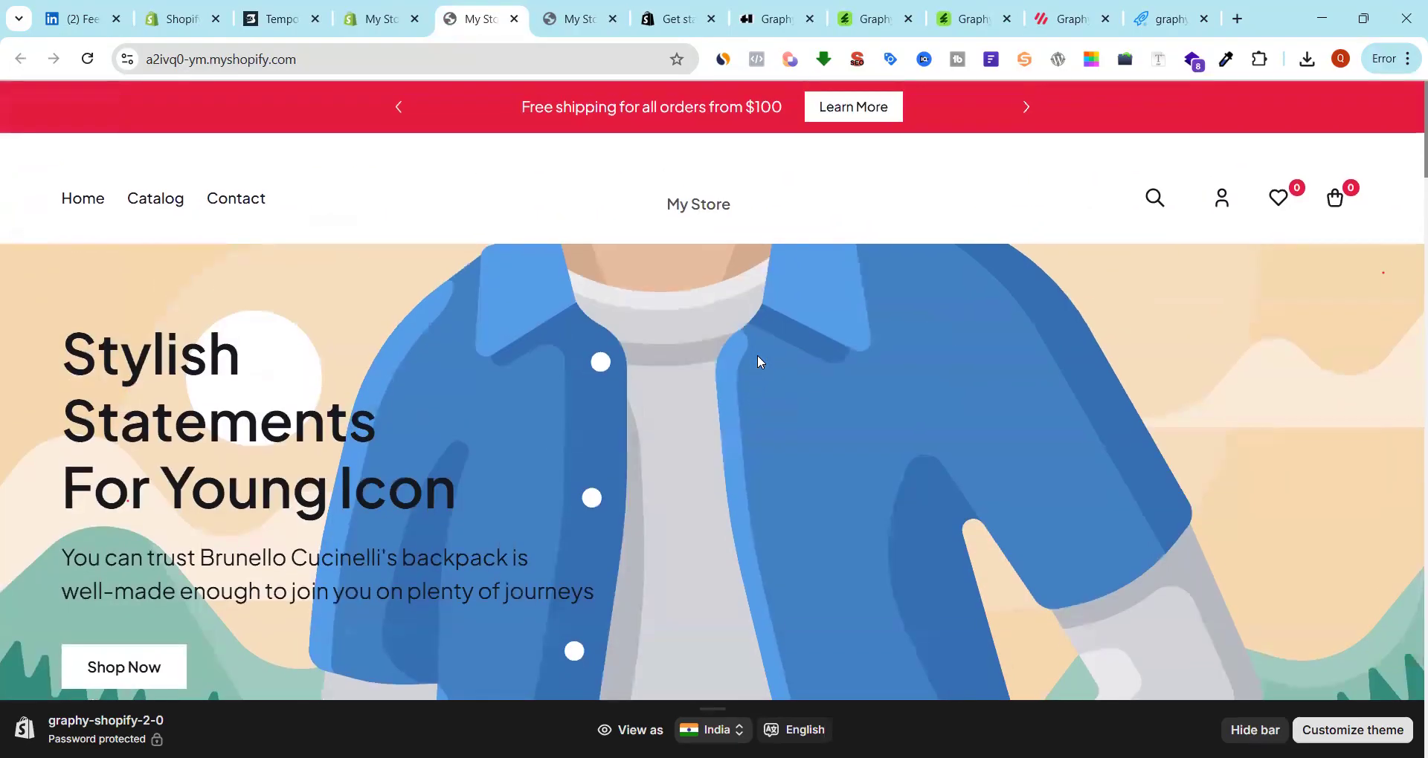
Close the old Dawn store preview, the Shopify dropshipping guide and the leftover Graphy theme download pages
click(588, 22)
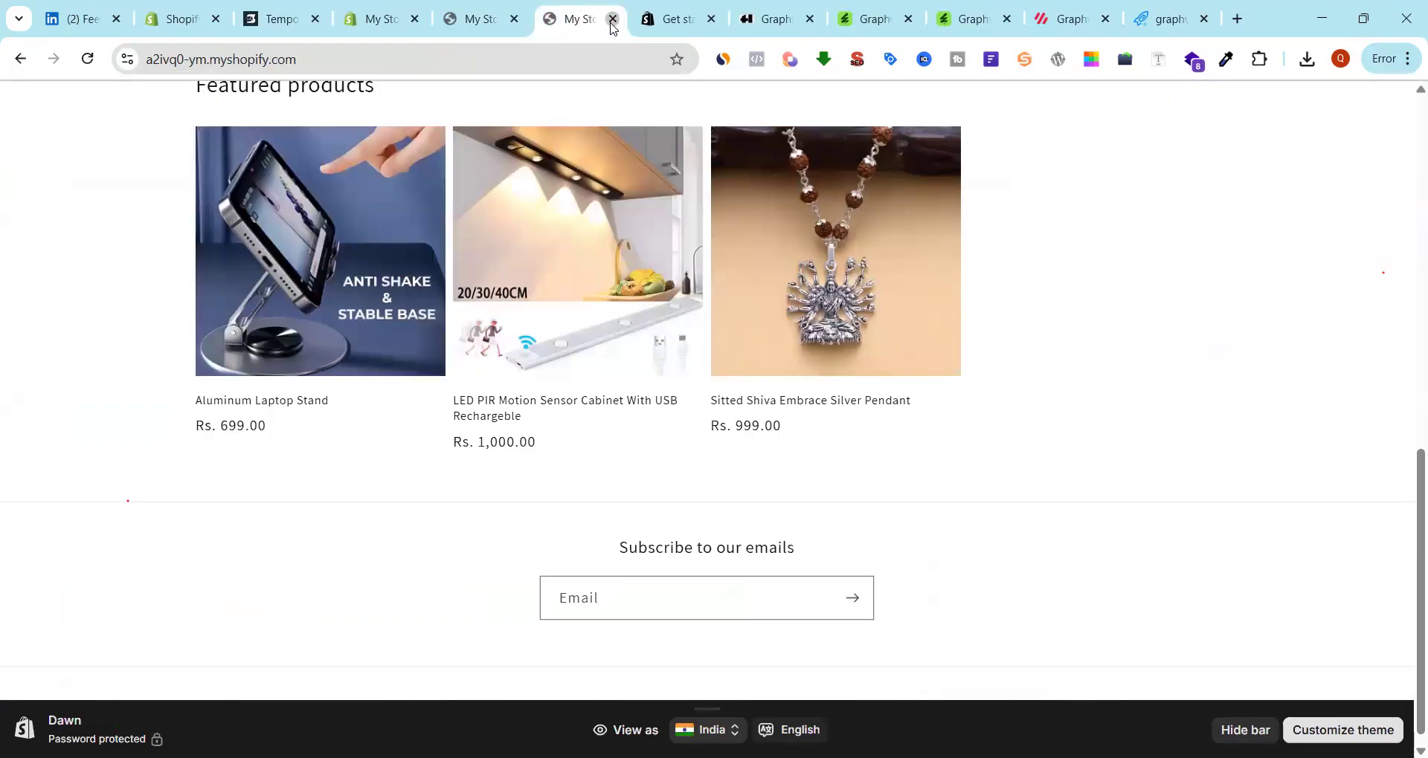
click(613, 20)
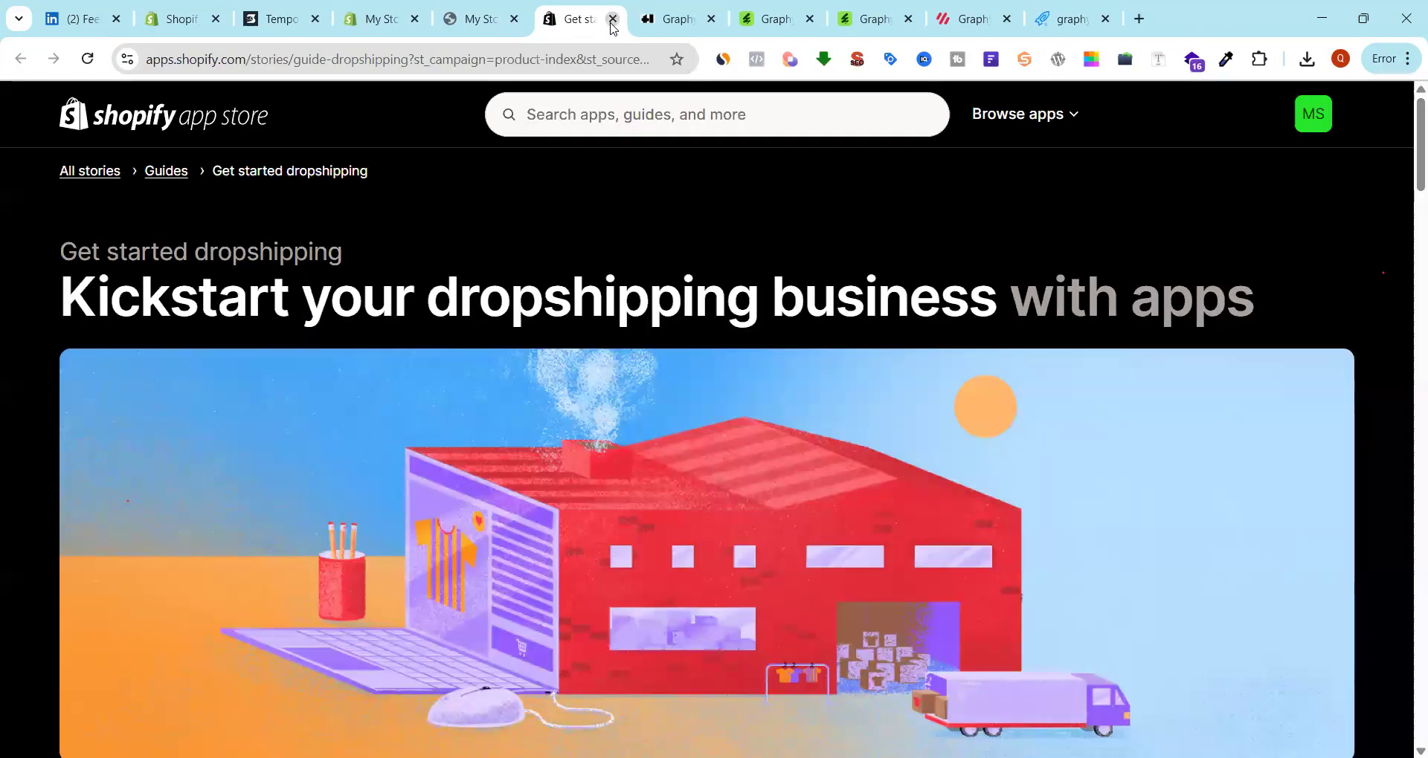
click(613, 20)
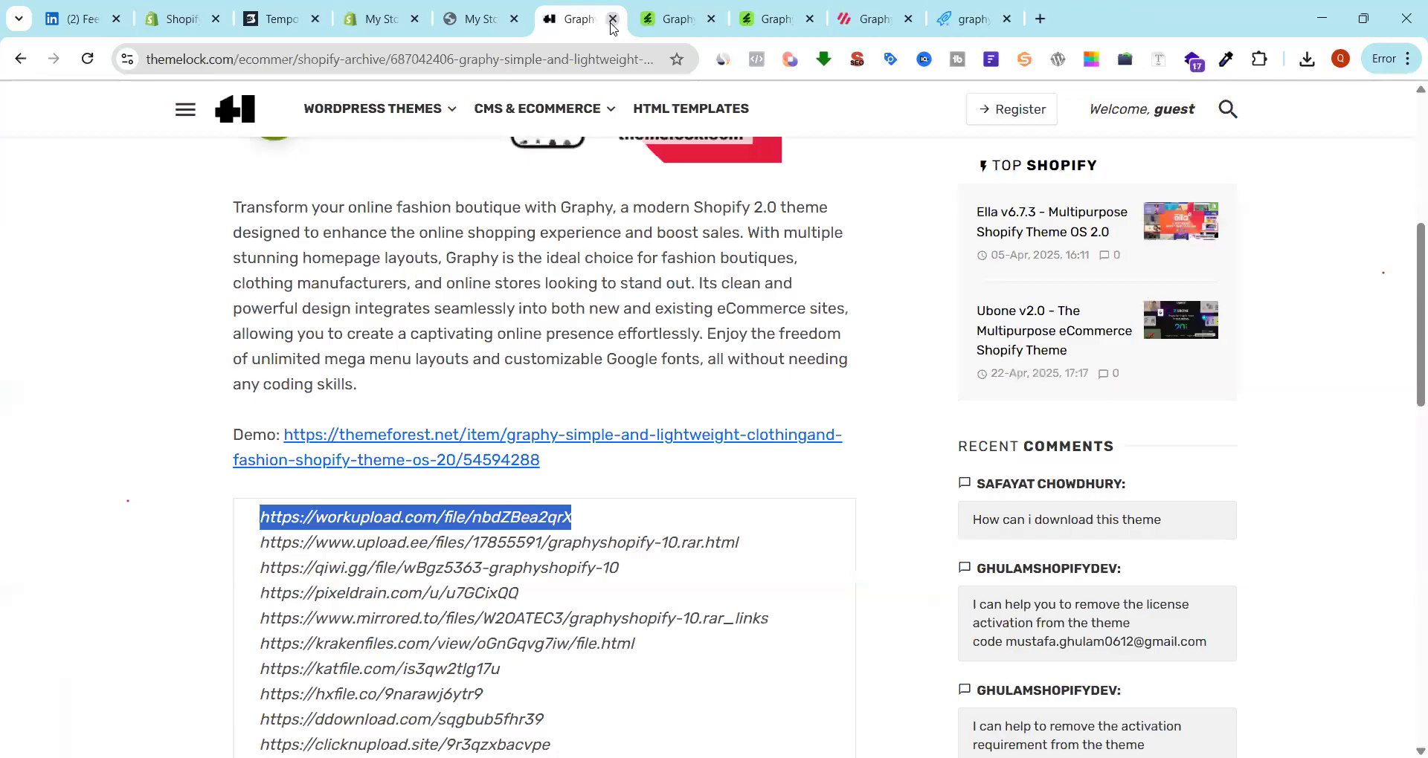
click(613, 19)
click(612, 19)
click(612, 20)
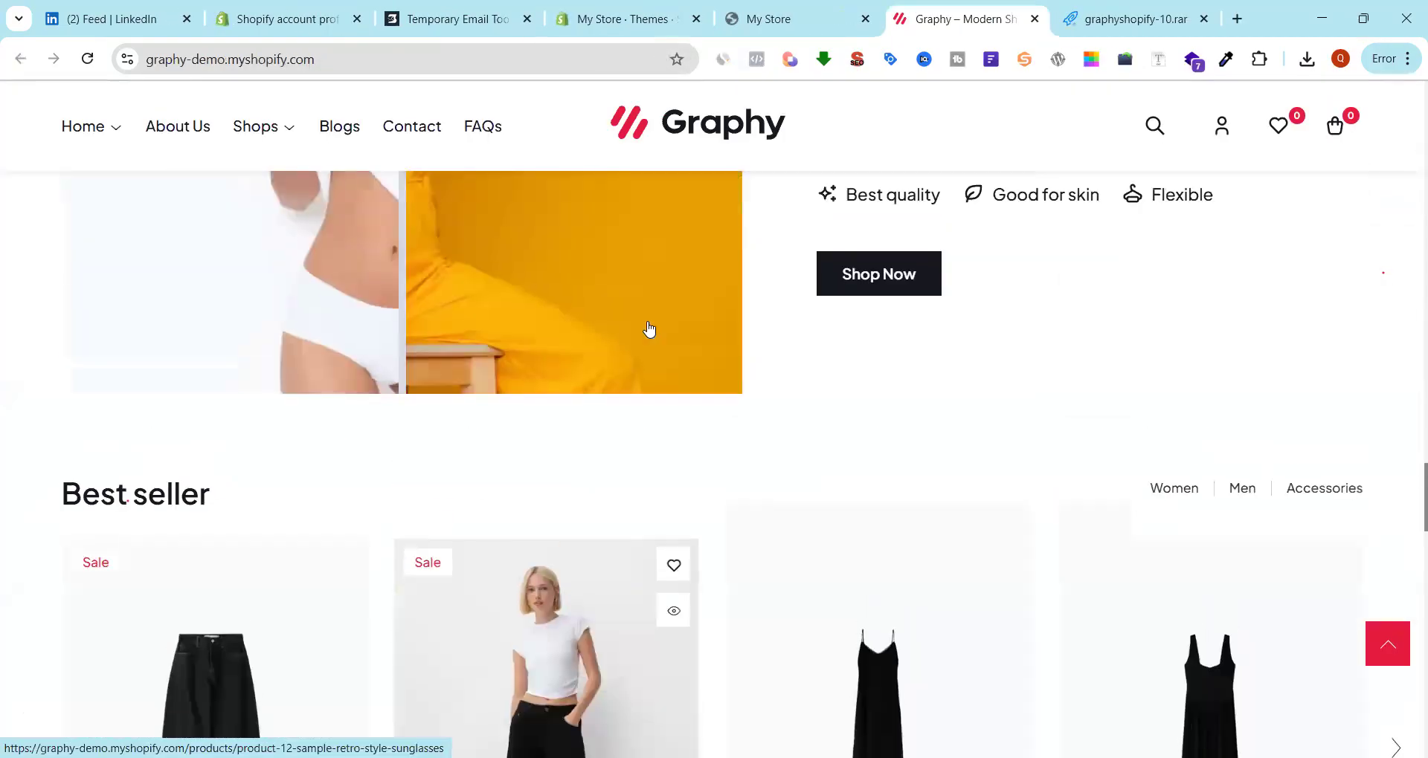
scroll(649, 328, down, 10)
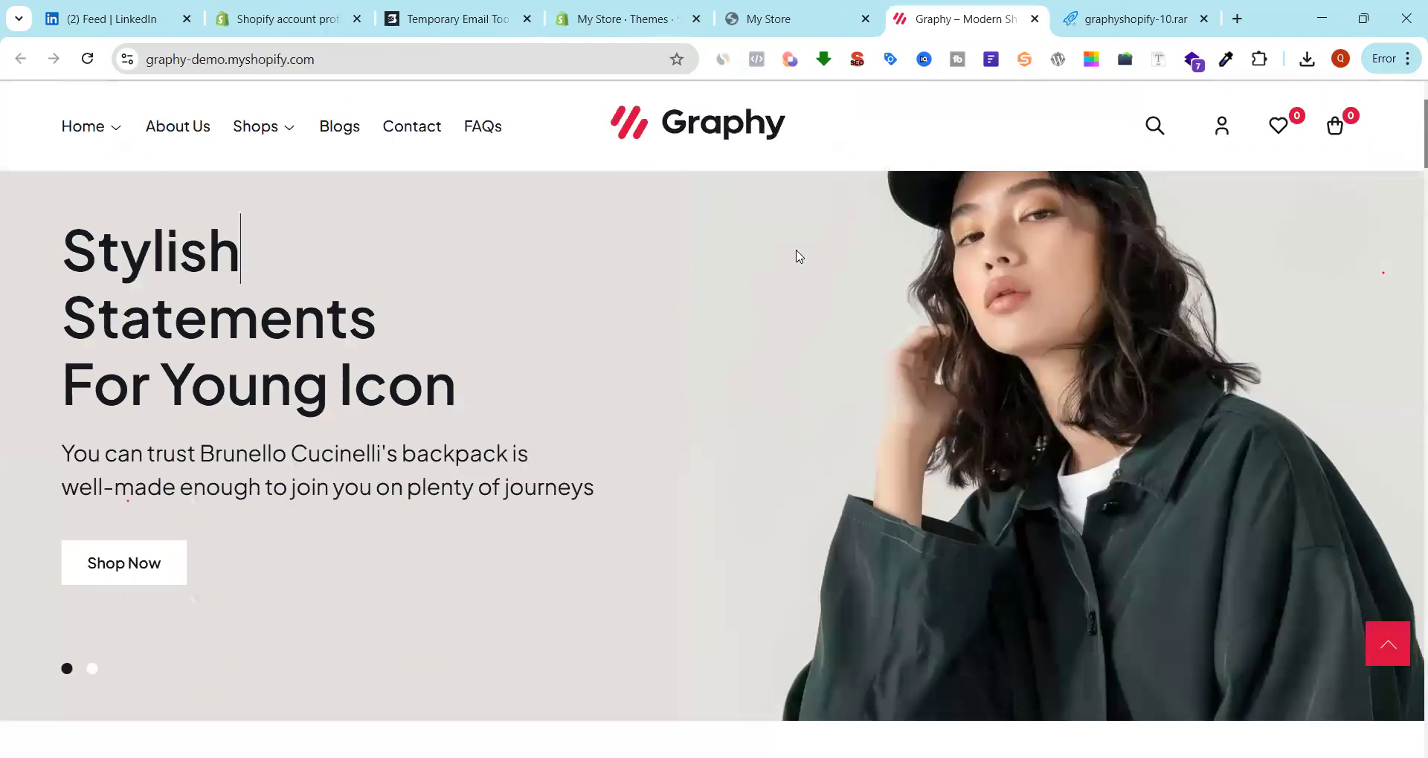
right_click(794, 238)
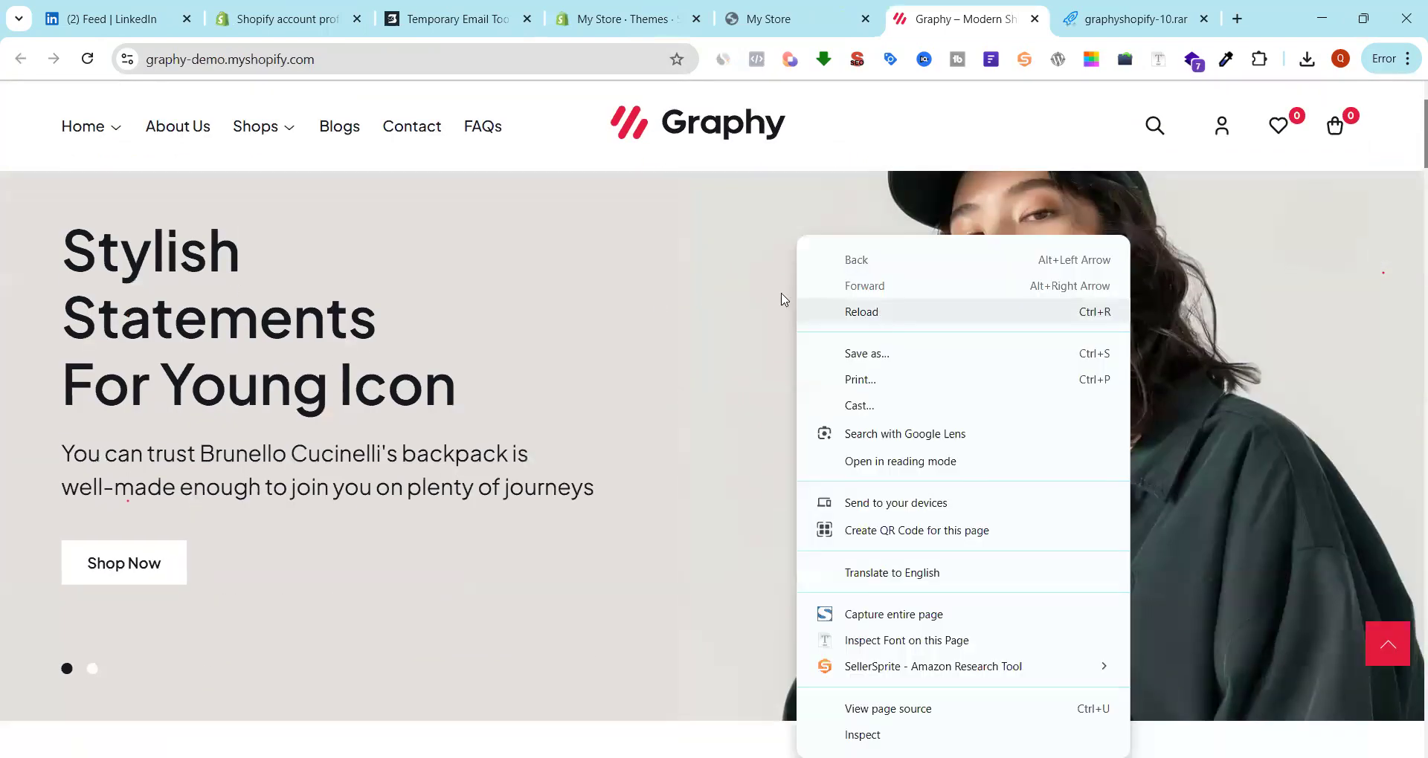
click(644, 265)
right_click(714, 265)
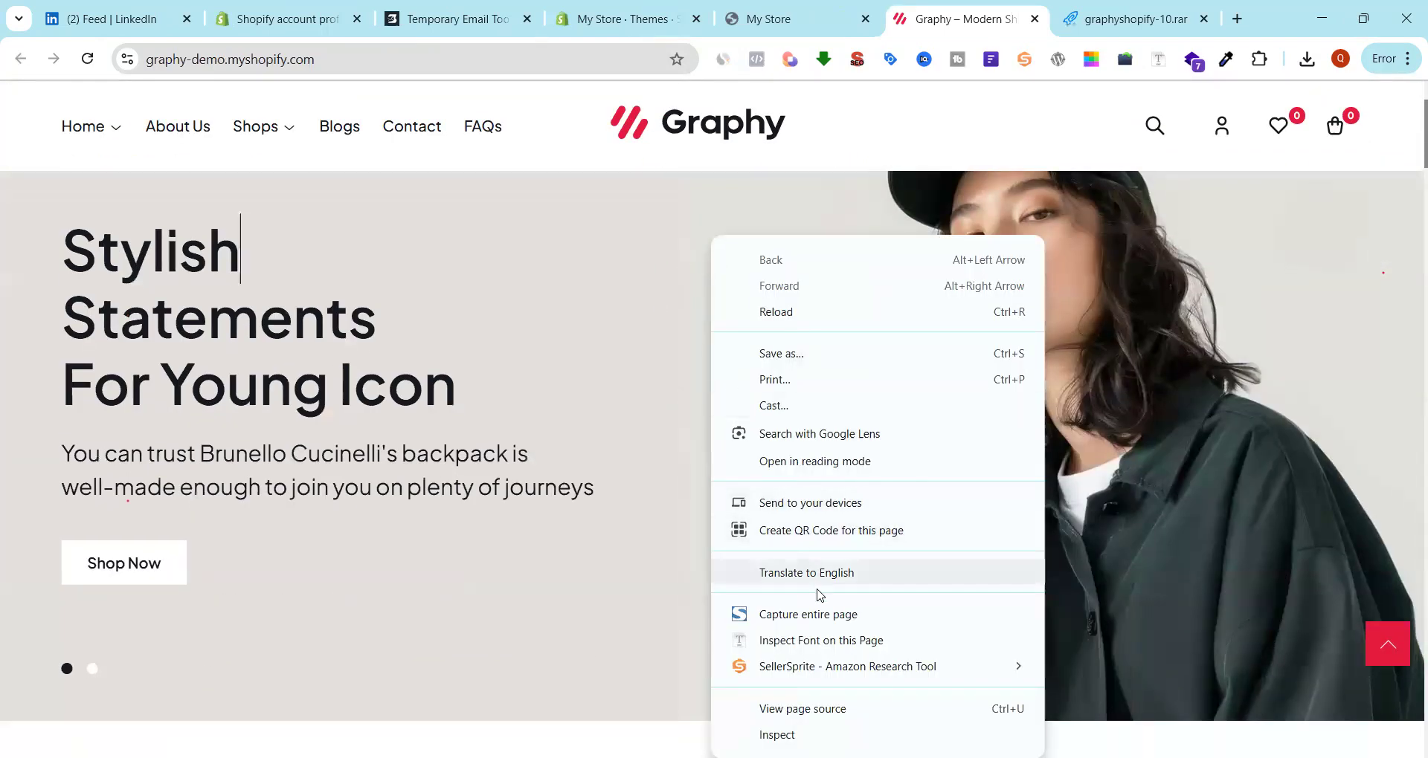
click(585, 244)
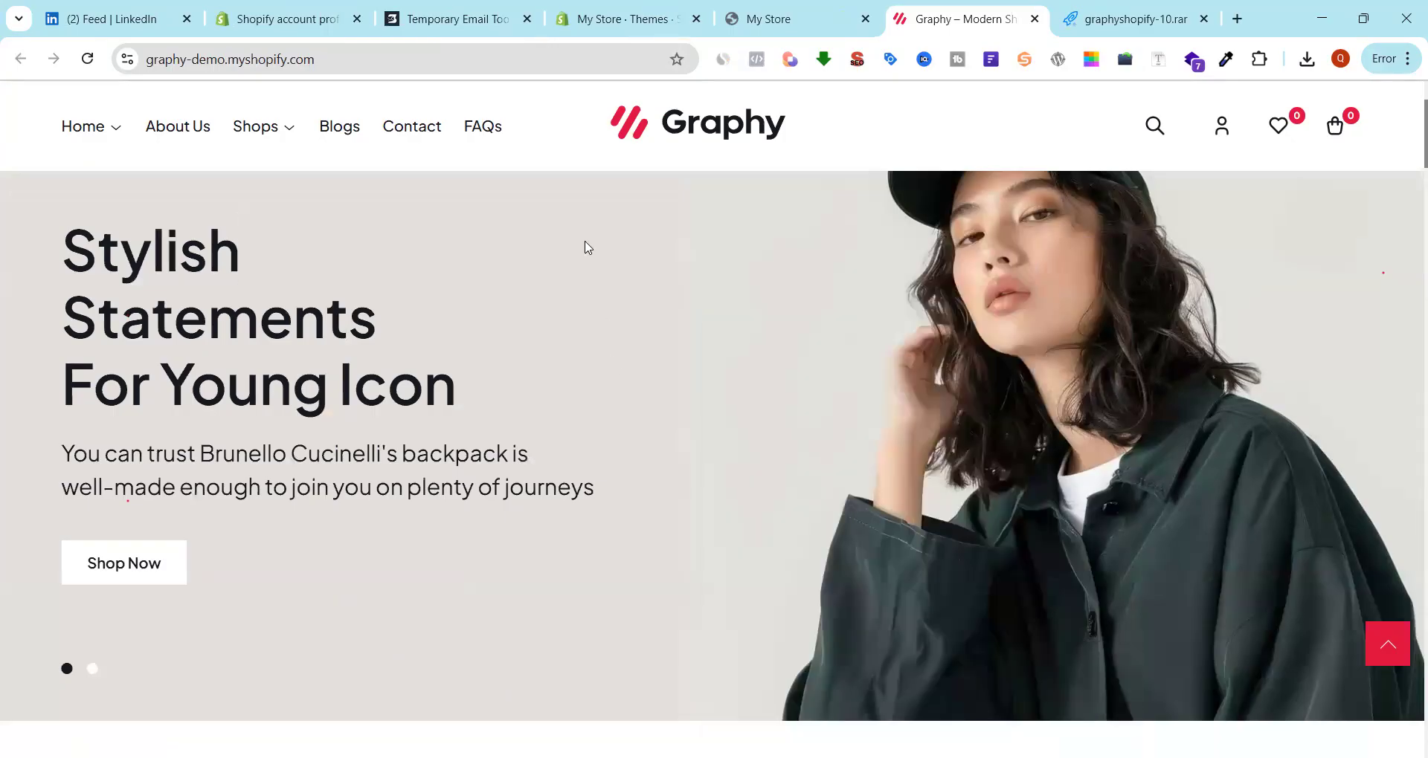
right_click(664, 238)
click(565, 284)
scroll(565, 285, up, 2)
Return to the store's Themes page, look through the theme library and free themes, and reload the page
click(621, 15)
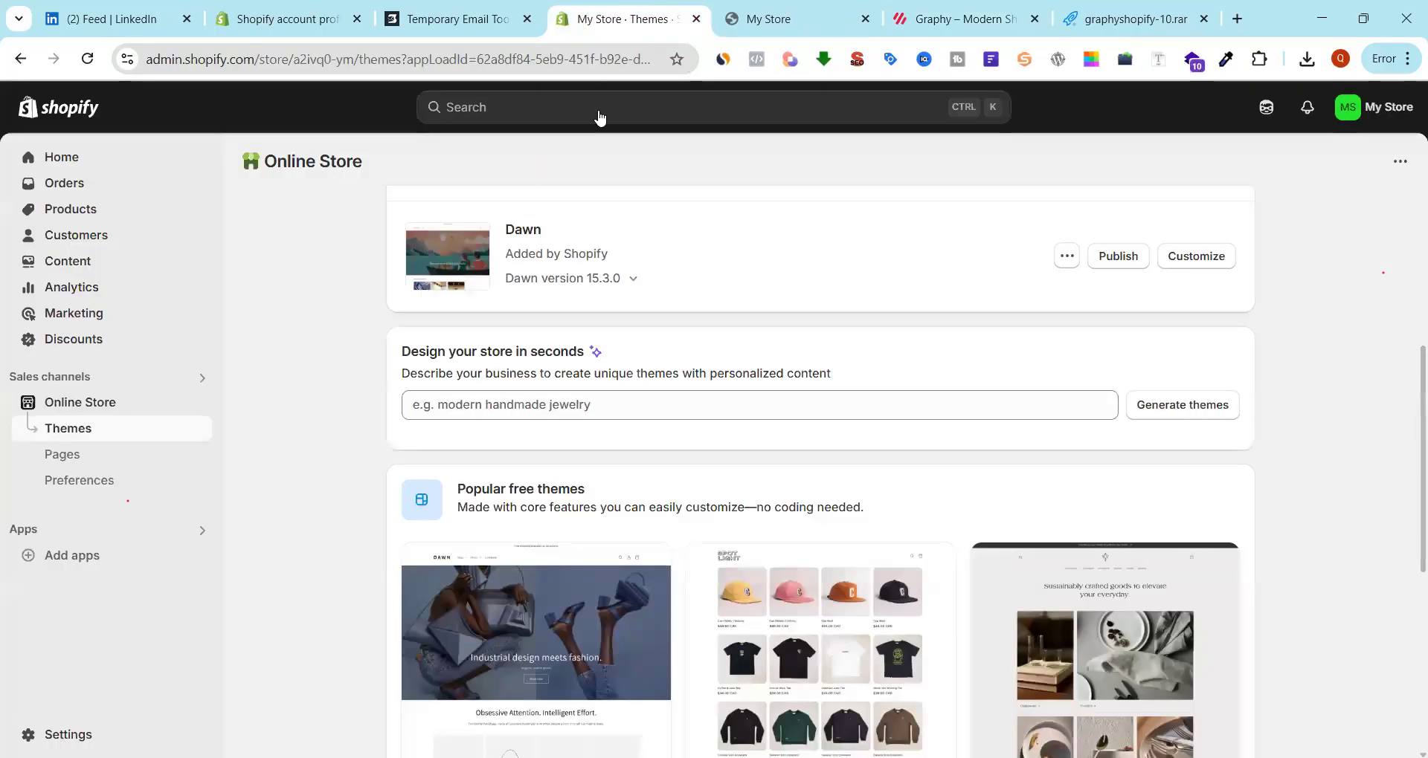
scroll(593, 376, down, 1)
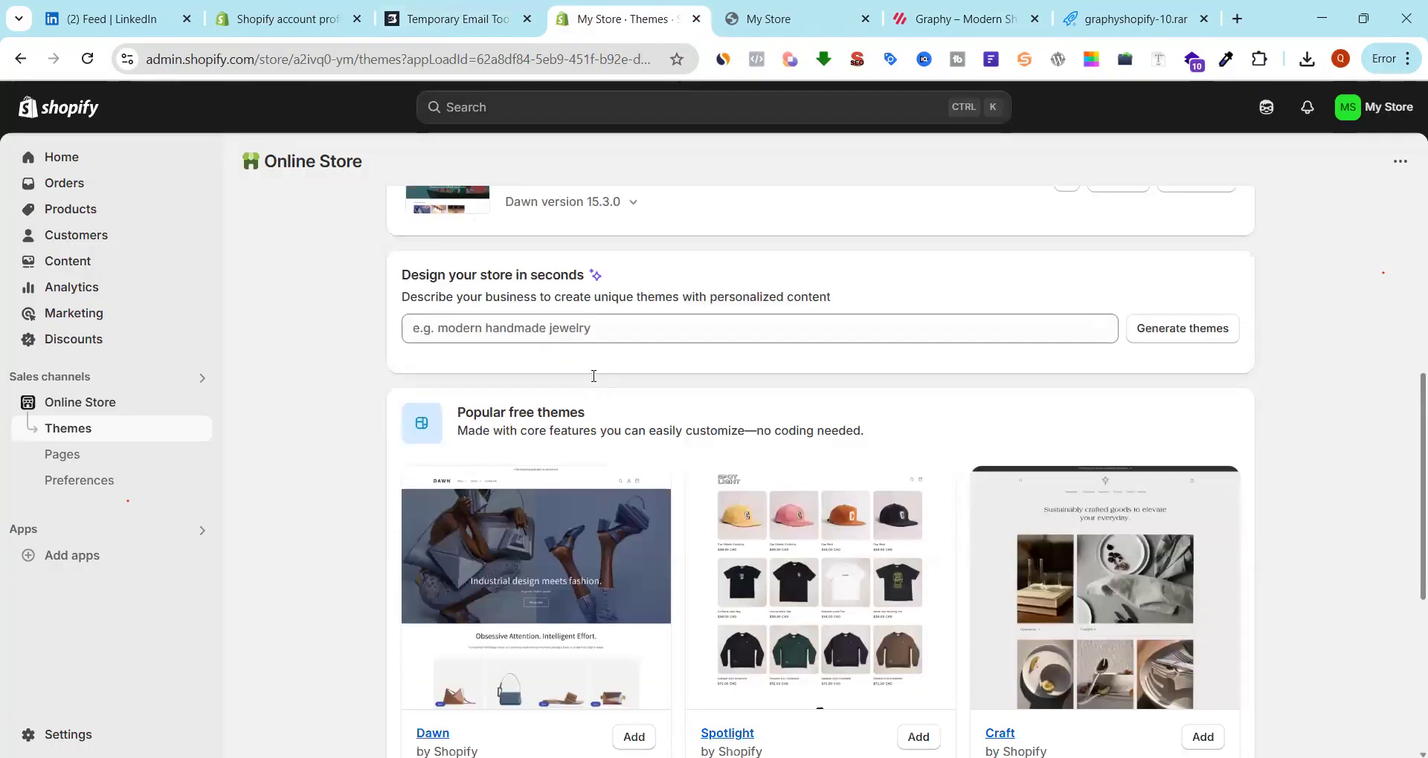
scroll(594, 376, down, 5)
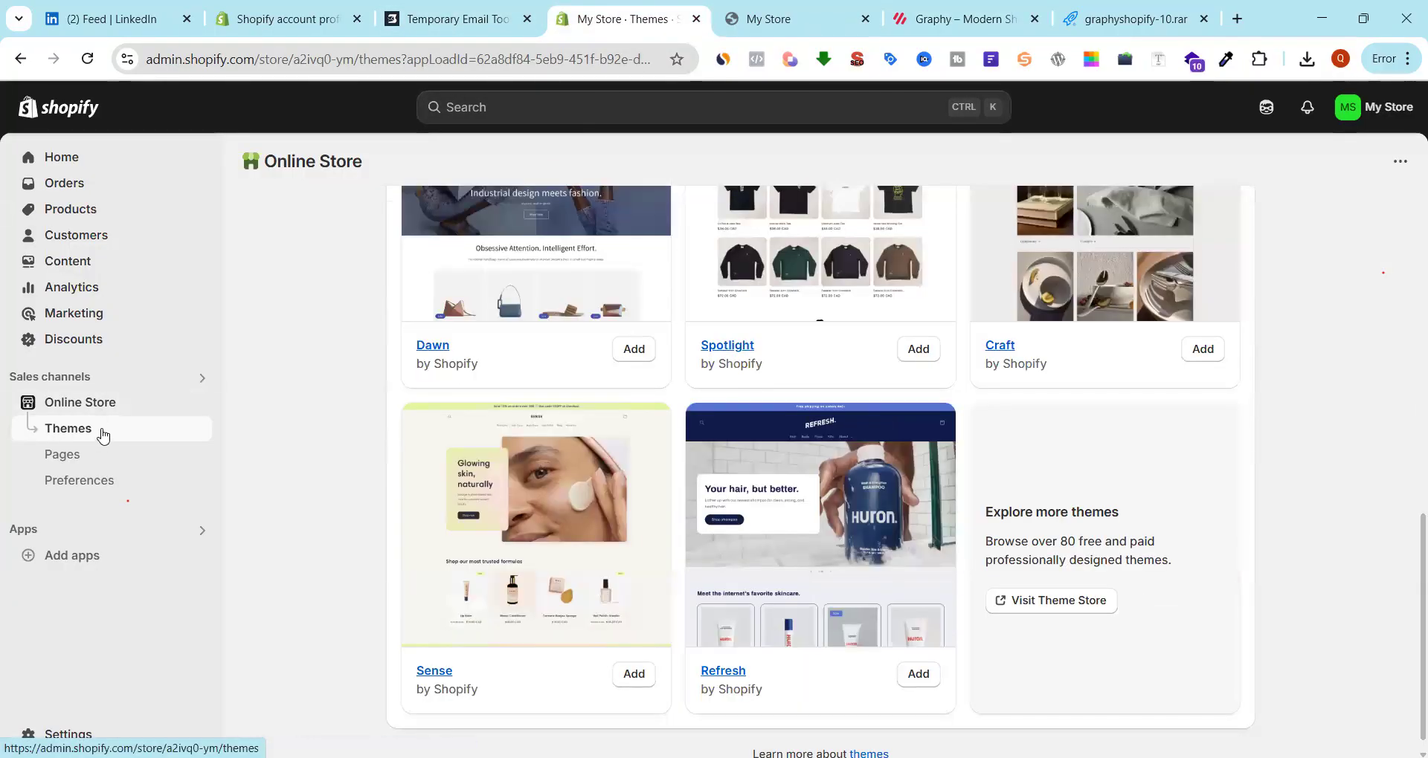
scroll(1122, 414, up, 6)
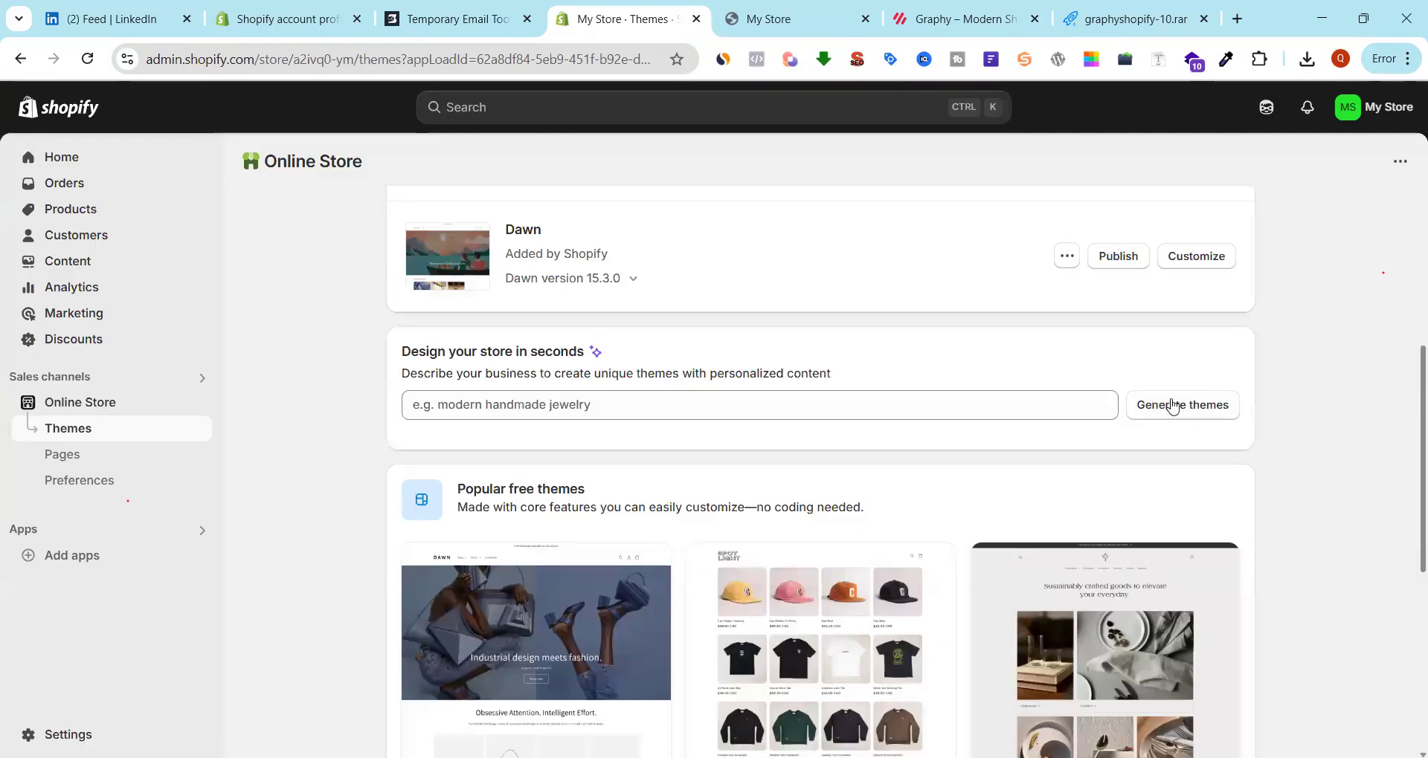
click(87, 59)
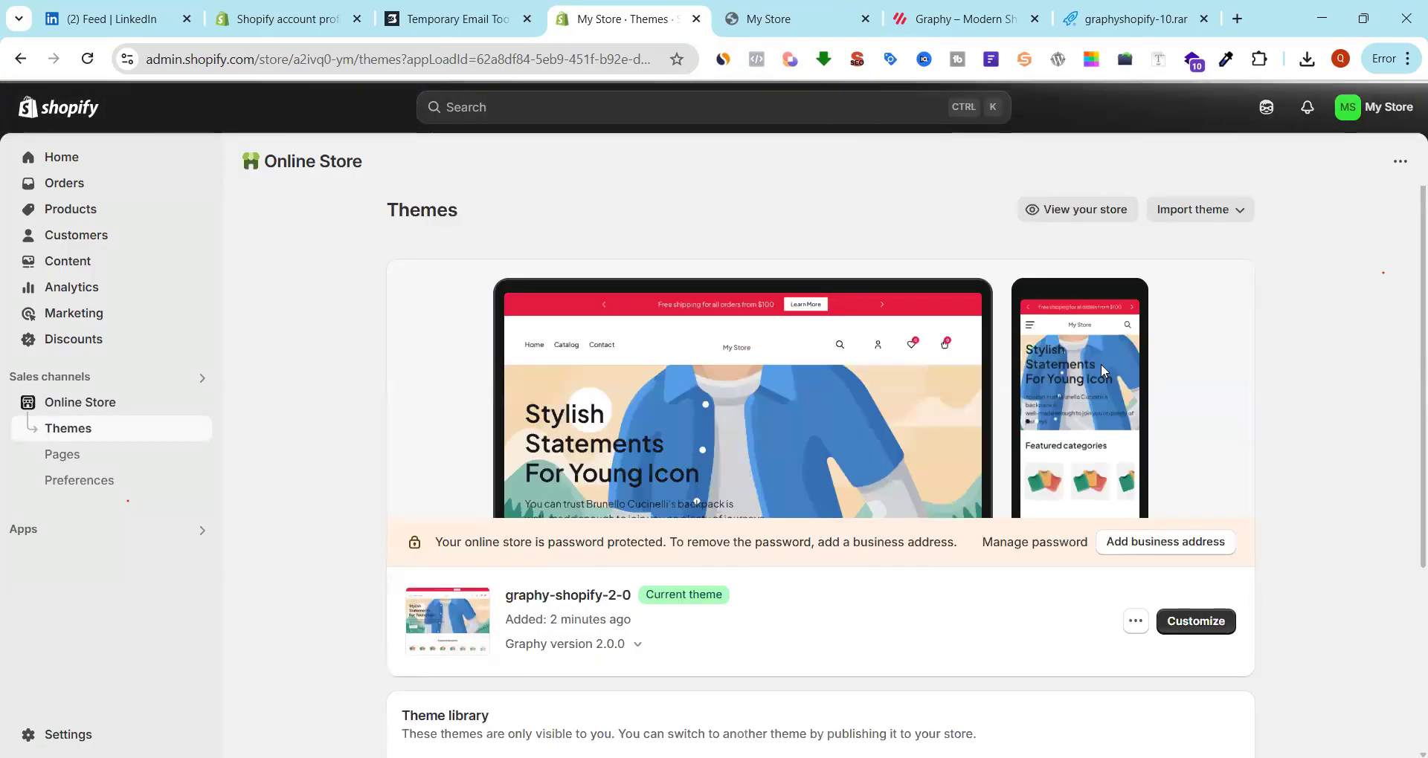
Open the graphy-shopify-2-0 theme for customization and show the Announcement bar section's settings
click(1201, 531)
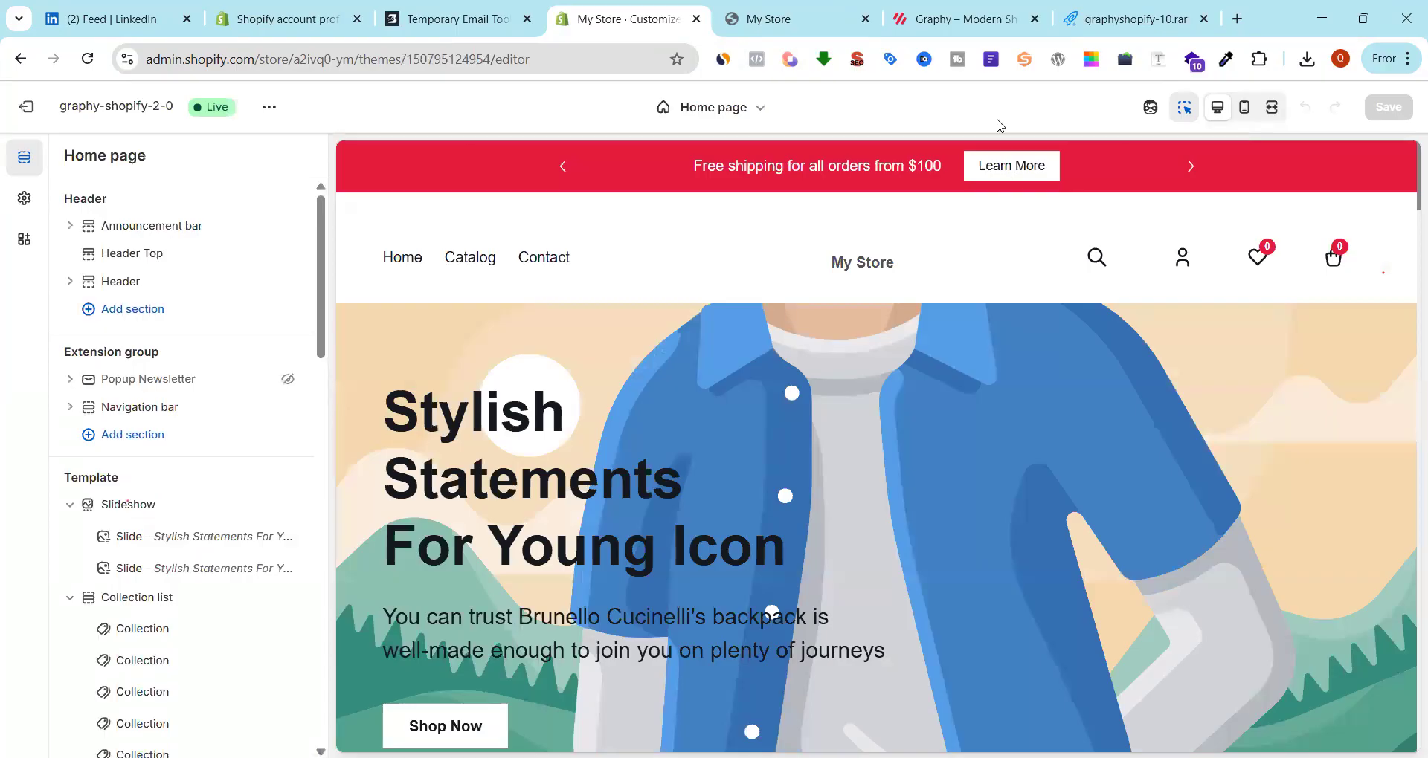
click(126, 228)
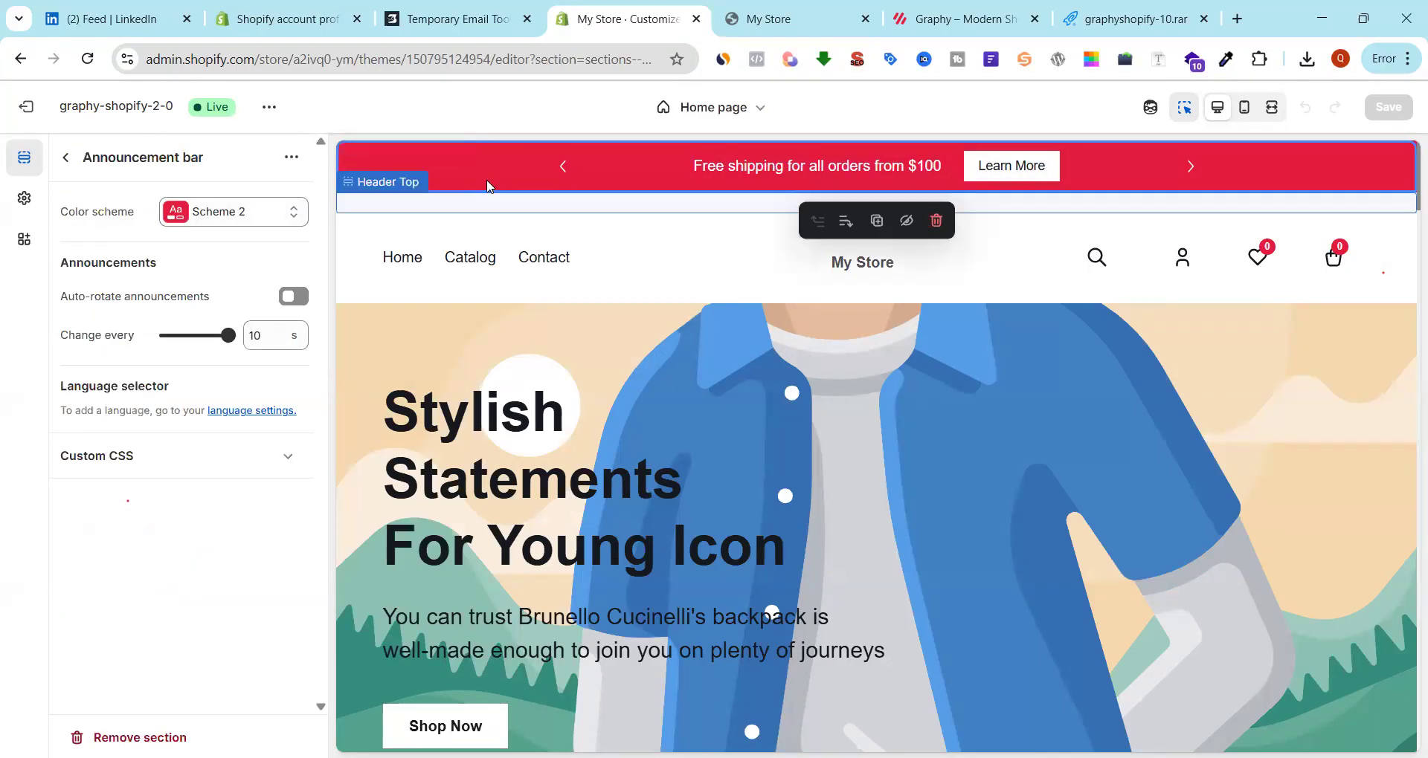
Set the first announcement's text to "Free shipping for all orders from 1000 INR"
click(821, 167)
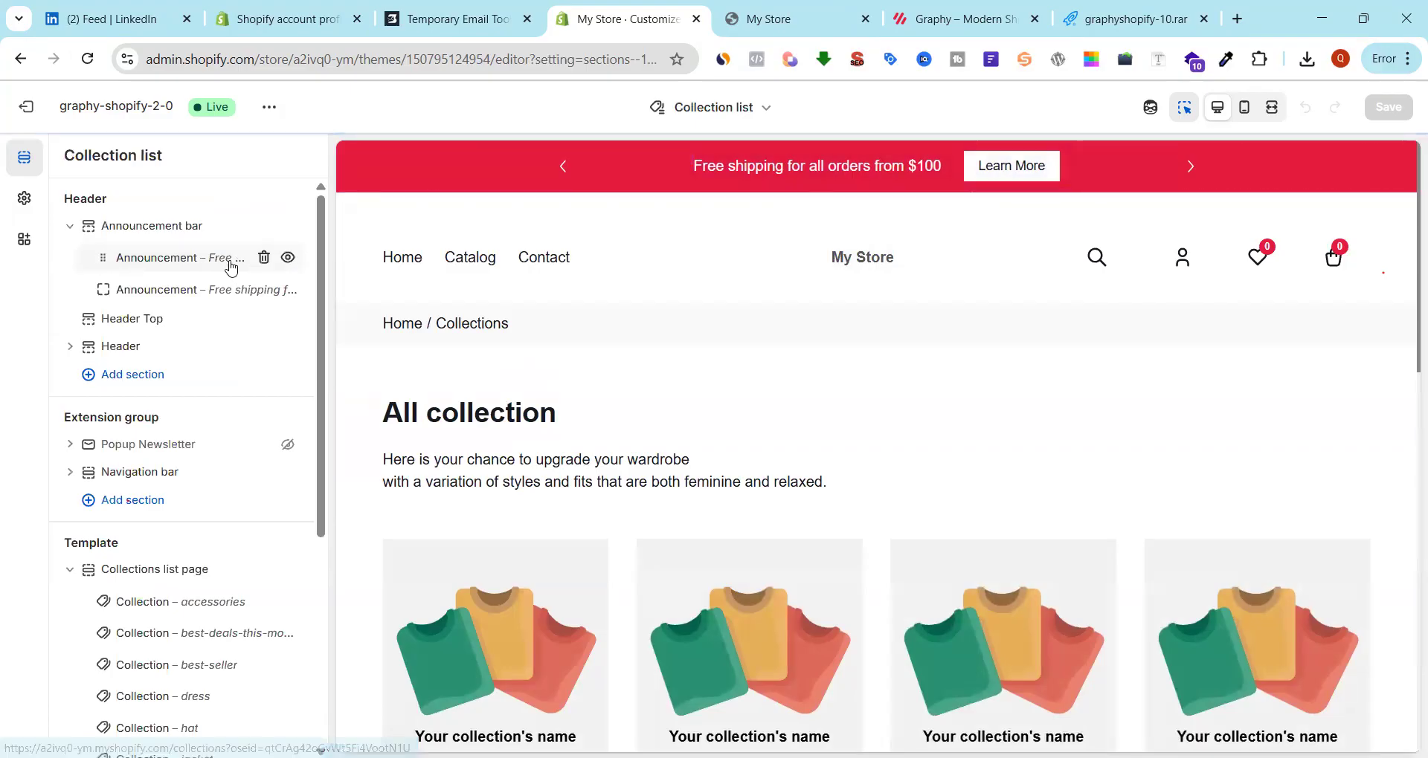
click(173, 257)
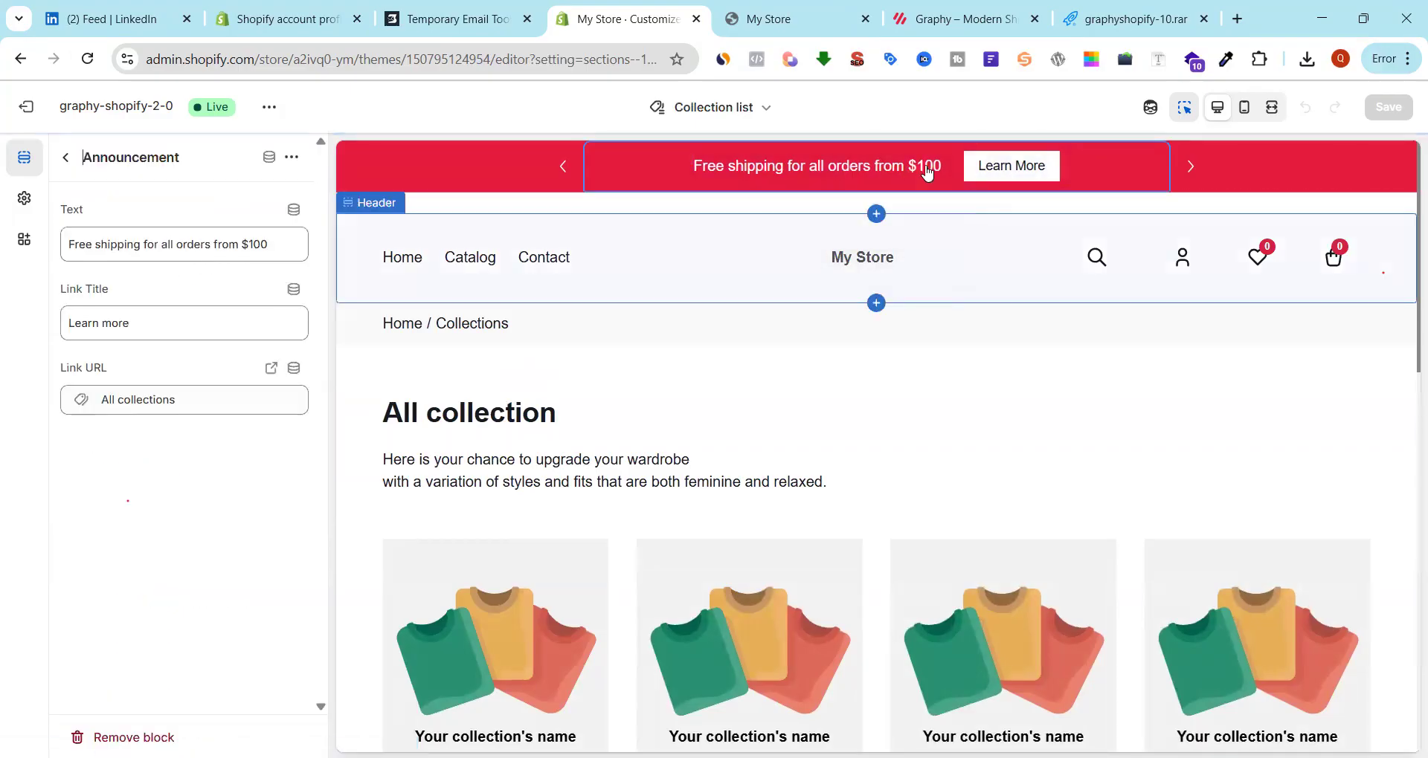
click(263, 245)
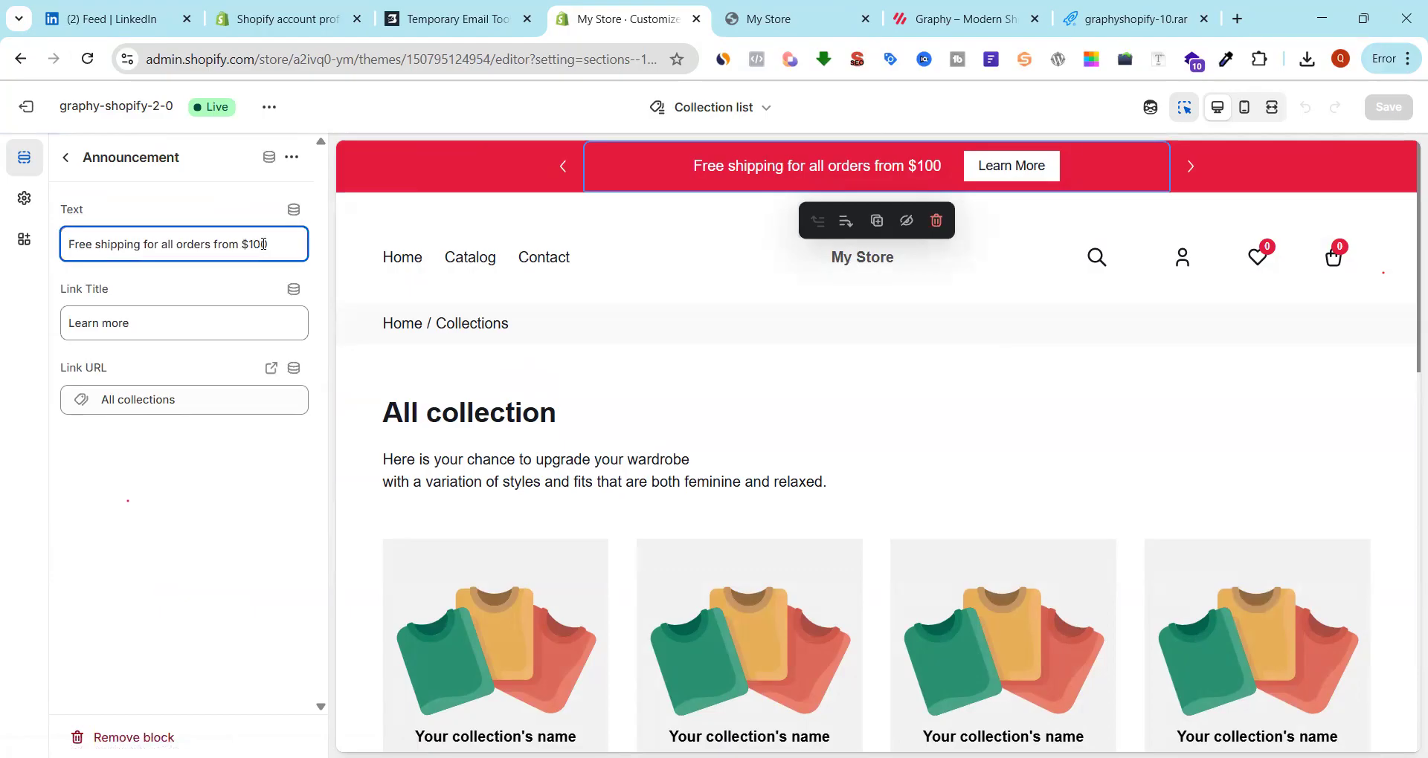
text(0)
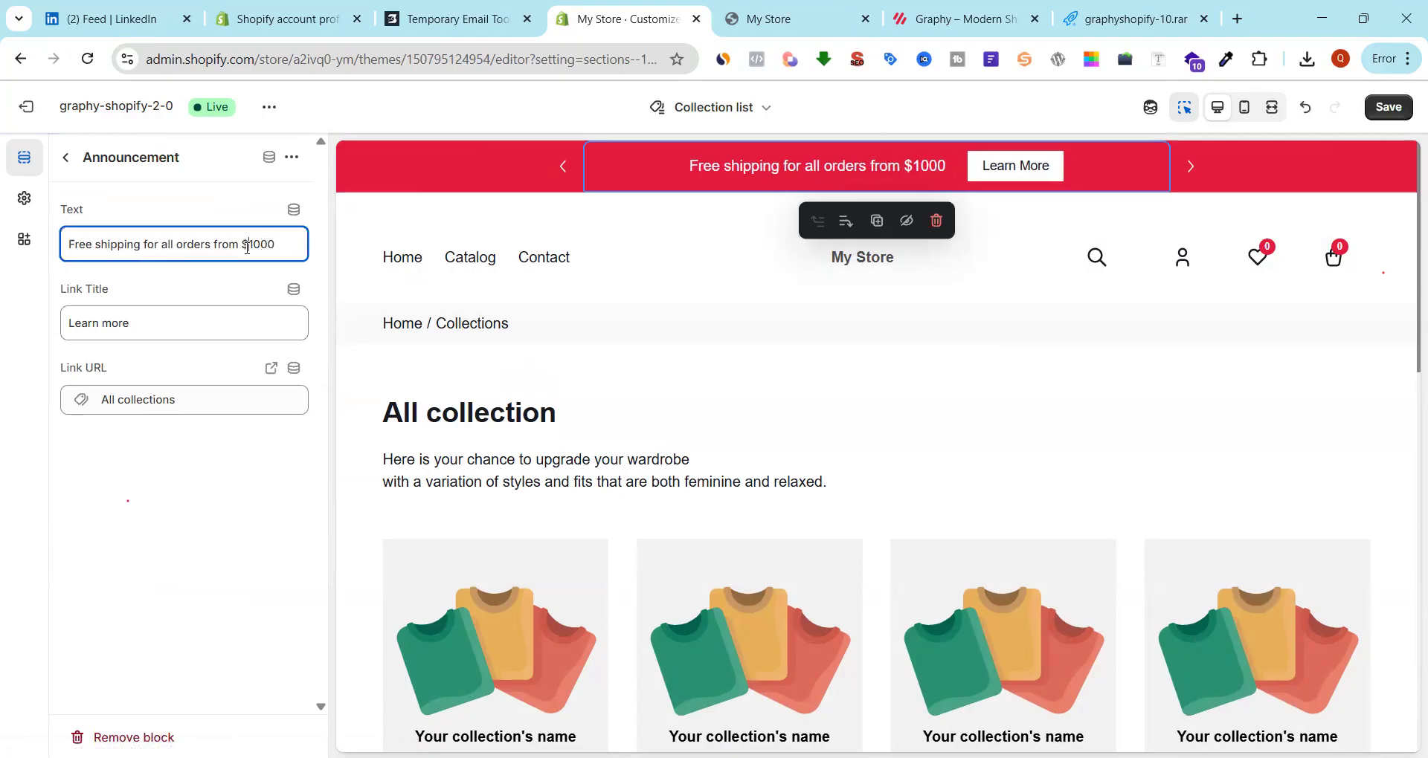
click(247, 245)
key(BackSpace)
text(INR)
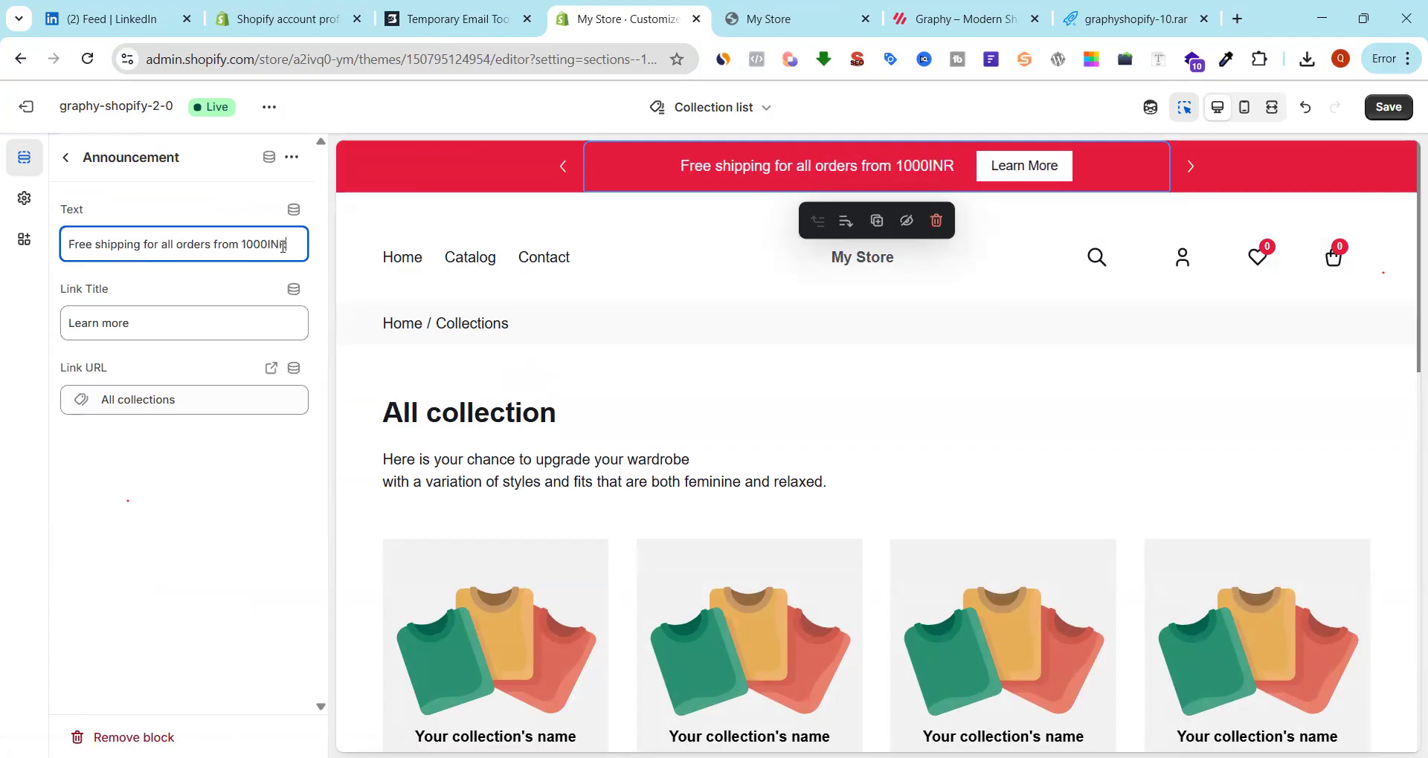
click(270, 246)
Set the first announcement's link title to "Shop Offer" and save the theme changes
click(146, 322)
drag(144, 322, 67, 331)
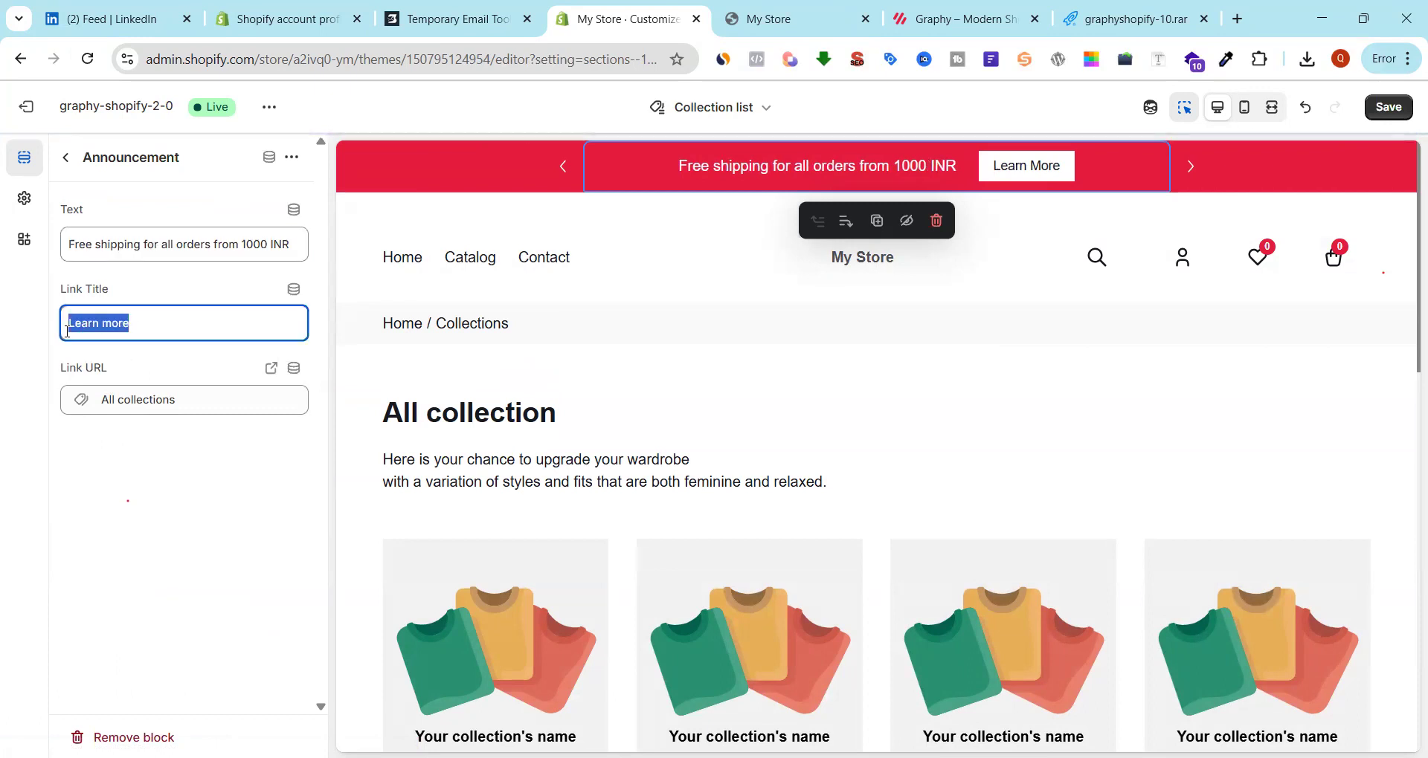
text(Shop)
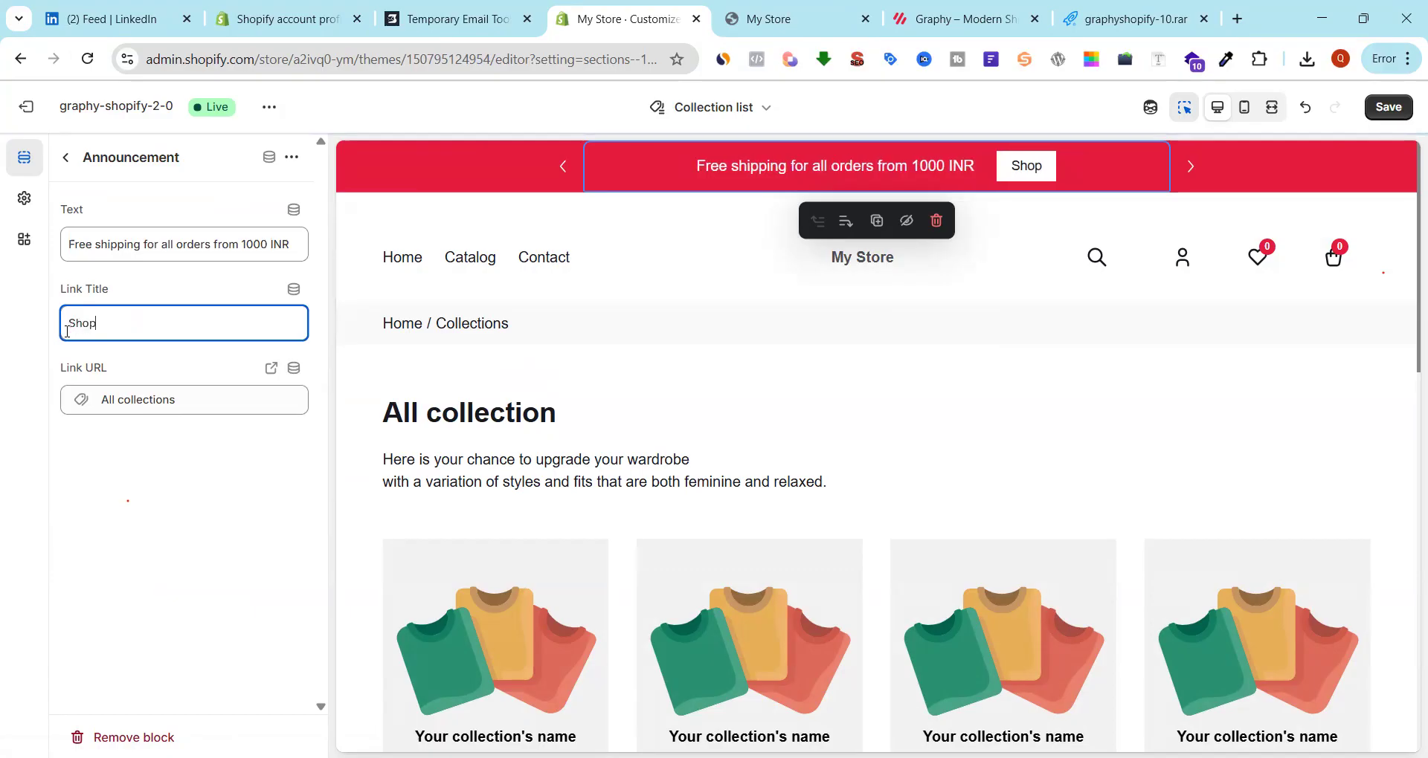
text( Offer)
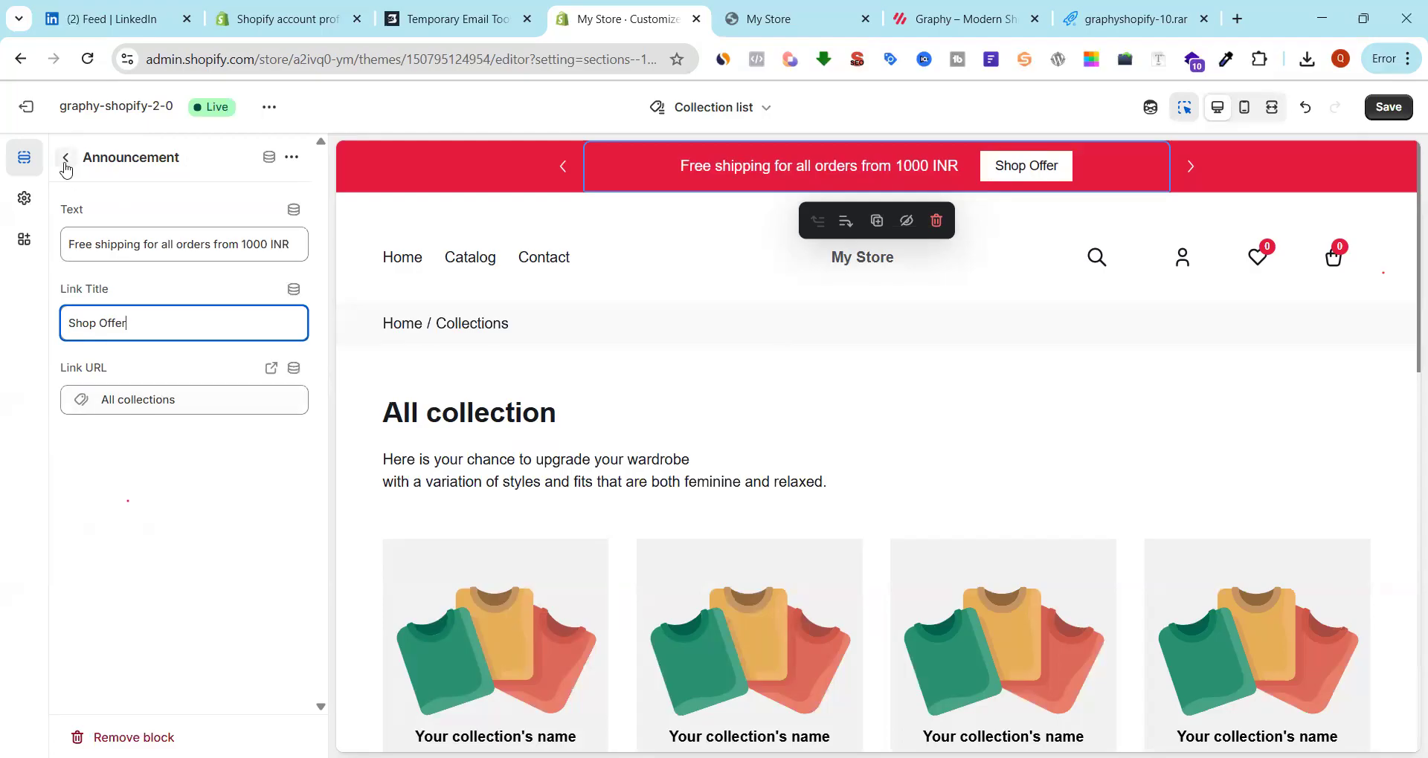
click(1405, 116)
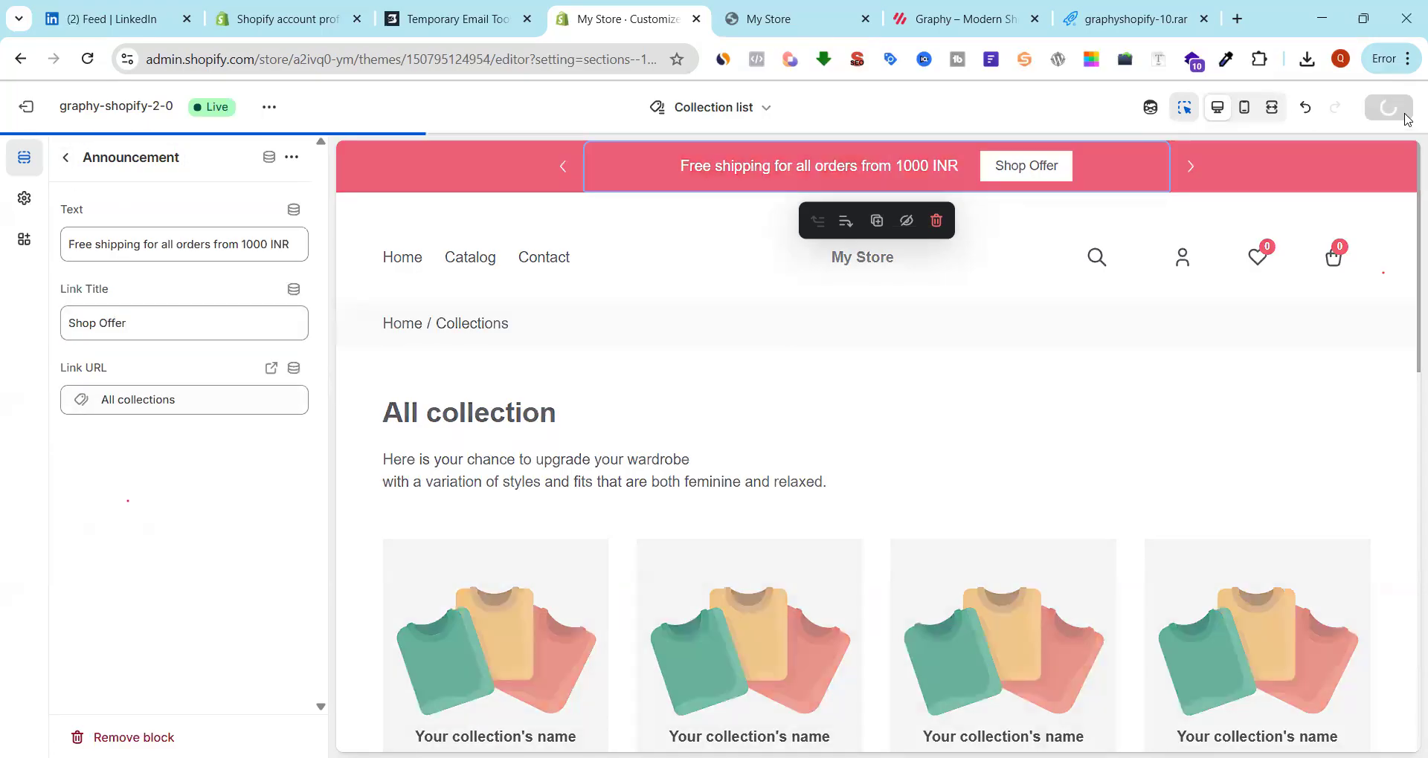
Replace the second announcement's text in the Announcement bar with "Get up 30% Discount"
click(66, 156)
click(158, 298)
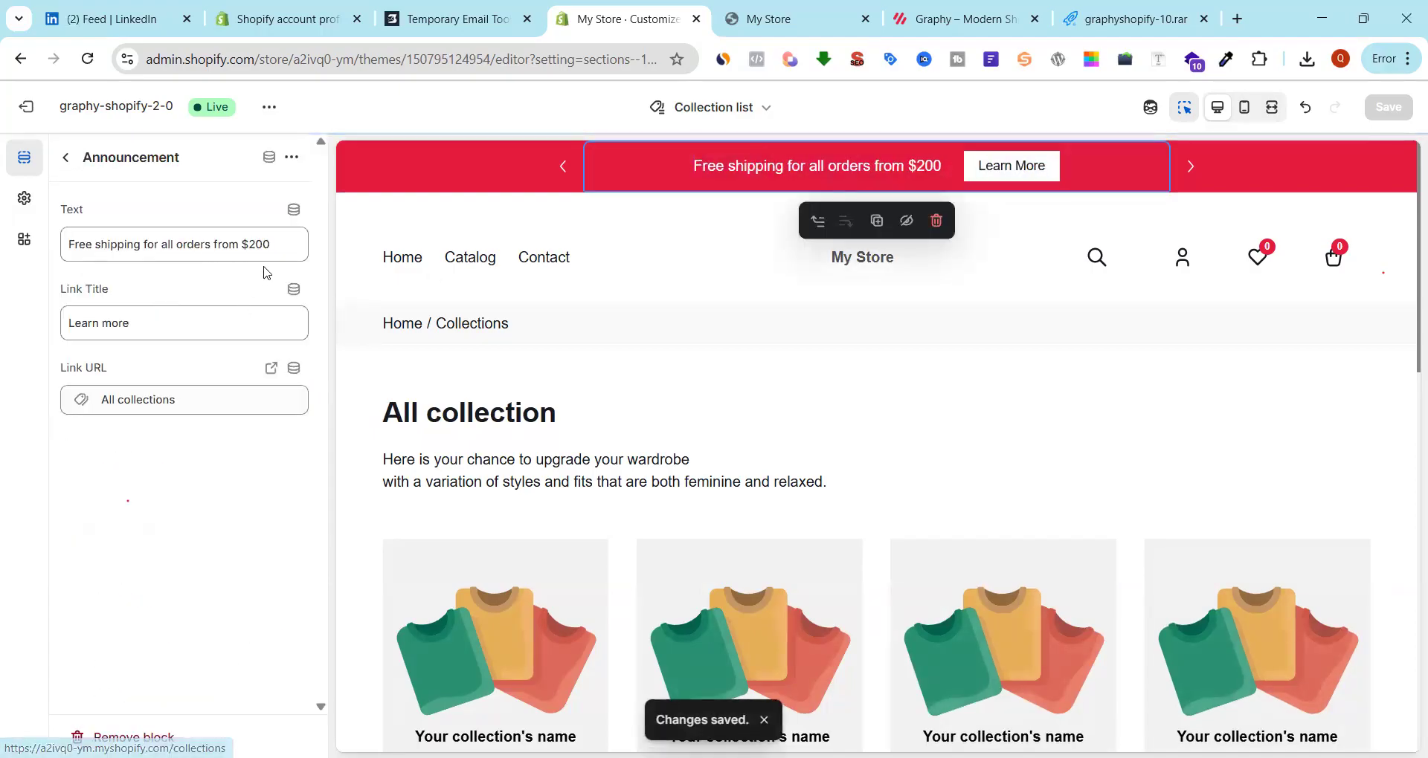
triple_click(250, 244)
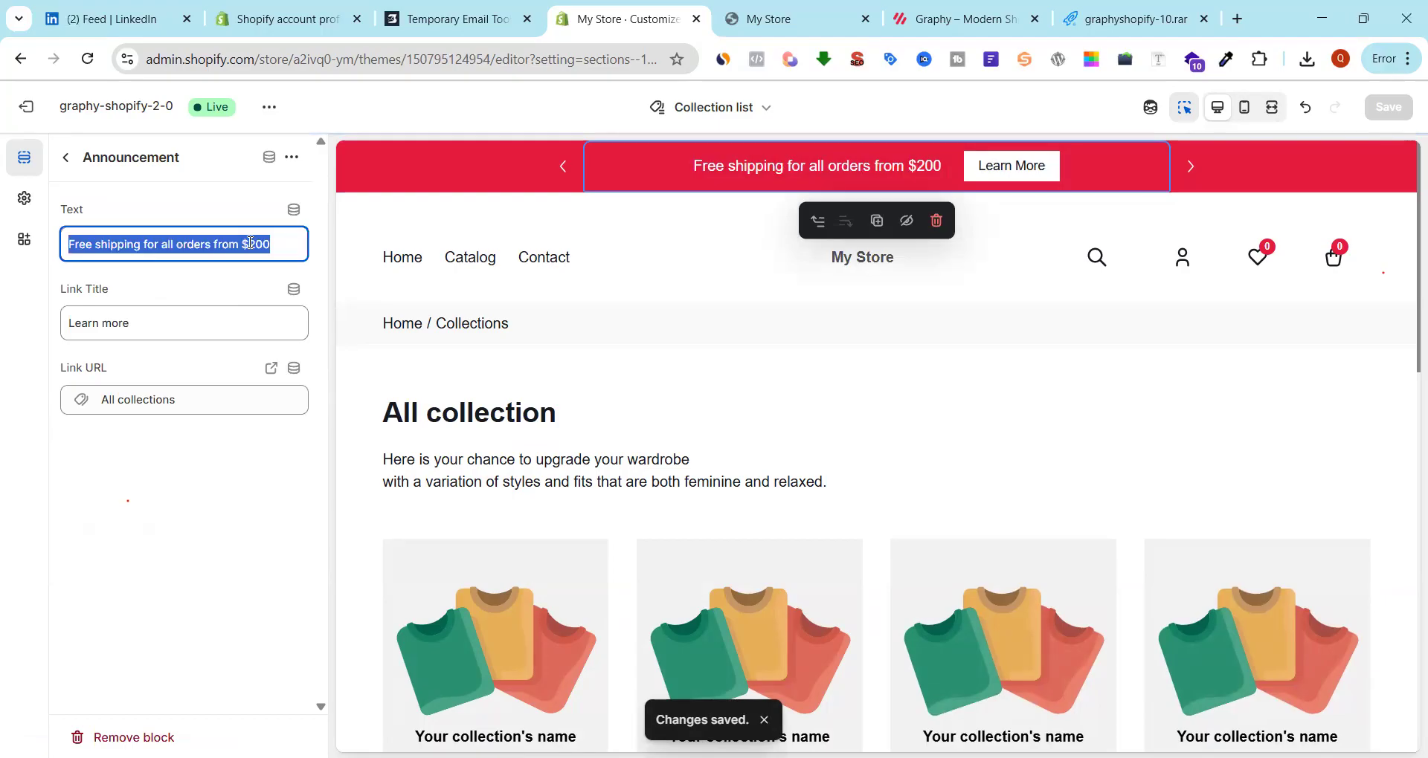
text(Get up 30% )
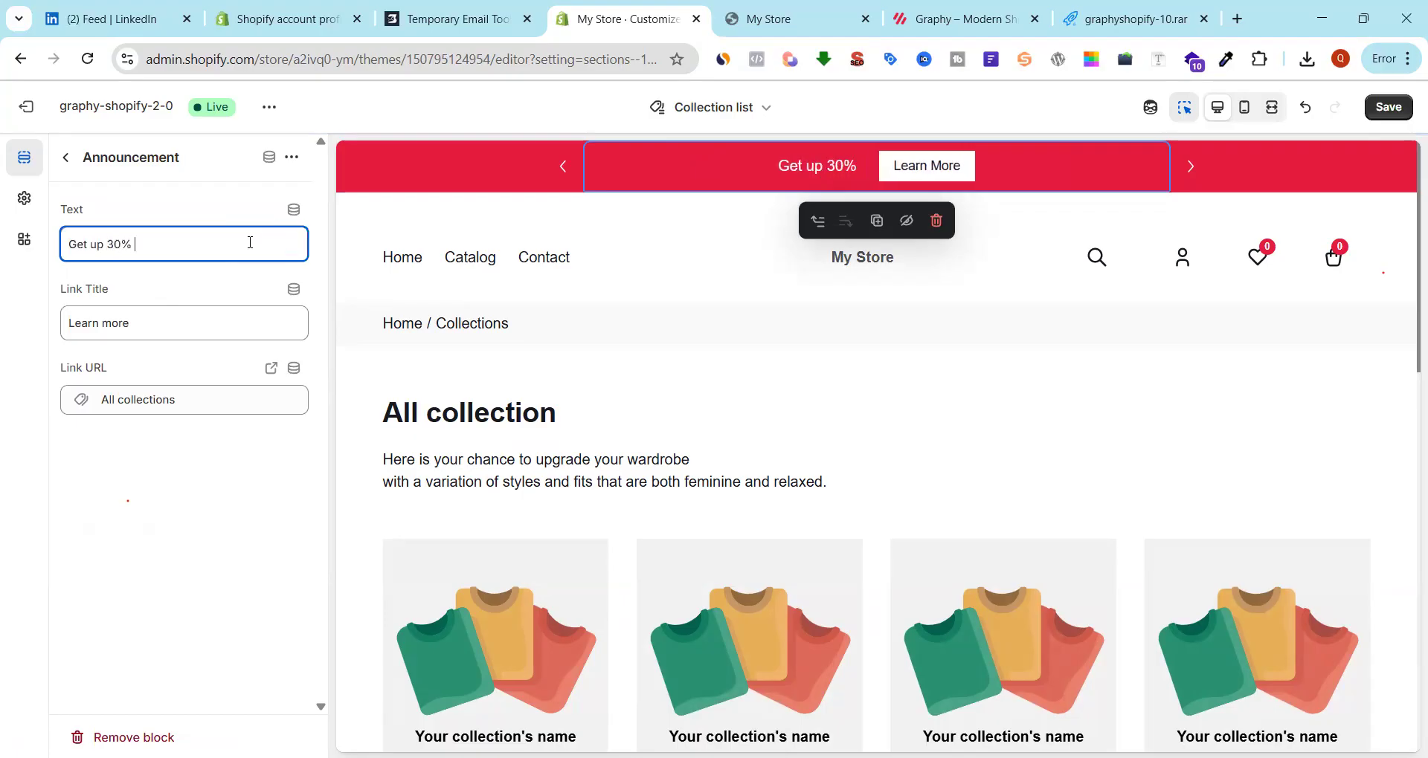
text(Disc)
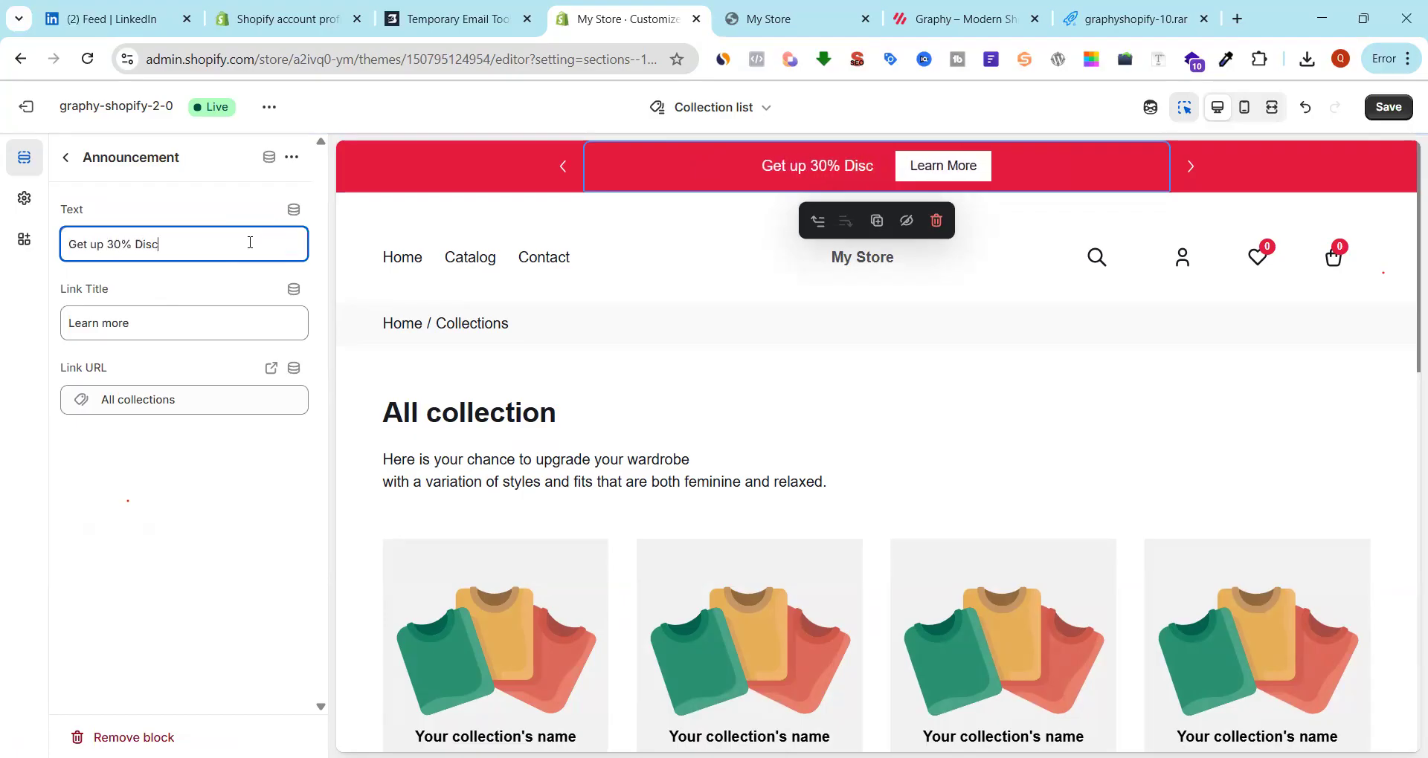
text(ount)
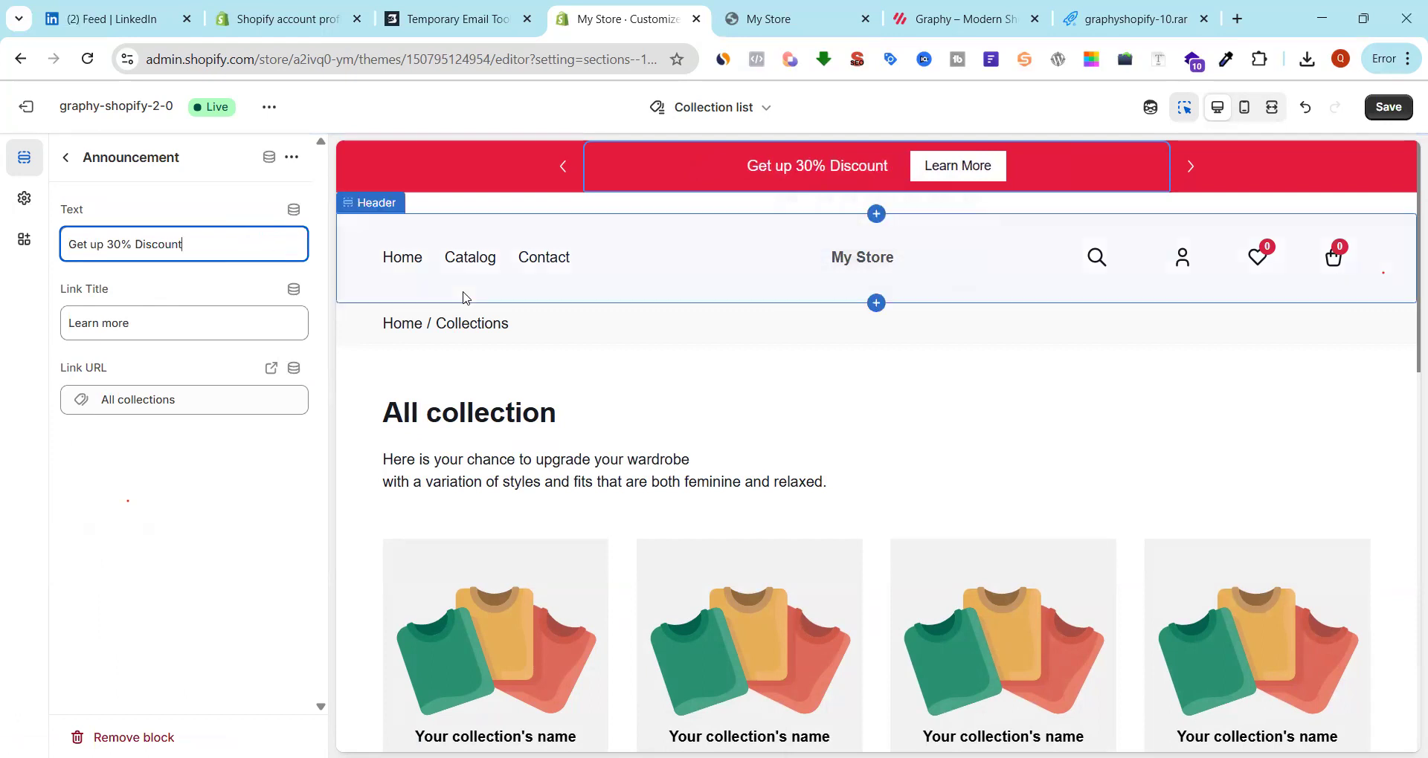
Set the second announcement's link title to "Get Offer" and save the theme changes
triple_click(138, 316)
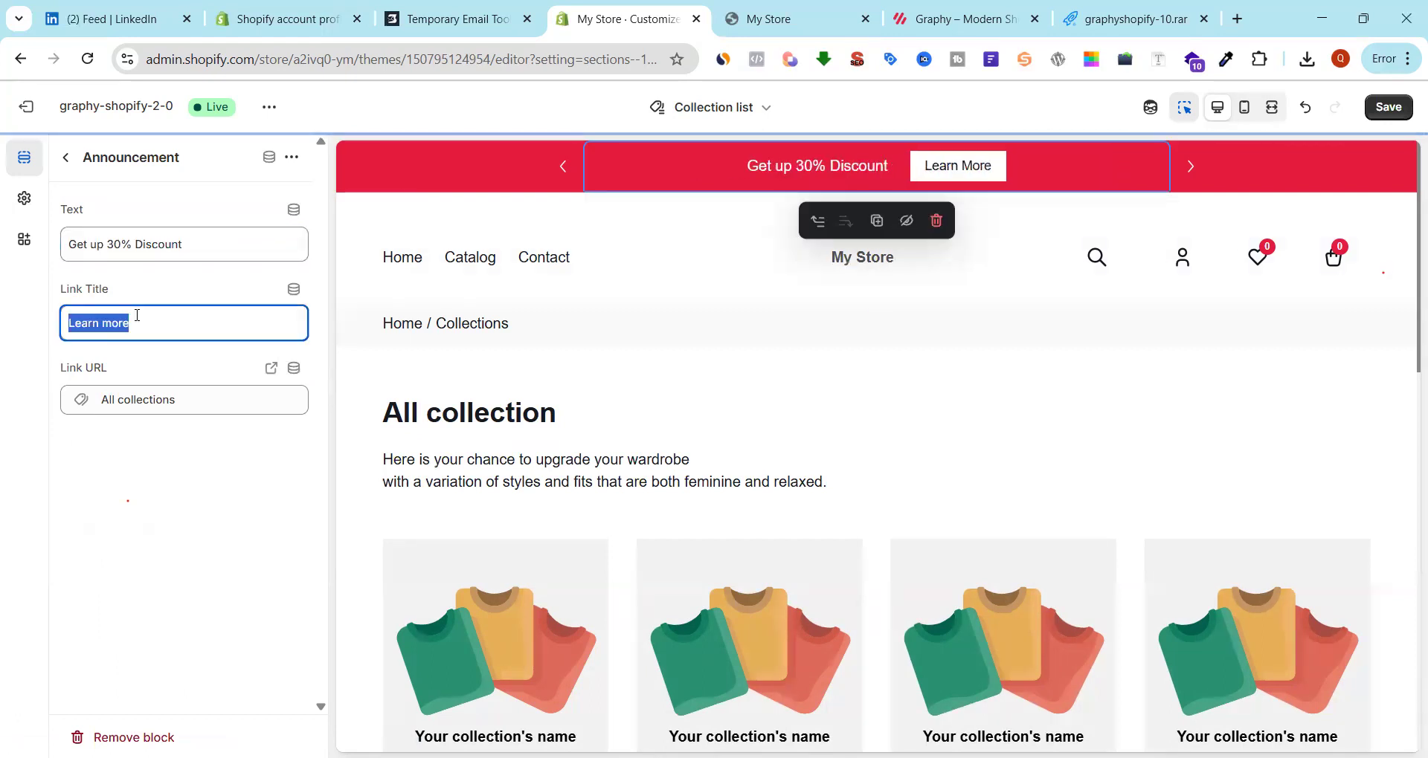
text(Get O)
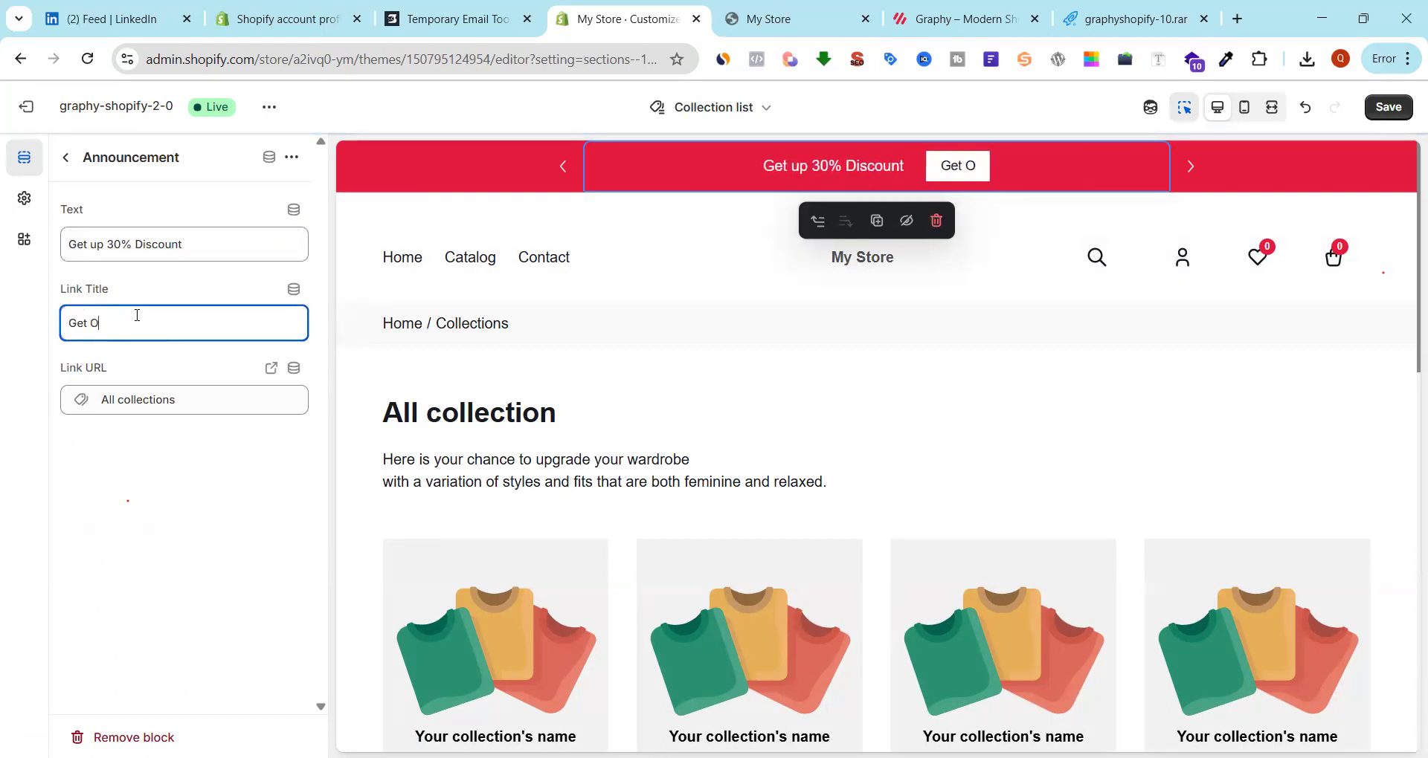
text(ffer)
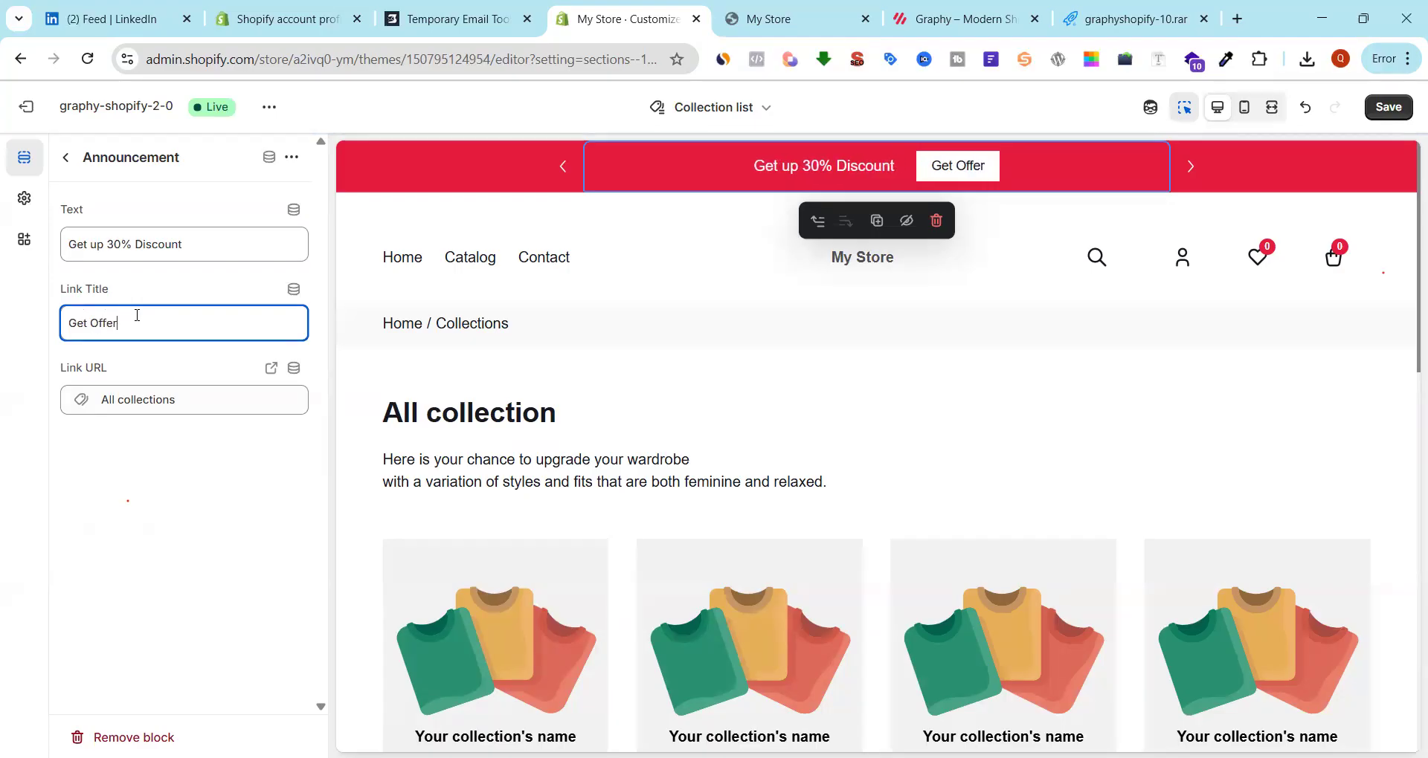
click(1384, 110)
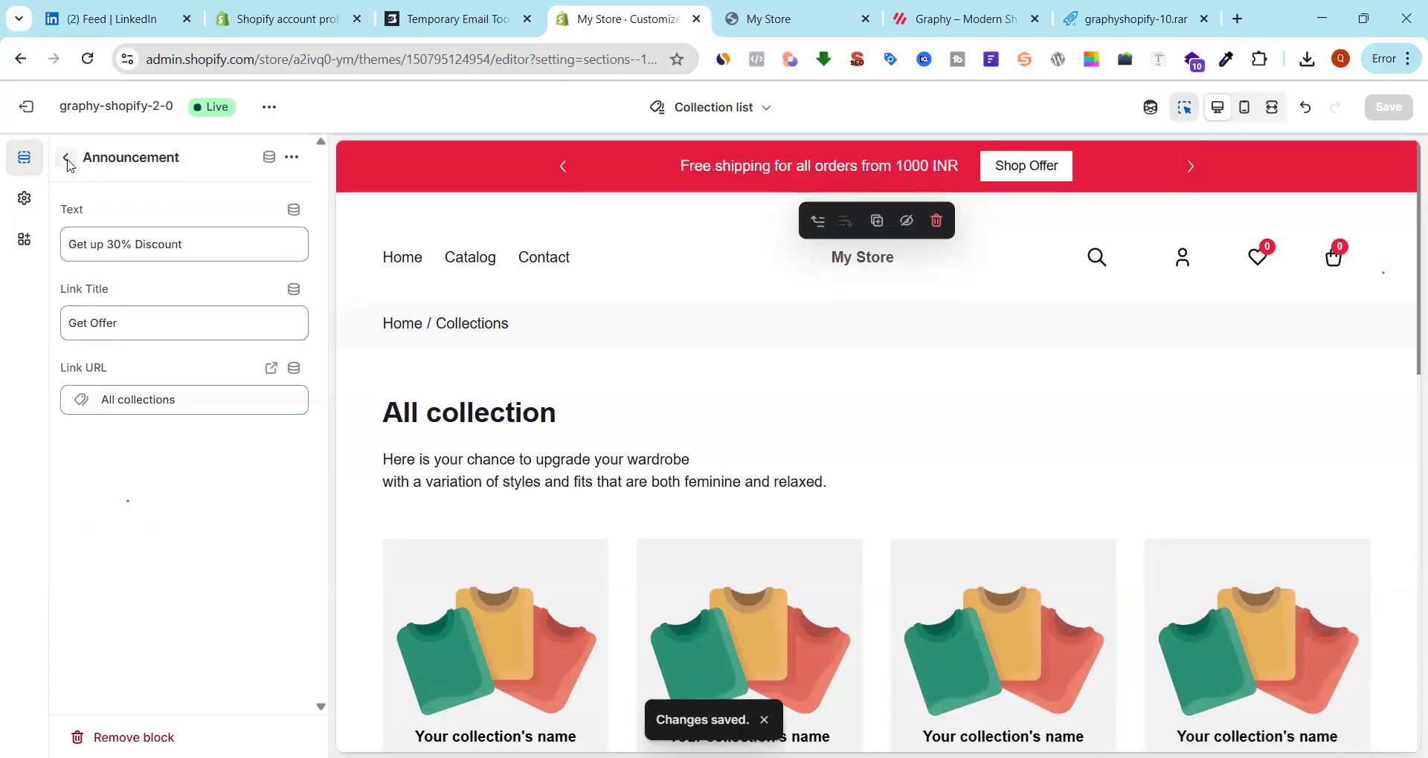
Review the Header Top section's settings and change its color scheme to Scheme 10
click(67, 159)
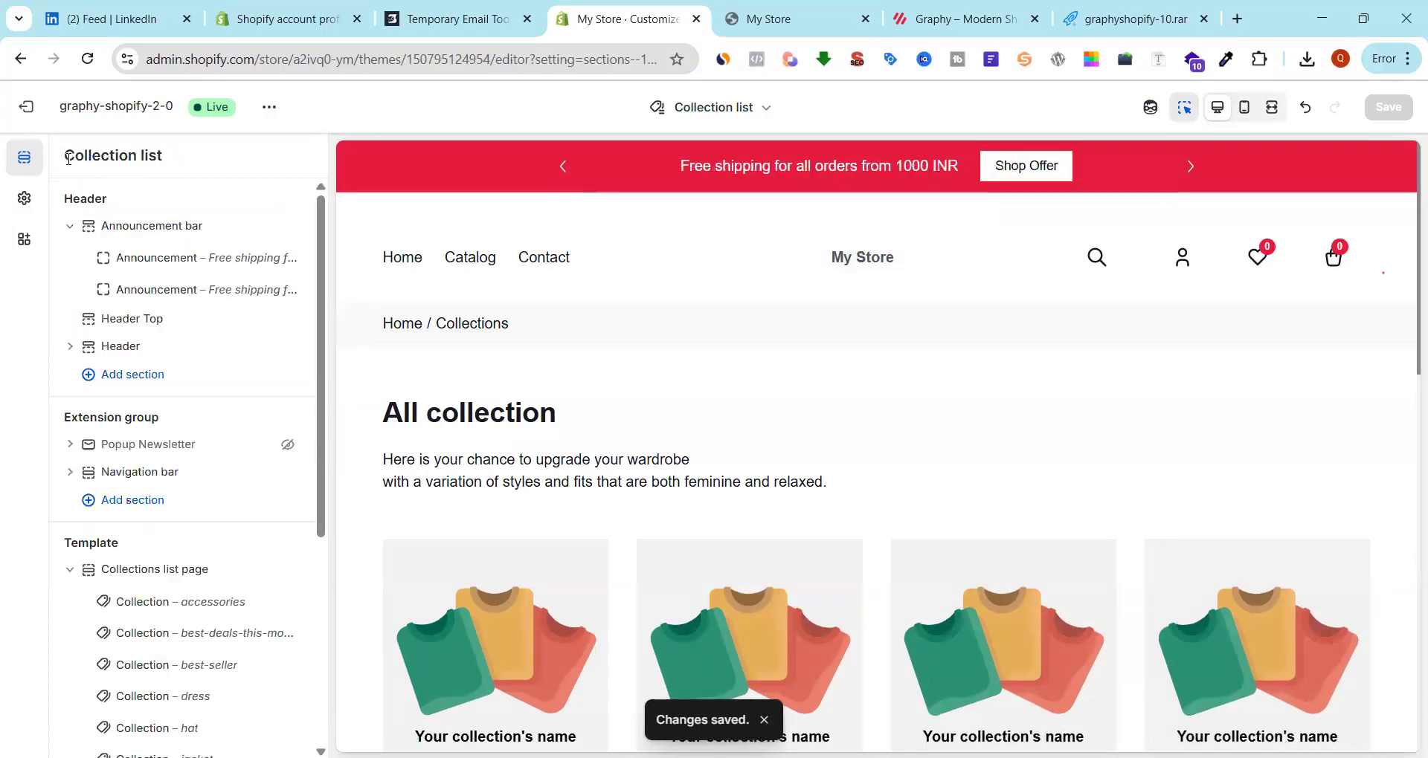
click(139, 319)
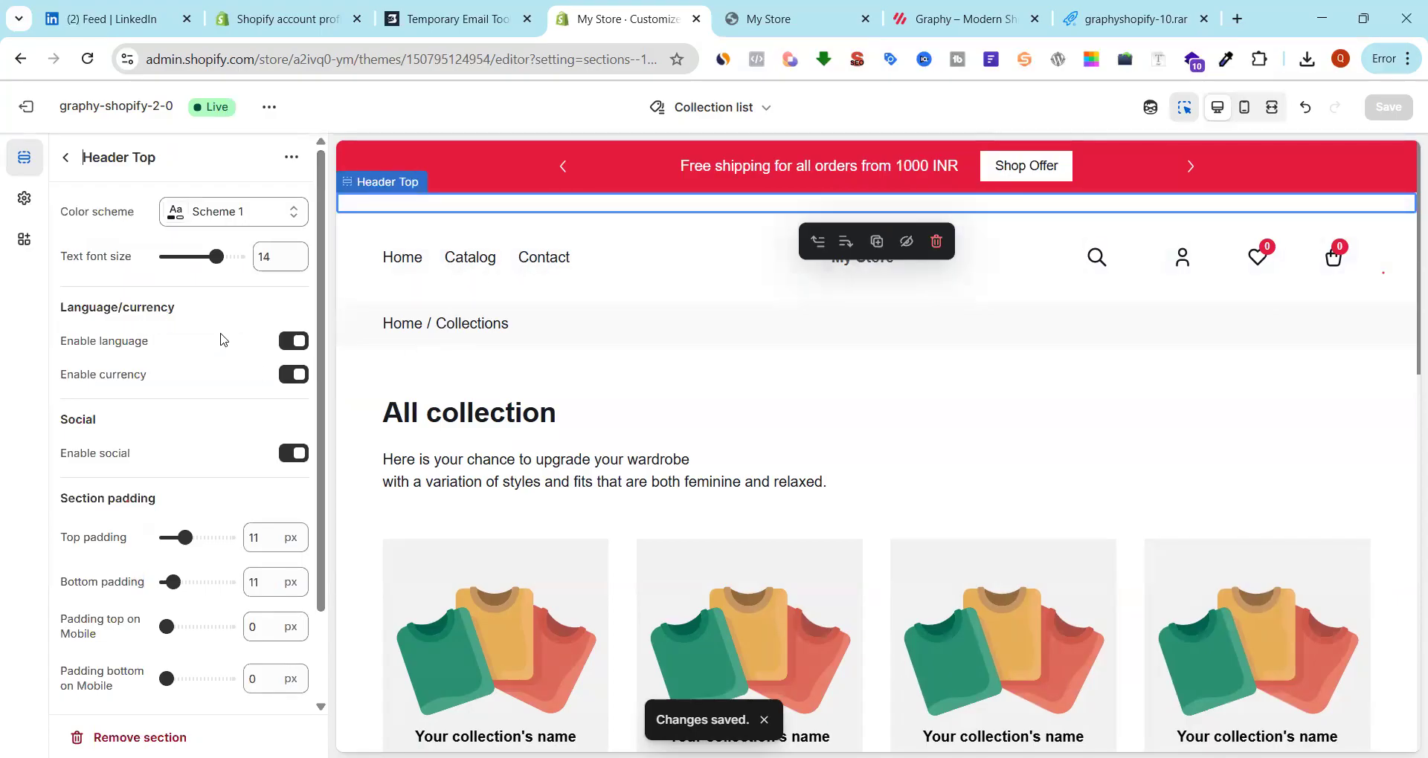
scroll(220, 338, down, 2)
scroll(228, 387, up, 2)
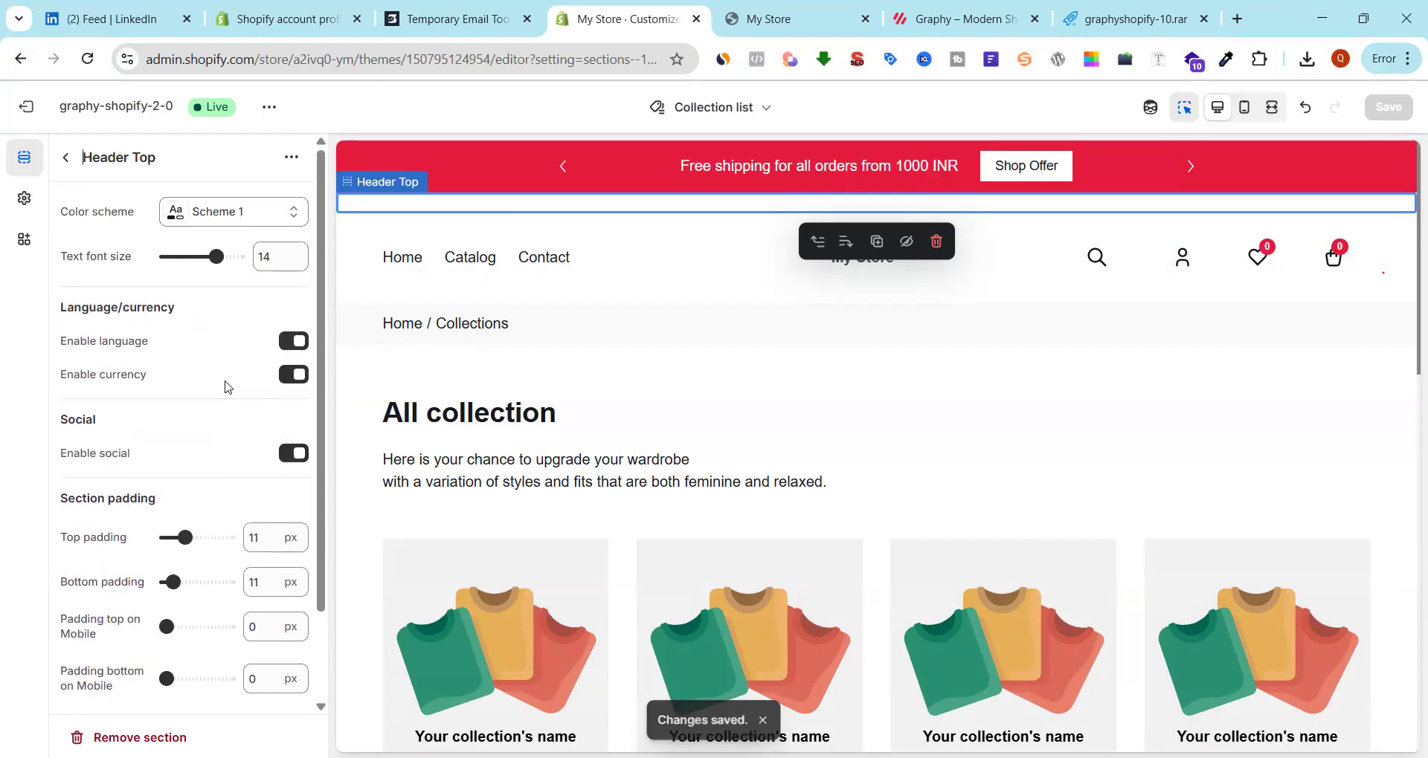
click(255, 214)
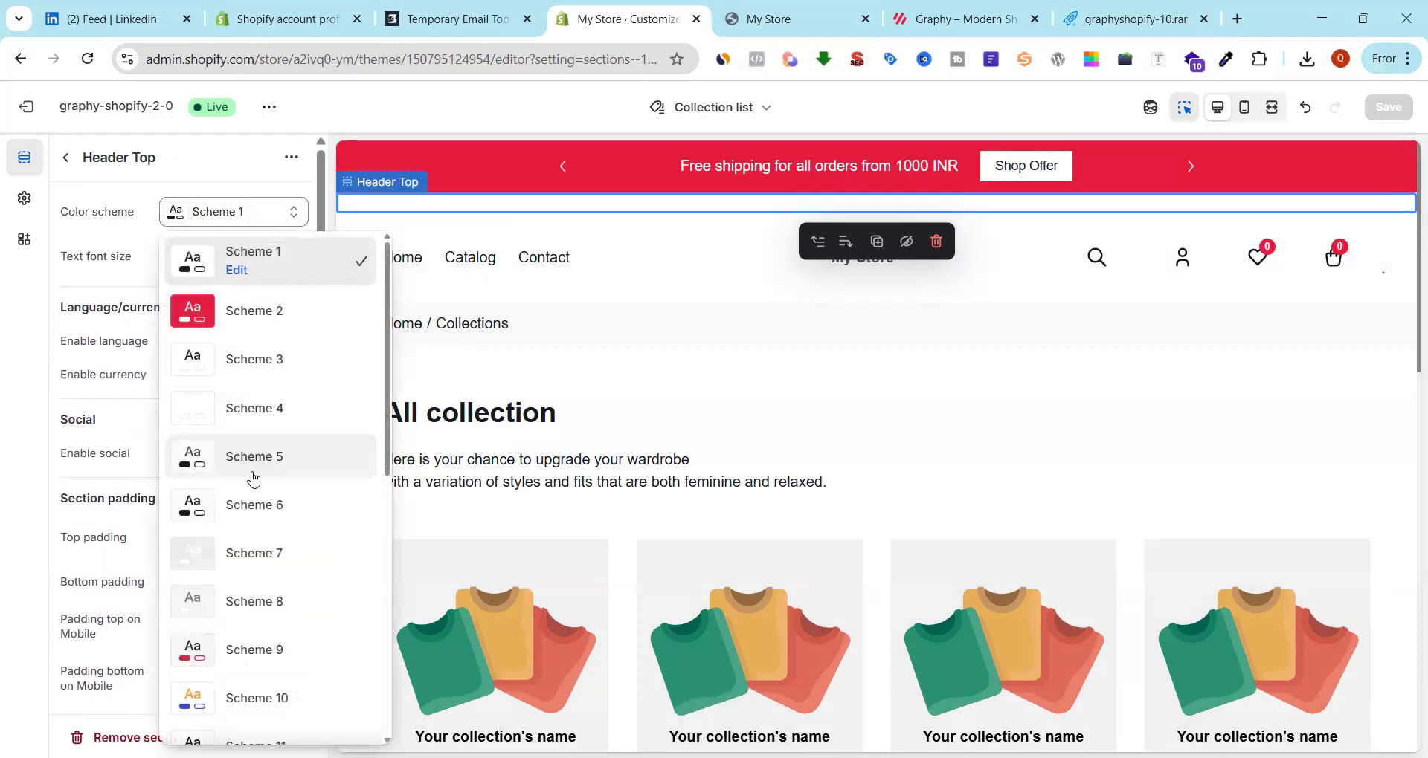
scroll(255, 471, down, 3)
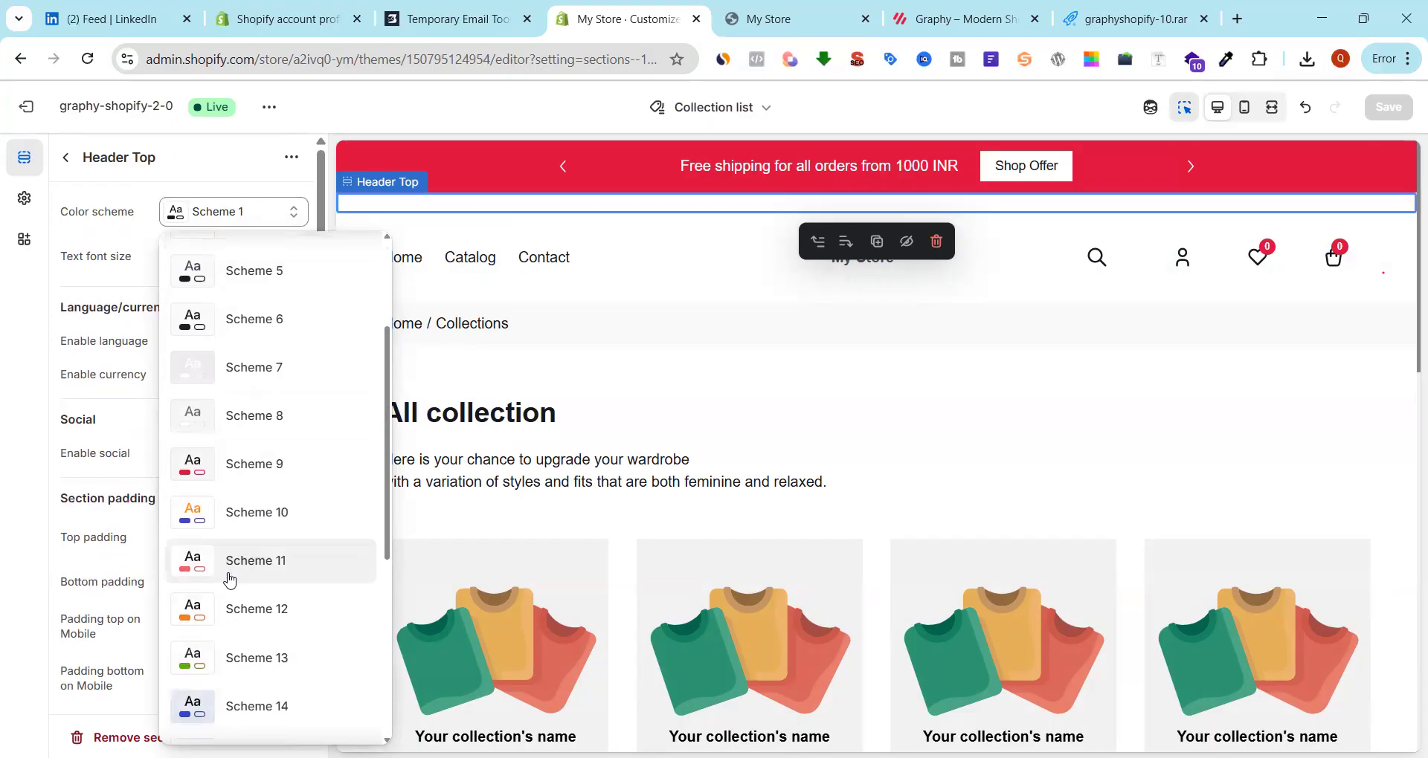
click(253, 512)
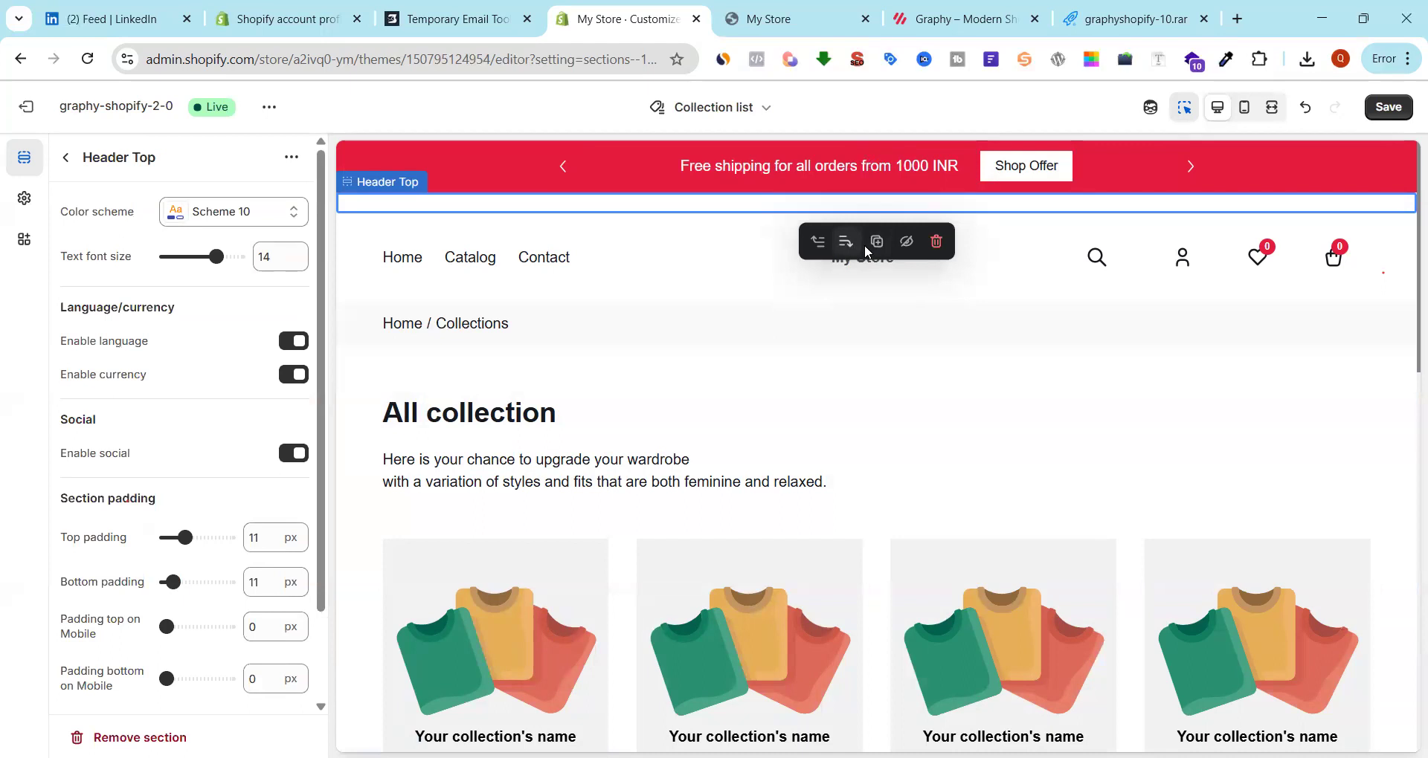
Show the Header section's settings and try the Left logo position before setting it back to Center
click(856, 267)
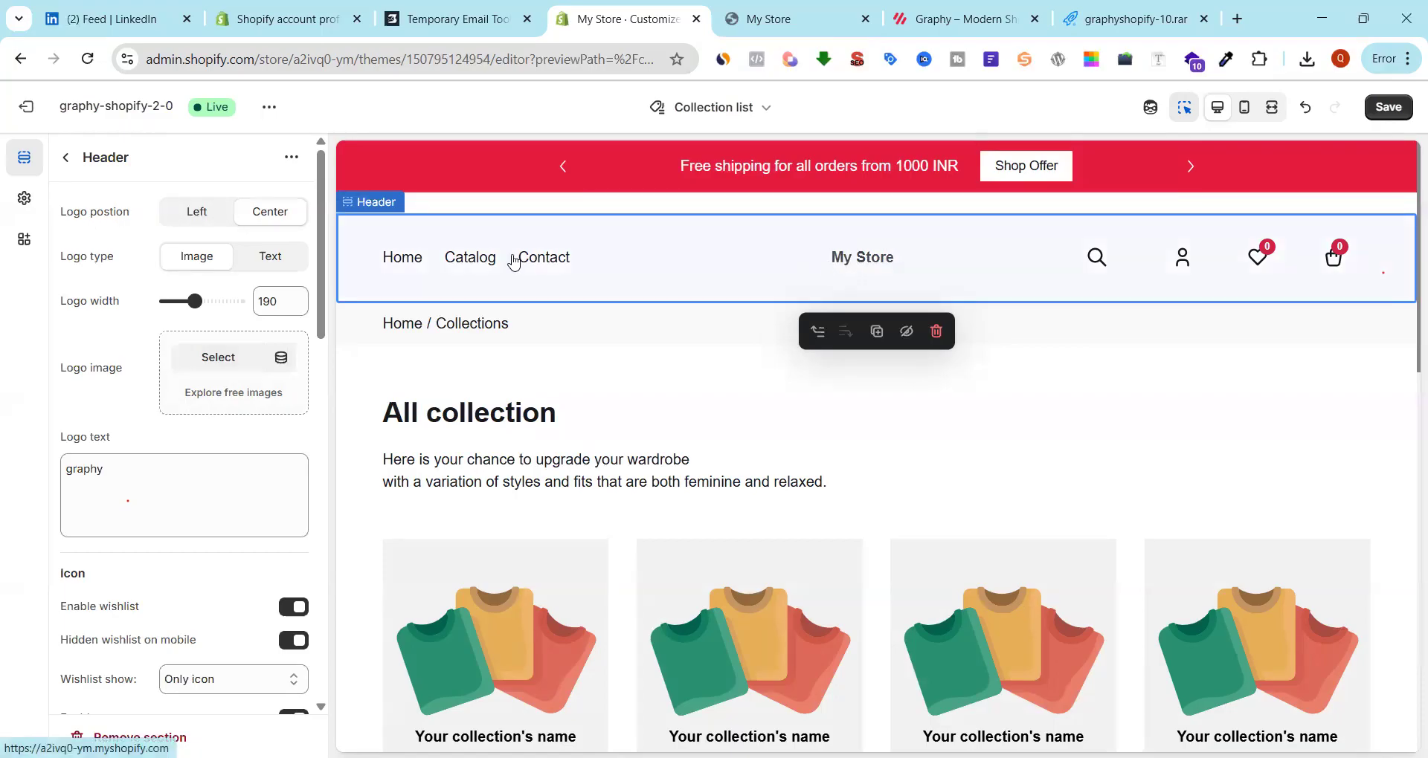
click(198, 215)
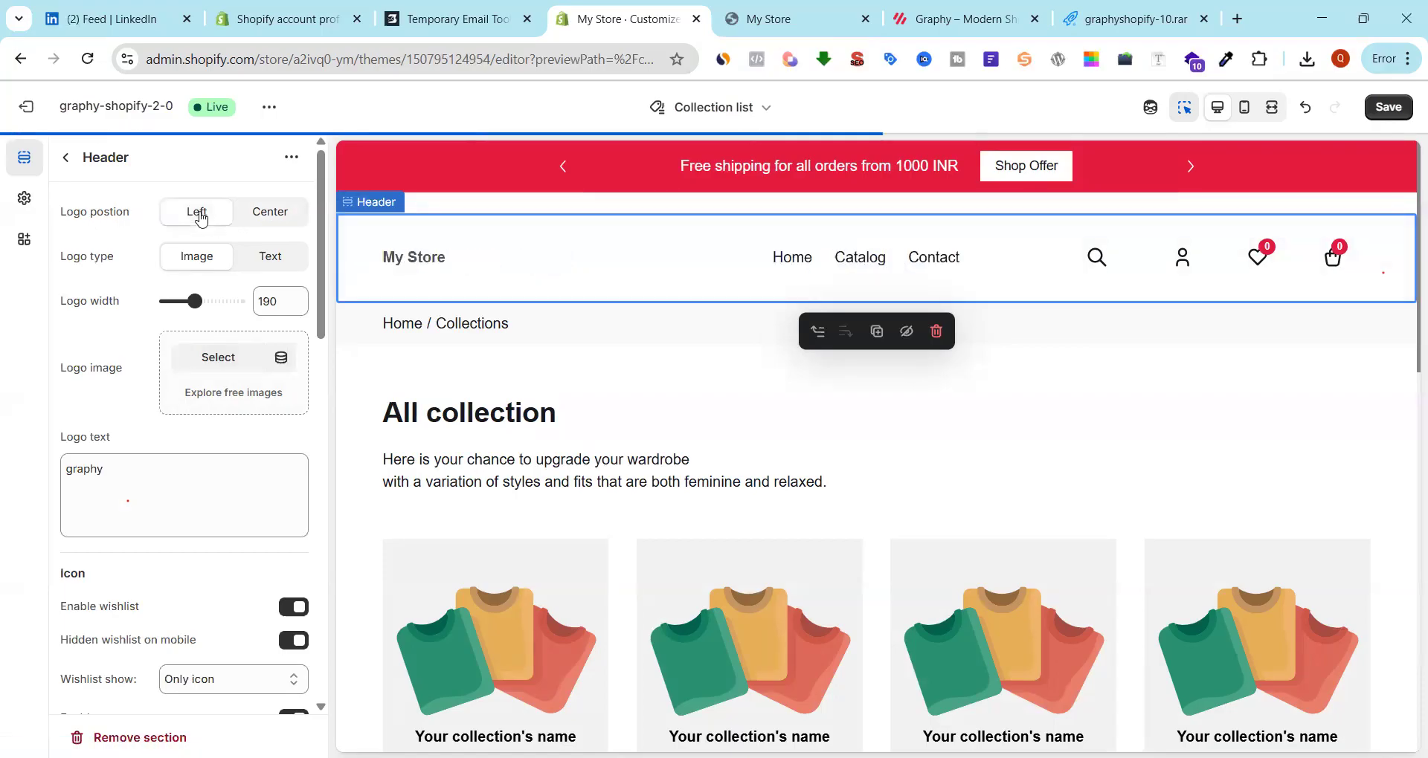
click(274, 214)
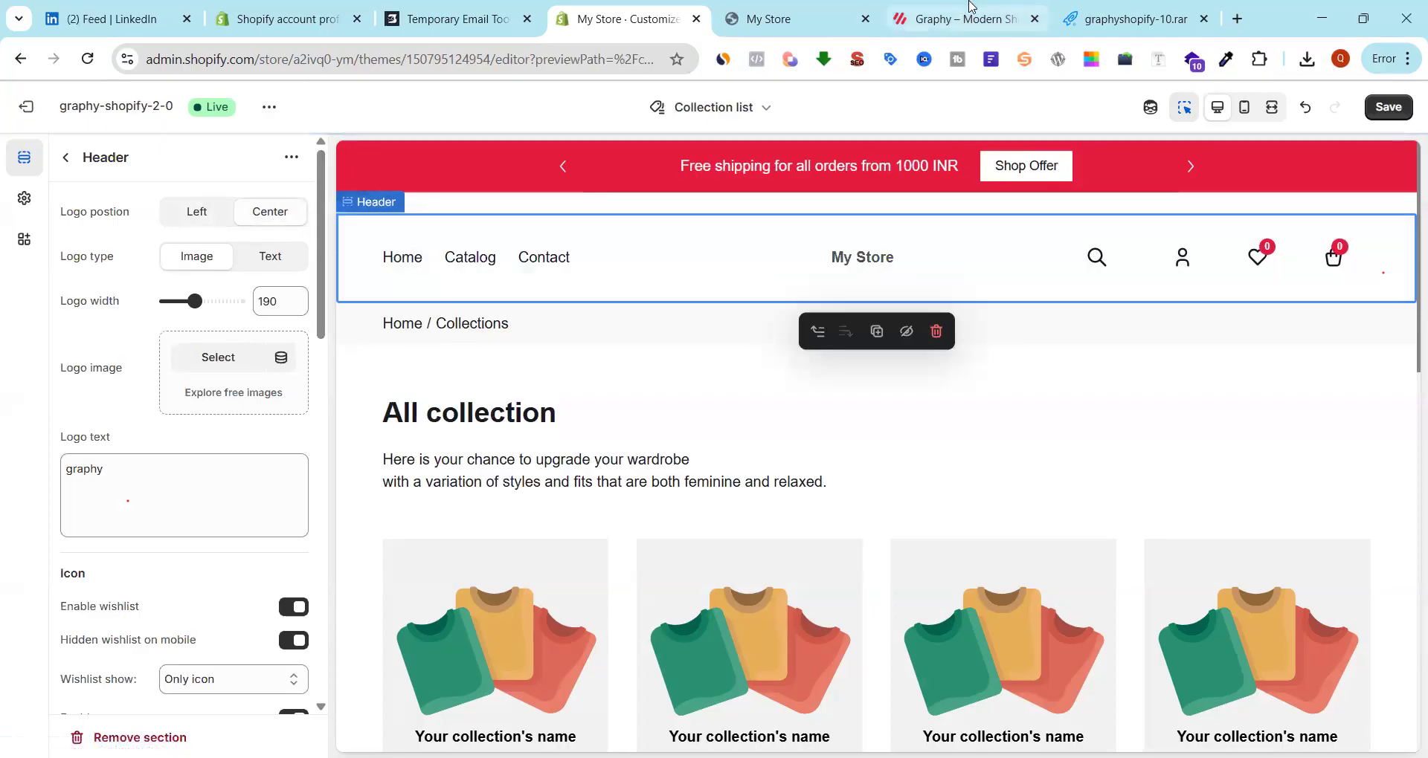
Switch to the Graphy demo store and save its header logo image as "logo" in the Downloads folder
click(994, 20)
right_click(727, 213)
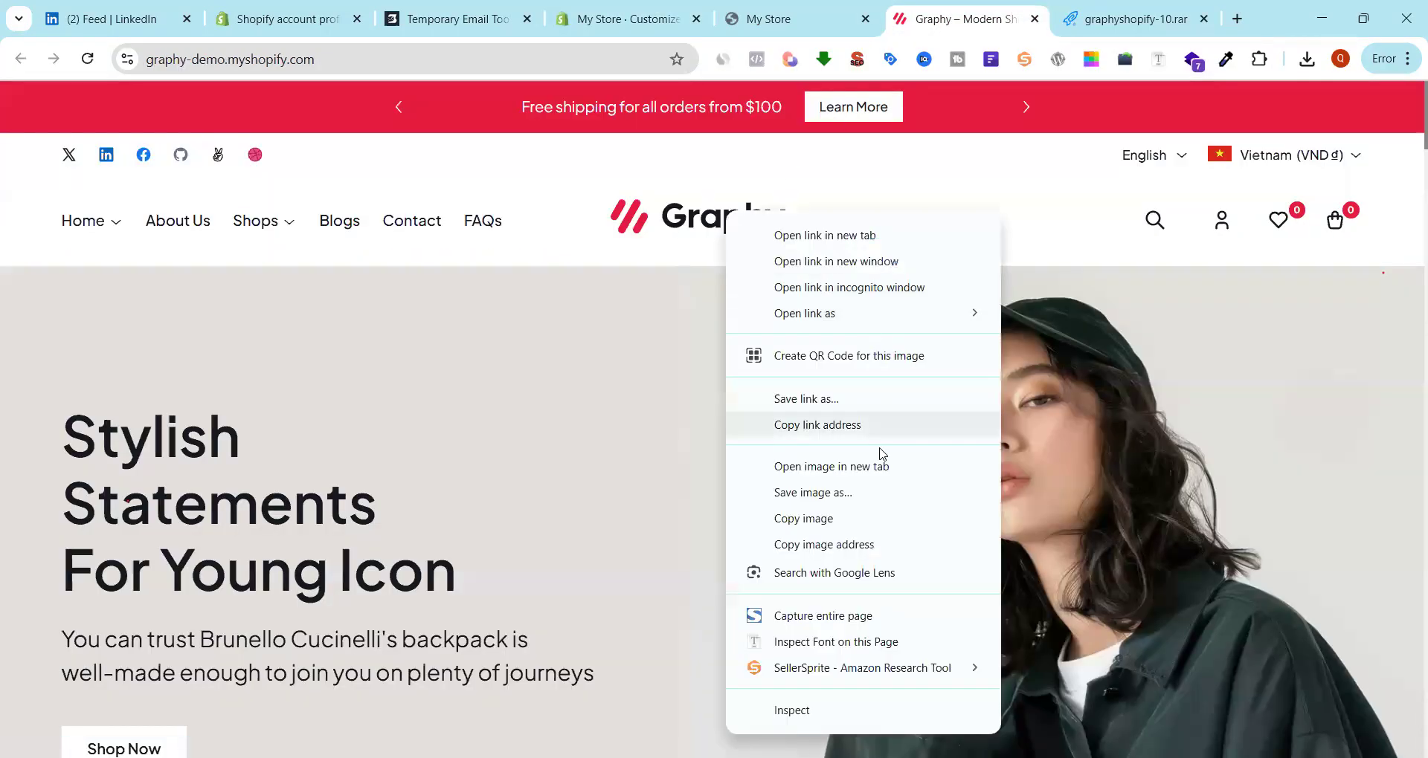
click(852, 498)
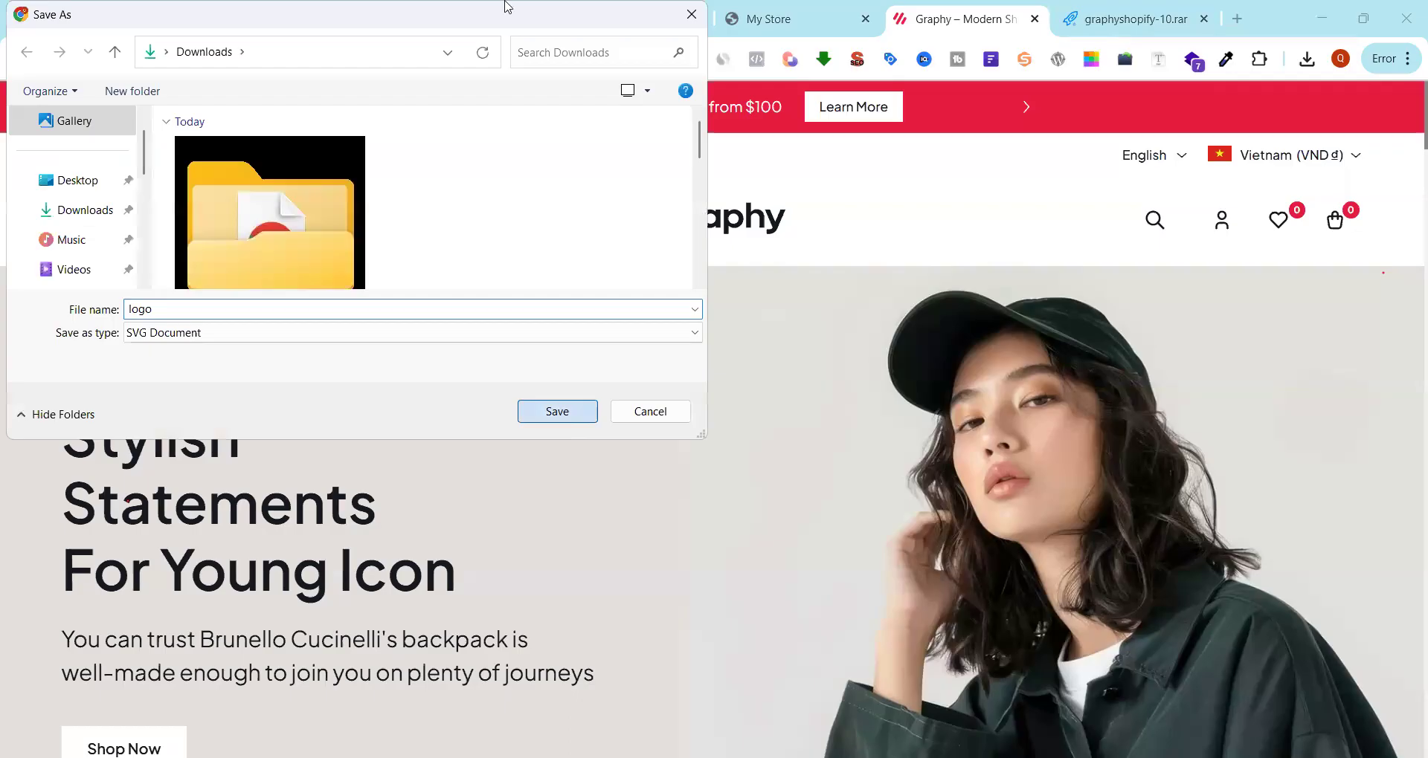
key(Return)
Return to the theme editor, upload the logo file from Downloads and apply it as the Header's logo image
click(290, 20)
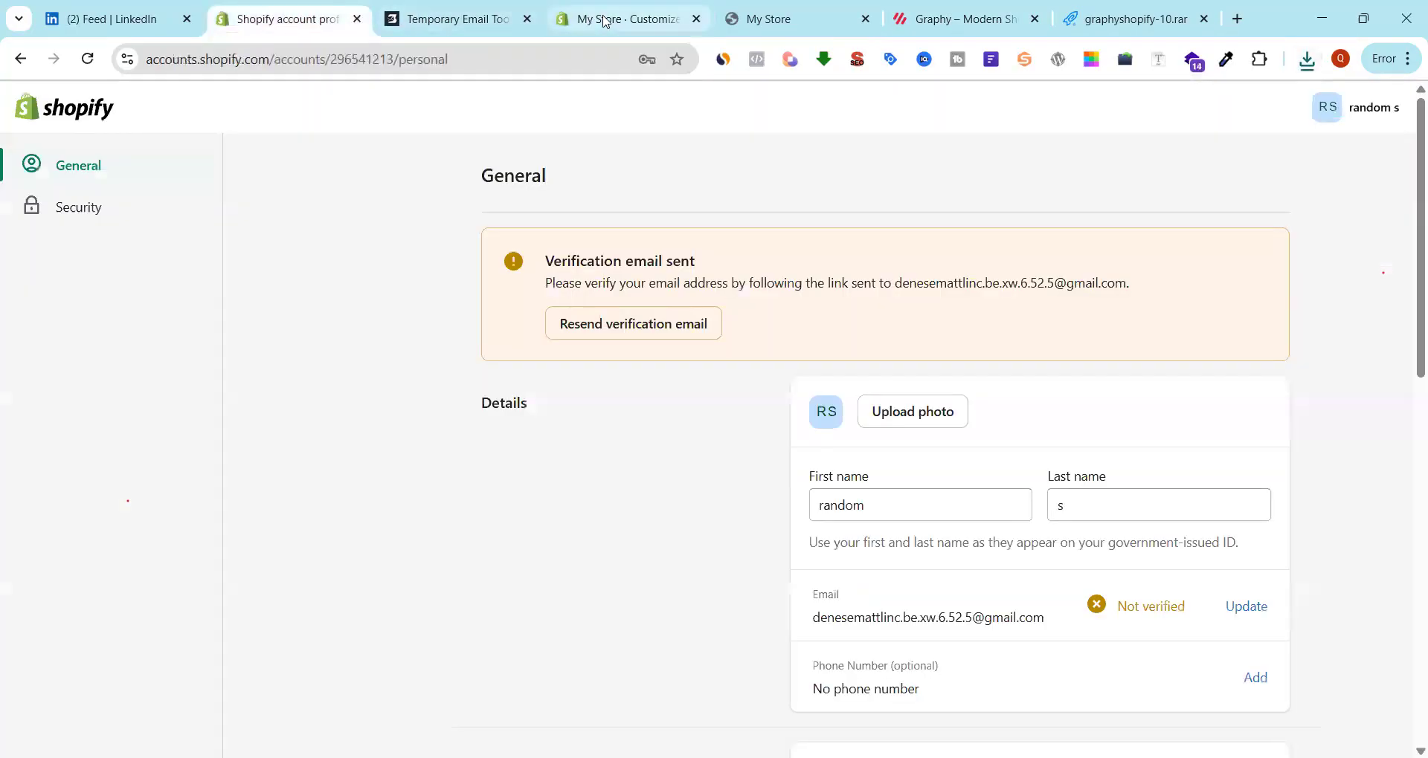
click(606, 22)
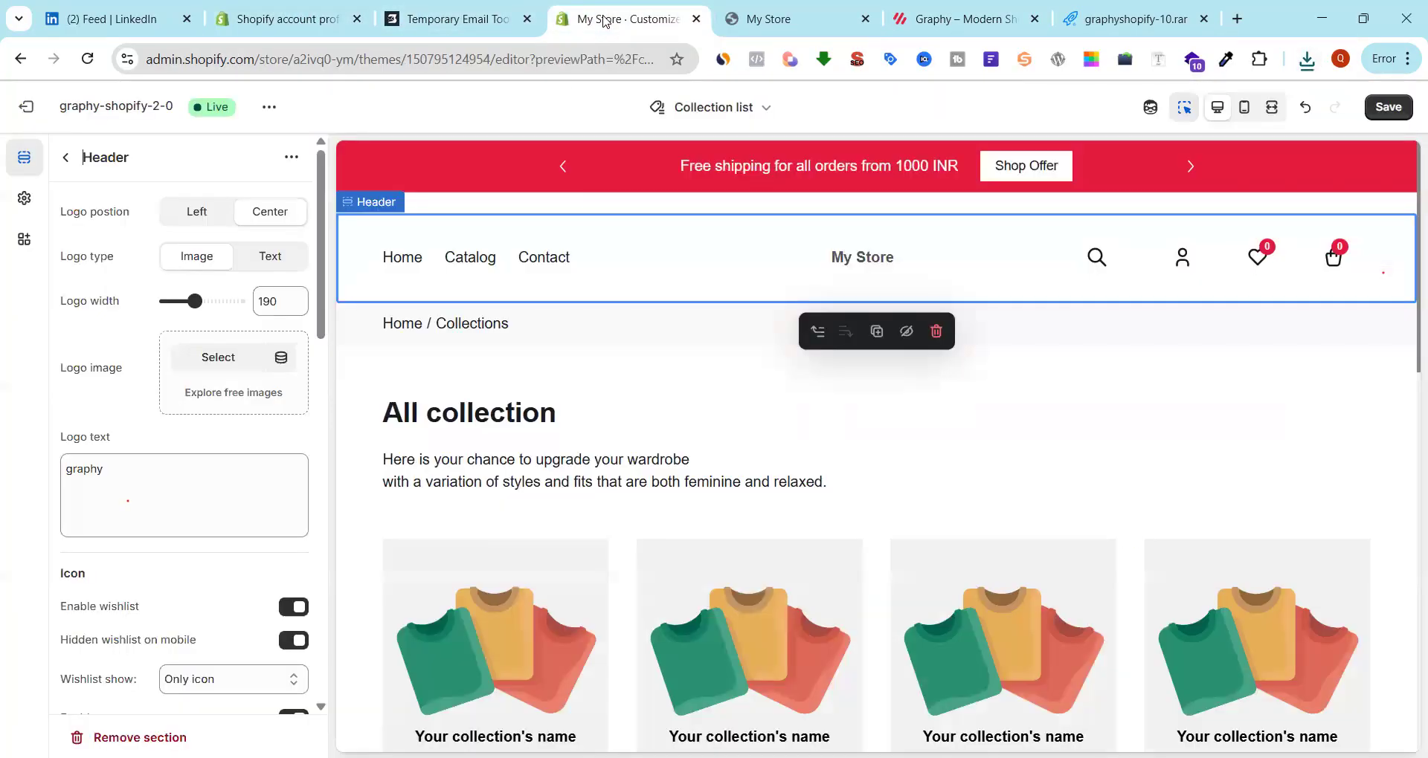
click(227, 360)
click(694, 325)
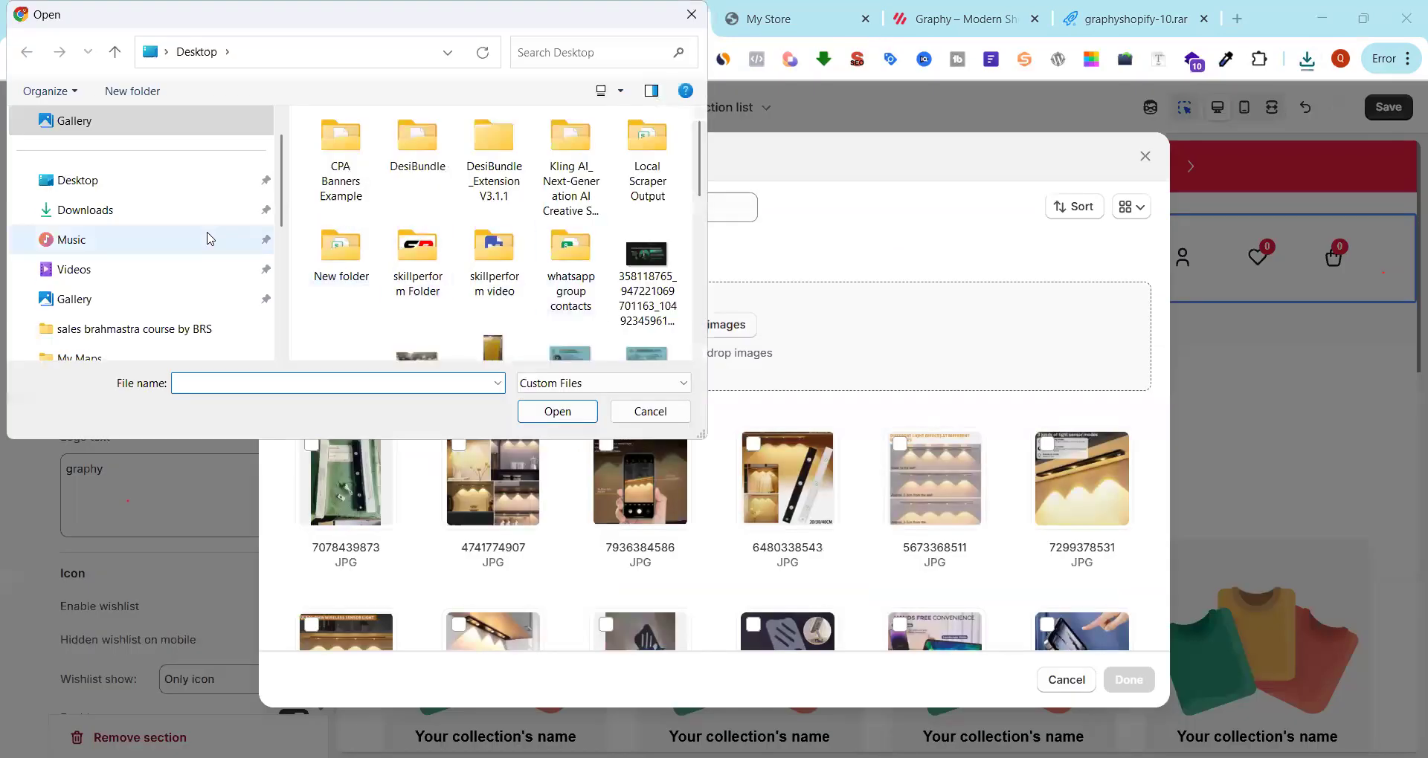
click(190, 211)
click(406, 237)
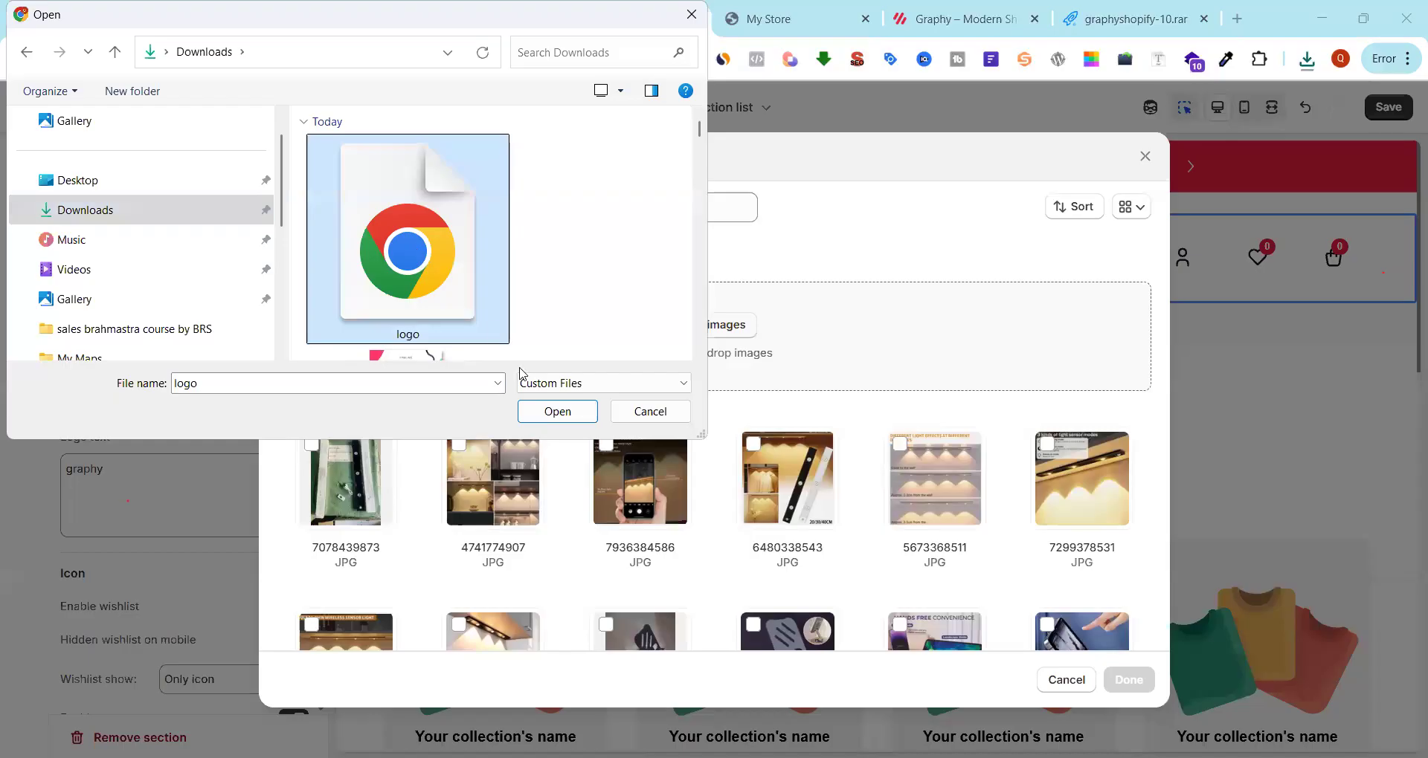
click(551, 415)
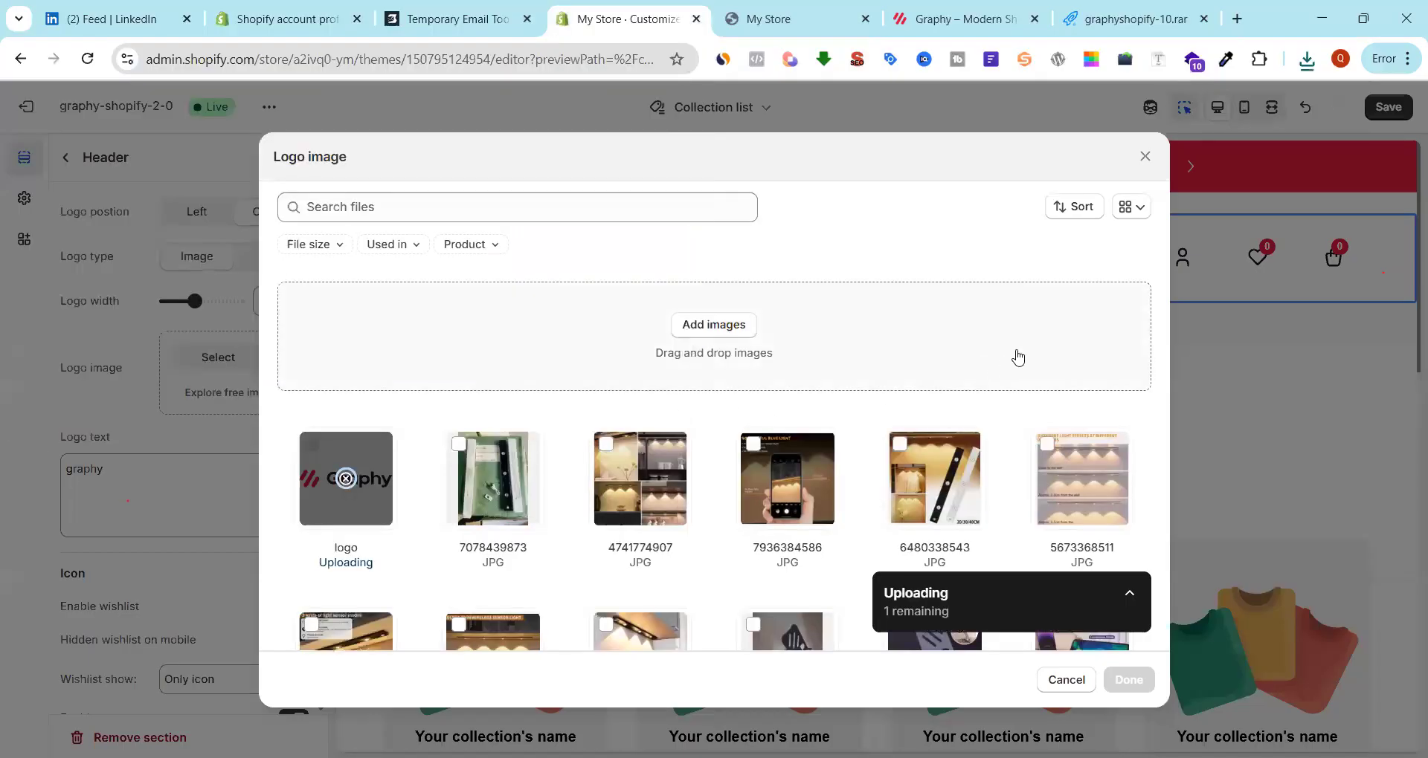
click(1148, 679)
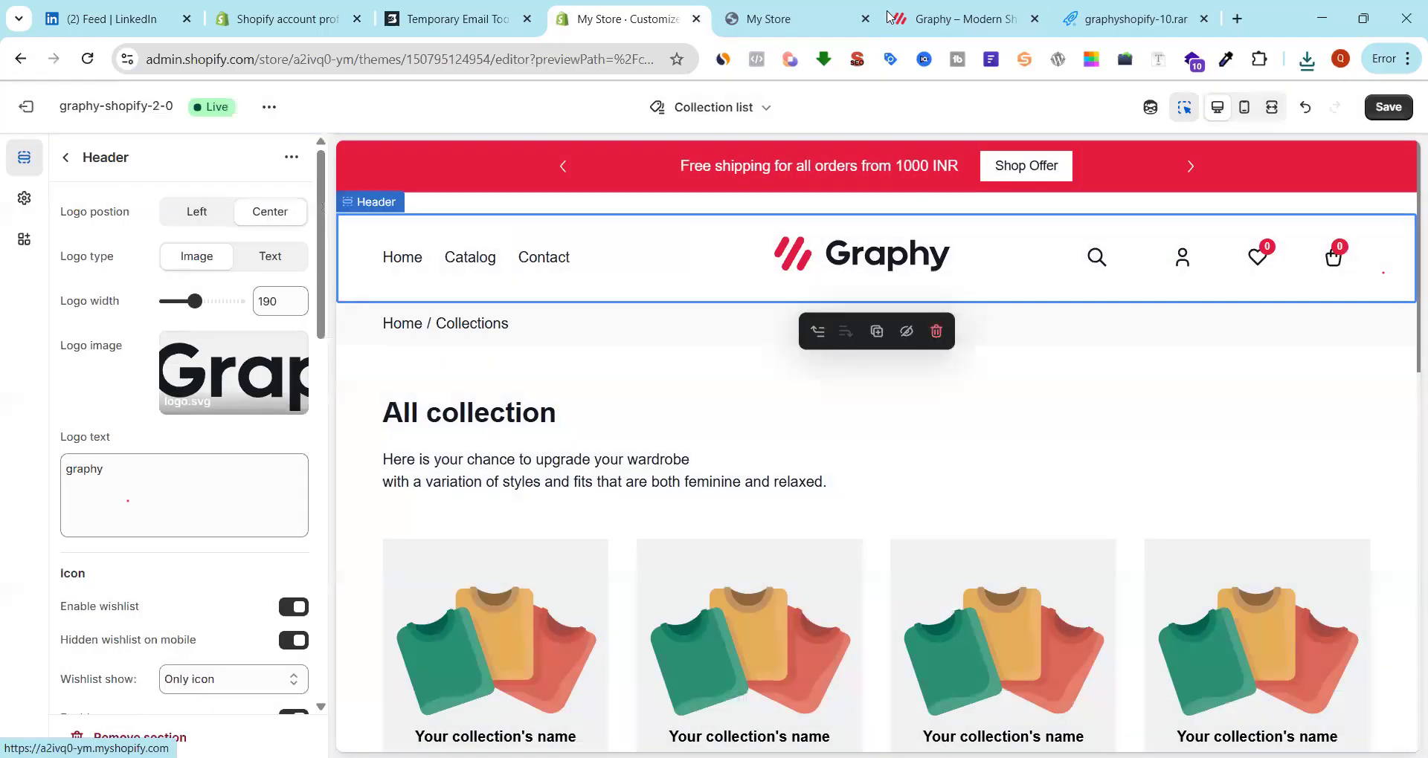
Check the header logo on the Graphy demo store, return to the theme editor and save the Header changes
click(959, 18)
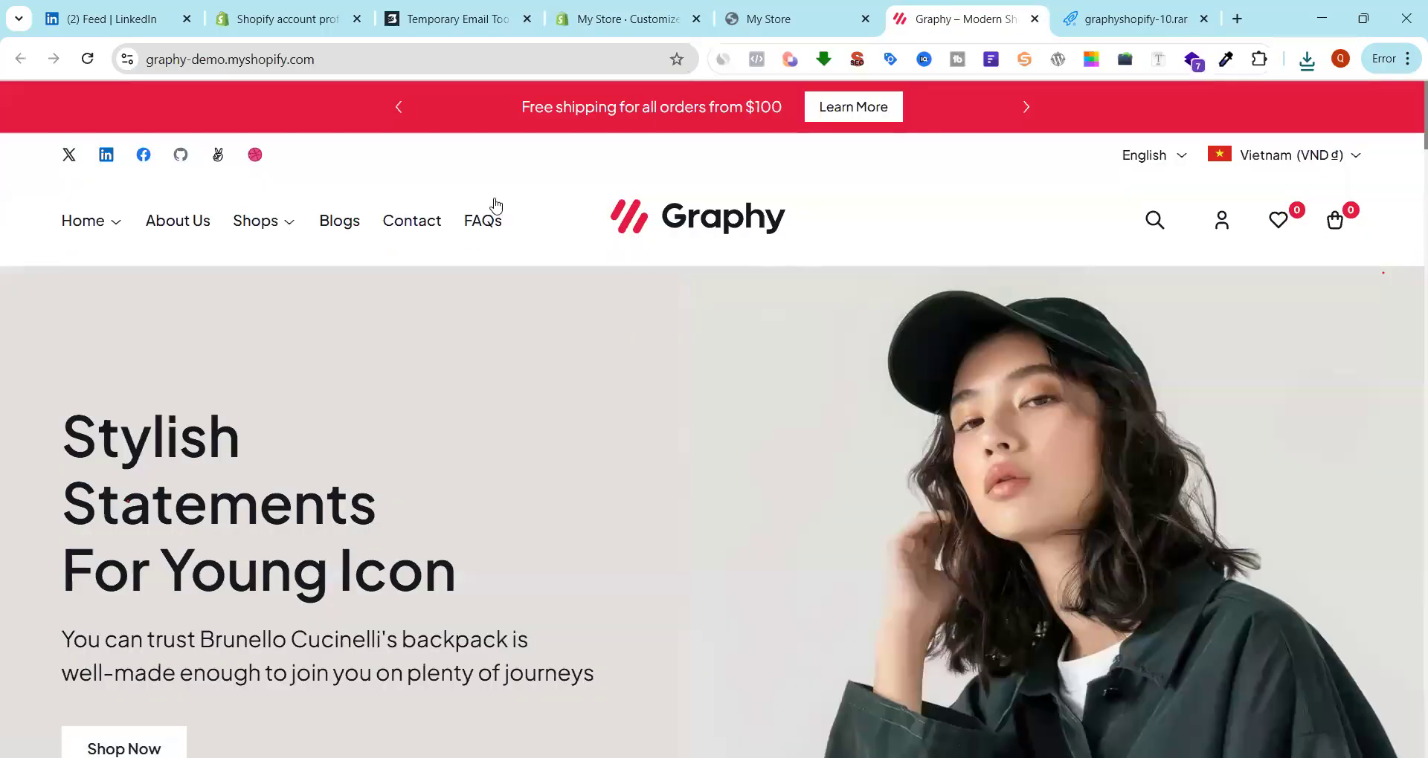
right_click(751, 217)
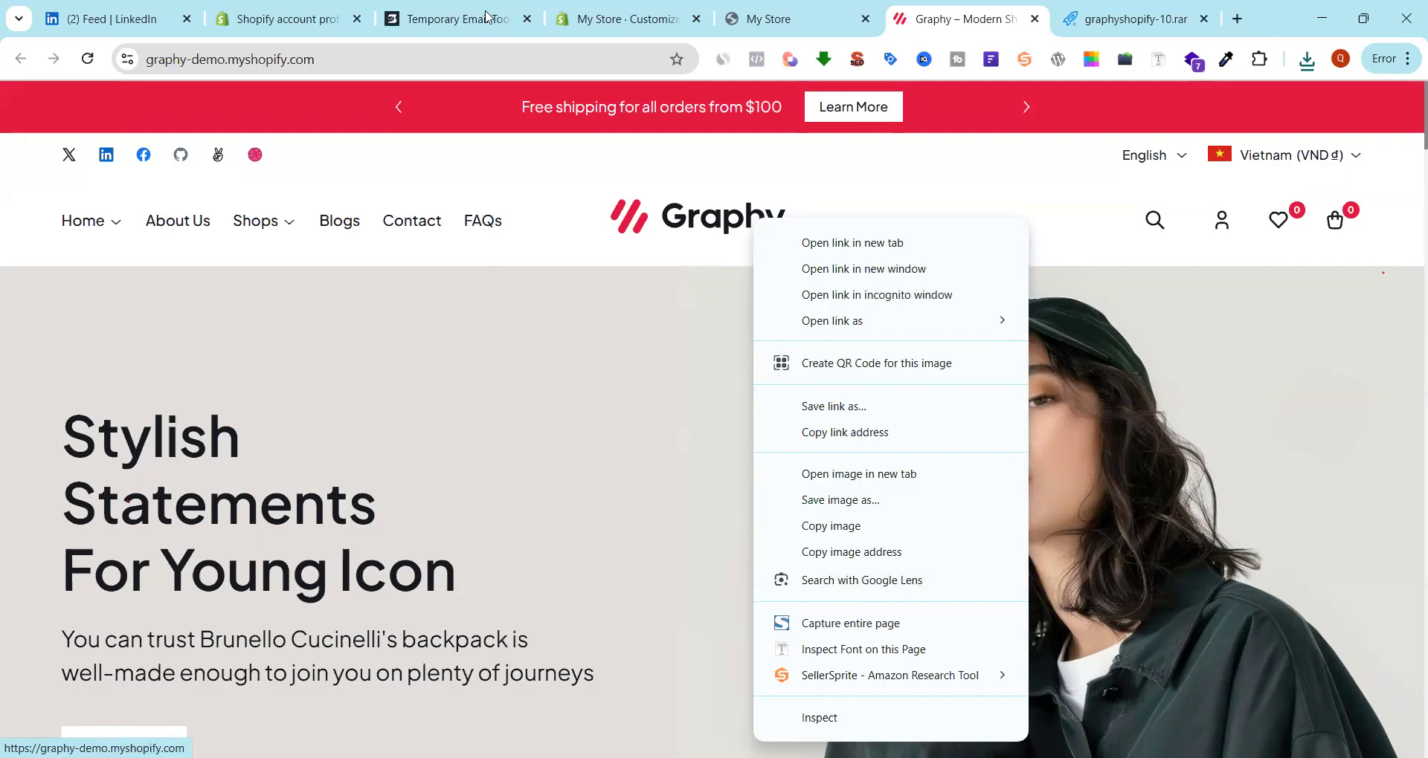
click(602, 21)
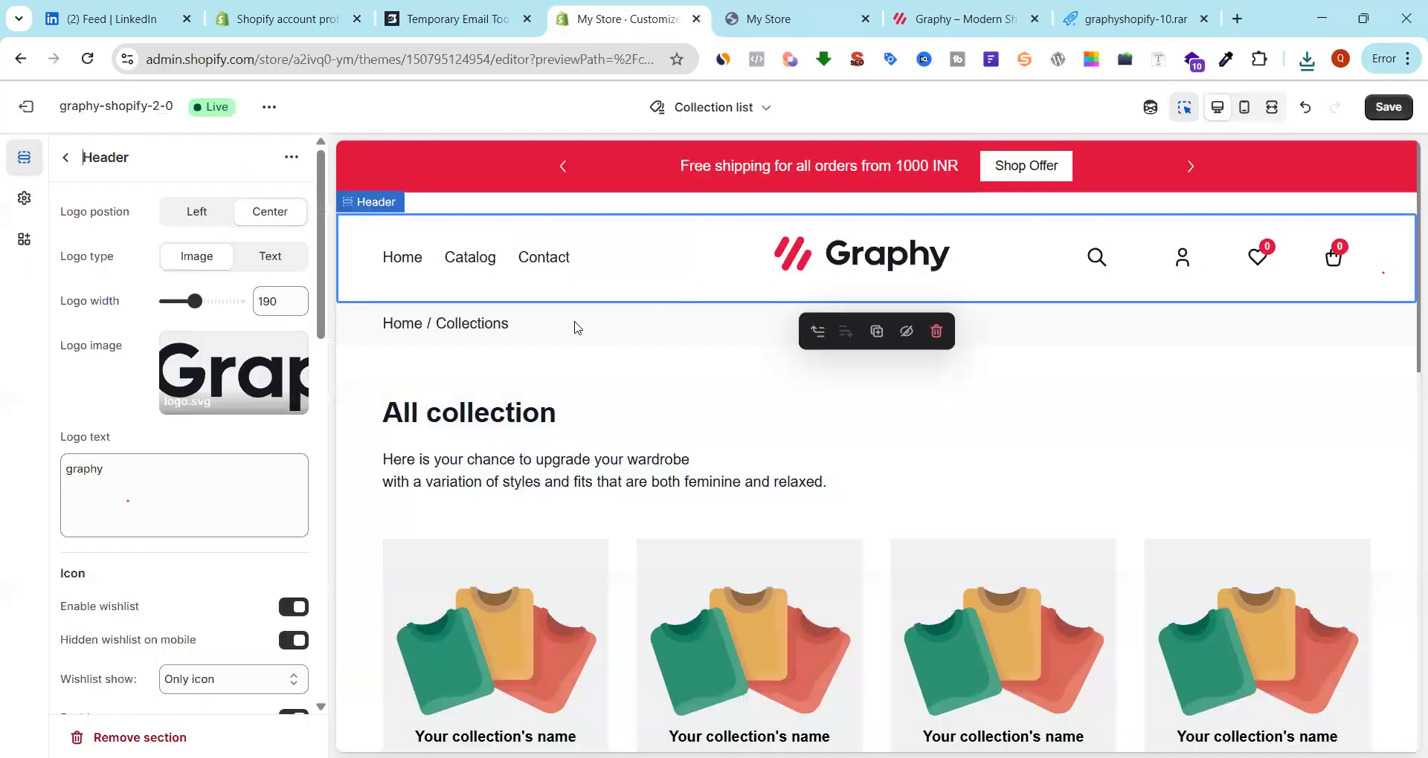
click(1397, 112)
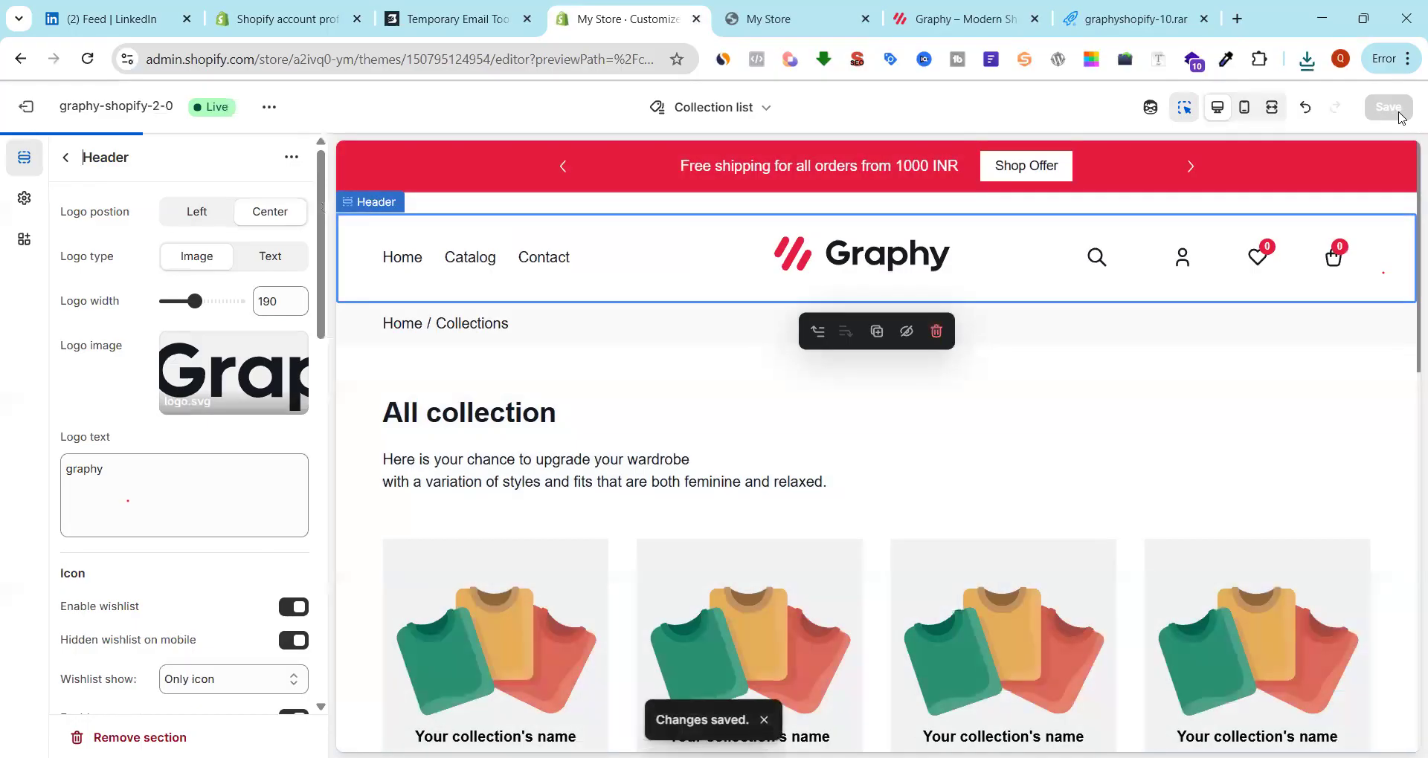
Clear the Header section's logo text and save the change
scroll(201, 483, down, 3)
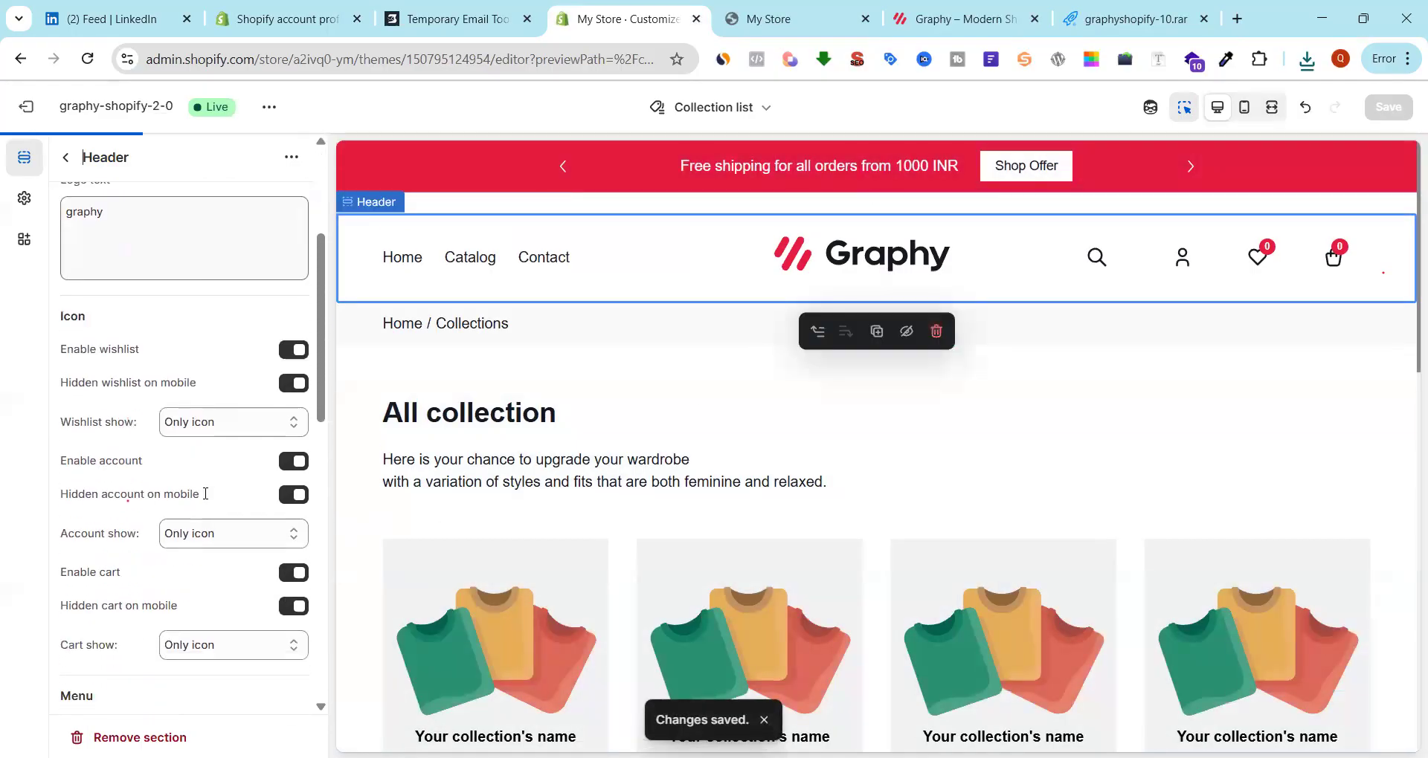
scroll(200, 482, up, 3)
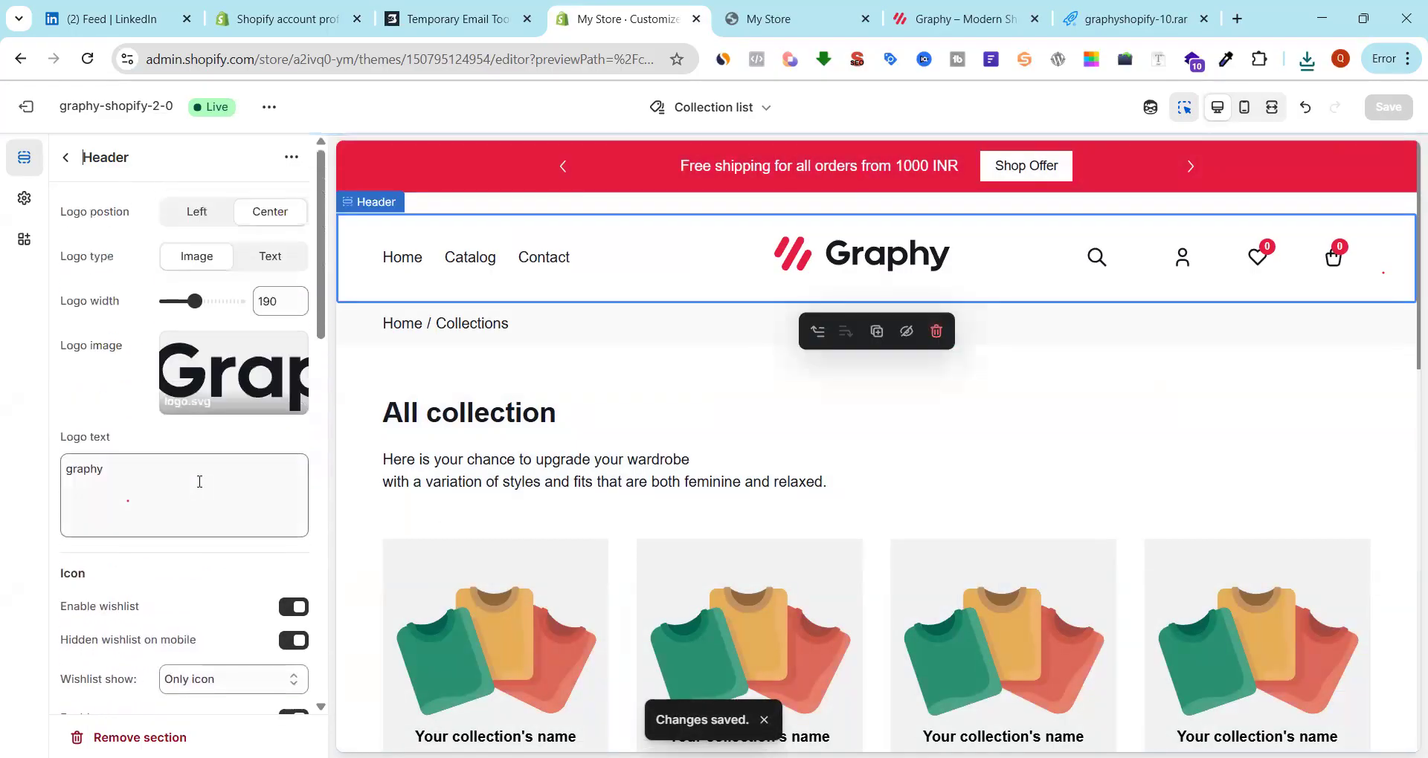
double_click(118, 466)
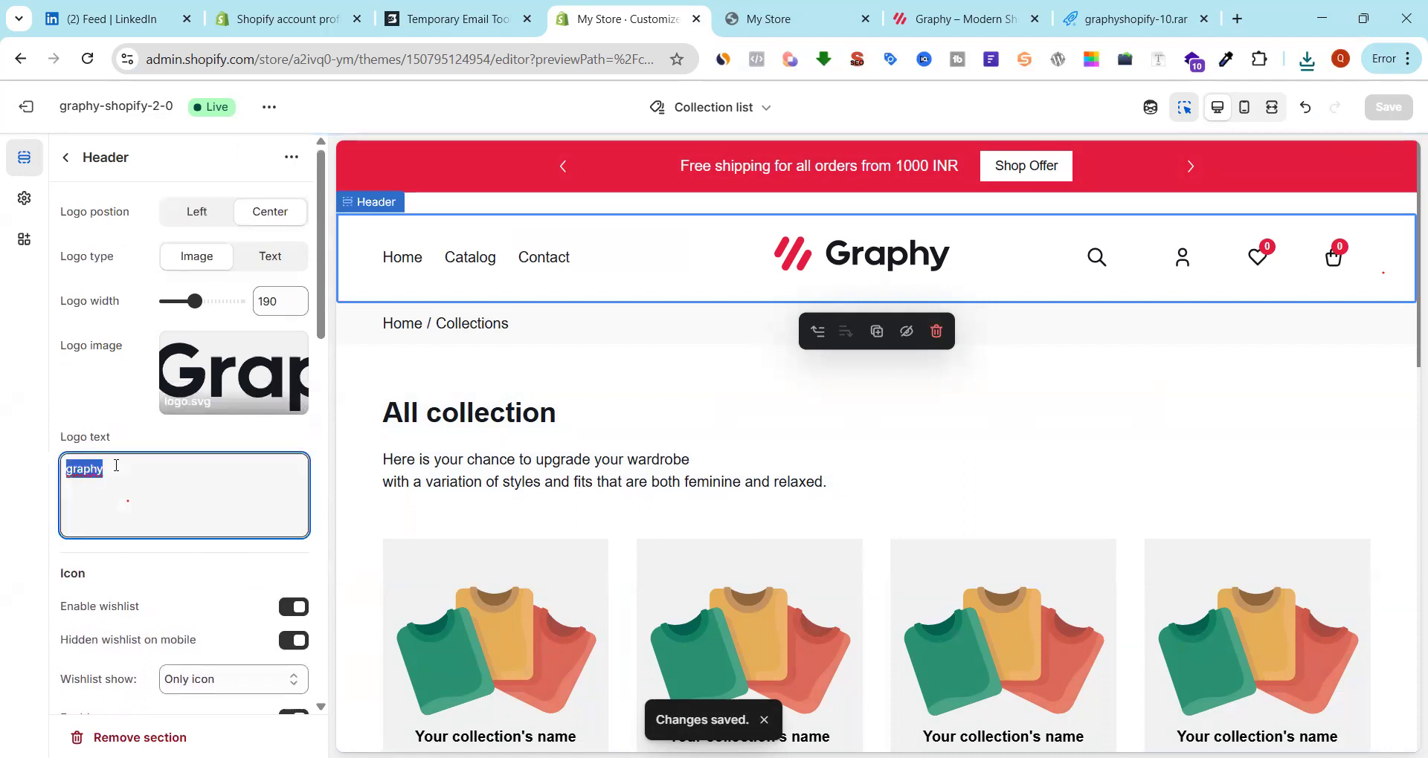
key(BackSpace)
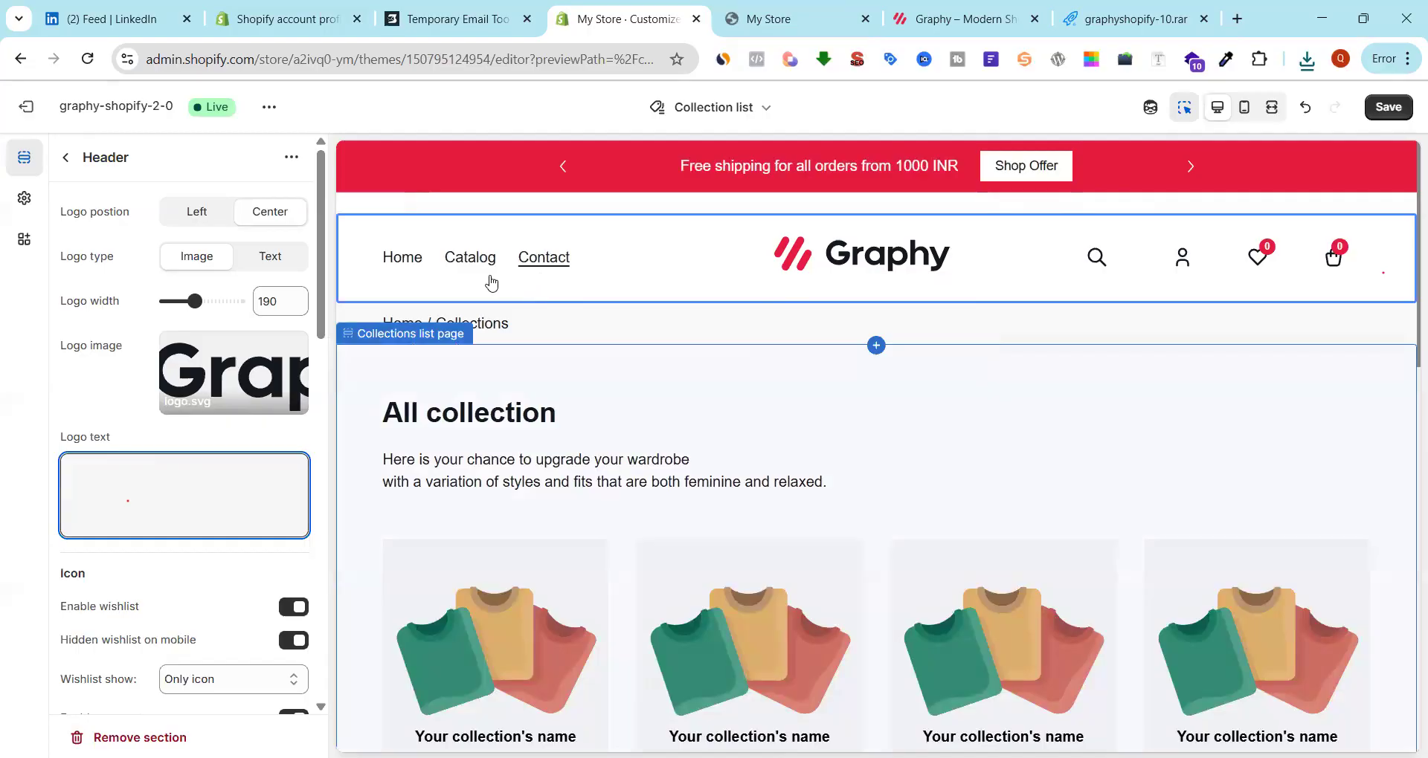
click(1390, 110)
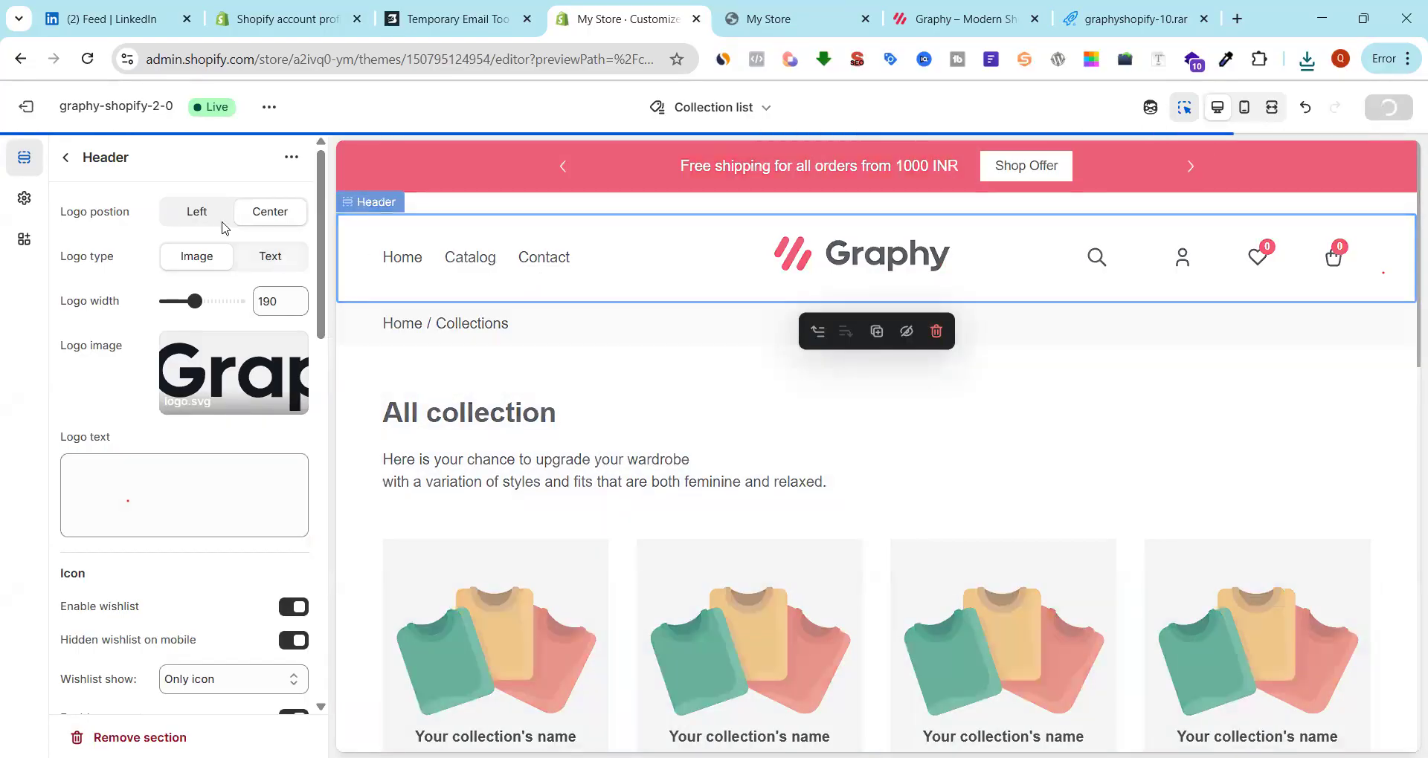
Open the settings of the Mega Menu block under Header and go to its banner settings
click(65, 167)
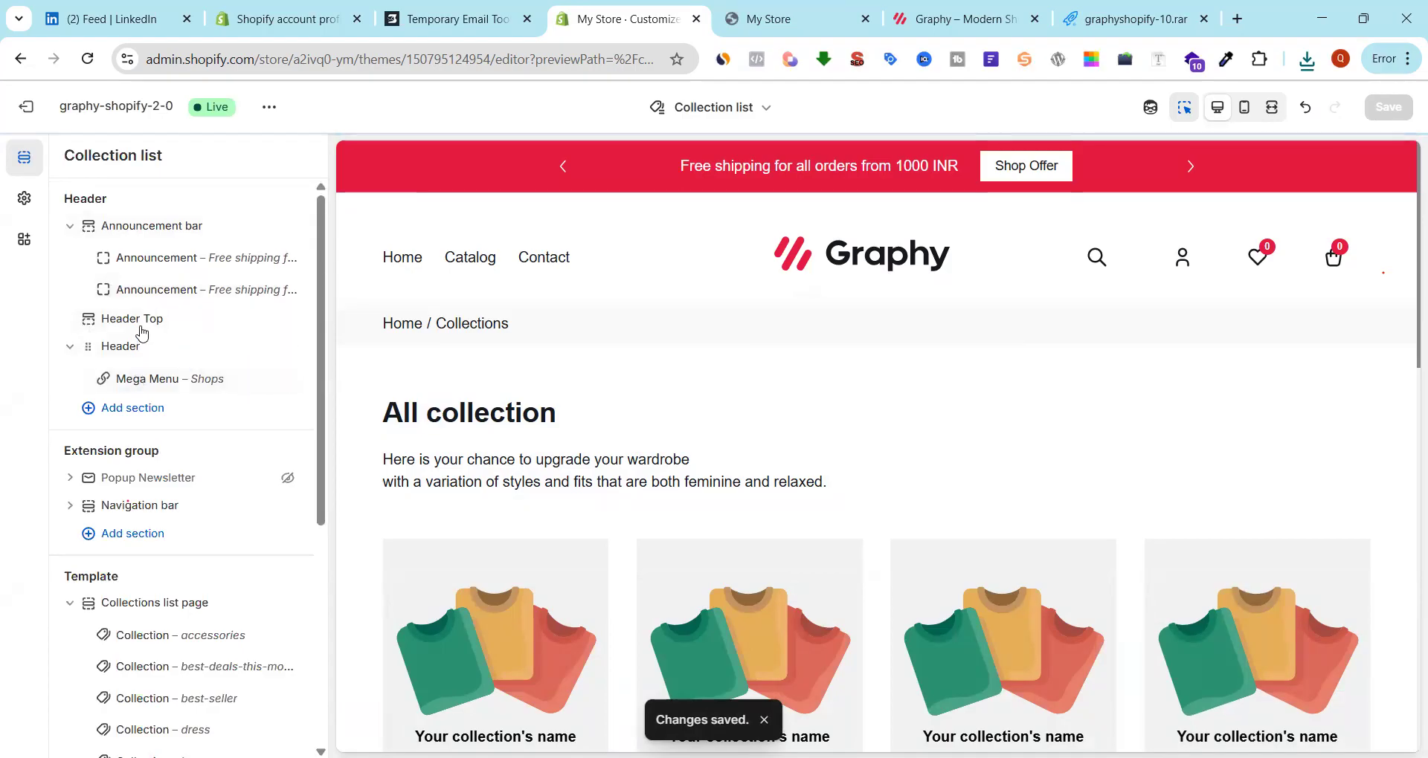
click(139, 380)
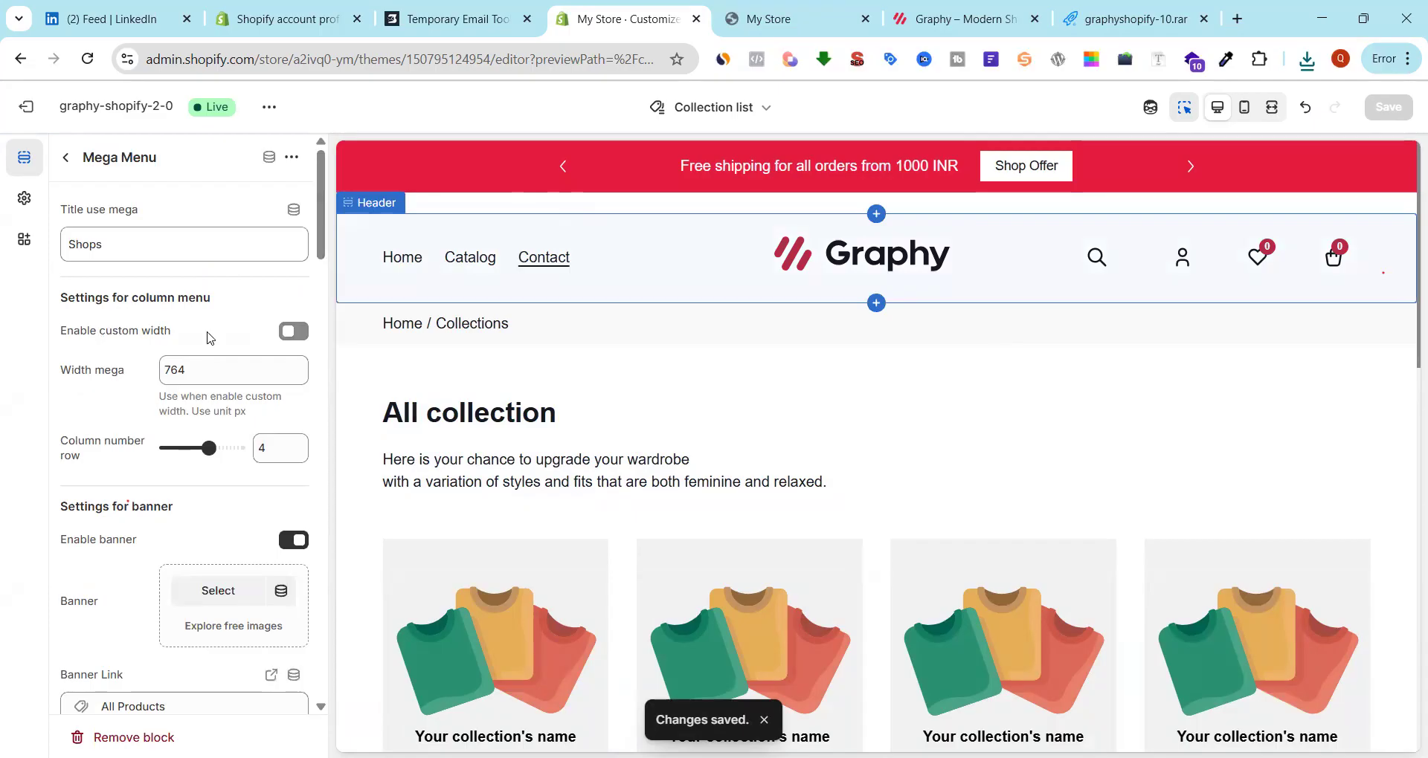
scroll(208, 342, down, 3)
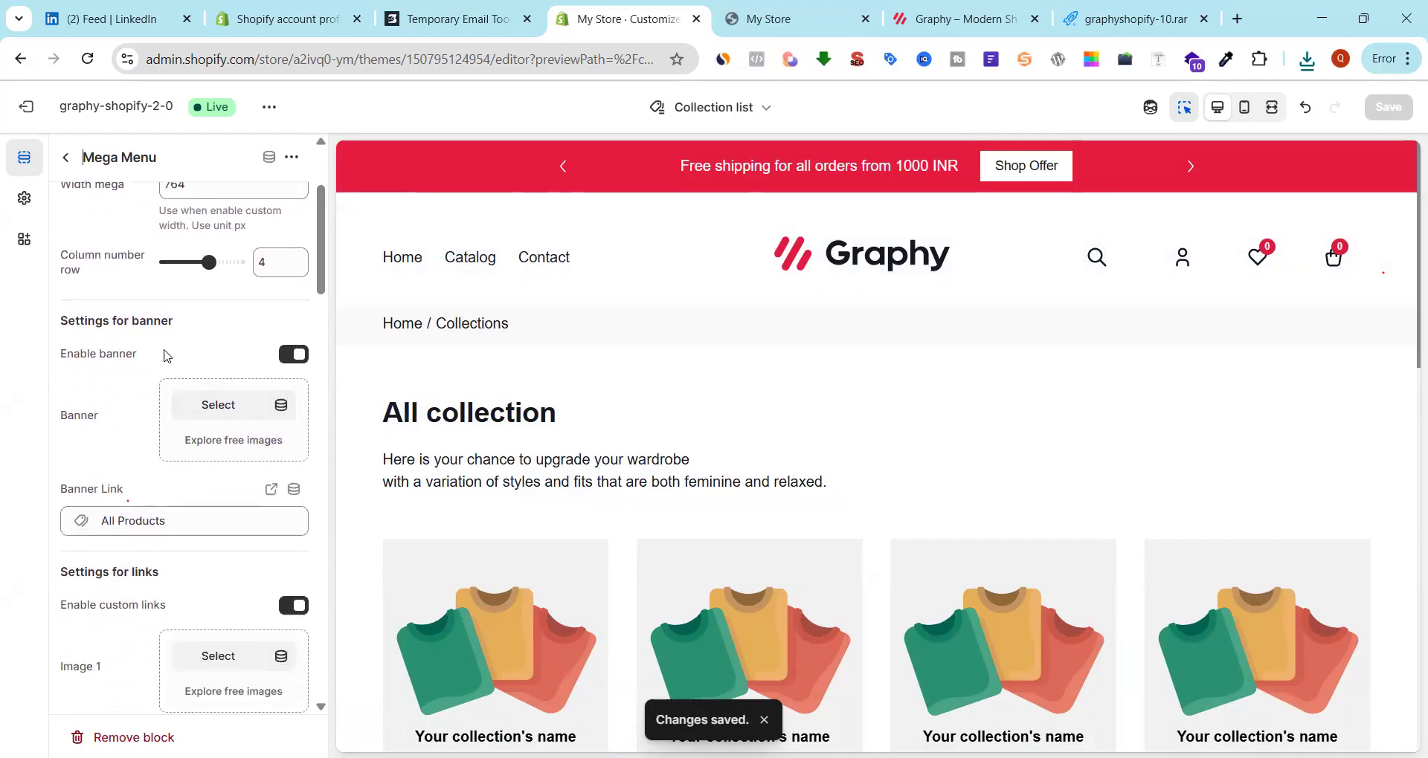
click(218, 405)
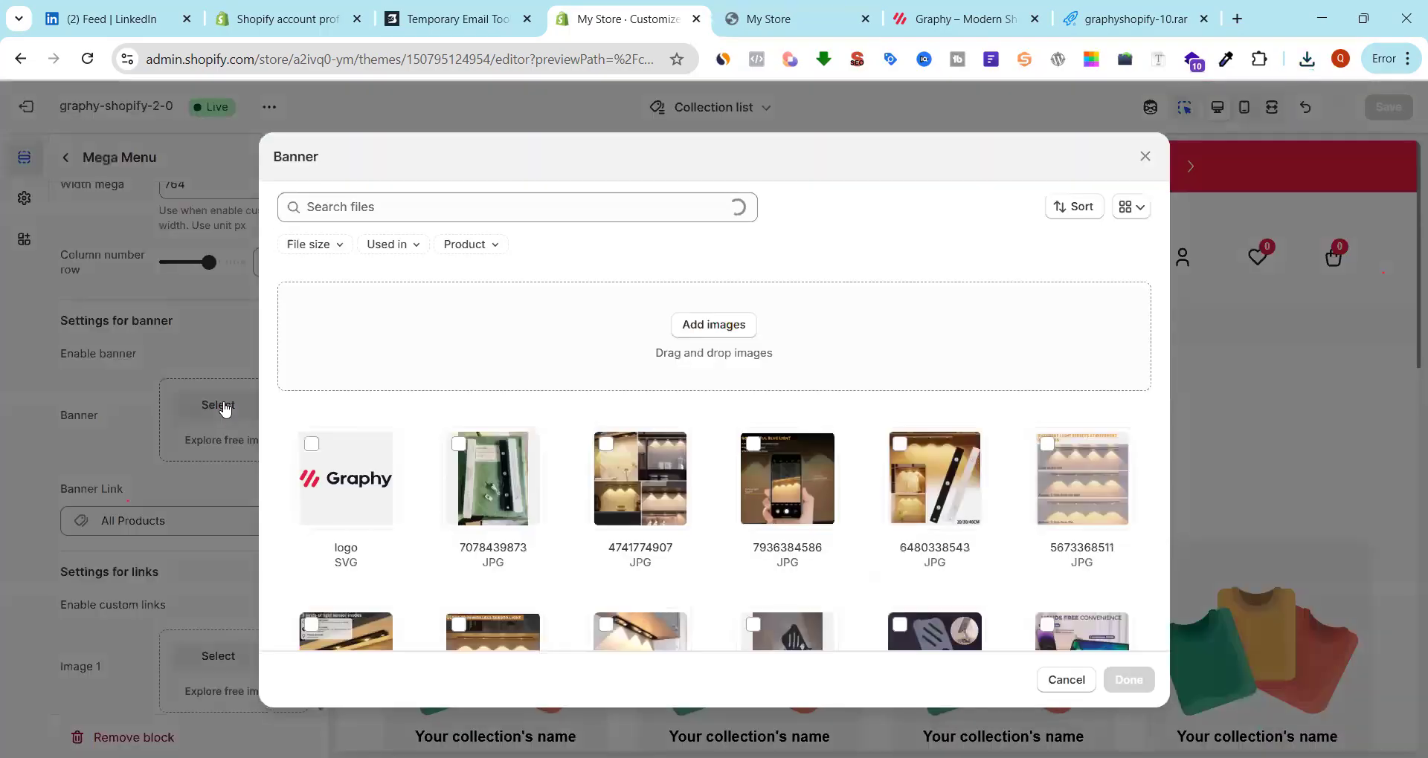
scroll(773, 424, down, 3)
scroll(774, 423, up, 3)
scroll(773, 422, down, 3)
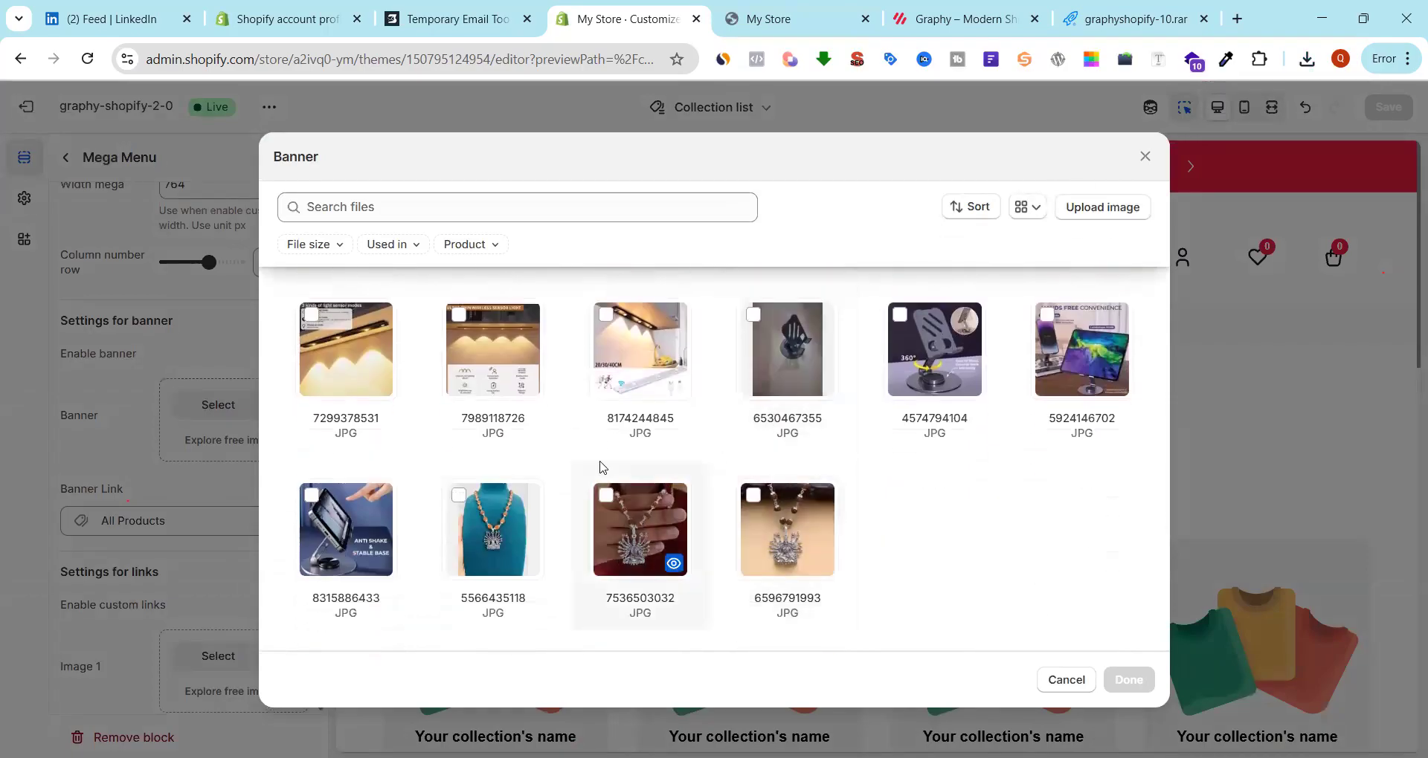
scroll(632, 453, up, 3)
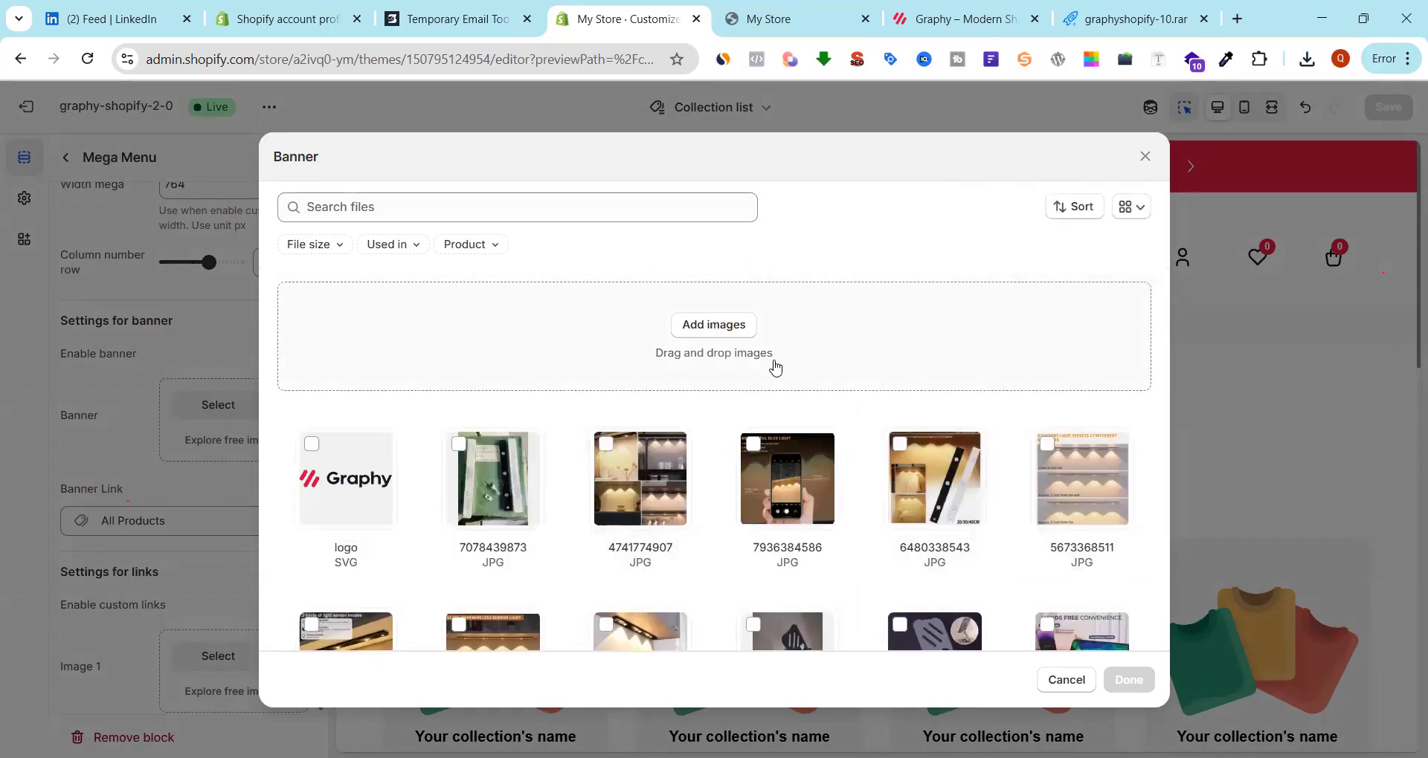
click(1145, 157)
Review the Mega Menu block's custom link settings, including each link's image, title and URL
scroll(216, 440, down, 3)
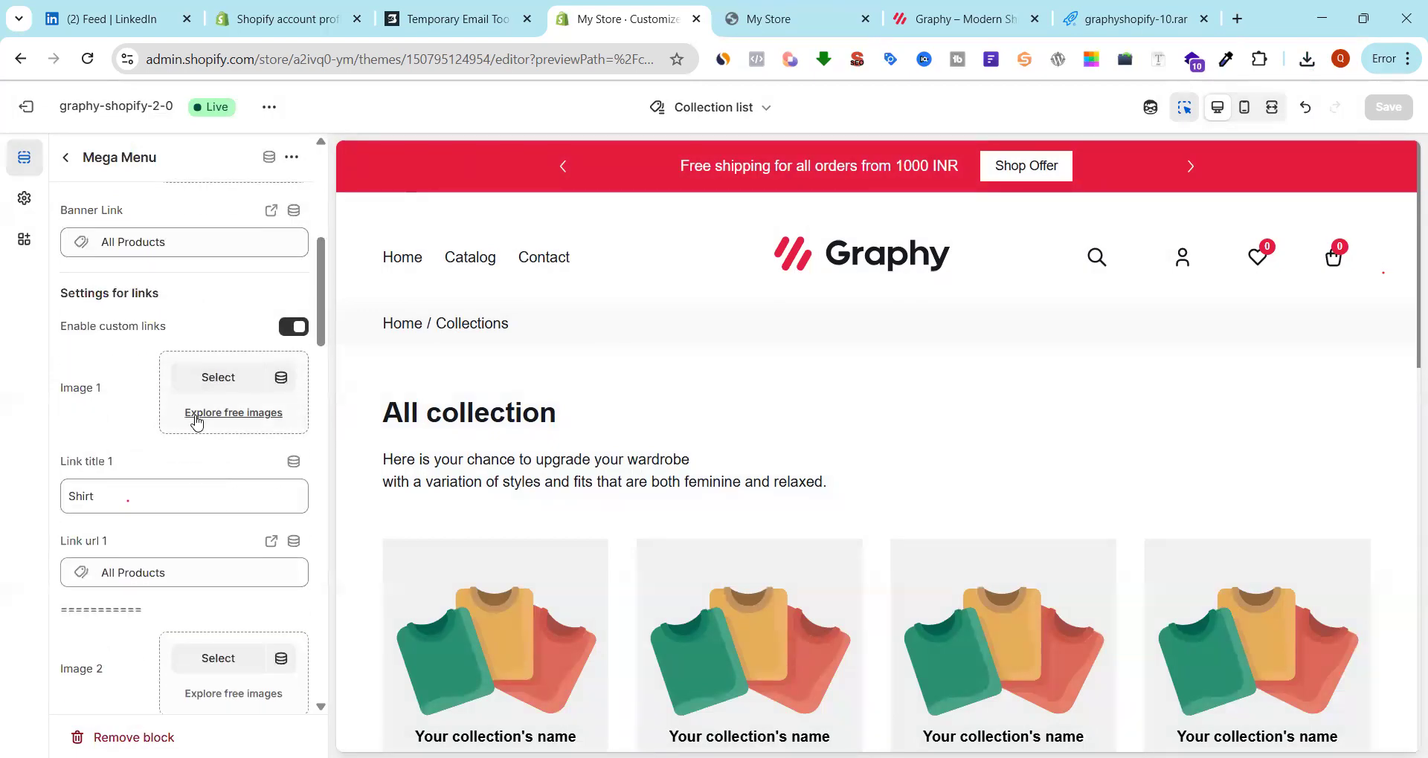
scroll(196, 420, down, 5)
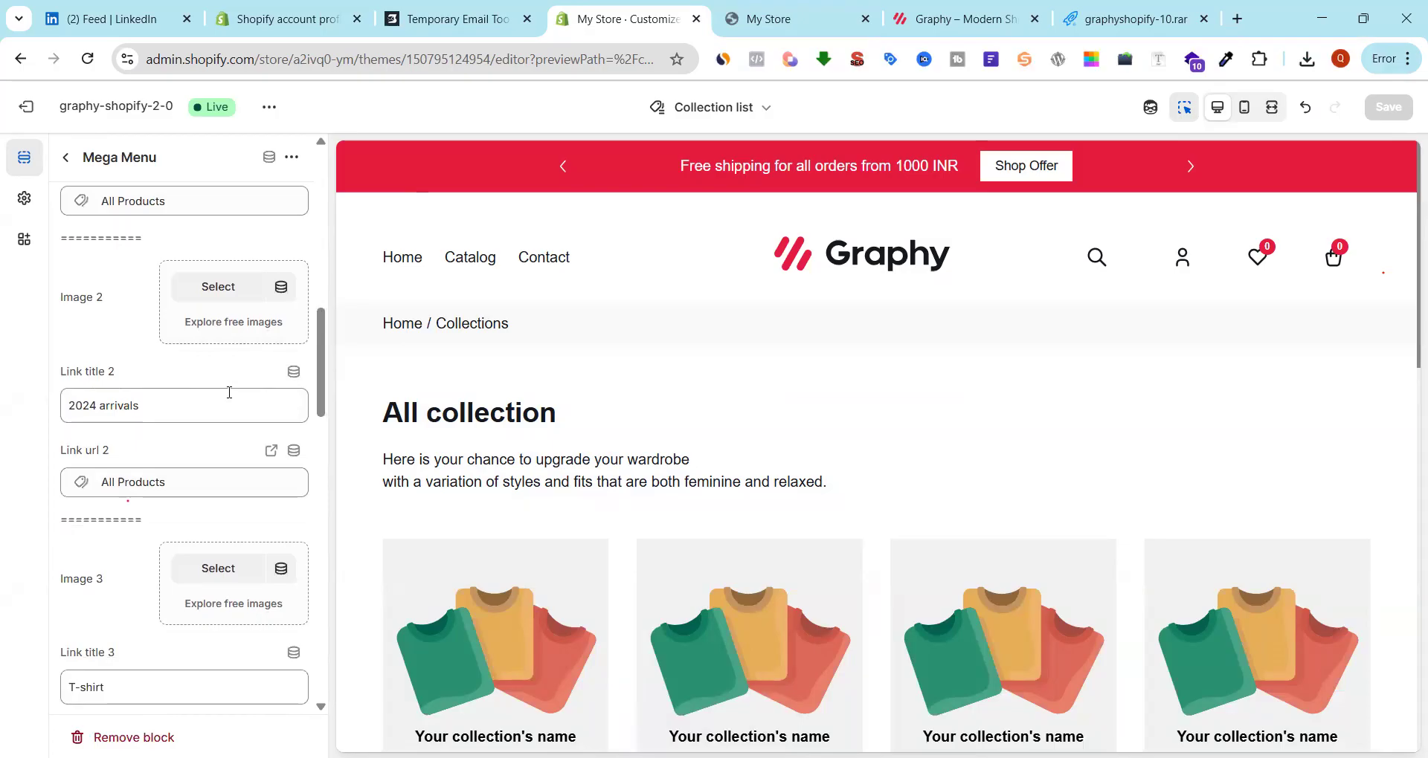
scroll(211, 469, down, 3)
scroll(677, 446, down, 5)
scroll(692, 417, up, 5)
Examine the Graphy demo store's header, slideshow and featured categories, compare them with the store's own homepage, and return to the theme editor
click(955, 19)
scroll(569, 420, down, 1)
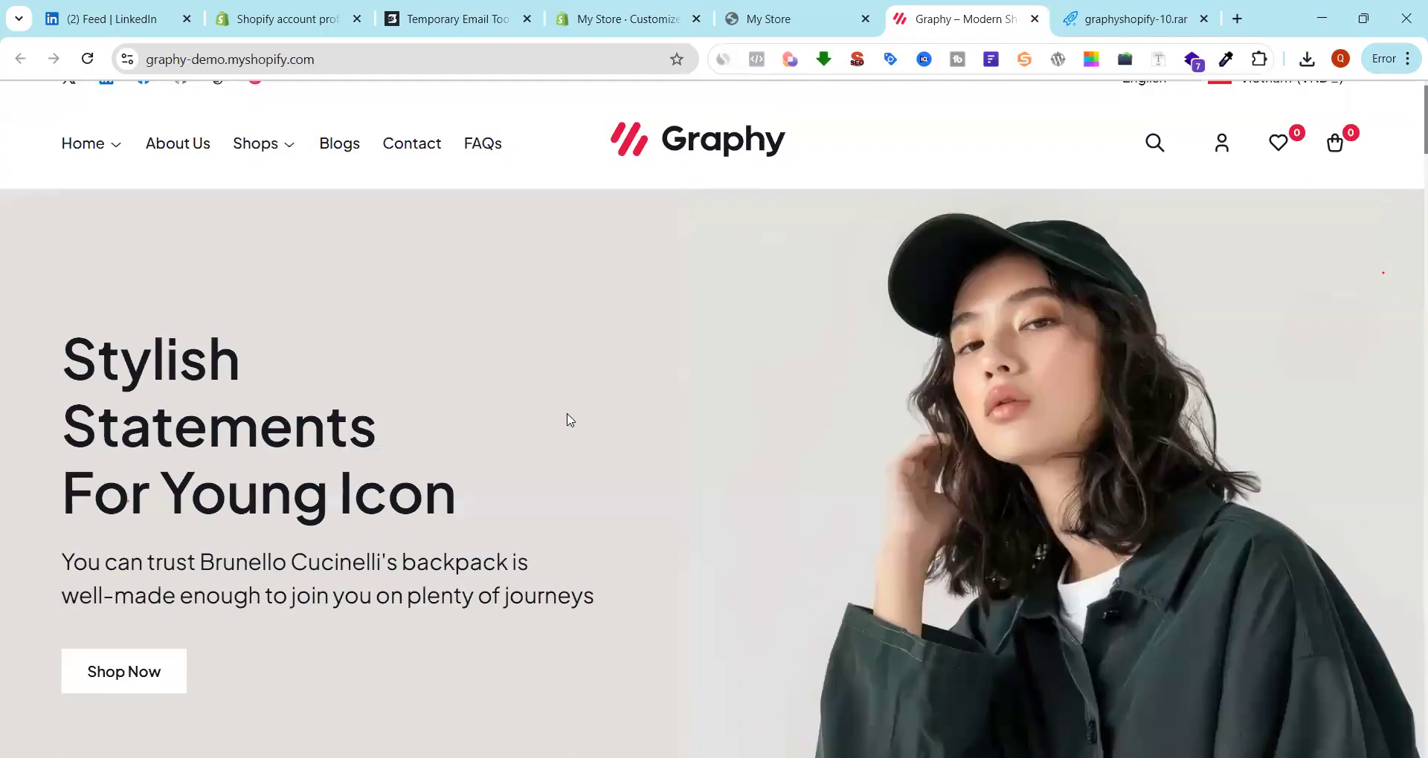
scroll(569, 420, down, 4)
click(95, 488)
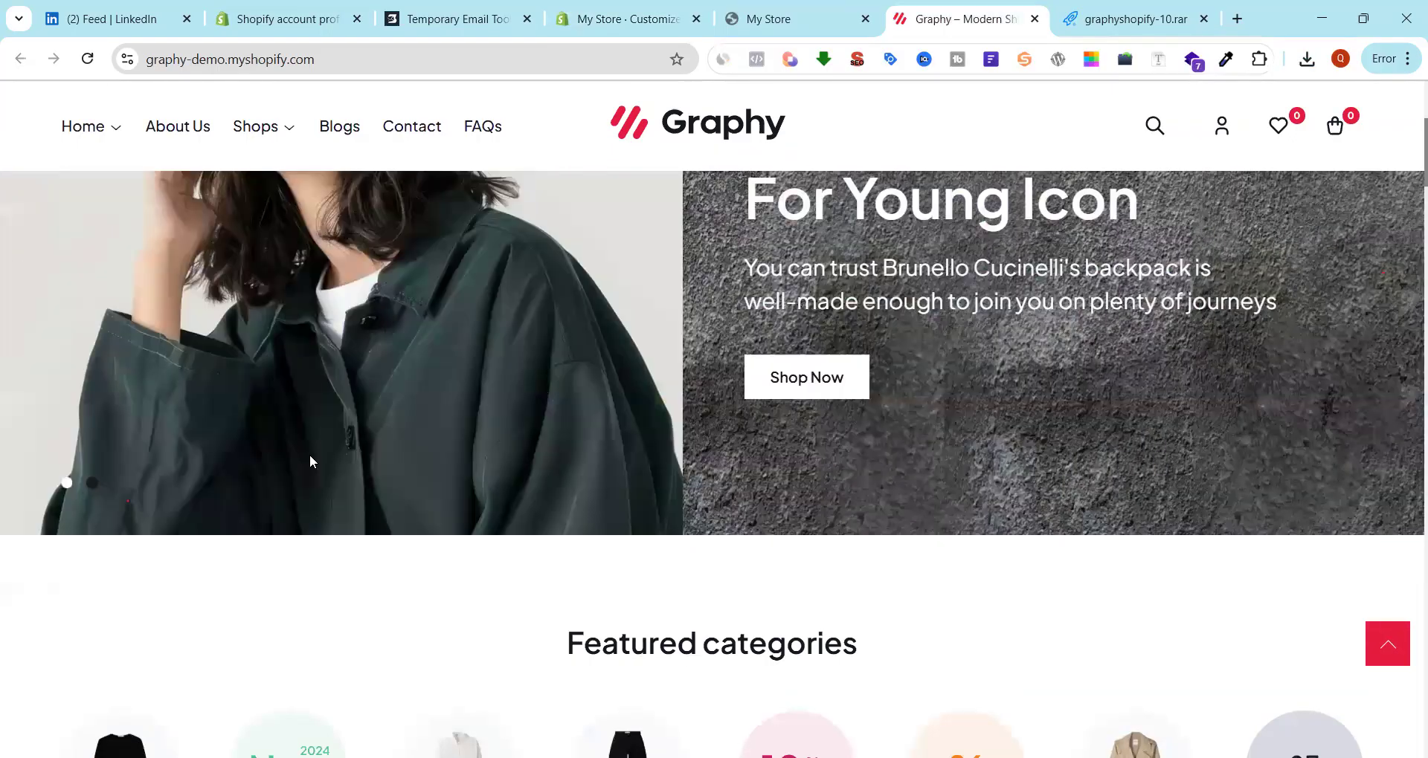
scroll(408, 437, down, 5)
scroll(409, 442, up, 7)
scroll(410, 439, up, 2)
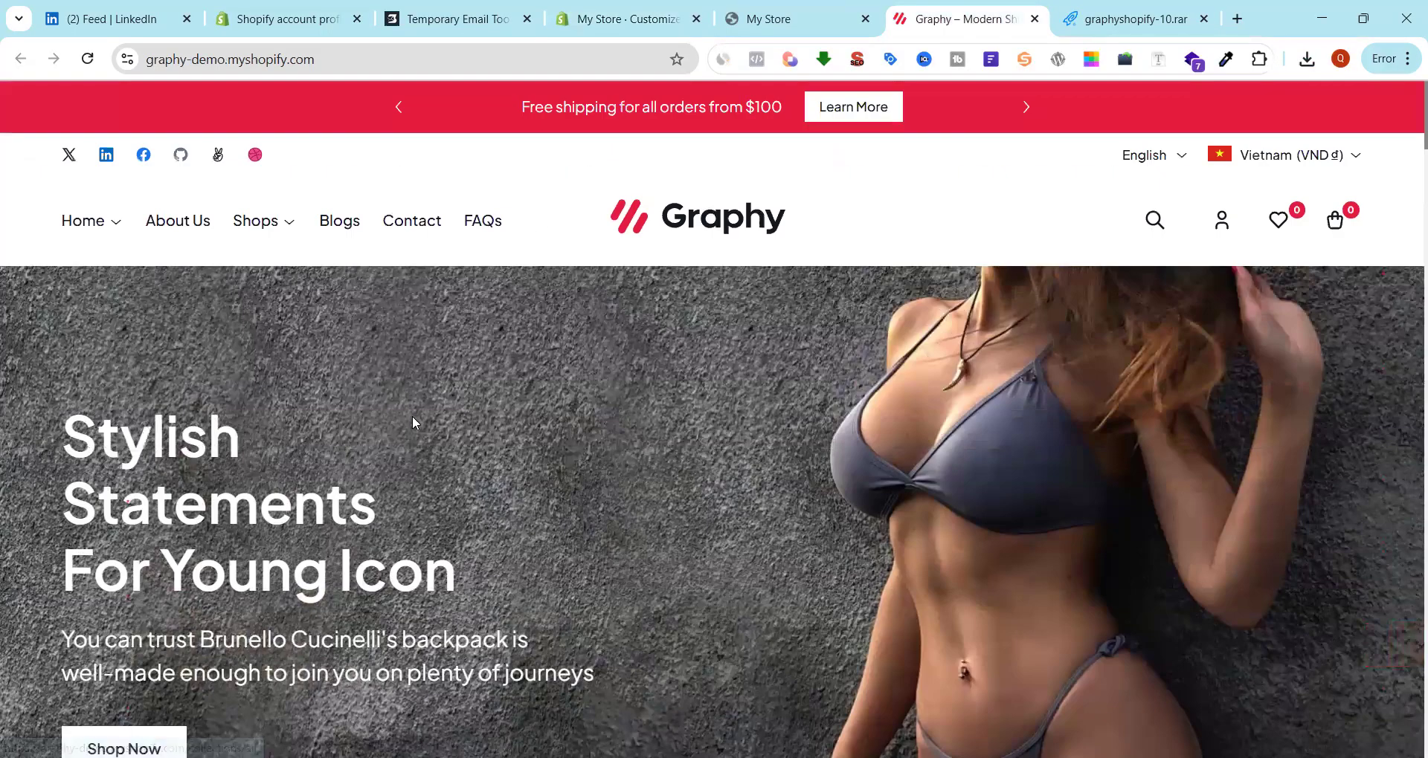
click(760, 26)
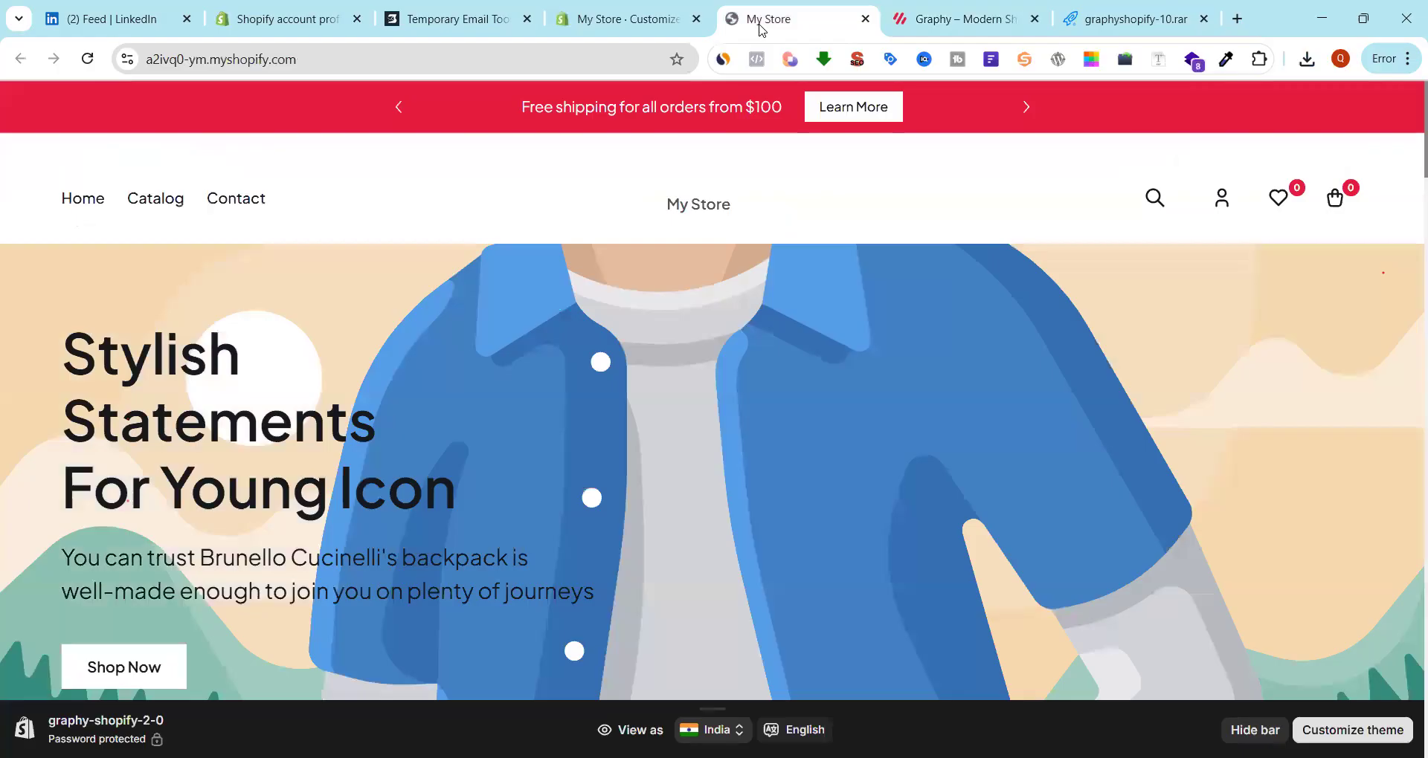
click(611, 28)
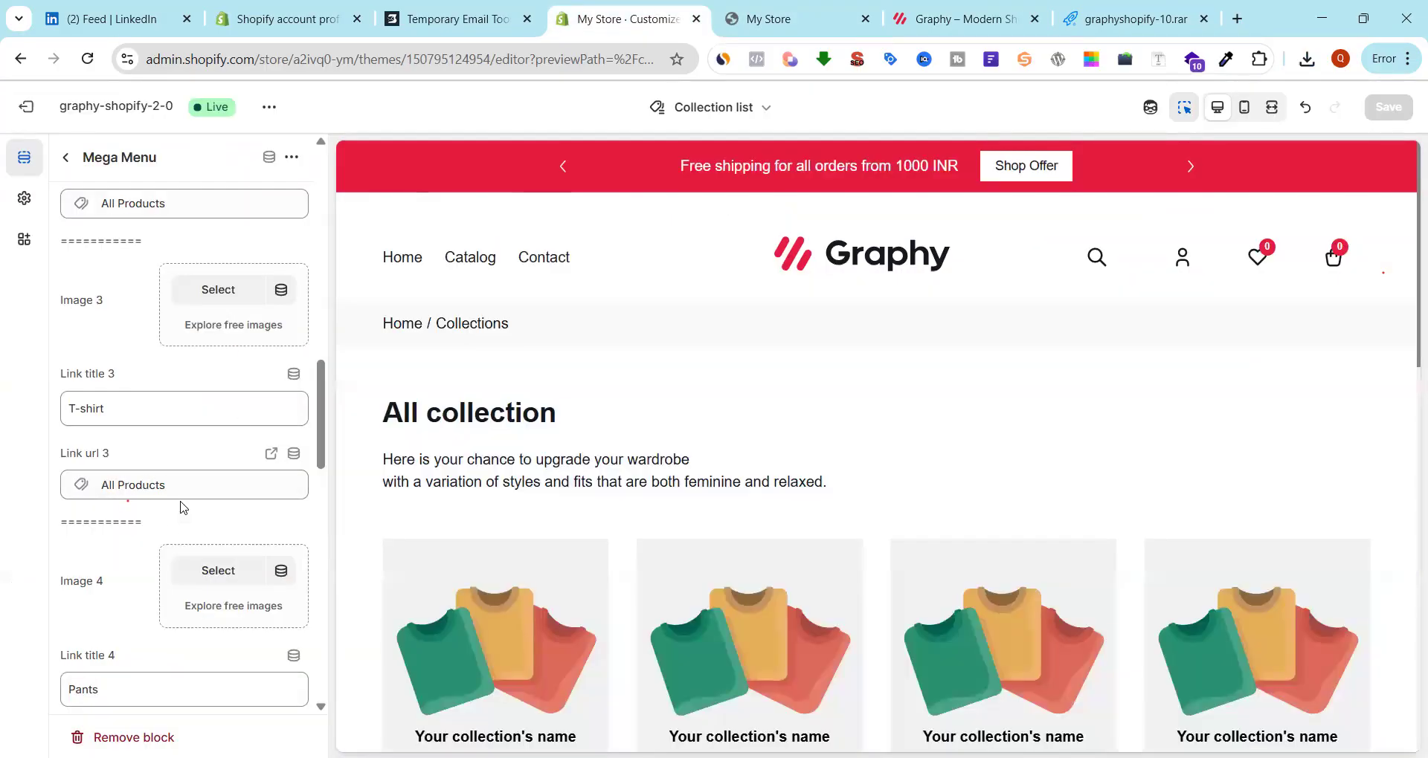
Upload the Leonardo_Lightning forest image from Downloads and apply it as the Mega Menu's banner
scroll(225, 459, up, 10)
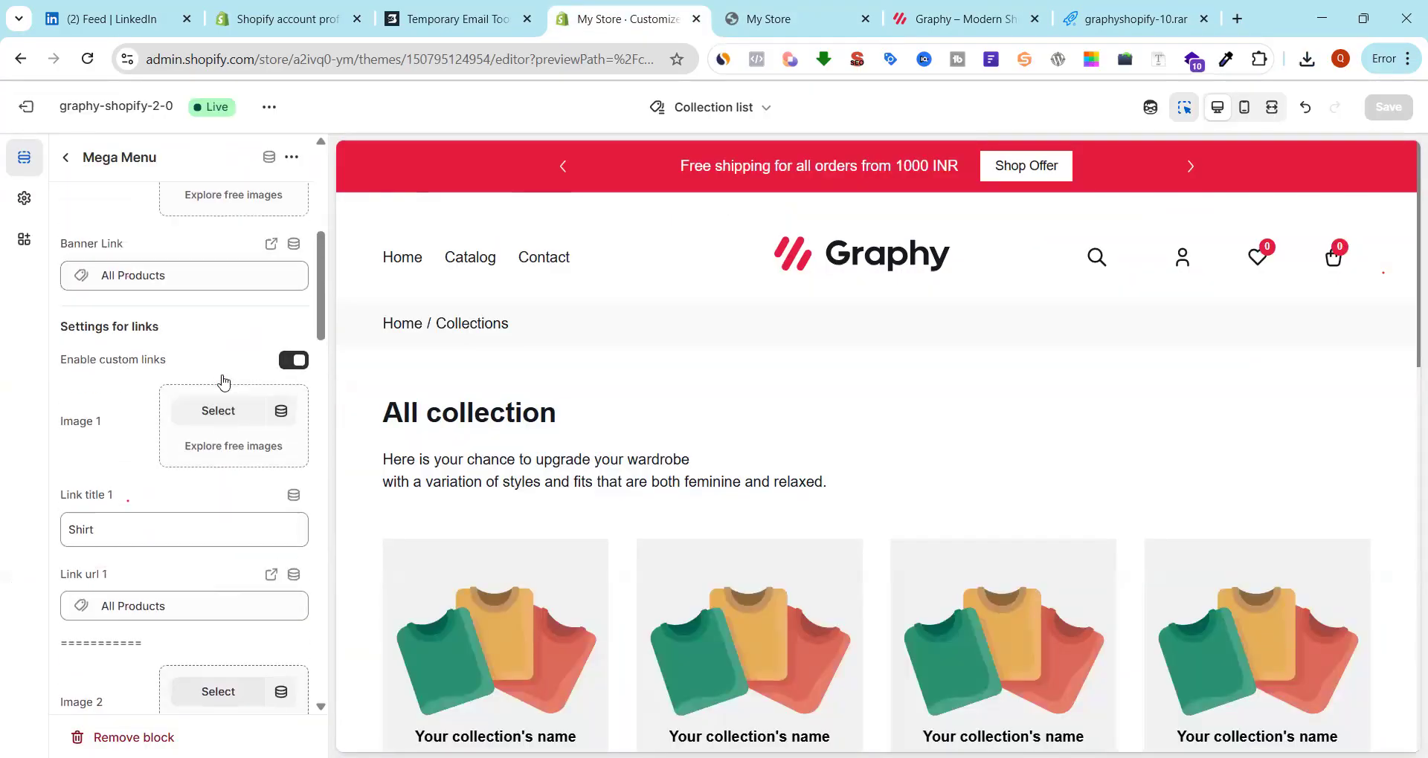
scroll(223, 383, up, 5)
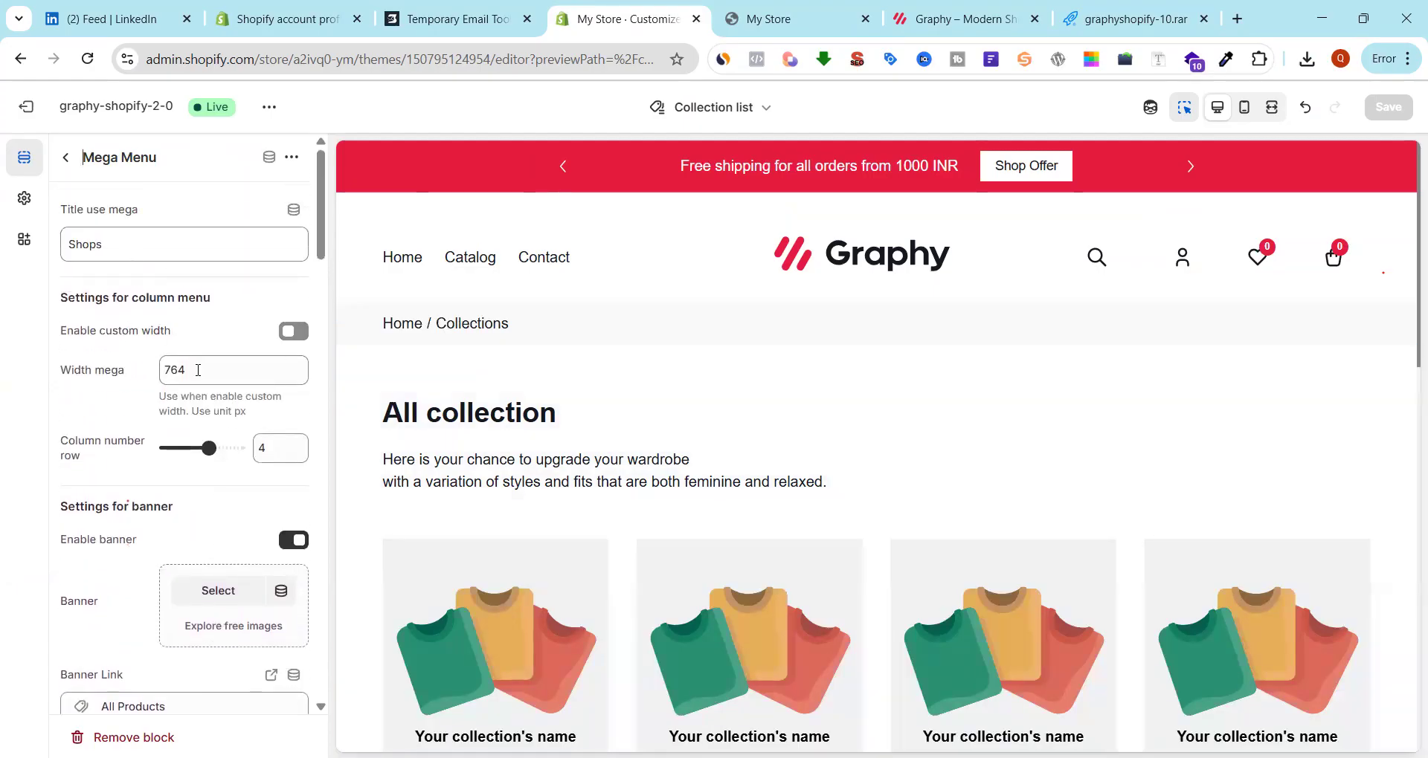
scroll(156, 470, down, 1)
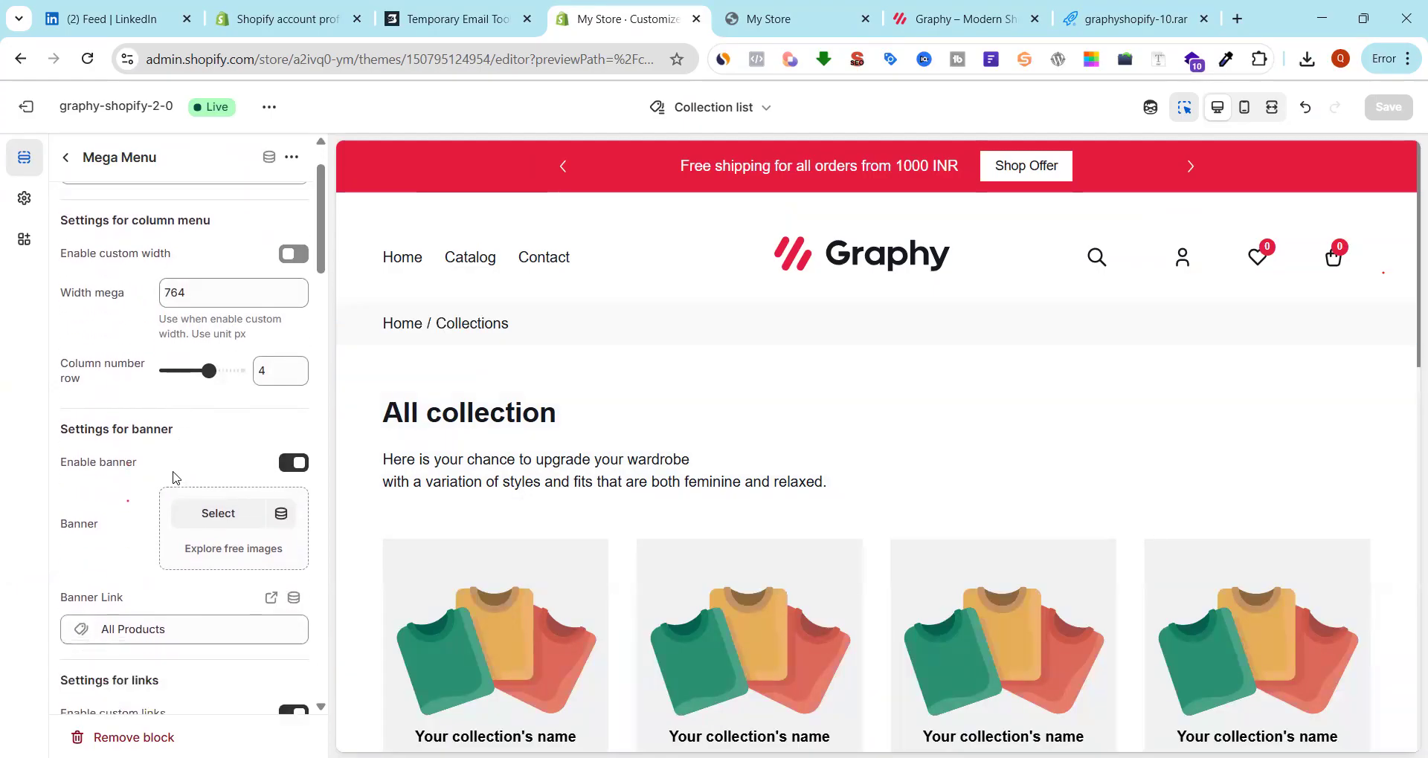
click(218, 498)
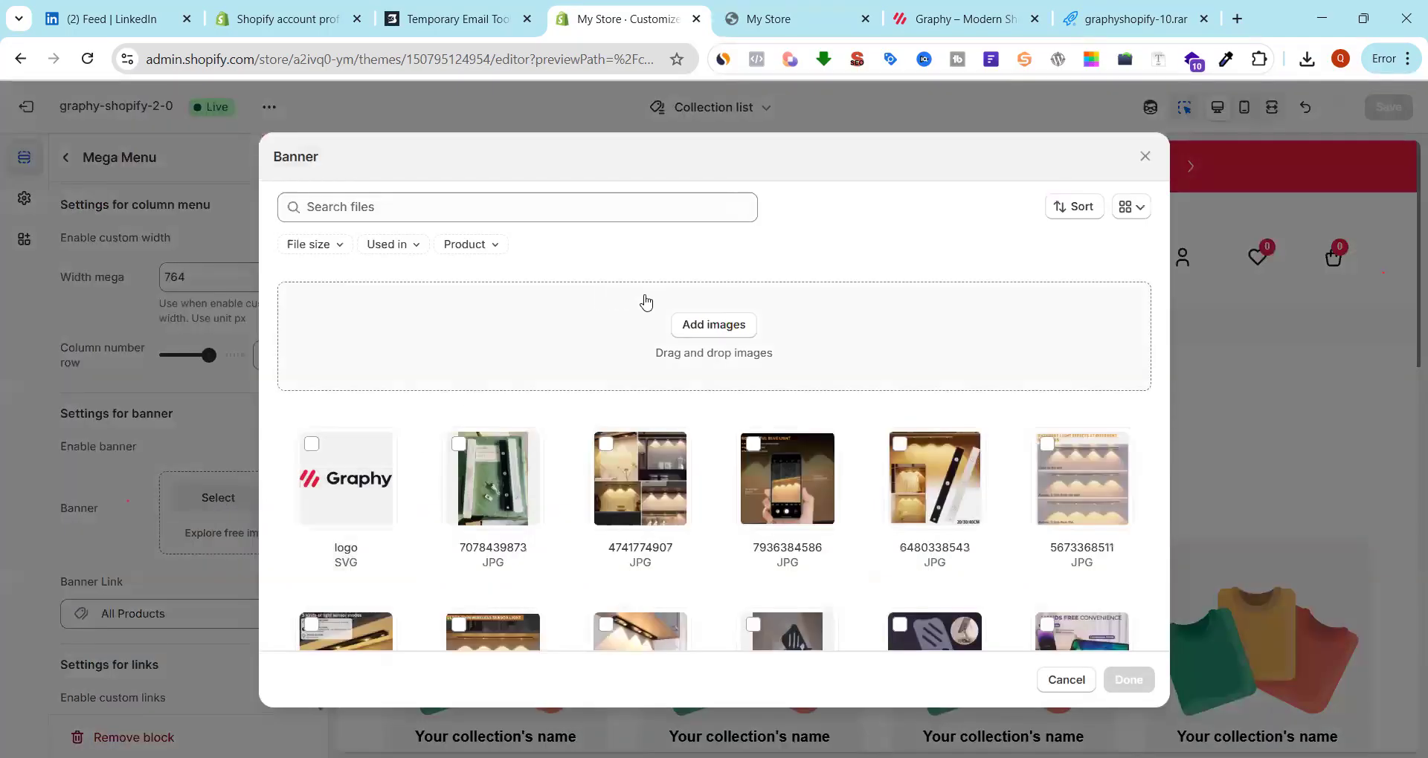
click(733, 333)
scroll(527, 250, down, 5)
scroll(527, 249, up, 1)
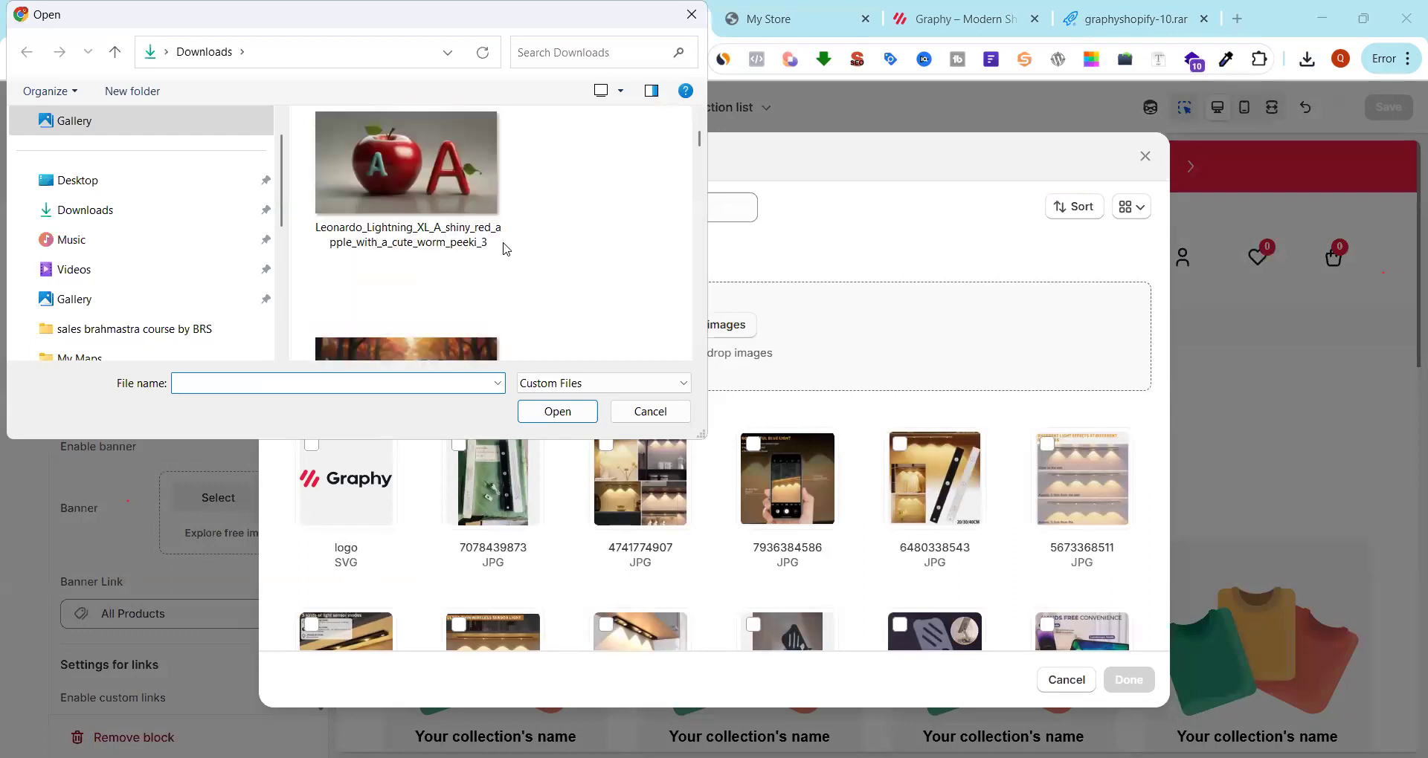
scroll(456, 248, down, 1)
click(439, 258)
click(558, 411)
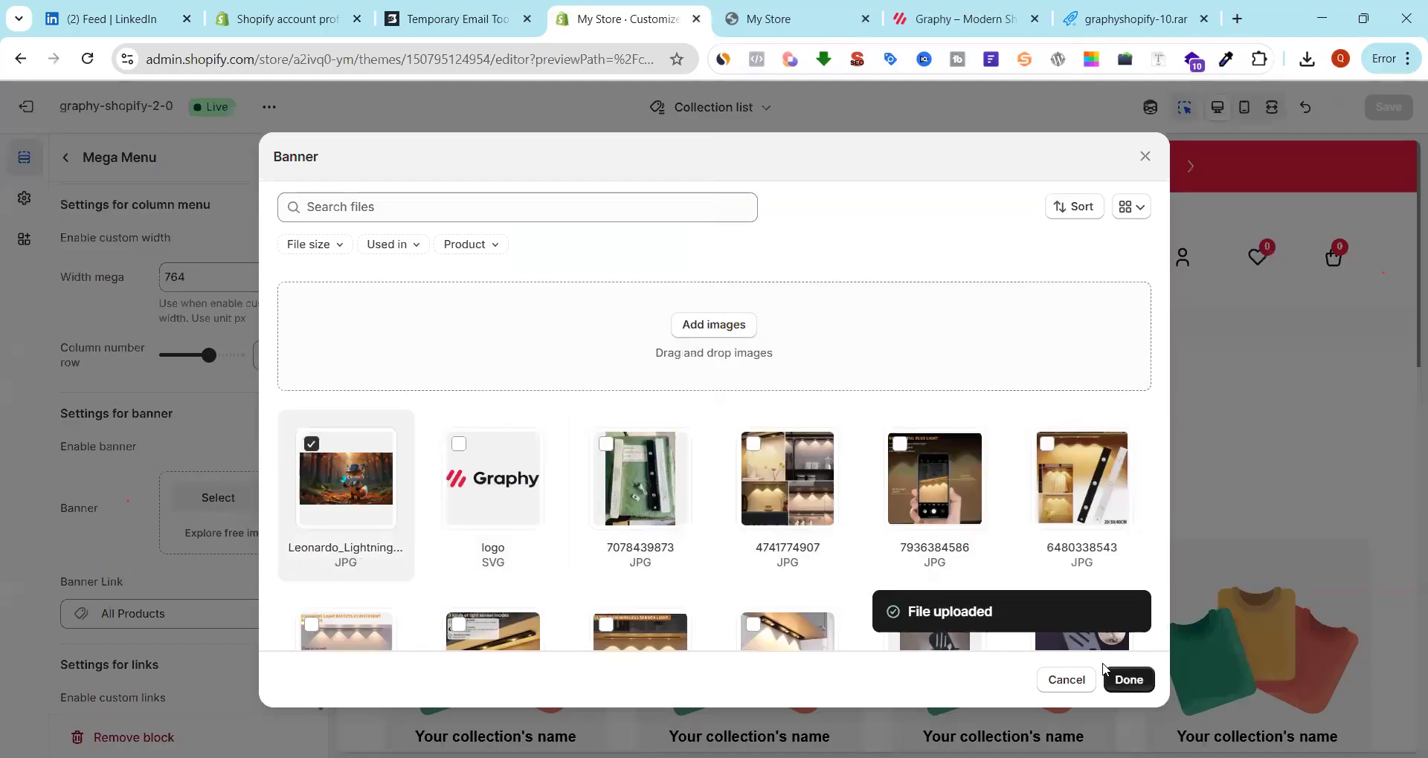
click(1106, 671)
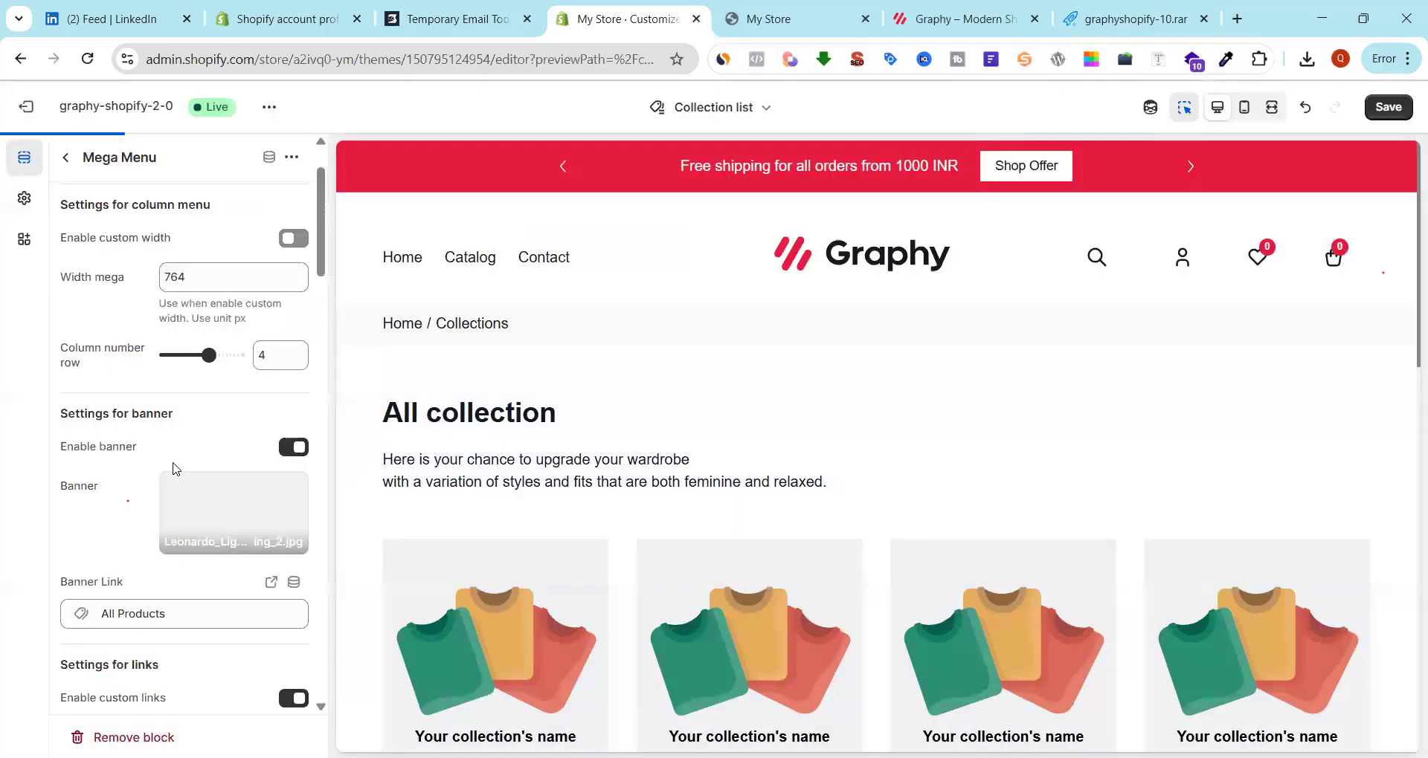
Use the uploaded Leonardo_Lightning image as Image 1 in the Mega Menu's link settings and save the theme
scroll(95, 442, down, 4)
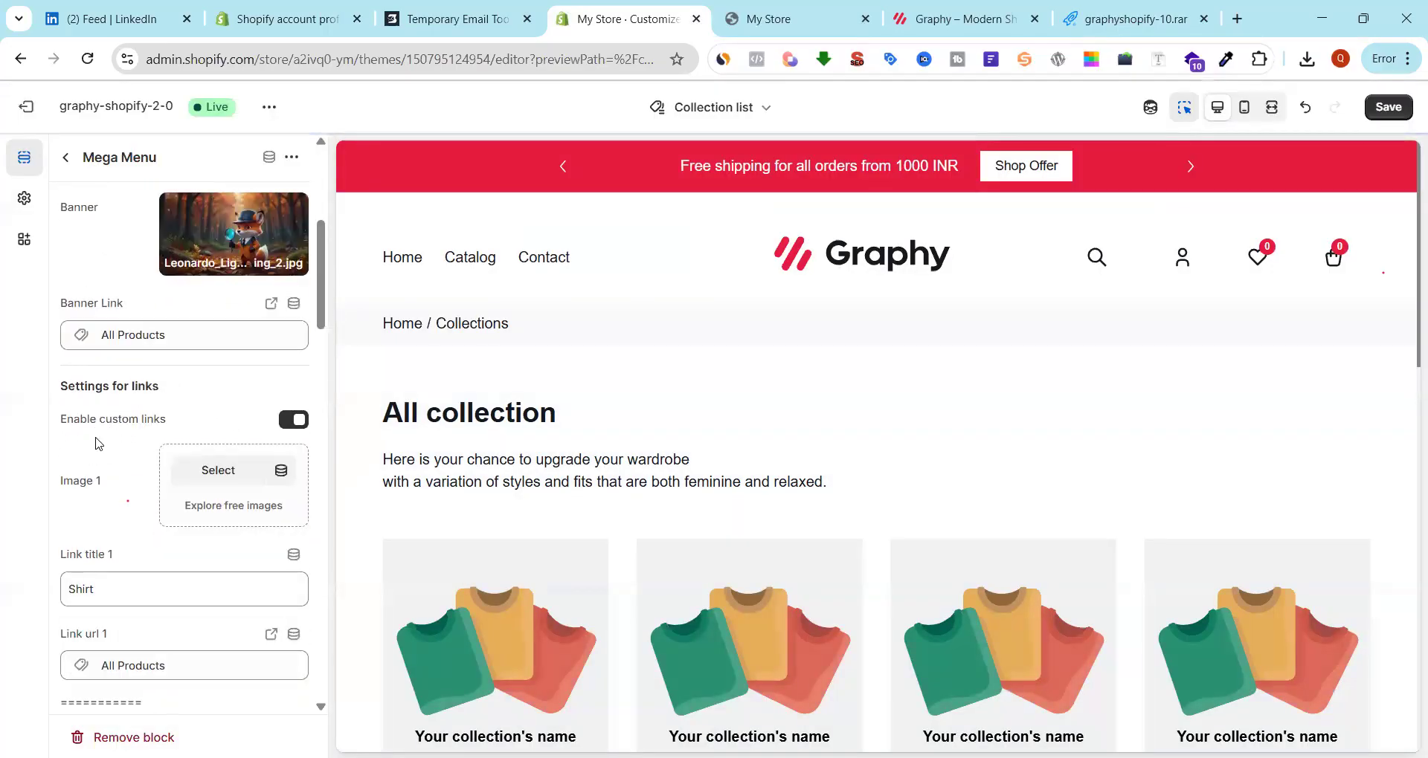
click(220, 484)
click(328, 492)
click(1128, 680)
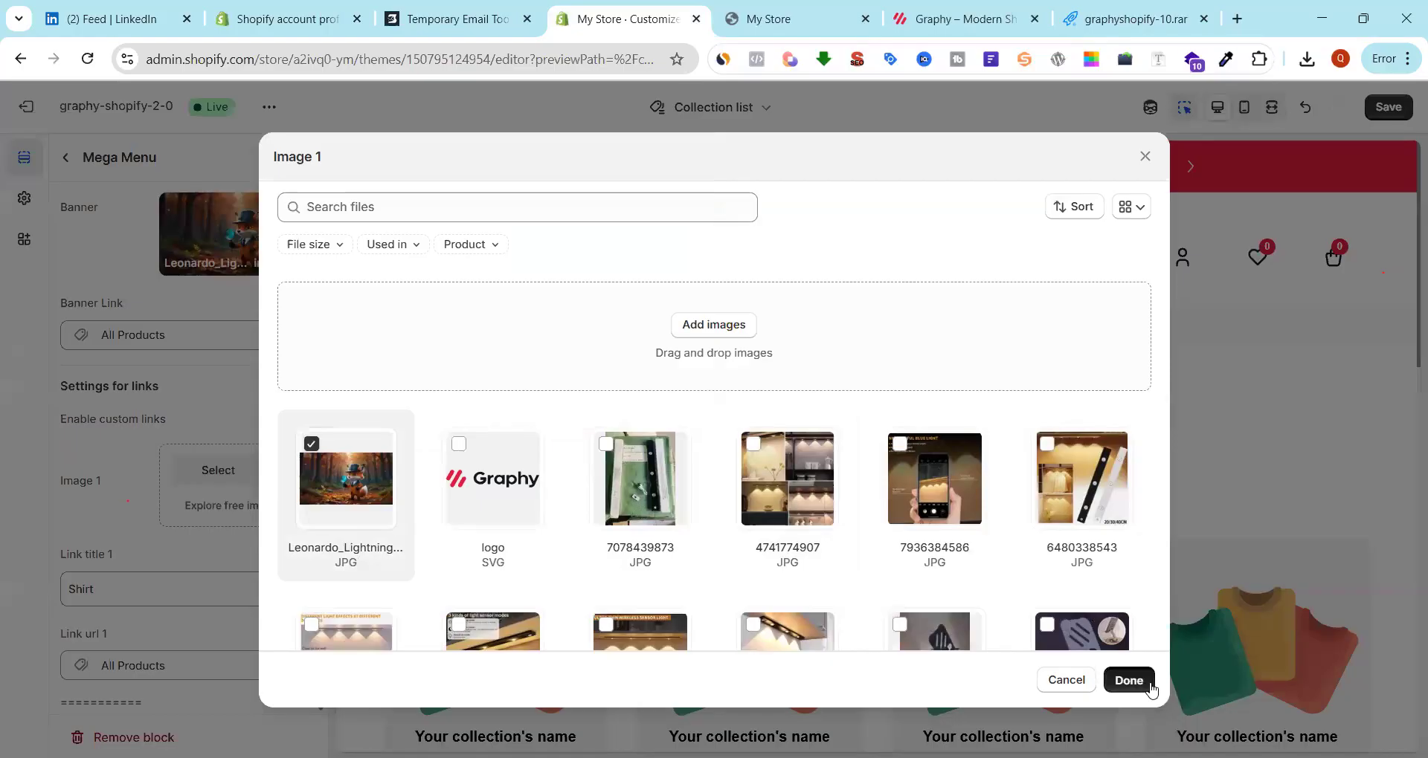
scroll(251, 487, down, 1)
scroll(251, 487, down, 7)
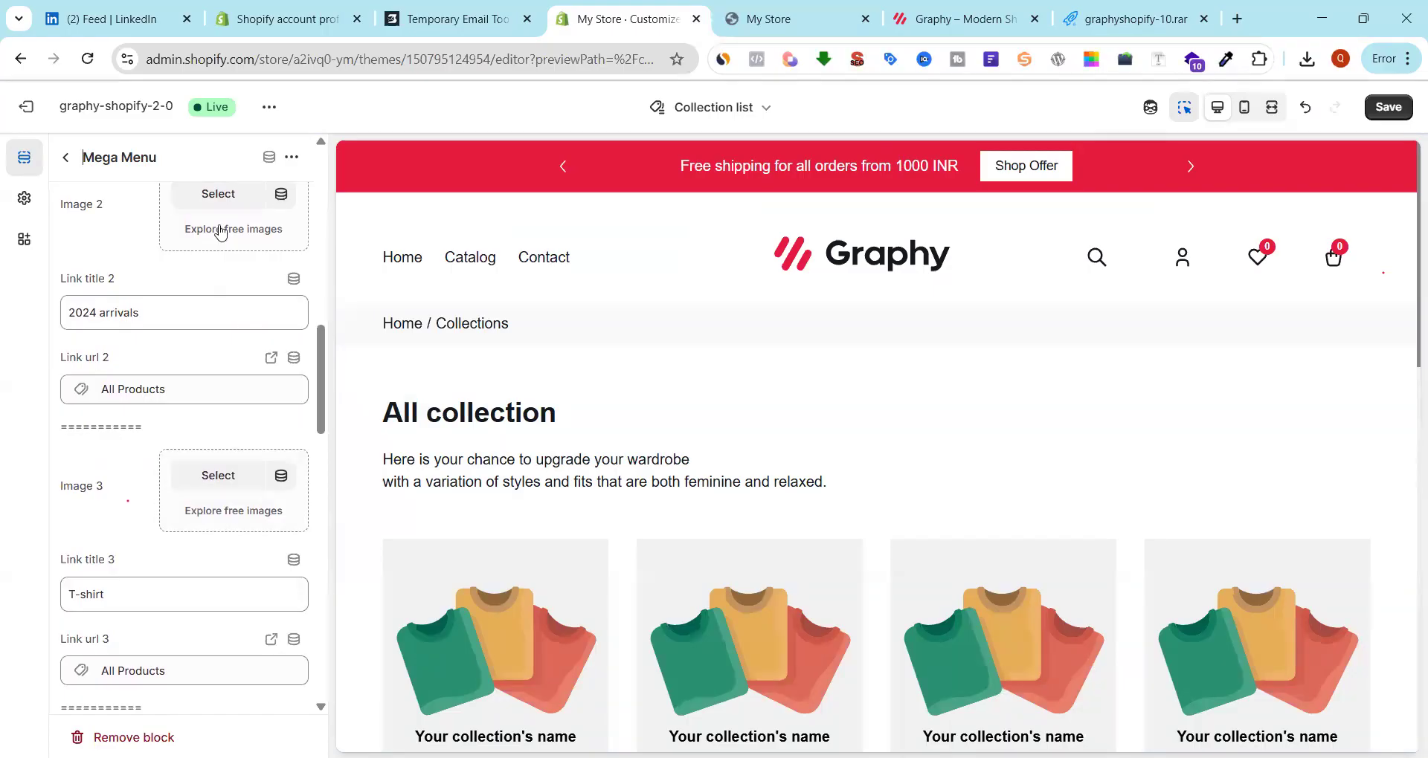
click(1390, 115)
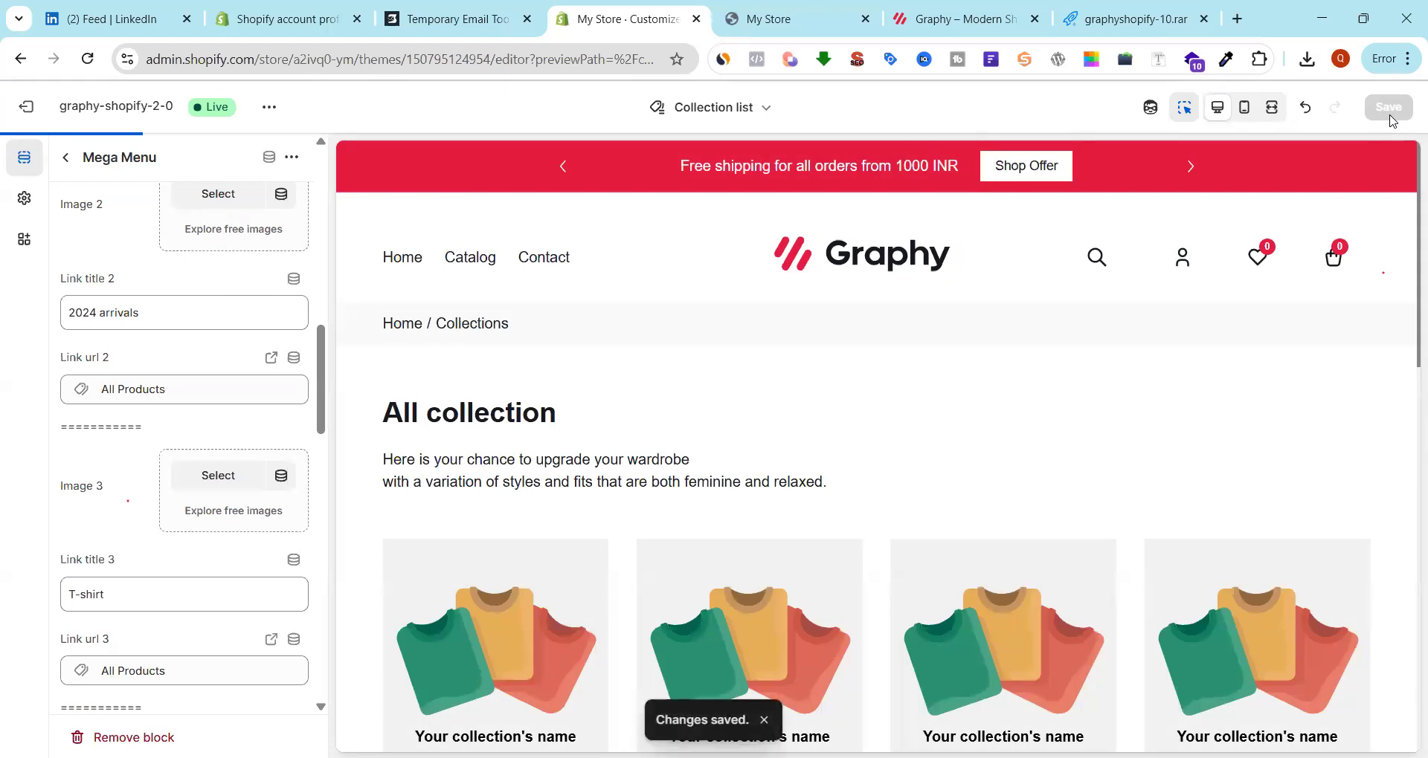
Leave the Mega Menu block, check the Popup Newsletter section's settings, and make that section visible in the store preview
click(65, 158)
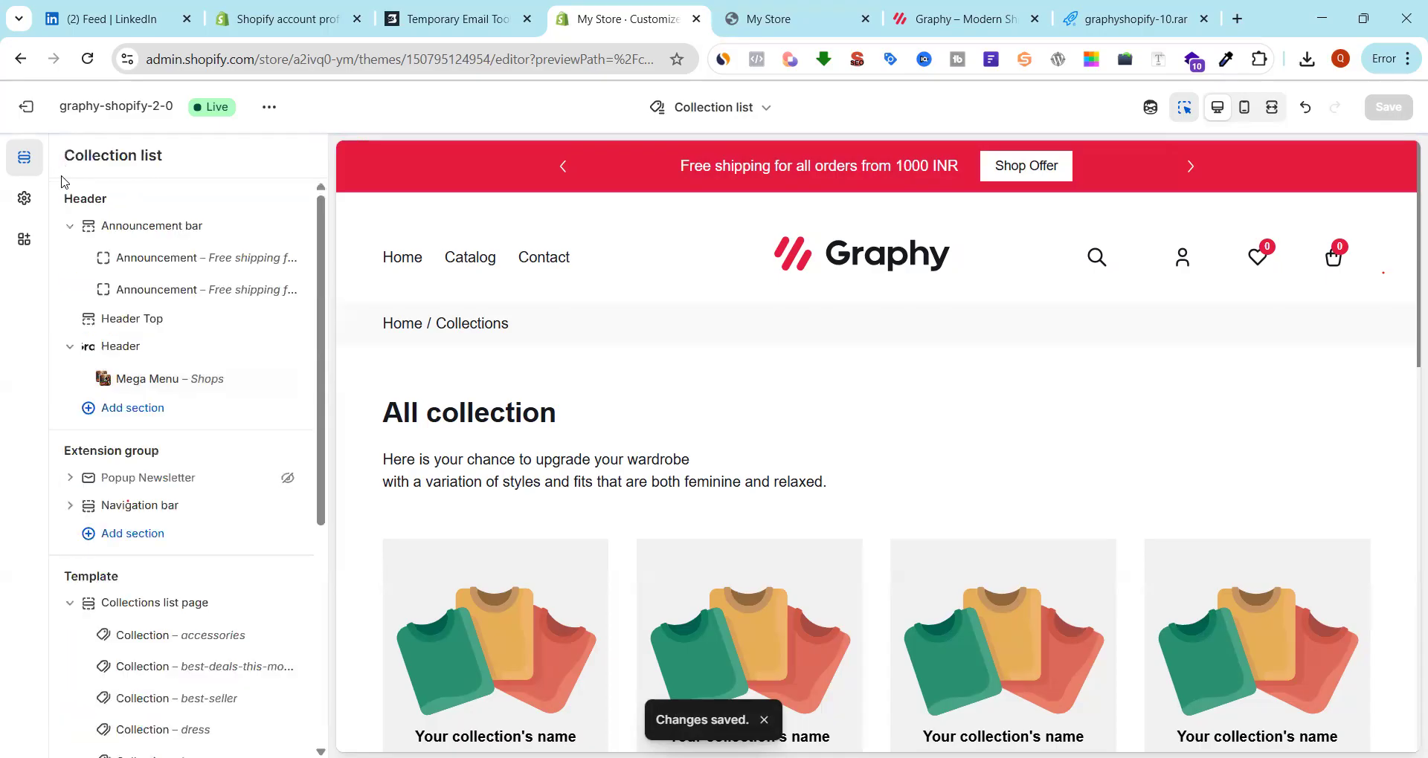
click(145, 479)
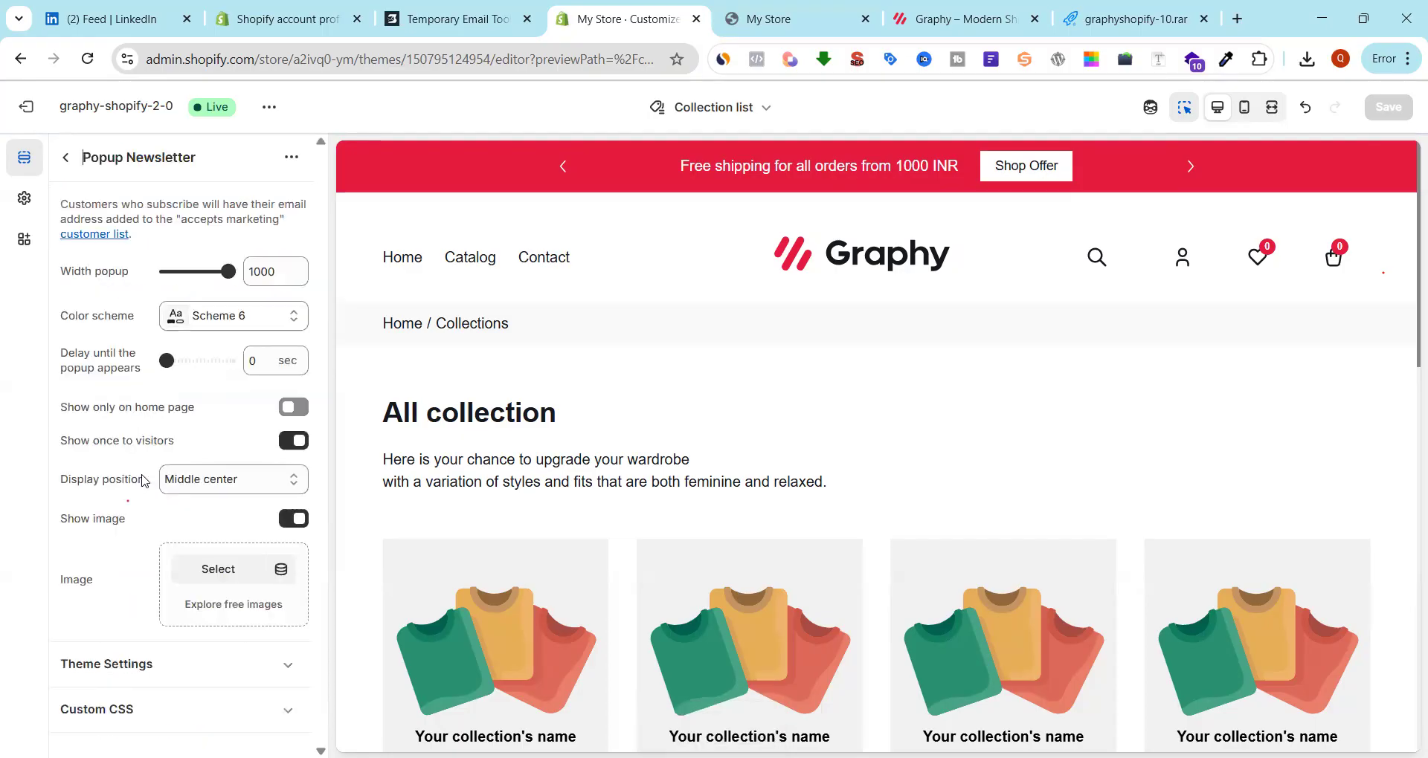
scroll(1063, 419, down, 5)
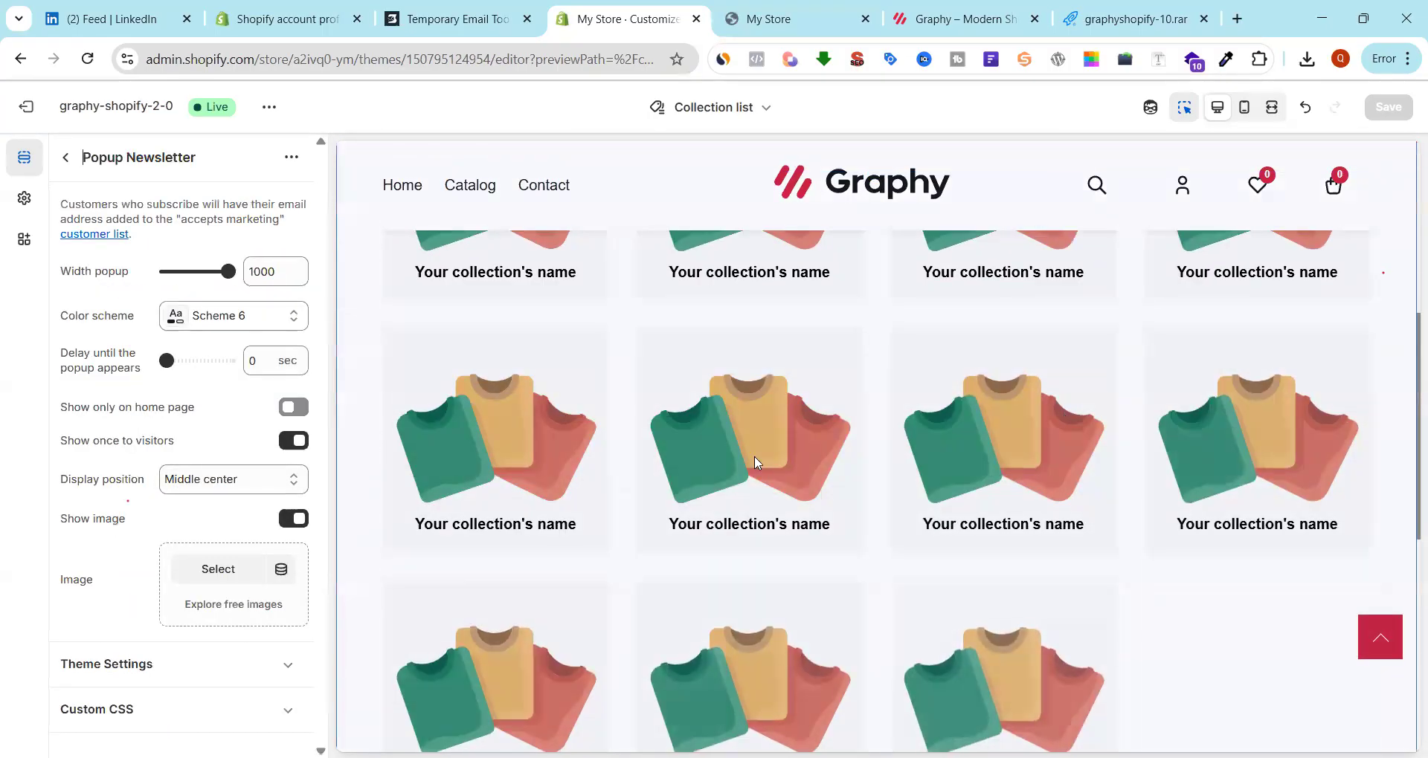
click(66, 158)
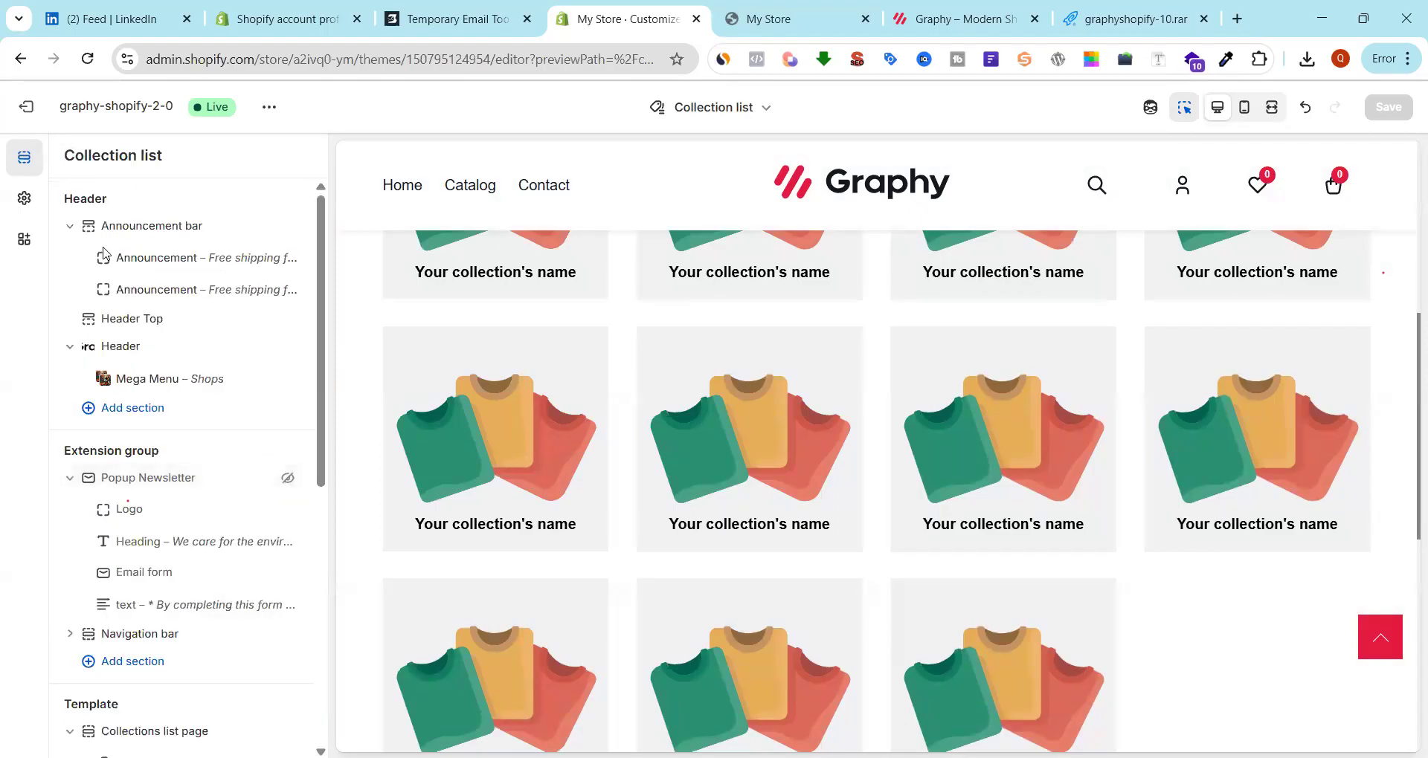
click(288, 478)
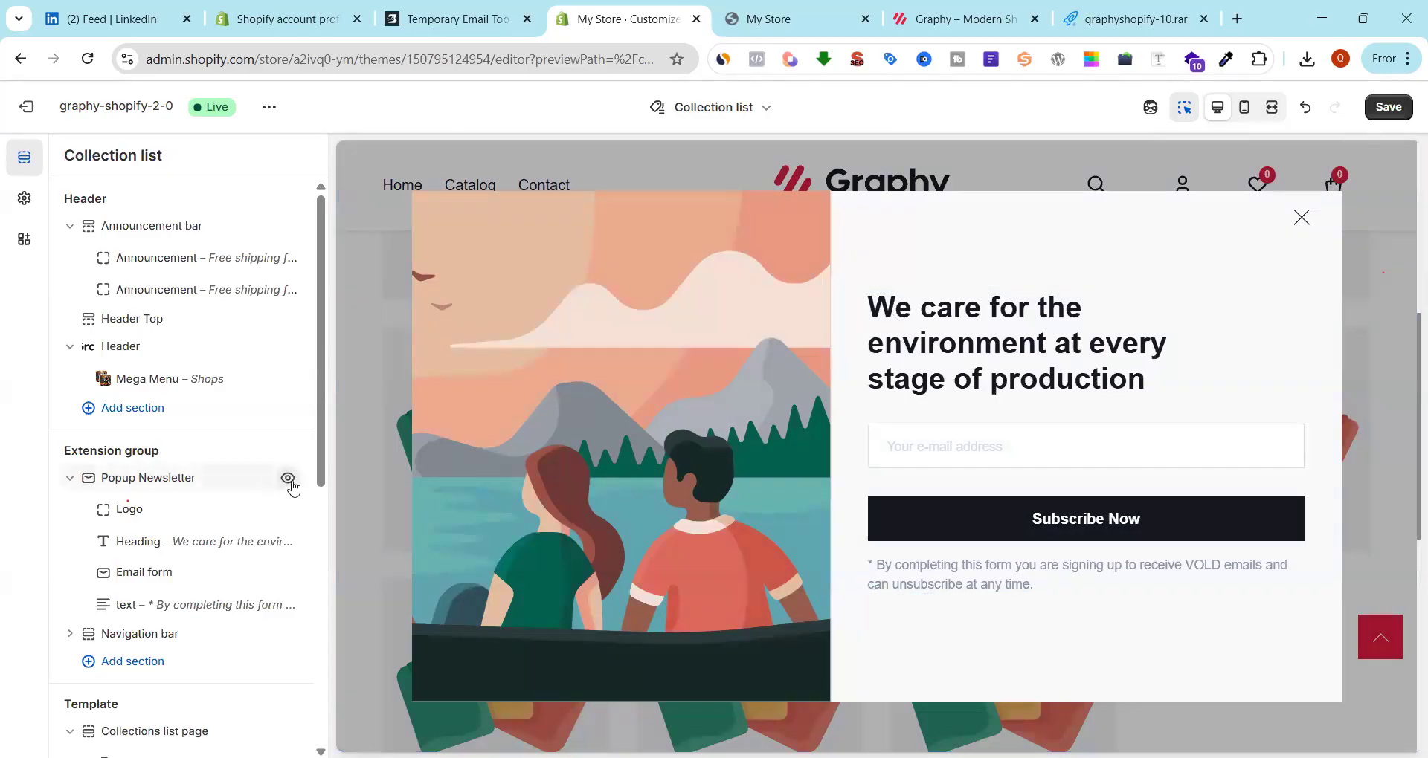
click(288, 478)
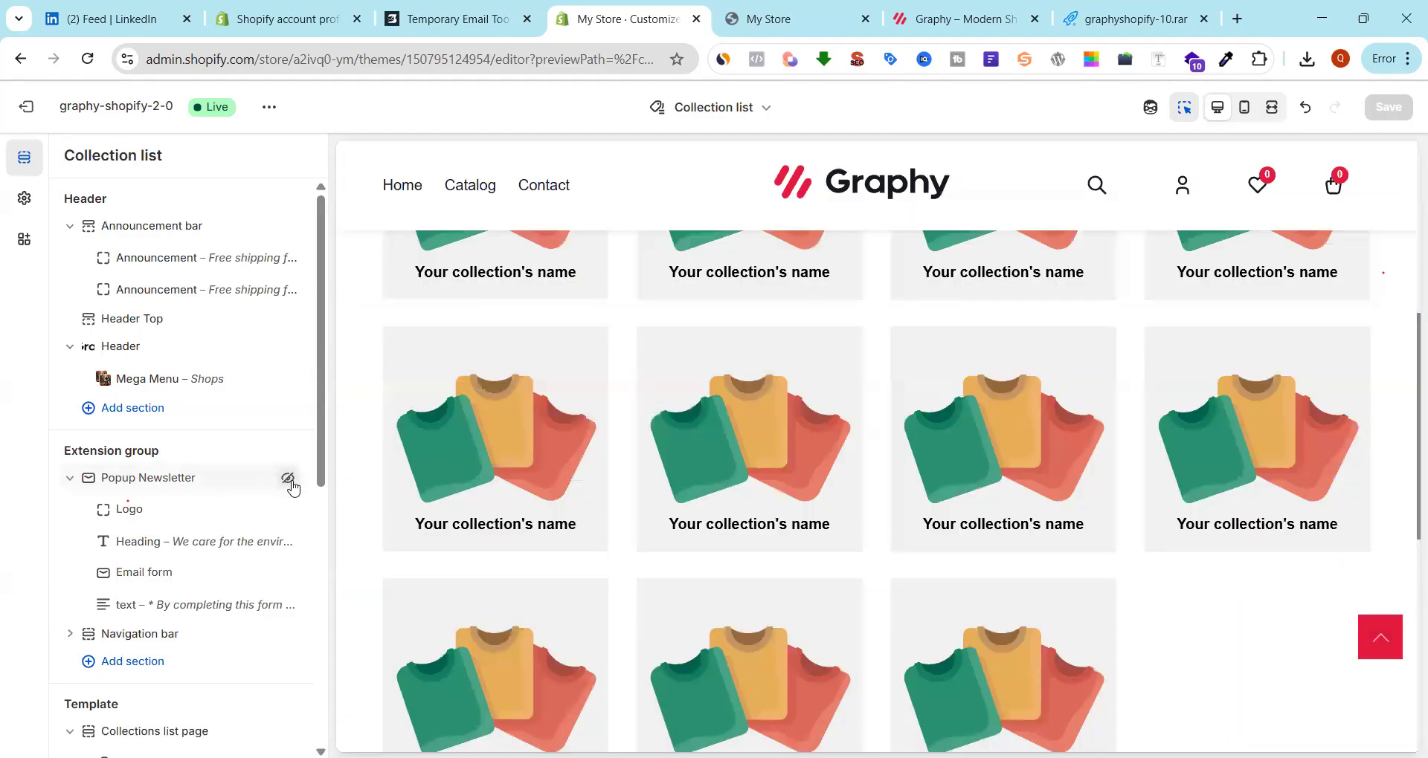
click(287, 478)
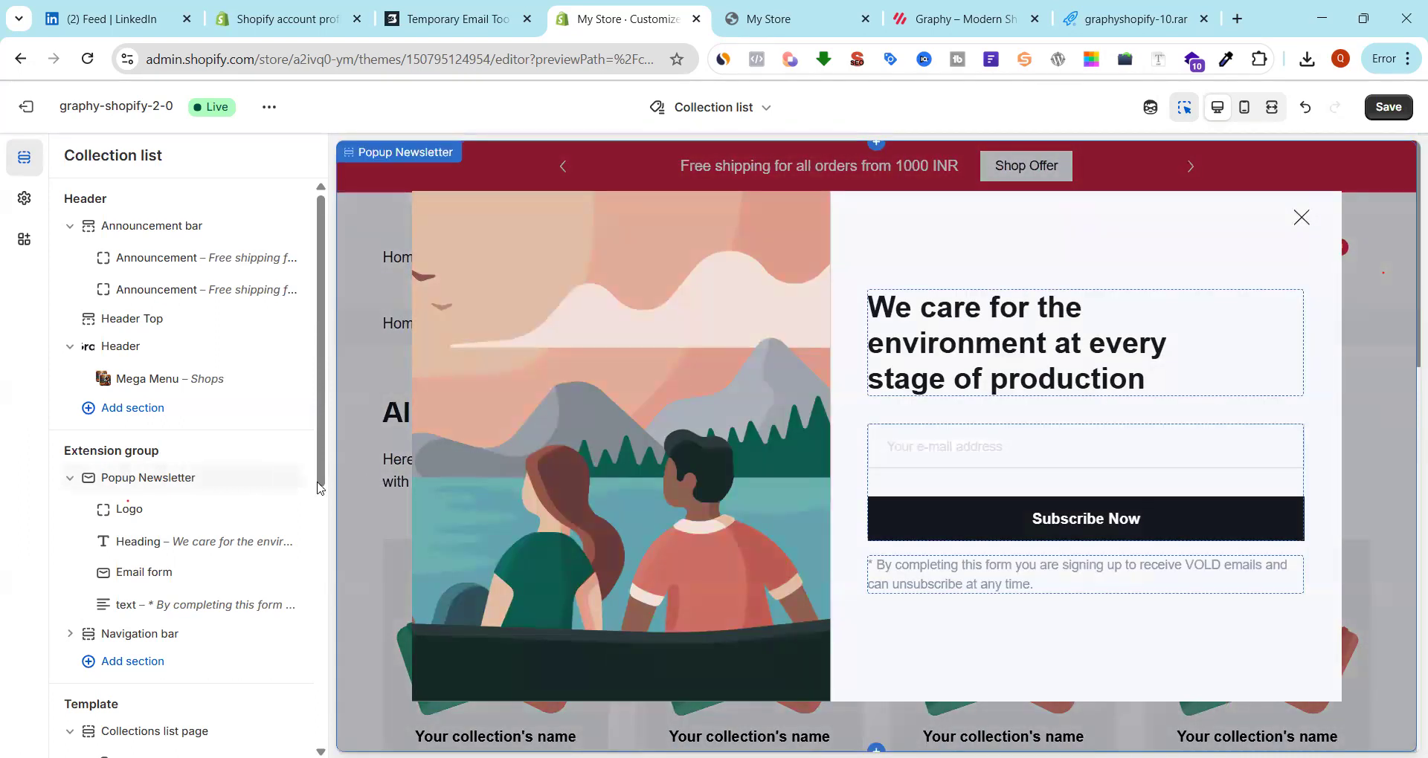
Apply the Graphy logo SVG from the store files to the Popup Newsletter's Logo block
click(130, 510)
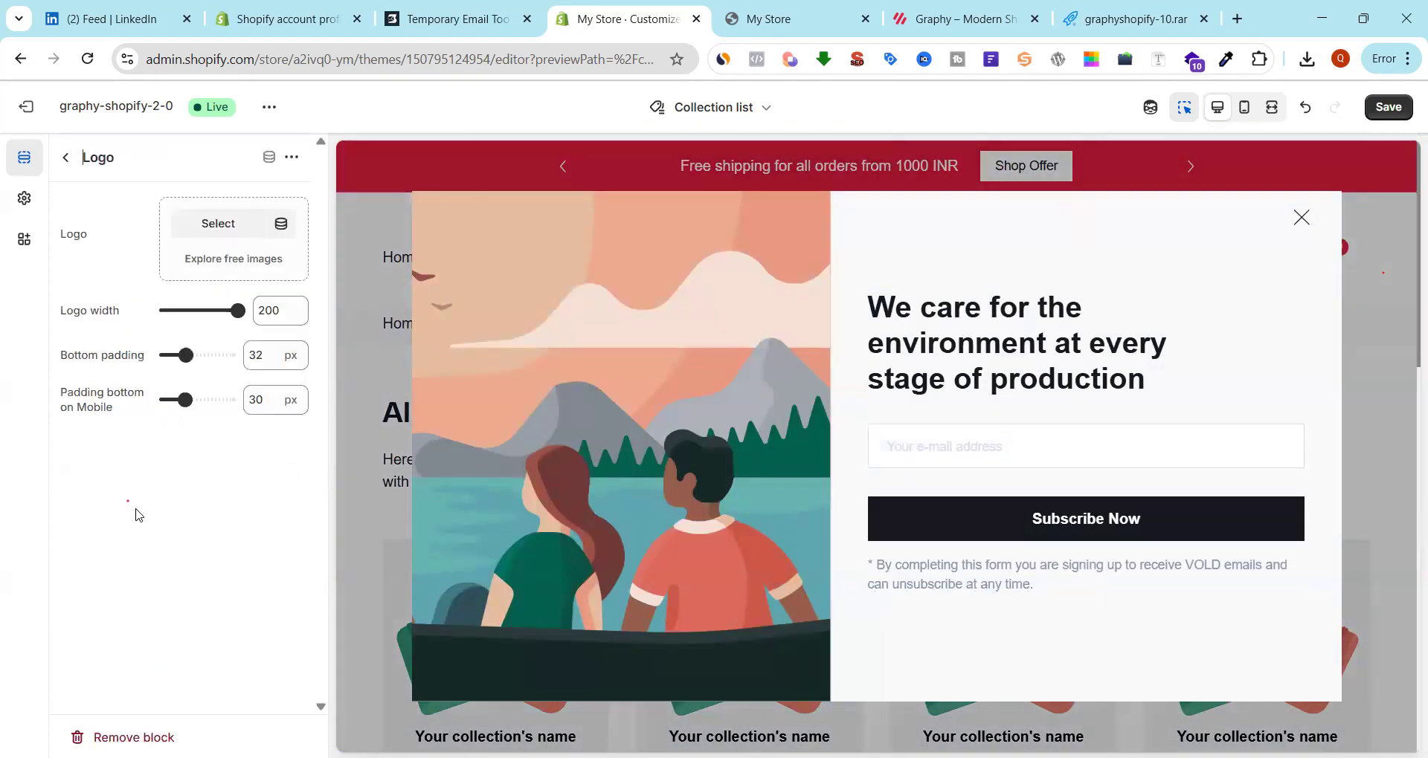
click(226, 225)
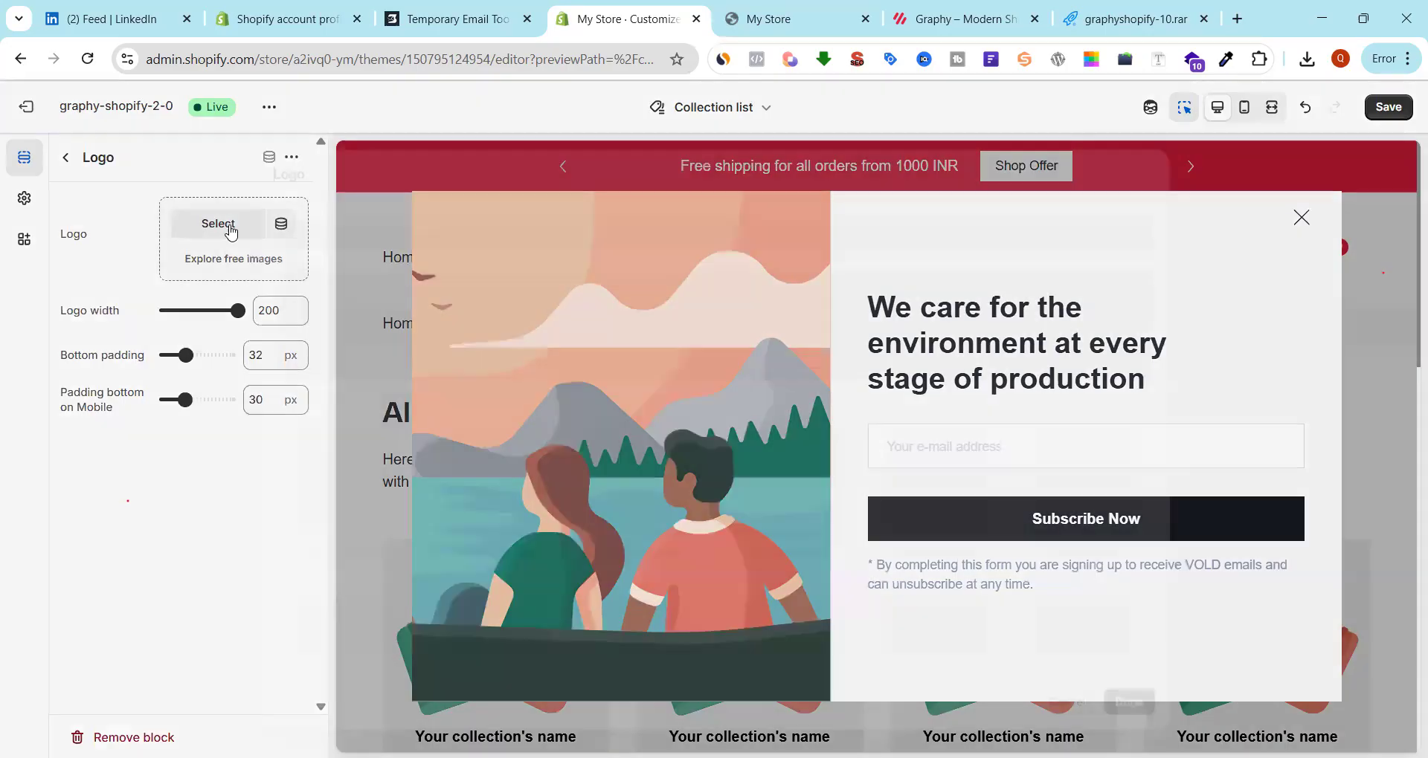
click(498, 484)
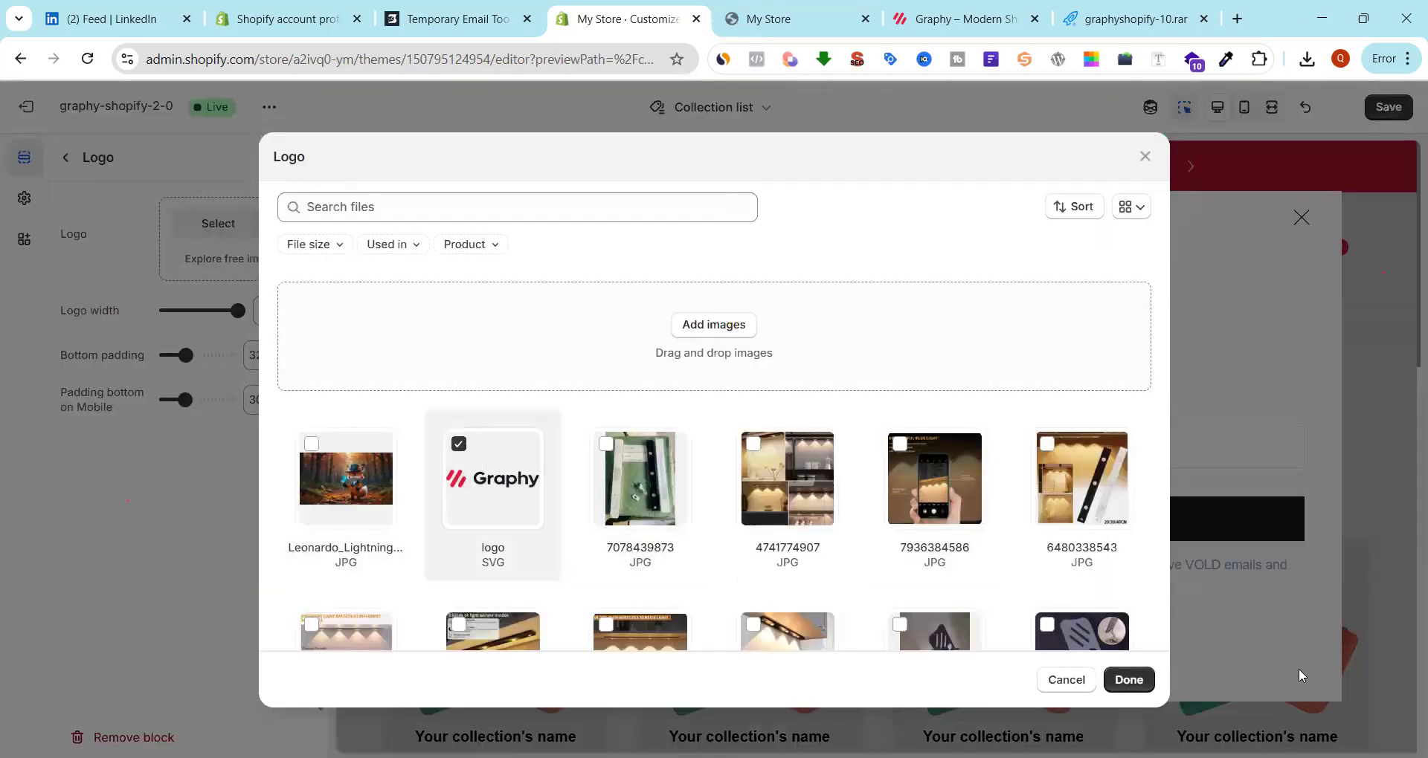
click(1149, 682)
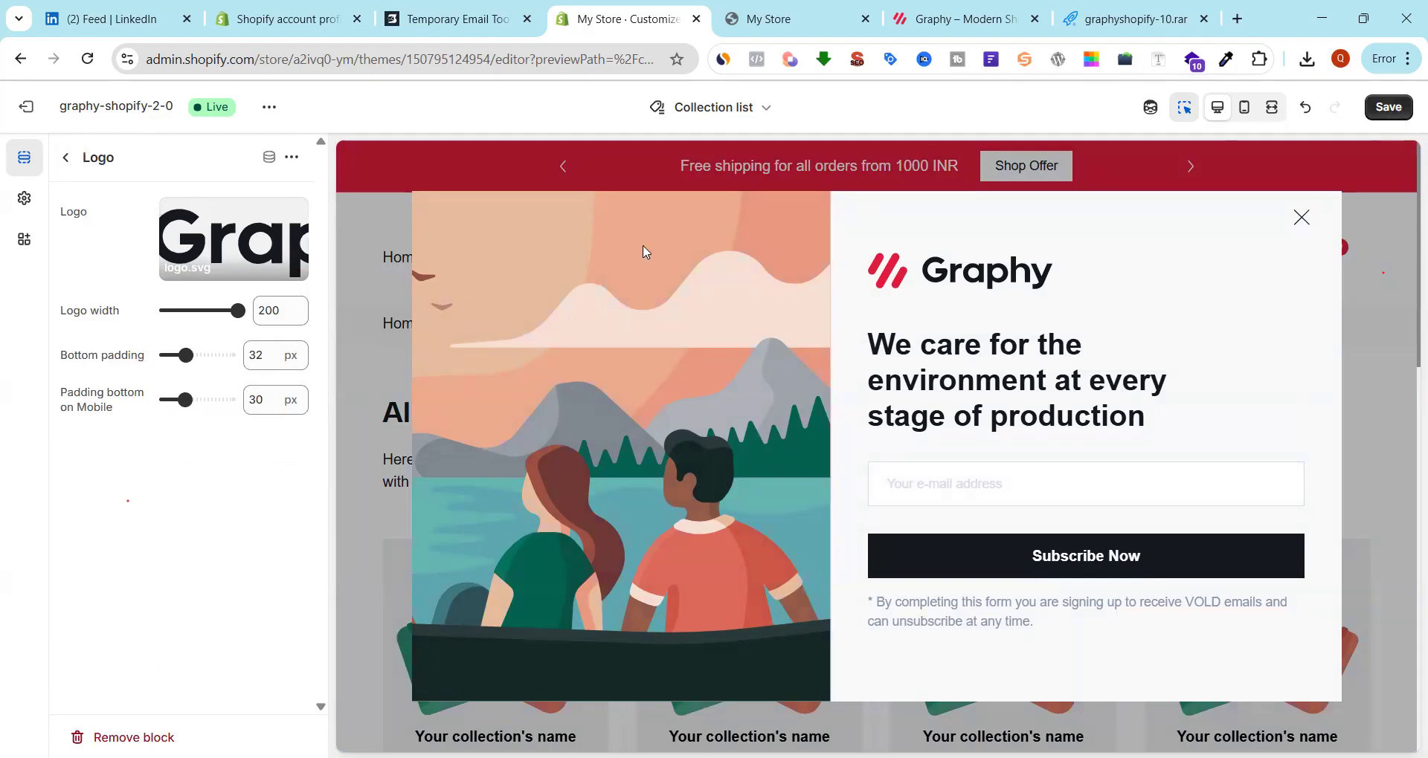
click(65, 158)
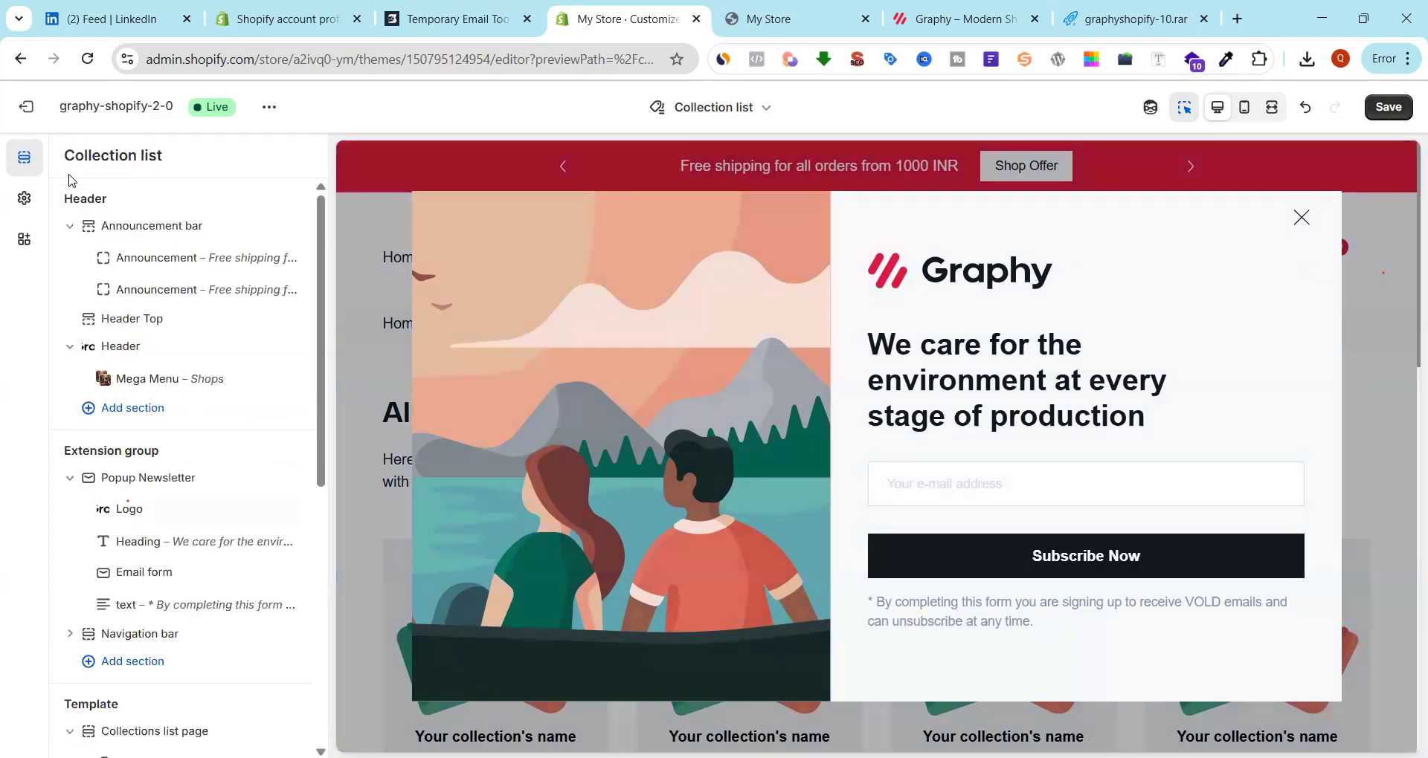
Change the Popup Newsletter heading to "Hi<br> environment at every <br>Get more Info"
click(148, 544)
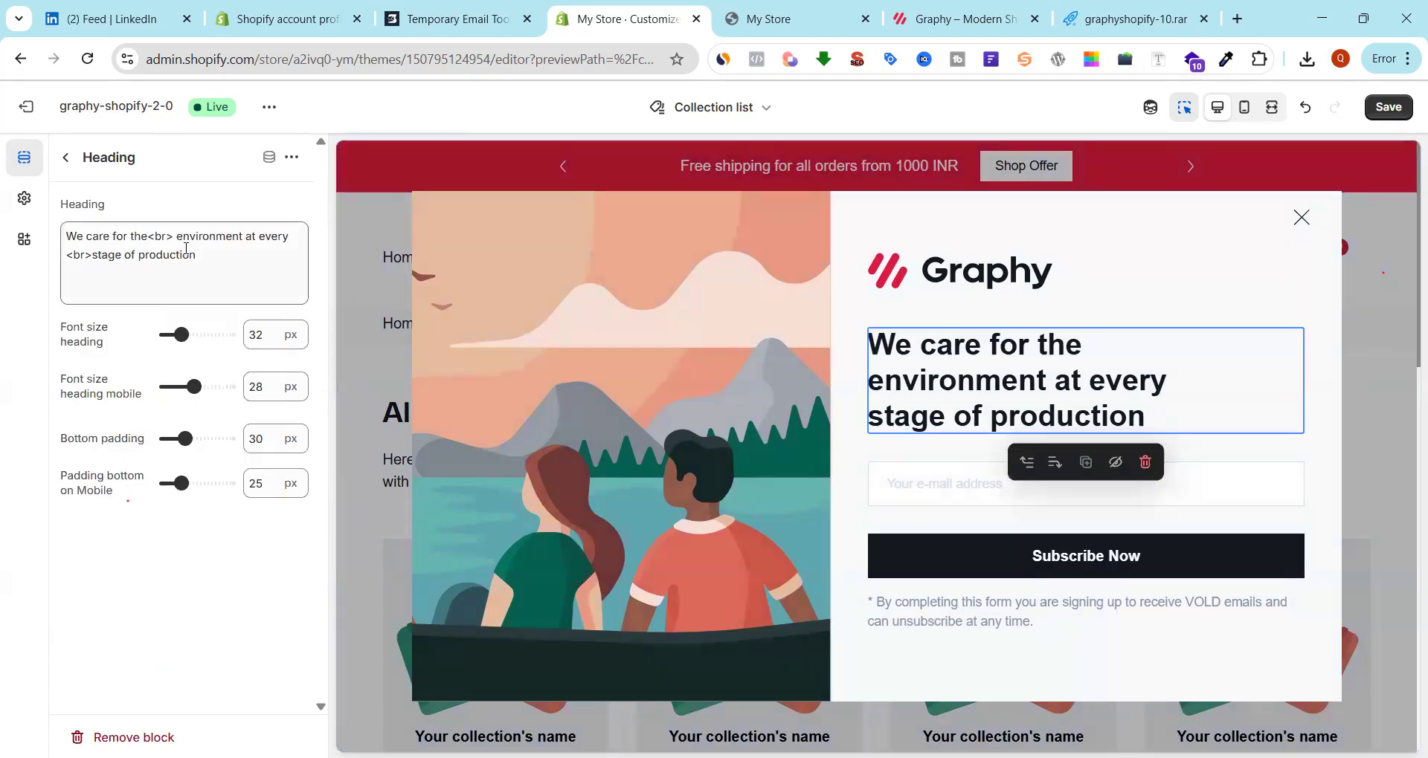
drag(94, 257, 231, 254)
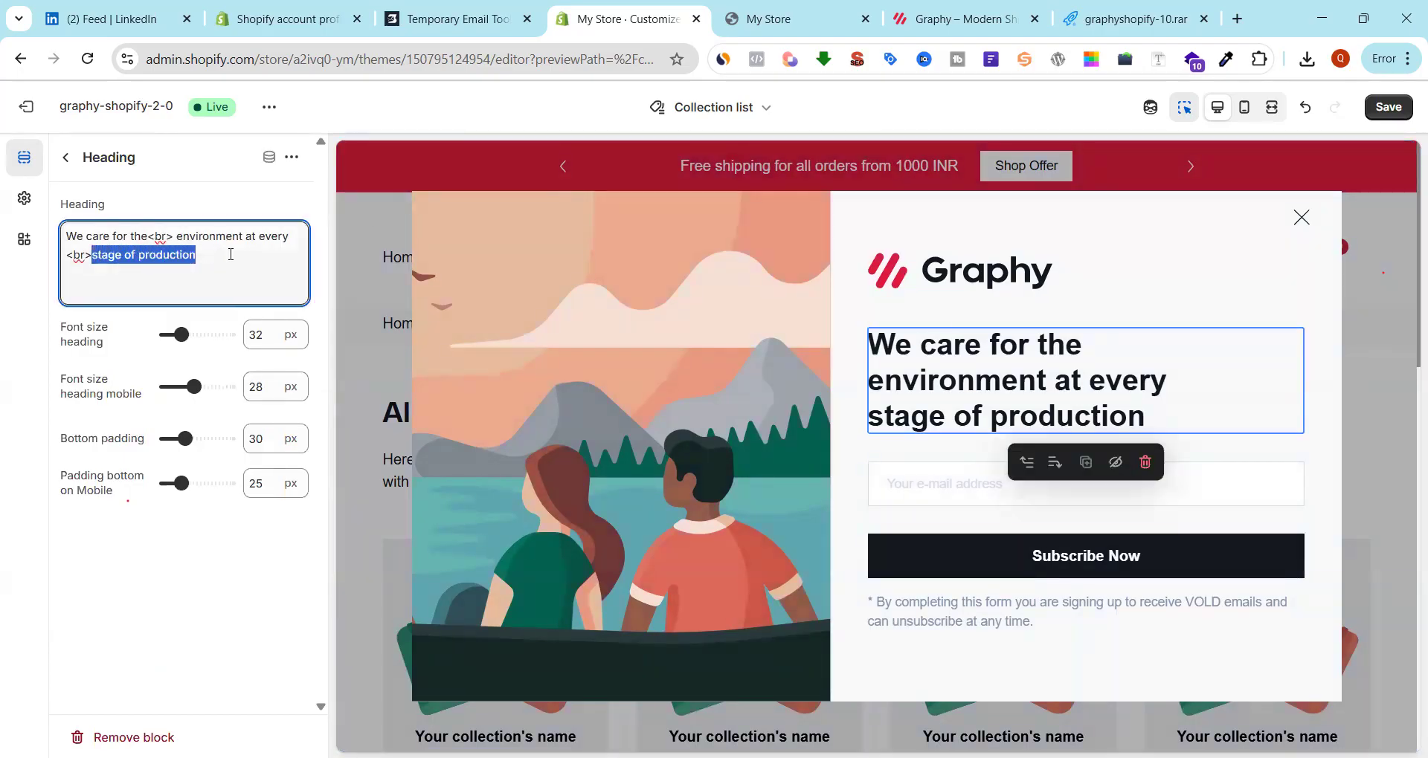
text(Get )
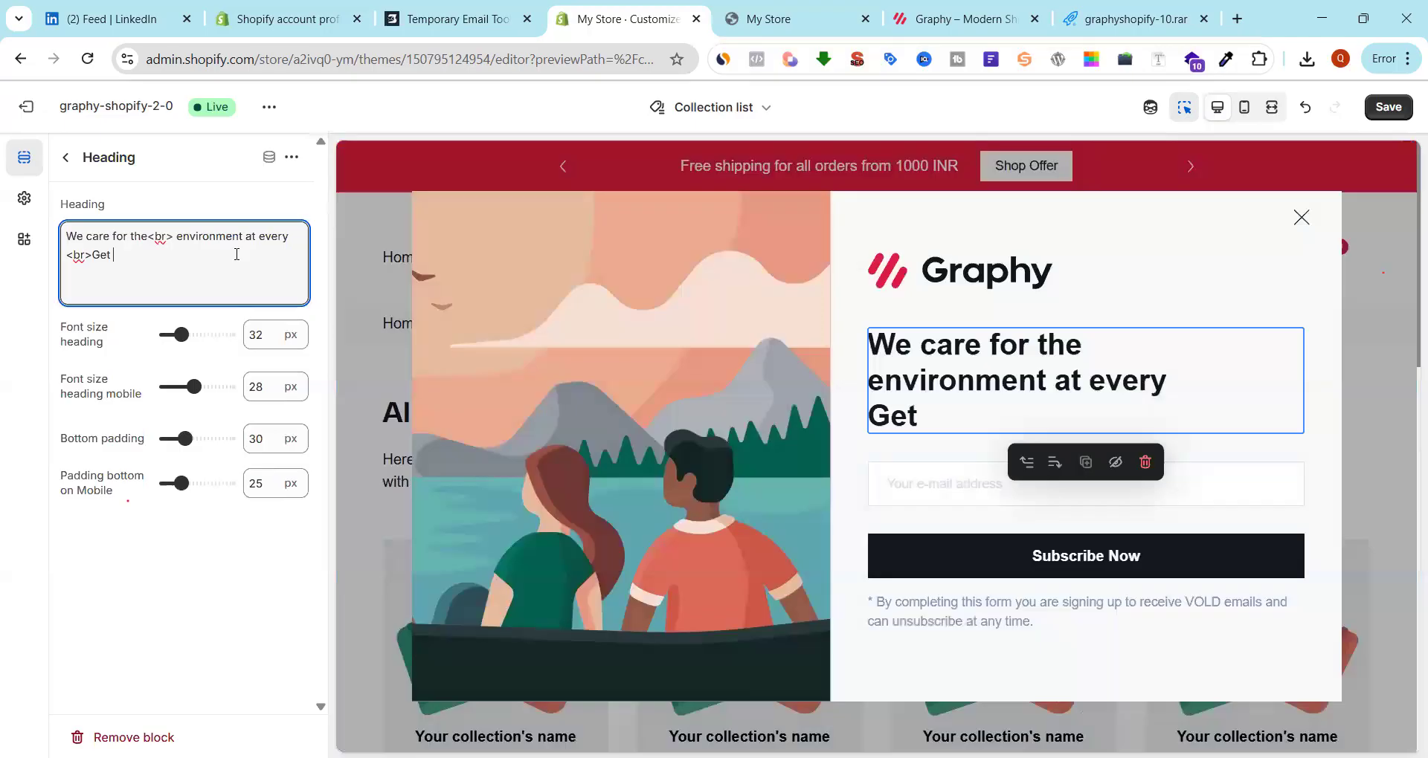
text(more)
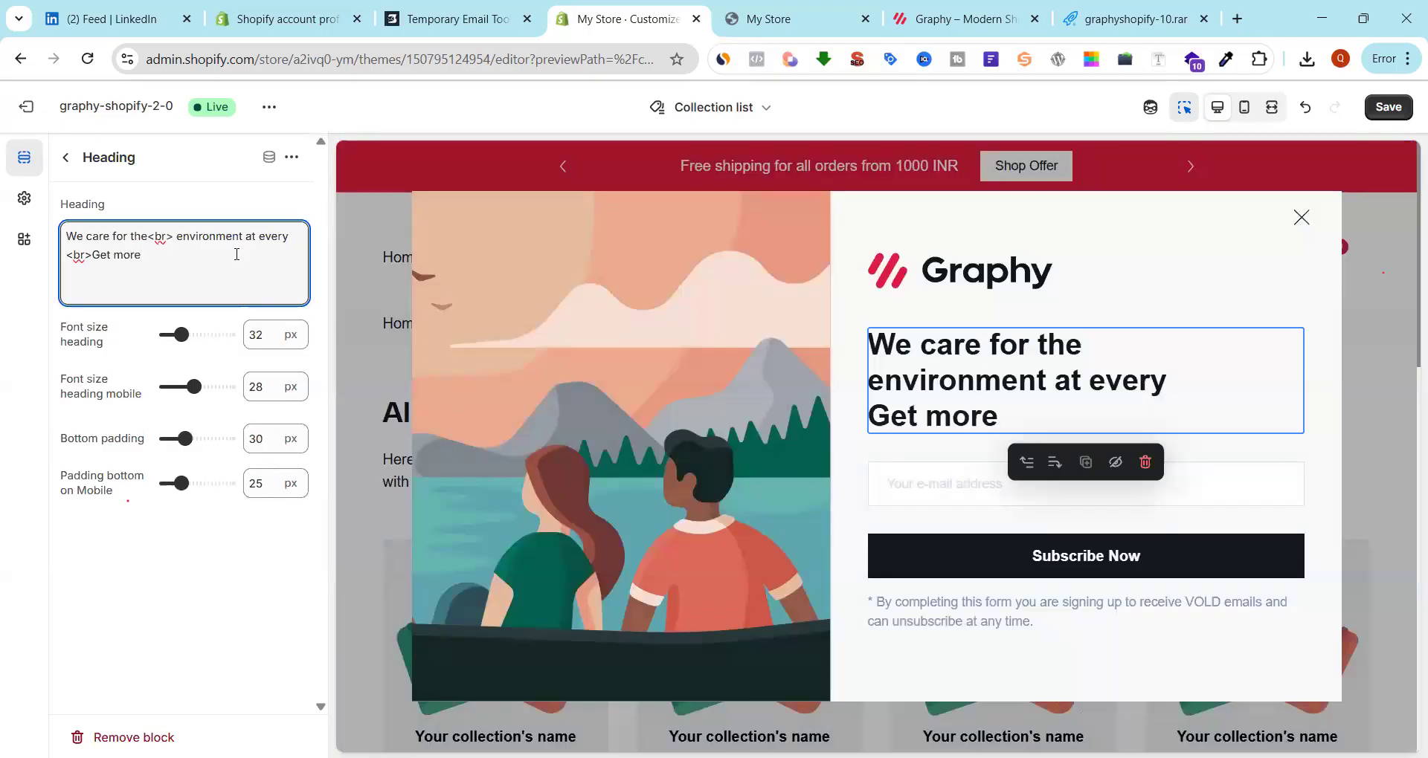
text( Info)
drag(146, 238, 80, 235)
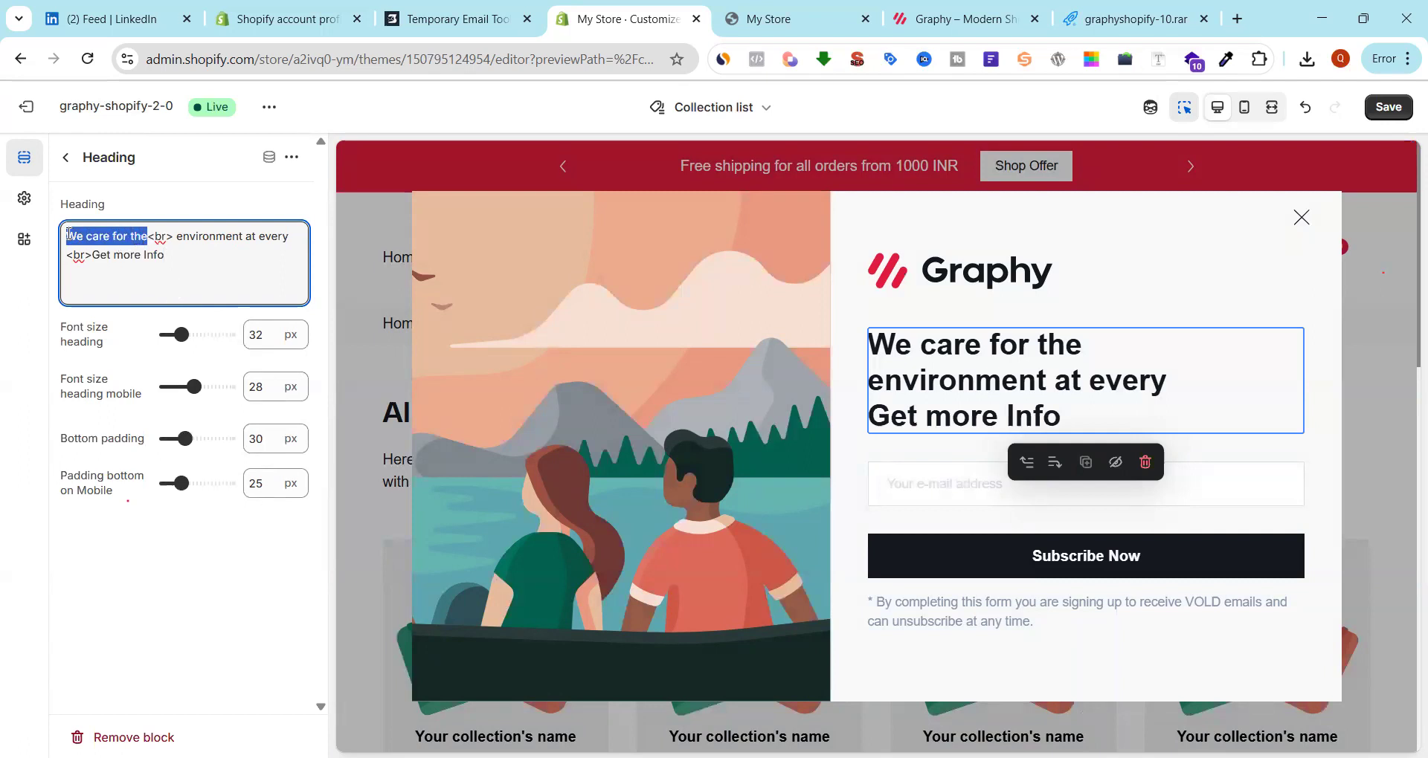
text(Hi)
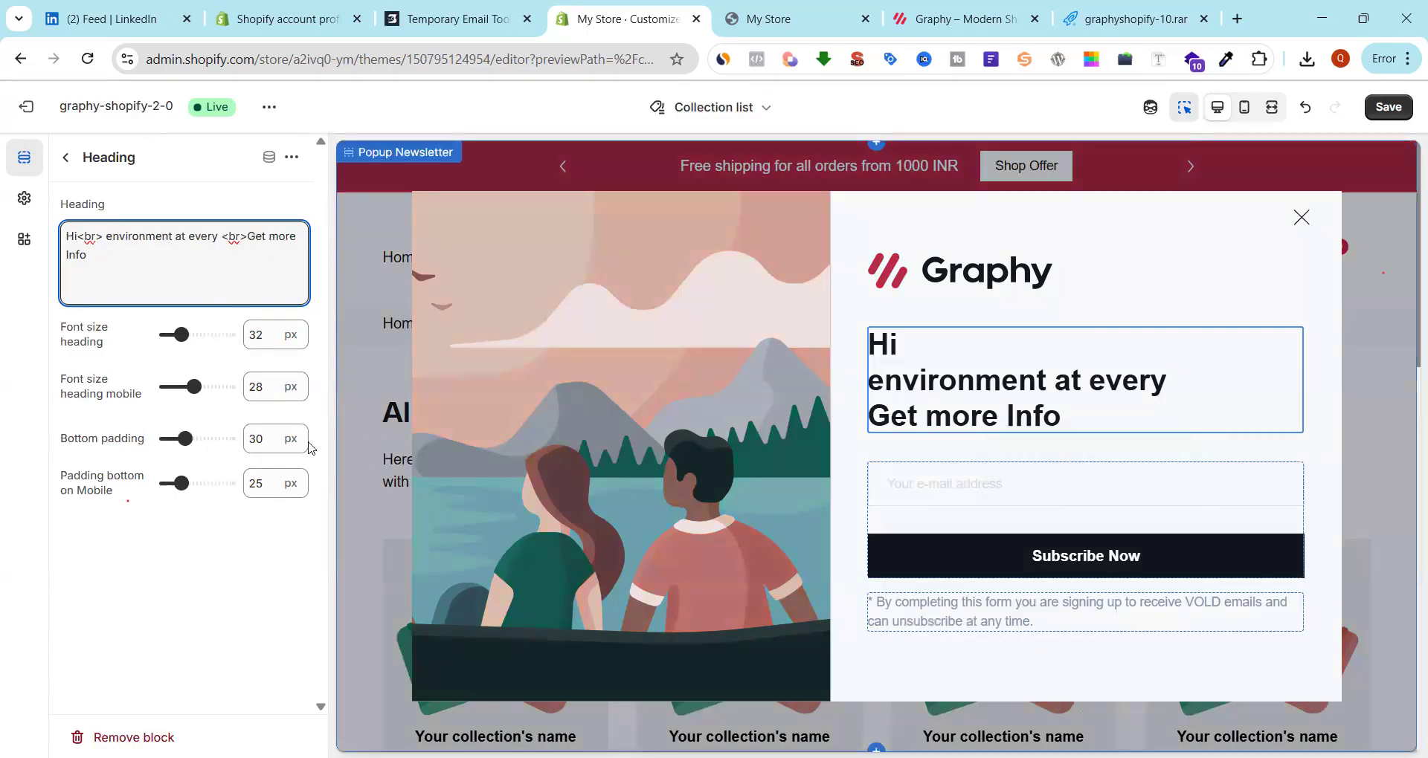
click(67, 159)
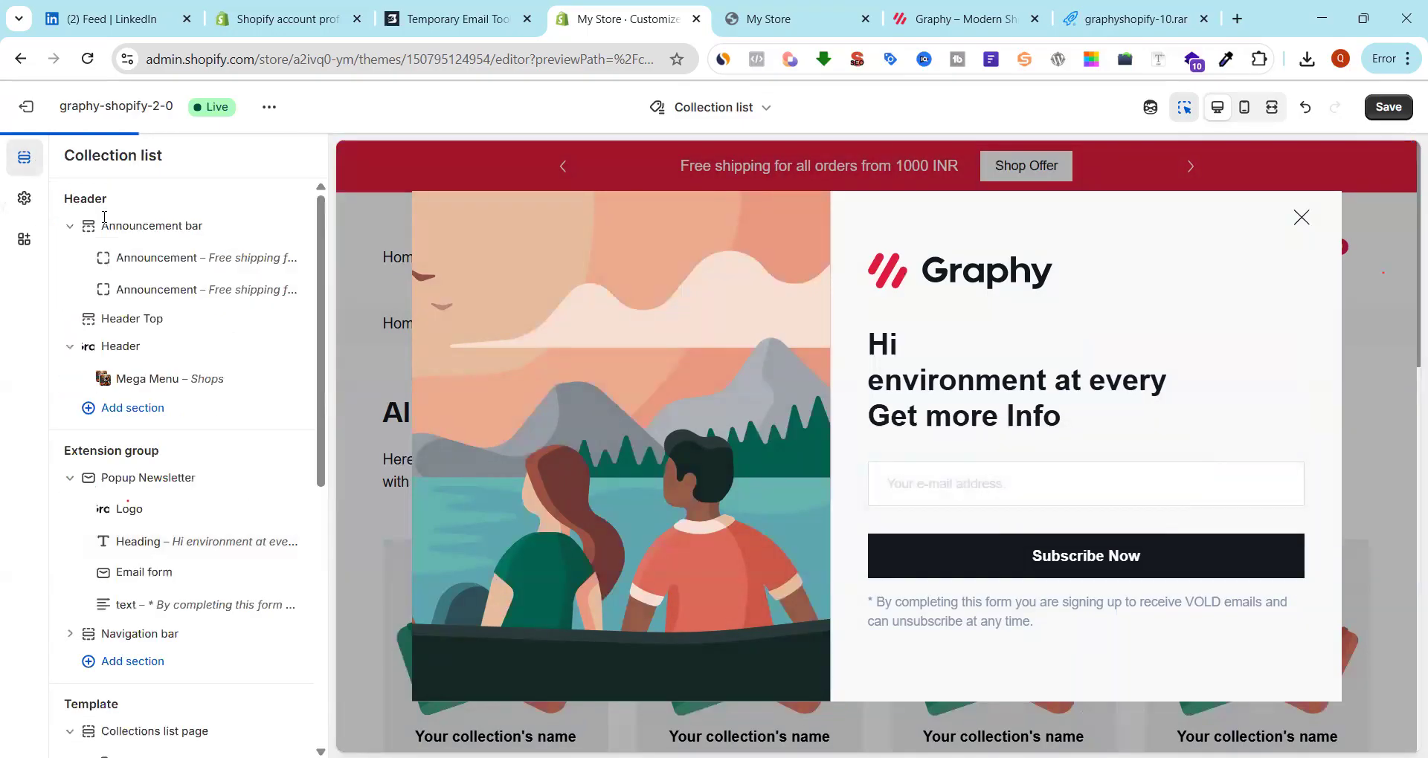
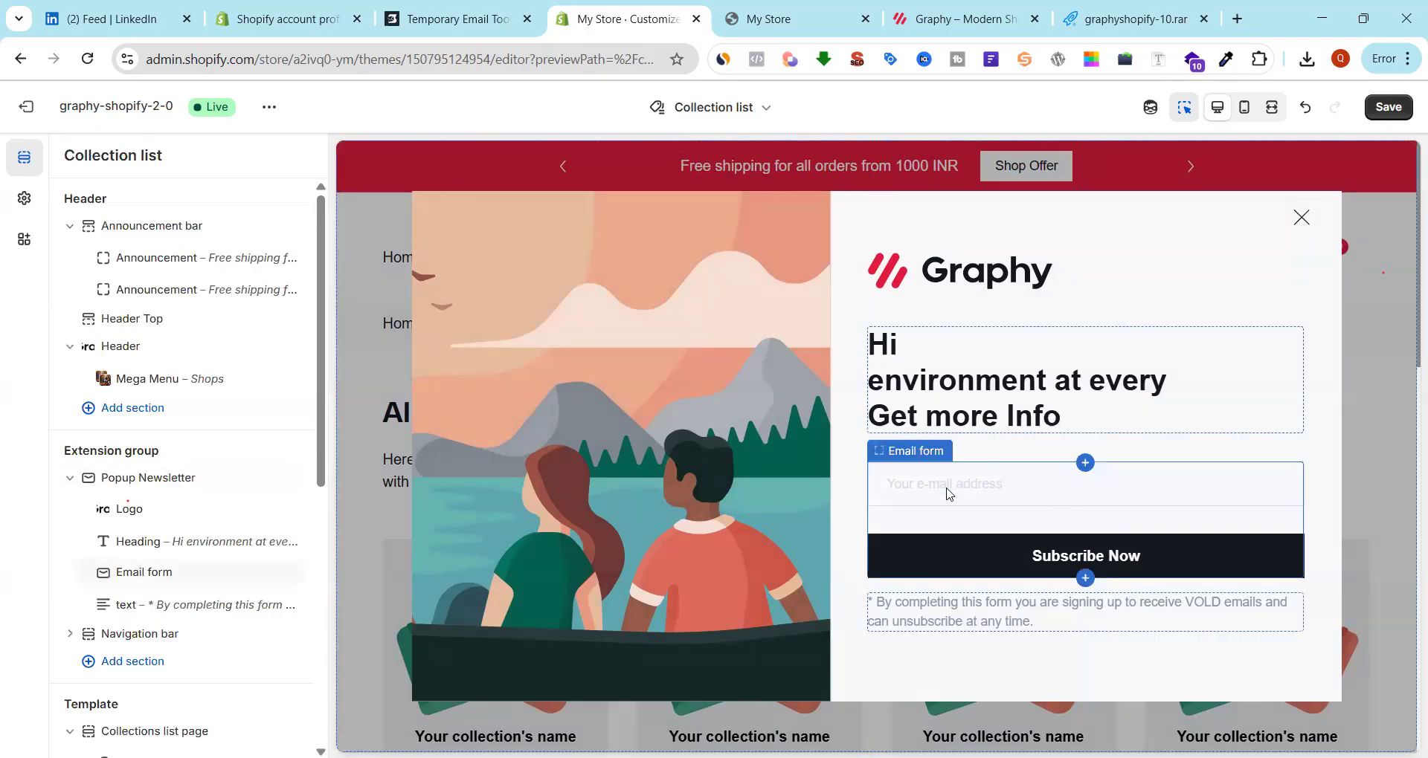
Review the Popup Newsletter's Email form padding settings and its text block's description and size settings
click(148, 580)
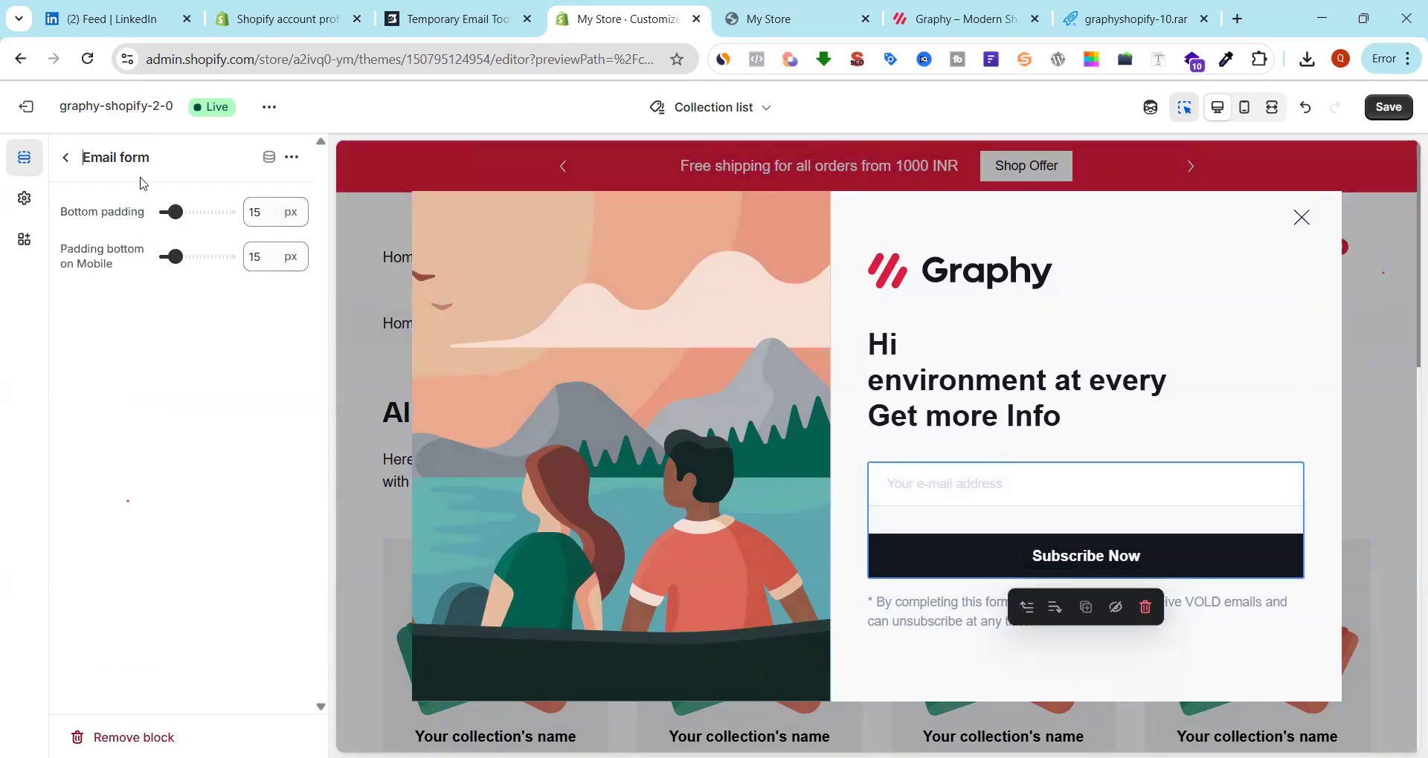
click(64, 162)
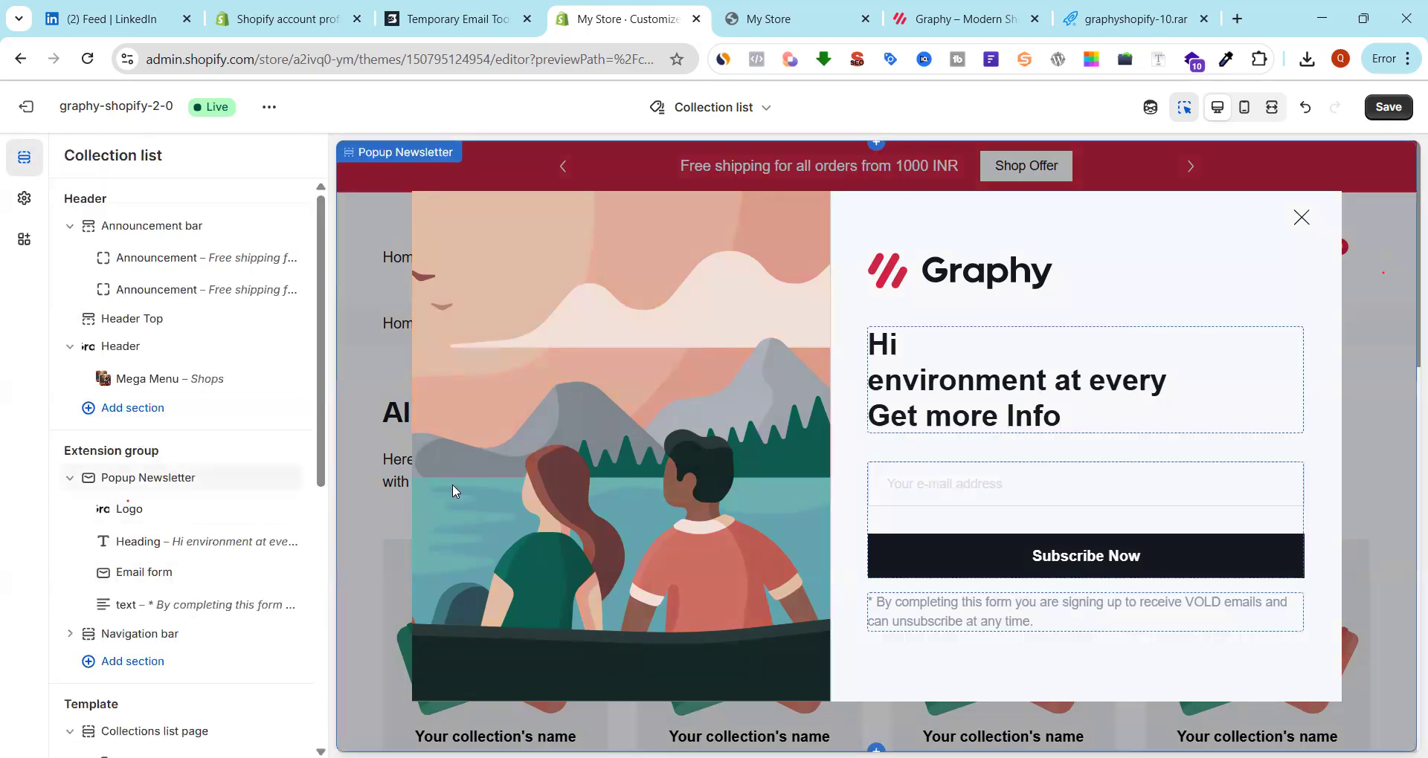
click(141, 604)
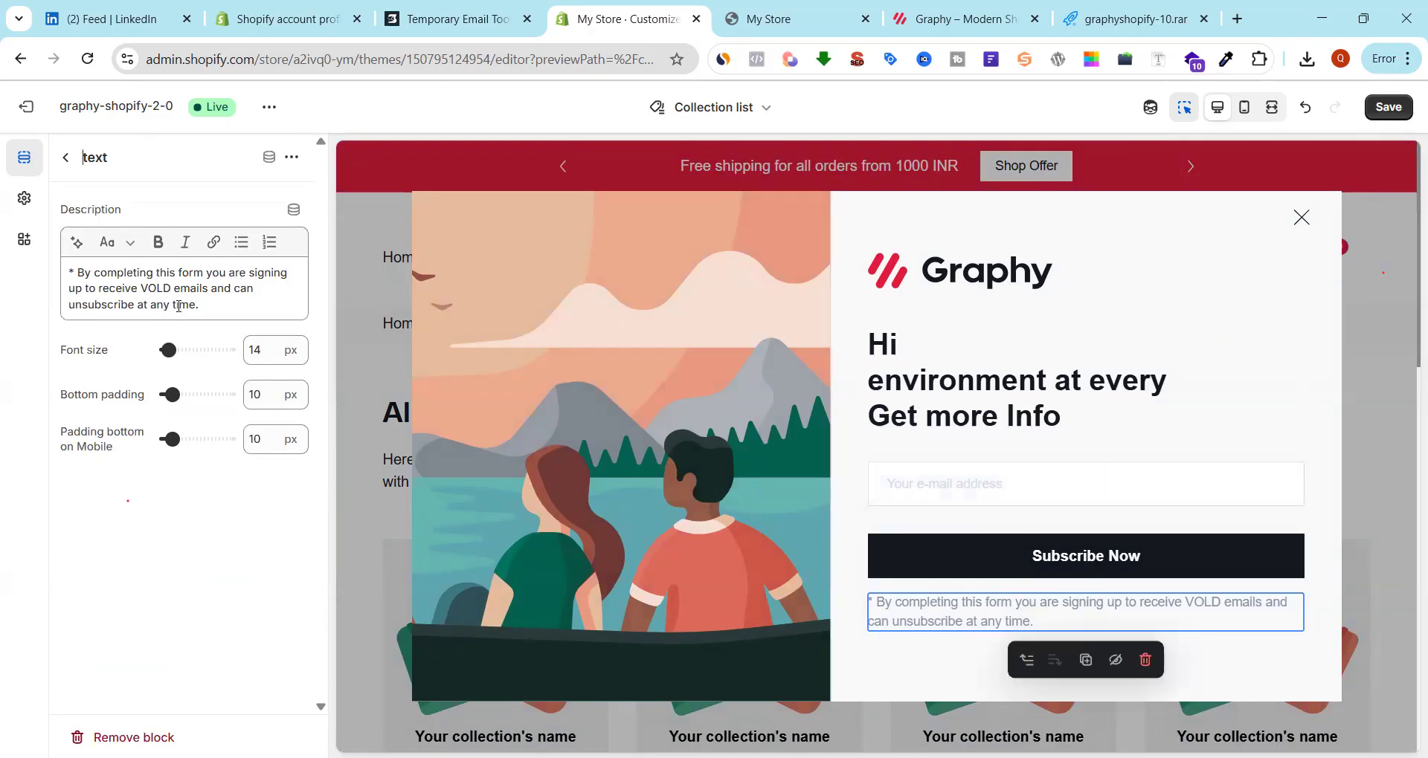
drag(204, 307, 84, 273)
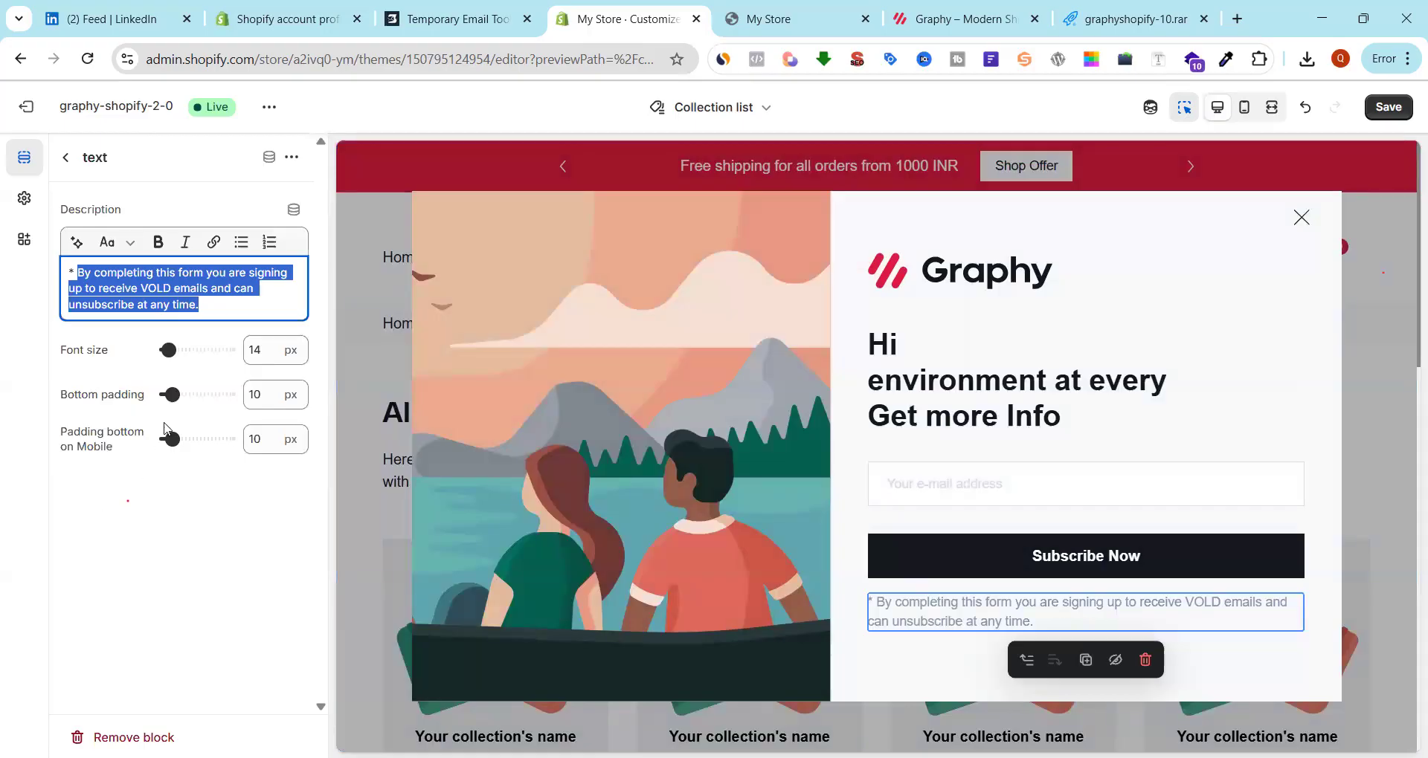
click(65, 161)
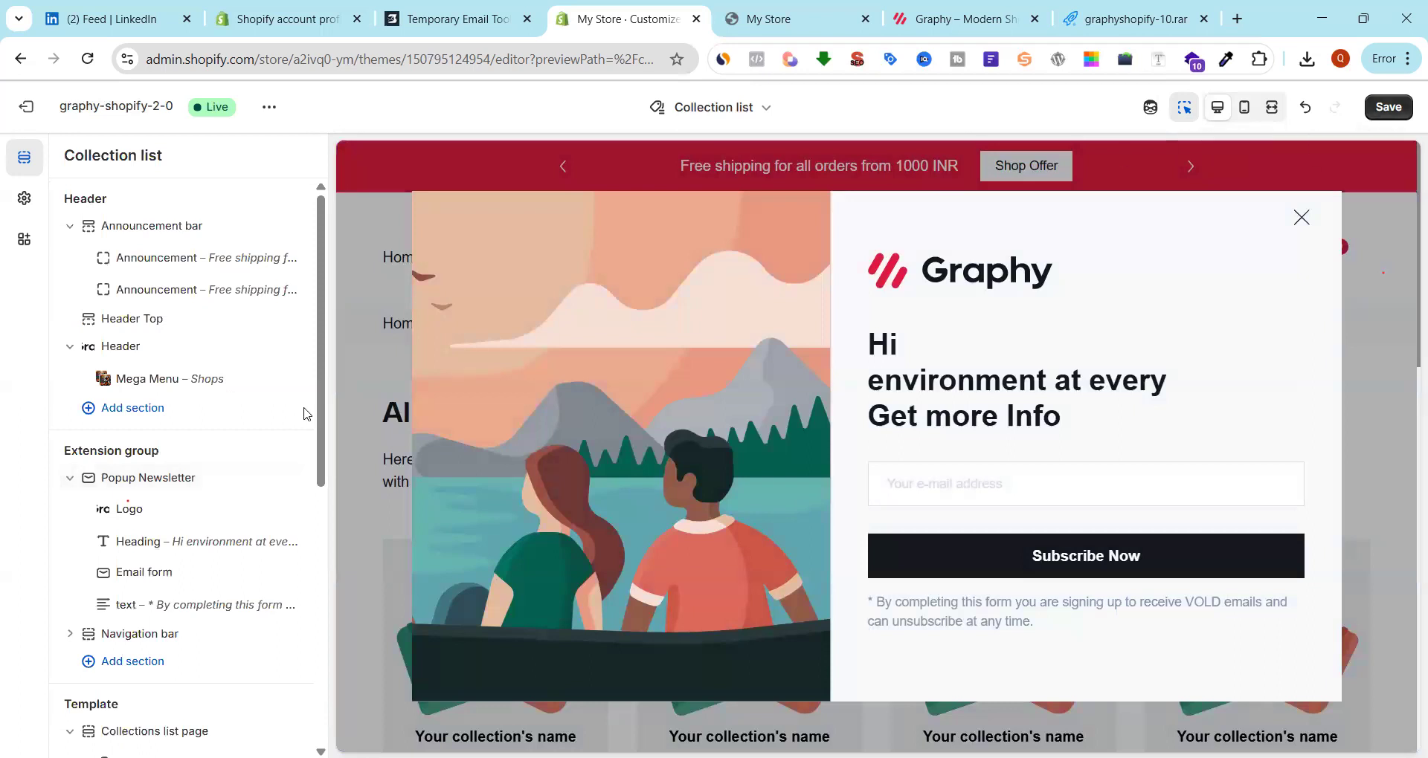
Use the Leonardo_Lightning fox image as the Popup Newsletter's image and save the theme
click(688, 323)
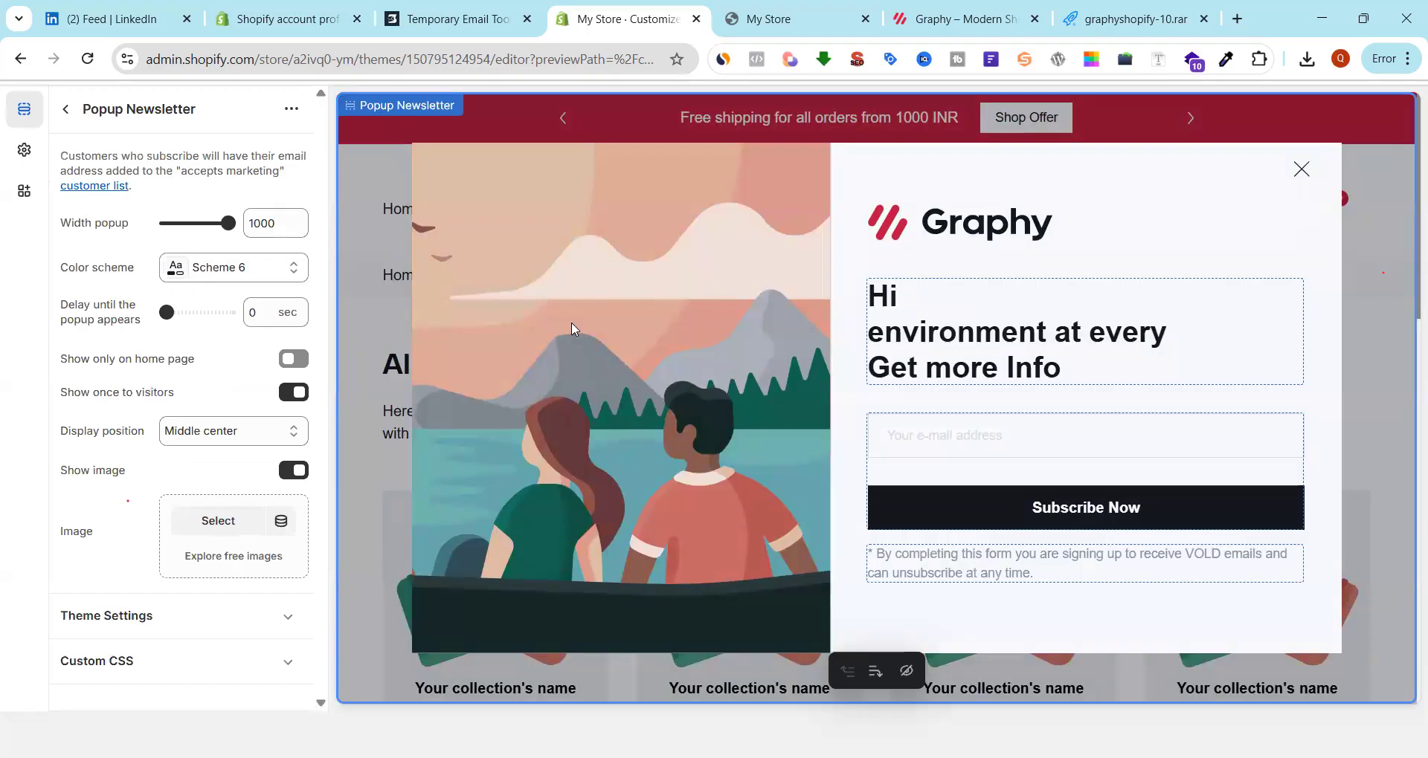
click(220, 522)
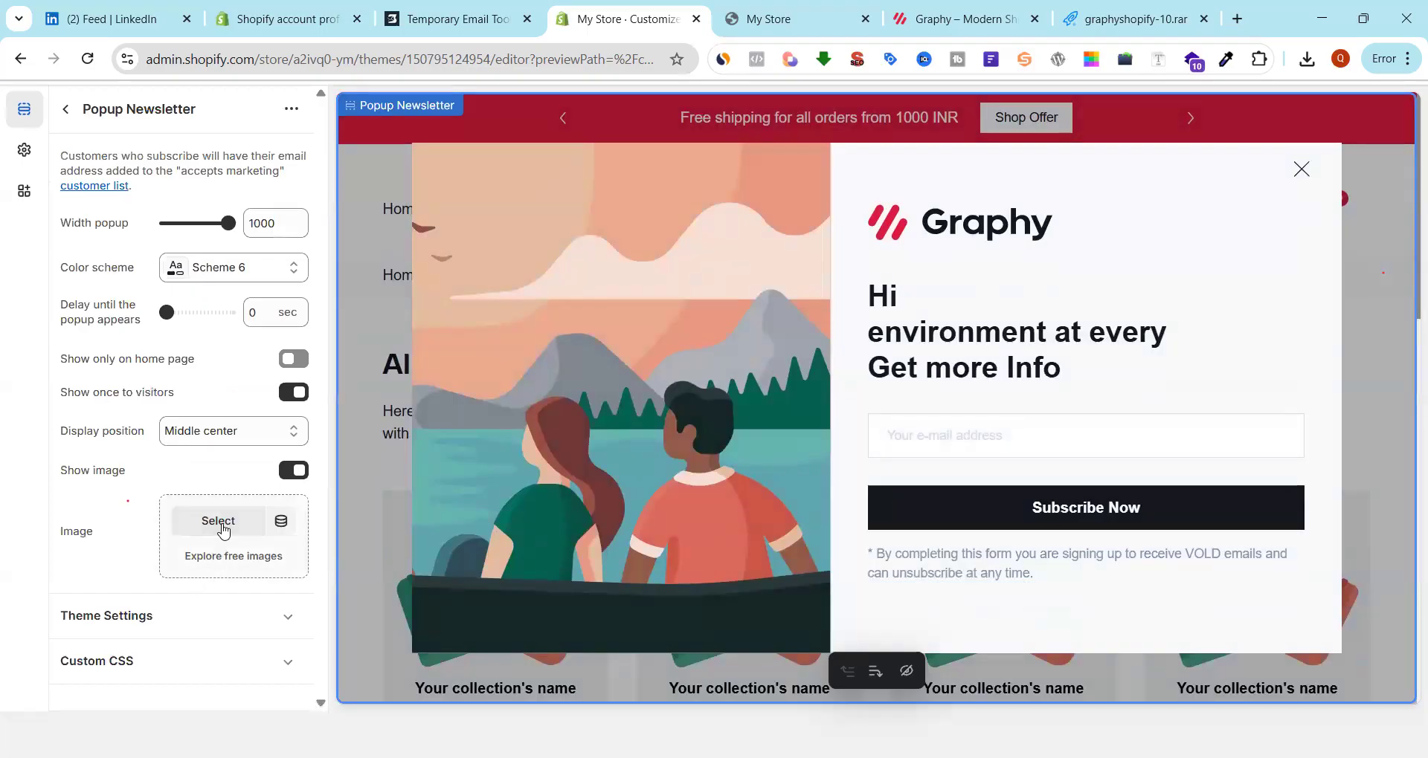
click(357, 480)
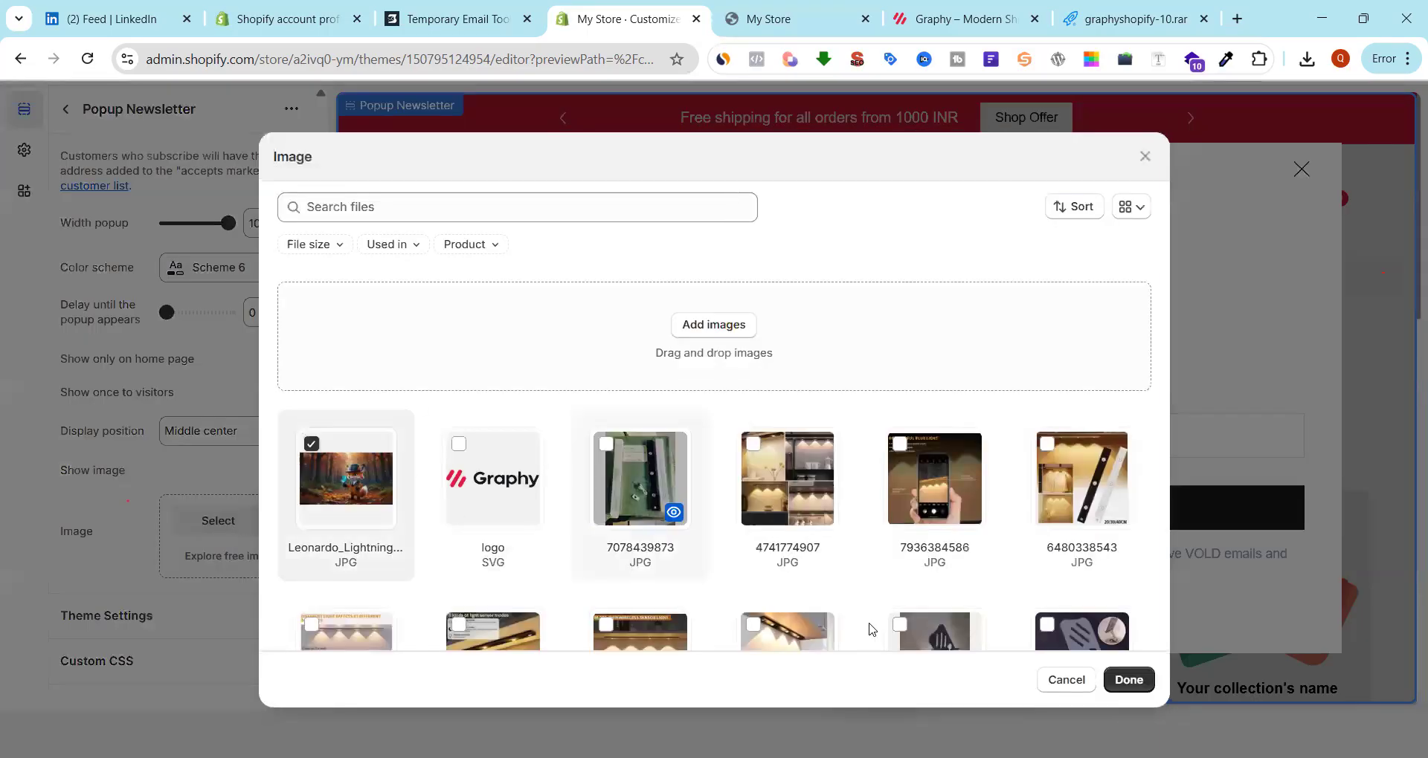
click(1129, 680)
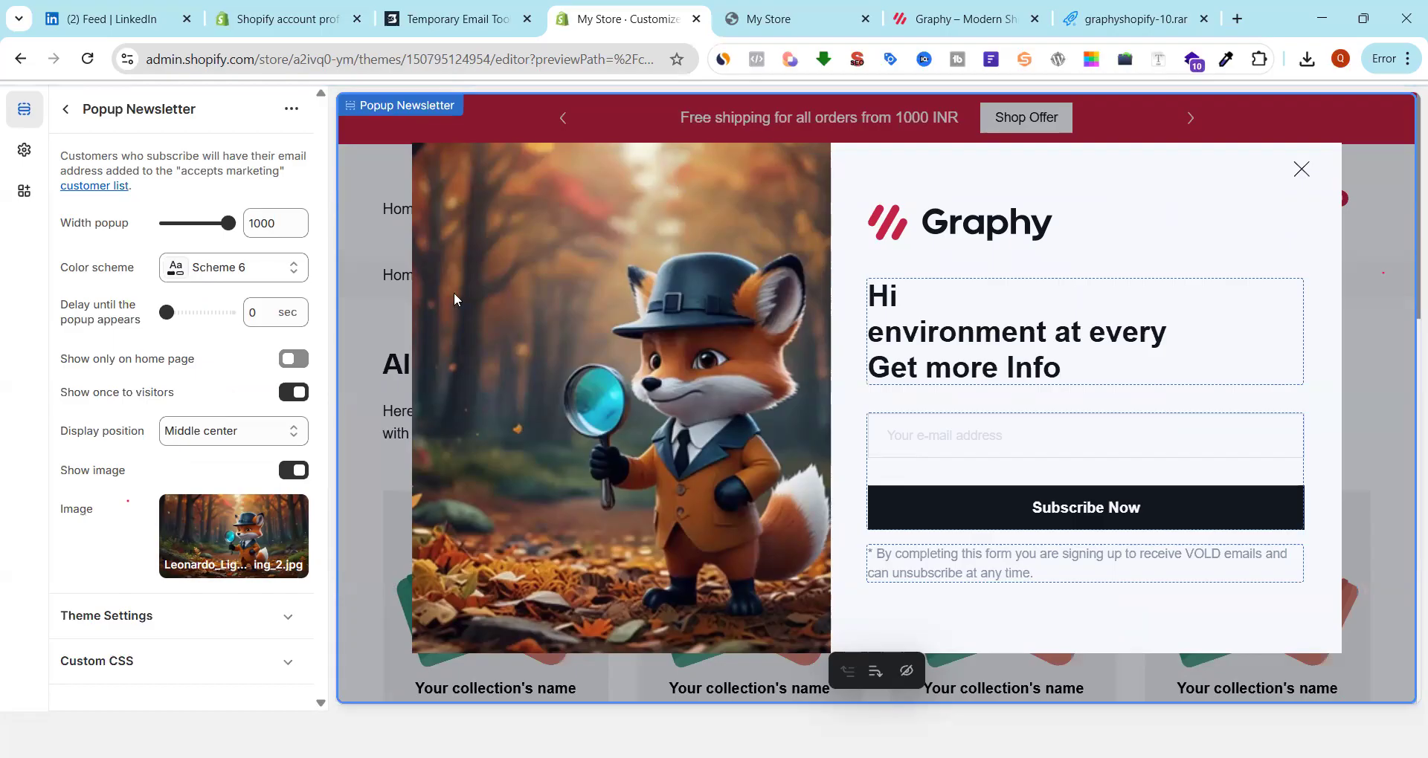
click(65, 110)
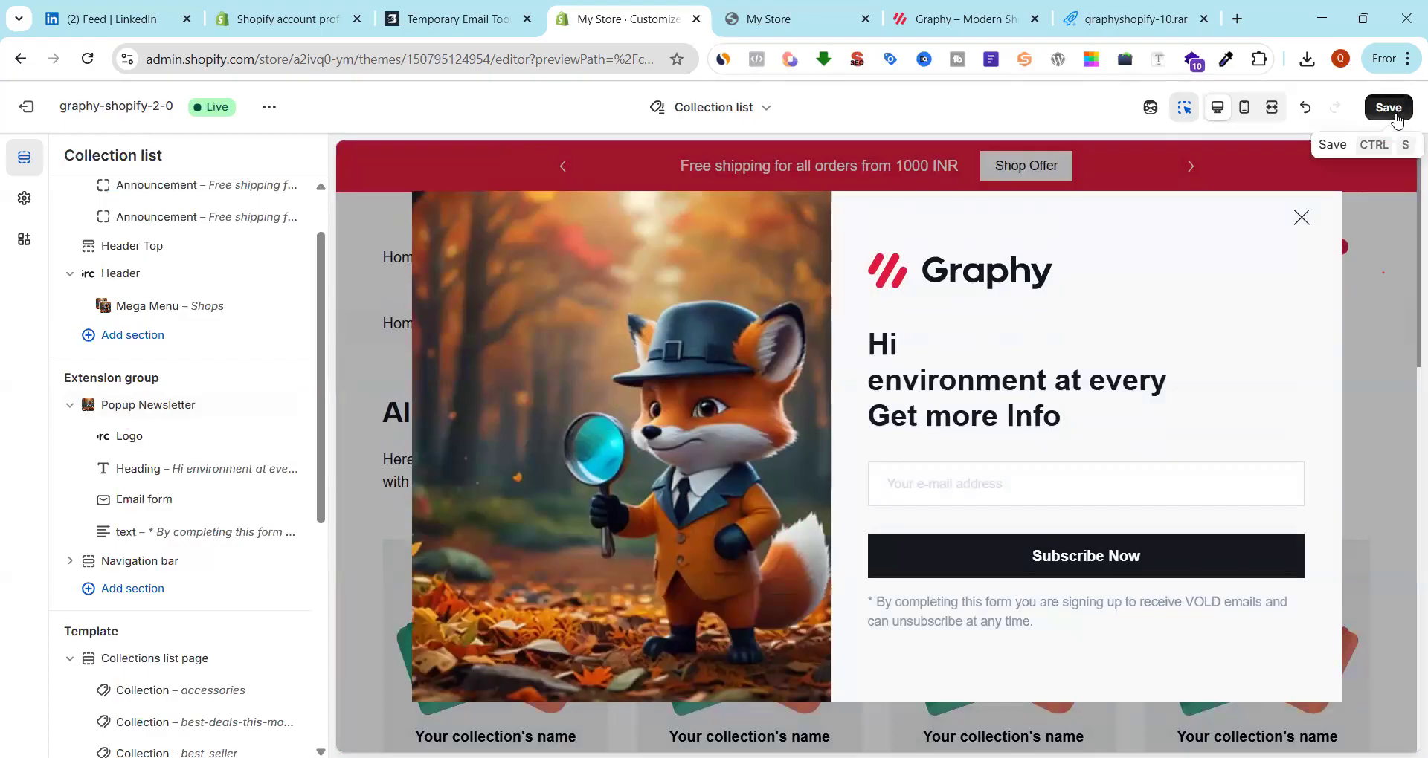
click(1387, 108)
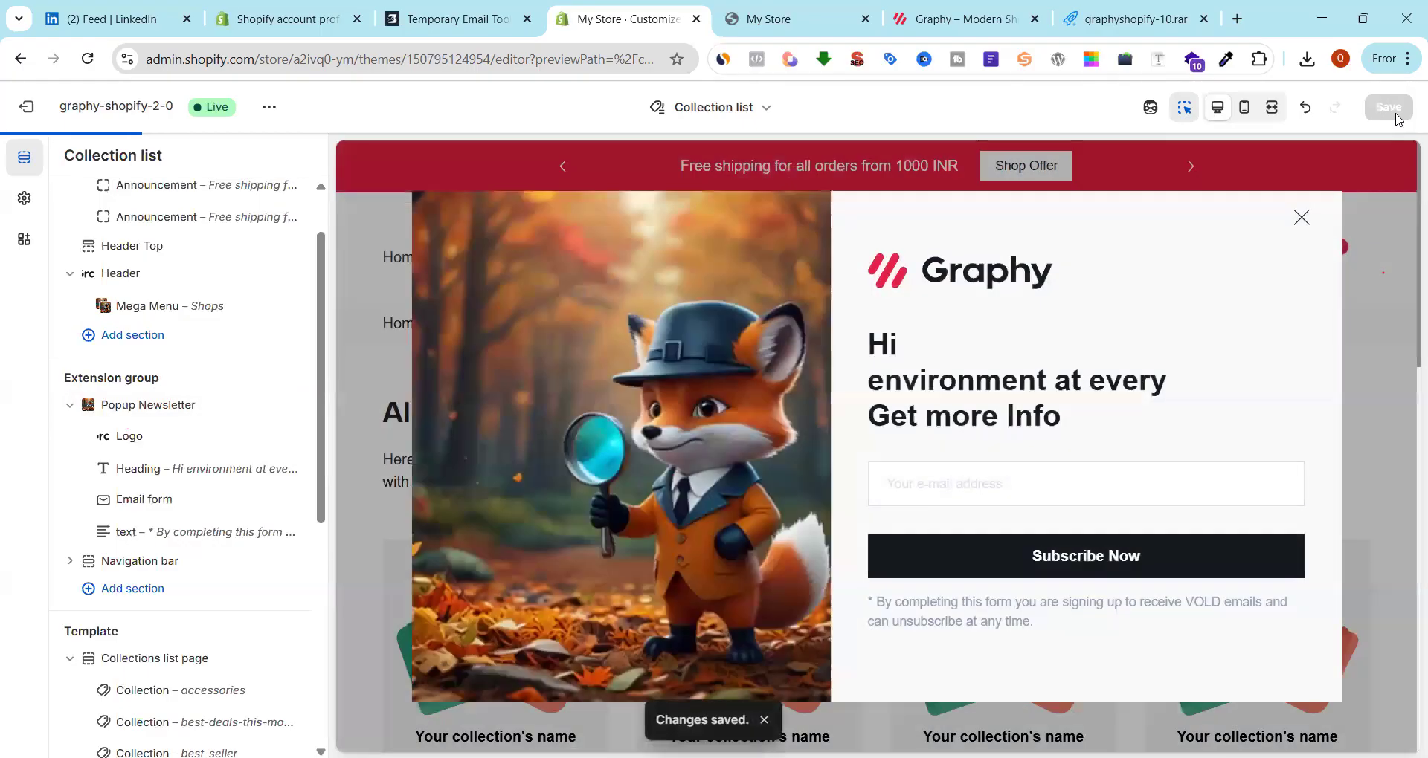
View the Collections list page section's settings, try to close the newsletter popup in the preview, and return to the section list
scroll(197, 327, down, 4)
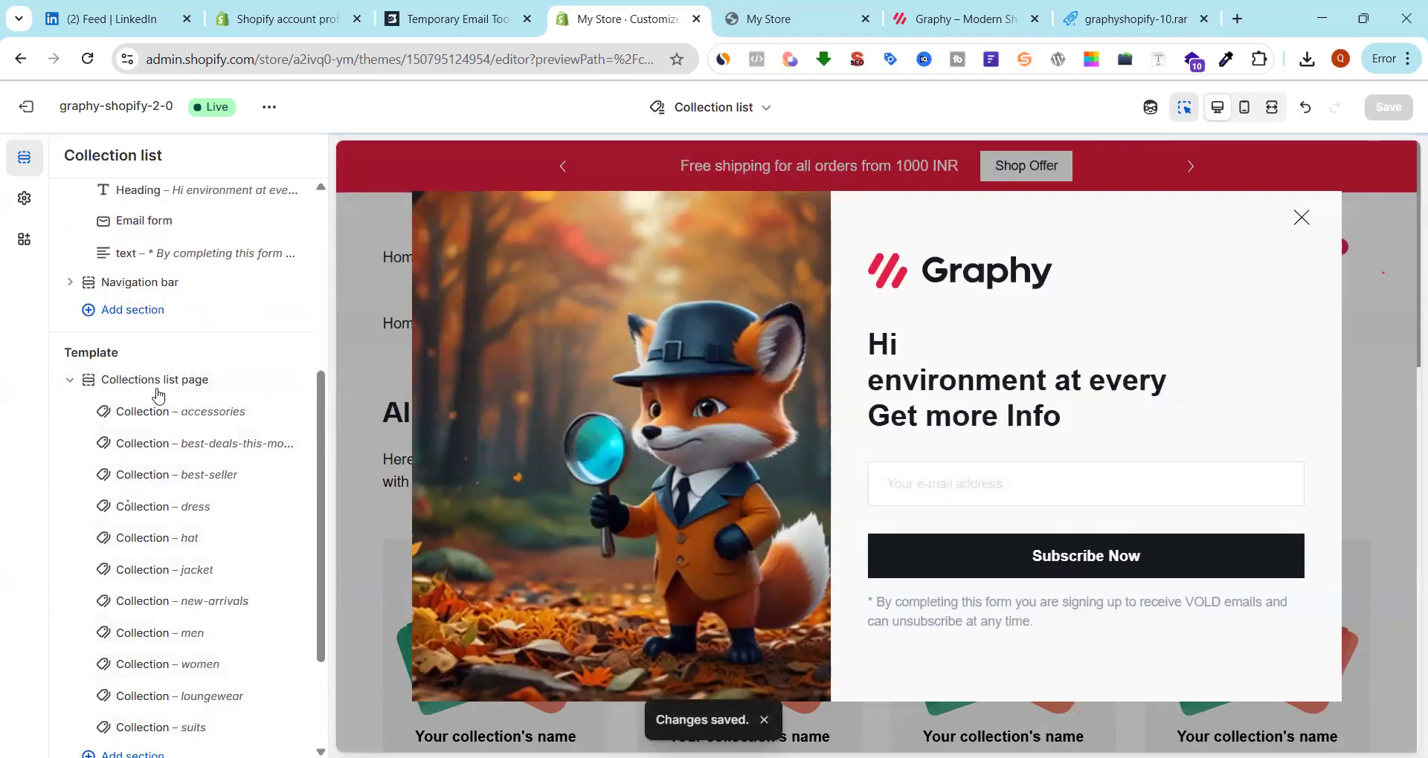
click(157, 380)
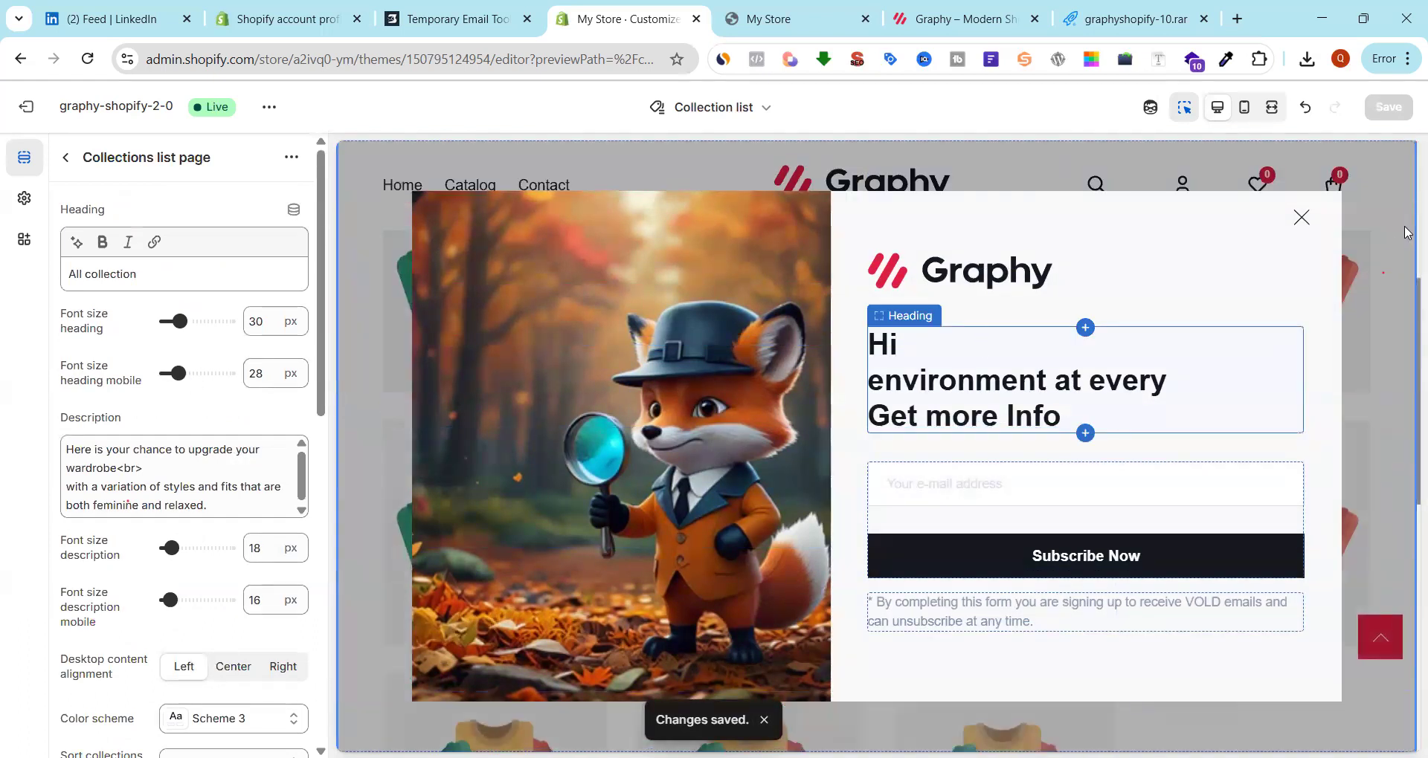
click(1302, 221)
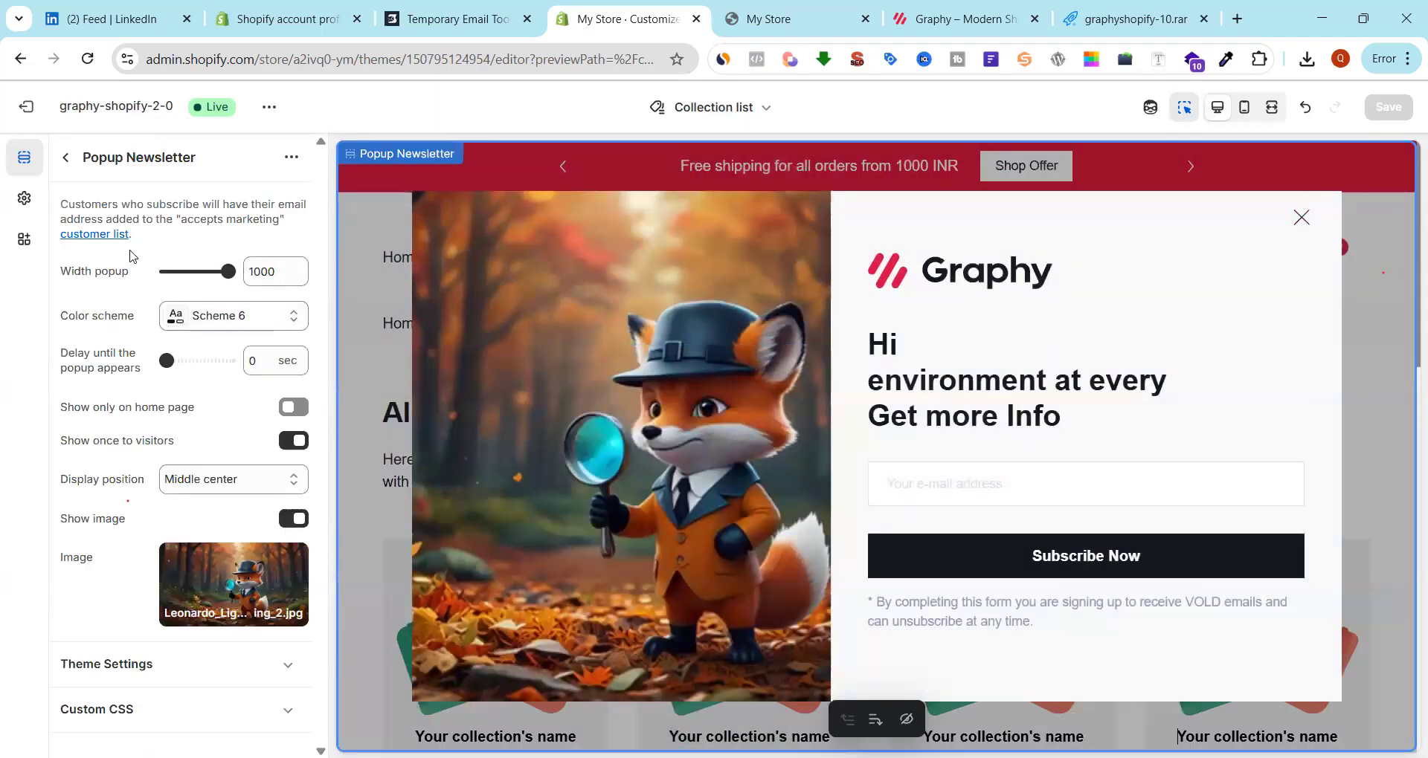
click(67, 158)
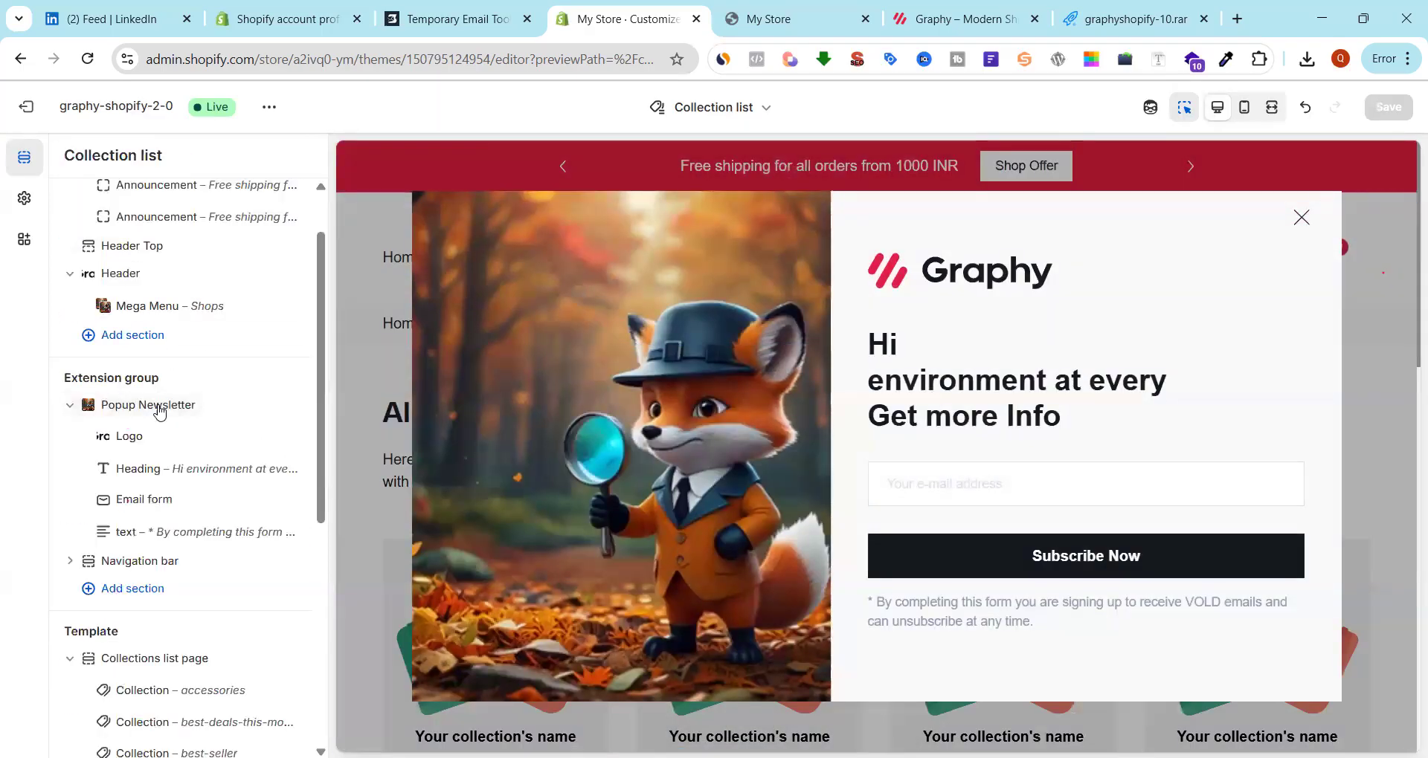
Hide the Popup Newsletter section and open the accessories Collection block of the Collections list page
click(288, 408)
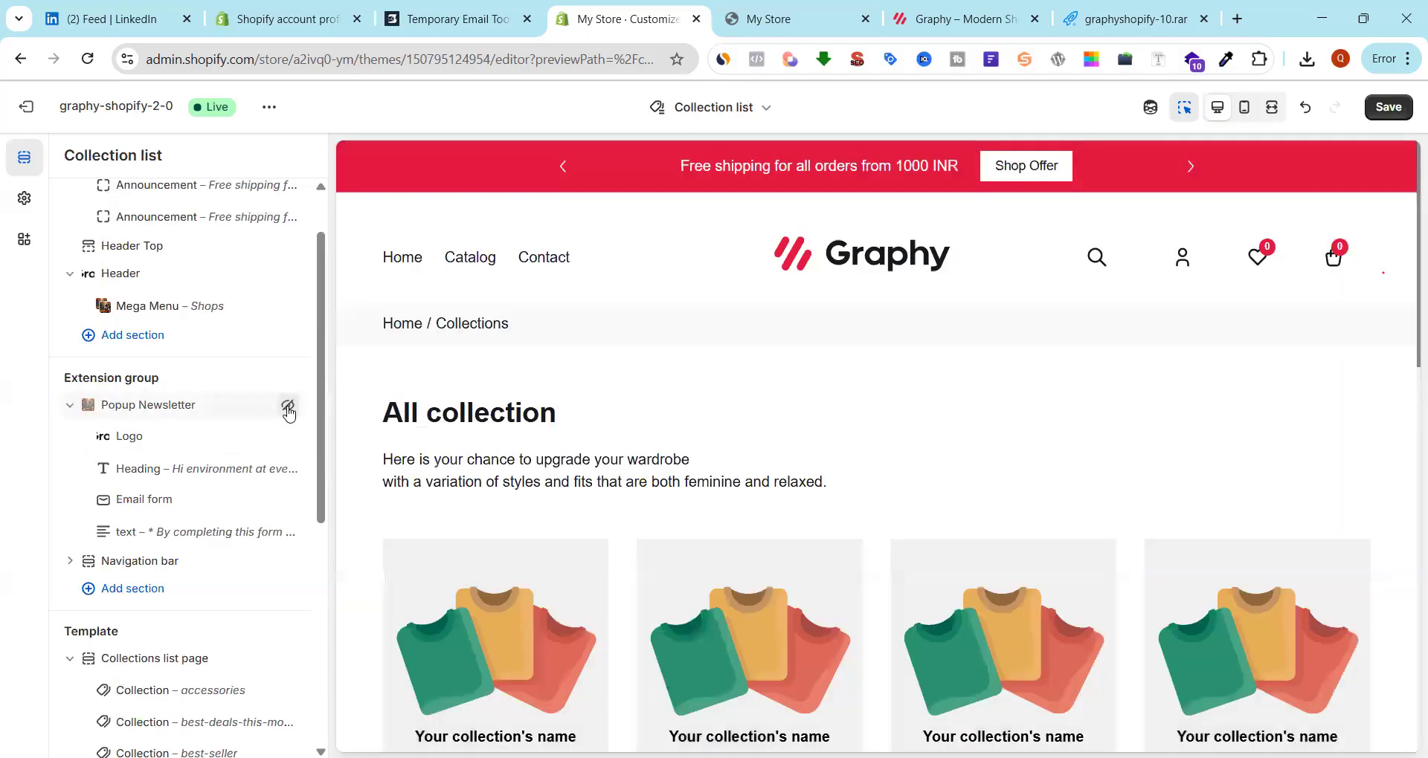
scroll(222, 503, down, 3)
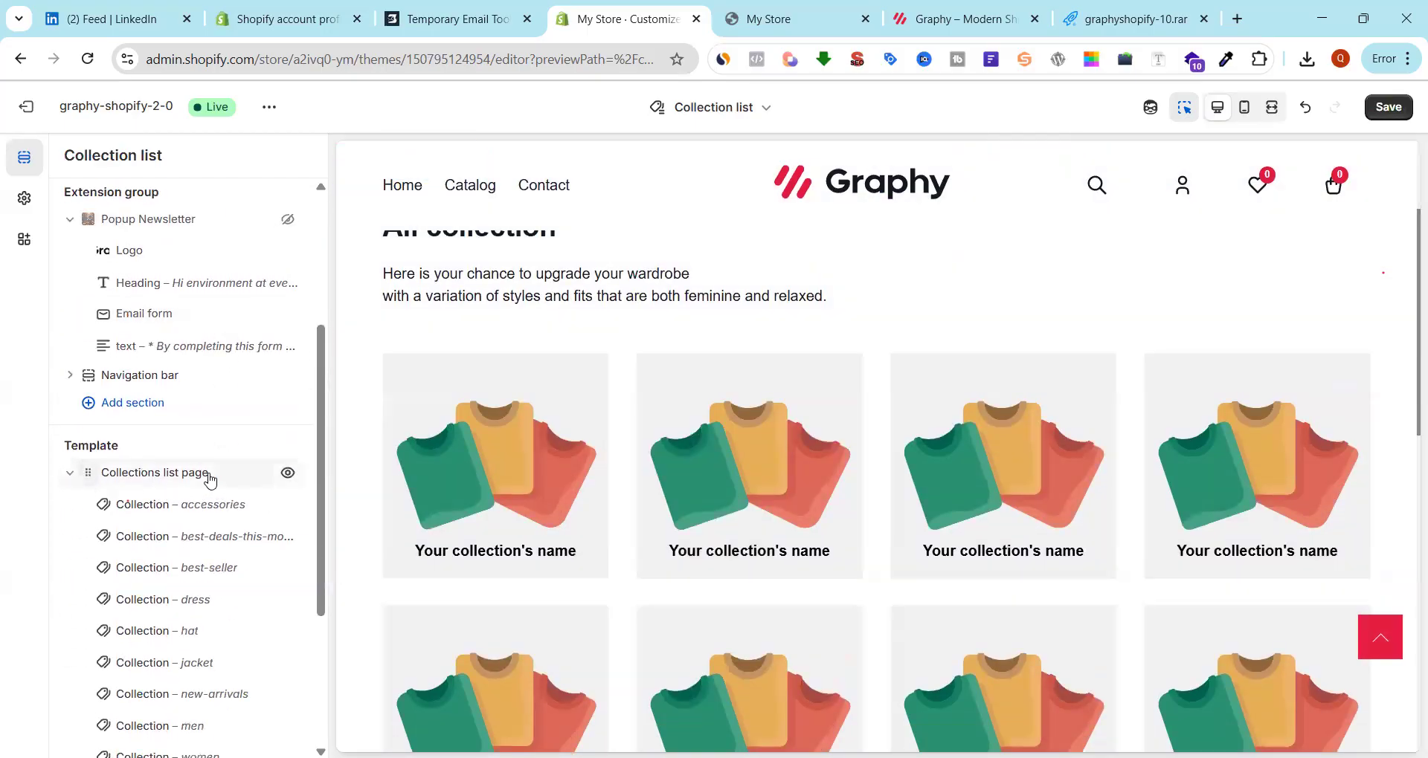
click(143, 506)
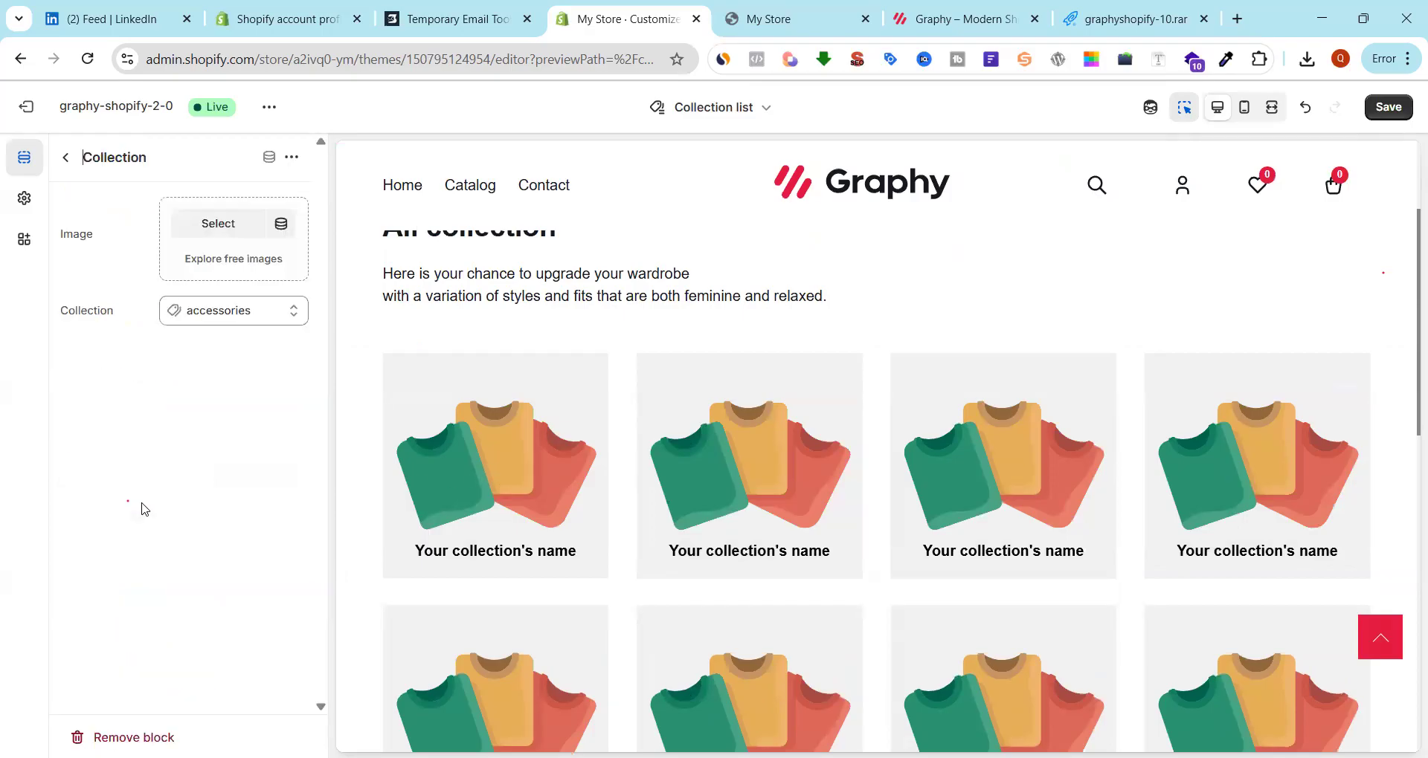
click(229, 228)
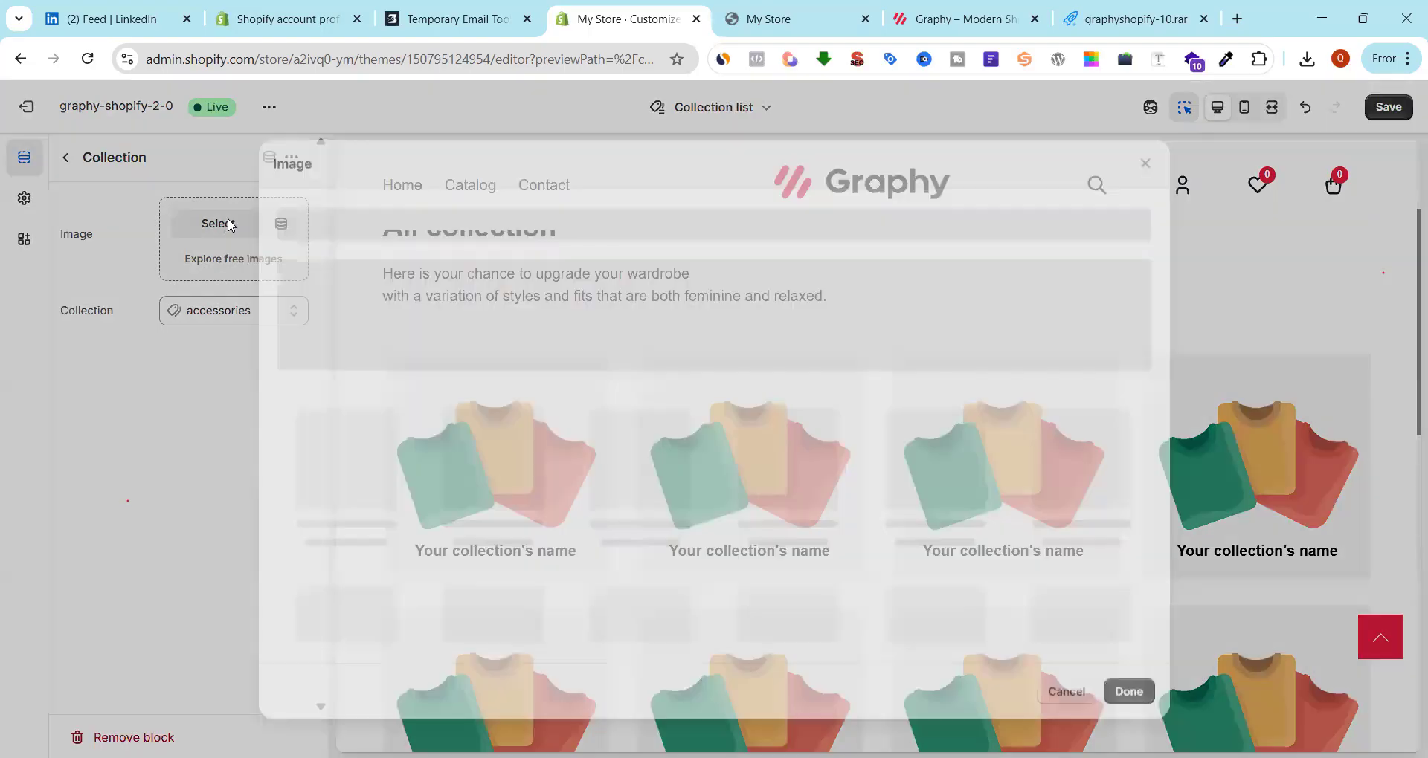
click(1145, 156)
Switch to the Graphy demo store and look through its homepage categories, deals and collections for a usable product image
click(959, 19)
scroll(702, 376, down, 15)
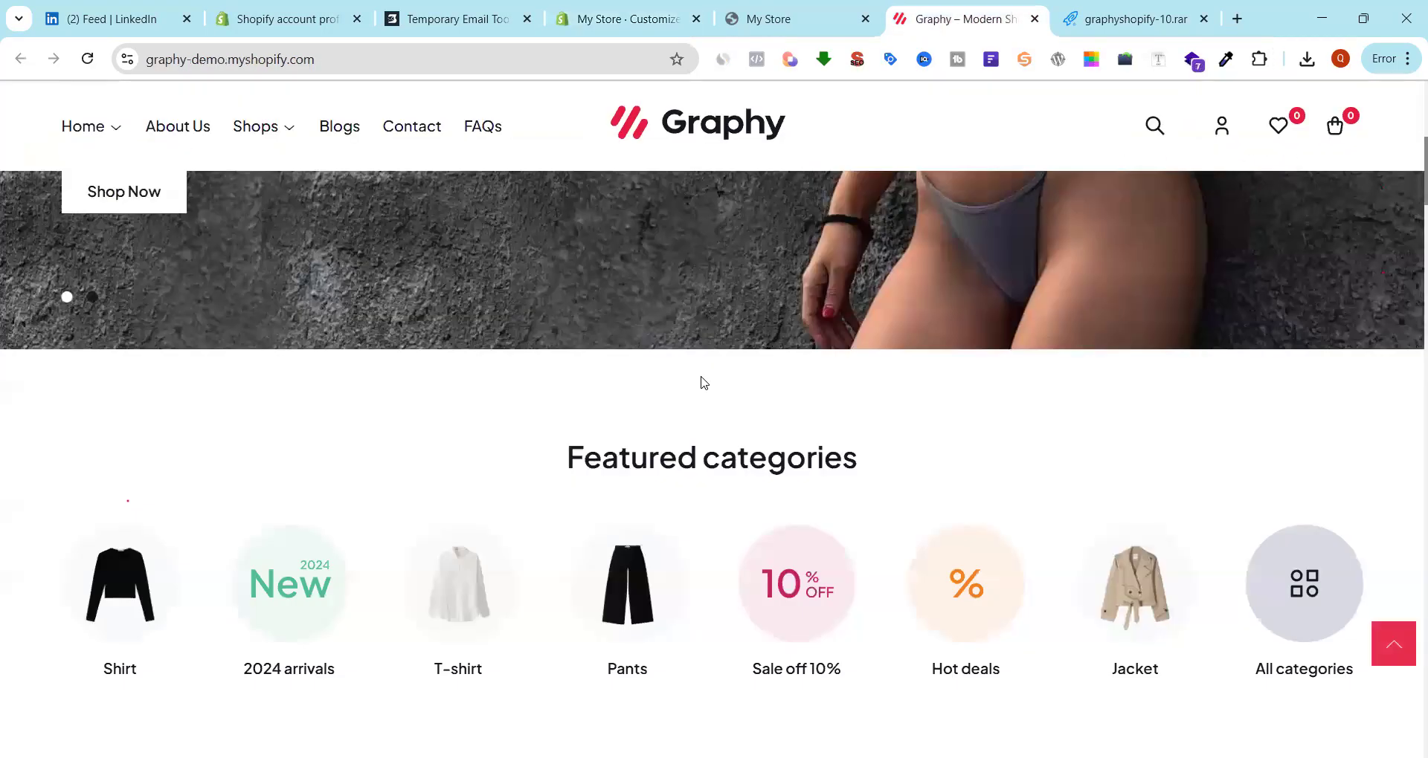
scroll(416, 364, up, 4)
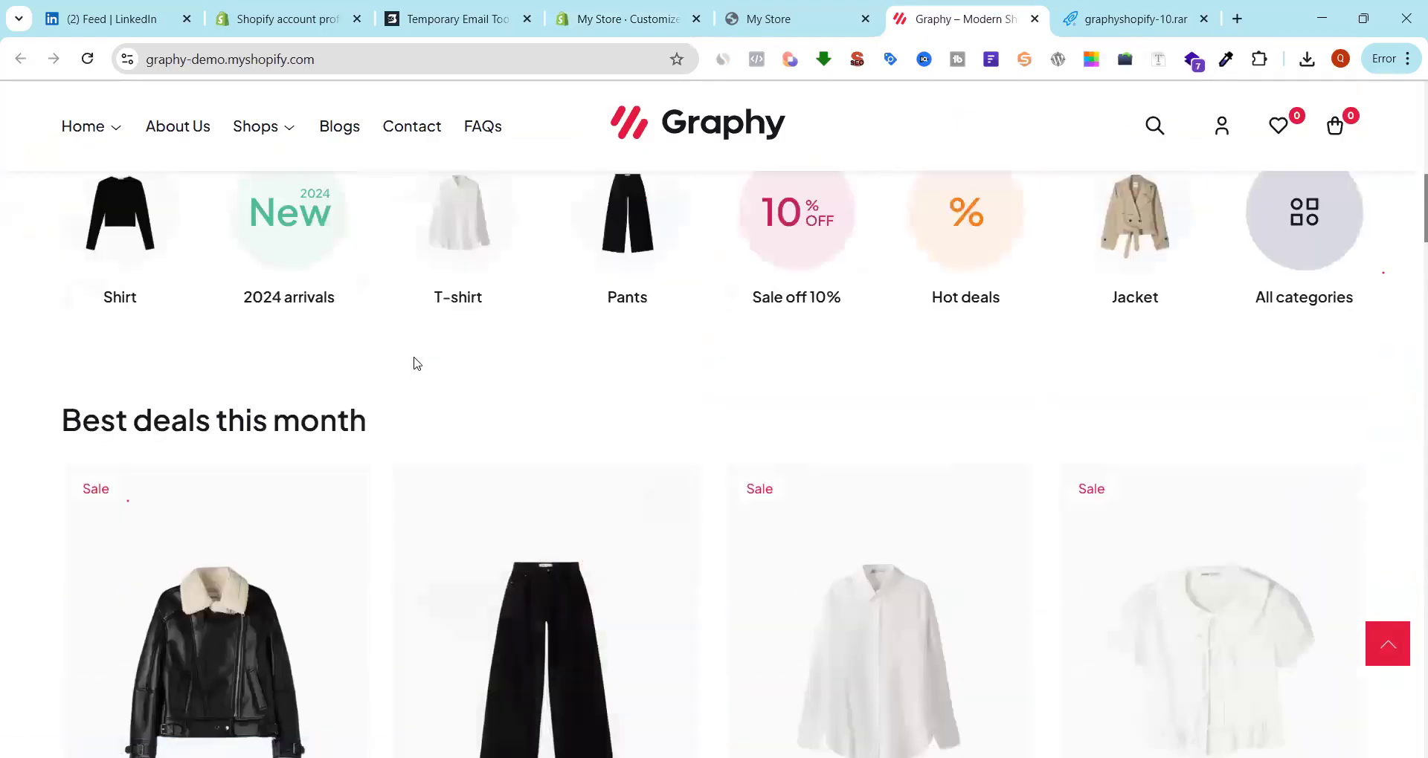
scroll(413, 362, down, 12)
scroll(414, 363, up, 10)
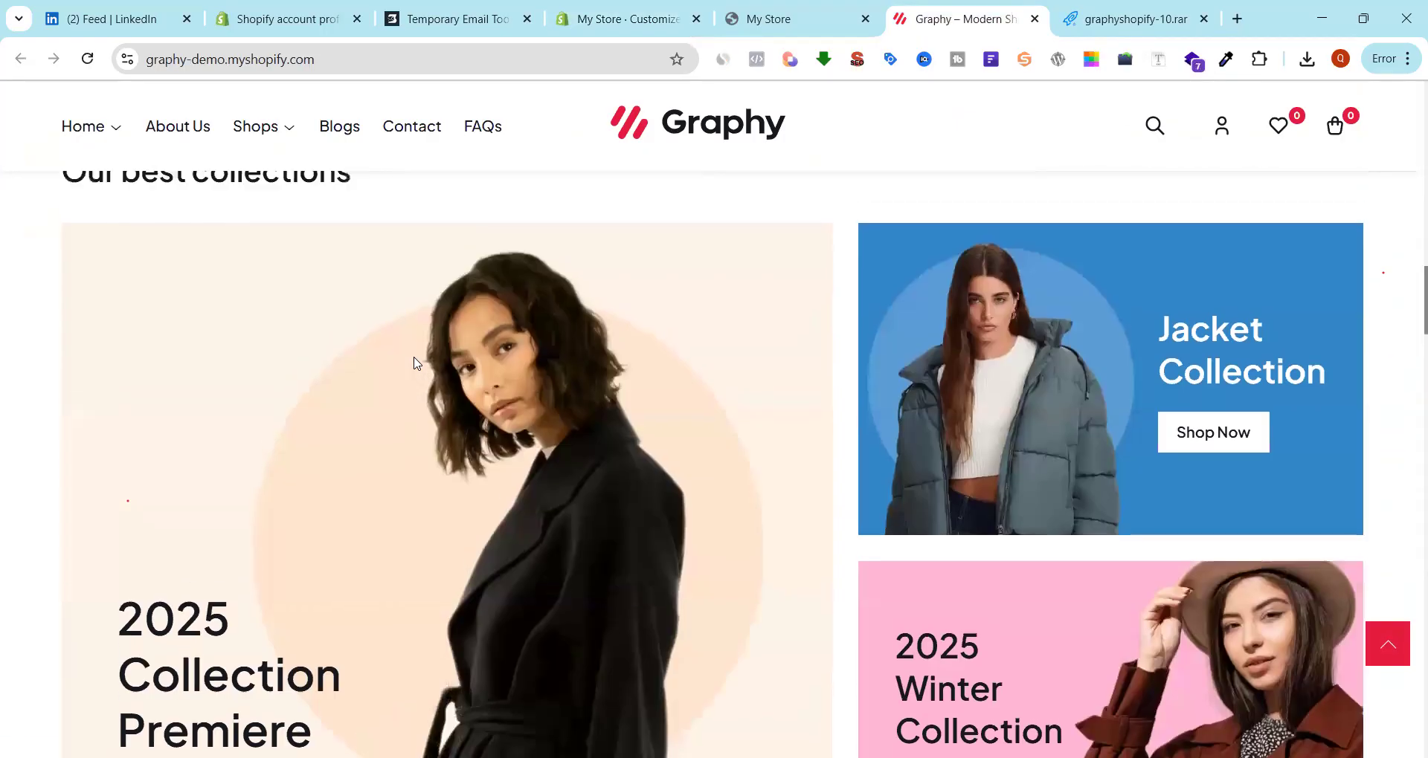
scroll(314, 366, up, 3)
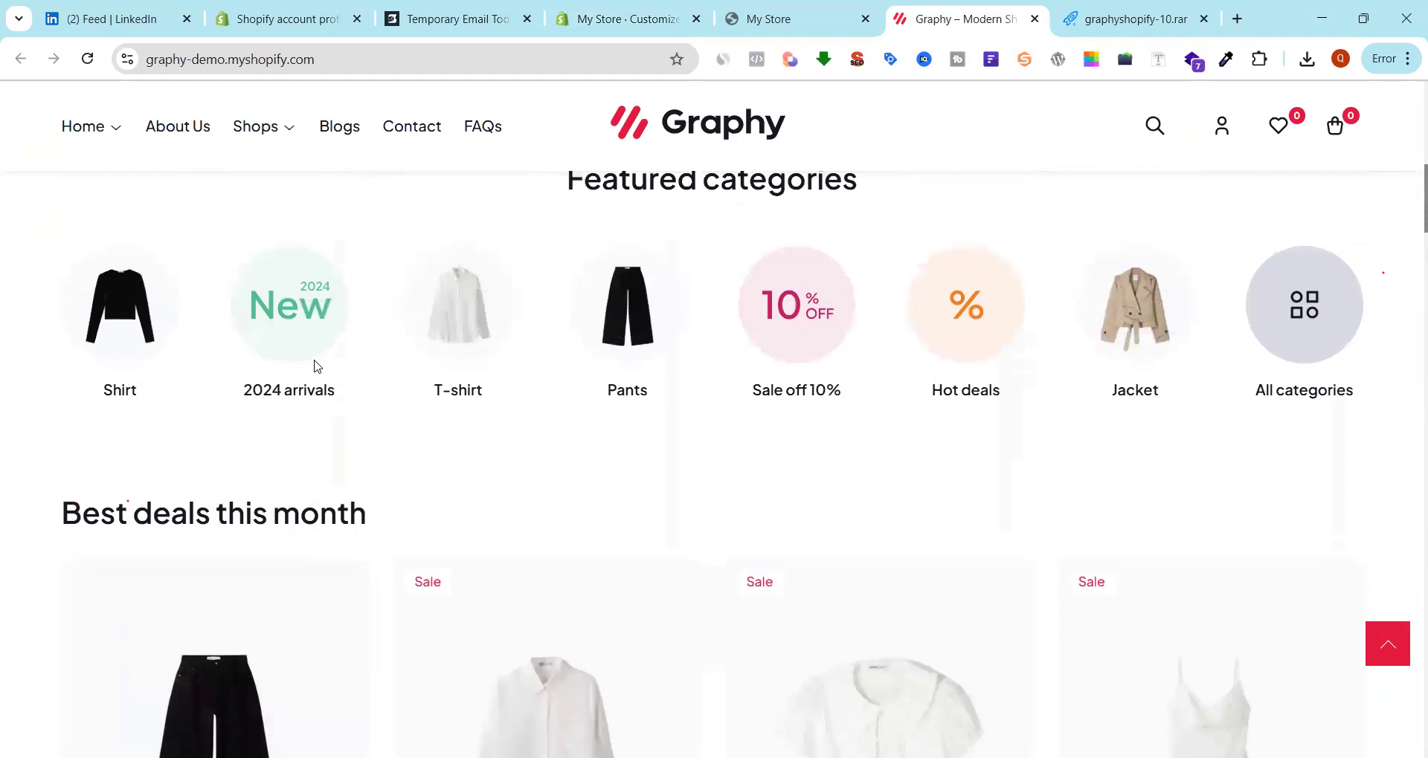
scroll(276, 360, up, 3)
scroll(276, 360, down, 6)
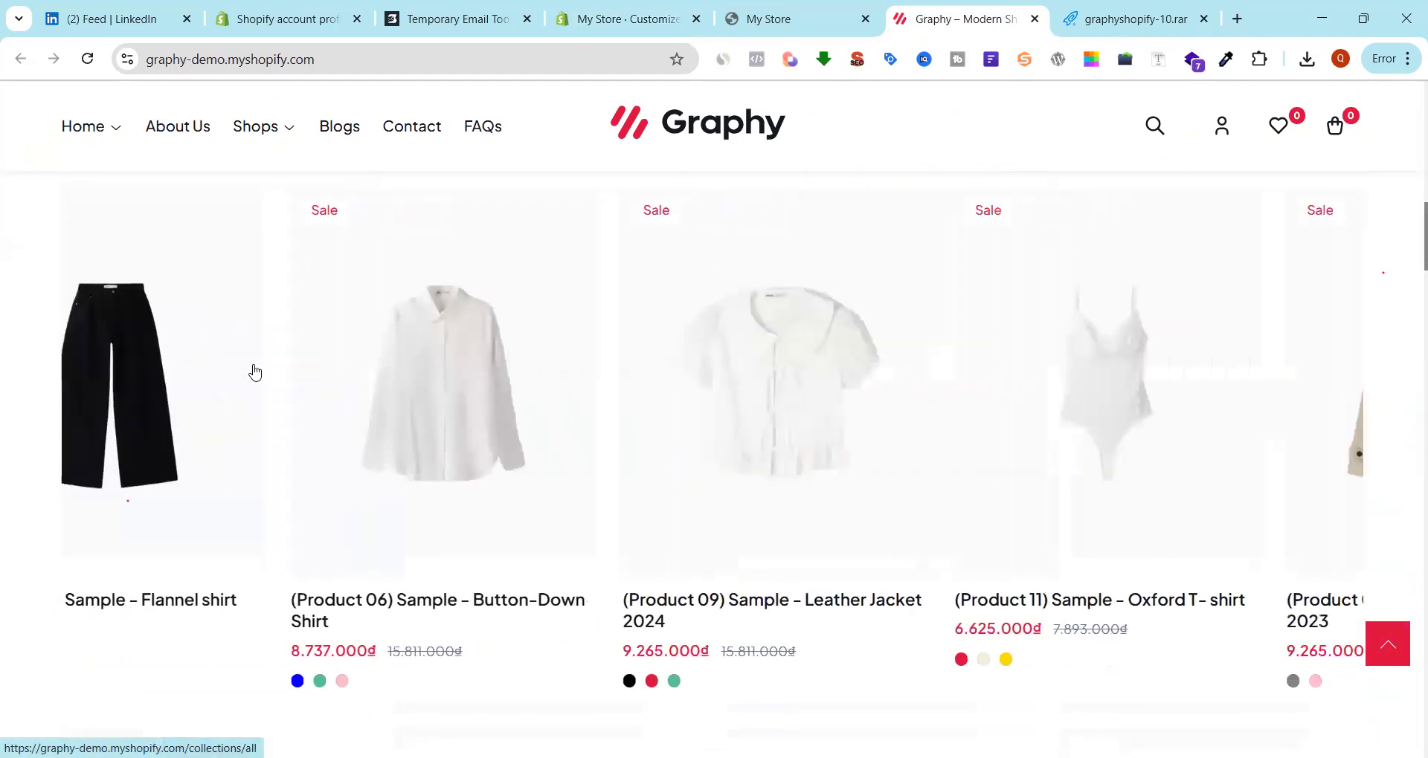
Open the Product 06 Button-Down Shirt page in the demo store and save its main image to Downloads
right_click(254, 342)
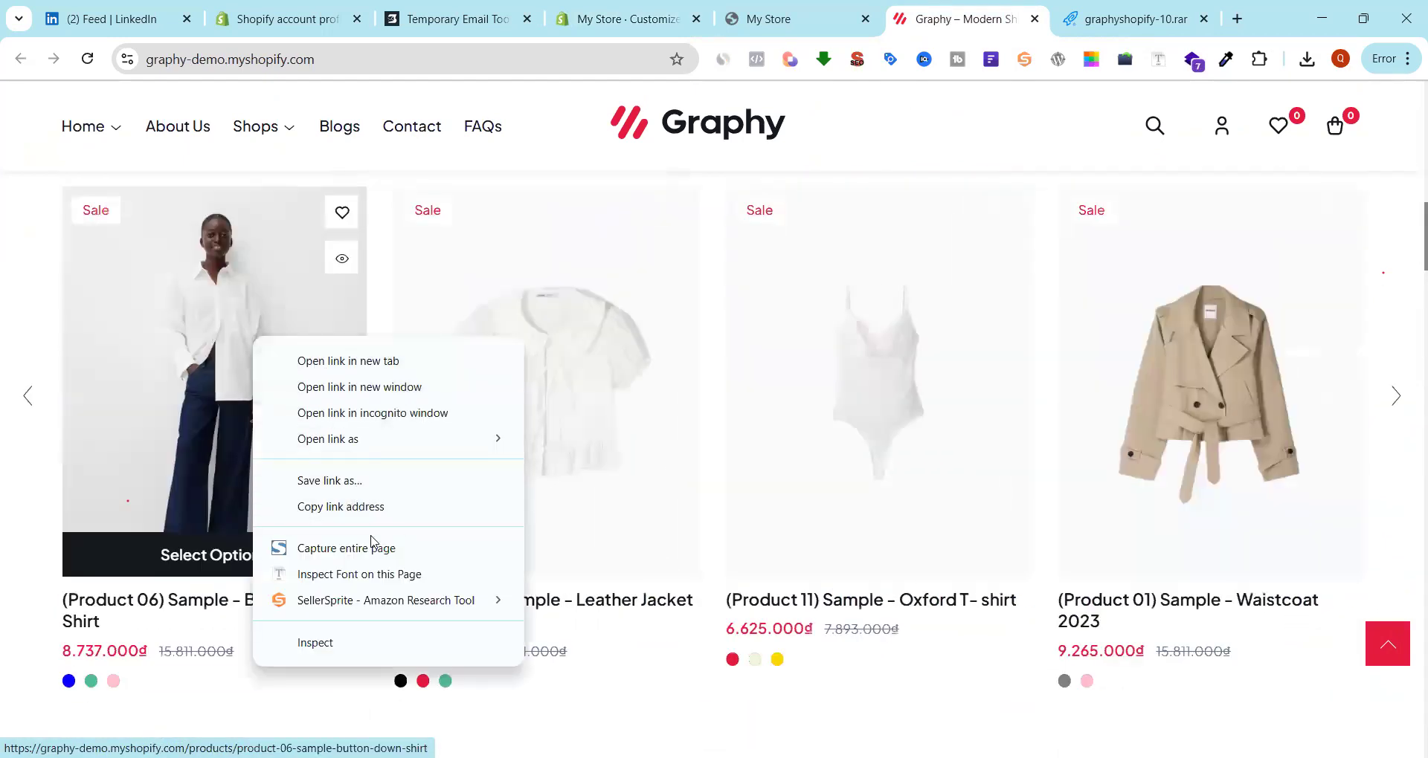
click(203, 340)
click(205, 341)
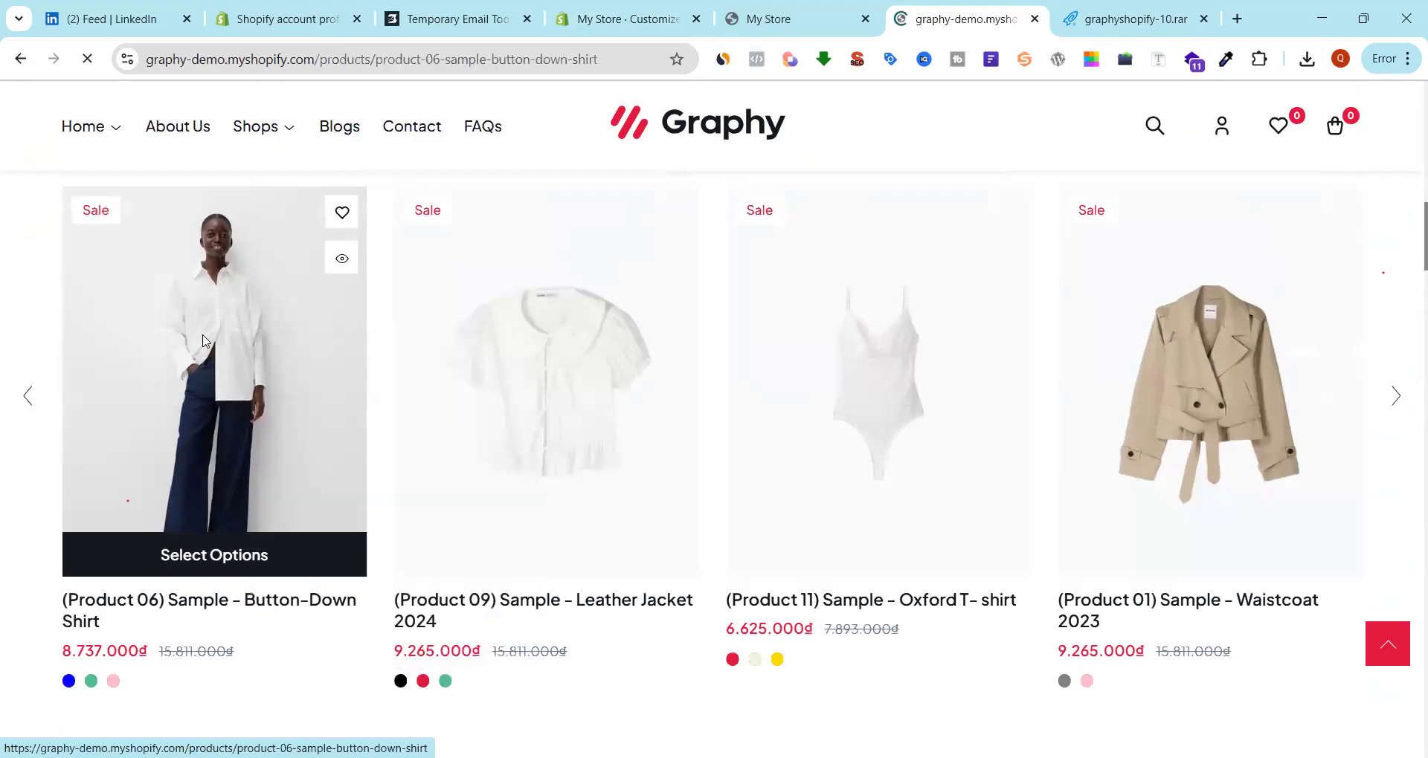
scroll(382, 436, down, 3)
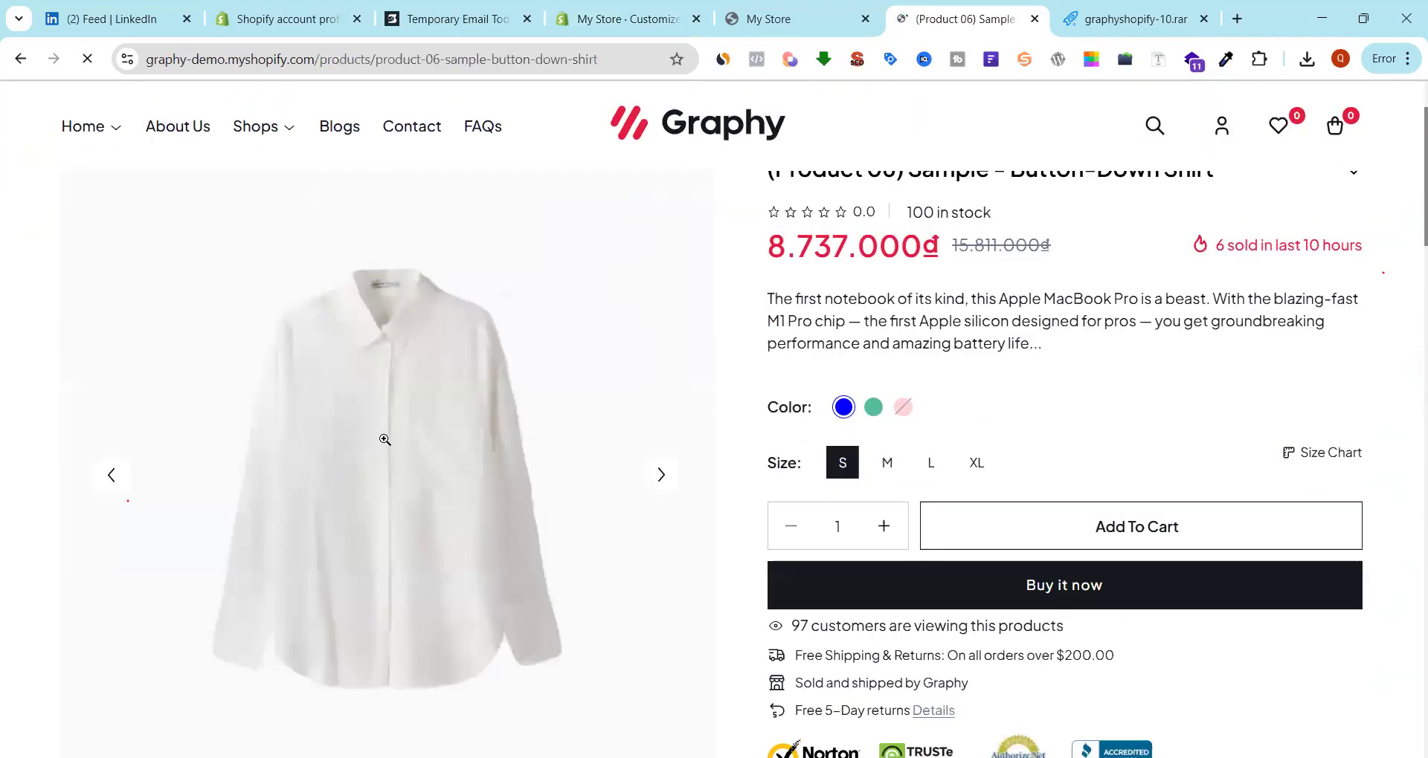
right_click(389, 400)
click(485, 451)
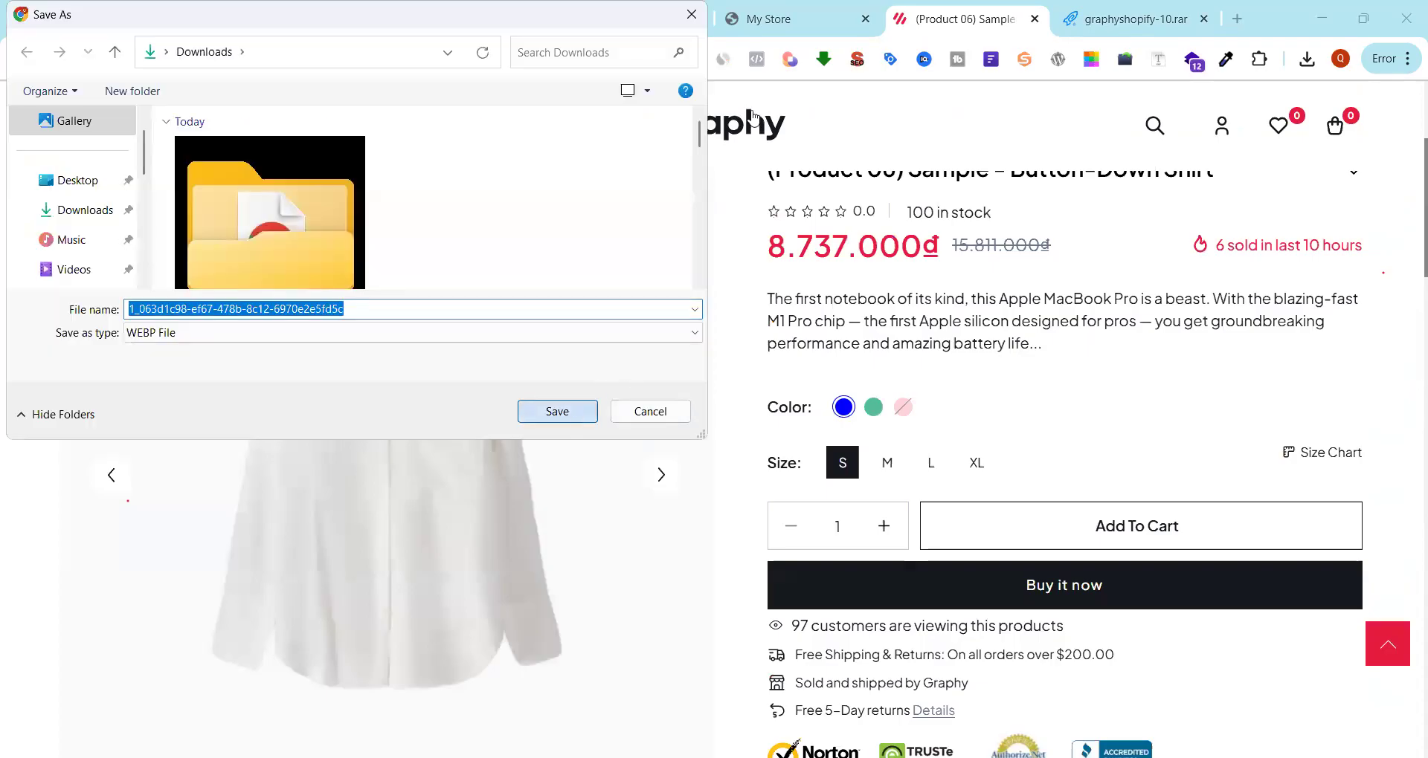
key(Return)
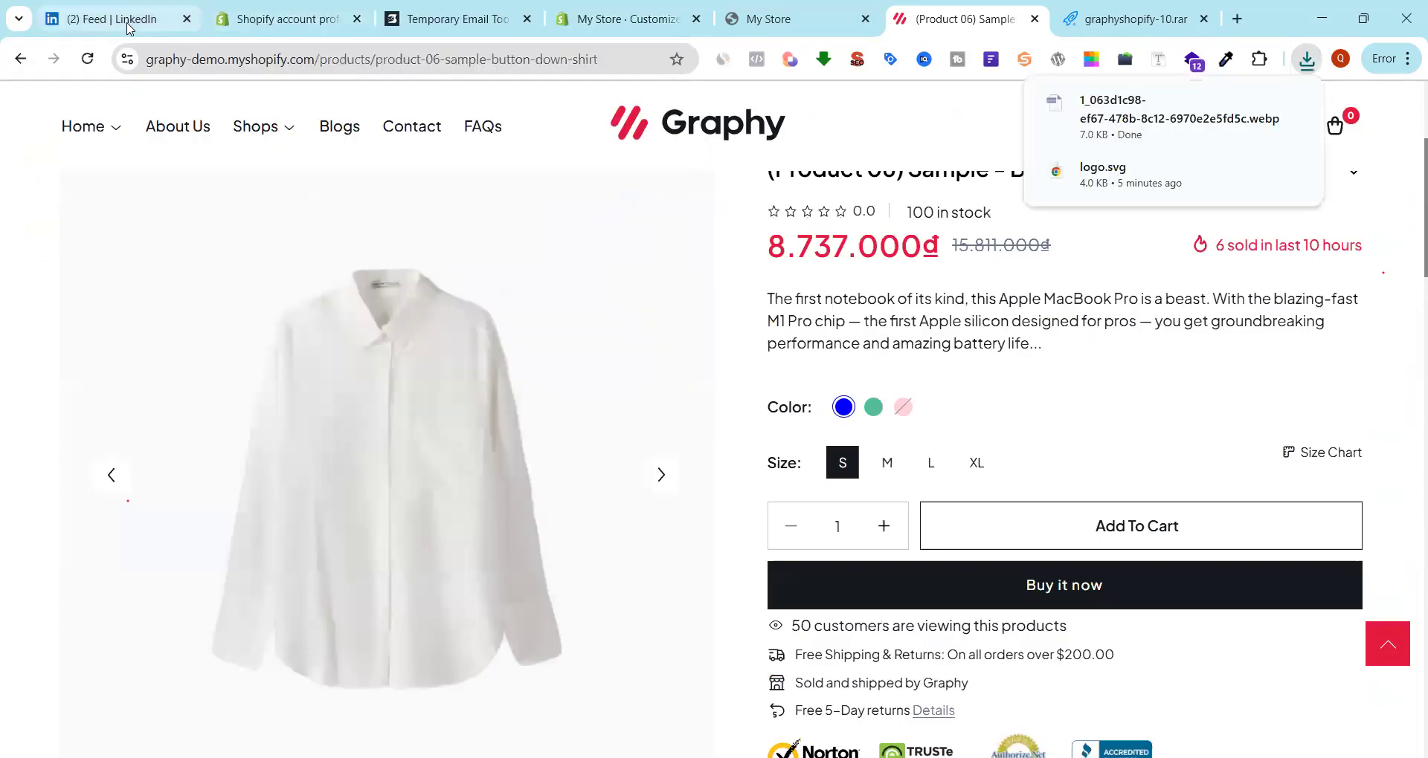
Switch back to the theme editor and upload the downloaded shirt image as the accessories Collection block's image
click(275, 20)
click(662, 16)
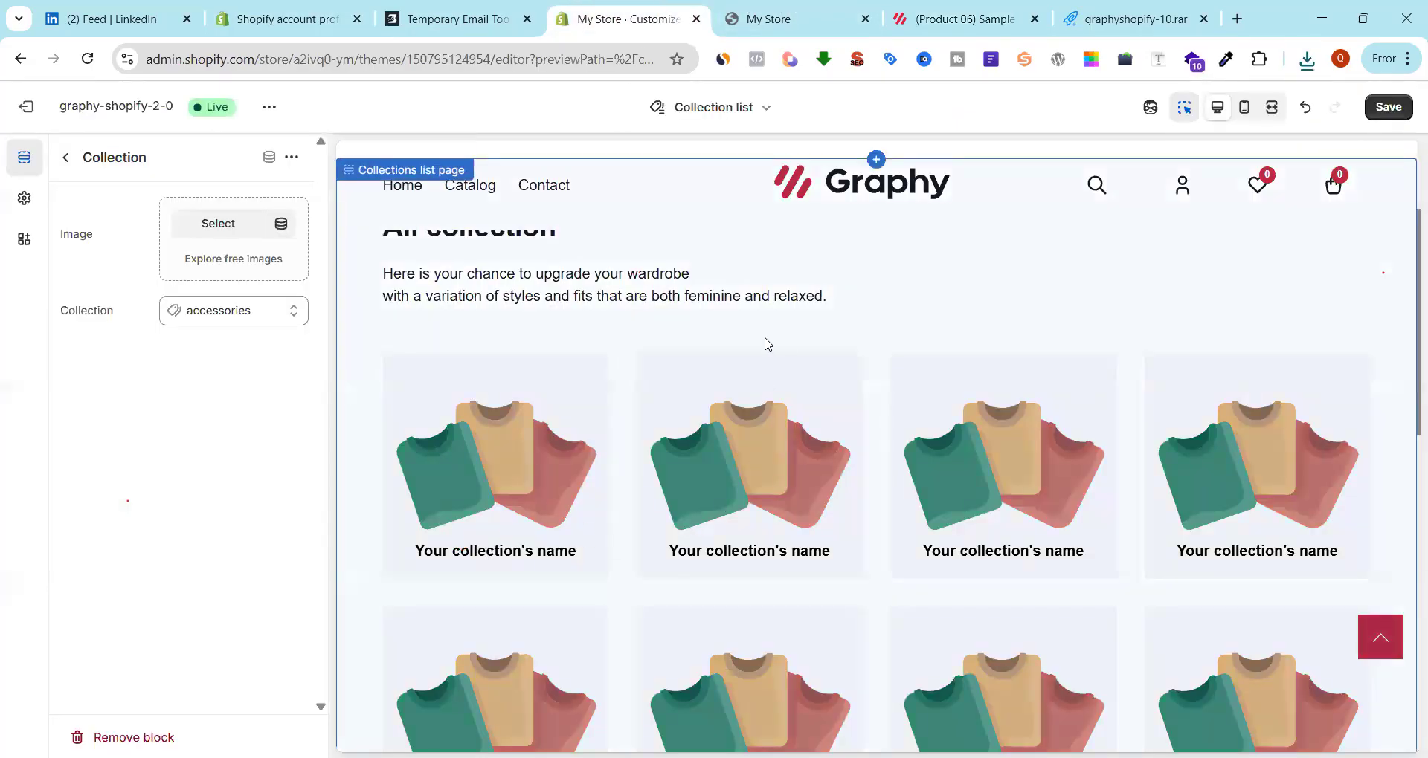
click(221, 225)
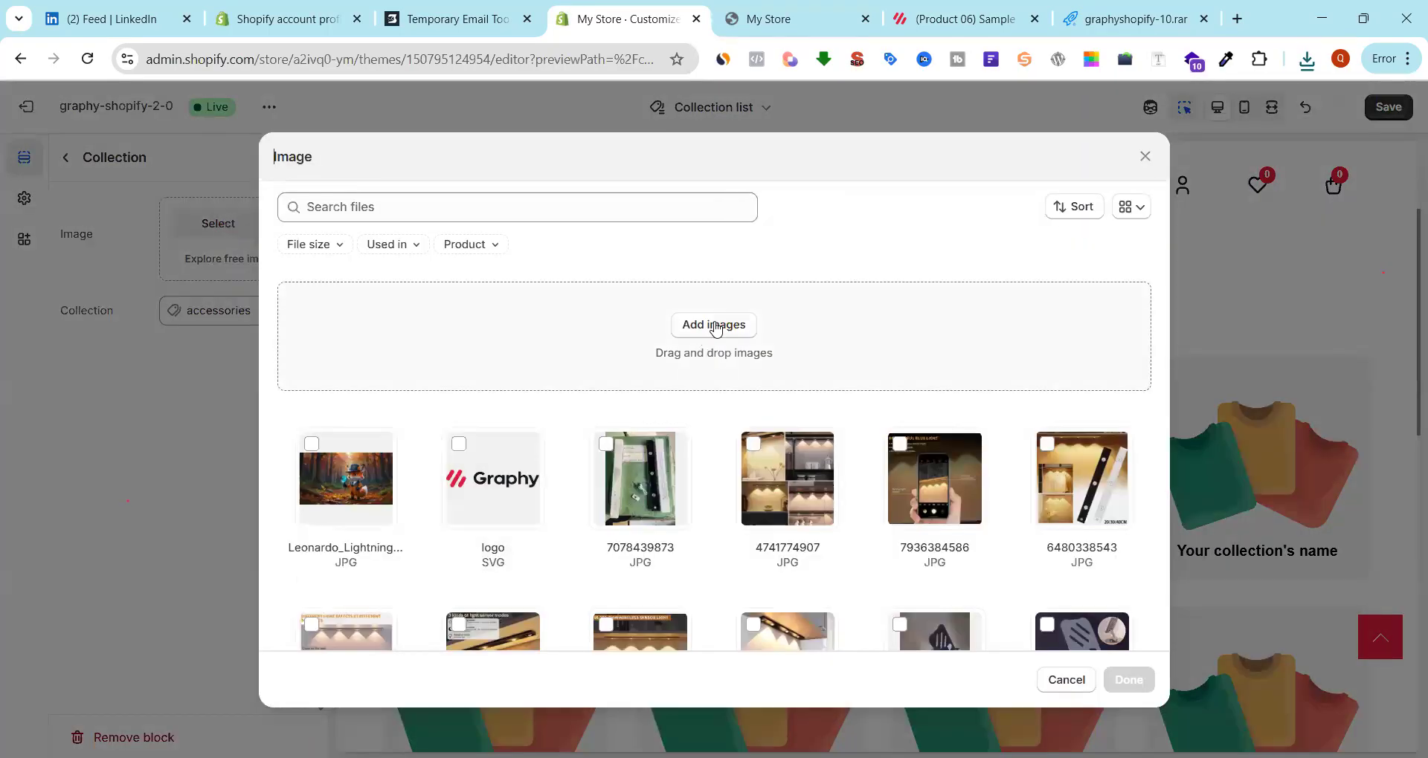
click(715, 327)
click(408, 231)
click(579, 410)
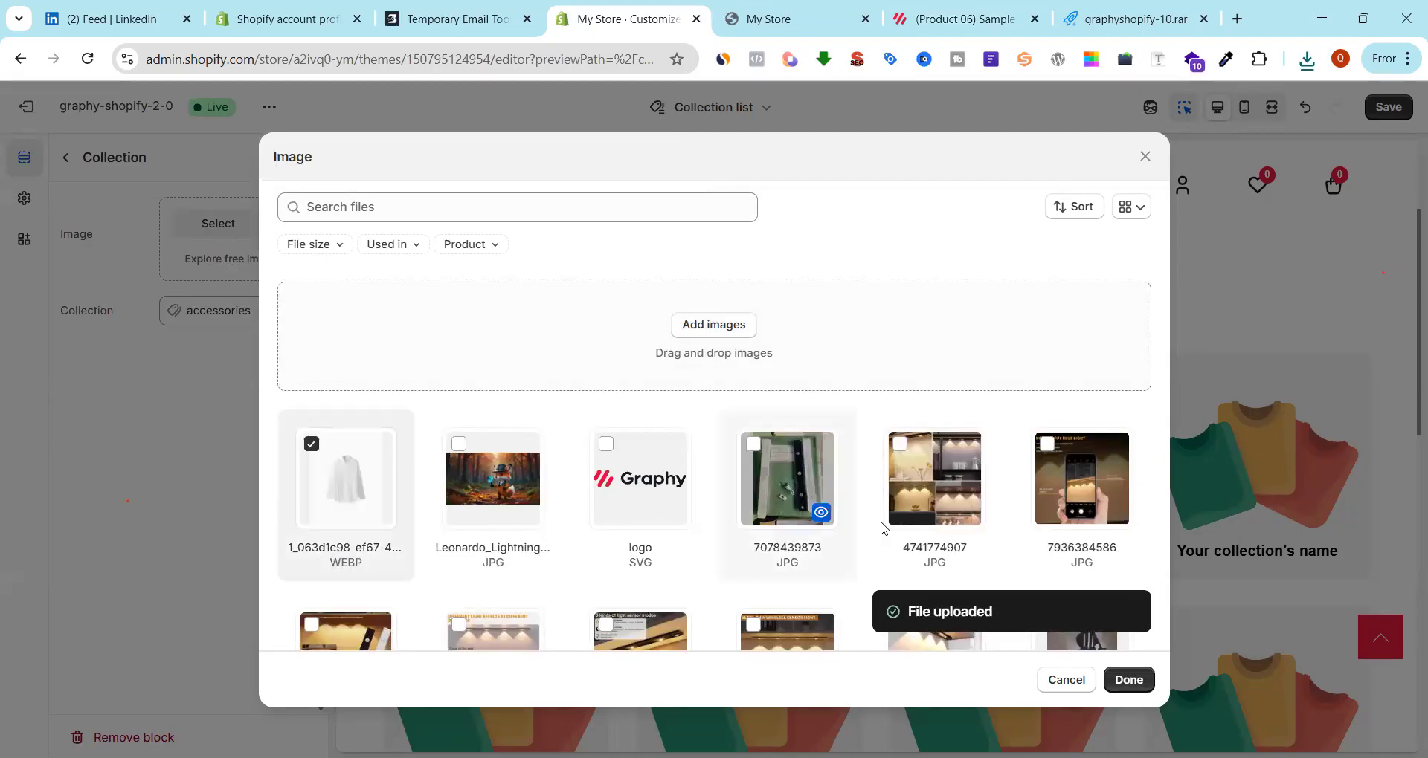
click(1129, 679)
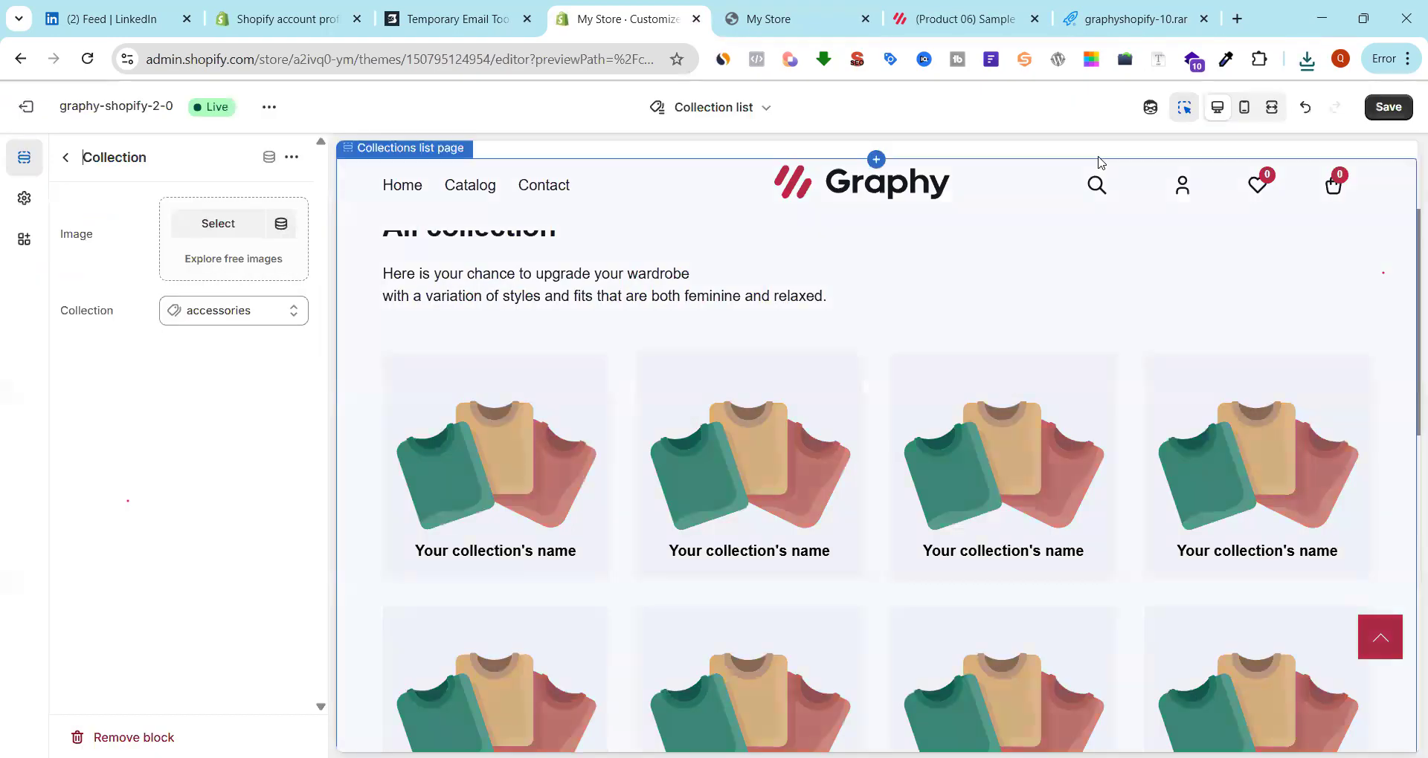
Check the collection tiles in the preview, return to the Collection list sections and save the theme
scroll(989, 223, down, 10)
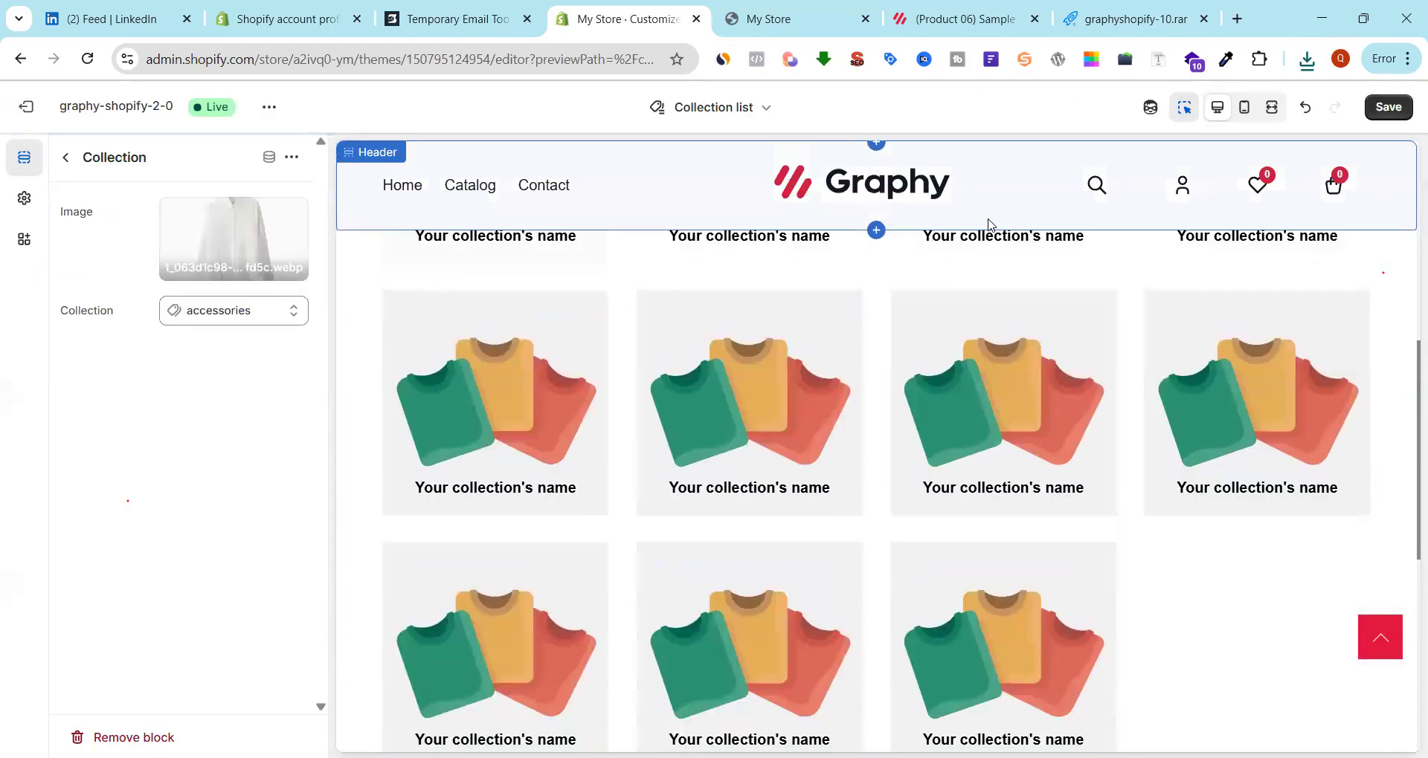
scroll(743, 331, up, 15)
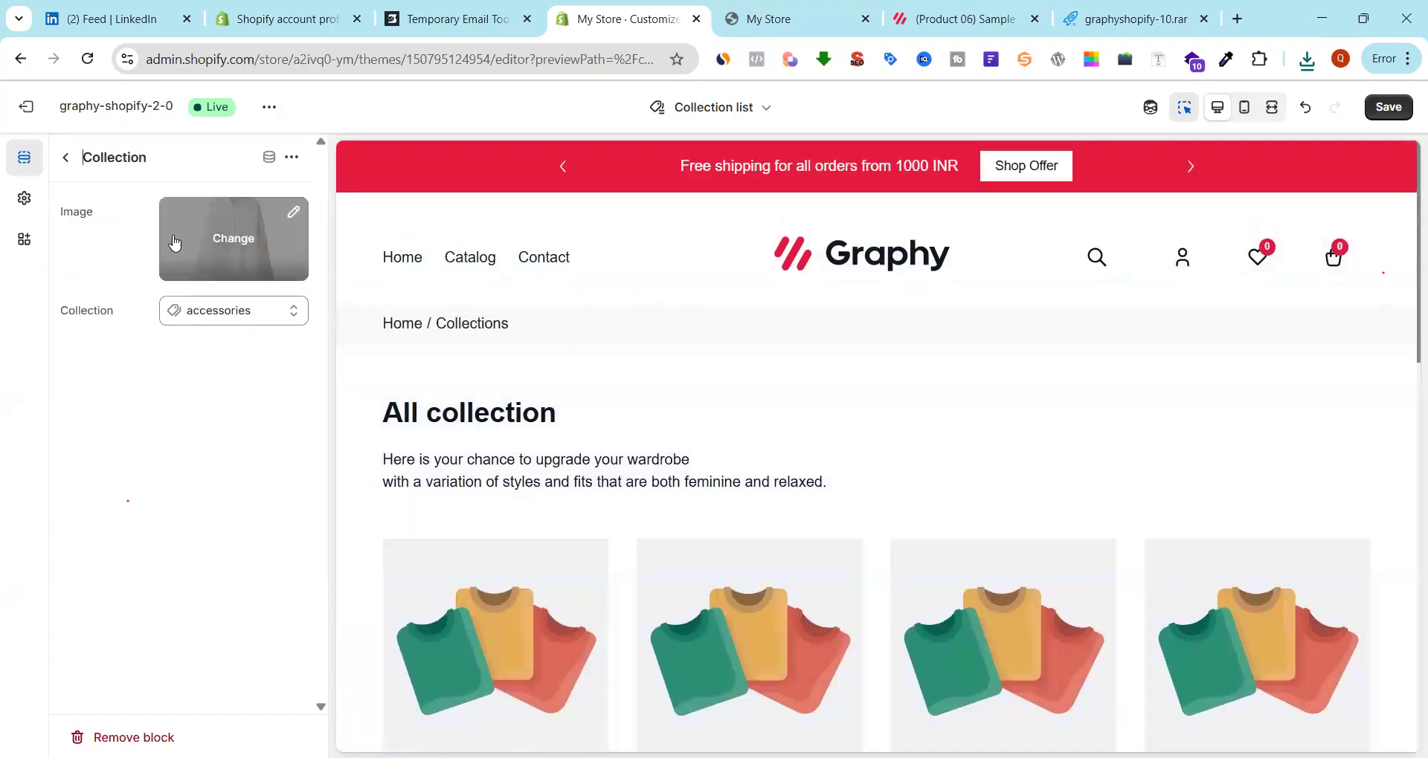
click(66, 157)
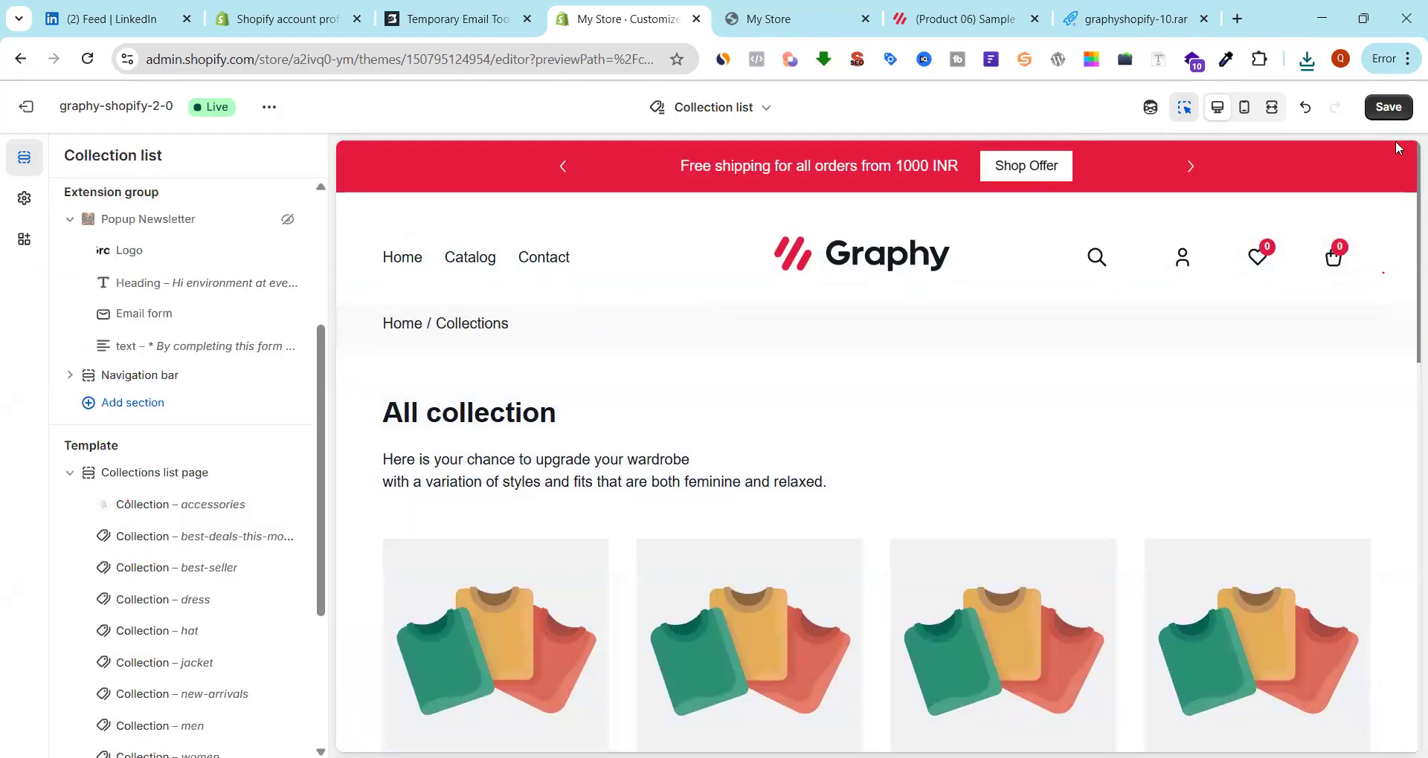
click(1392, 111)
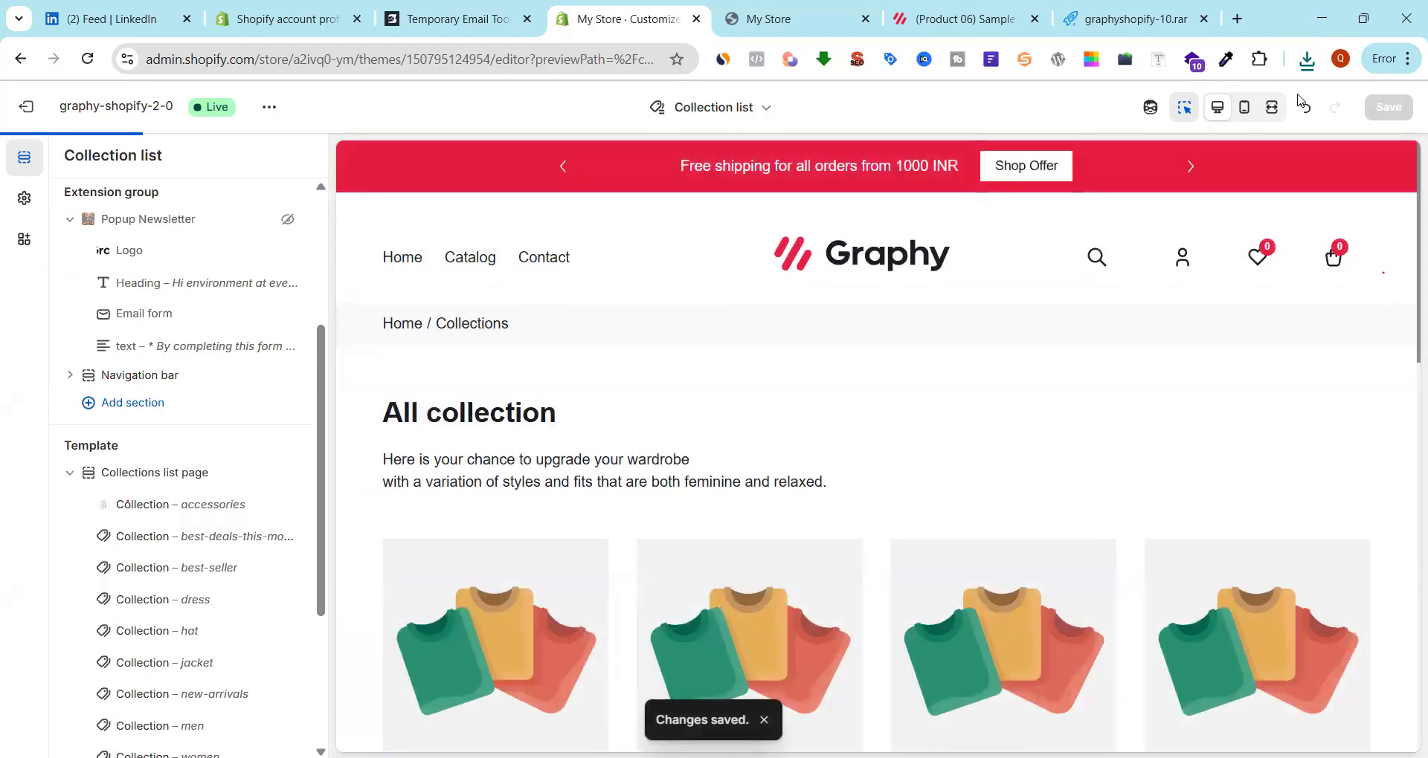
Switch to the live My Store storefront, reload it and review the homepage sections from the header to Best seller
click(261, 21)
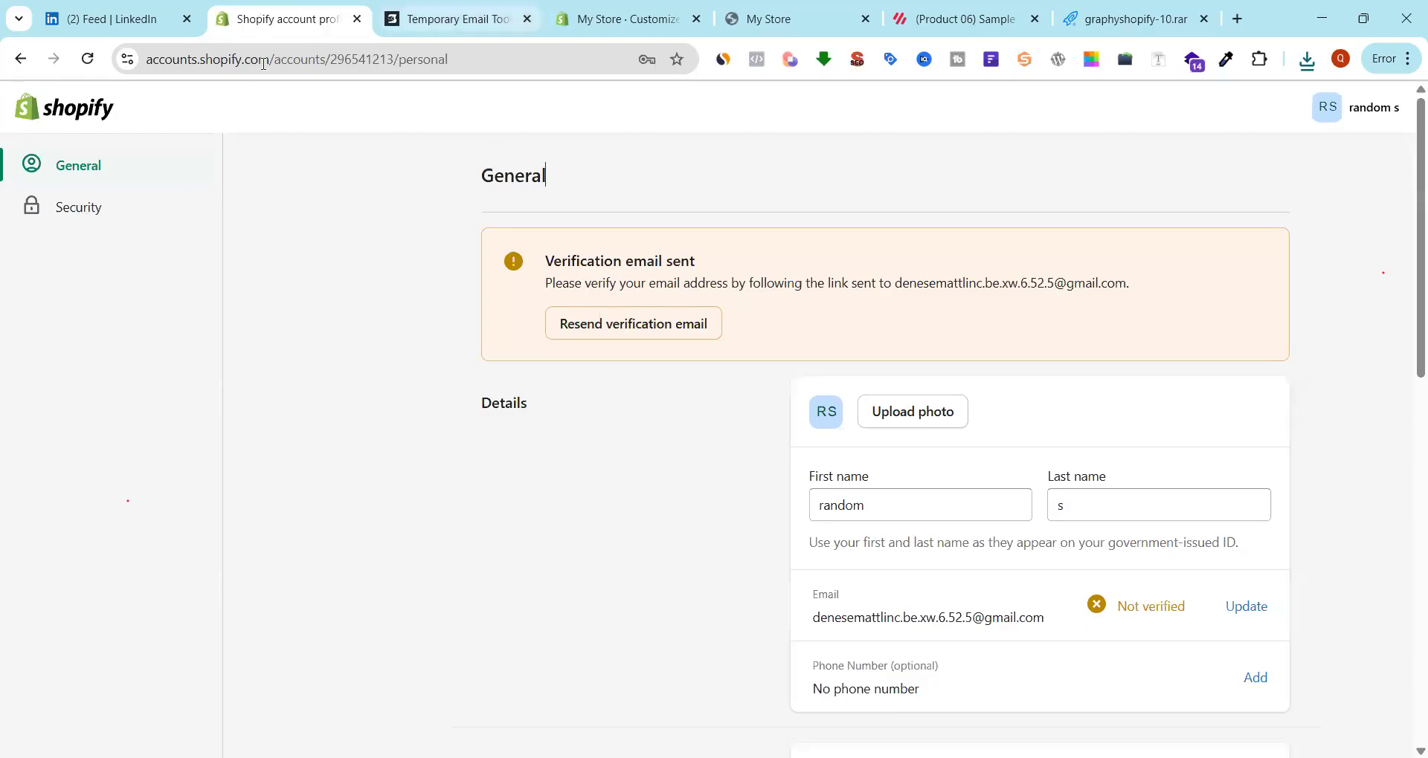
click(606, 15)
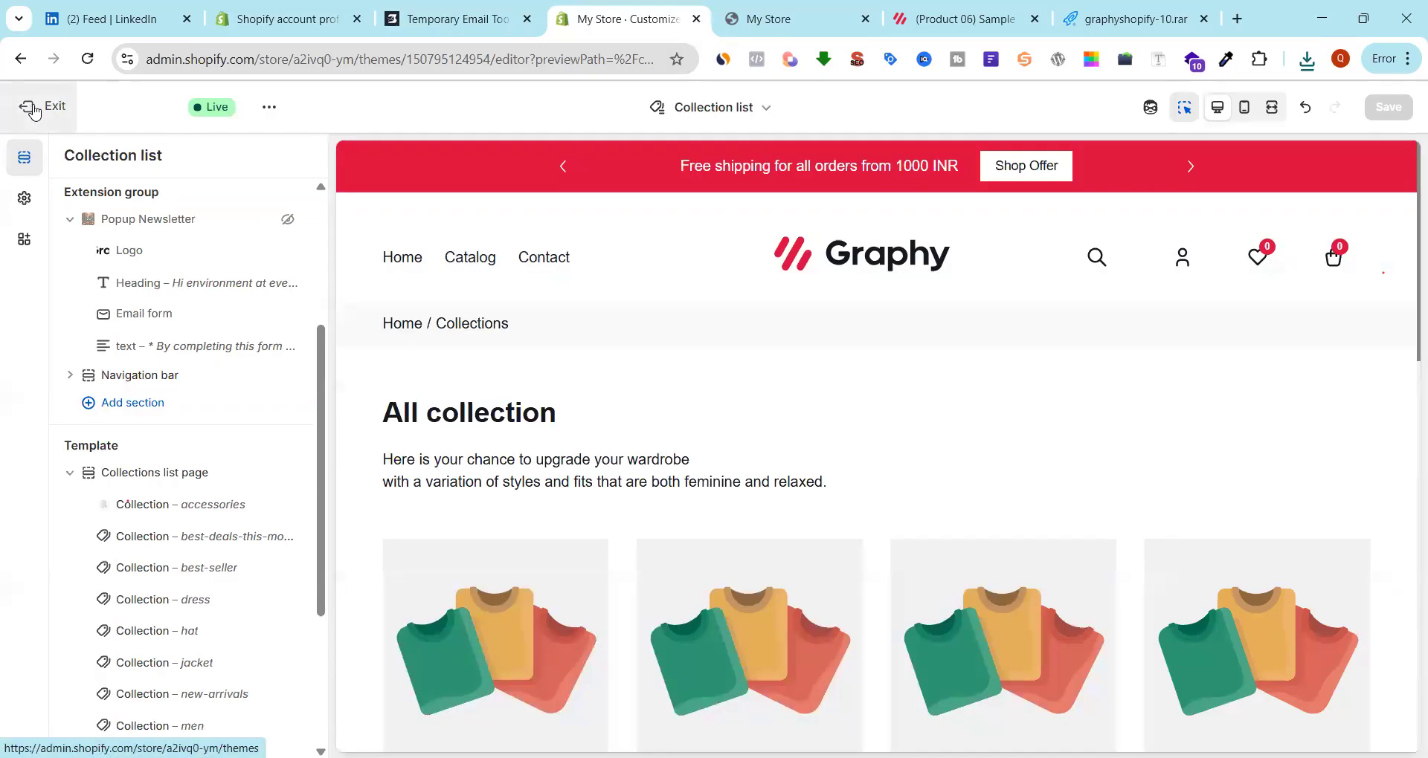
click(770, 18)
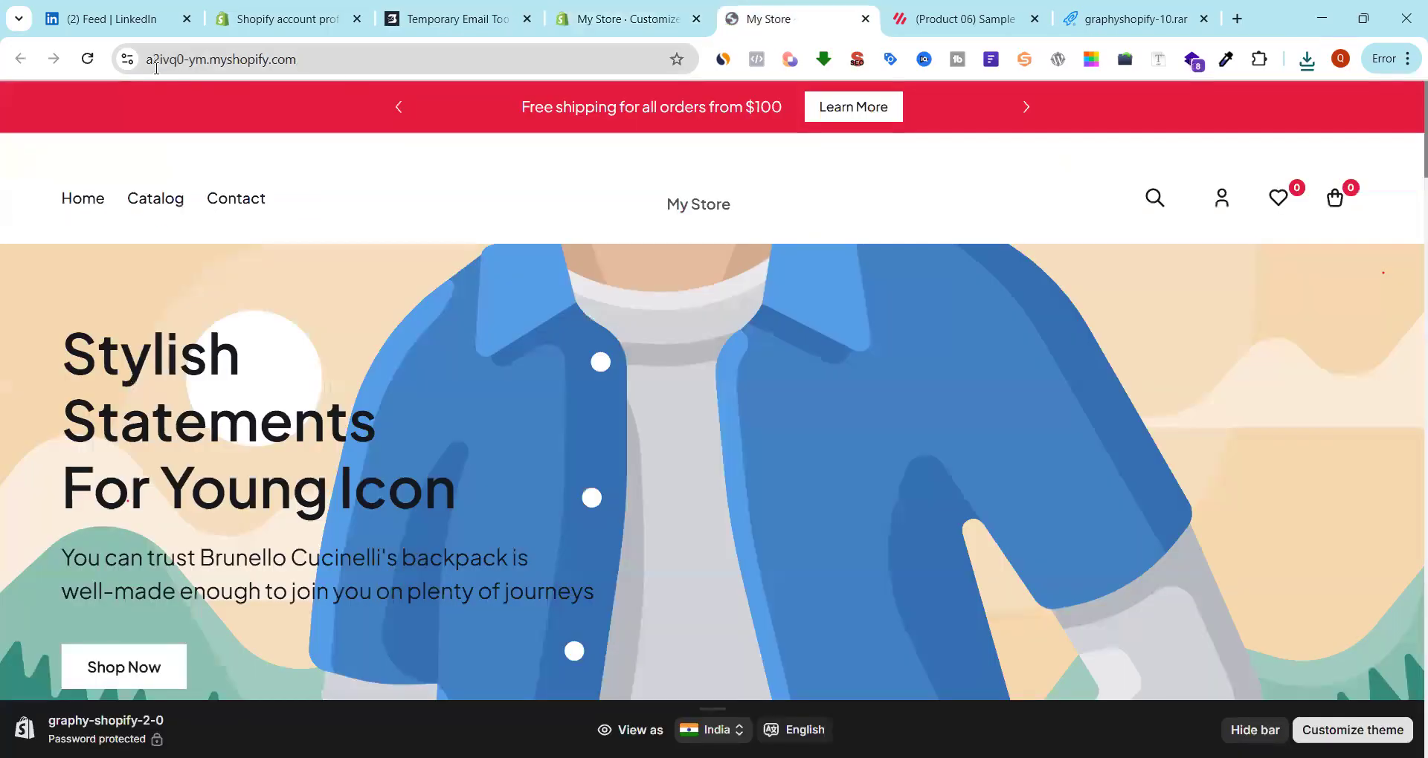
click(87, 59)
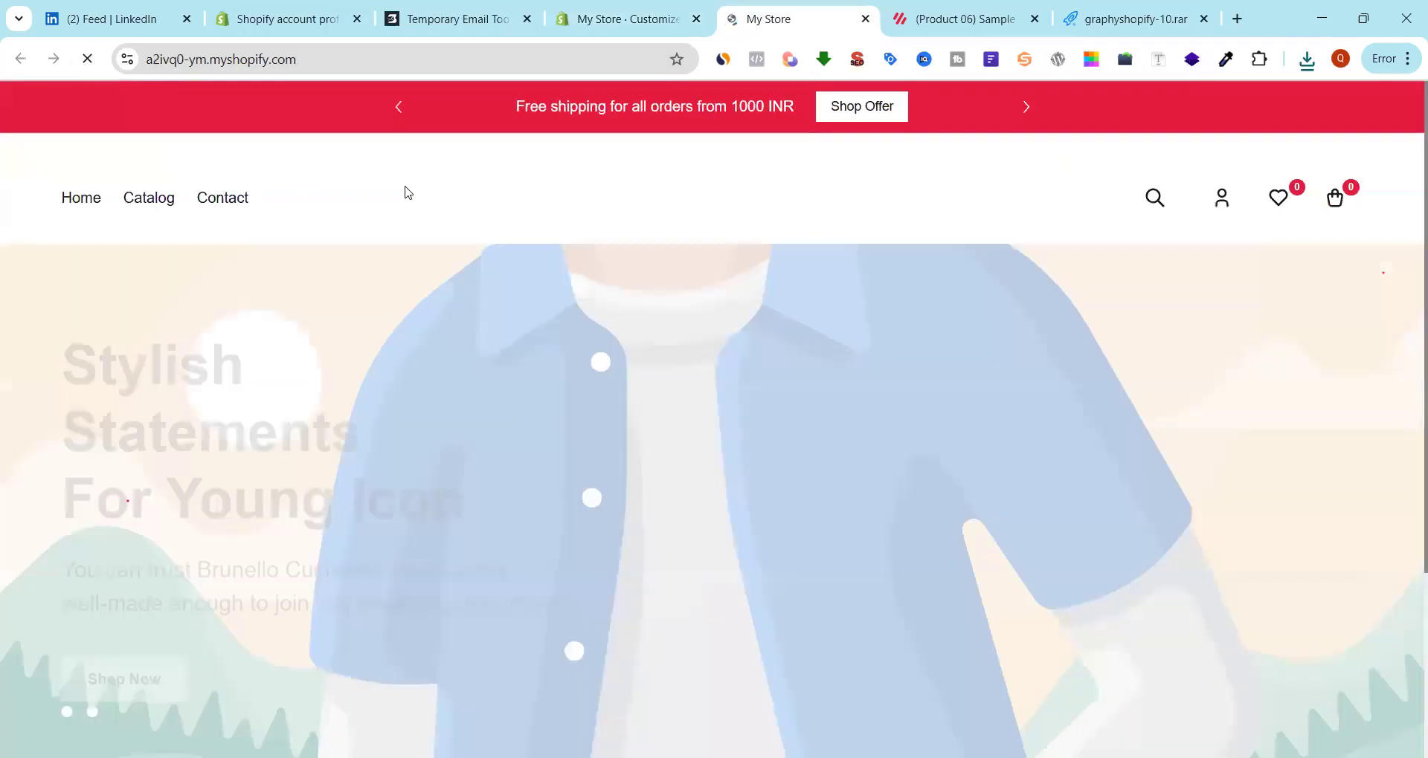
scroll(903, 359, down, 8)
scroll(906, 366, down, 5)
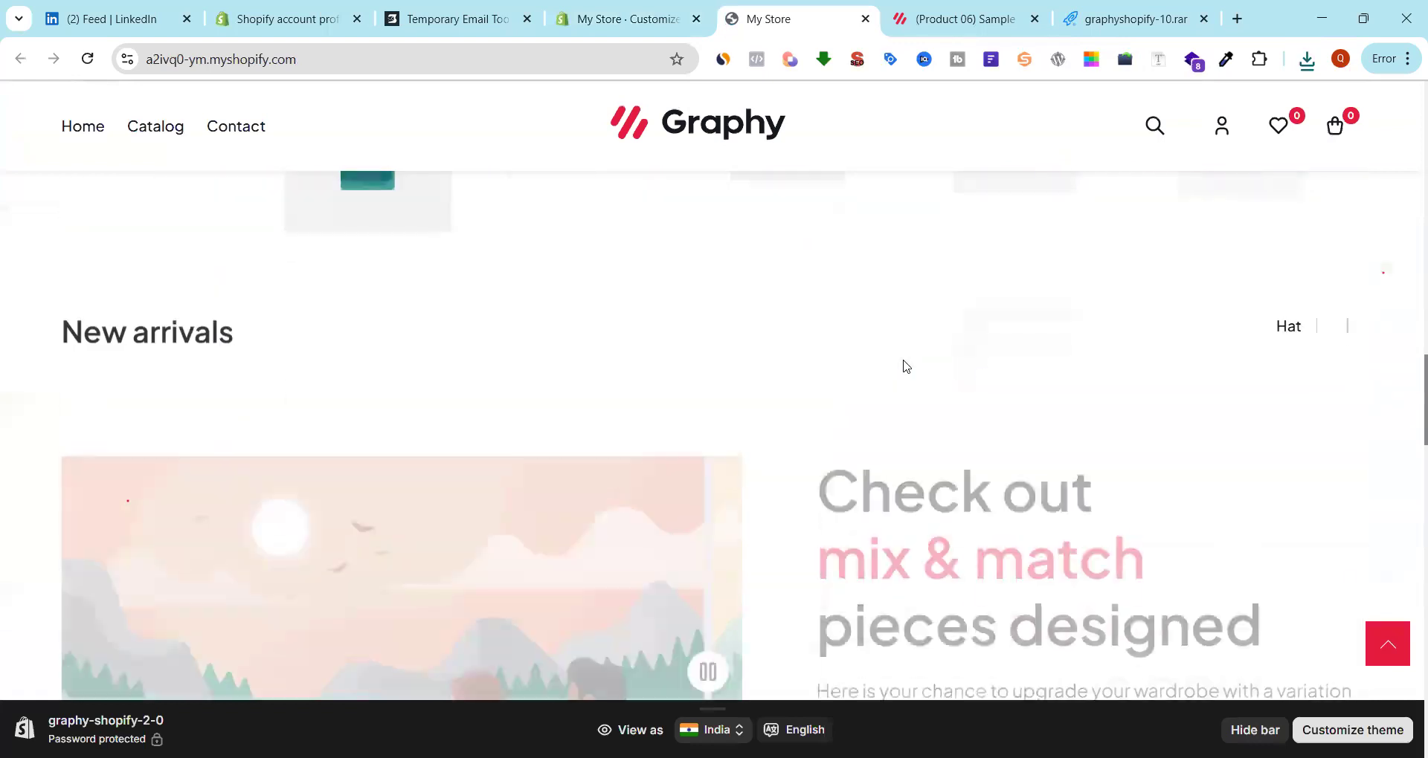
scroll(906, 365, down, 12)
scroll(905, 365, up, 6)
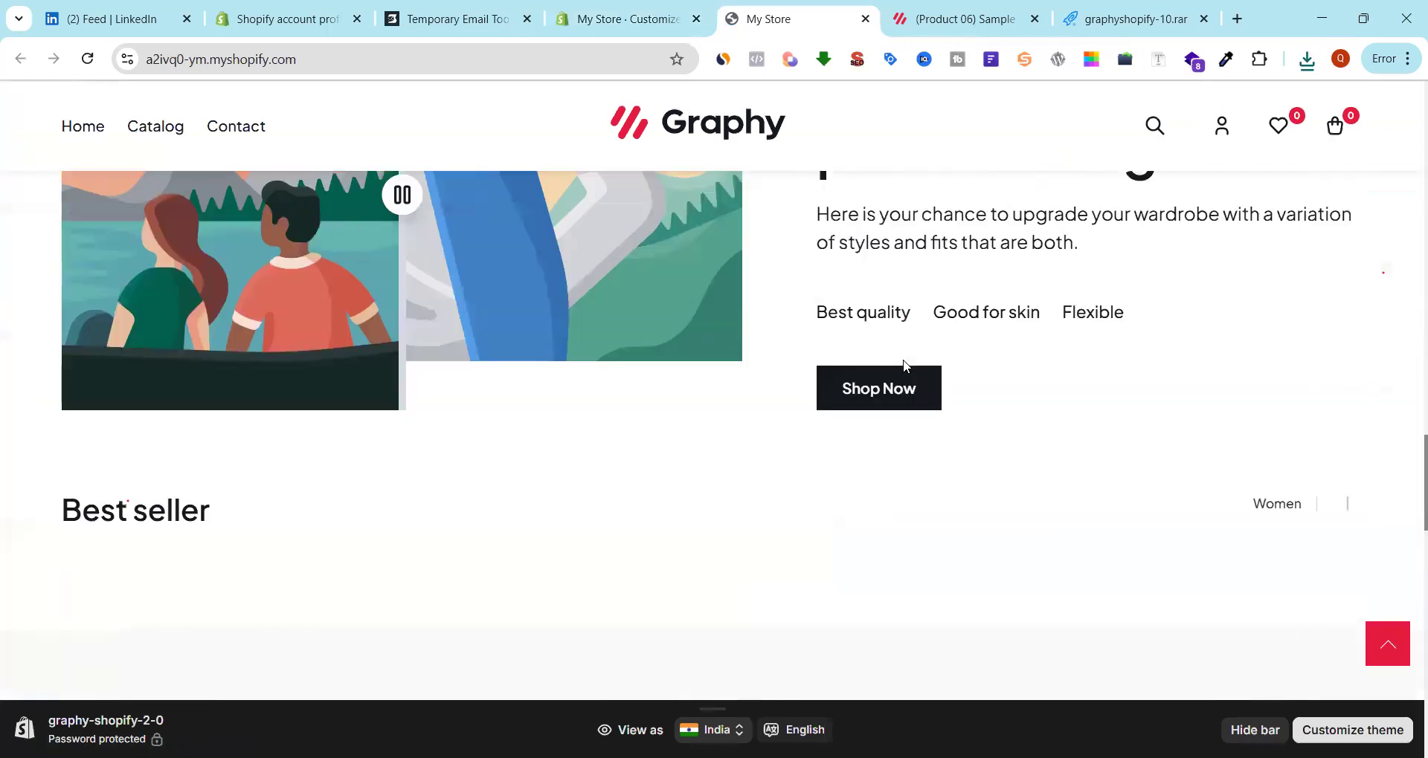
scroll(904, 365, up, 15)
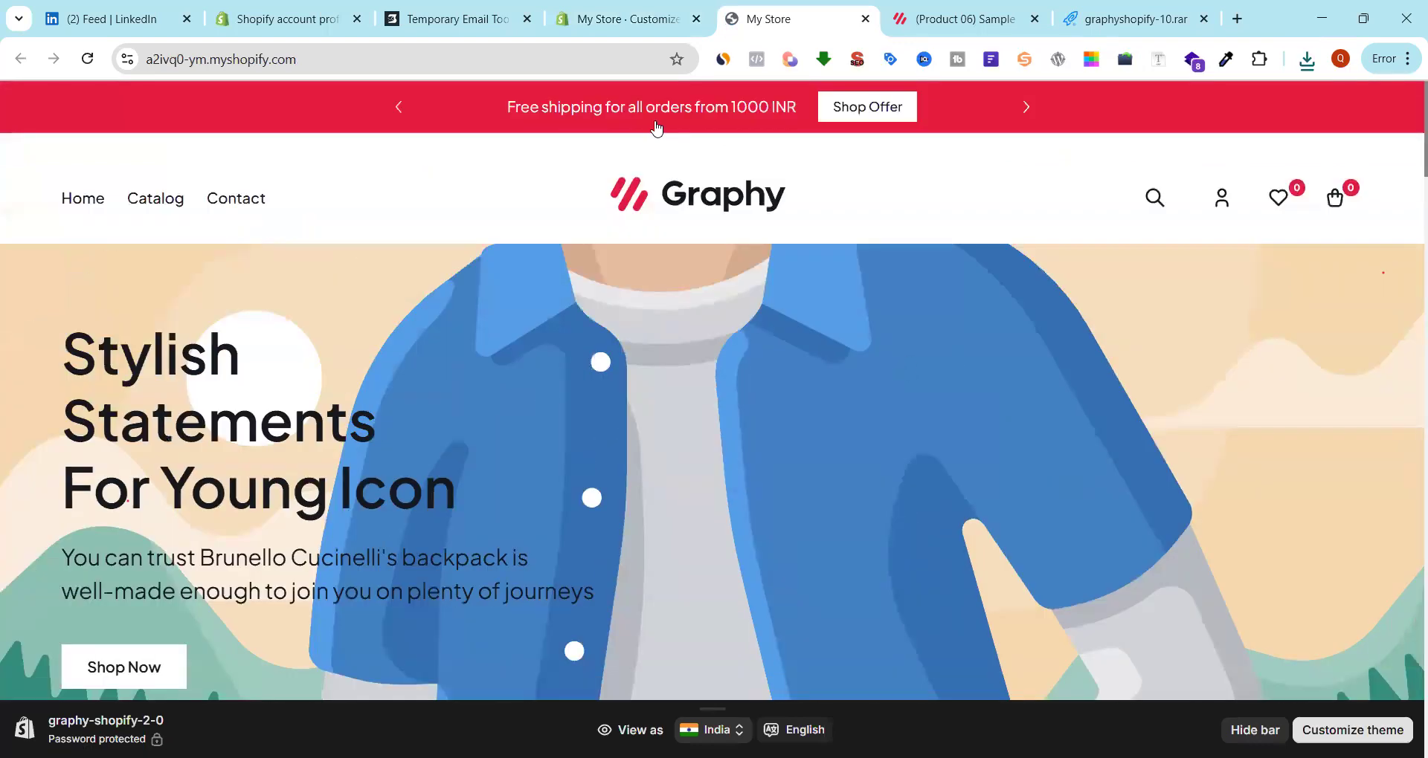
Return to the theme editor and look over the remaining Collection blocks and Footer sections of the Collection list template
click(591, 21)
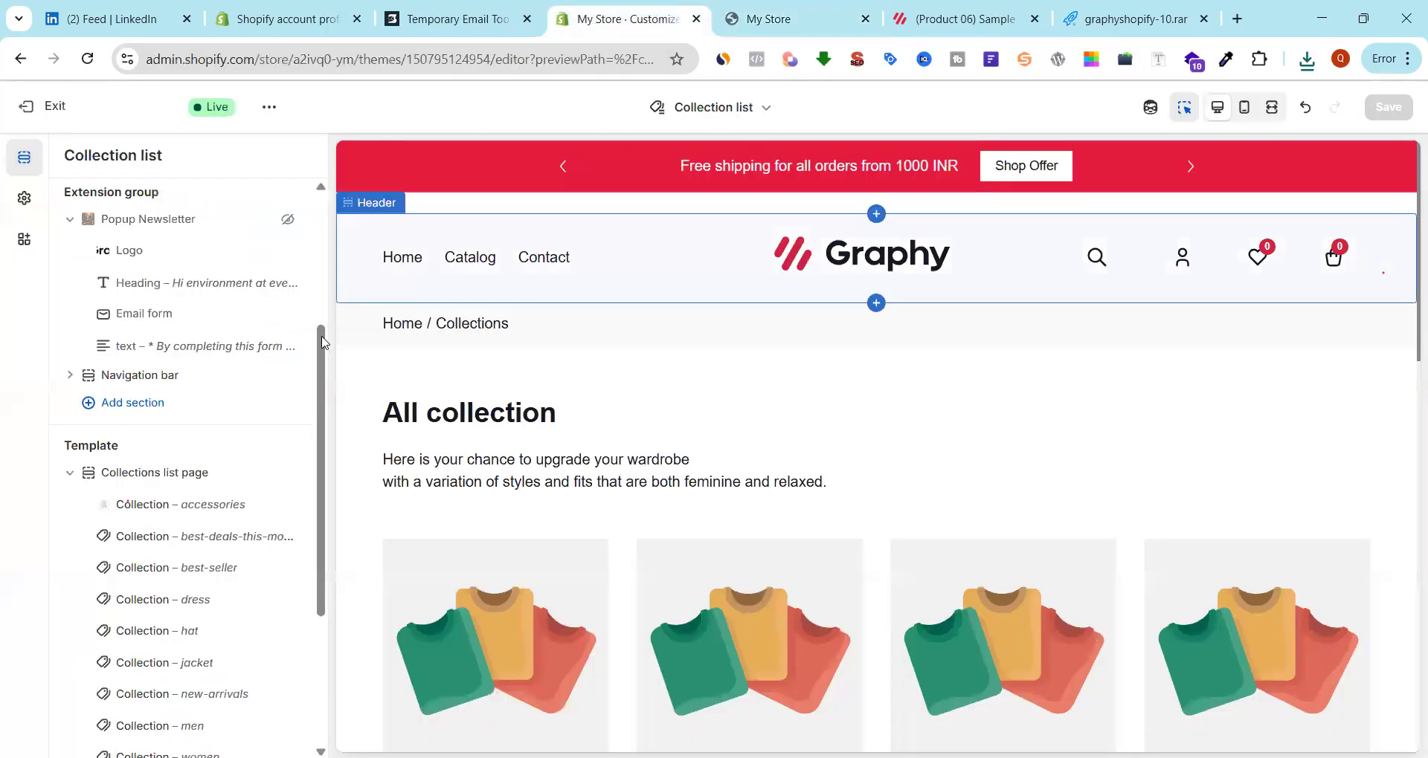
scroll(171, 573, down, 1)
scroll(171, 573, down, 2)
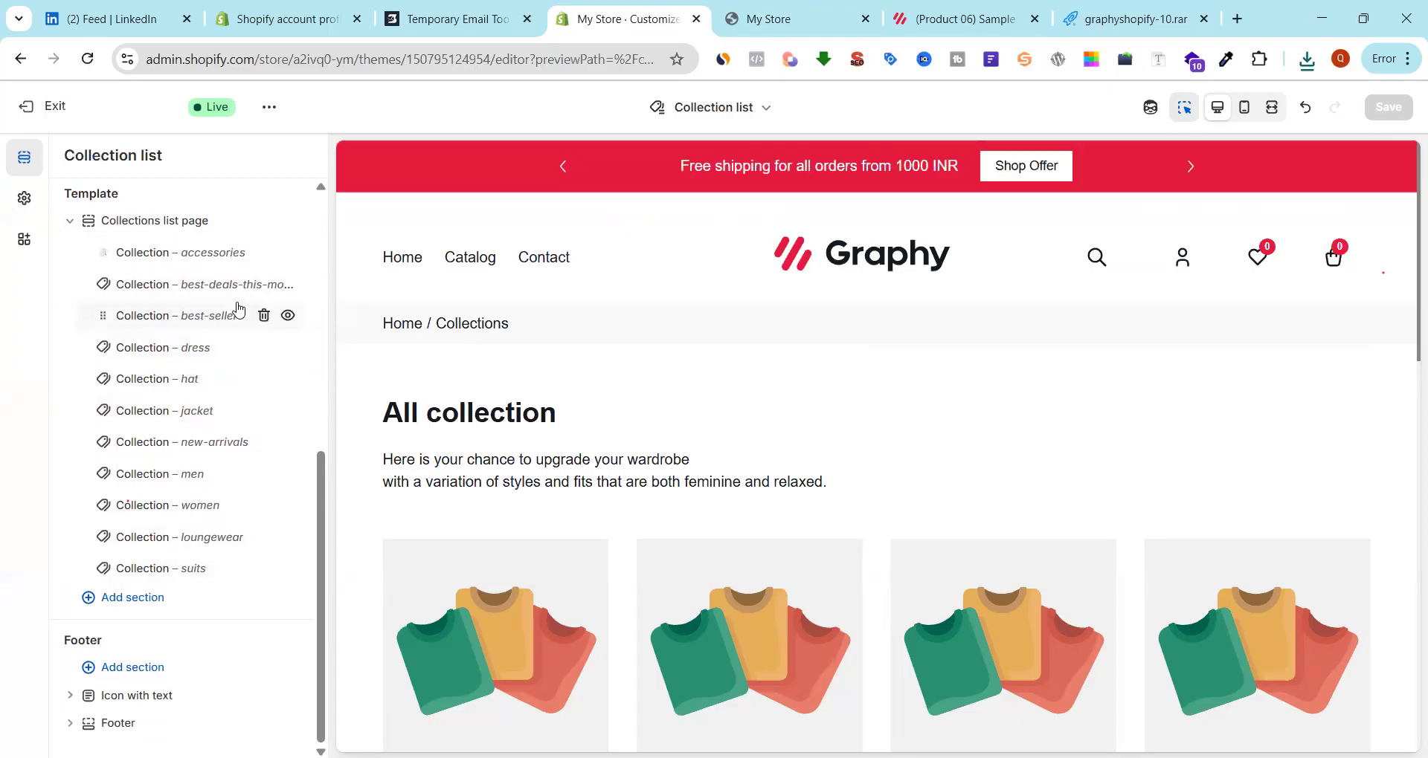
Go back to the Graphy demo homepage and examine its collection banners and featured categories
click(959, 19)
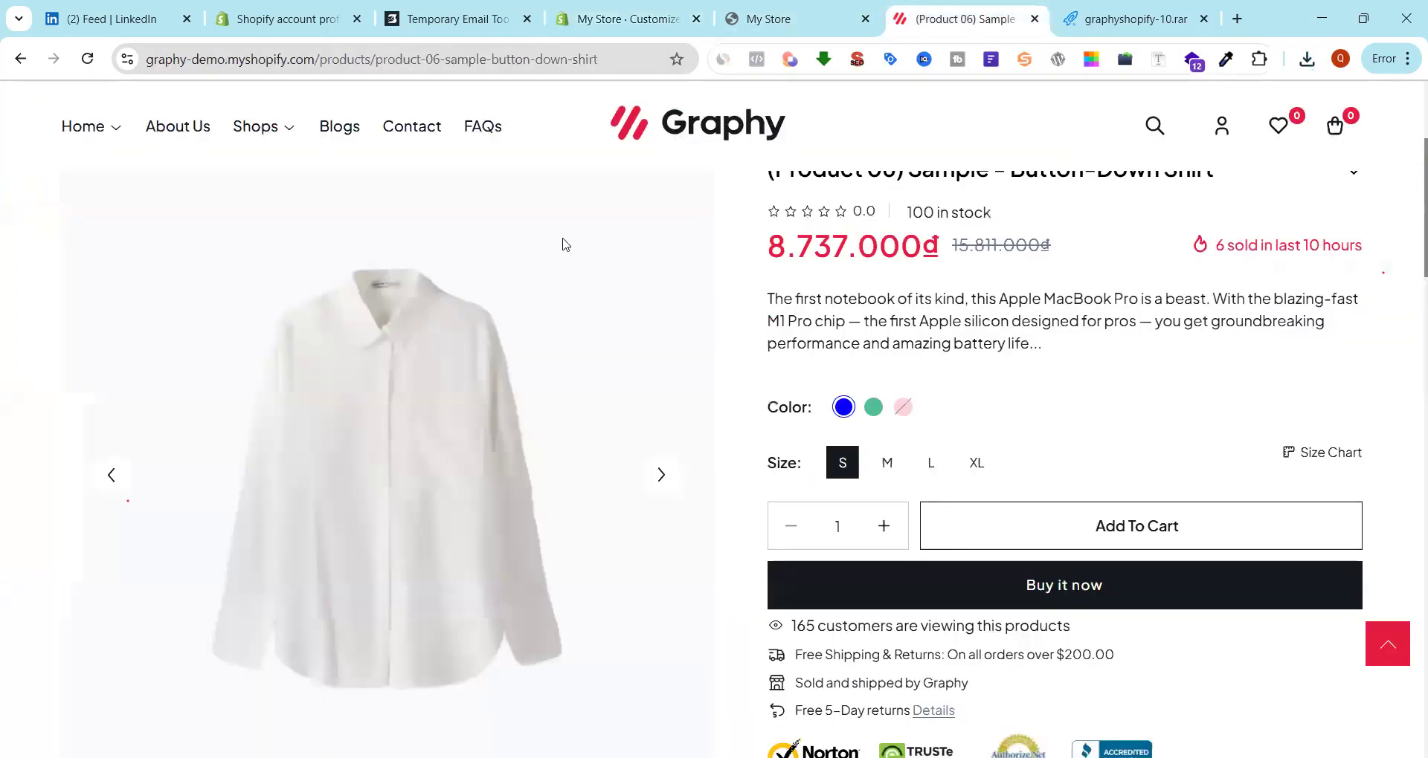
click(20, 59)
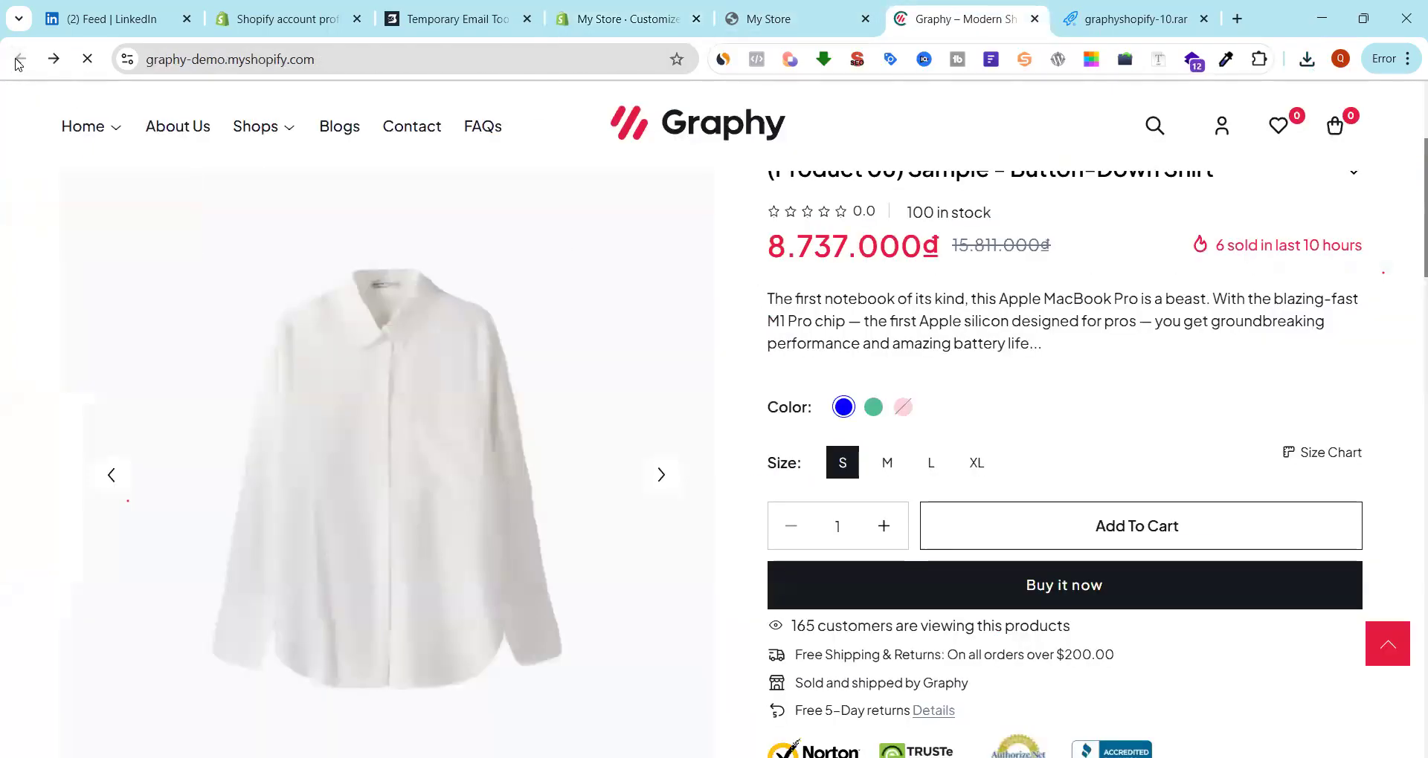
scroll(736, 386, down, 10)
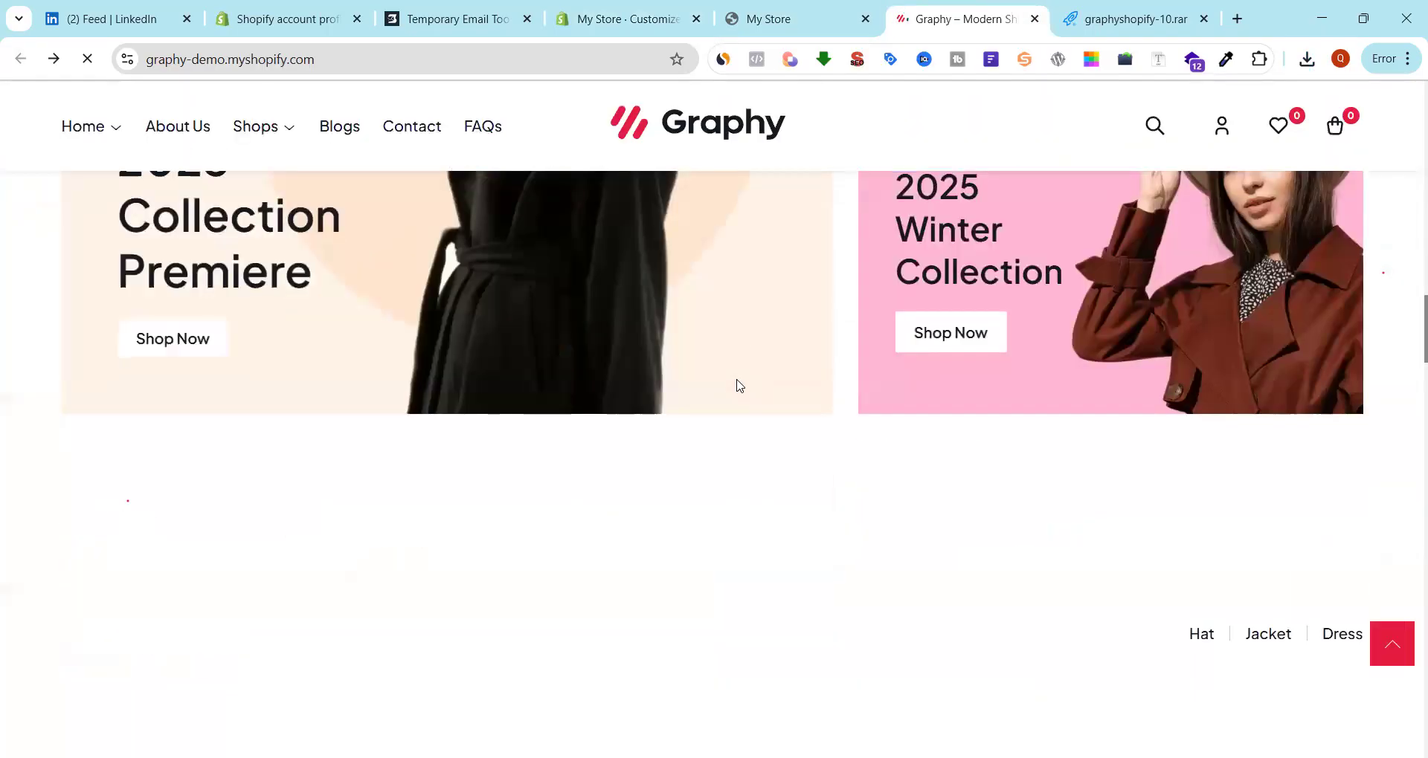
scroll(736, 386, up, 10)
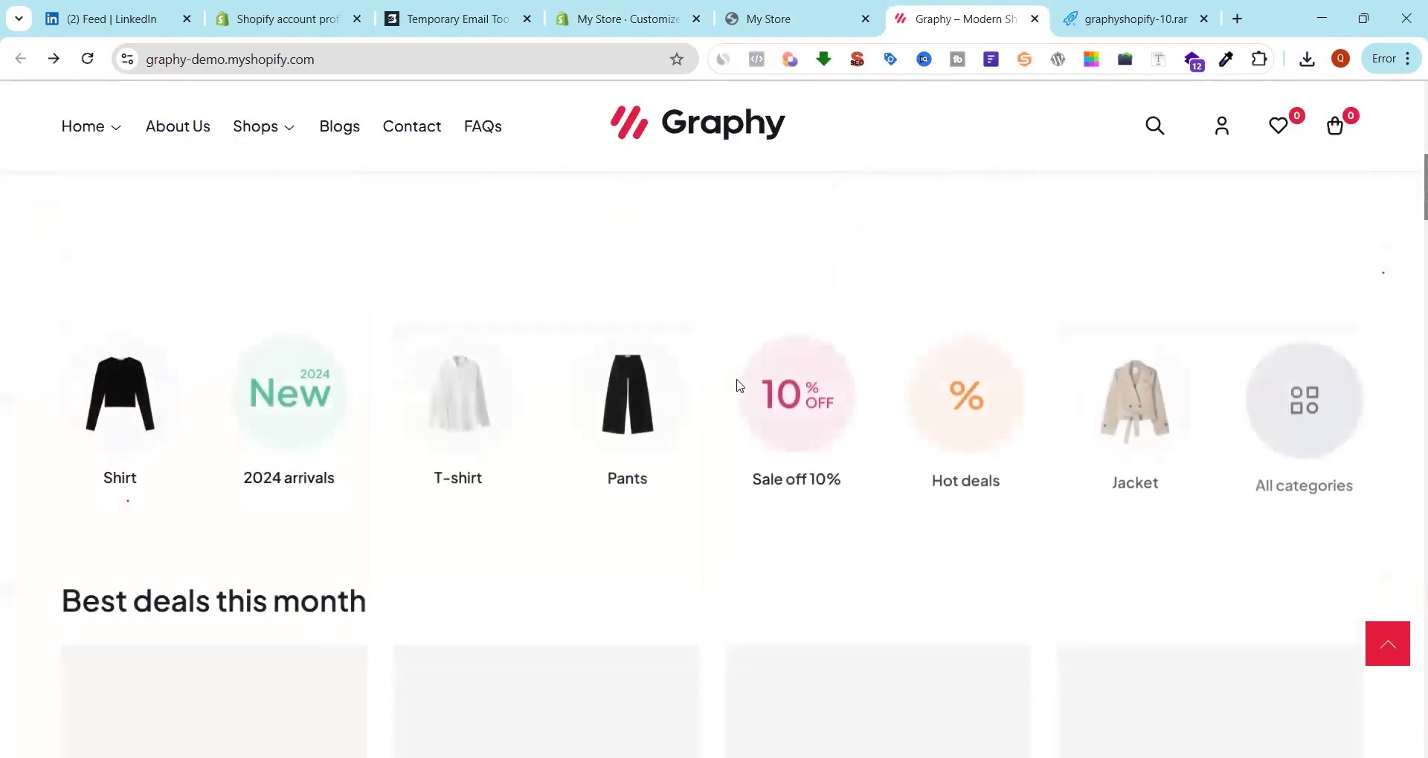
Look over the demo's Best deals products, return to the theme editor and check the accessories Collection block's settings
scroll(496, 459, down, 4)
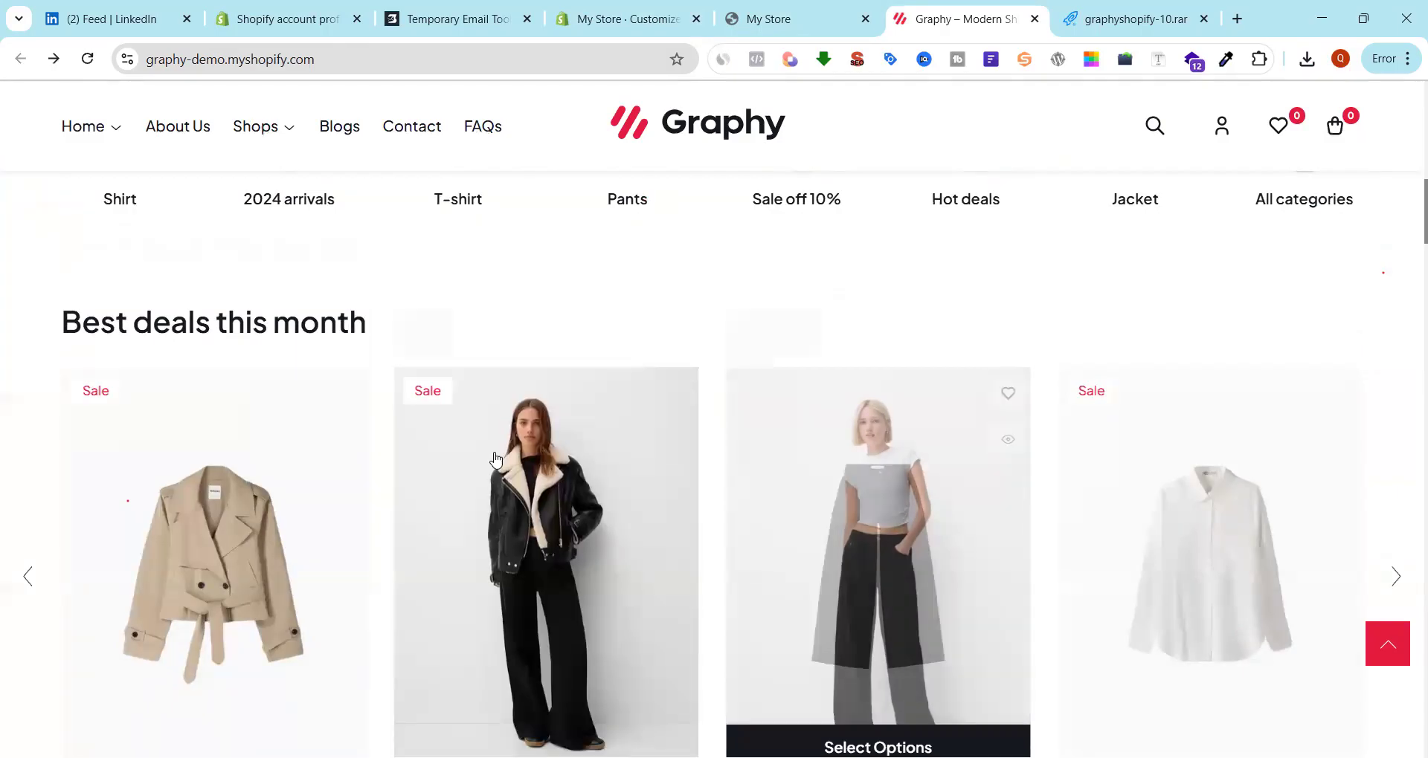
scroll(414, 456, down, 4)
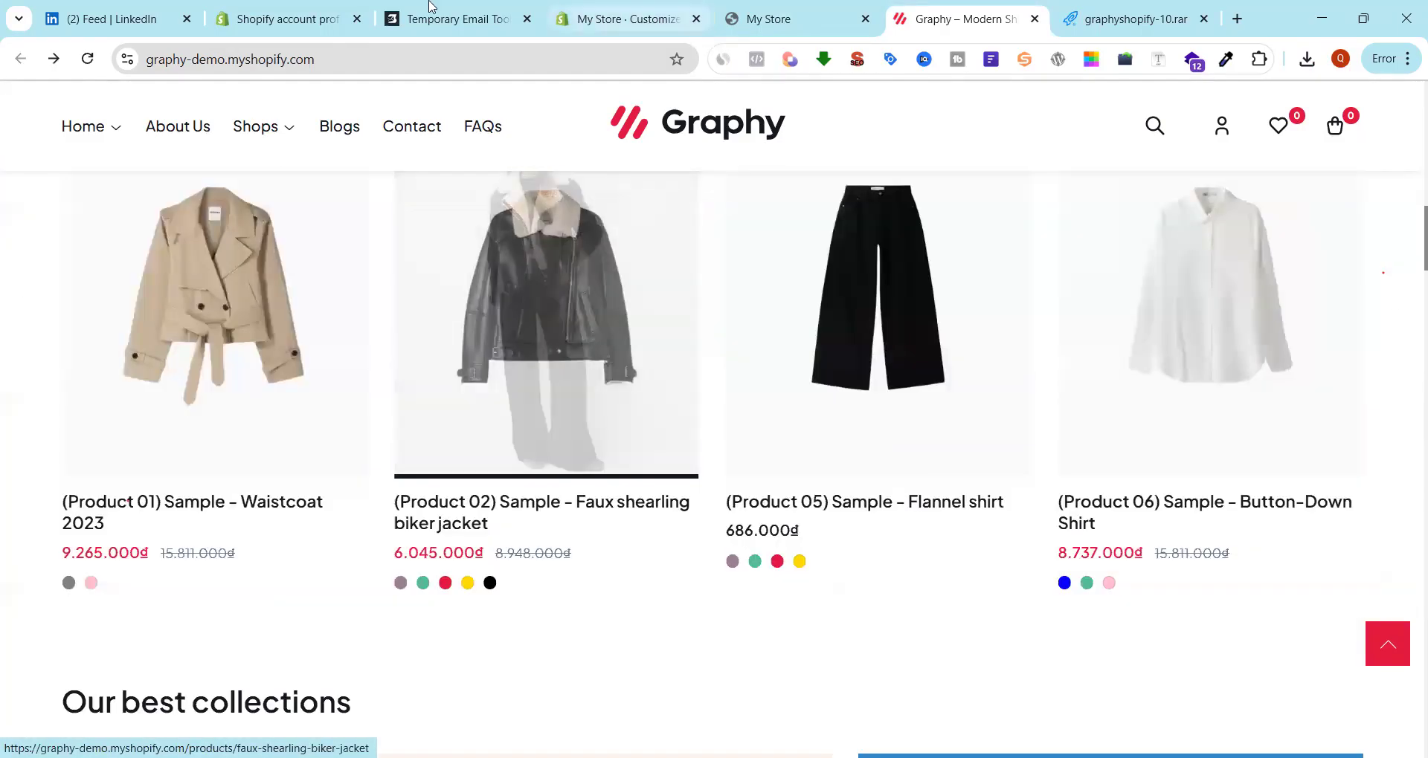
click(604, 22)
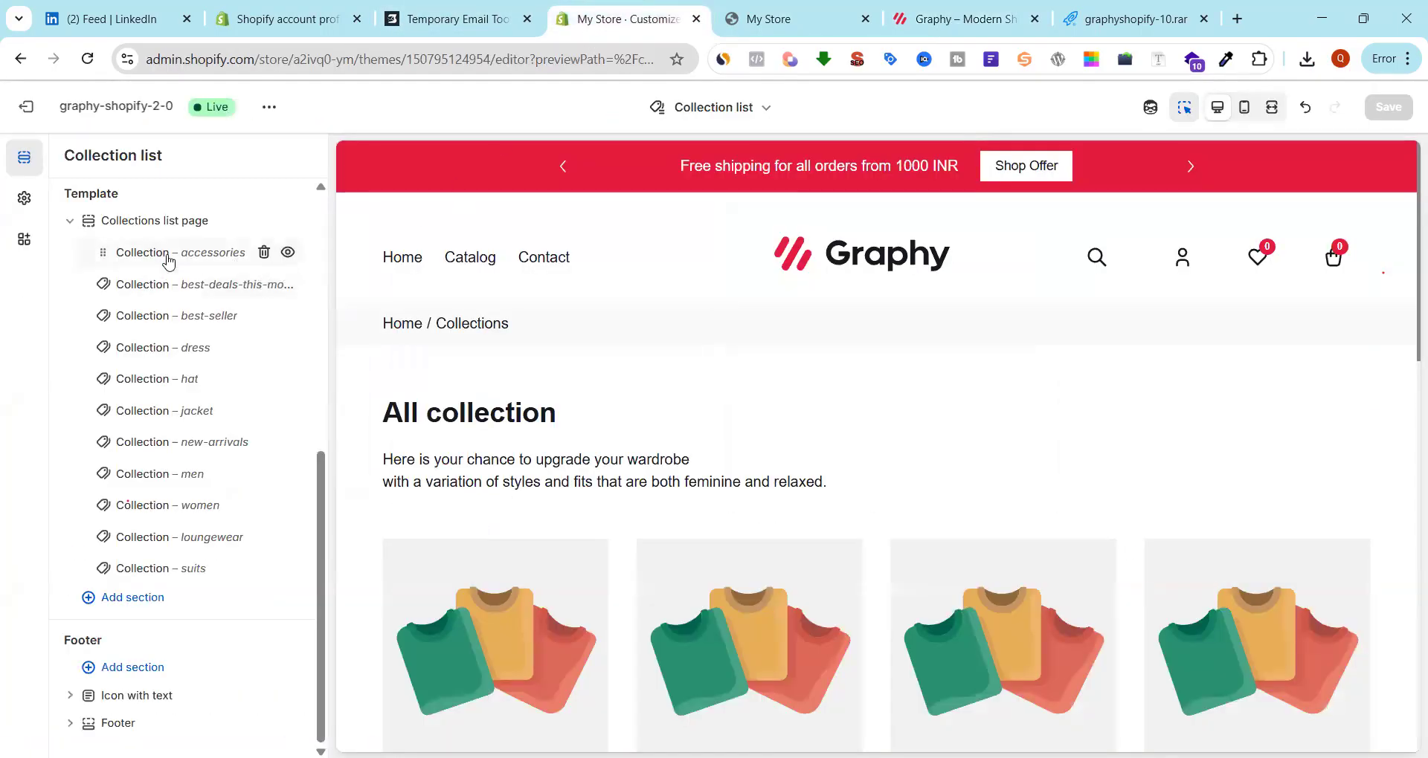
click(169, 257)
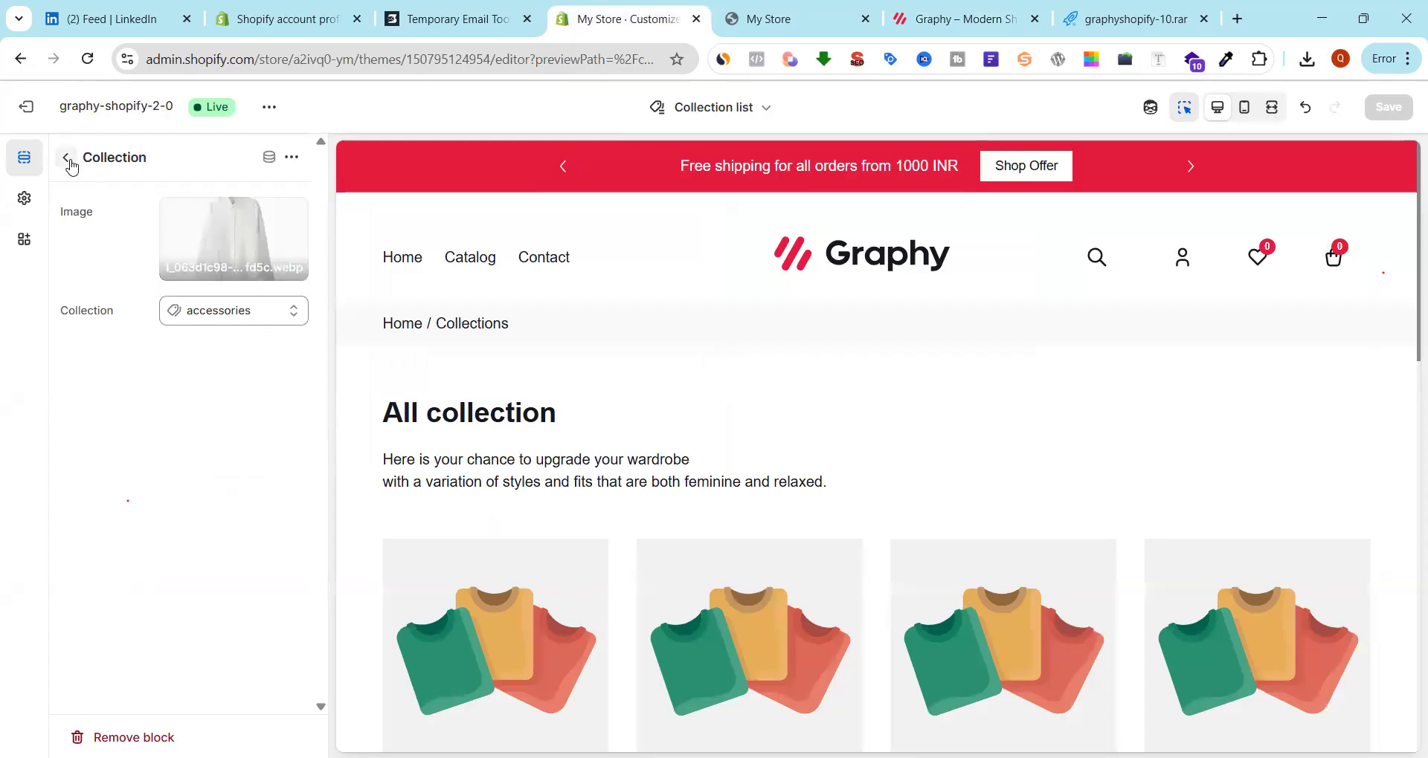
click(66, 158)
click(136, 317)
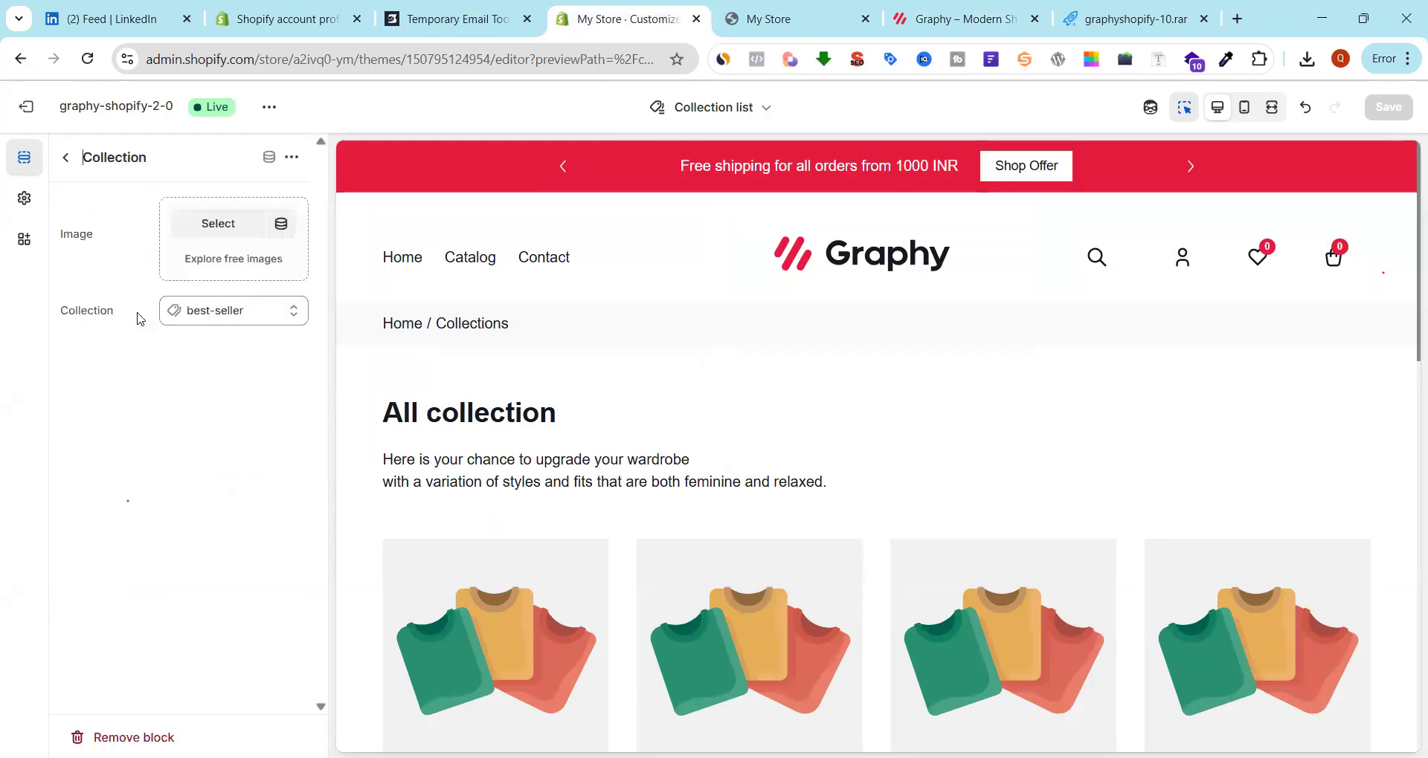
click(226, 229)
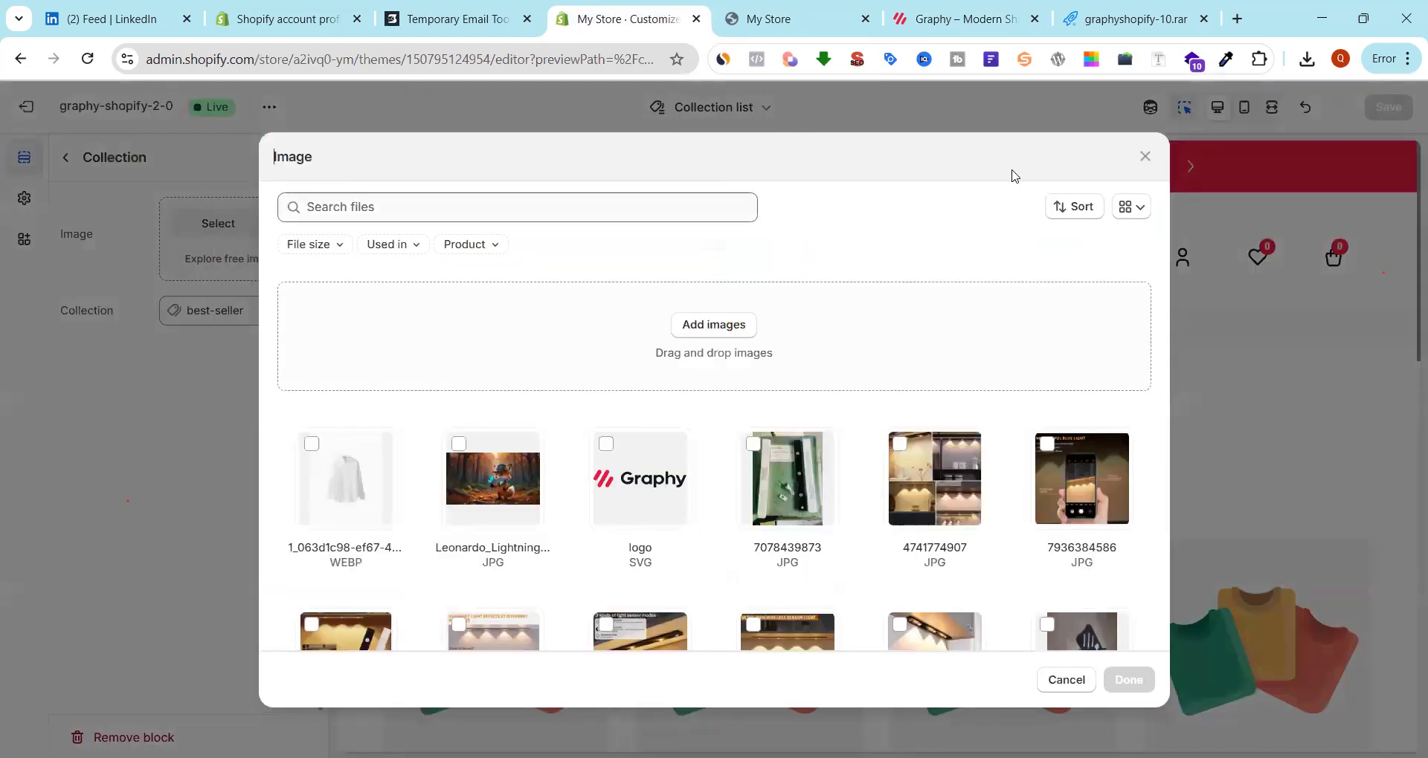
click(1145, 156)
click(66, 157)
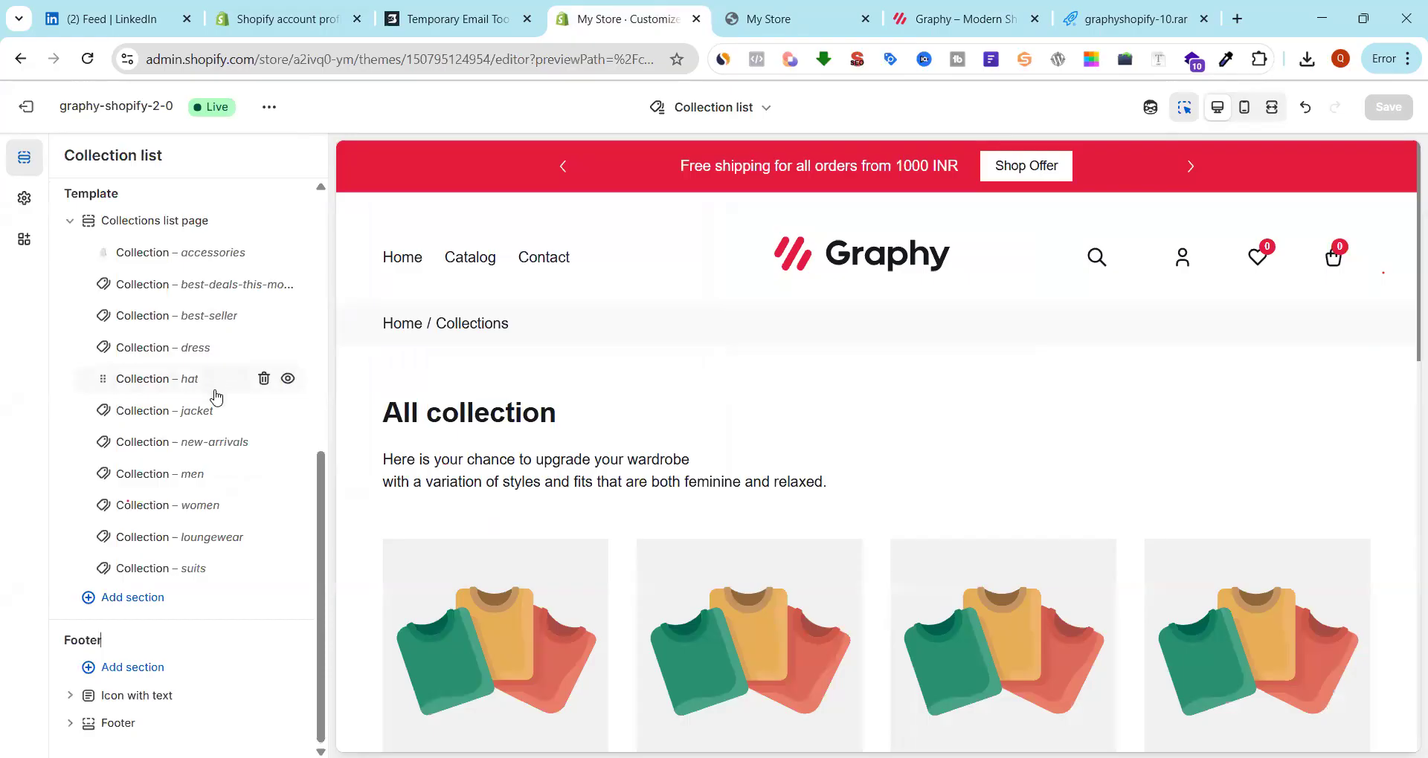
scroll(184, 530, up, 1)
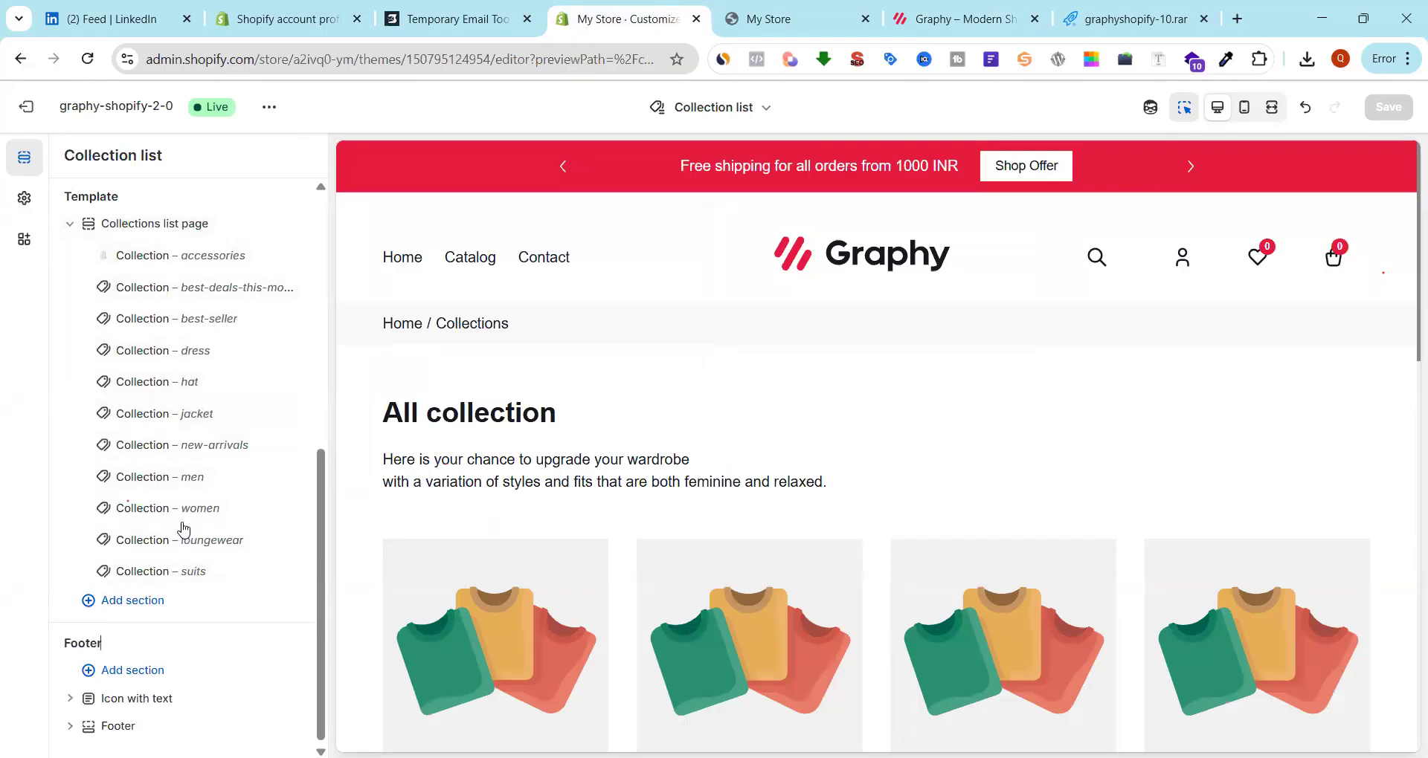
scroll(183, 531, up, 7)
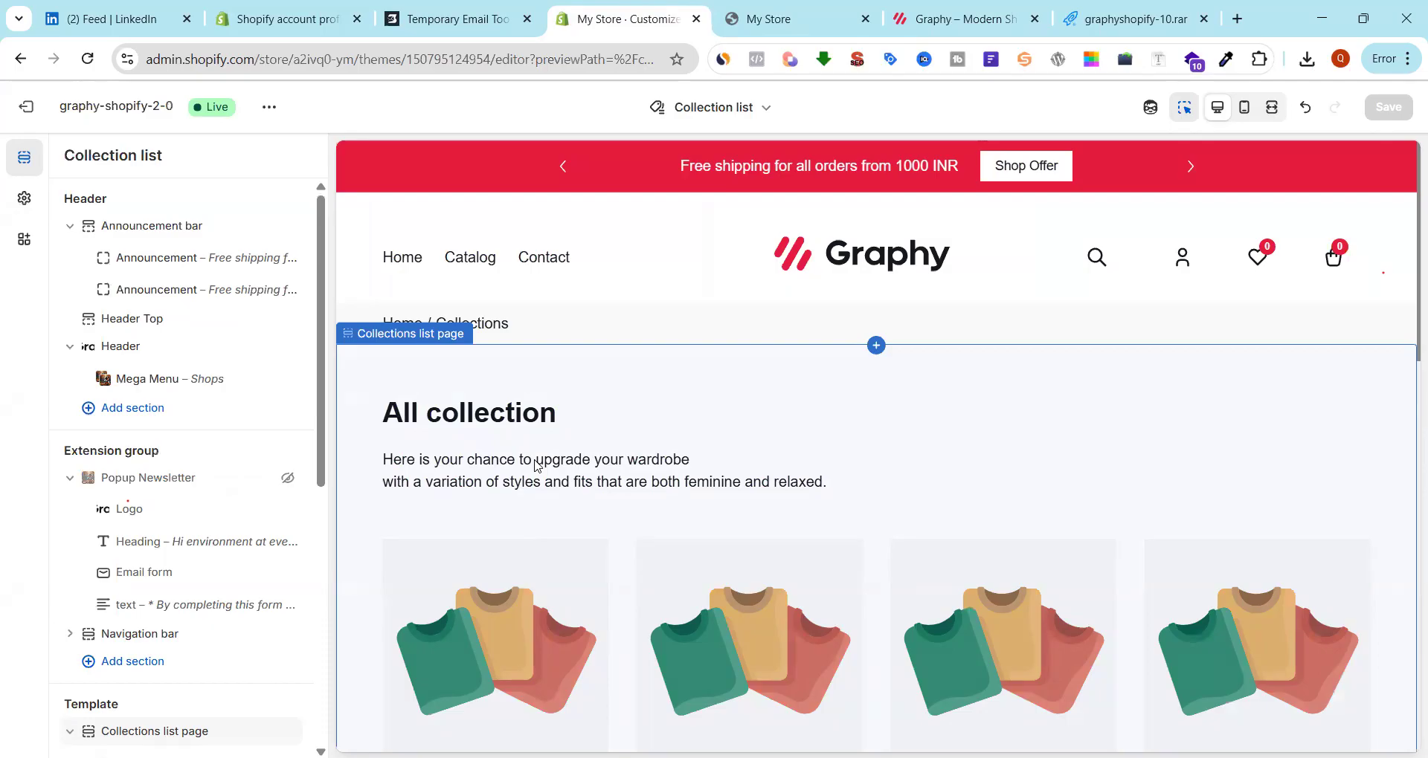
Return to the Graphy demo homepage and check the 2025 Collection Premiere banner for an image save option
click(974, 18)
scroll(749, 414, up, 10)
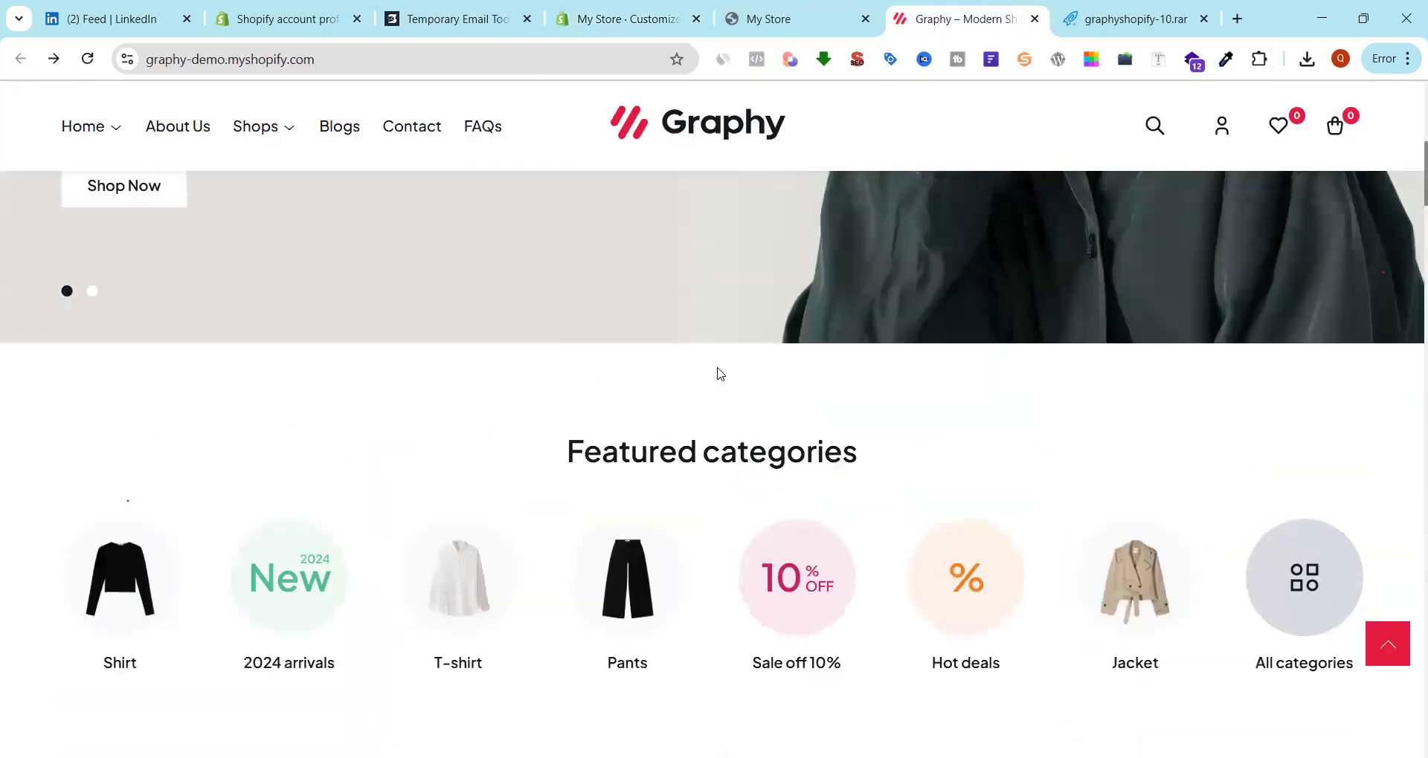
scroll(919, 359, down, 5)
scroll(922, 365, down, 15)
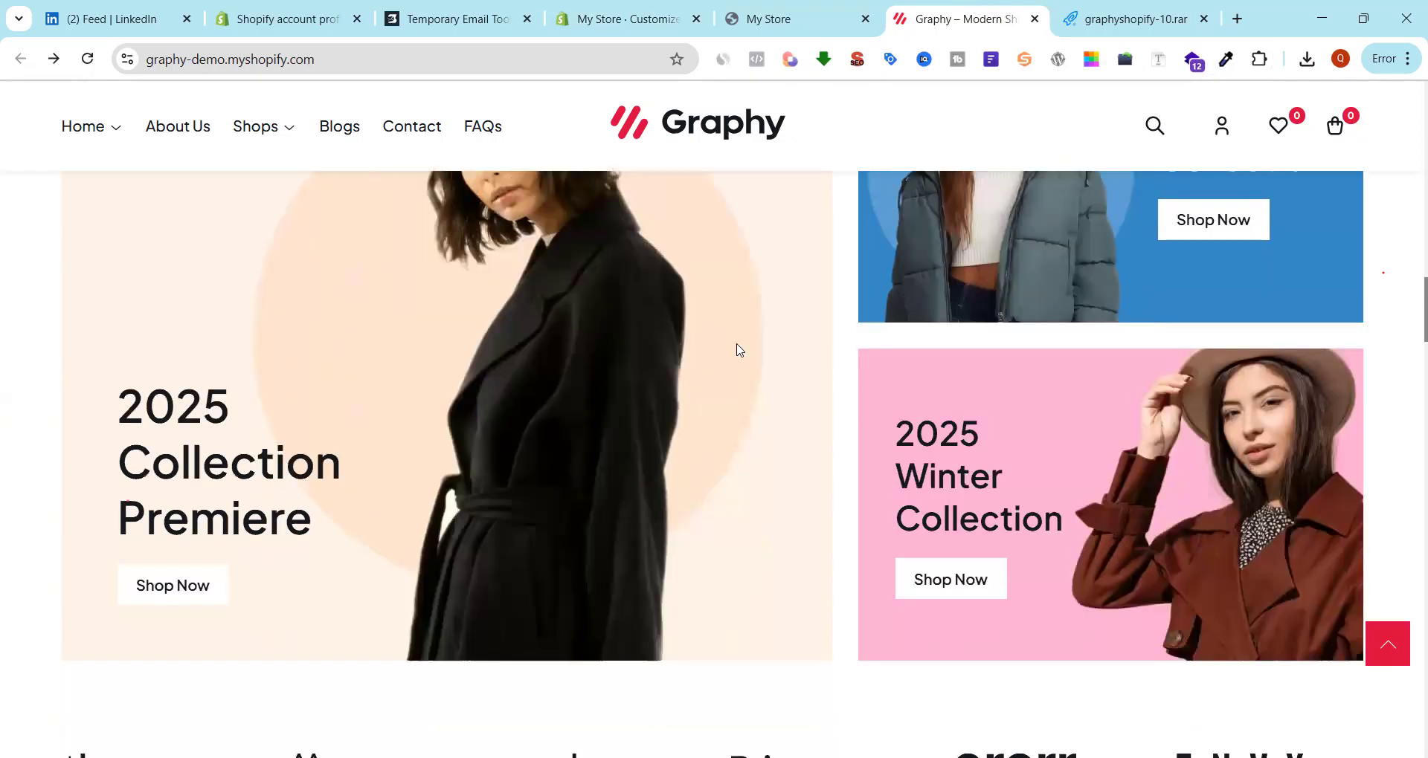
right_click(629, 332)
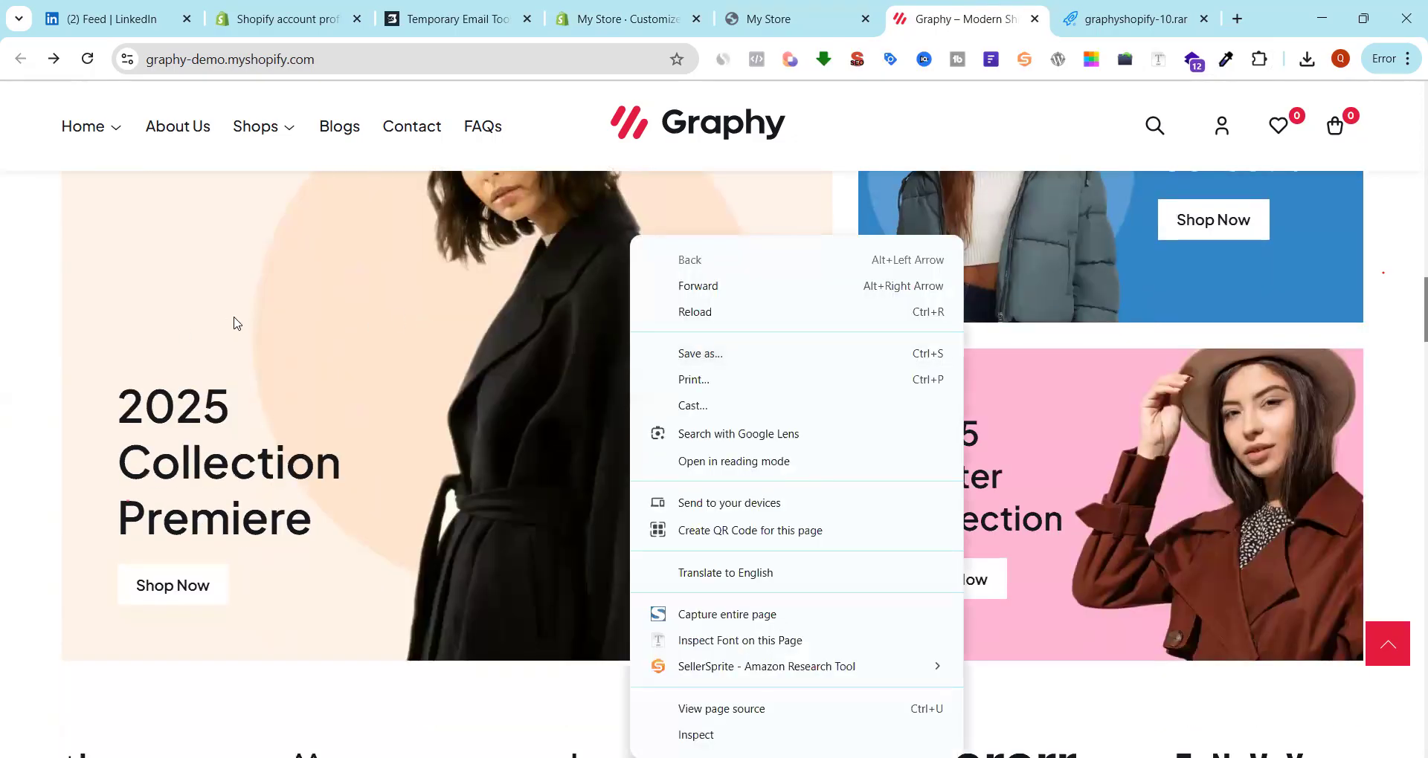
click(234, 324)
right_click(337, 334)
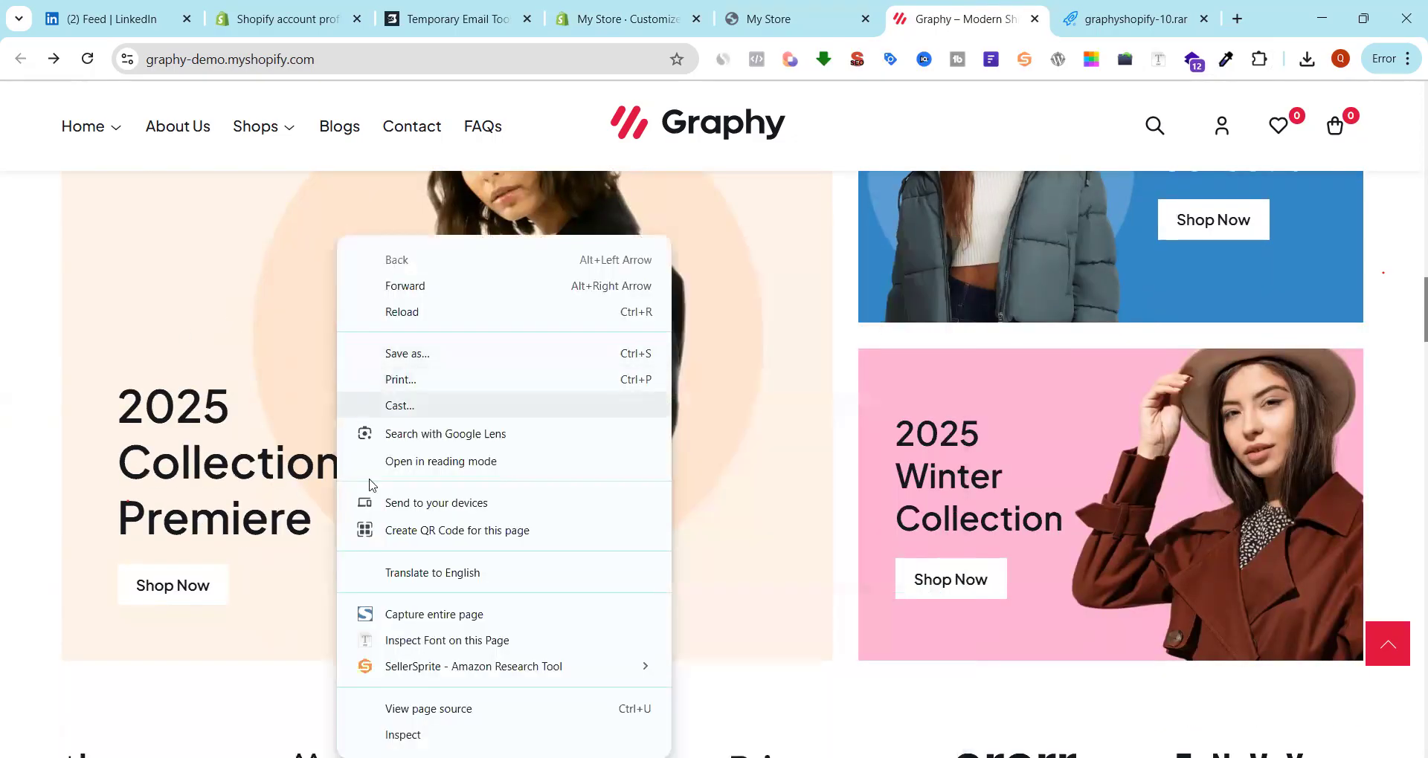
click(106, 386)
Check the Jacket Collection banner under Our best collections for an image save option
scroll(223, 312, up, 5)
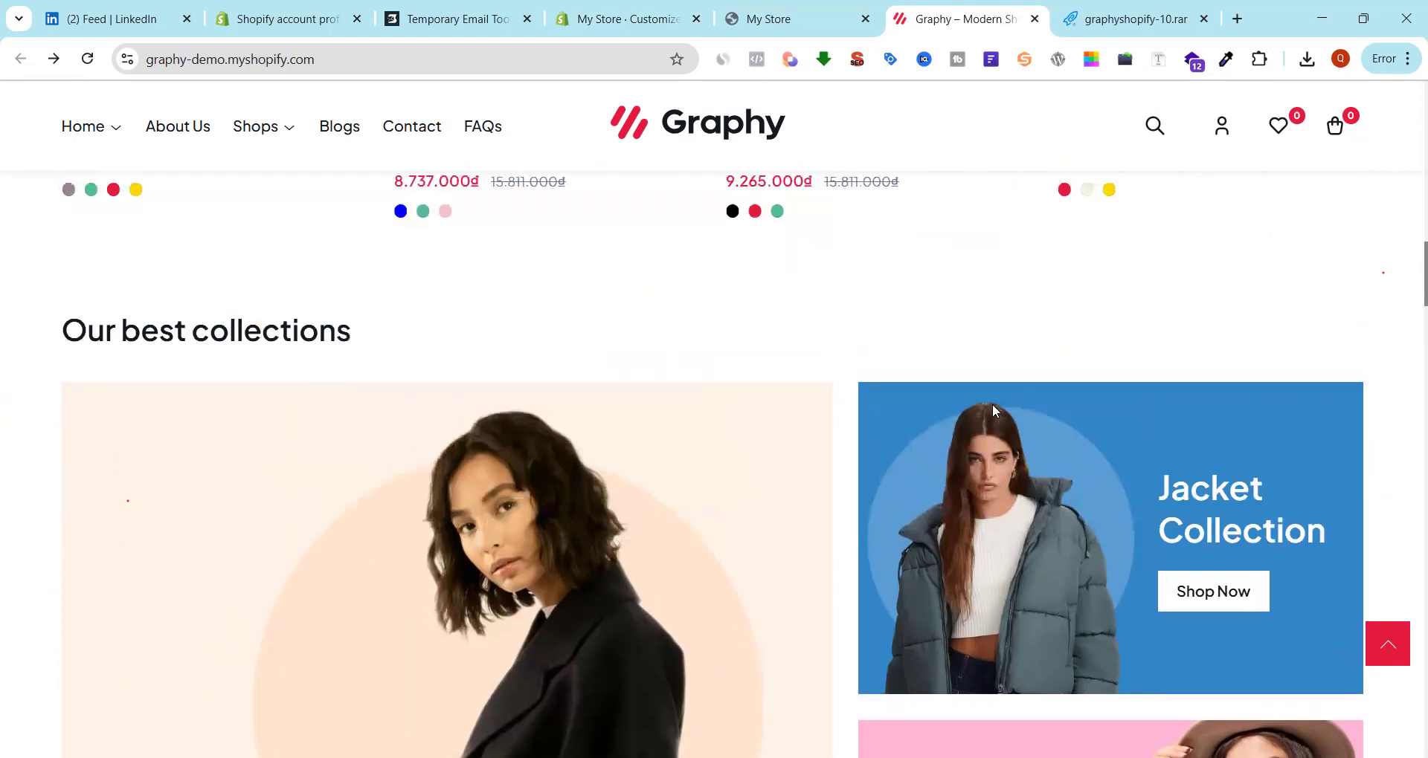
scroll(992, 404, down, 2)
right_click(1049, 341)
click(994, 311)
click(658, 330)
Look over the demo down to New arrivals and recheck the 2025 Collection Premiere banner for an image save option
scroll(640, 329, down, 11)
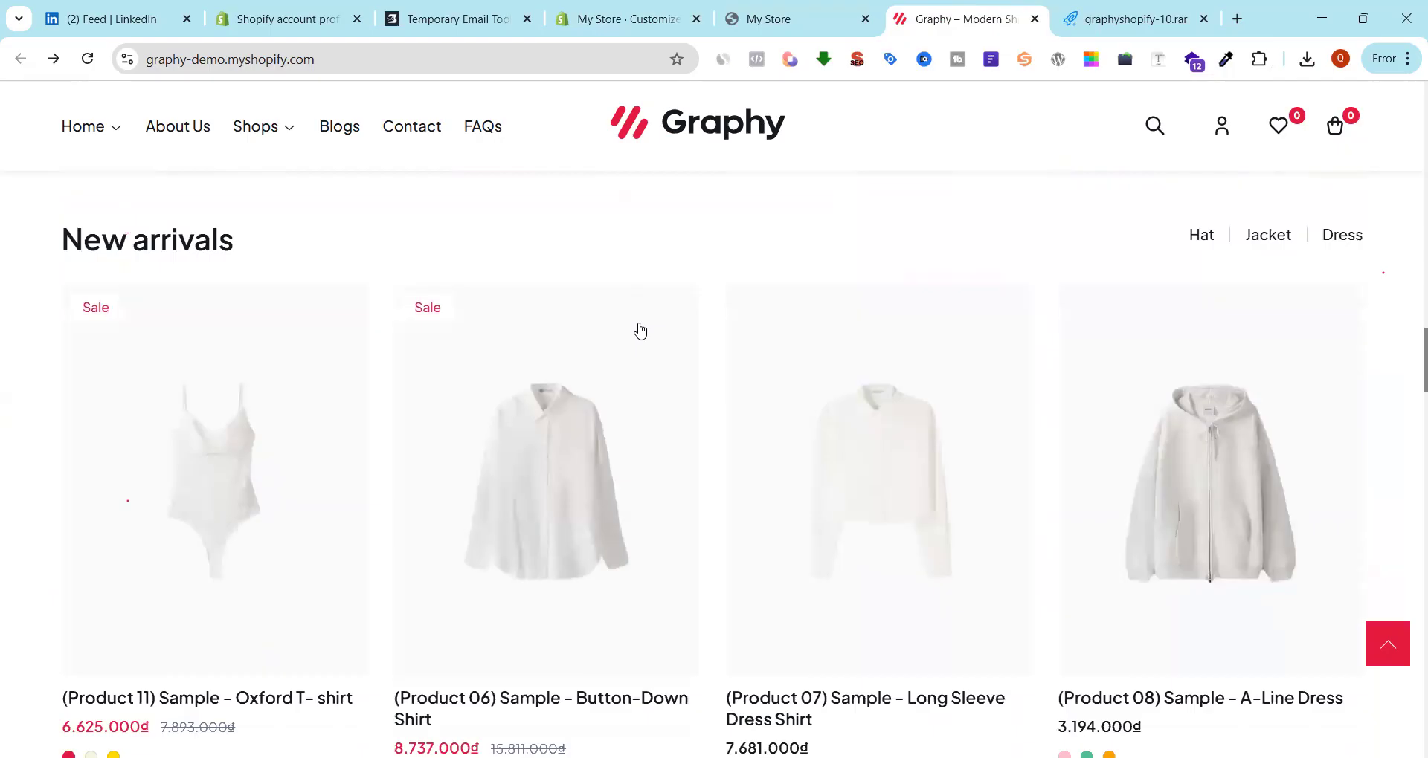
scroll(640, 329, up, 7)
scroll(640, 329, up, 4)
right_click(697, 303)
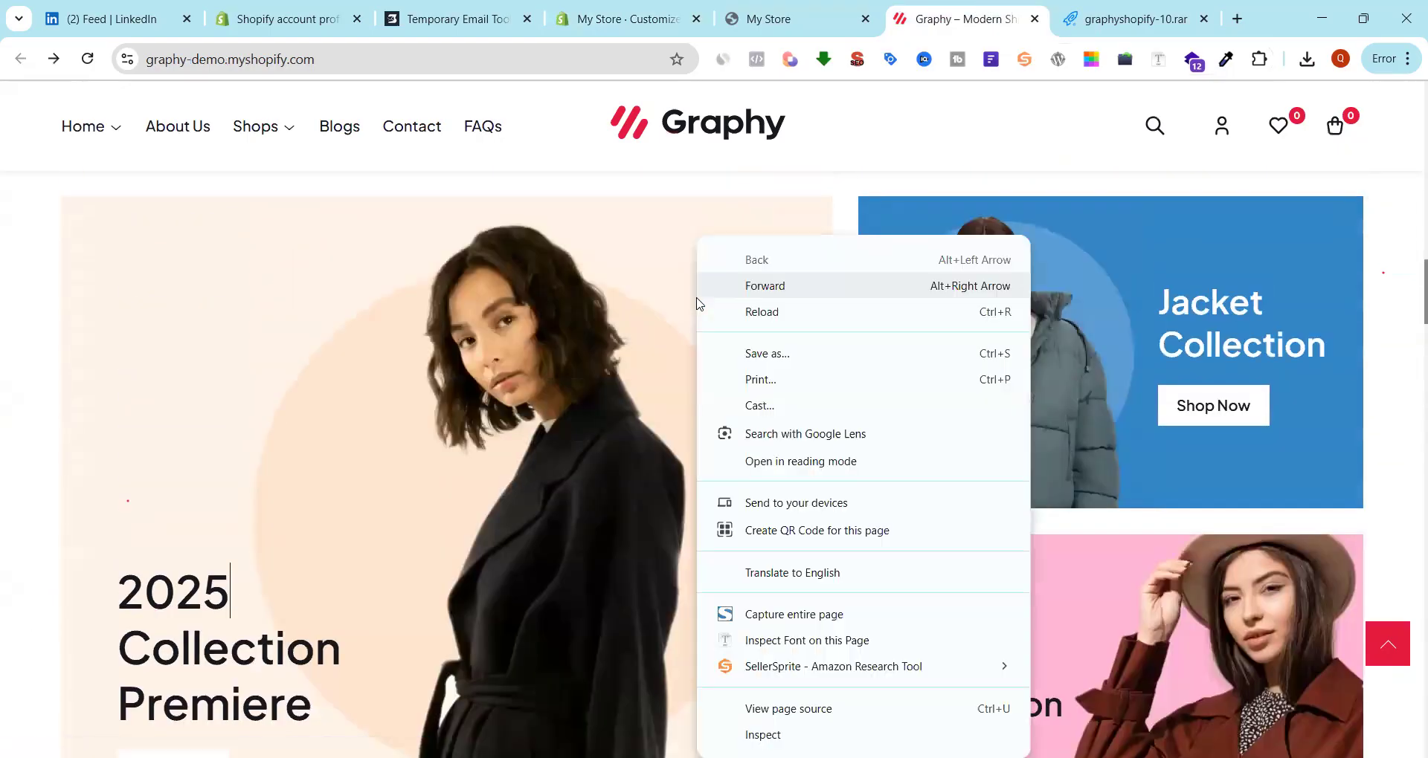
right_click(487, 257)
click(559, 230)
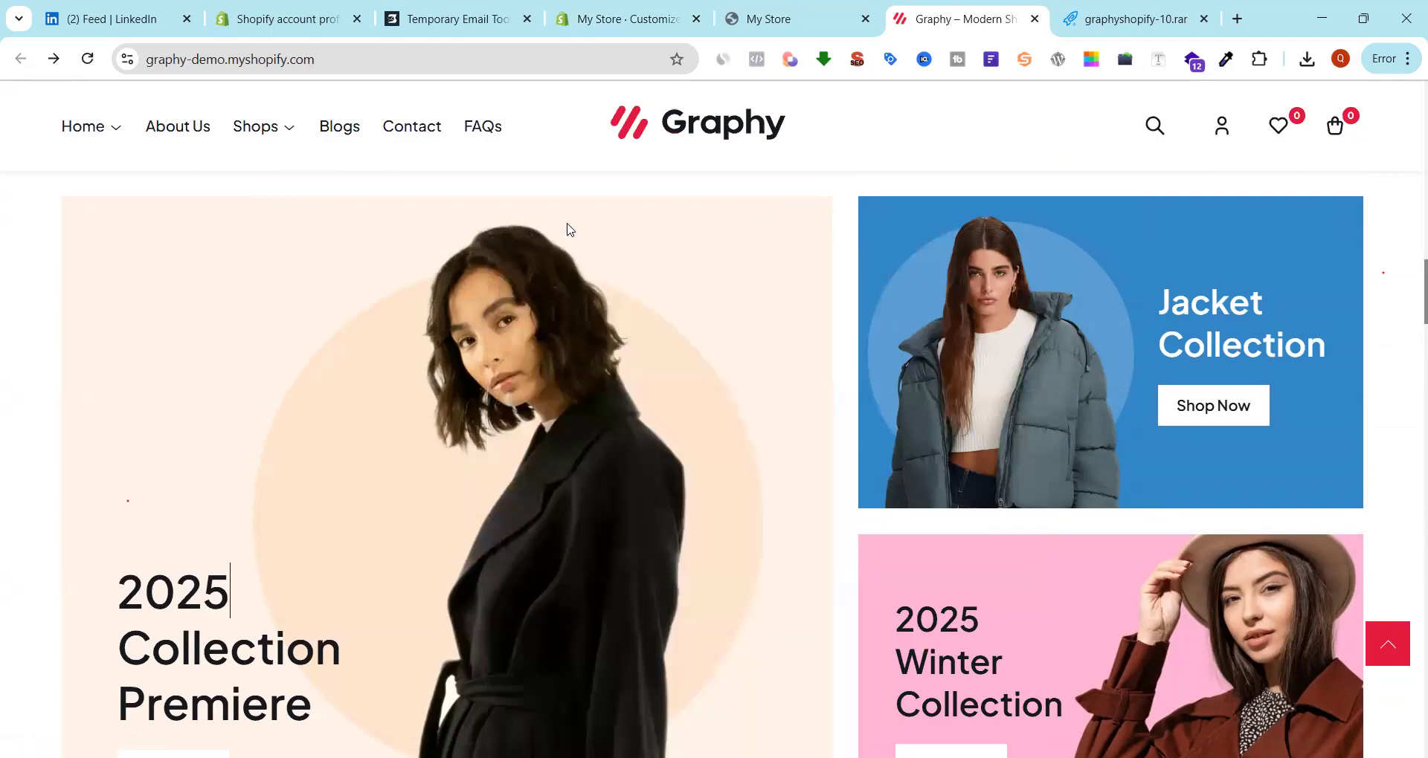
Inspect the 2025 Collection Premiere banner in the developer tools and examine the markup of the surrounding homepage sections
right_click(568, 229)
click(665, 724)
key(ctrl+shift+i)
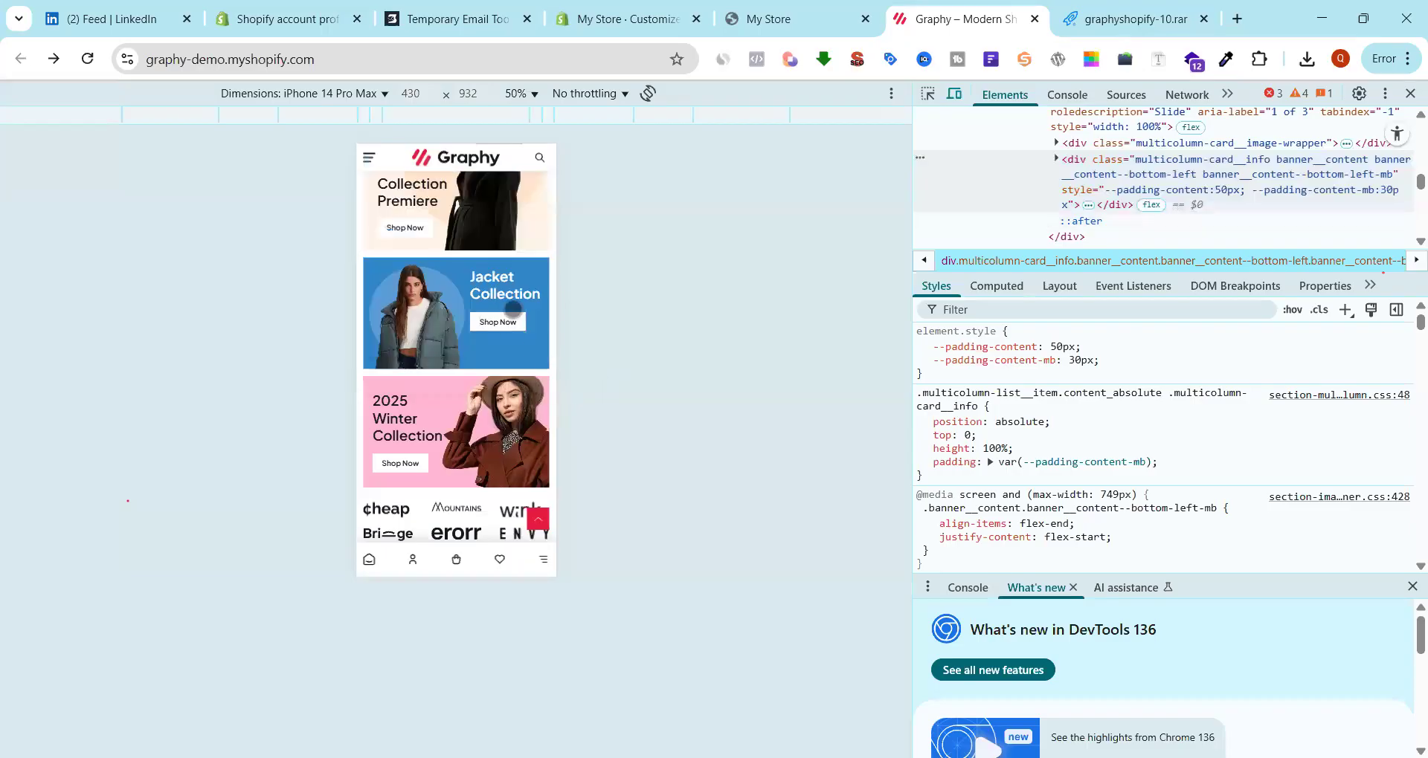
scroll(488, 437, down, 5)
scroll(487, 437, up, 8)
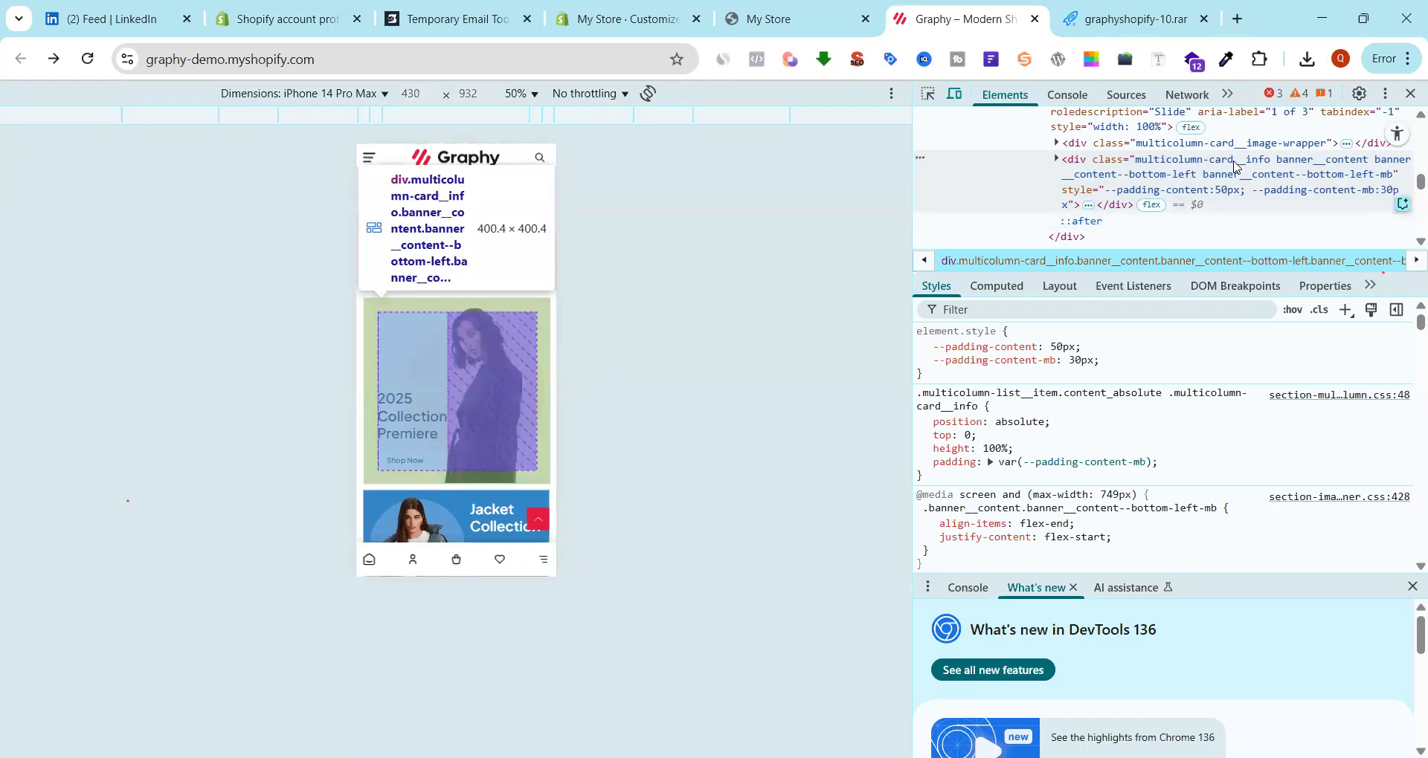
scroll(1229, 192, down, 3)
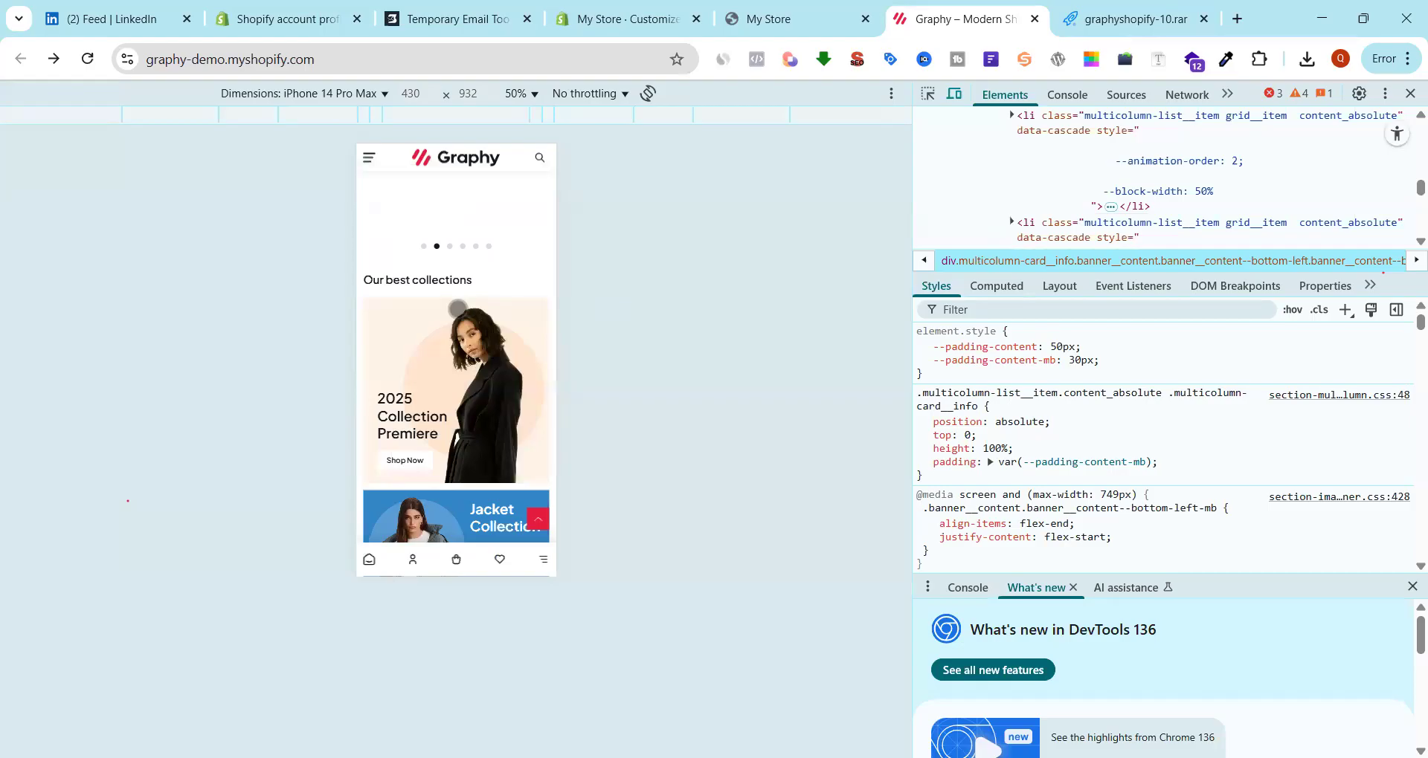
scroll(457, 316, down, 2)
scroll(1208, 235, down, 3)
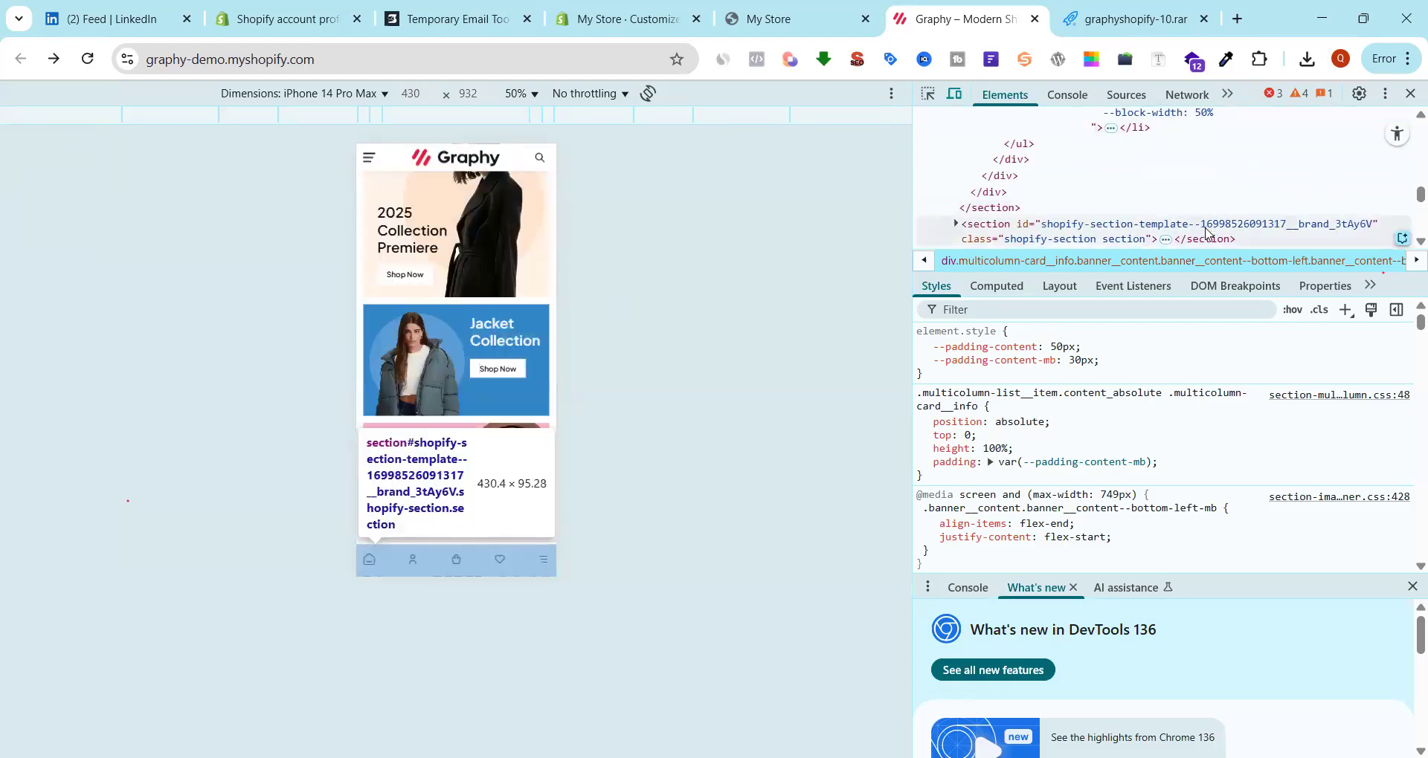
scroll(1208, 235, down, 3)
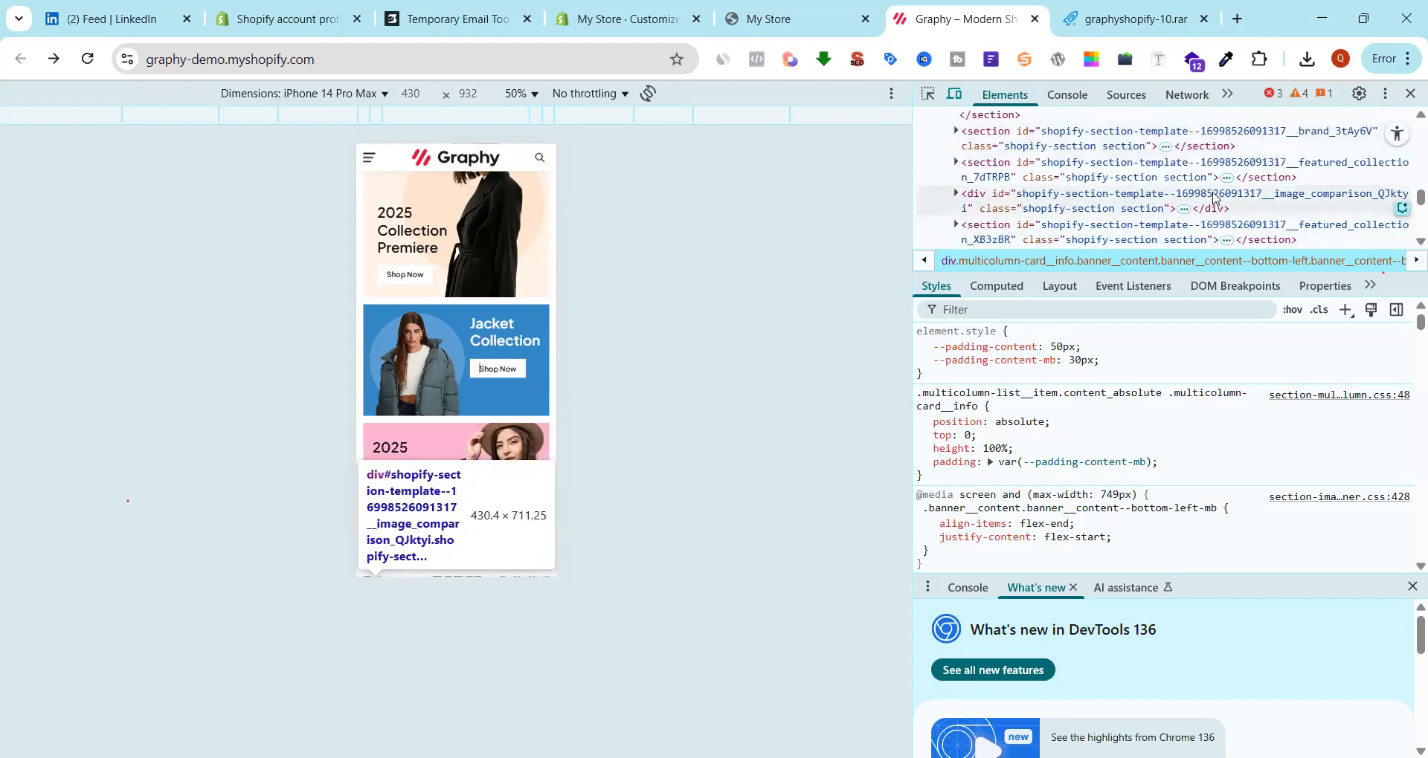
scroll(1214, 197, down, 2)
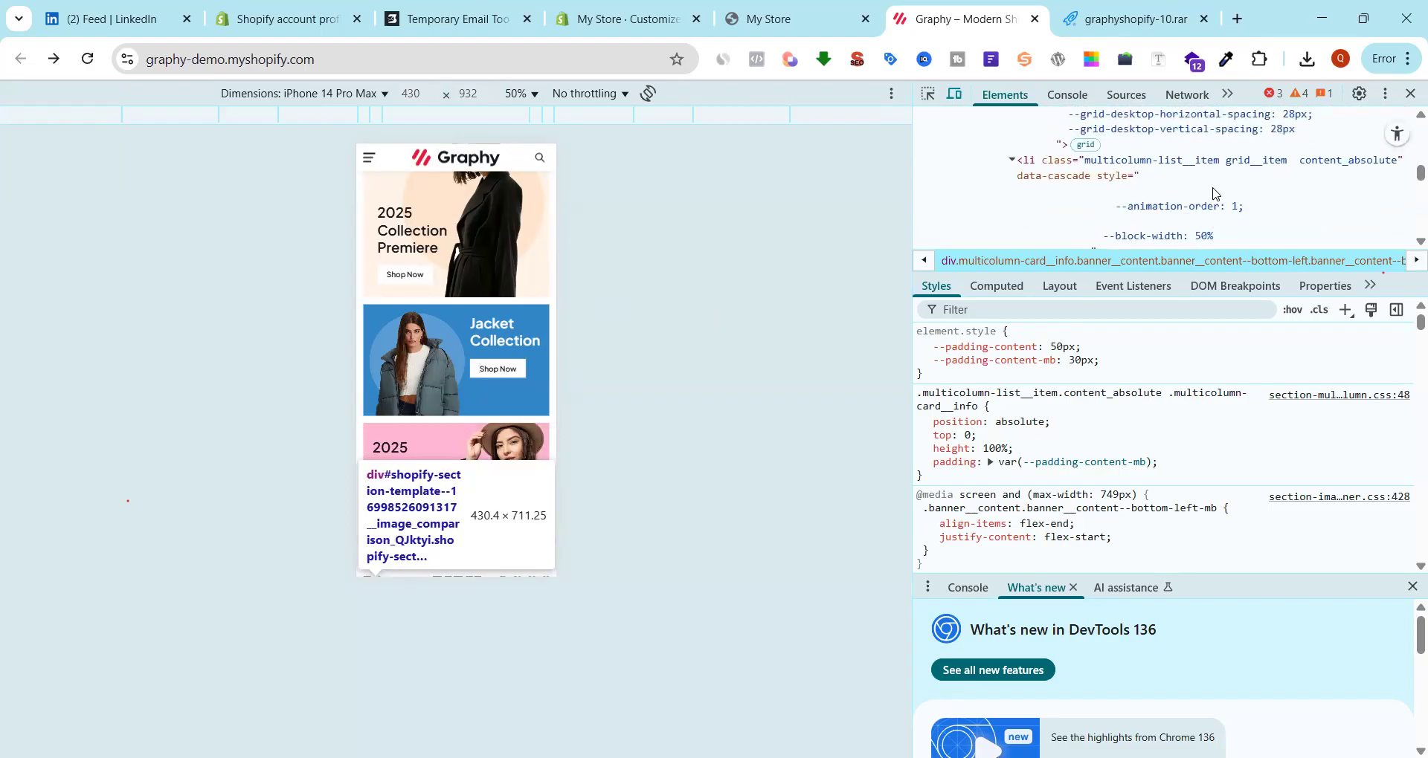
Close the developer tools and re-examine the Our best collections area and the Jacket Collection banner at desktop size
click(1410, 95)
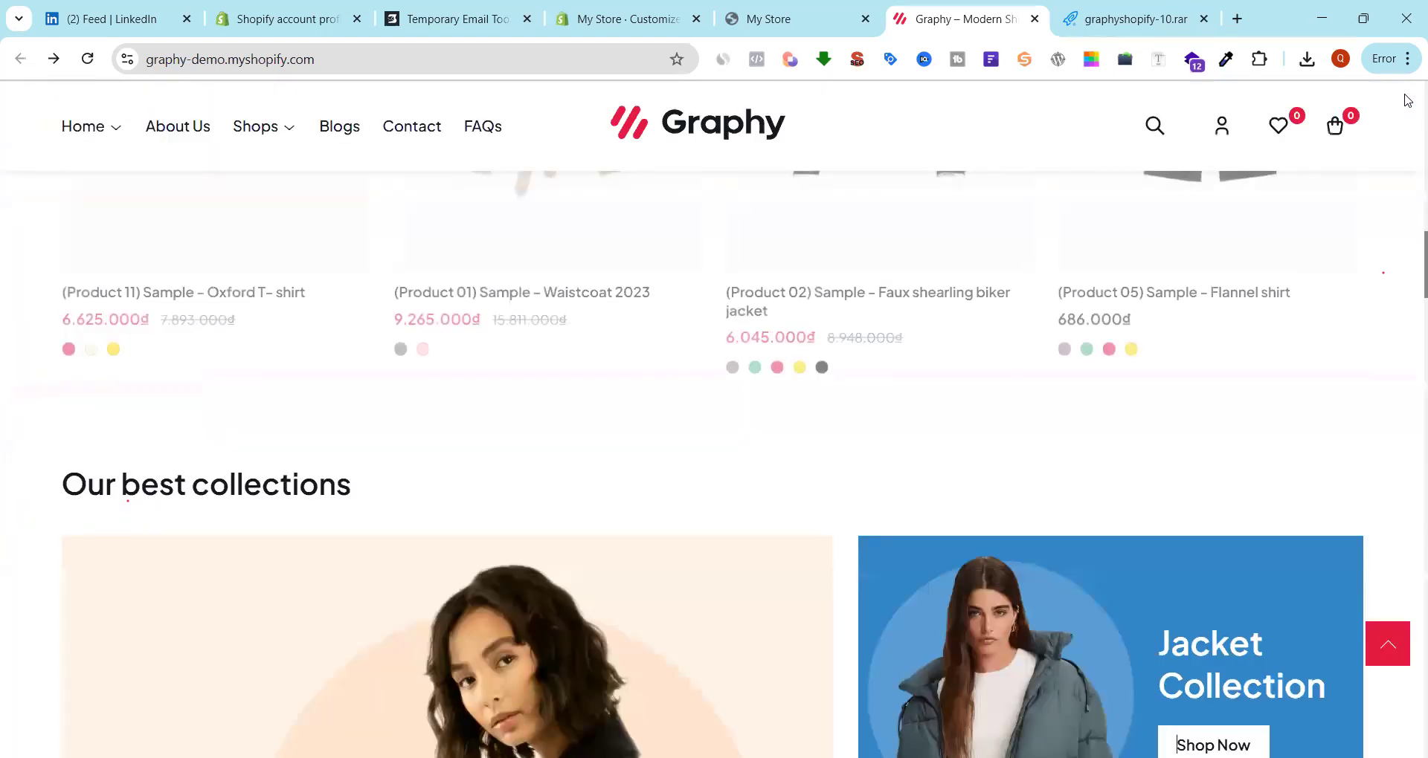
scroll(837, 361, down, 5)
scroll(838, 359, up, 2)
scroll(837, 358, up, 4)
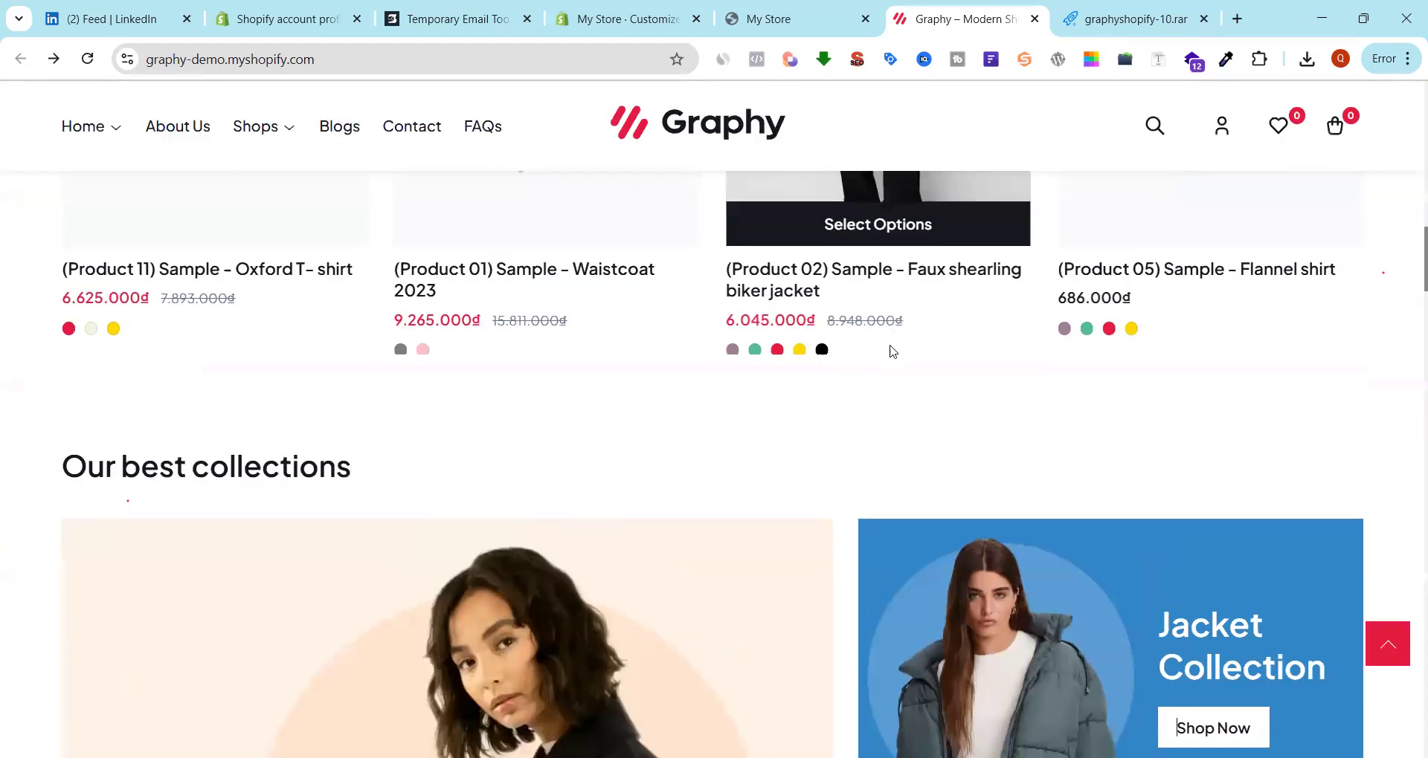
scroll(890, 350, down, 4)
right_click(959, 319)
click(916, 324)
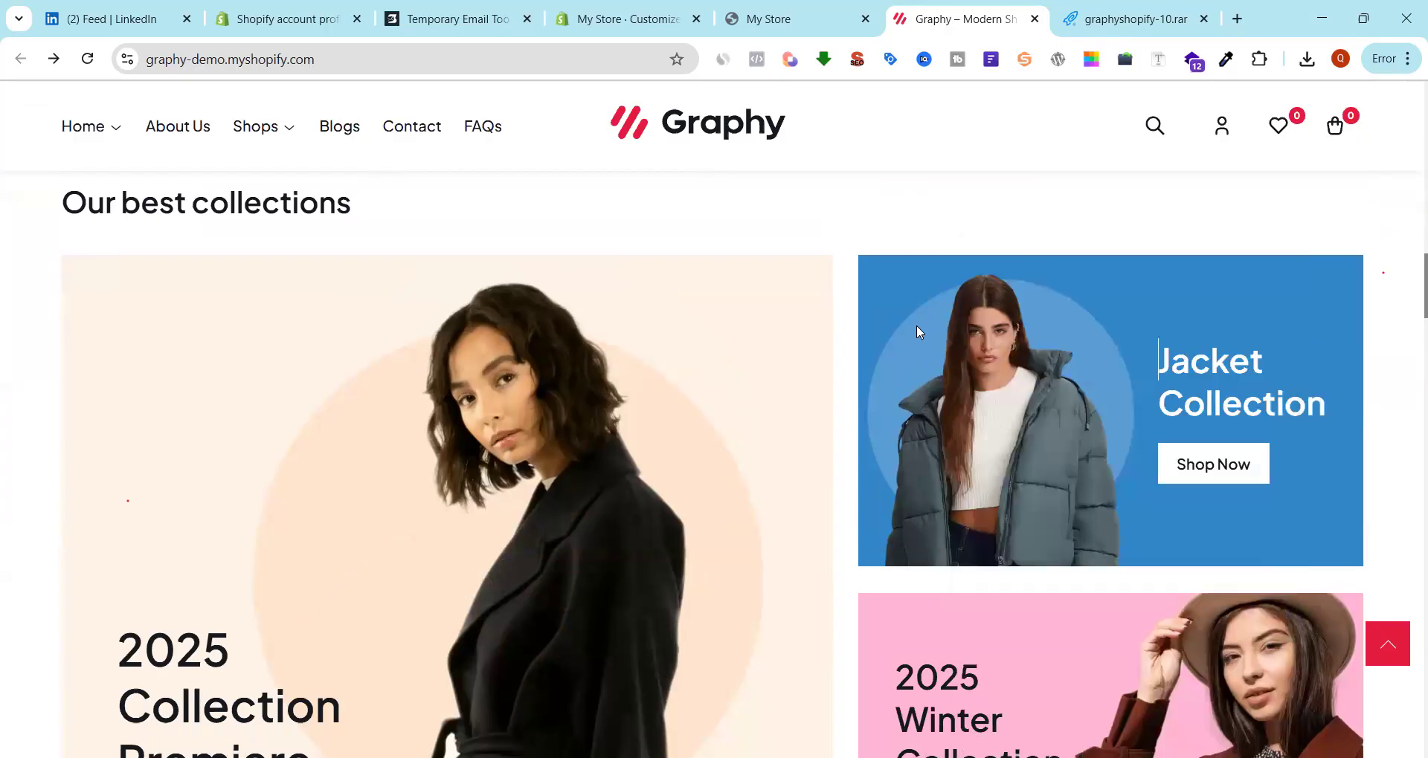
Switch back to the theme editor and review the Collection list preview and its full list of sections
click(623, 23)
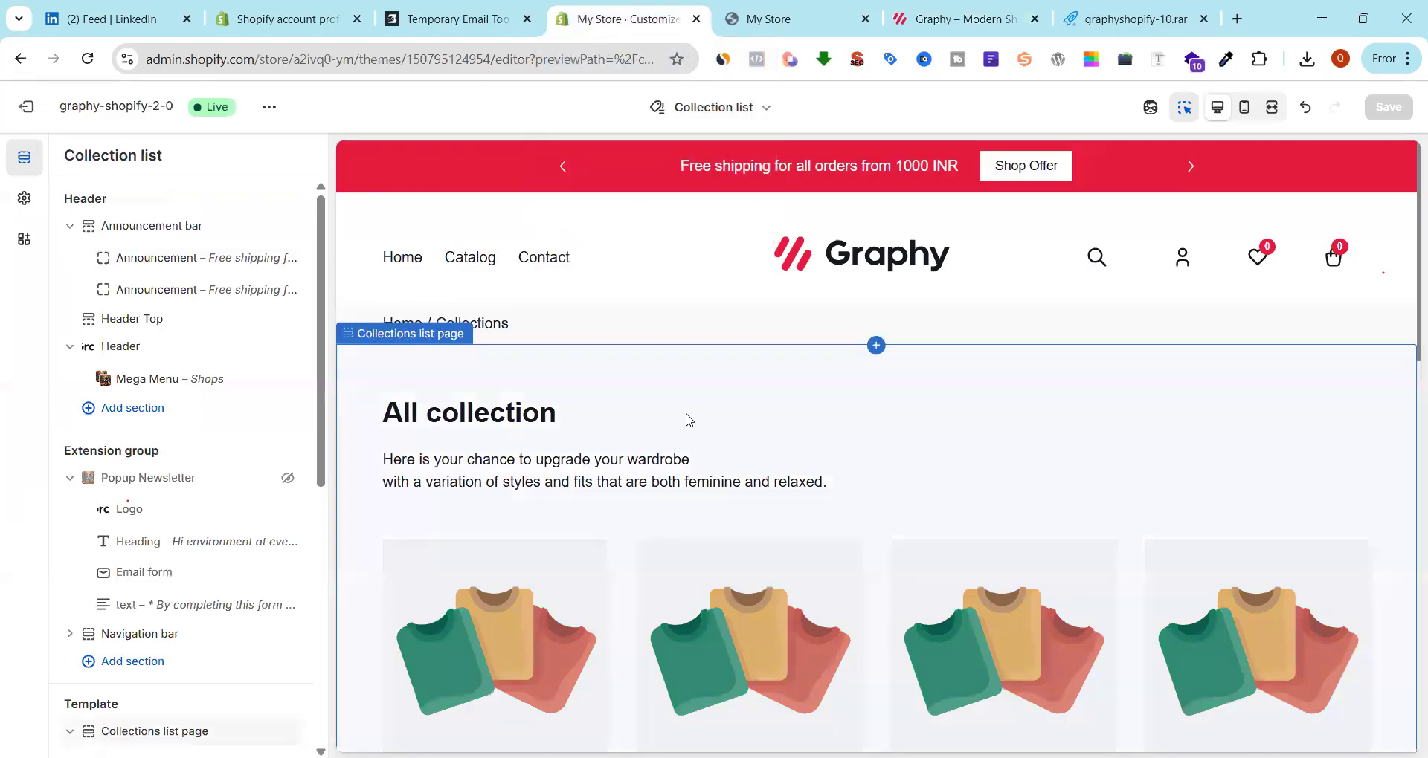
scroll(685, 414, down, 5)
scroll(686, 417, down, 3)
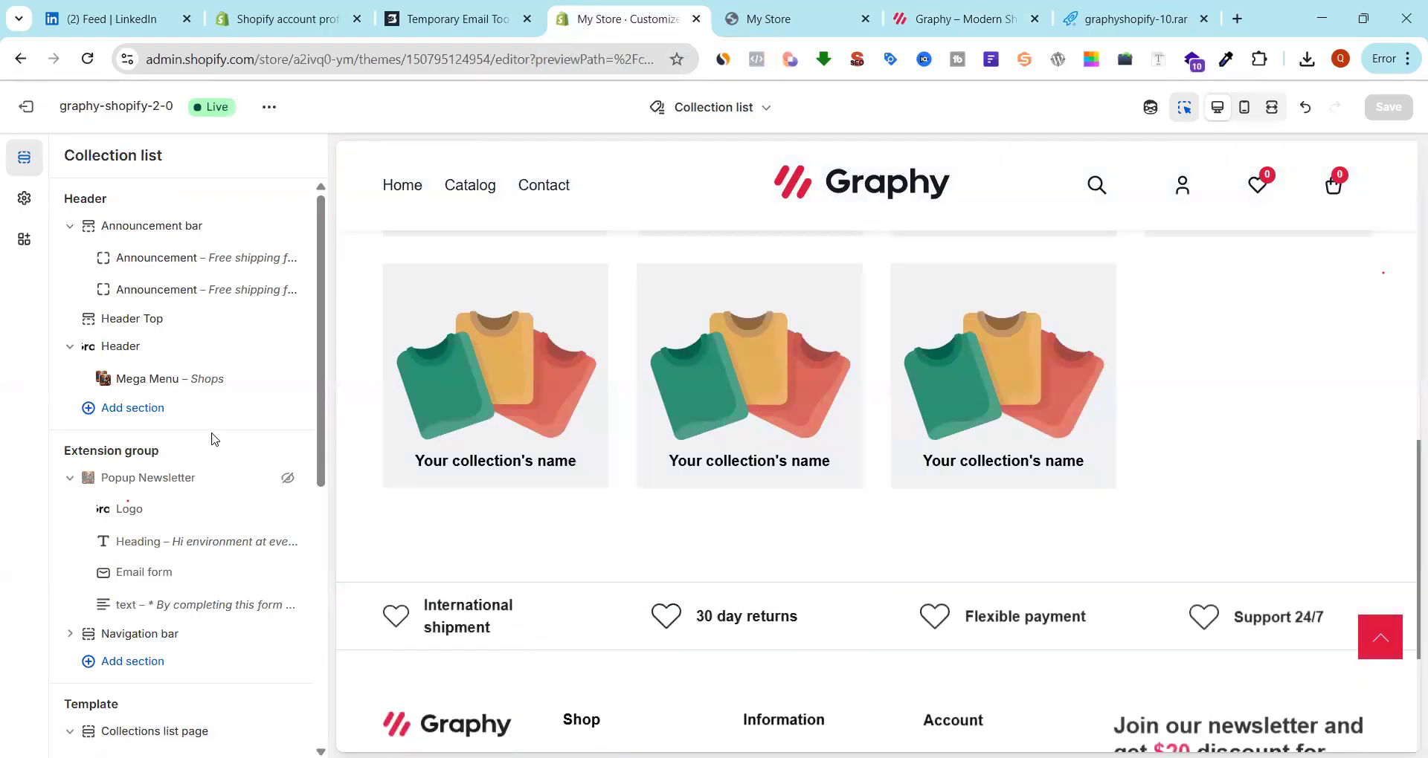
scroll(213, 439, down, 5)
scroll(213, 438, down, 3)
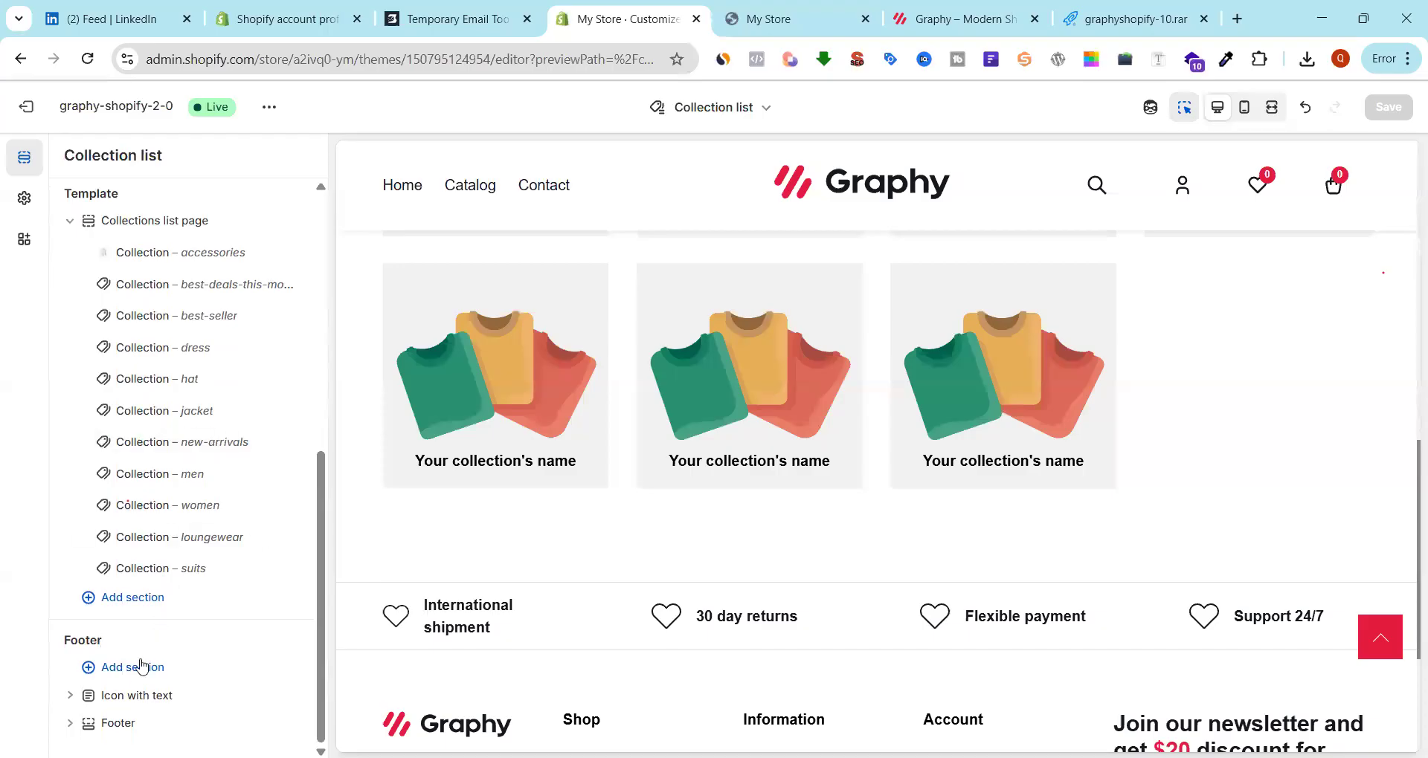
scroll(119, 372, up, 10)
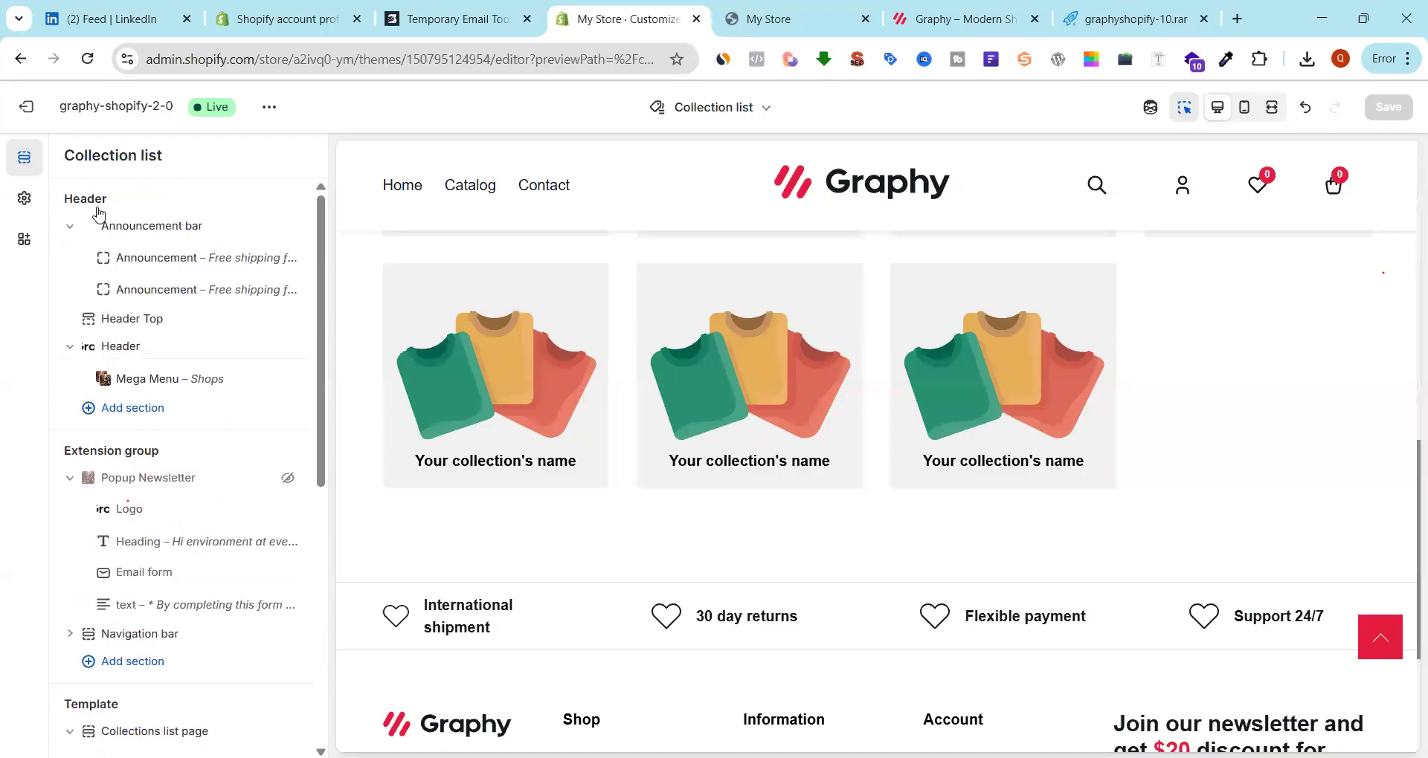
Exit to the Themes page and open the online storefront to review its homepage sections around Best seller
click(28, 110)
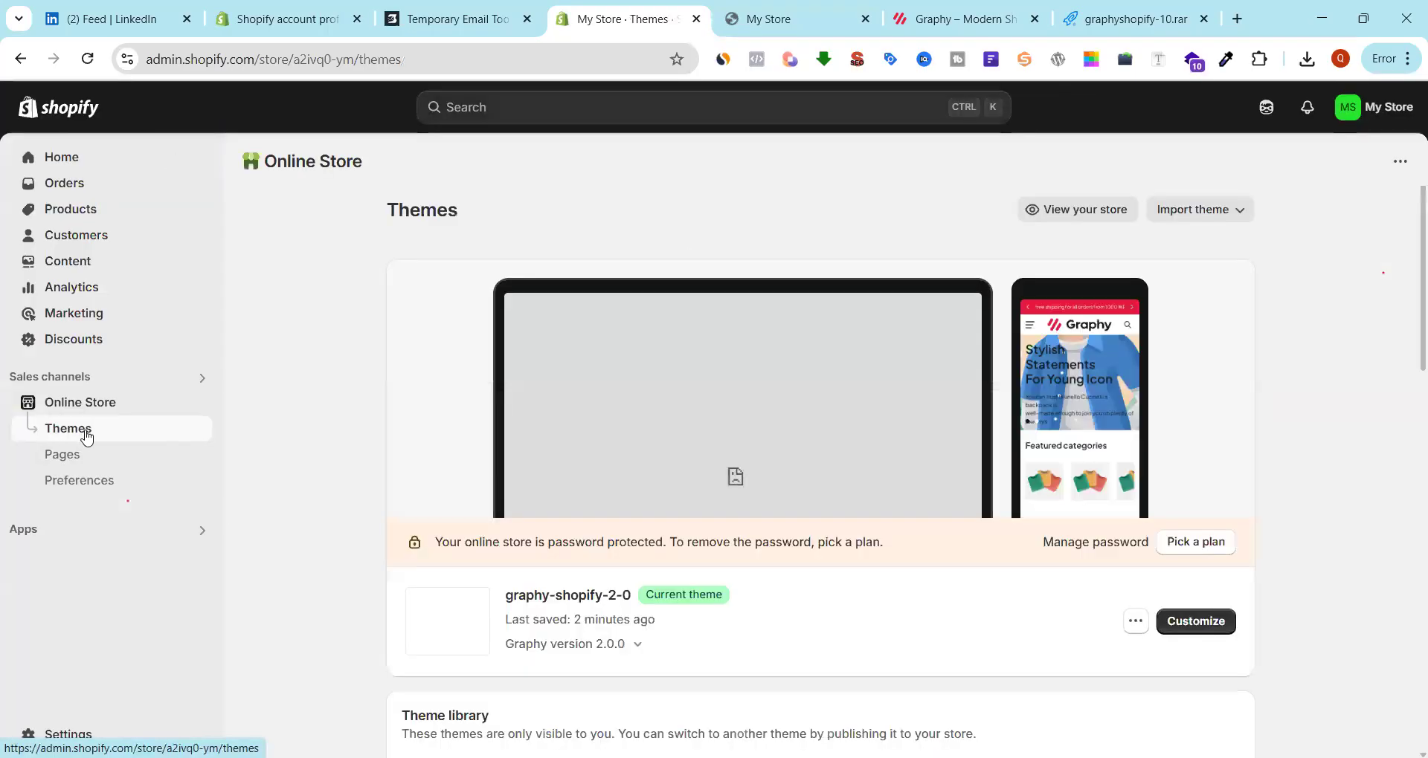
click(198, 404)
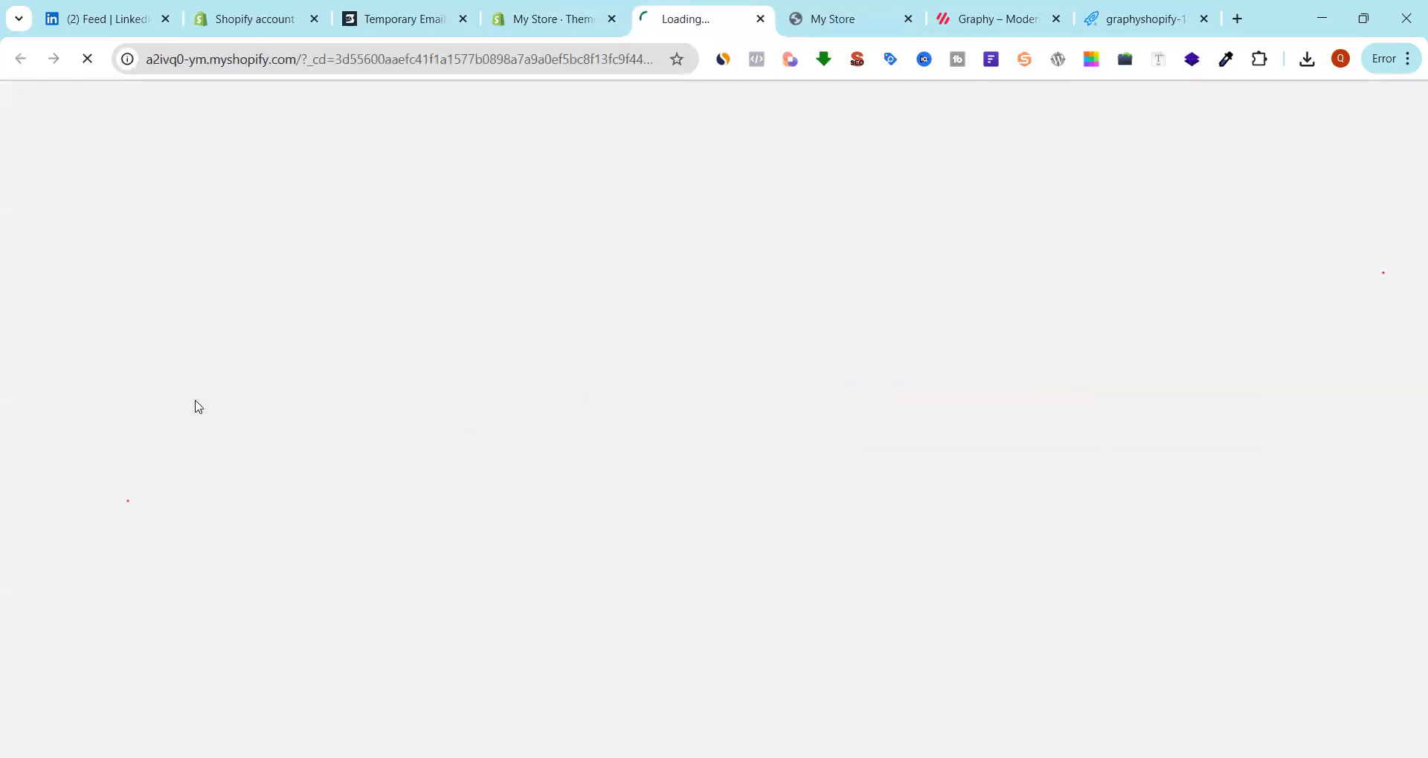
scroll(679, 404, down, 8)
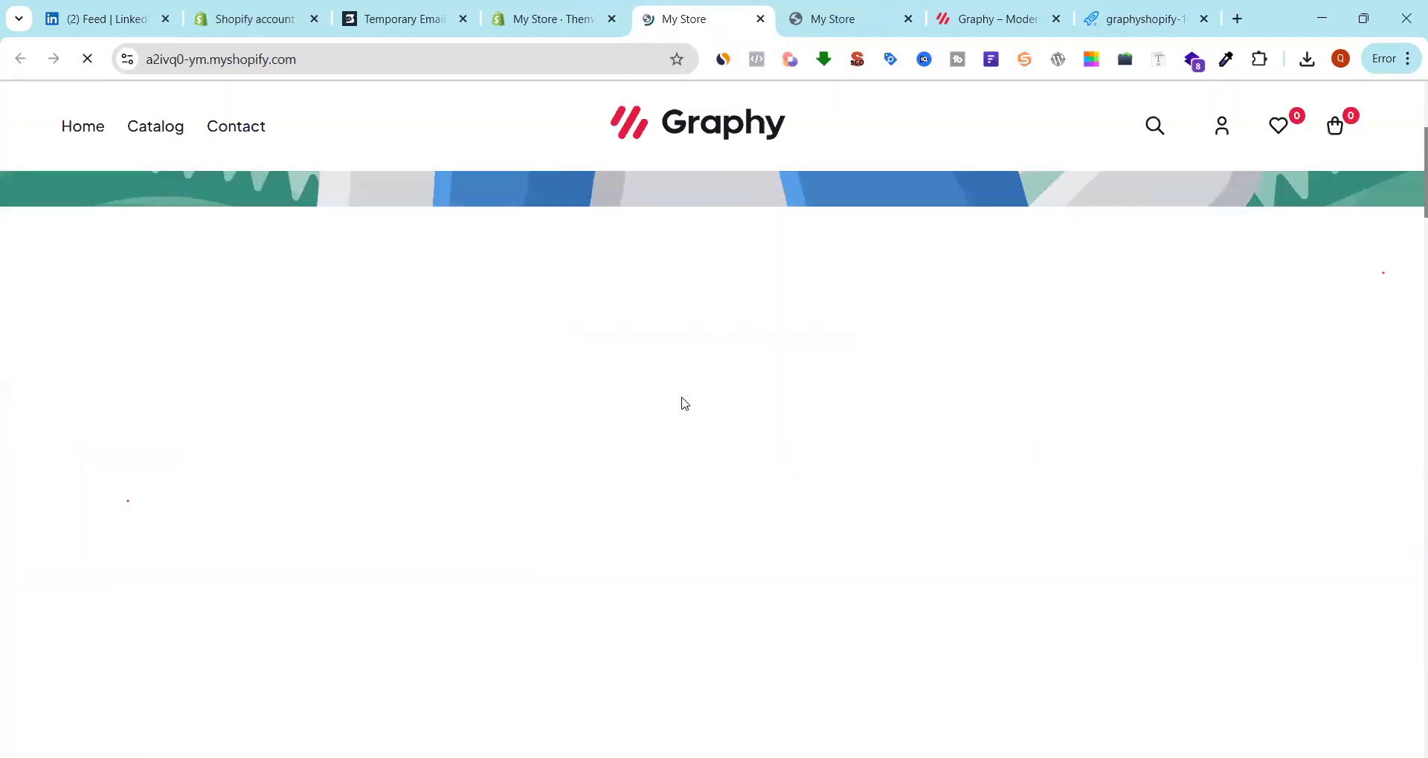
scroll(684, 404, down, 15)
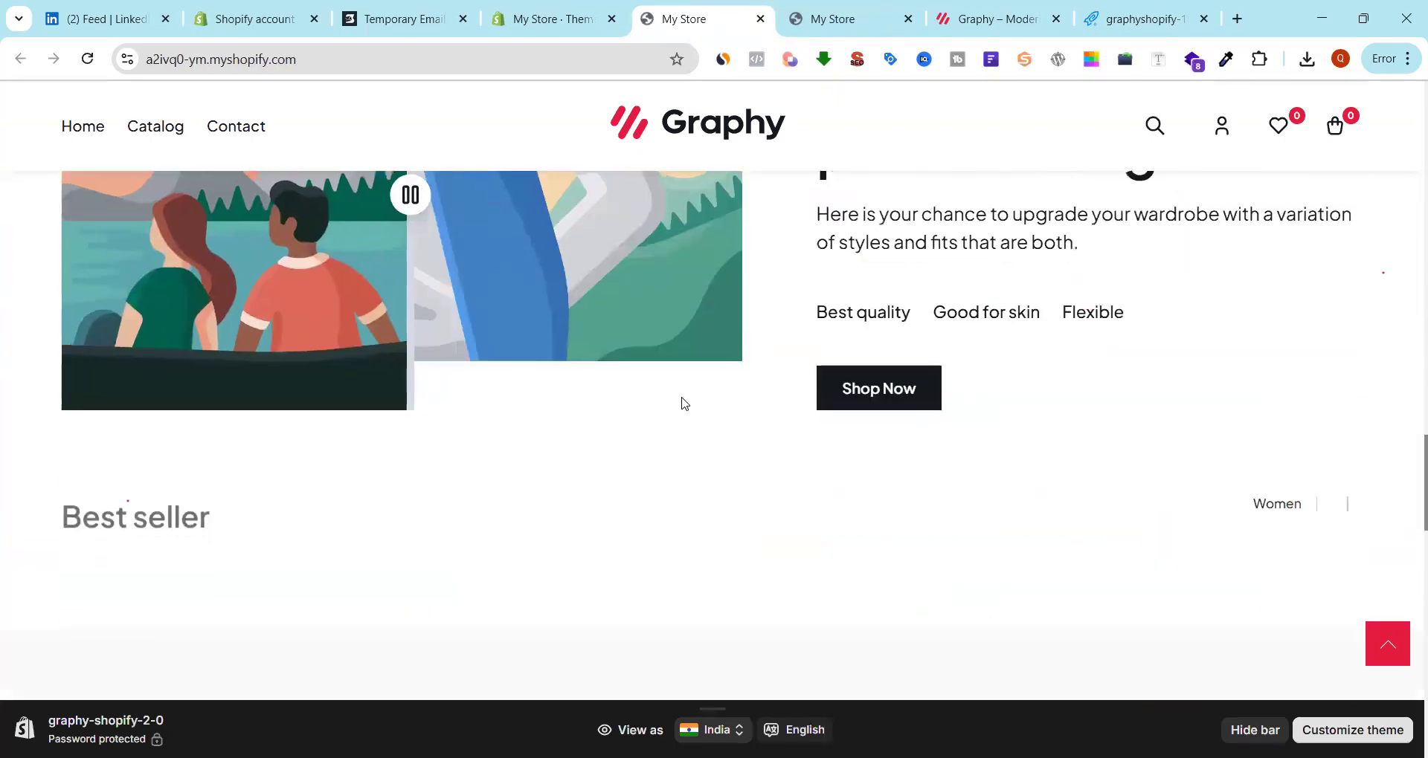
scroll(684, 404, down, 6)
scroll(679, 395, up, 8)
click(352, 59)
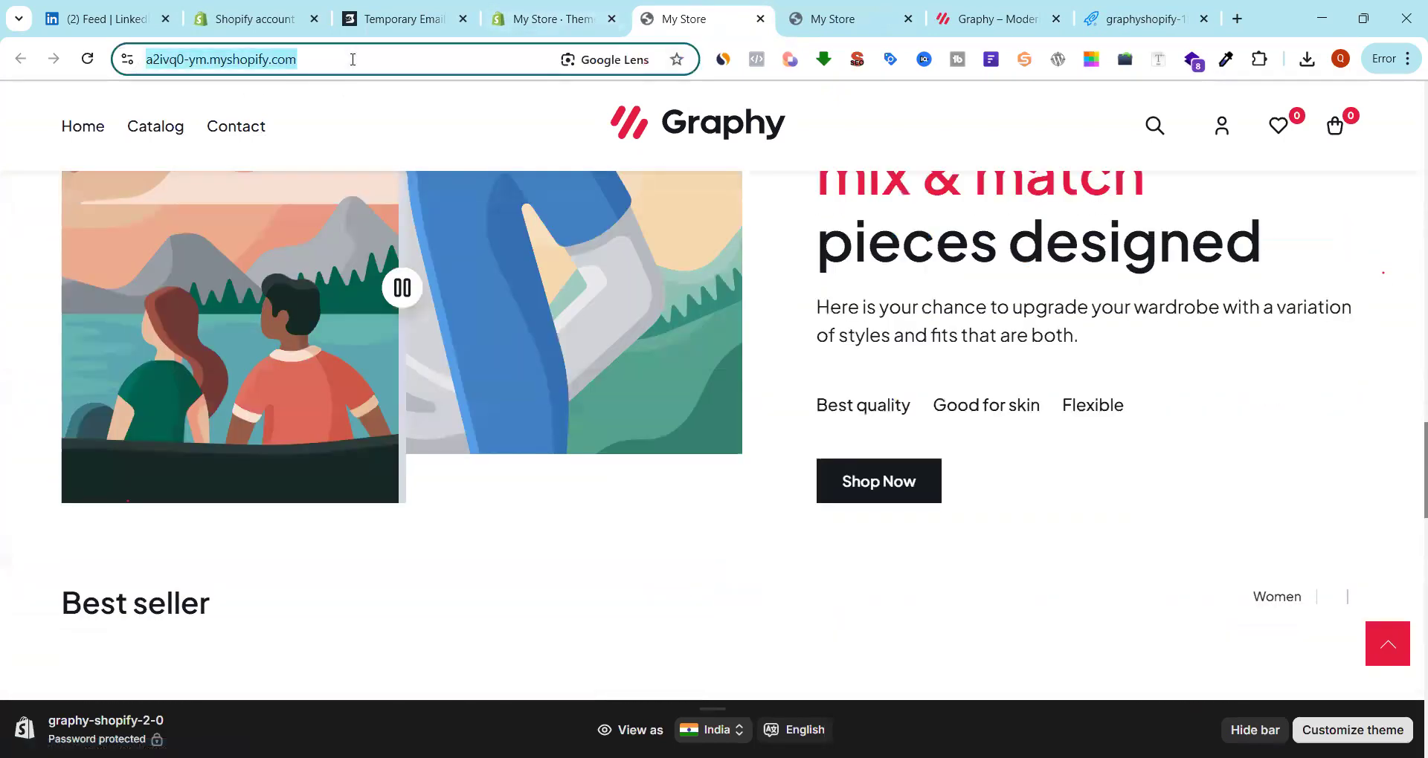
Copy the storefront address a2ivq0-ym.myshopify.com and open it in a new Incognito window
right_click(353, 59)
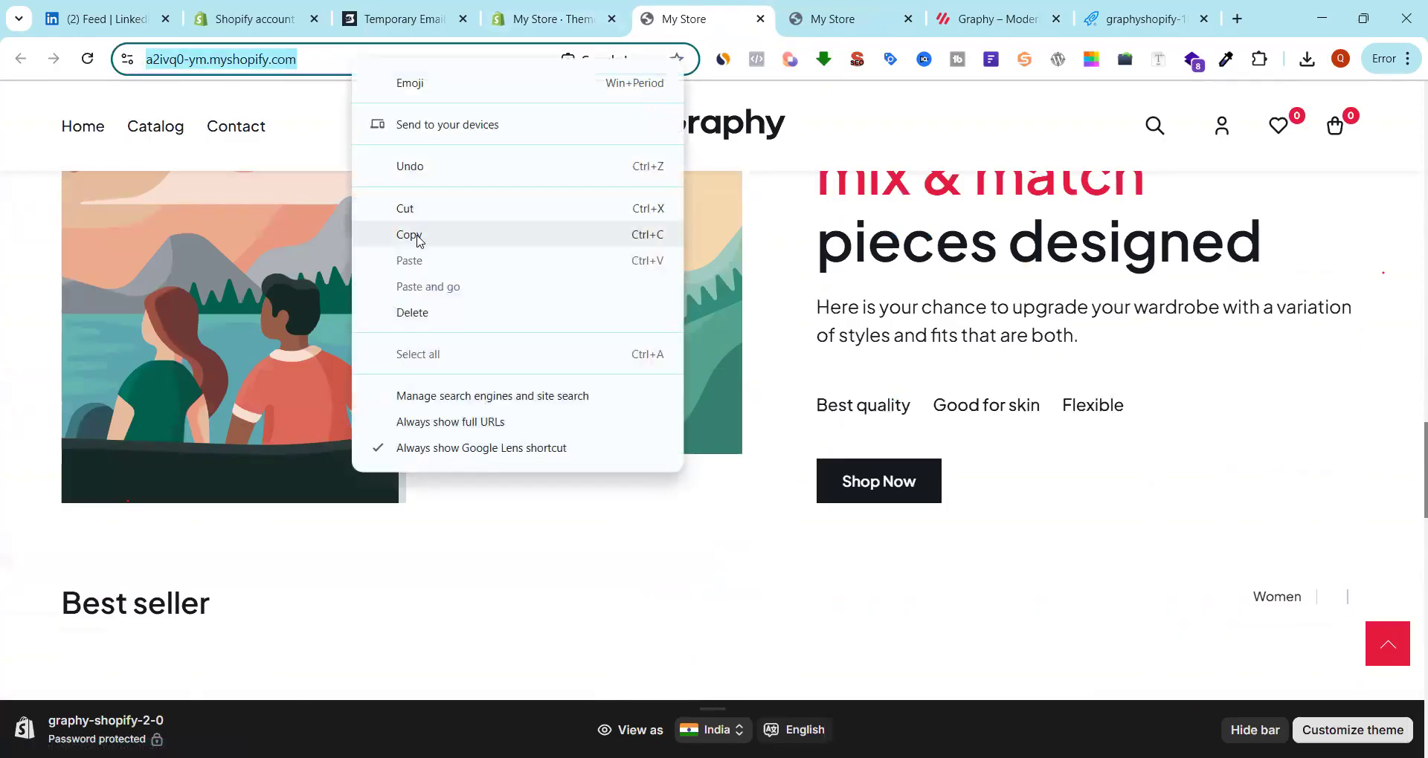
click(414, 234)
click(1408, 59)
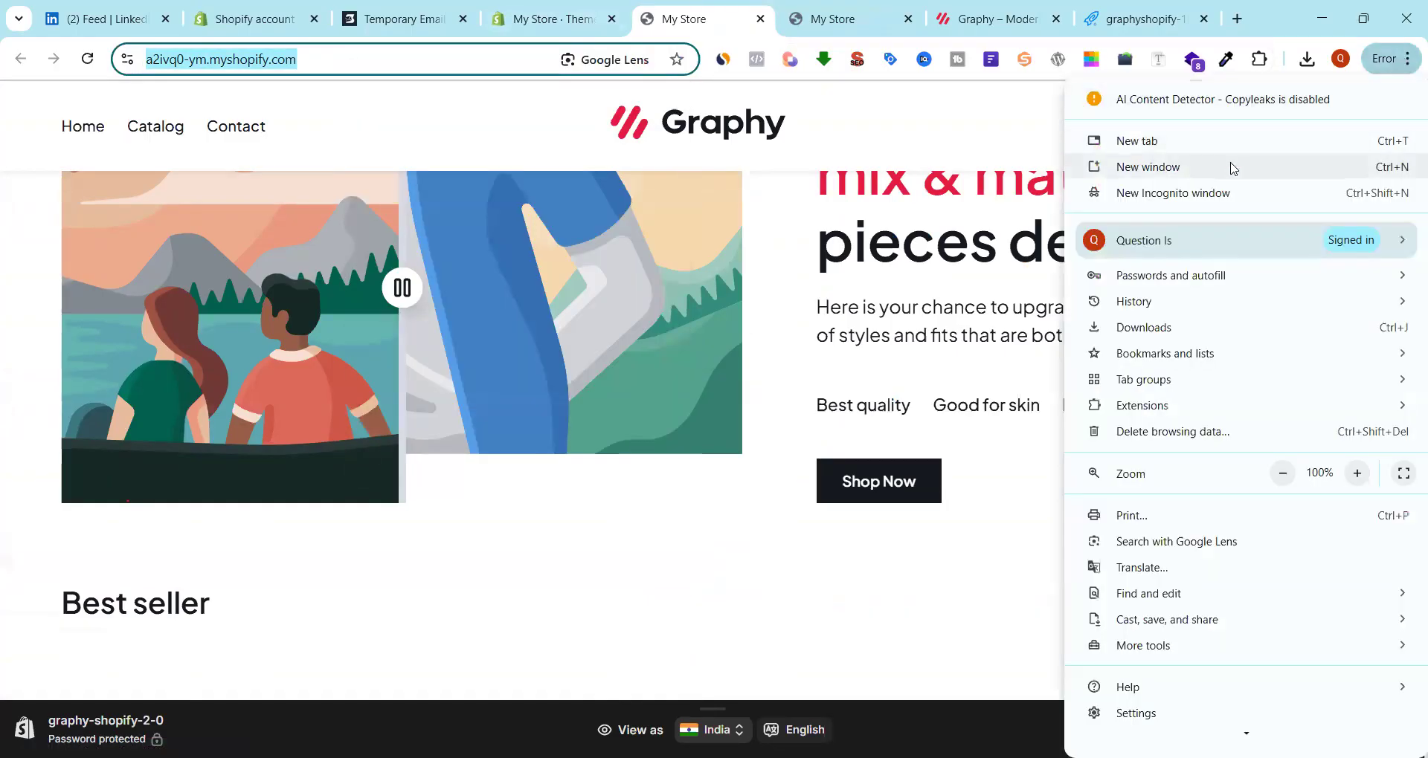
click(1227, 194)
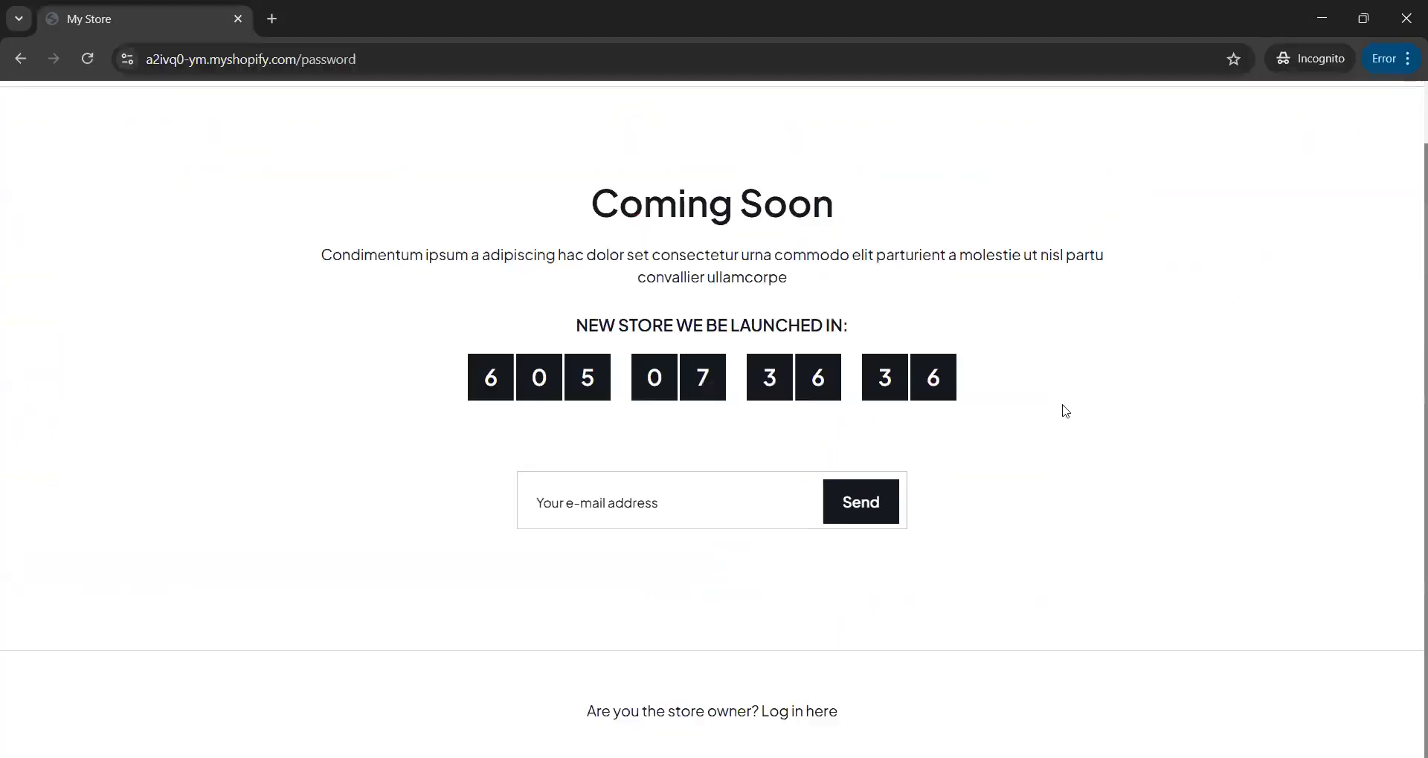
scroll(1066, 411, up, 1)
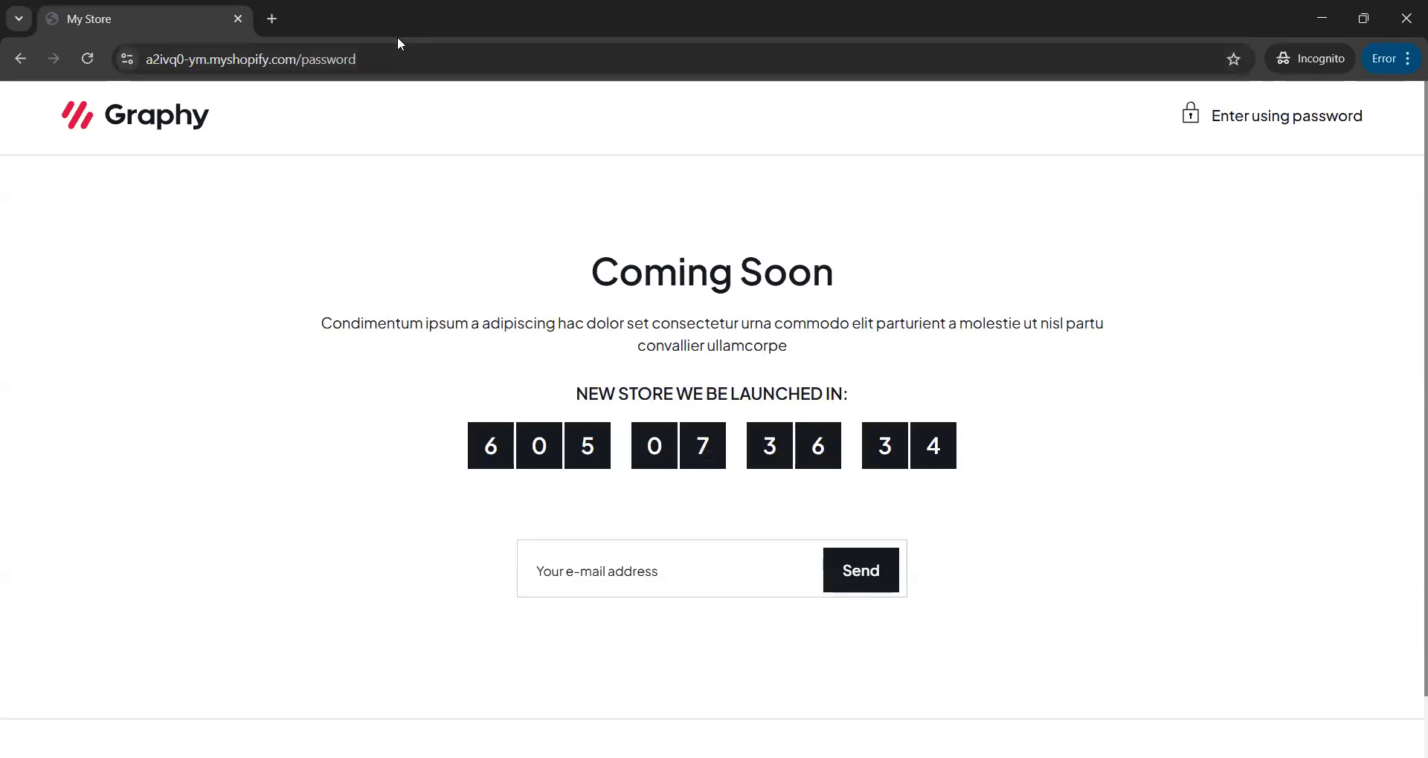
Remove "password" from the end of the store address, load it again, and examine the page a visitor gets
double_click(373, 60)
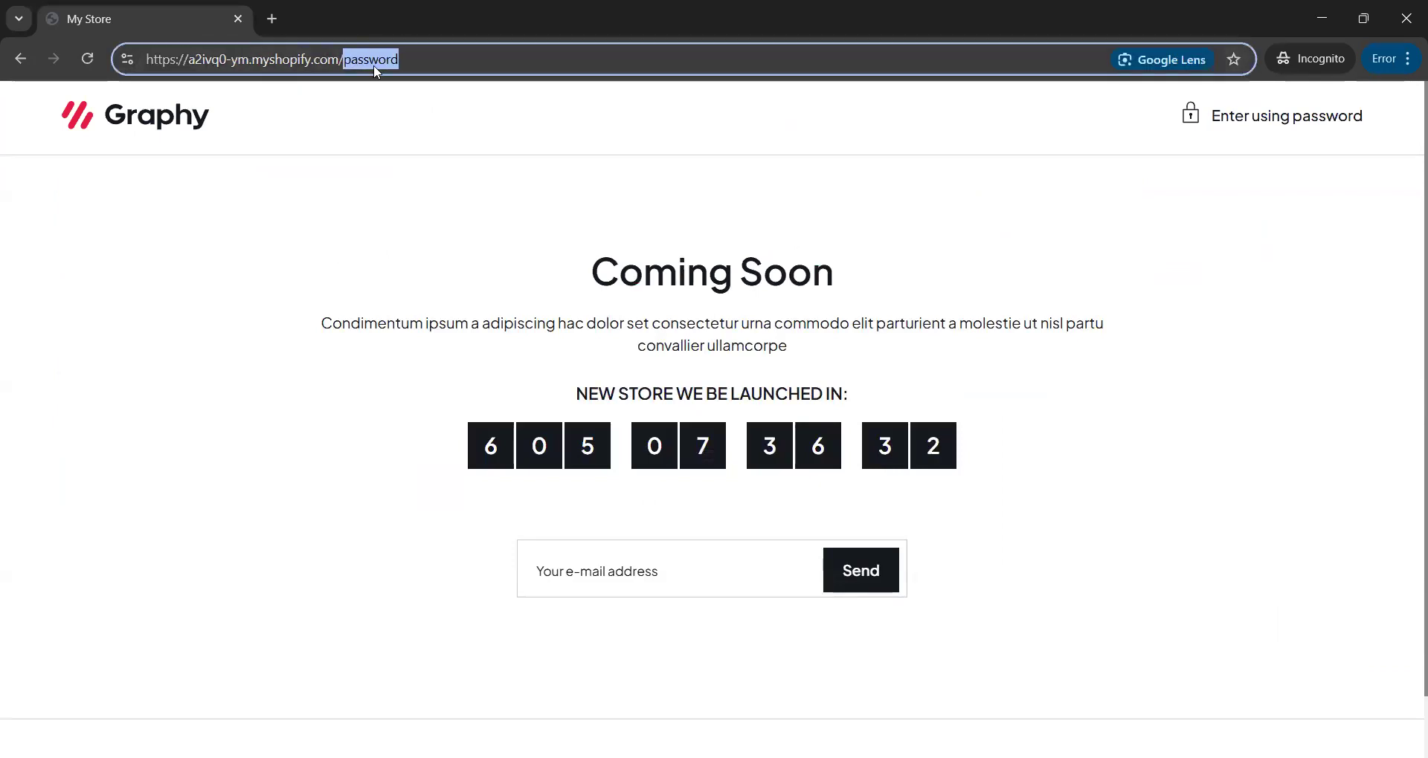
key(BackSpace)
key(Return)
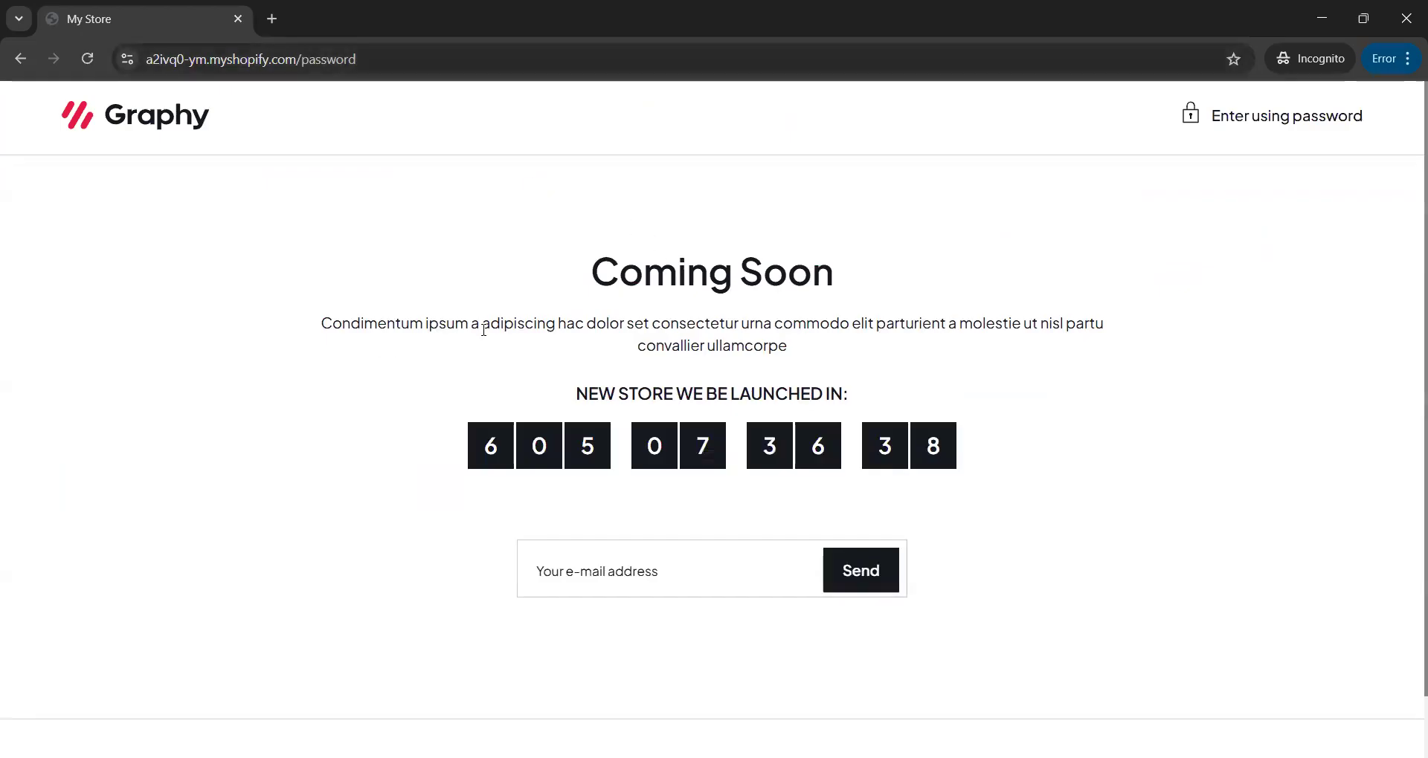
scroll(521, 327, down, 1)
scroll(830, 352, up, 1)
scroll(833, 355, down, 1)
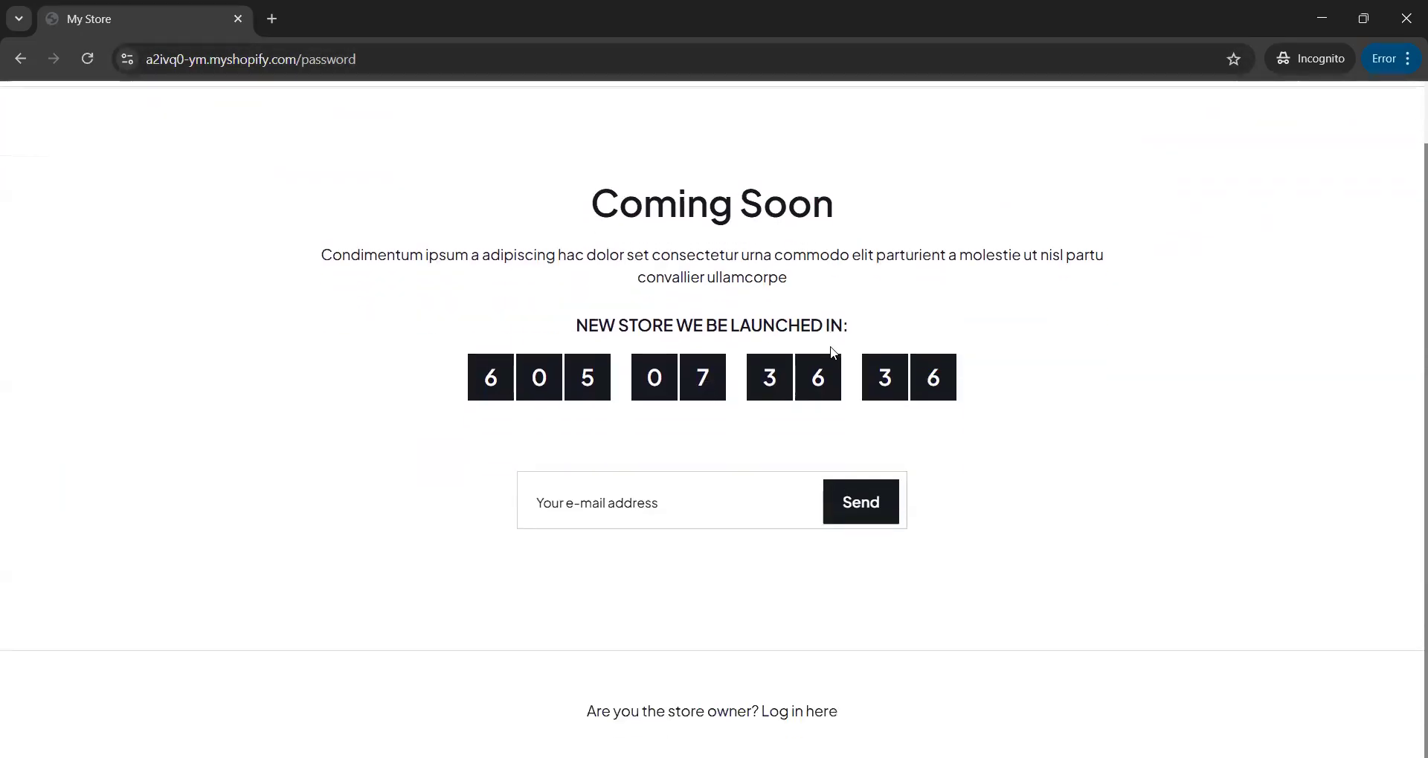
scroll(832, 350, up, 1)
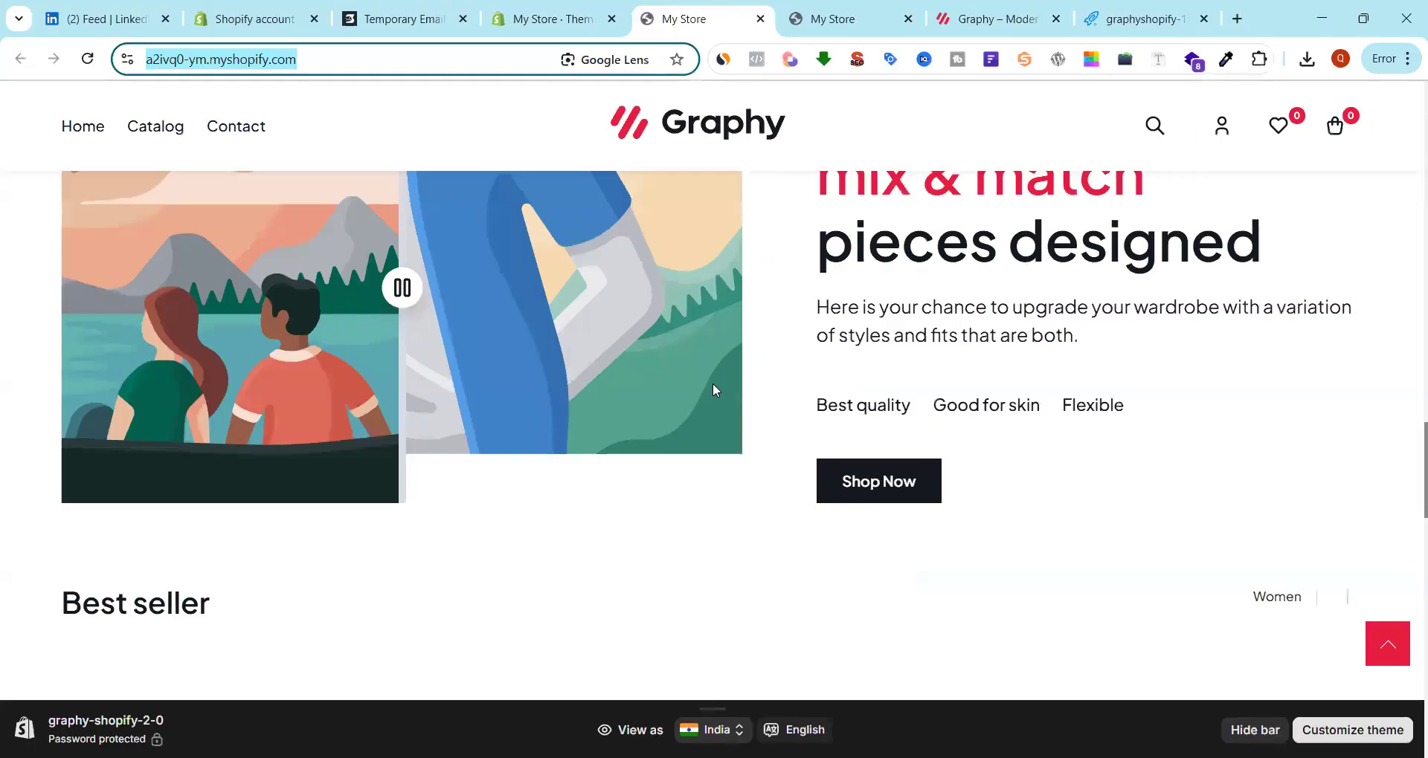
Return to the regular browser window and review the homepage in both storefront tabs, from the hero banner to Good review for us
scroll(714, 390, up, 3)
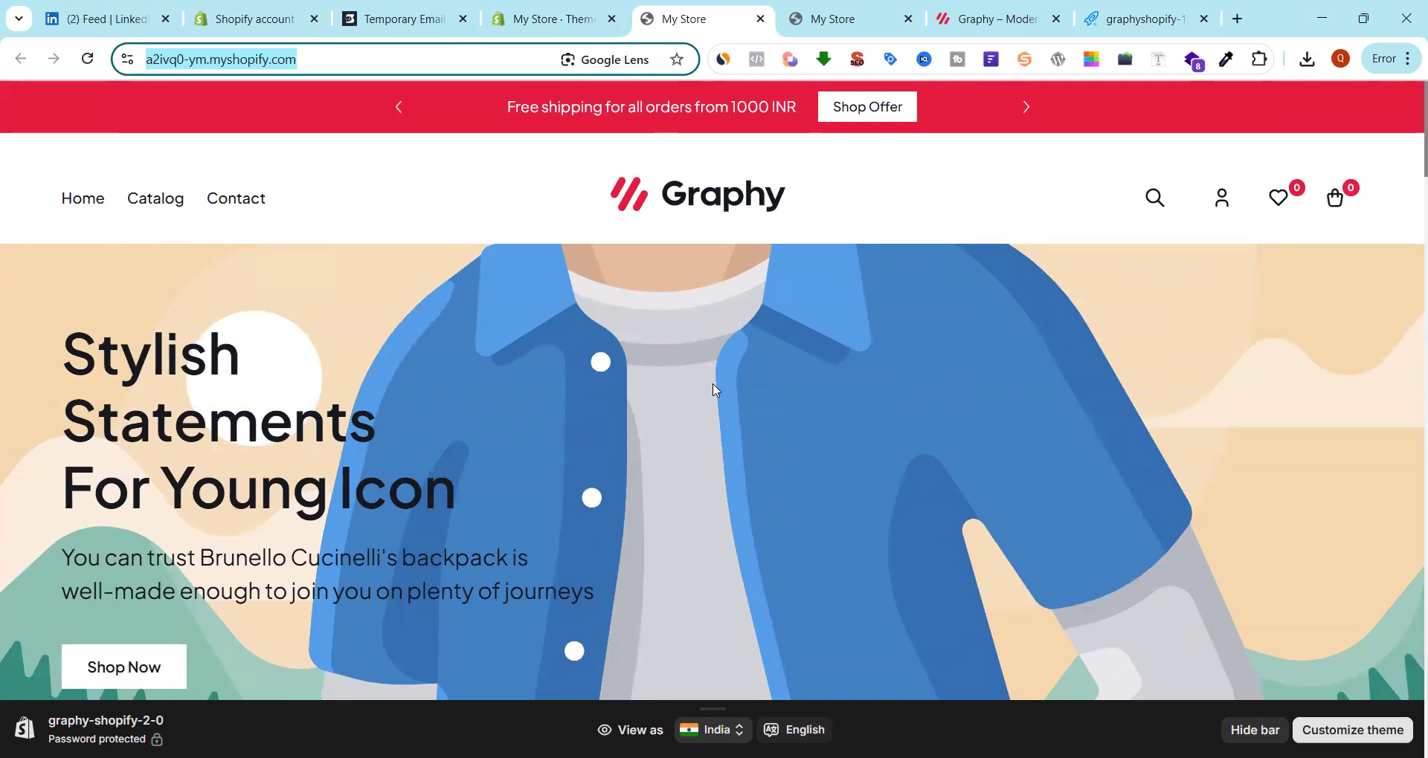
click(1137, 13)
click(1017, 11)
click(892, 13)
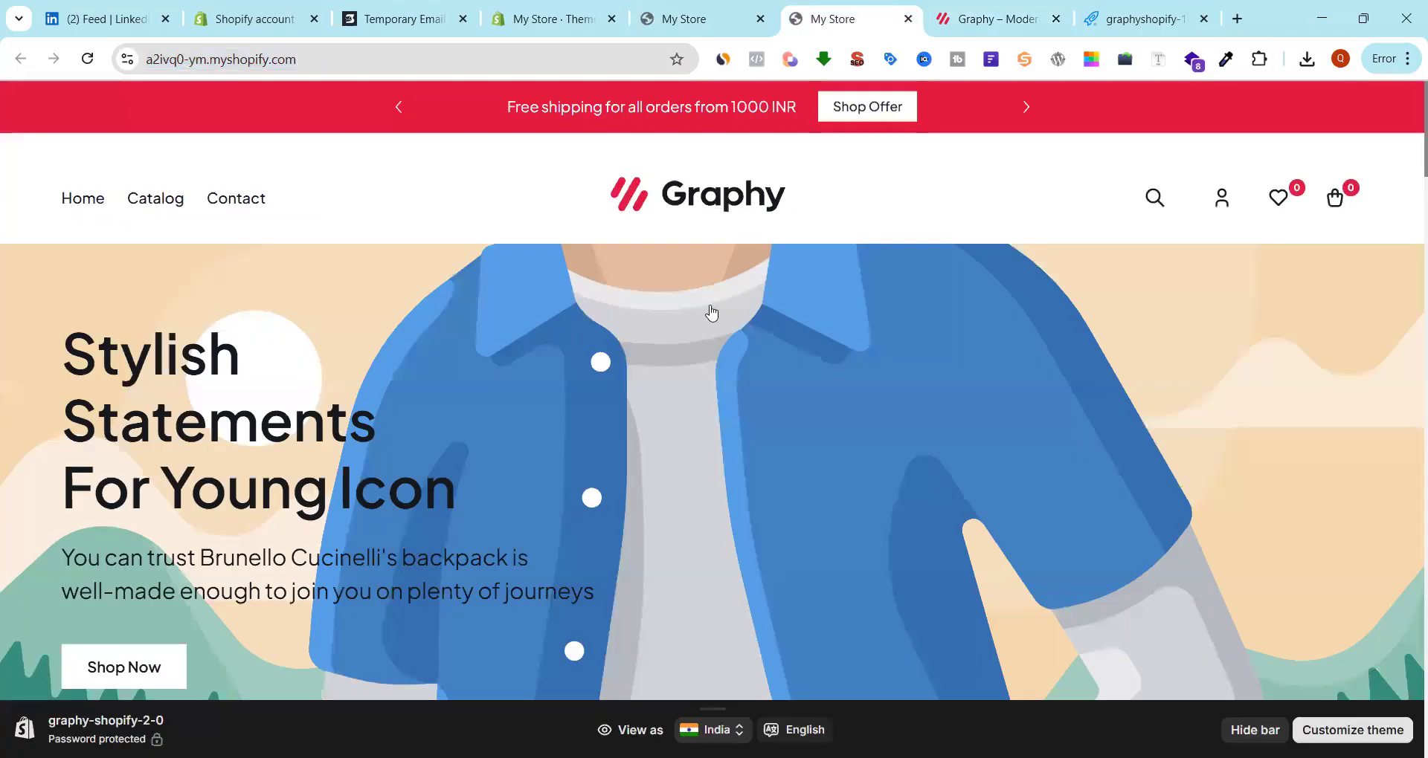
scroll(665, 383, down, 5)
scroll(664, 383, down, 10)
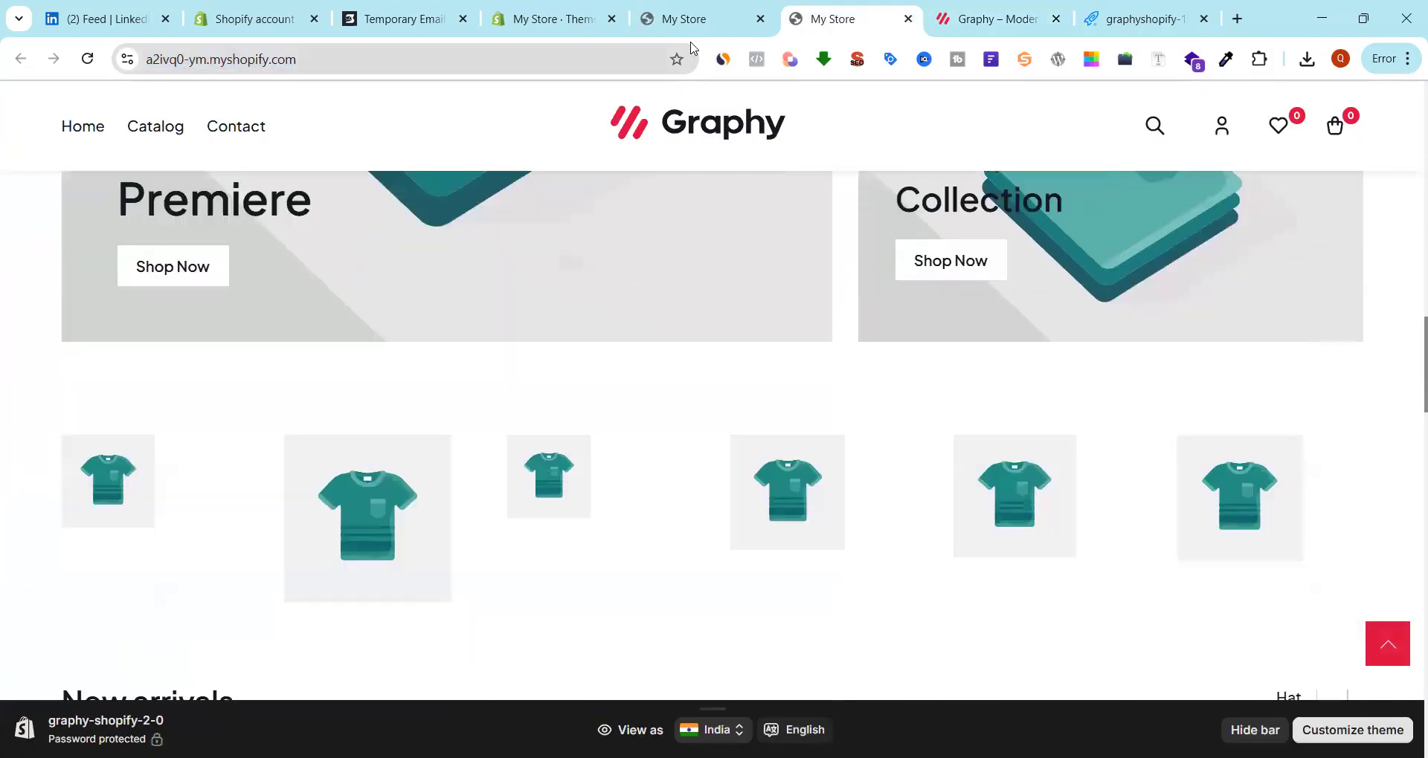
click(692, 9)
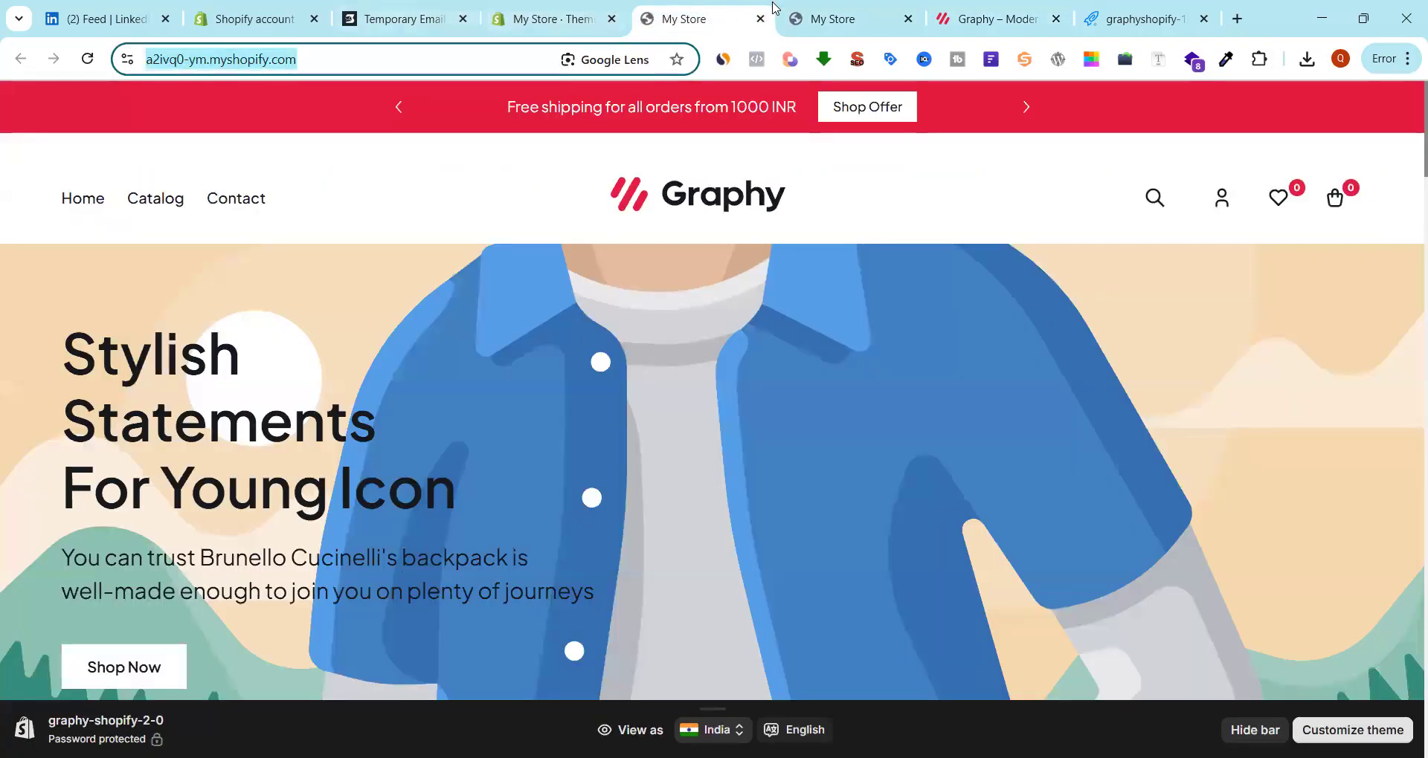
click(830, 10)
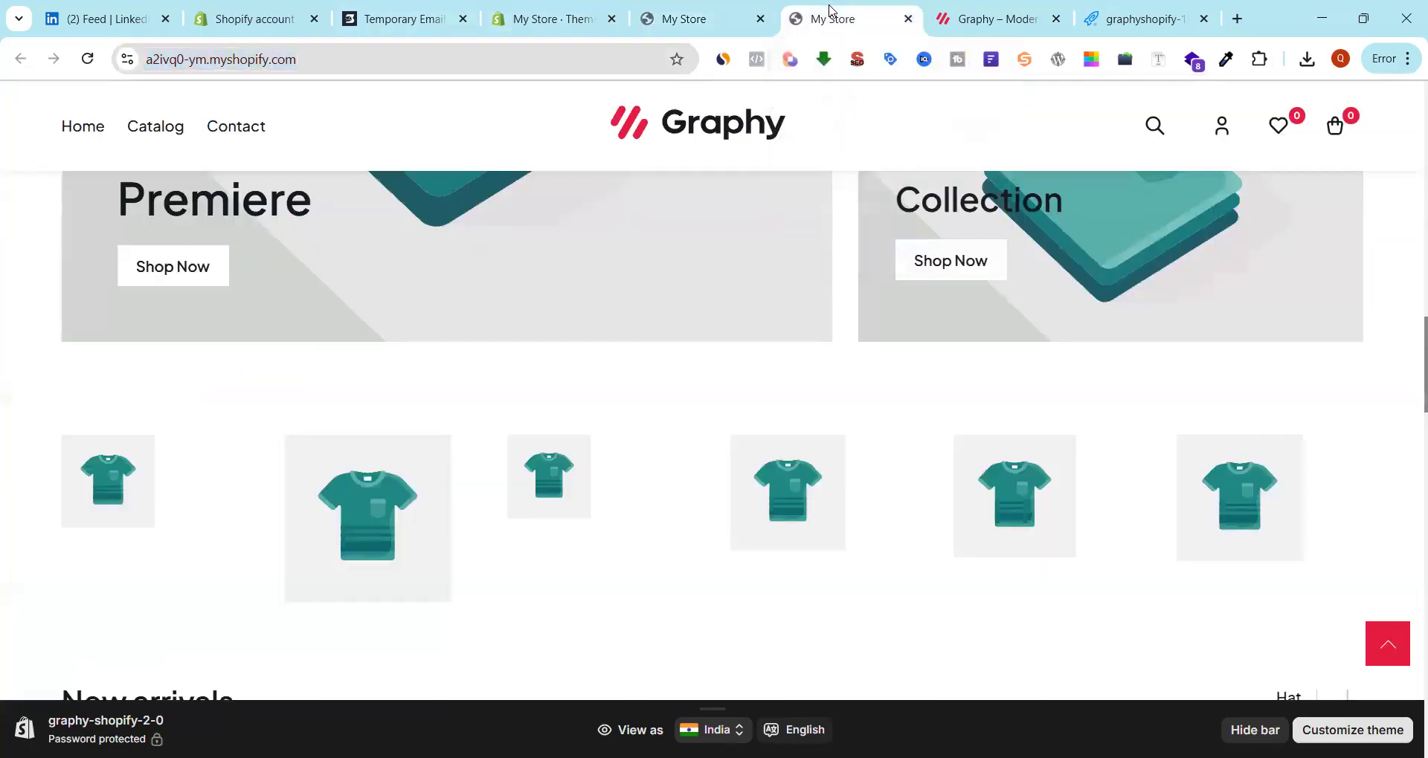
scroll(803, 557, down, 5)
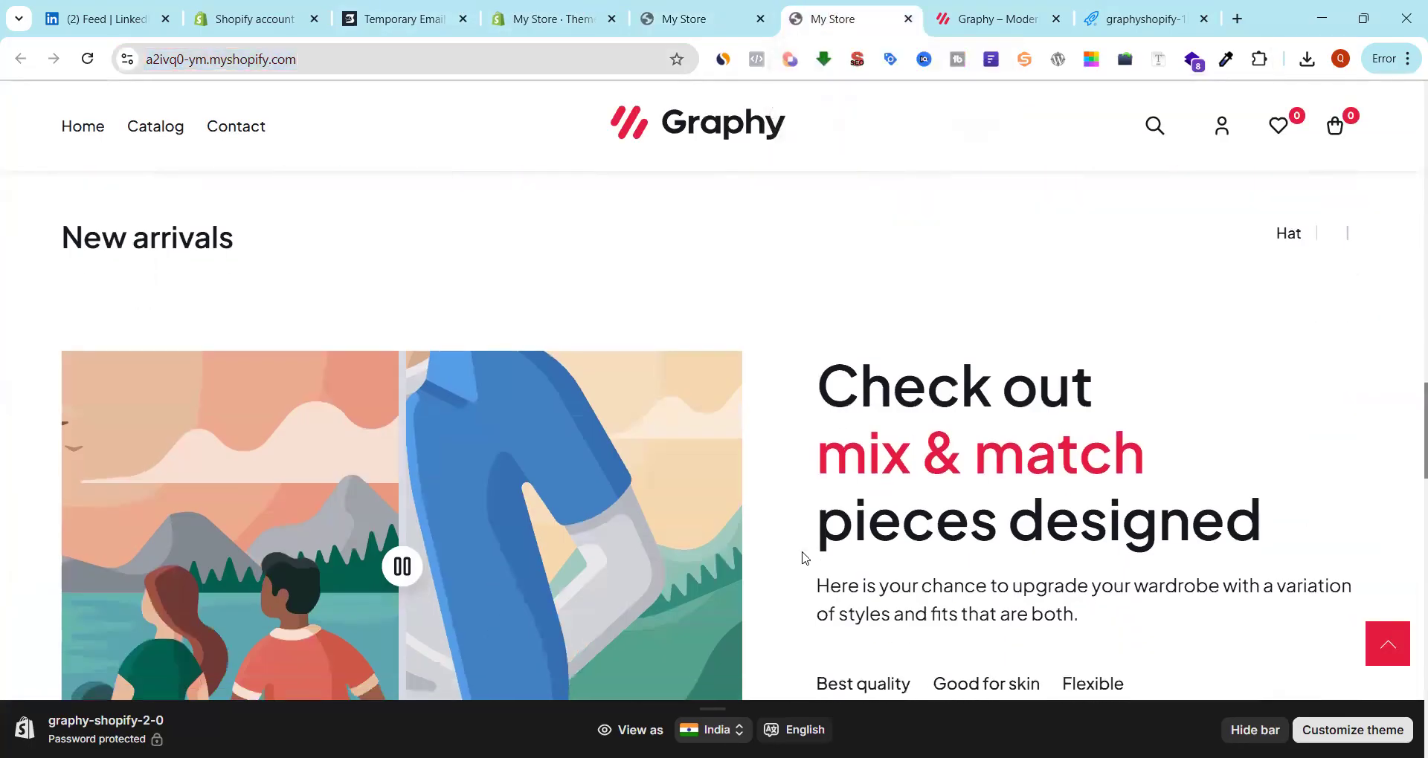
scroll(803, 557, down, 8)
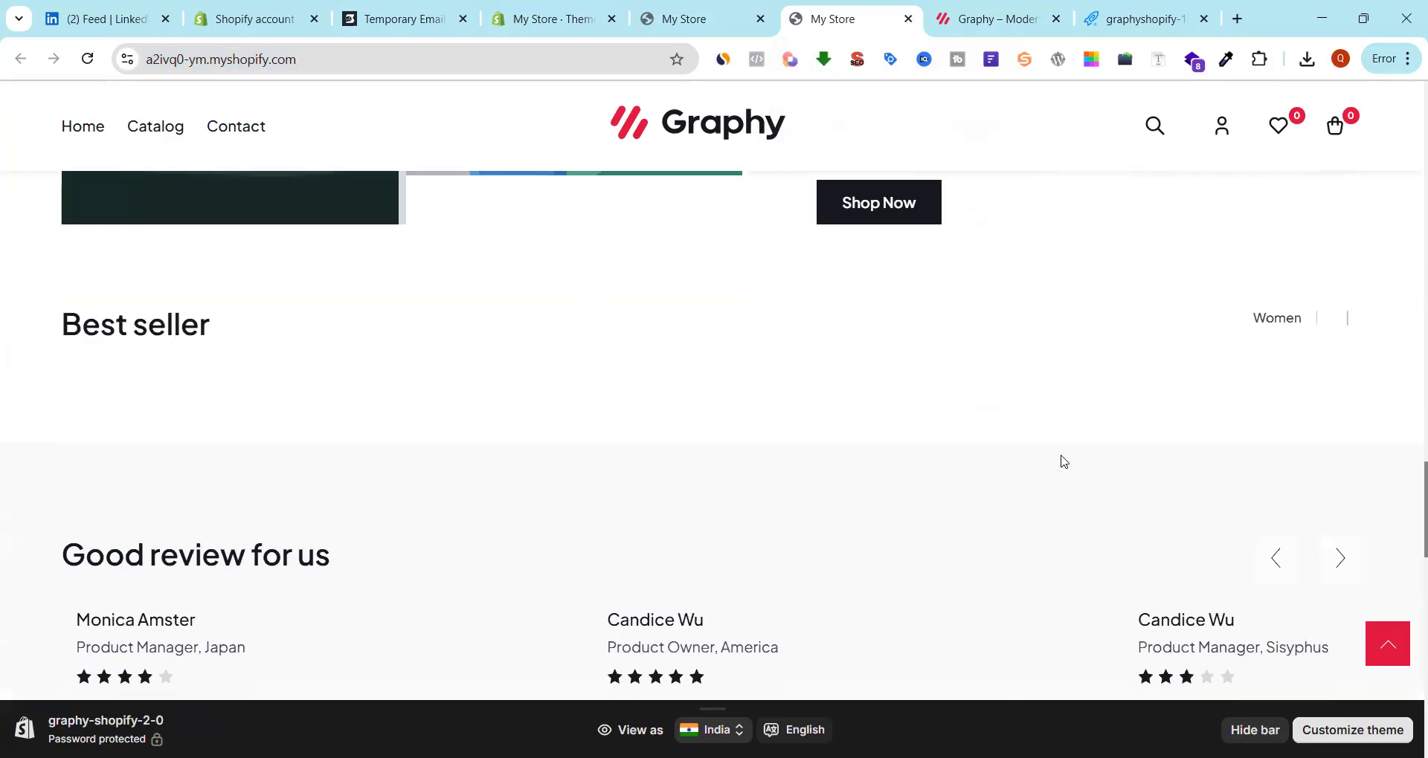
scroll(861, 458, up, 20)
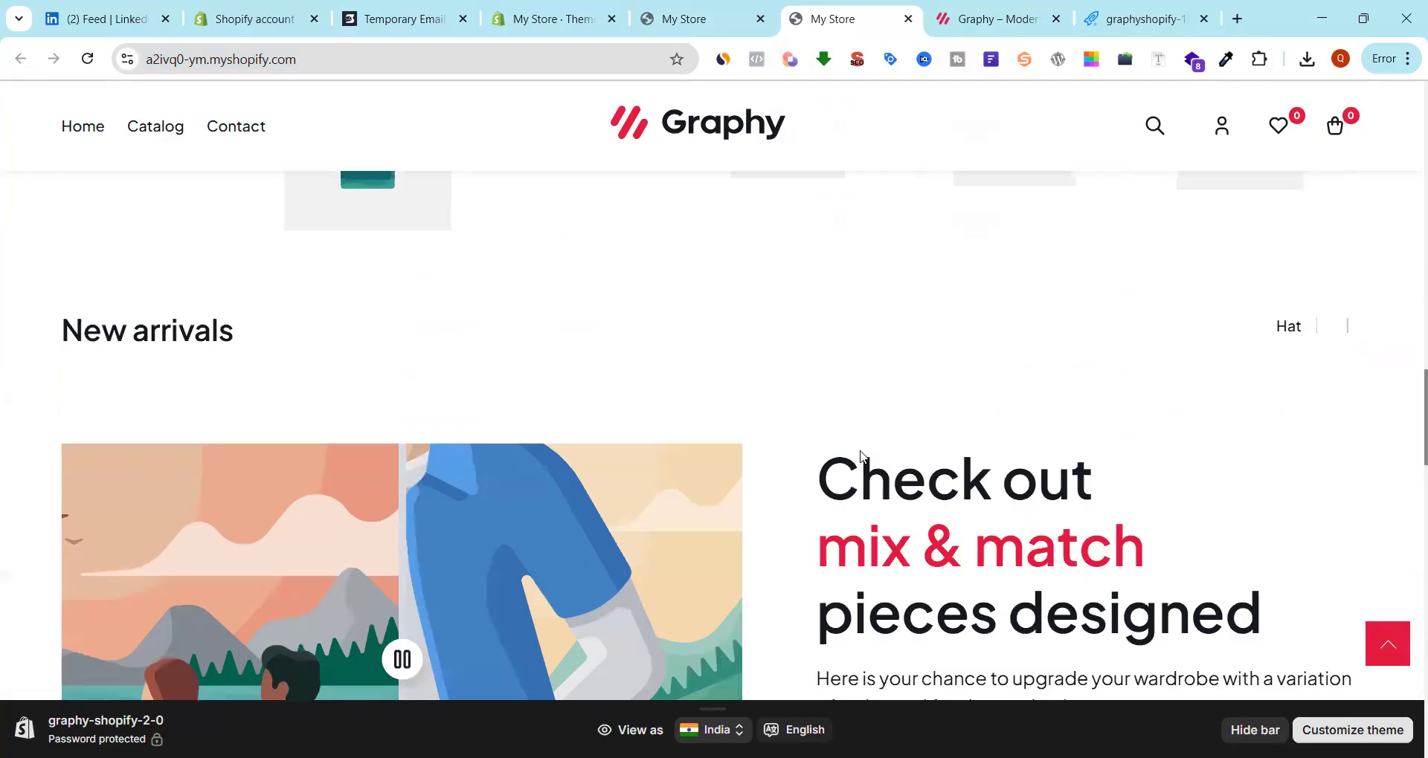
scroll(860, 452, up, 3)
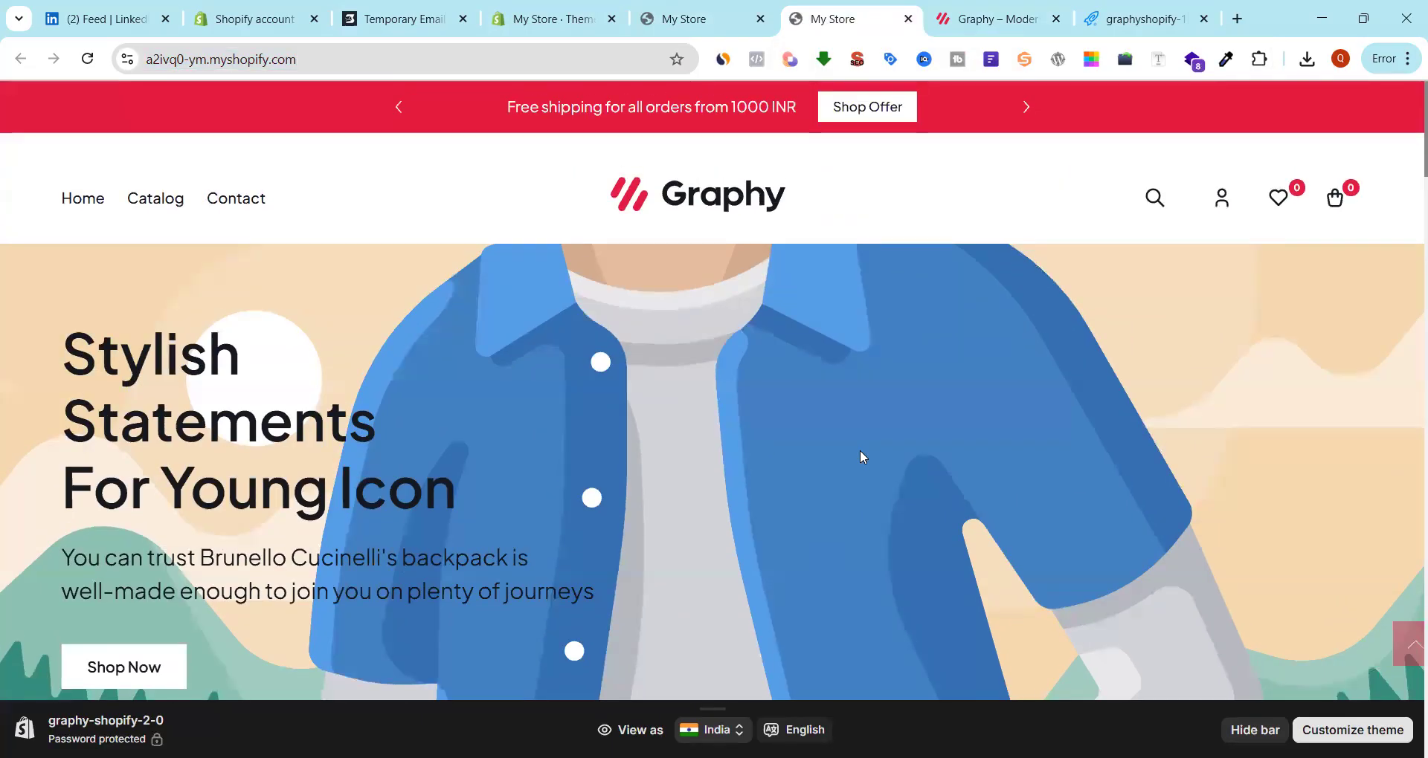
Close the duplicate My Store storefront tab and keep the other one open
click(717, 11)
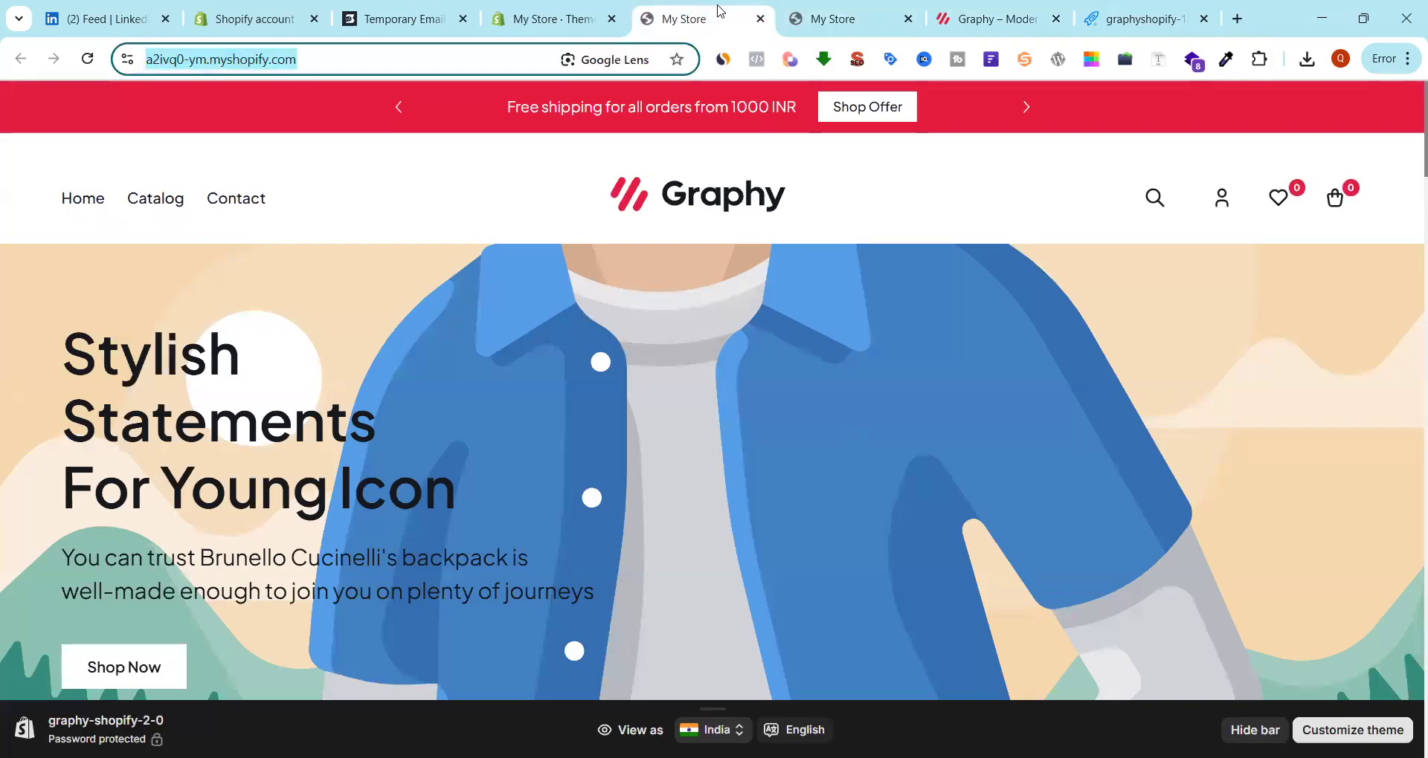
click(903, 29)
click(908, 25)
click(696, 22)
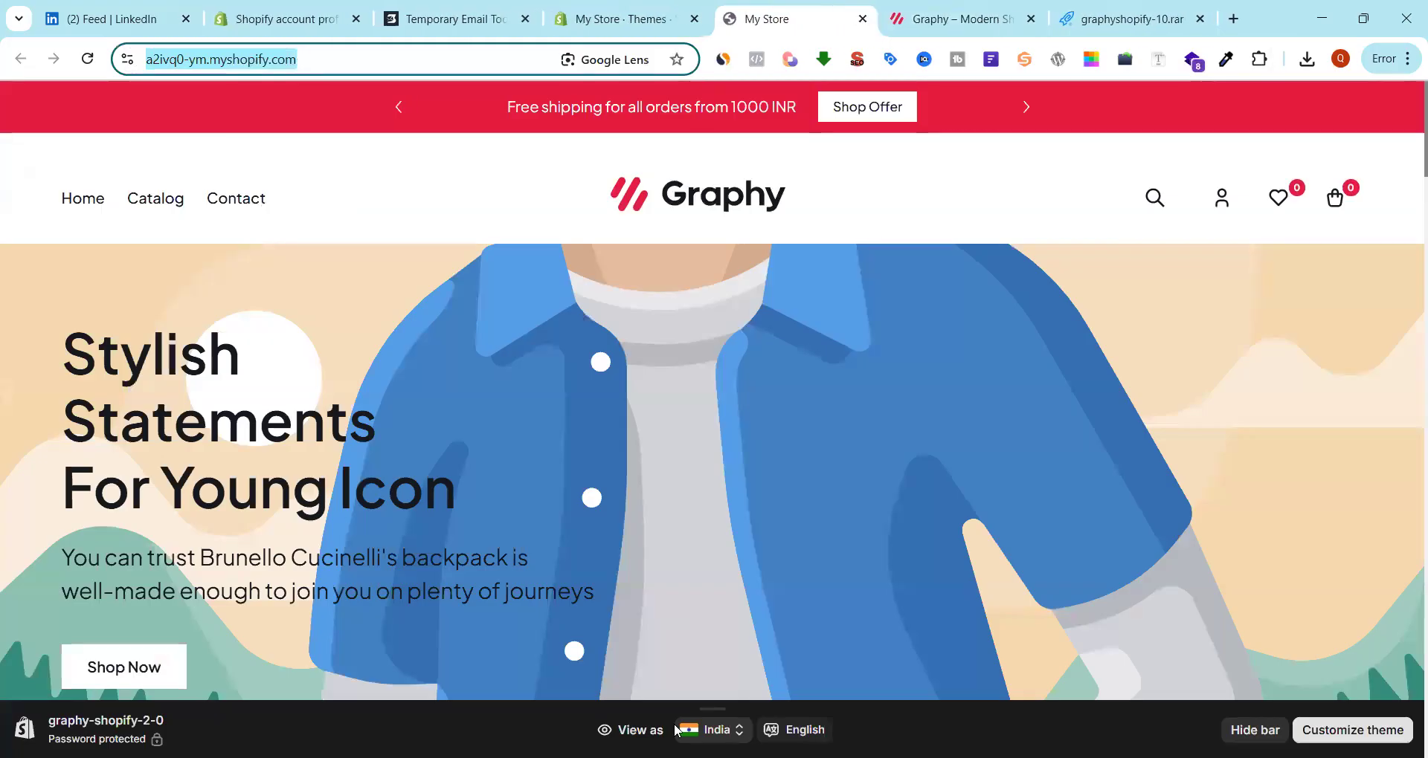
key(alt+Tab)
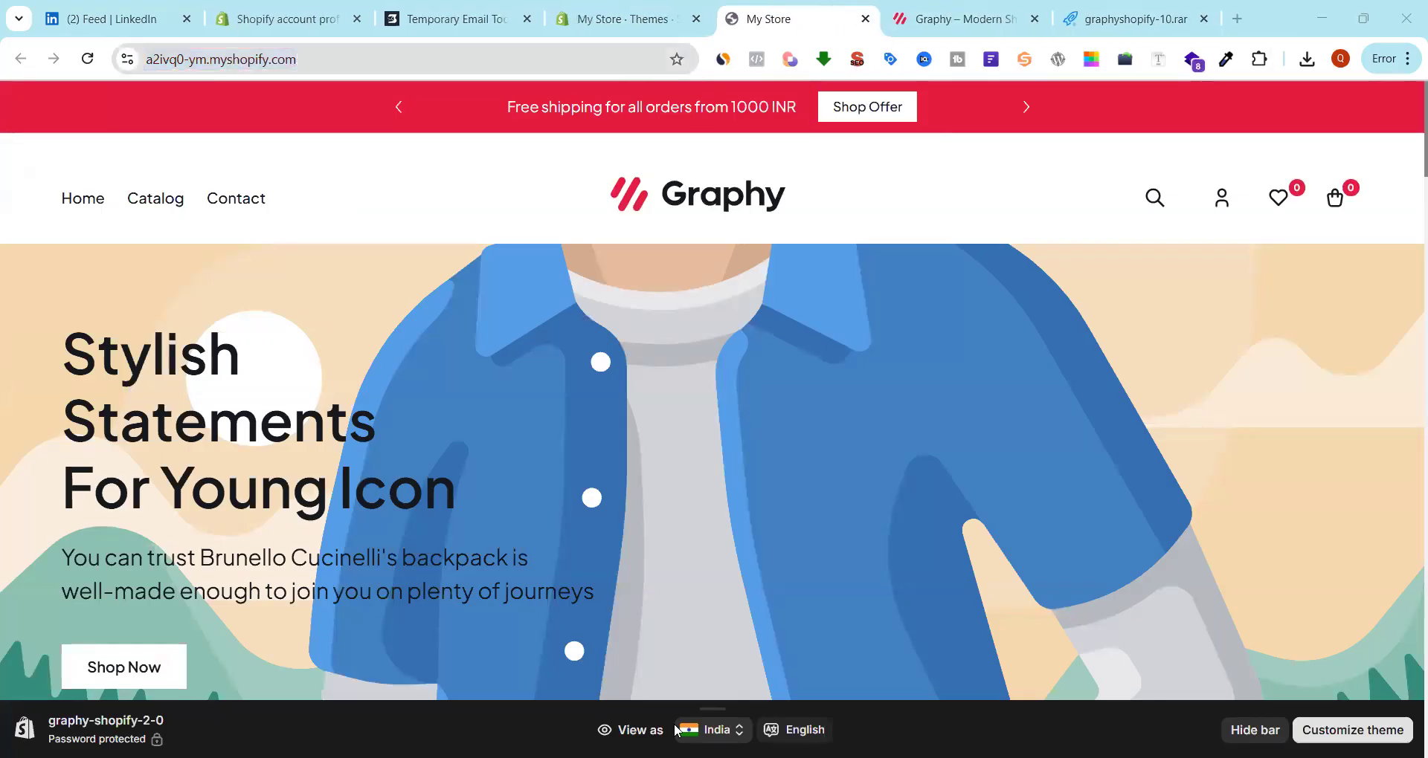